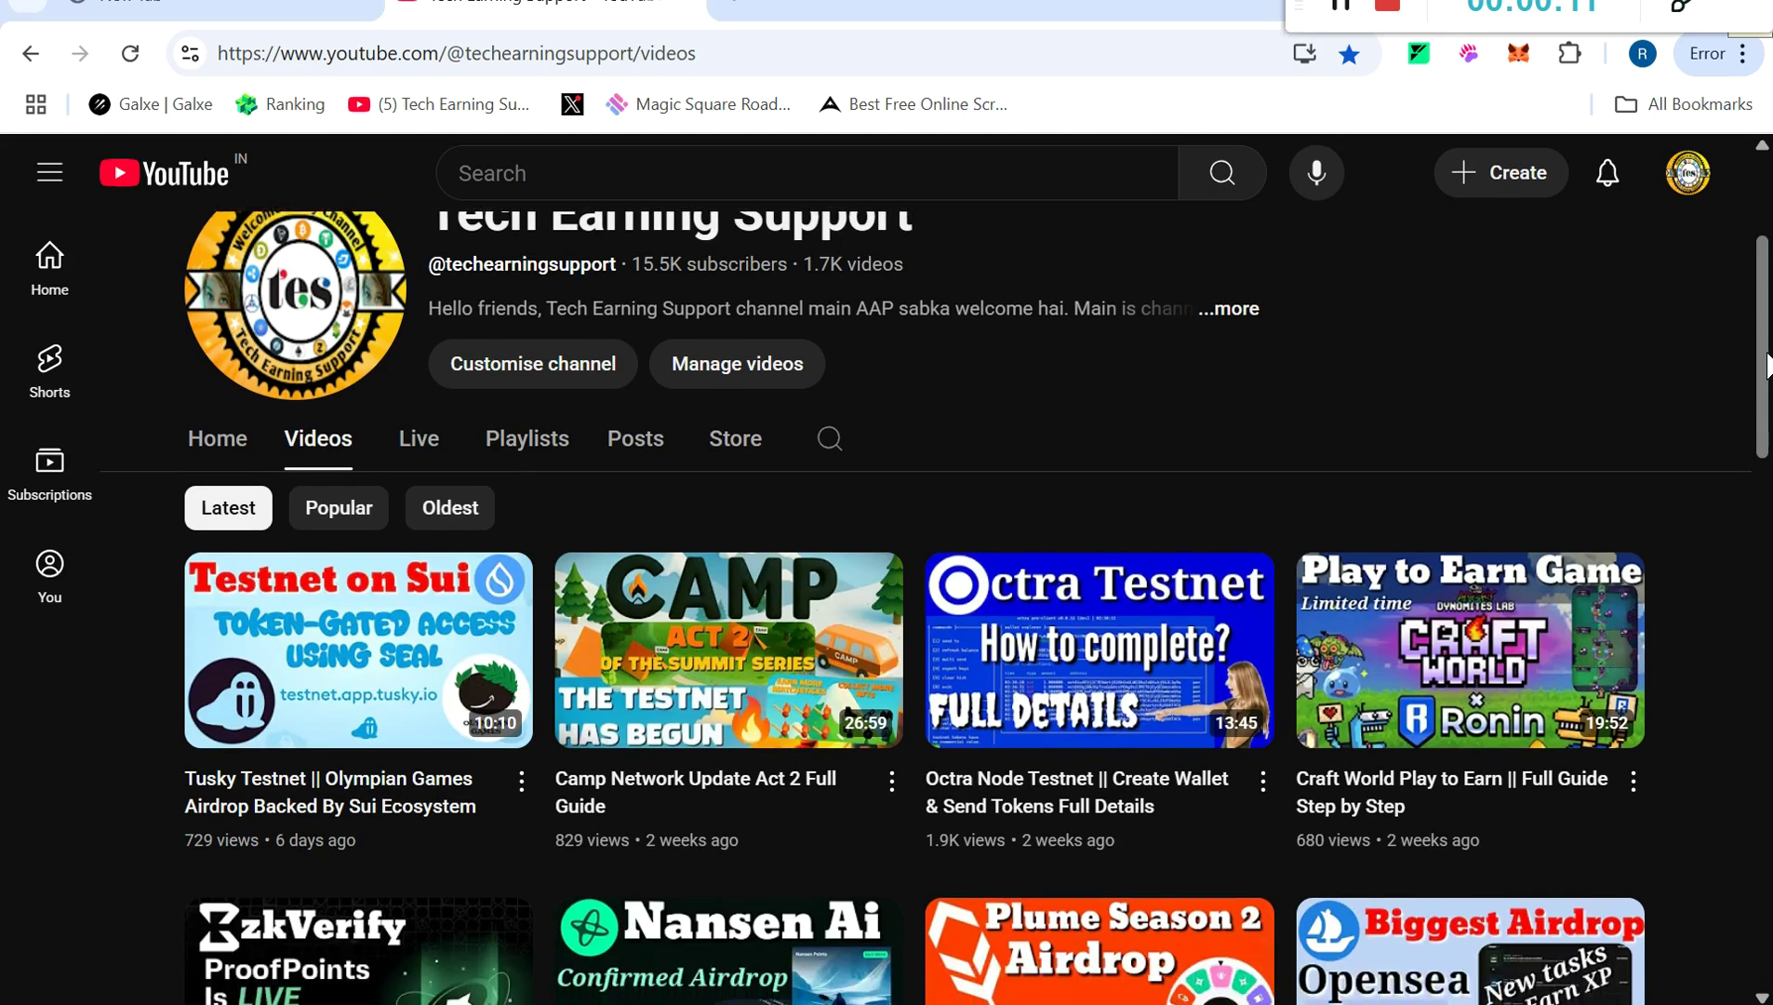
# Switch to the OP_NET Break Testnet page and look over its sections and the installed wallet extensions.
pyautogui.hotkey('alt', 'Tab')
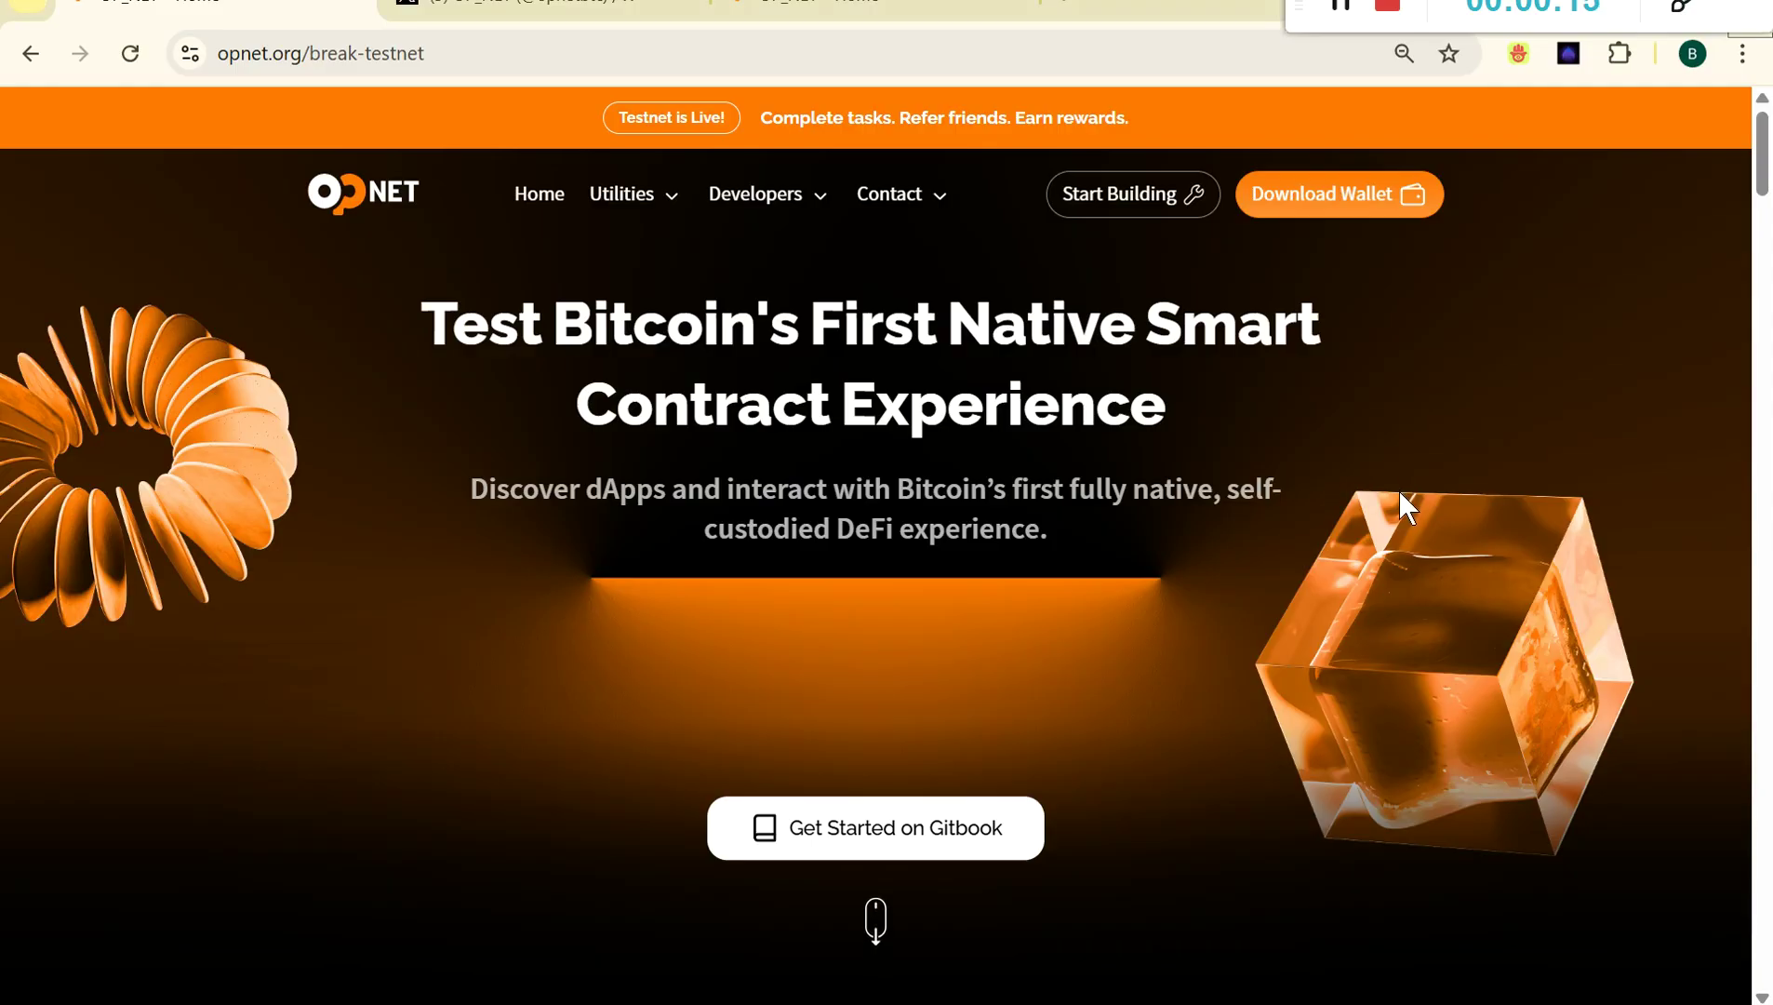
pyautogui.click(1619, 53)
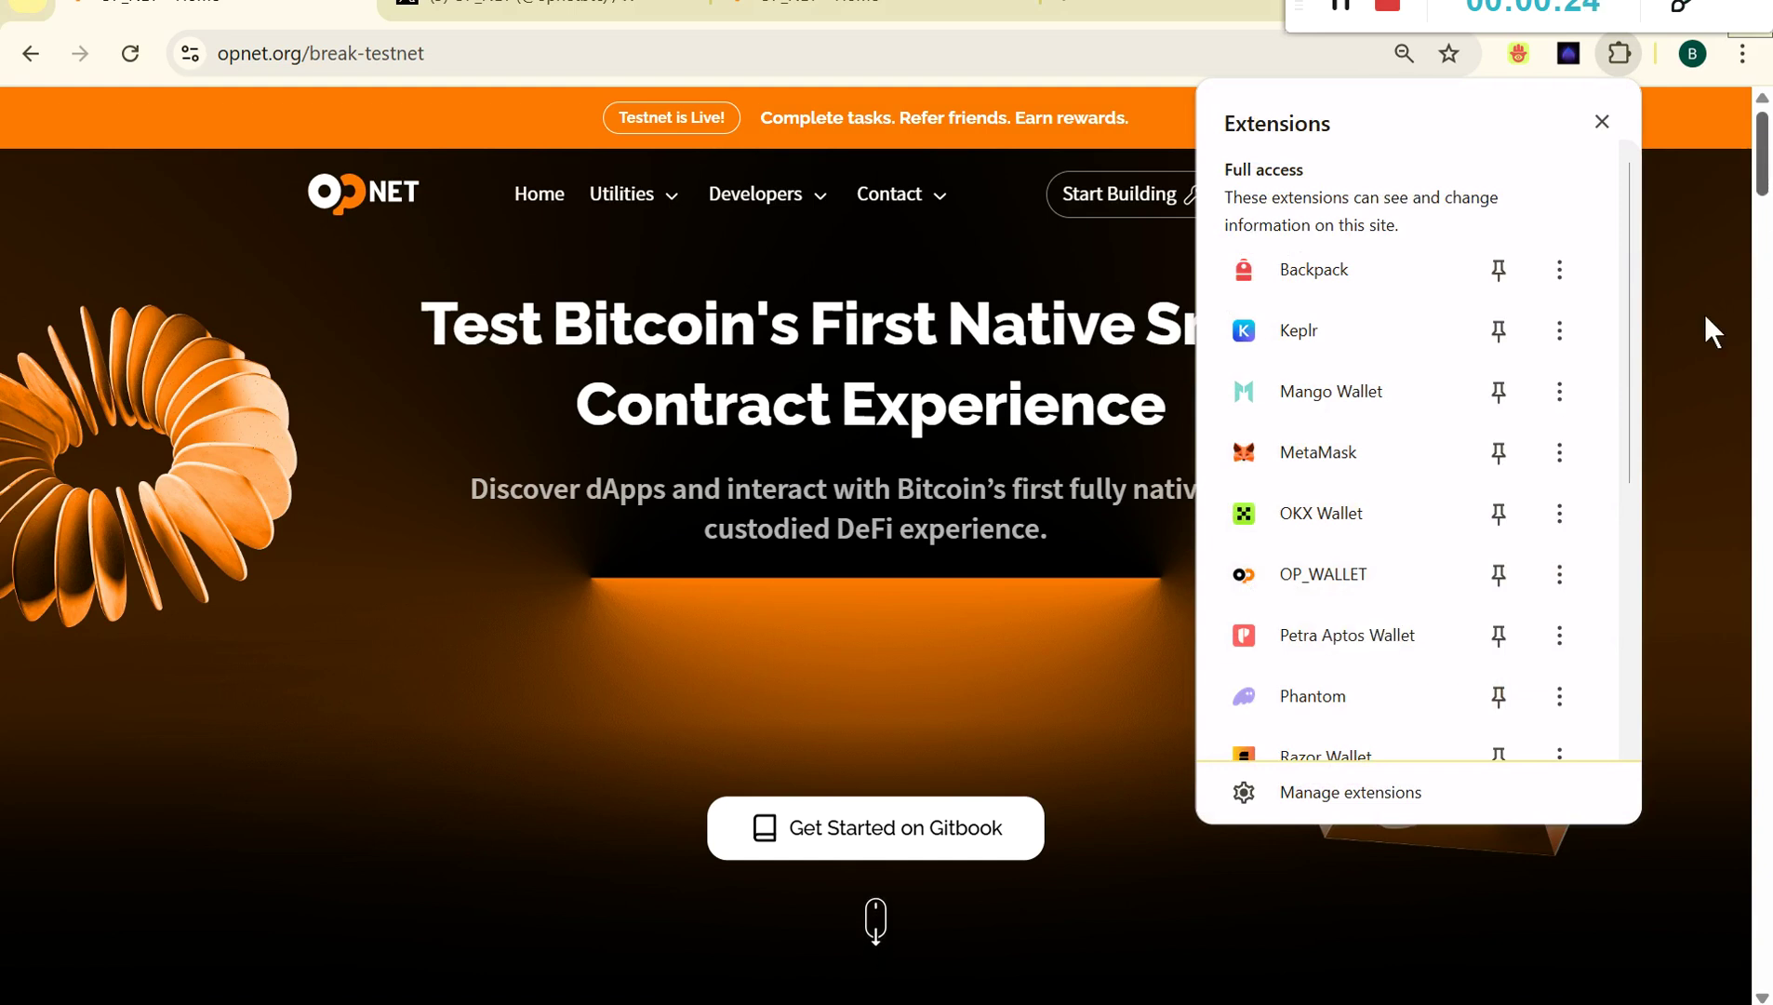
pyautogui.scroll(-15, 1704, 312)
pyautogui.moveTo(1765, 319); pyautogui.dragTo(1767, 391)
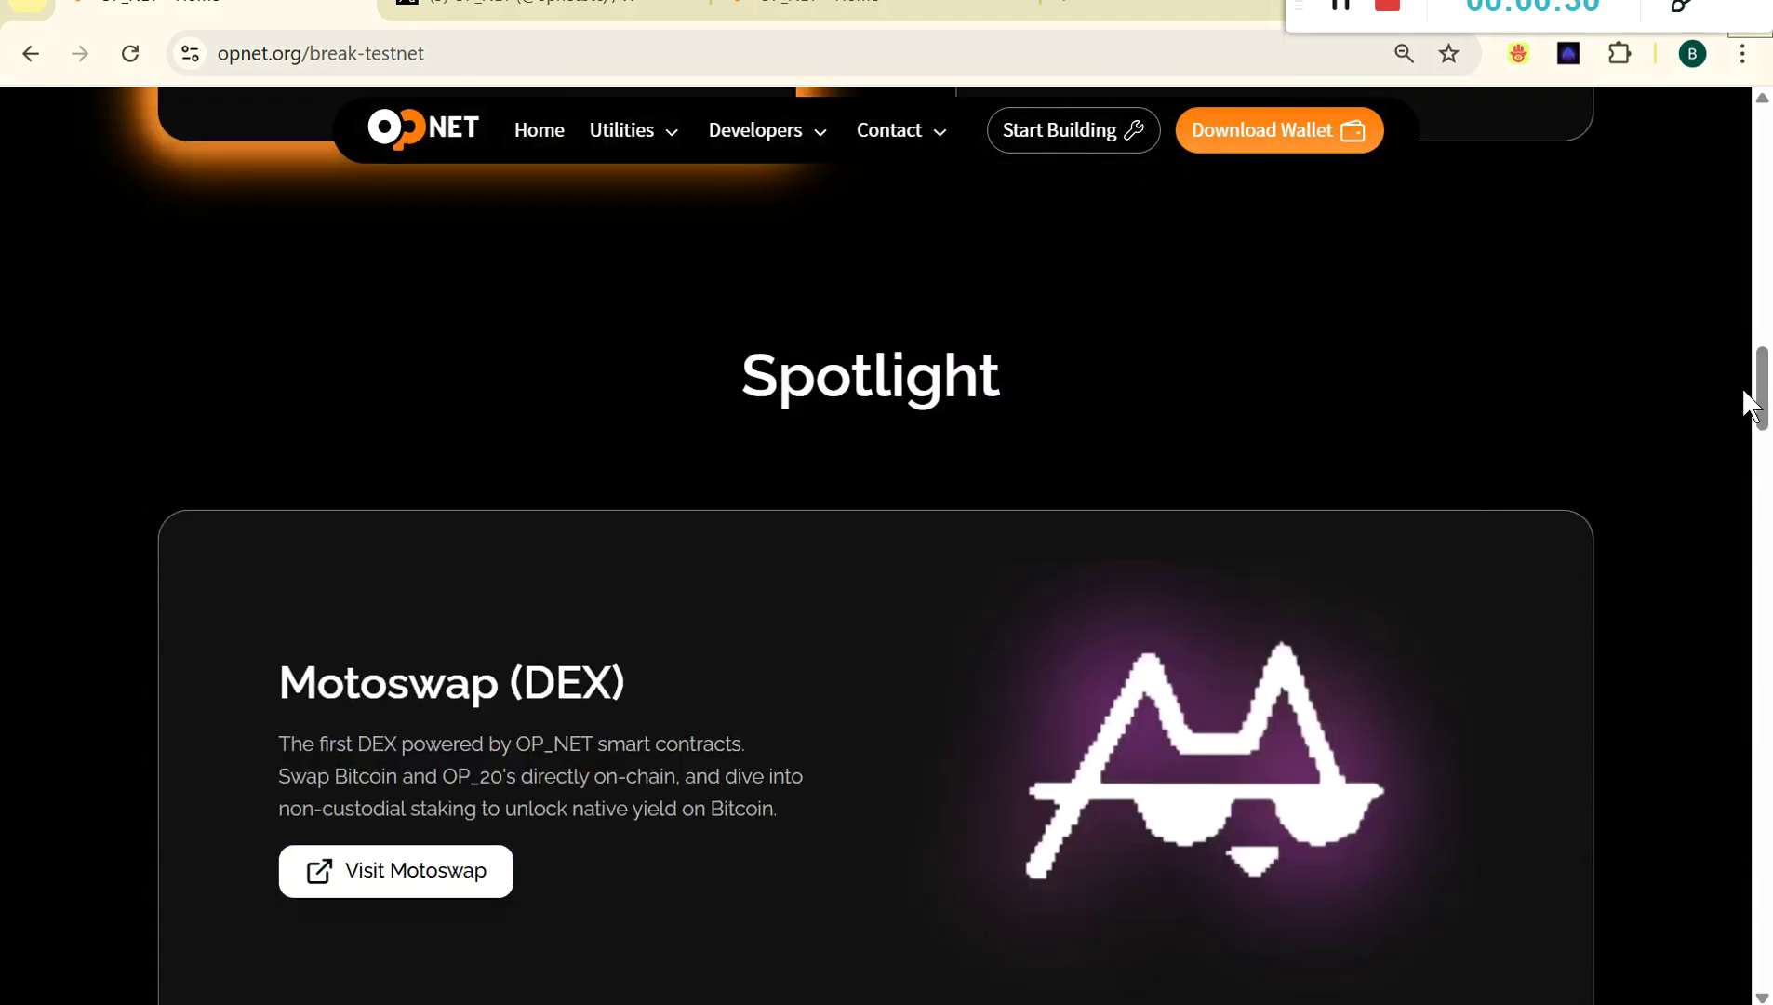
pyautogui.moveTo(1766, 409); pyautogui.dragTo(1673, 164)
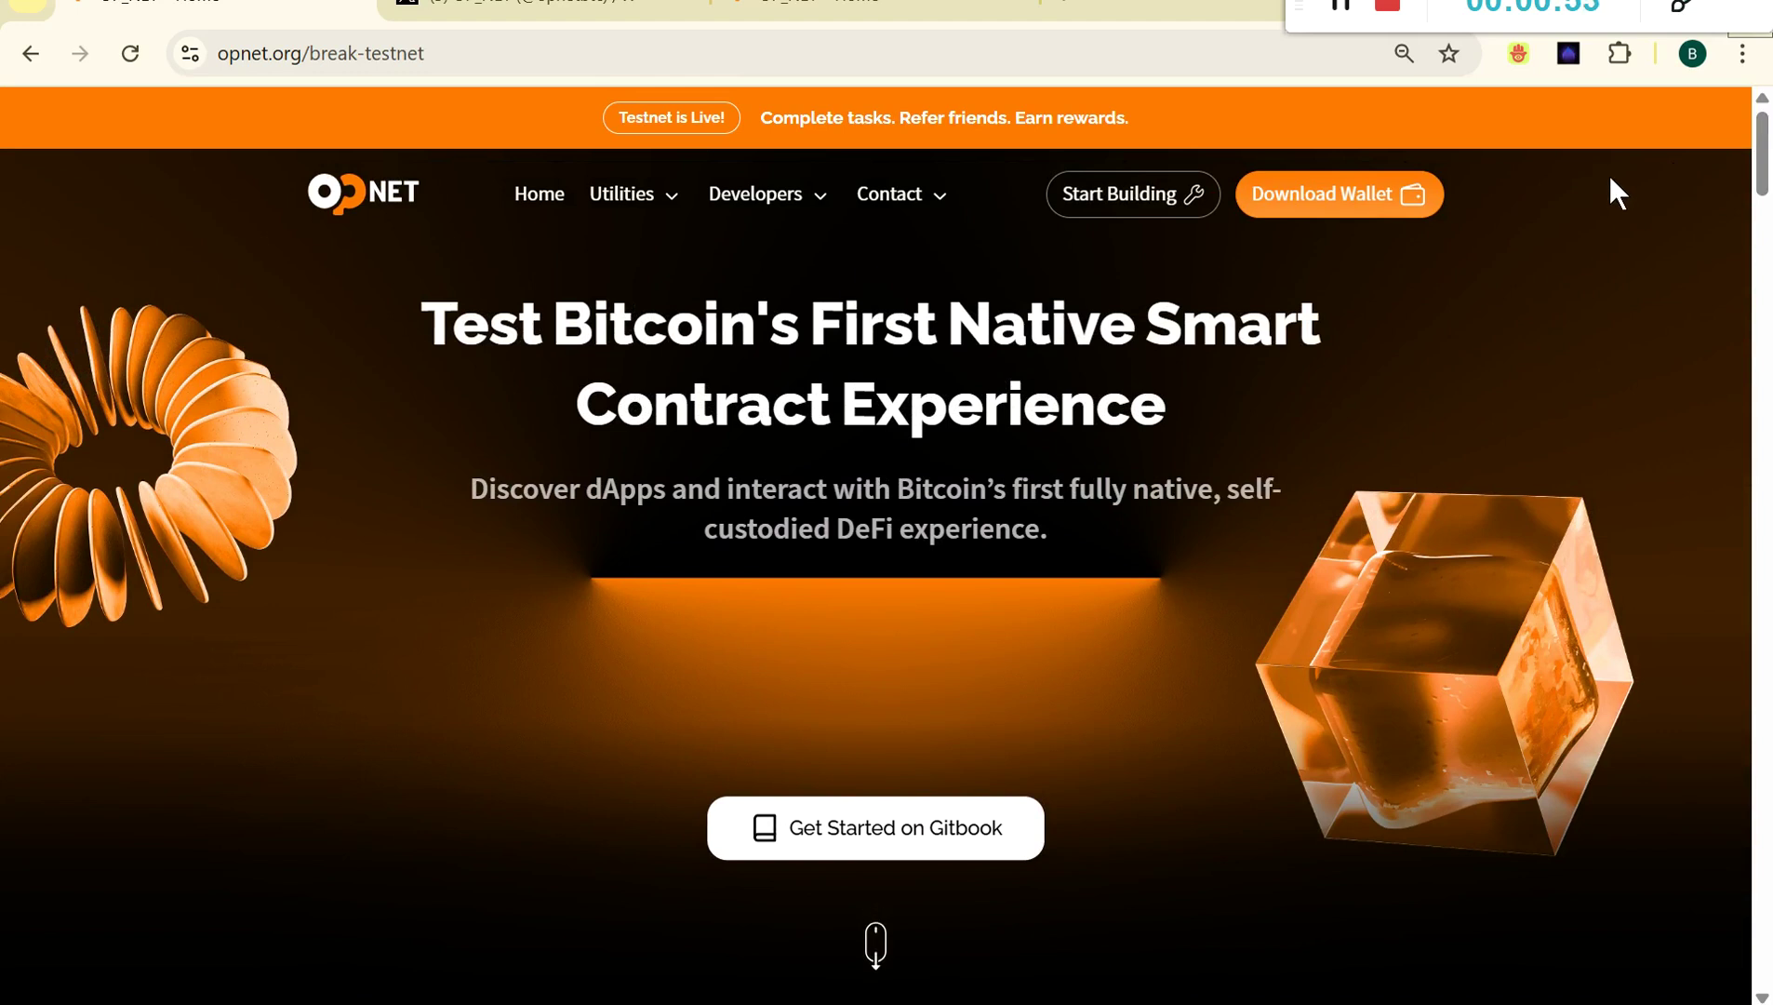
pyautogui.click(1619, 53)
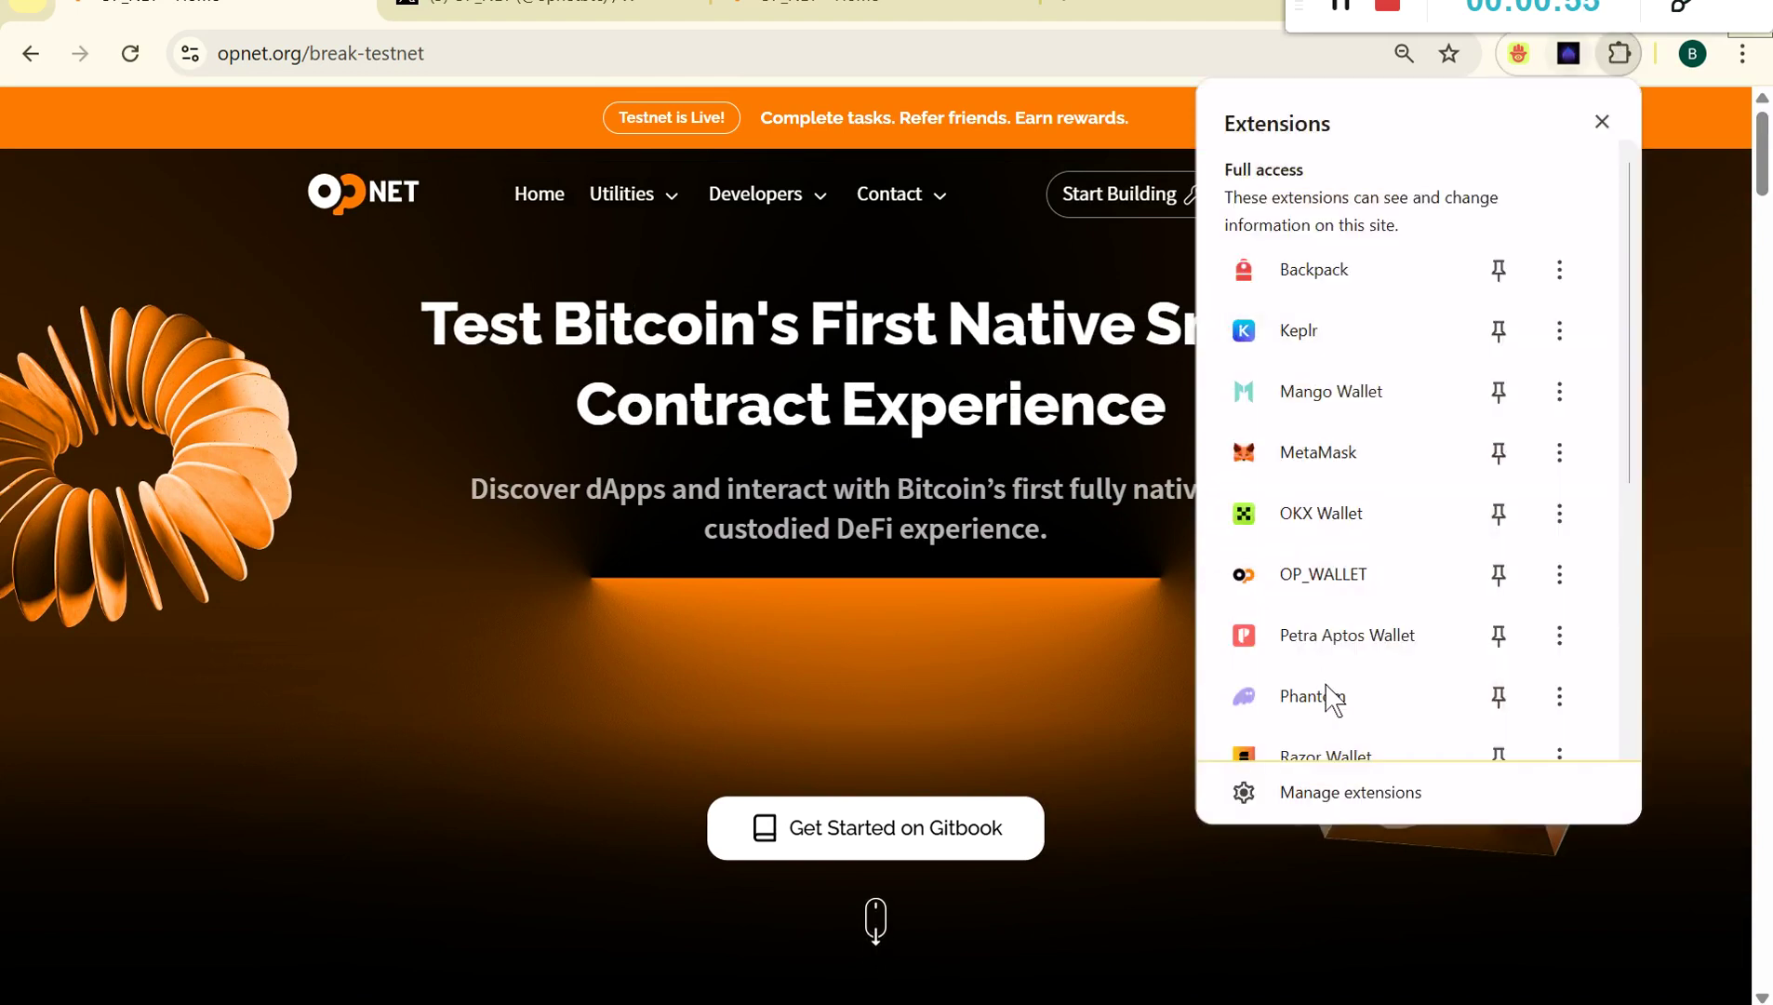
pyautogui.scroll(-1, 1368, 642)
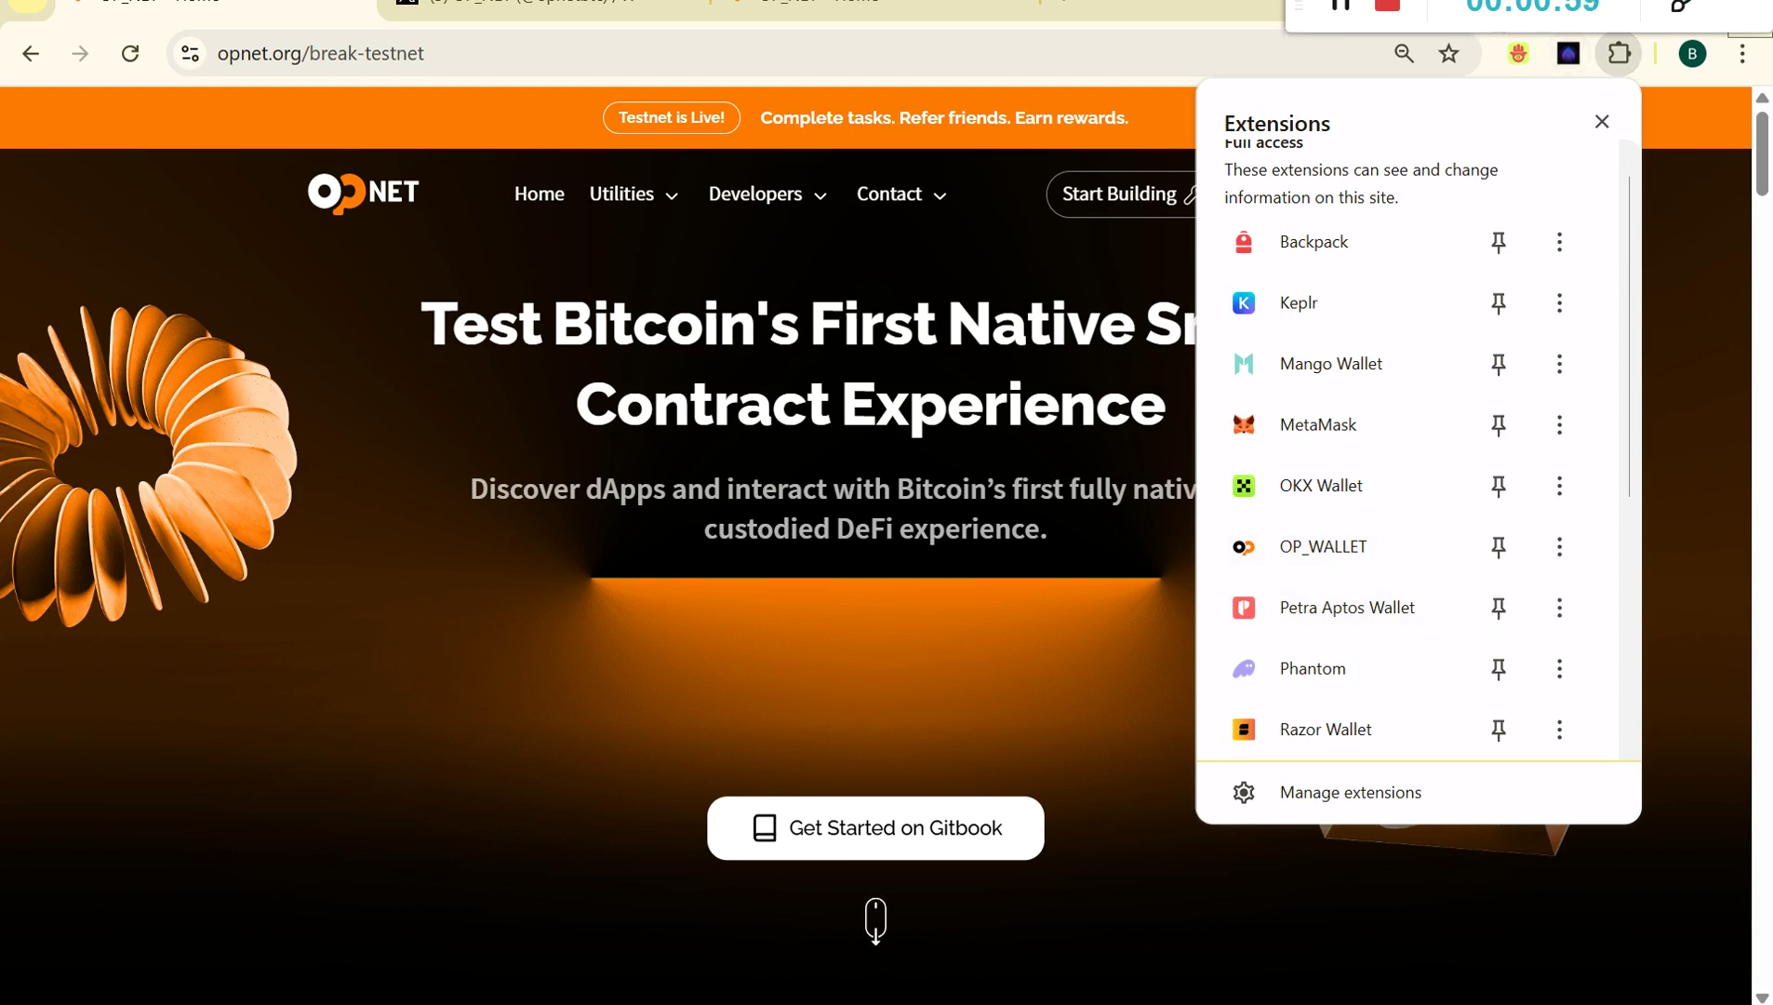
# Switch to Telegram, search the Tech Earning Support channel for "opnet" and view the two posts dated 01-05-2025.
pyautogui.click(1122, 1003)
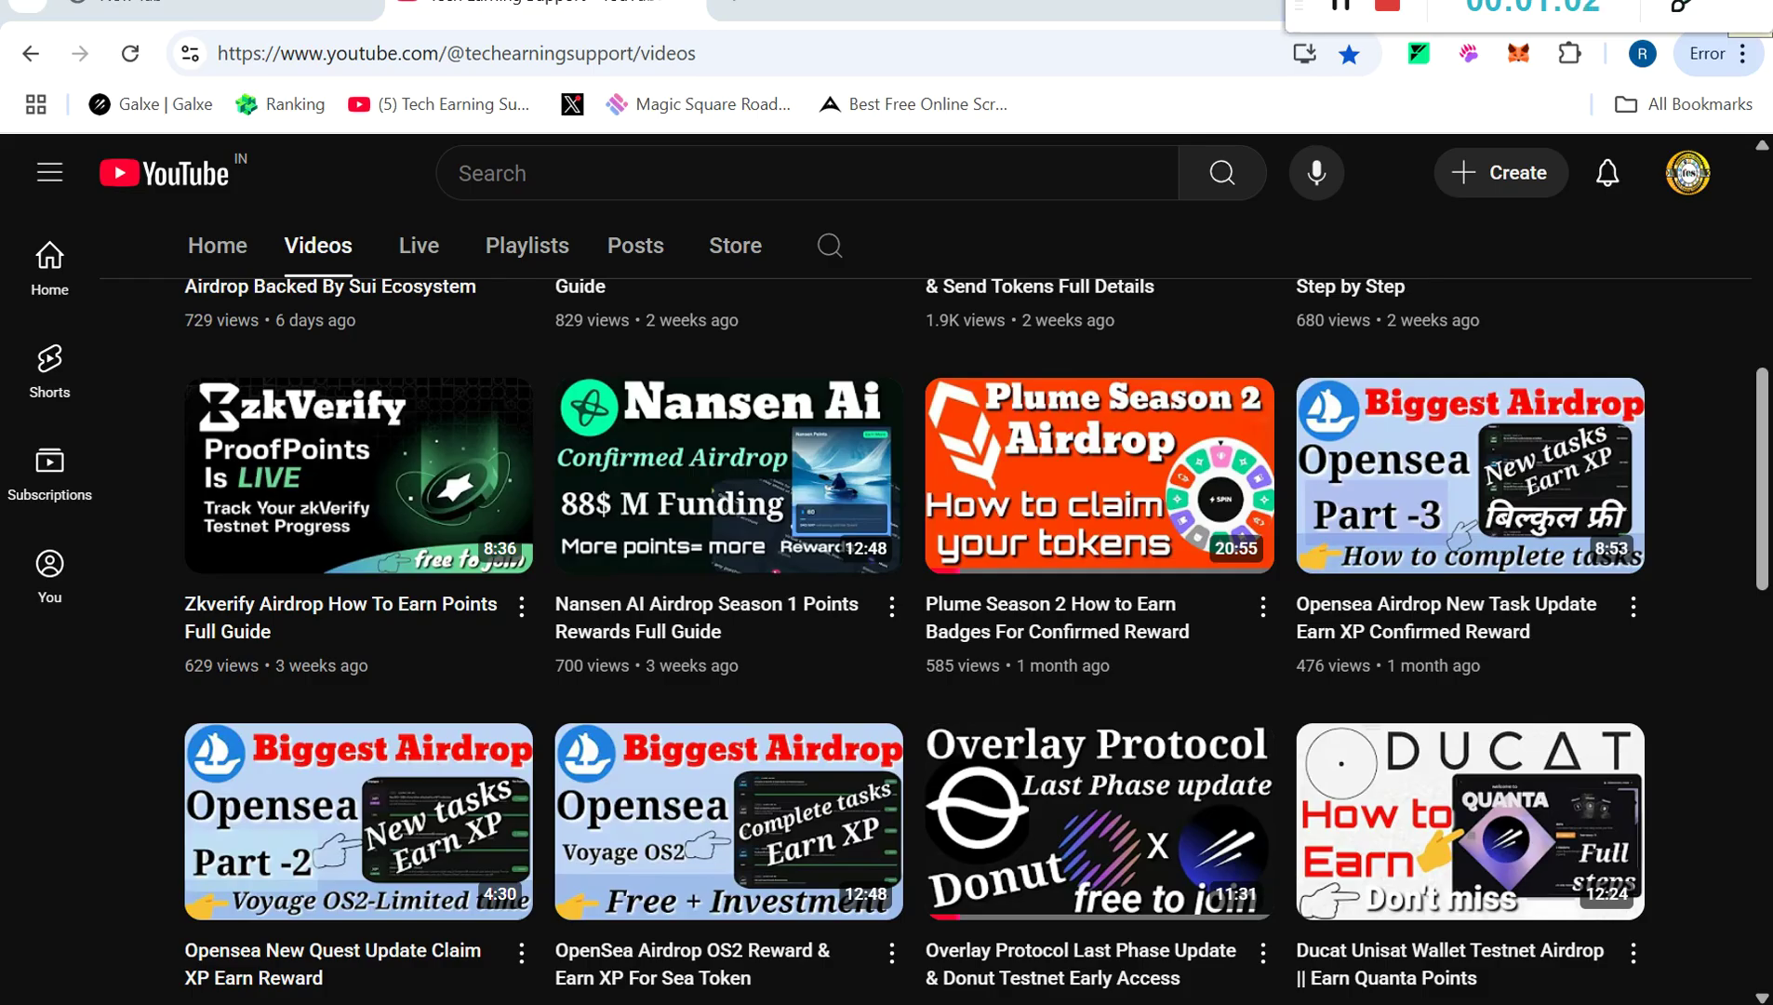
pyautogui.hotkey('alt', 'Tab')
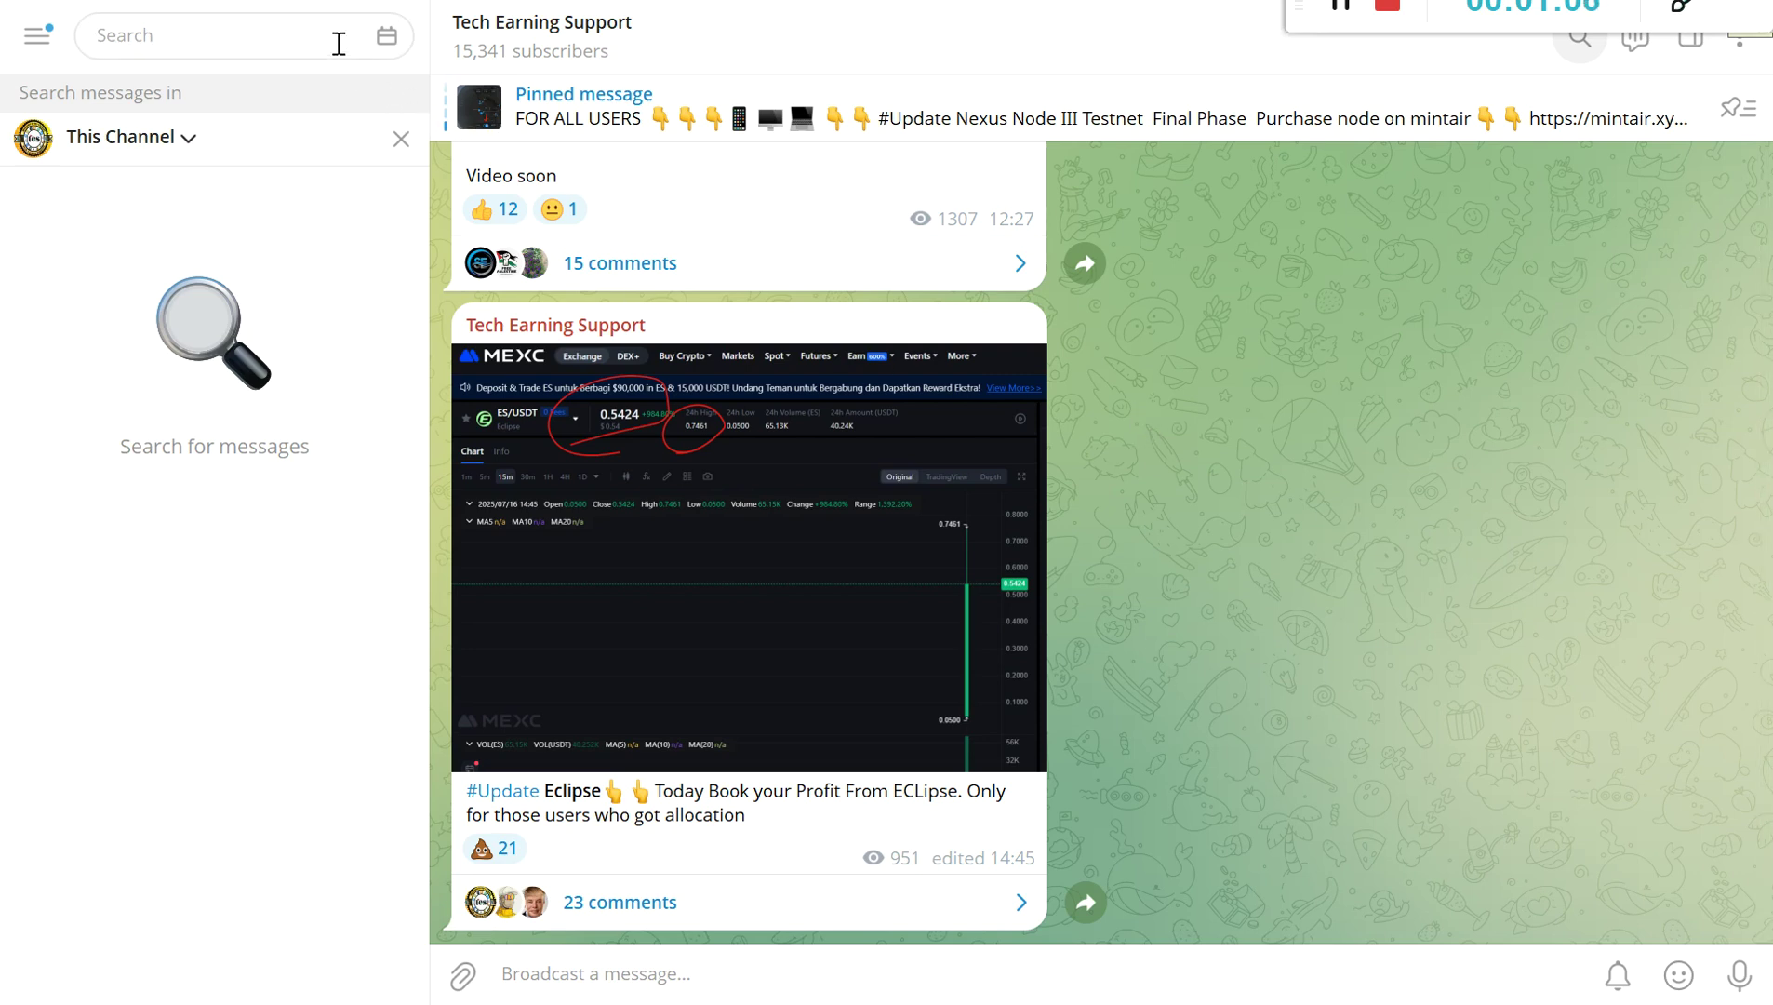
pyautogui.write('opnet')
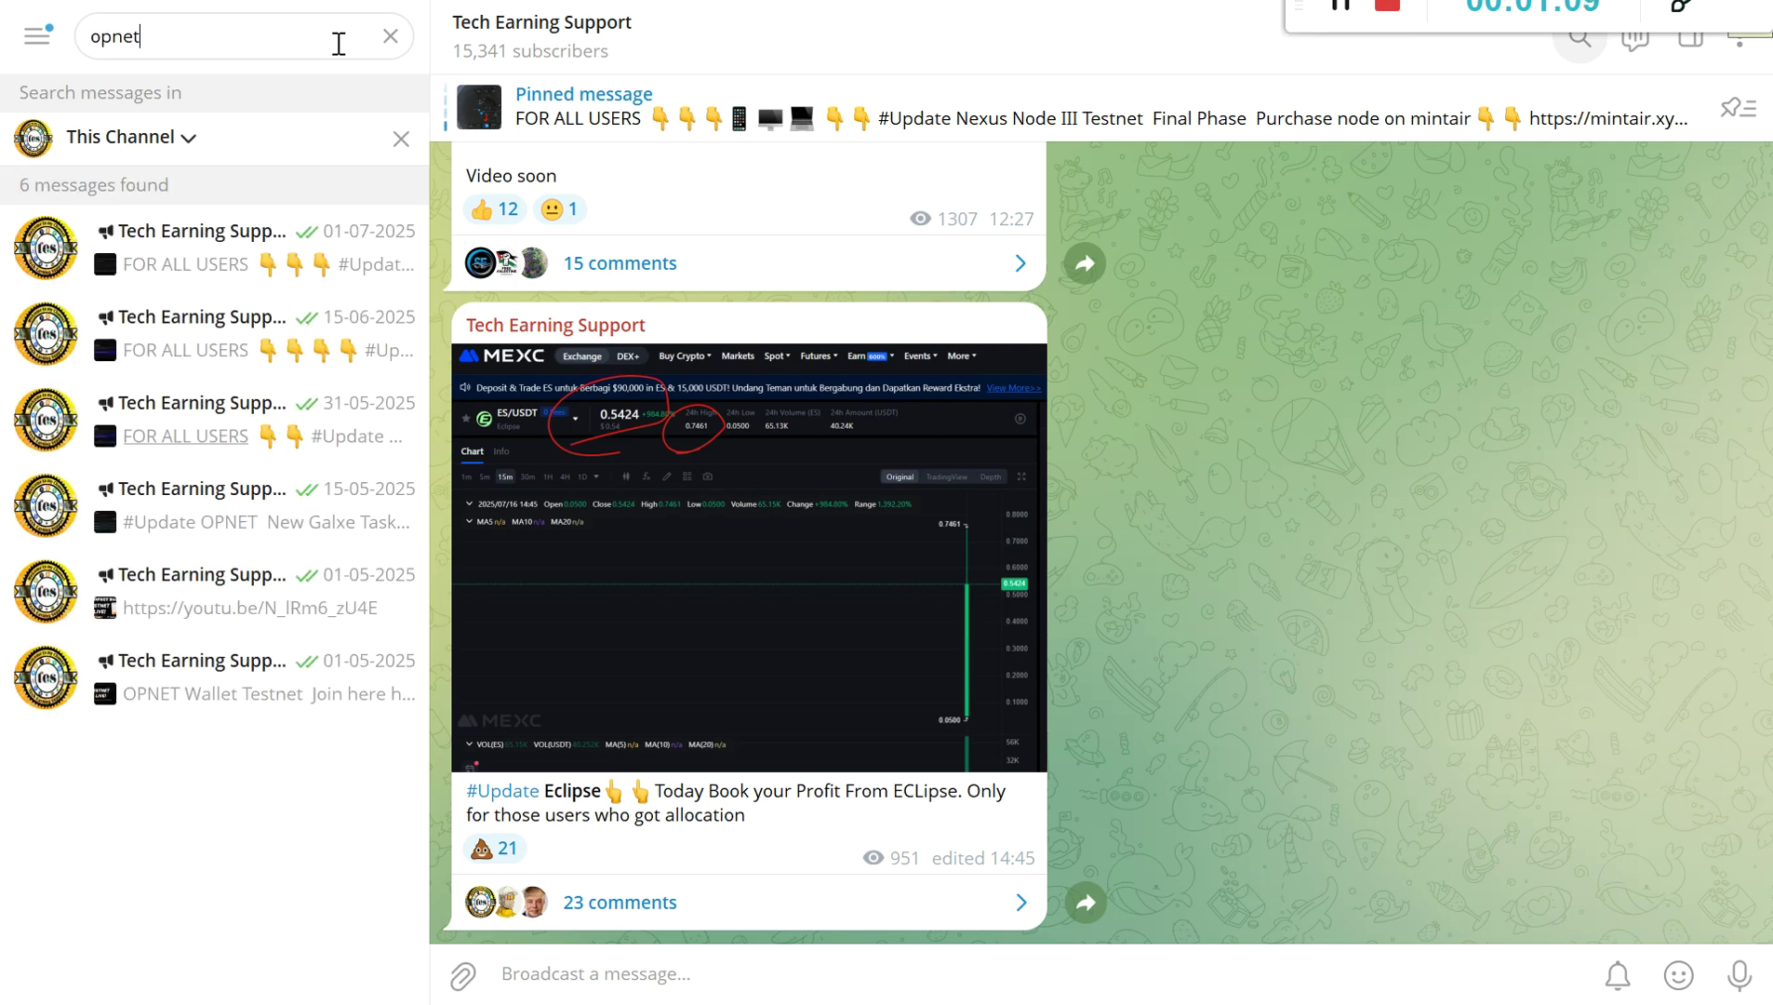
pyautogui.click(370, 704)
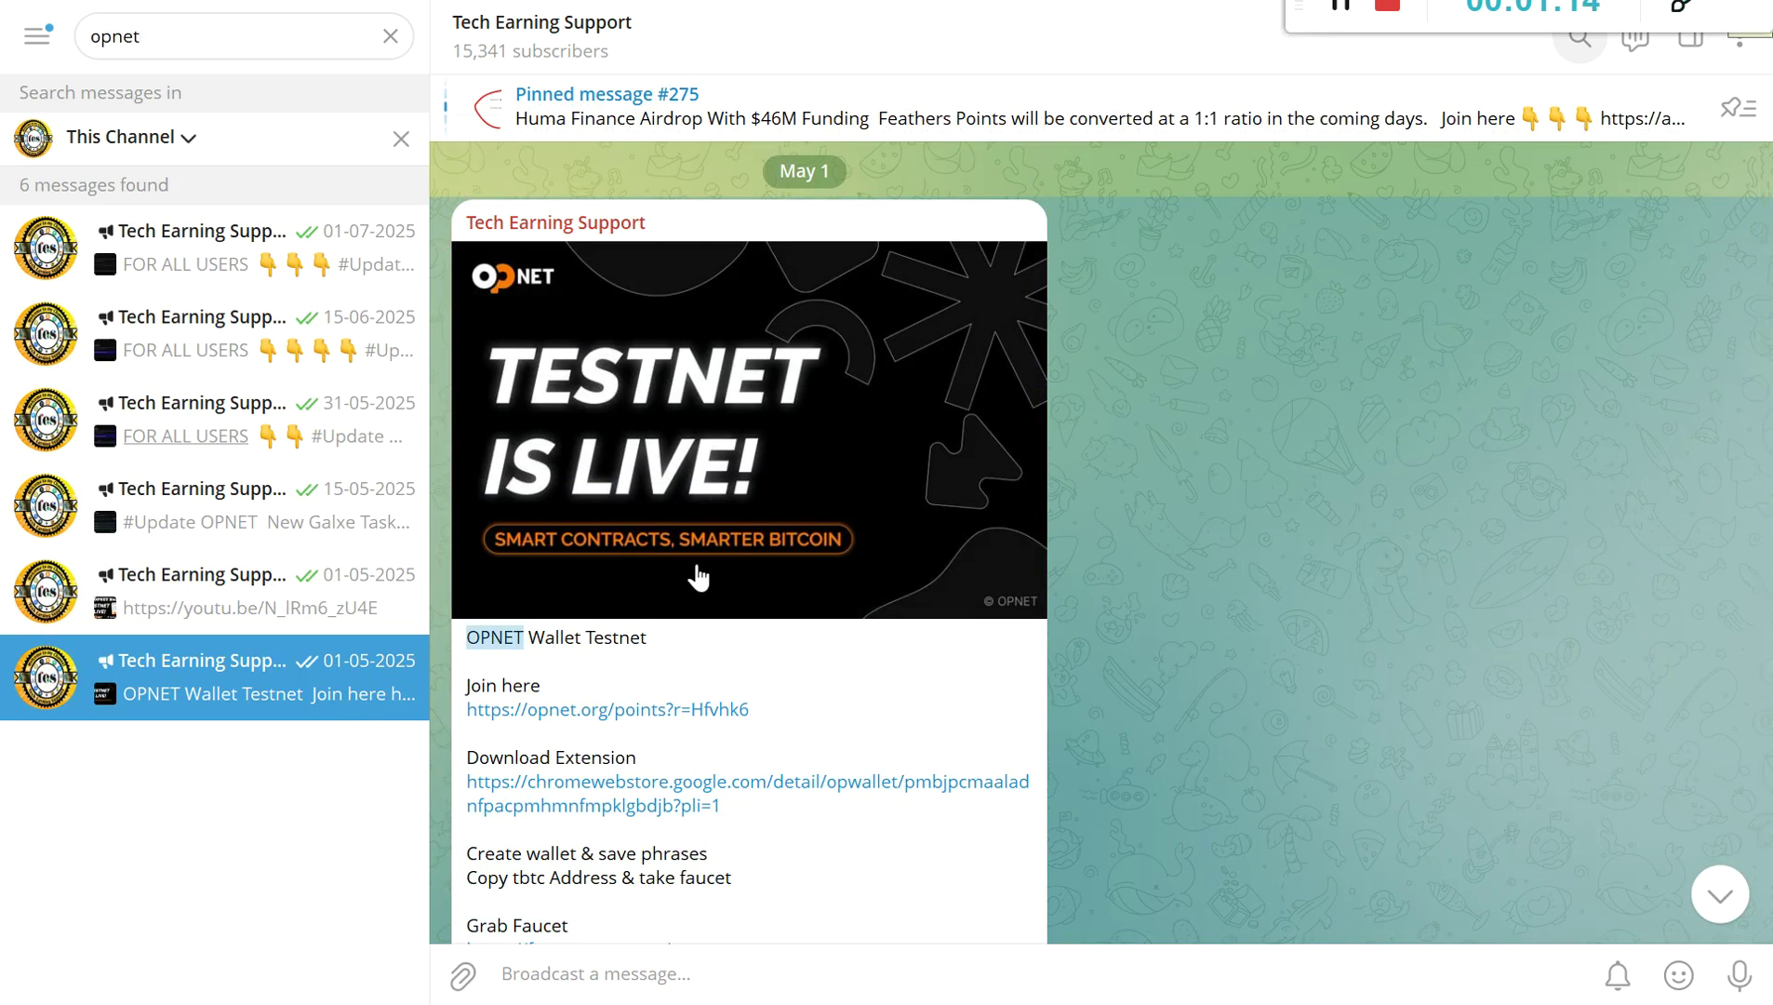
pyautogui.click(296, 593)
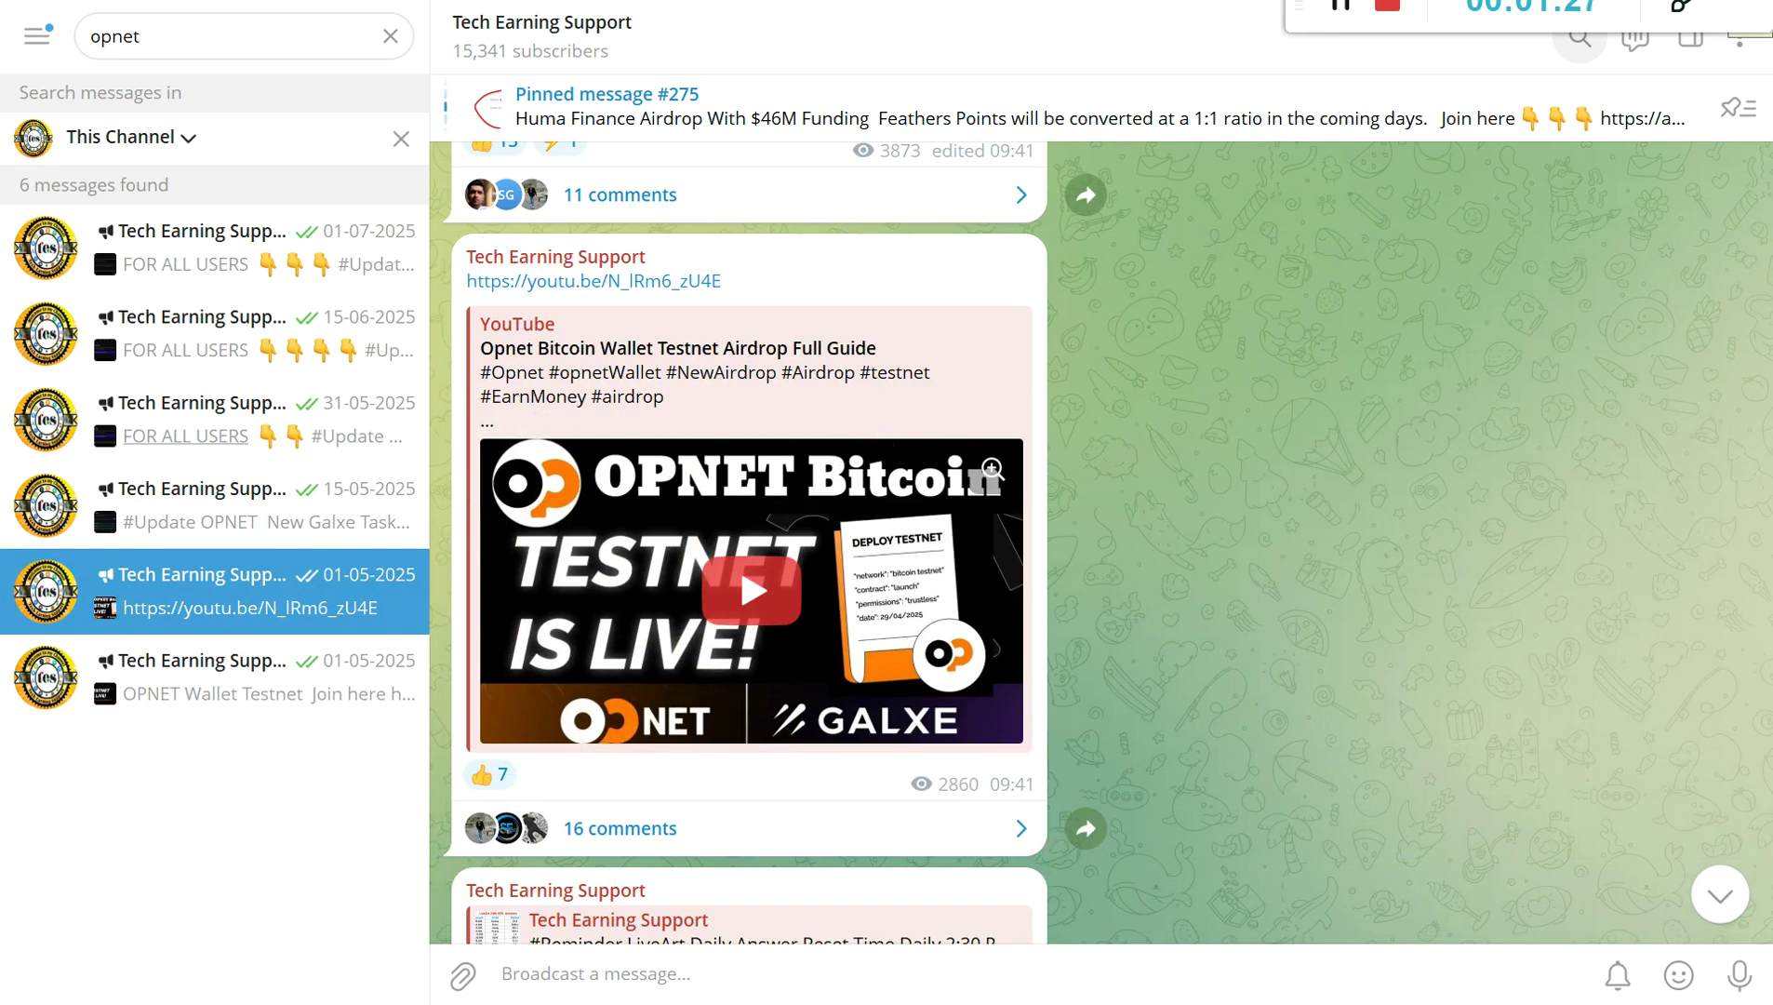
# Open OP_WALLET from the Break Testnet page, choose the Bitcoin Testnet network and copy the Account 1 address.
pyautogui.click(1243, 853)
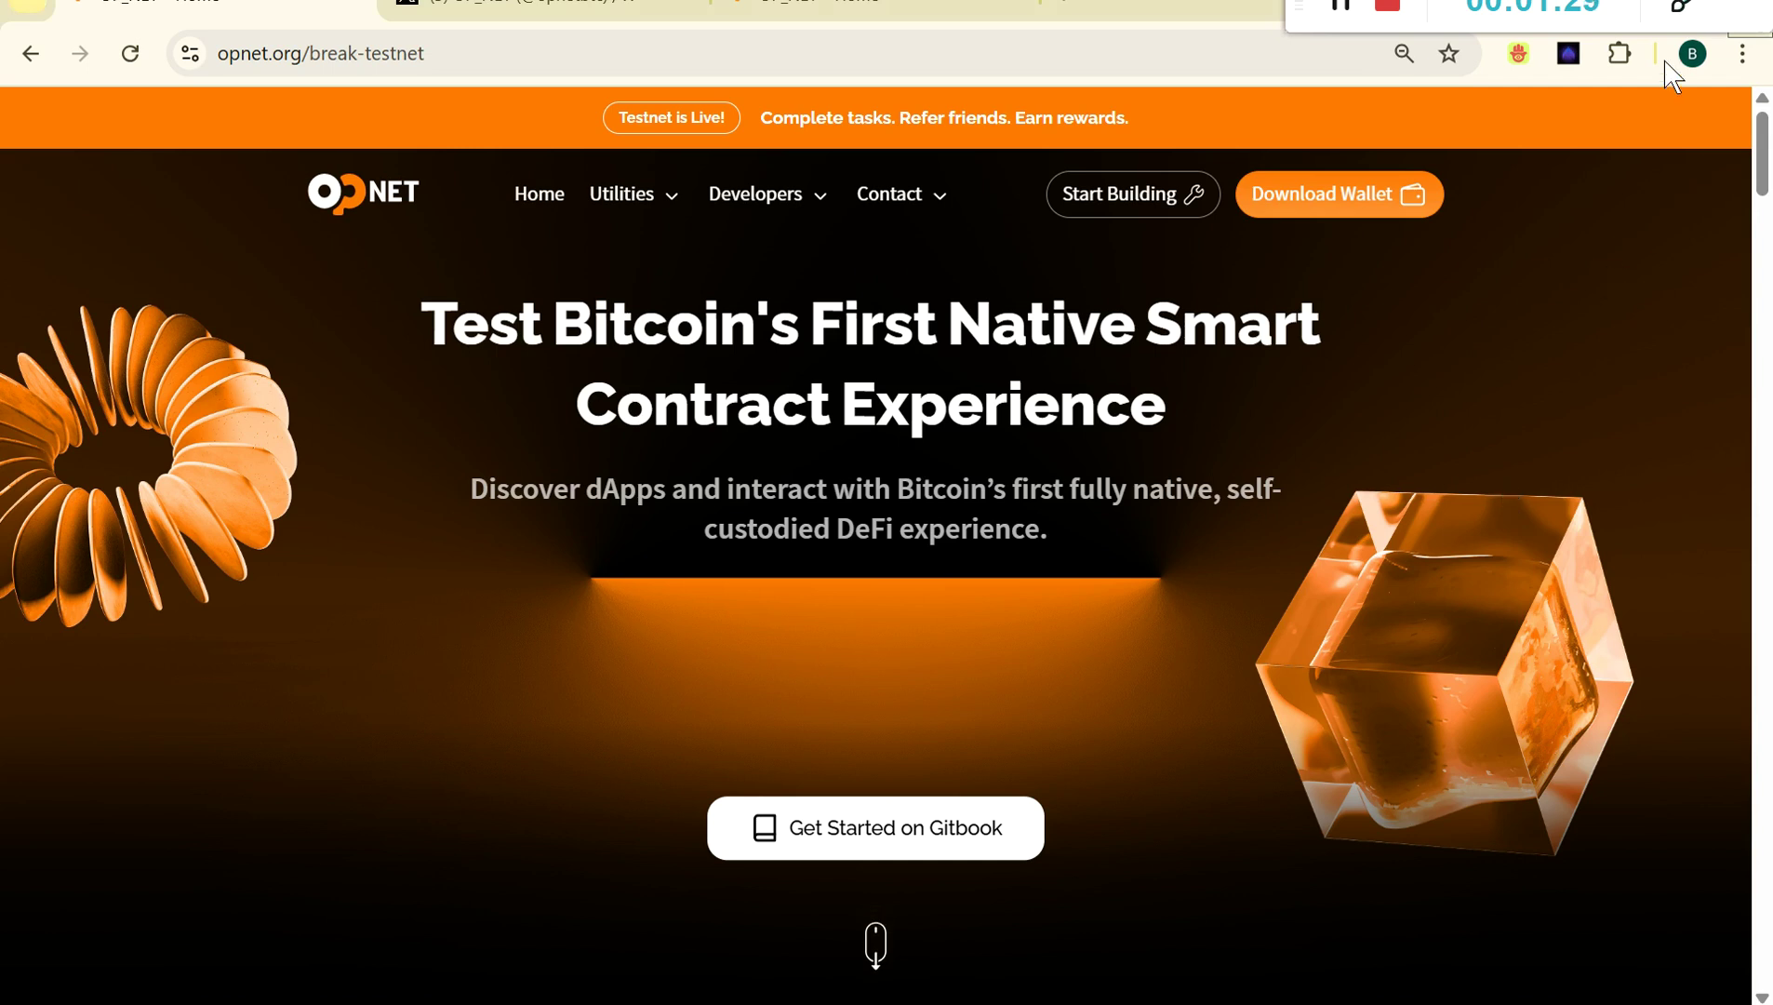
pyautogui.click(1619, 54)
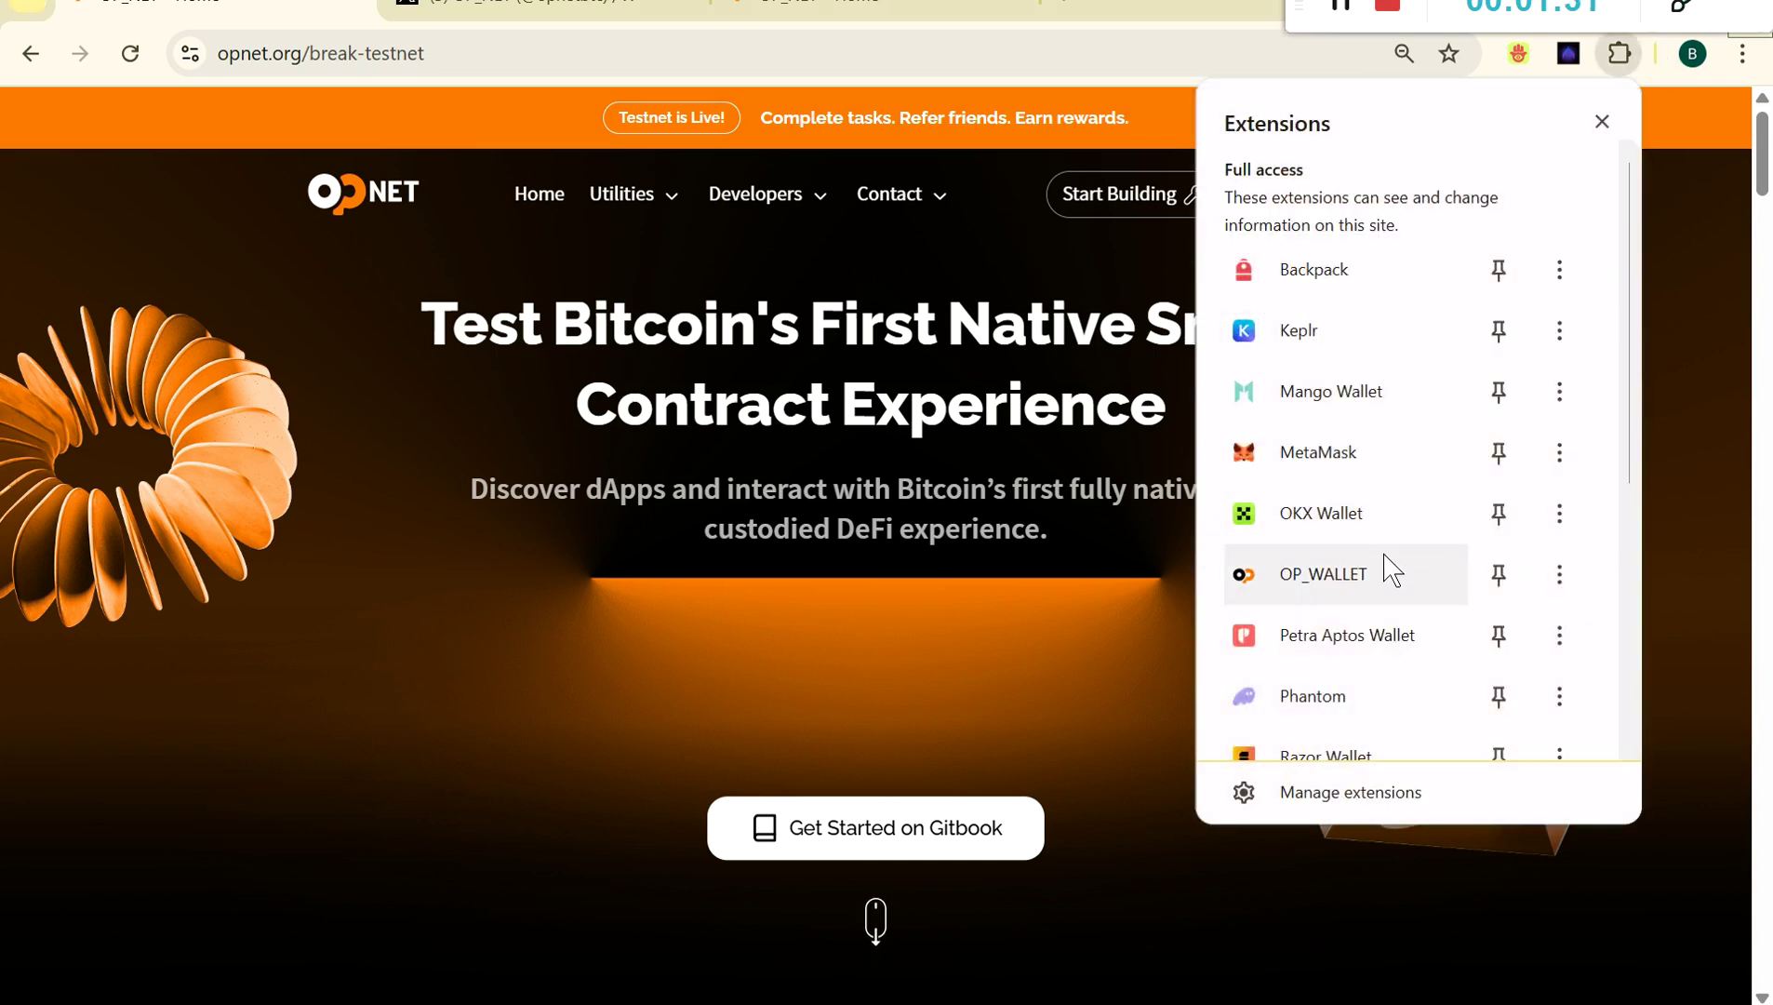
pyautogui.click(1390, 569)
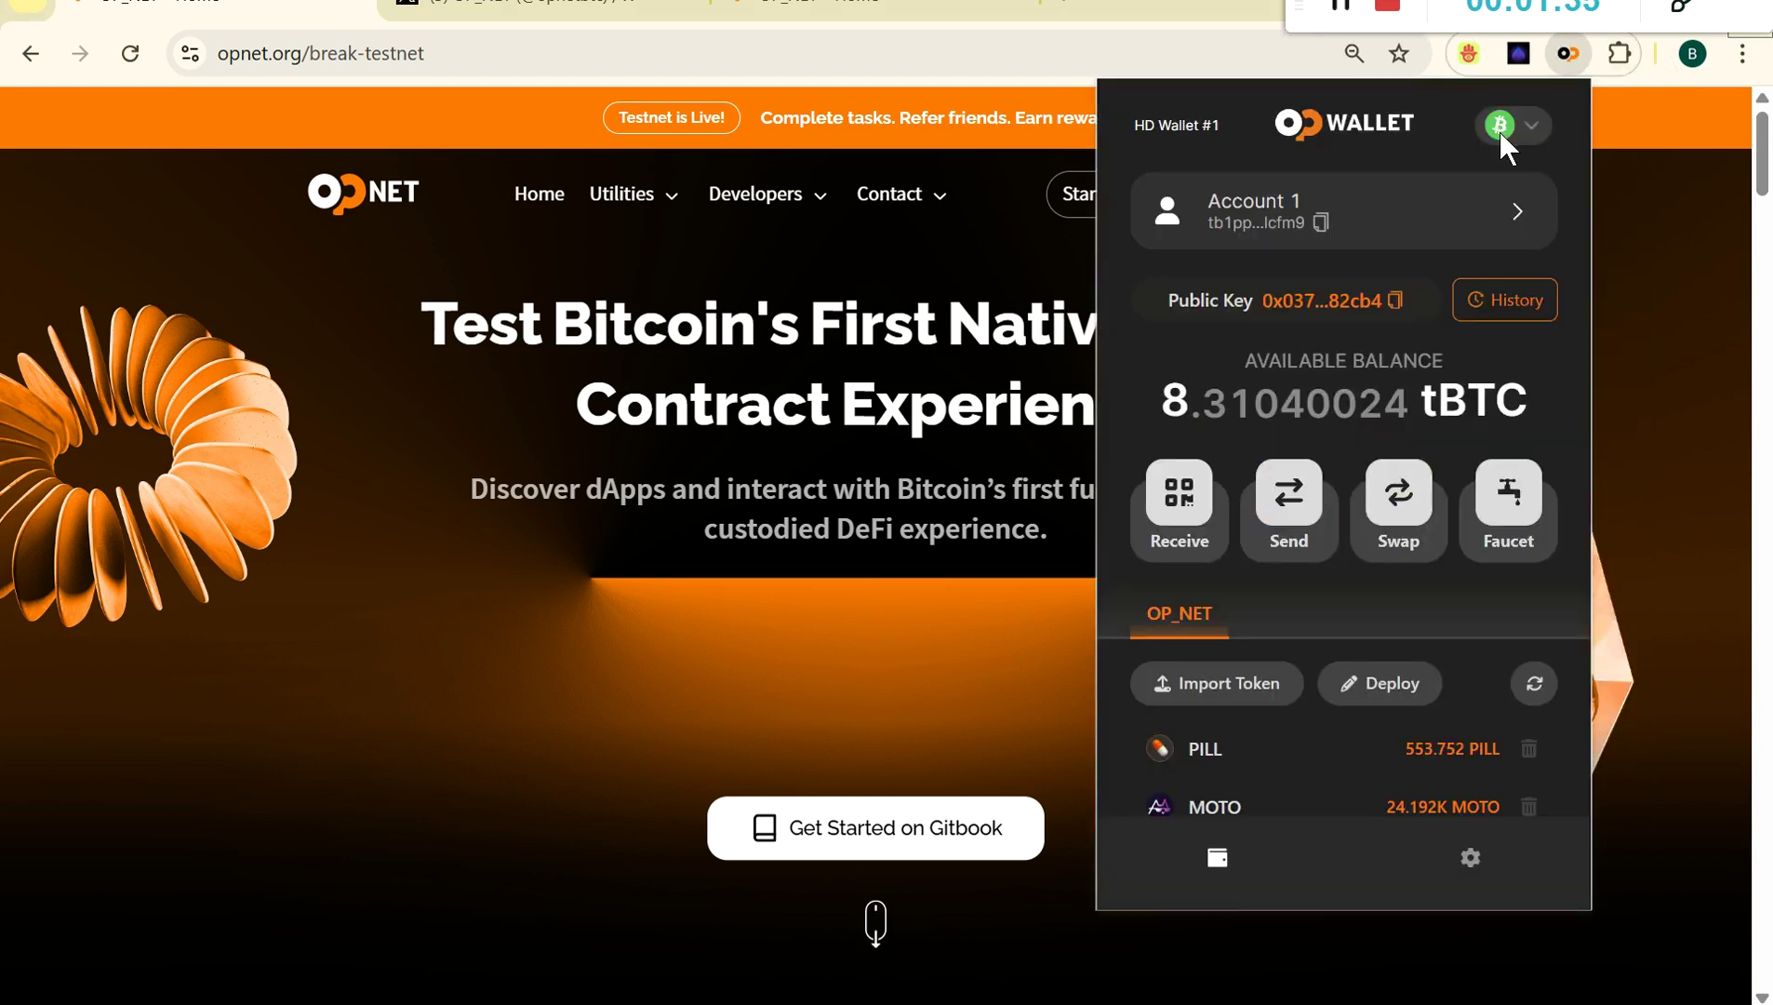
pyautogui.click(1500, 128)
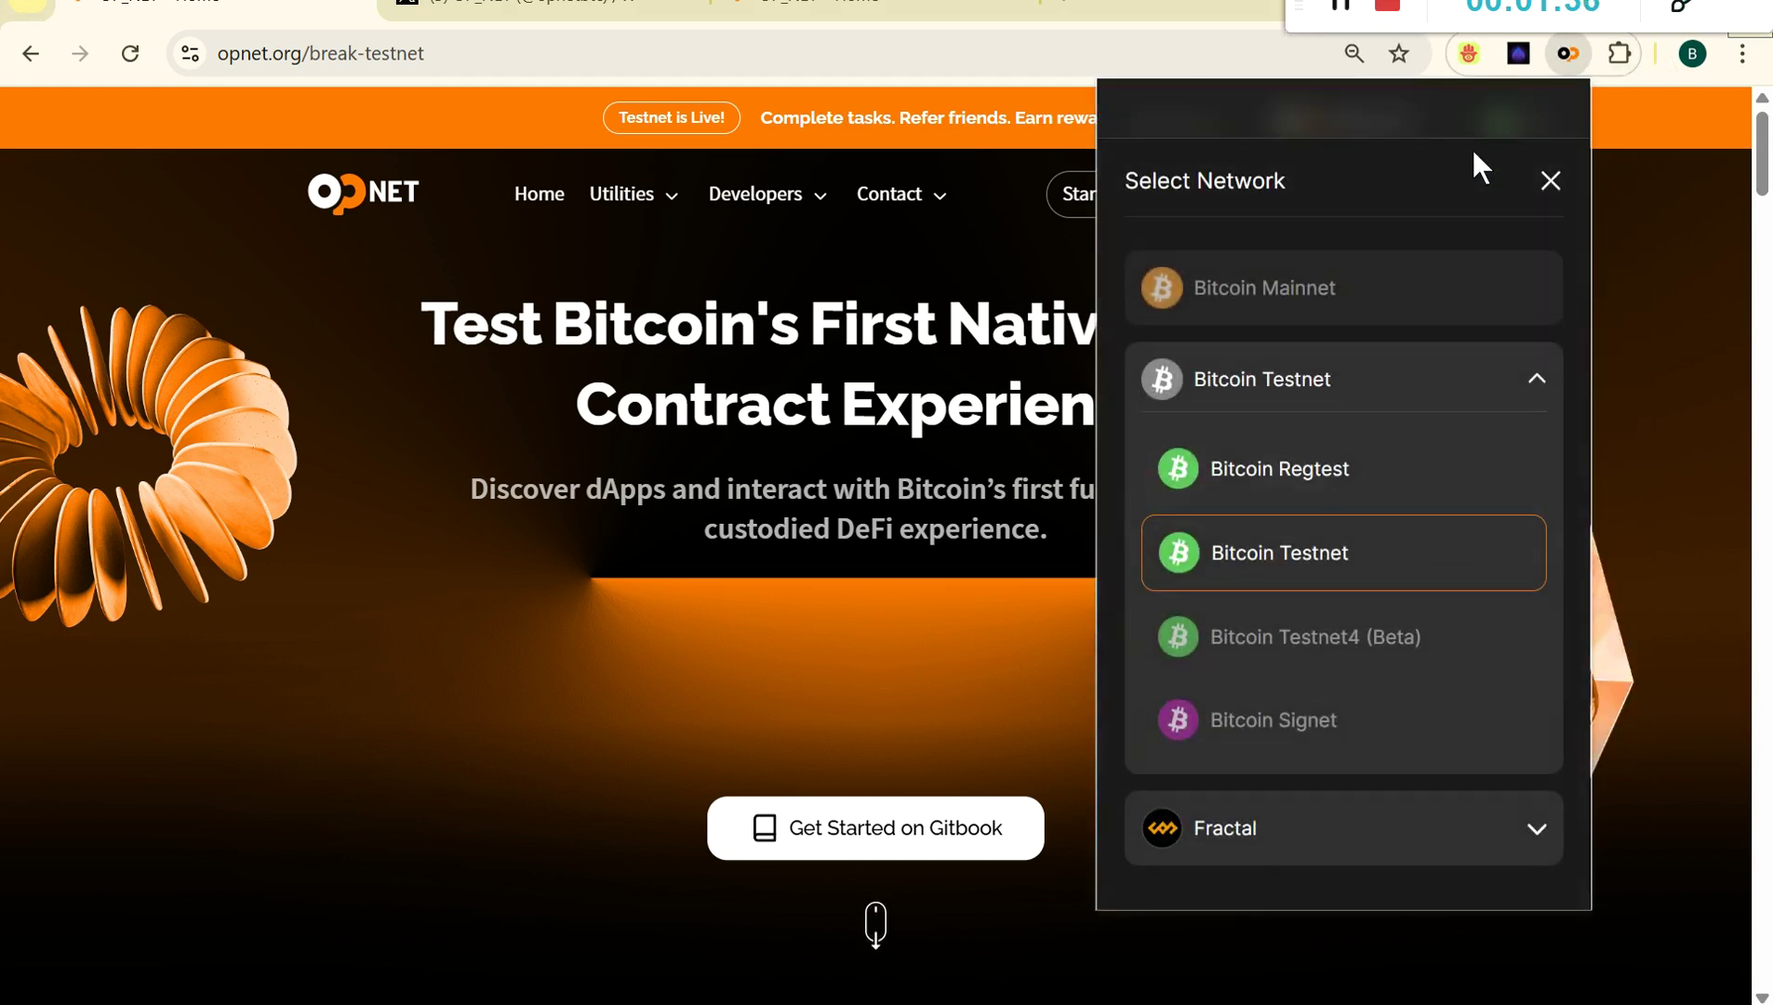
pyautogui.click(1278, 551)
pyautogui.click(1303, 741)
pyautogui.click(1550, 181)
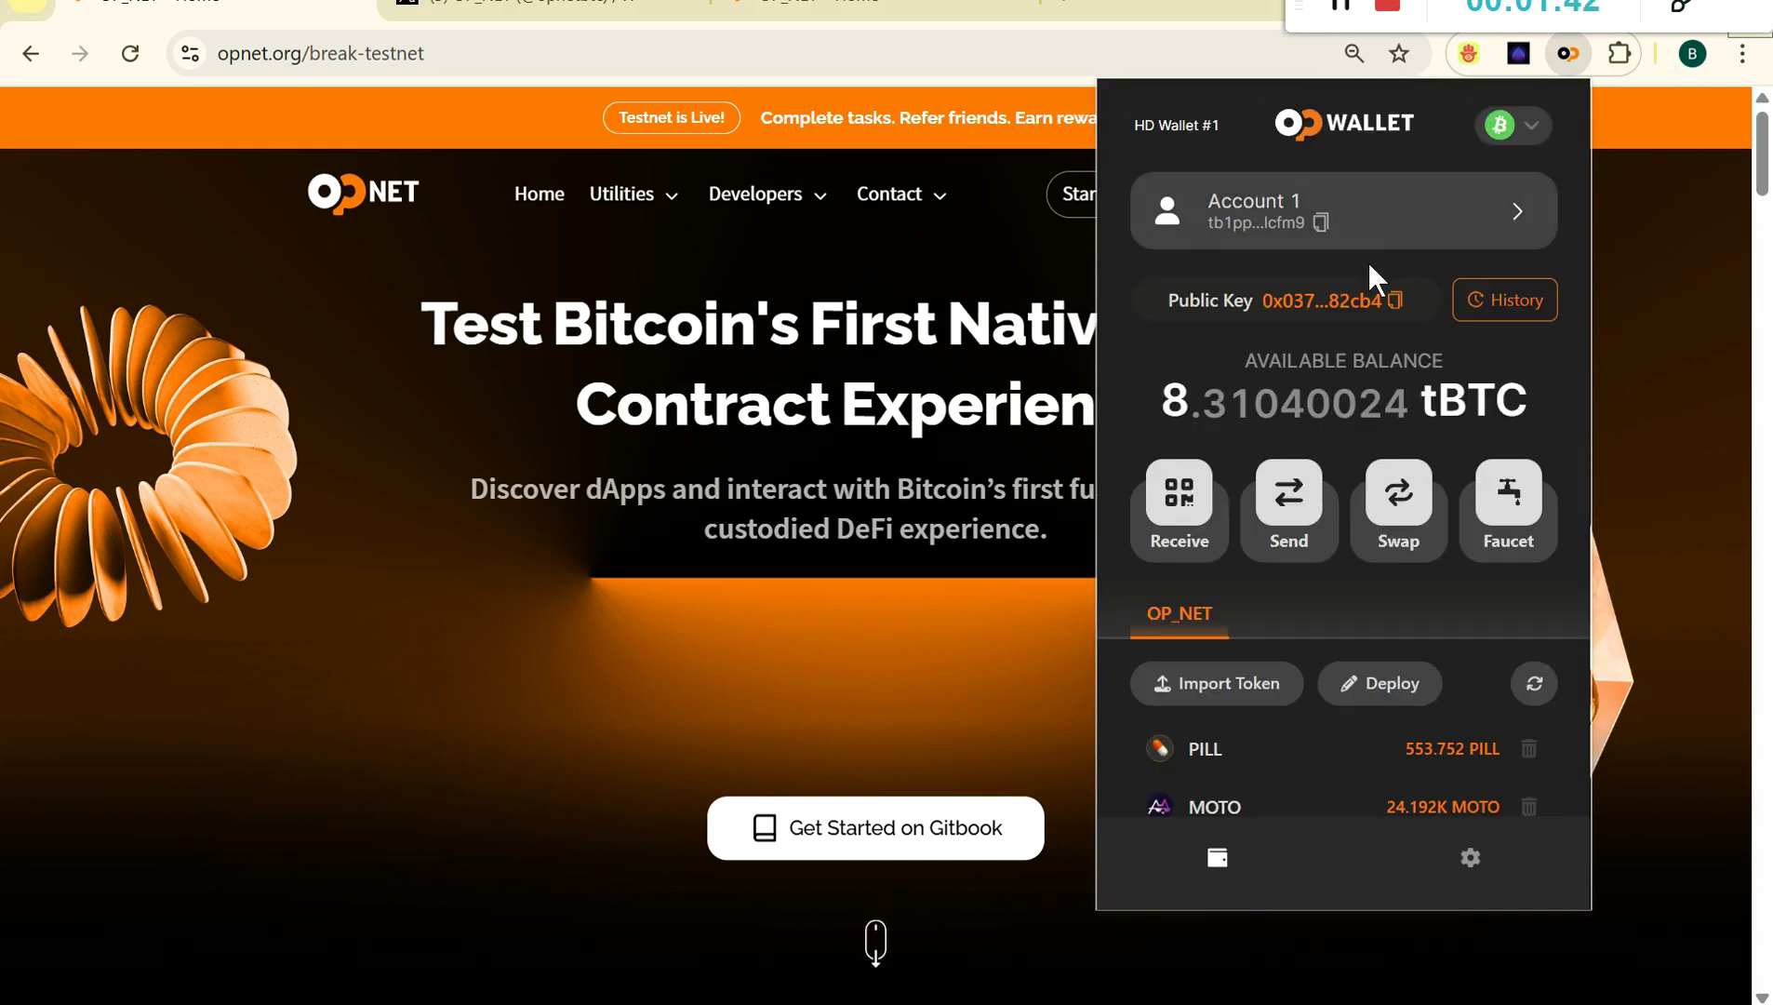
pyautogui.click(1320, 224)
pyautogui.click(921, 266)
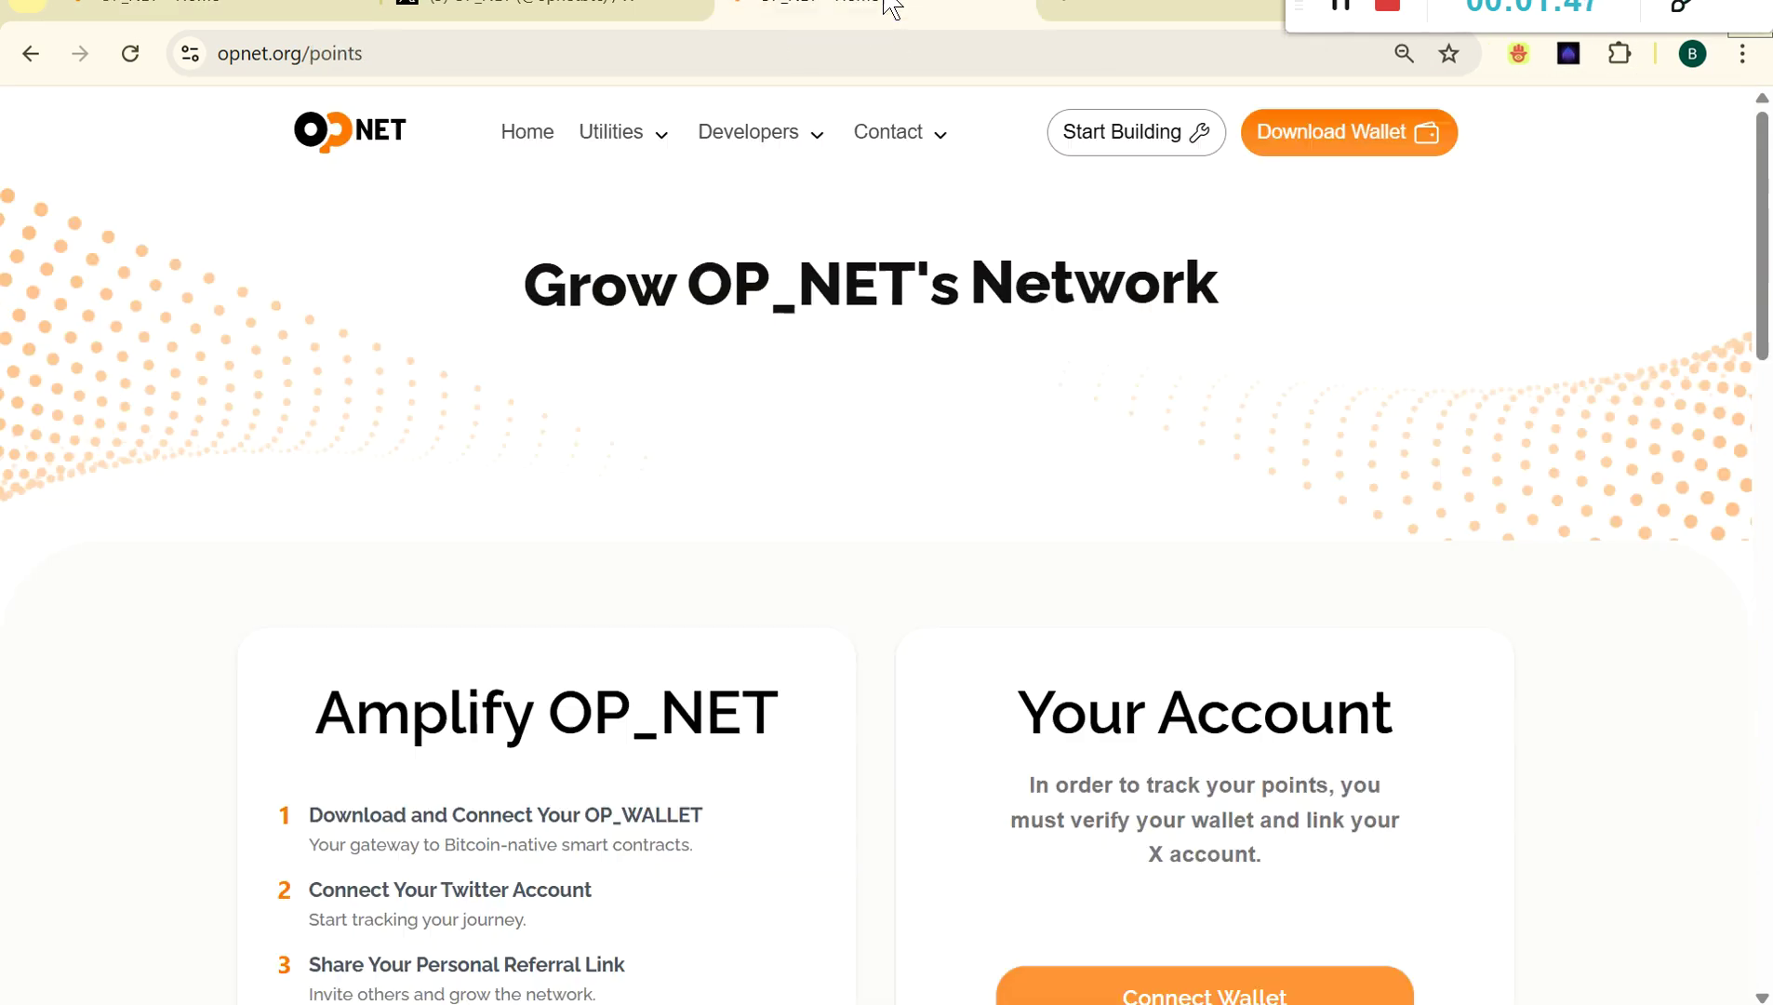
# Go to the OP_NET points page and connect the X (Twitter) account.
pyautogui.click(883, 8)
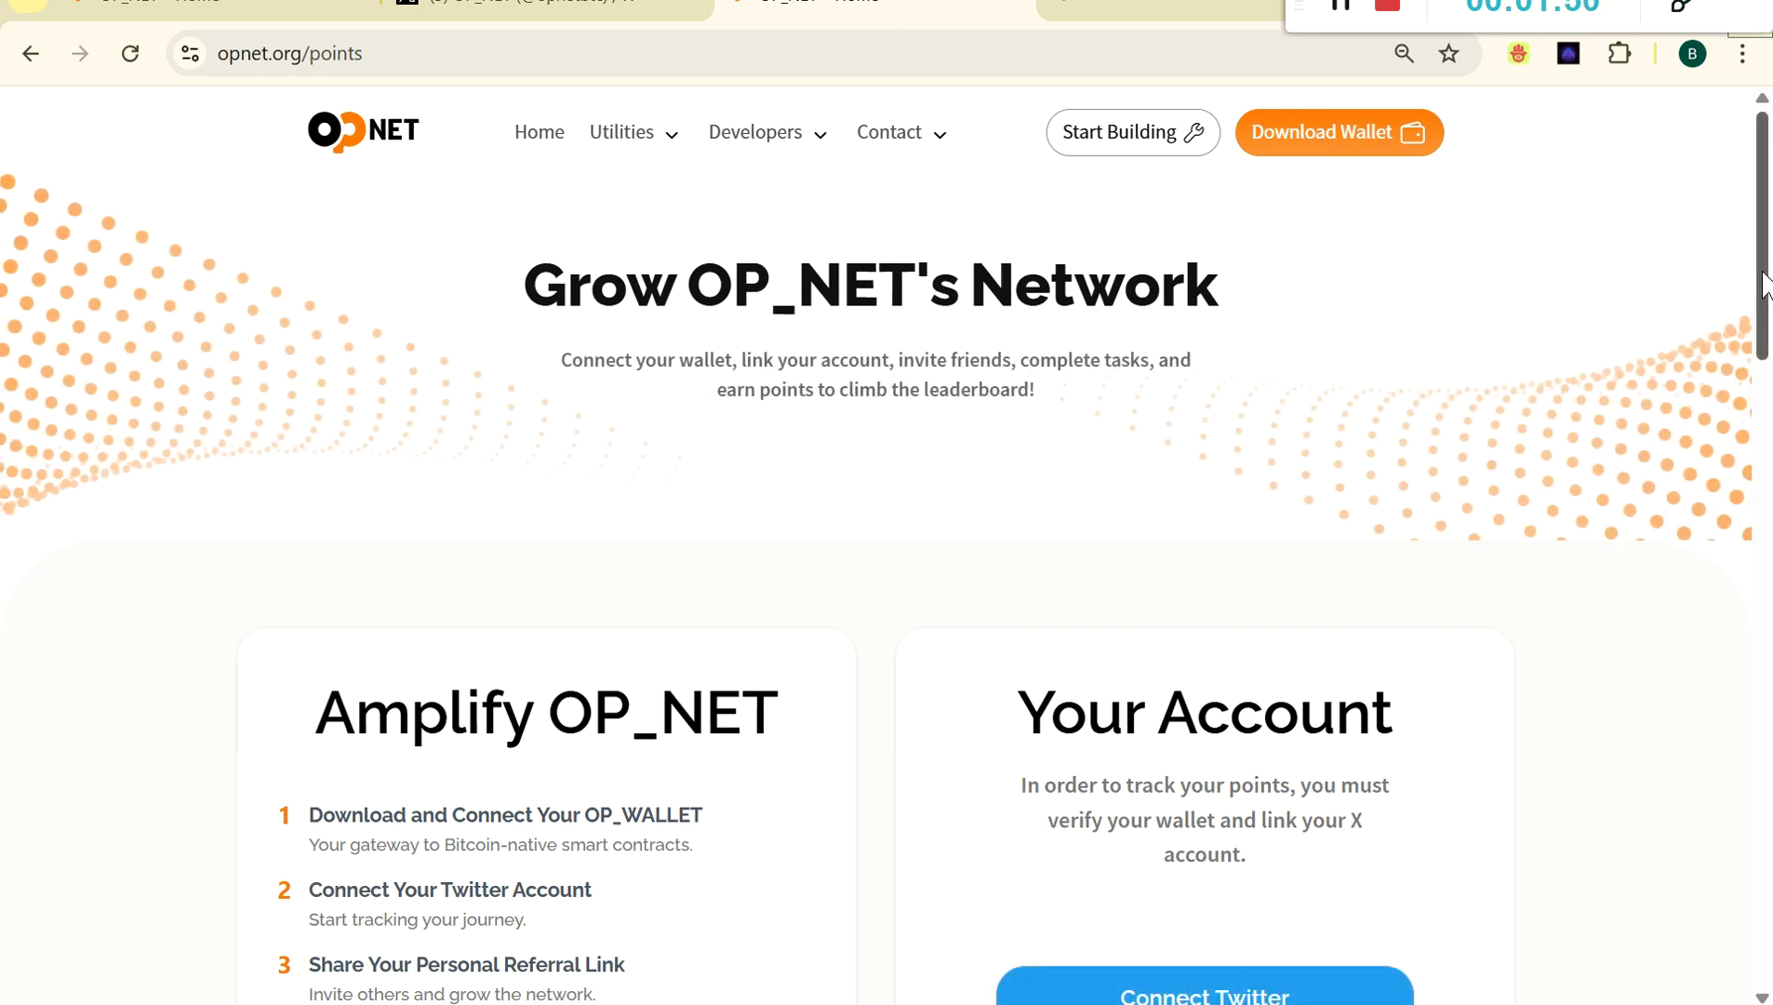
pyautogui.moveTo(1761, 281); pyautogui.dragTo(1765, 312)
pyautogui.scroll(-4, 1765, 312)
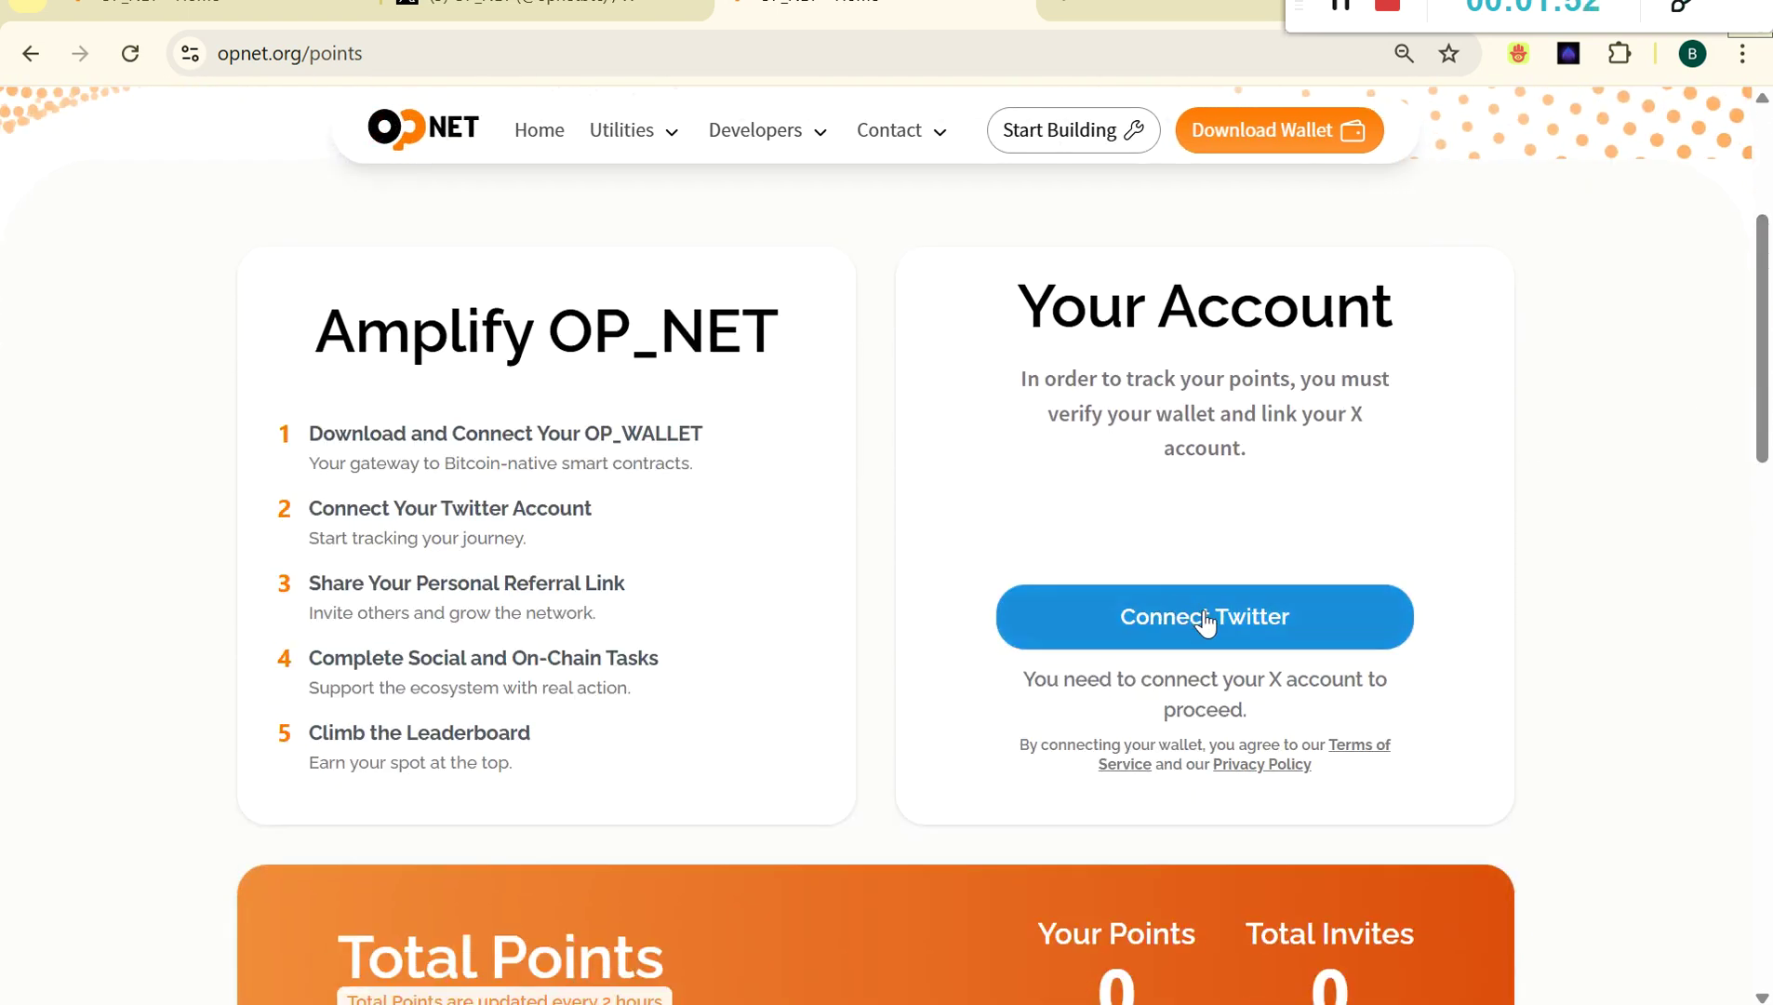
pyautogui.click(1207, 621)
pyautogui.click(1017, 740)
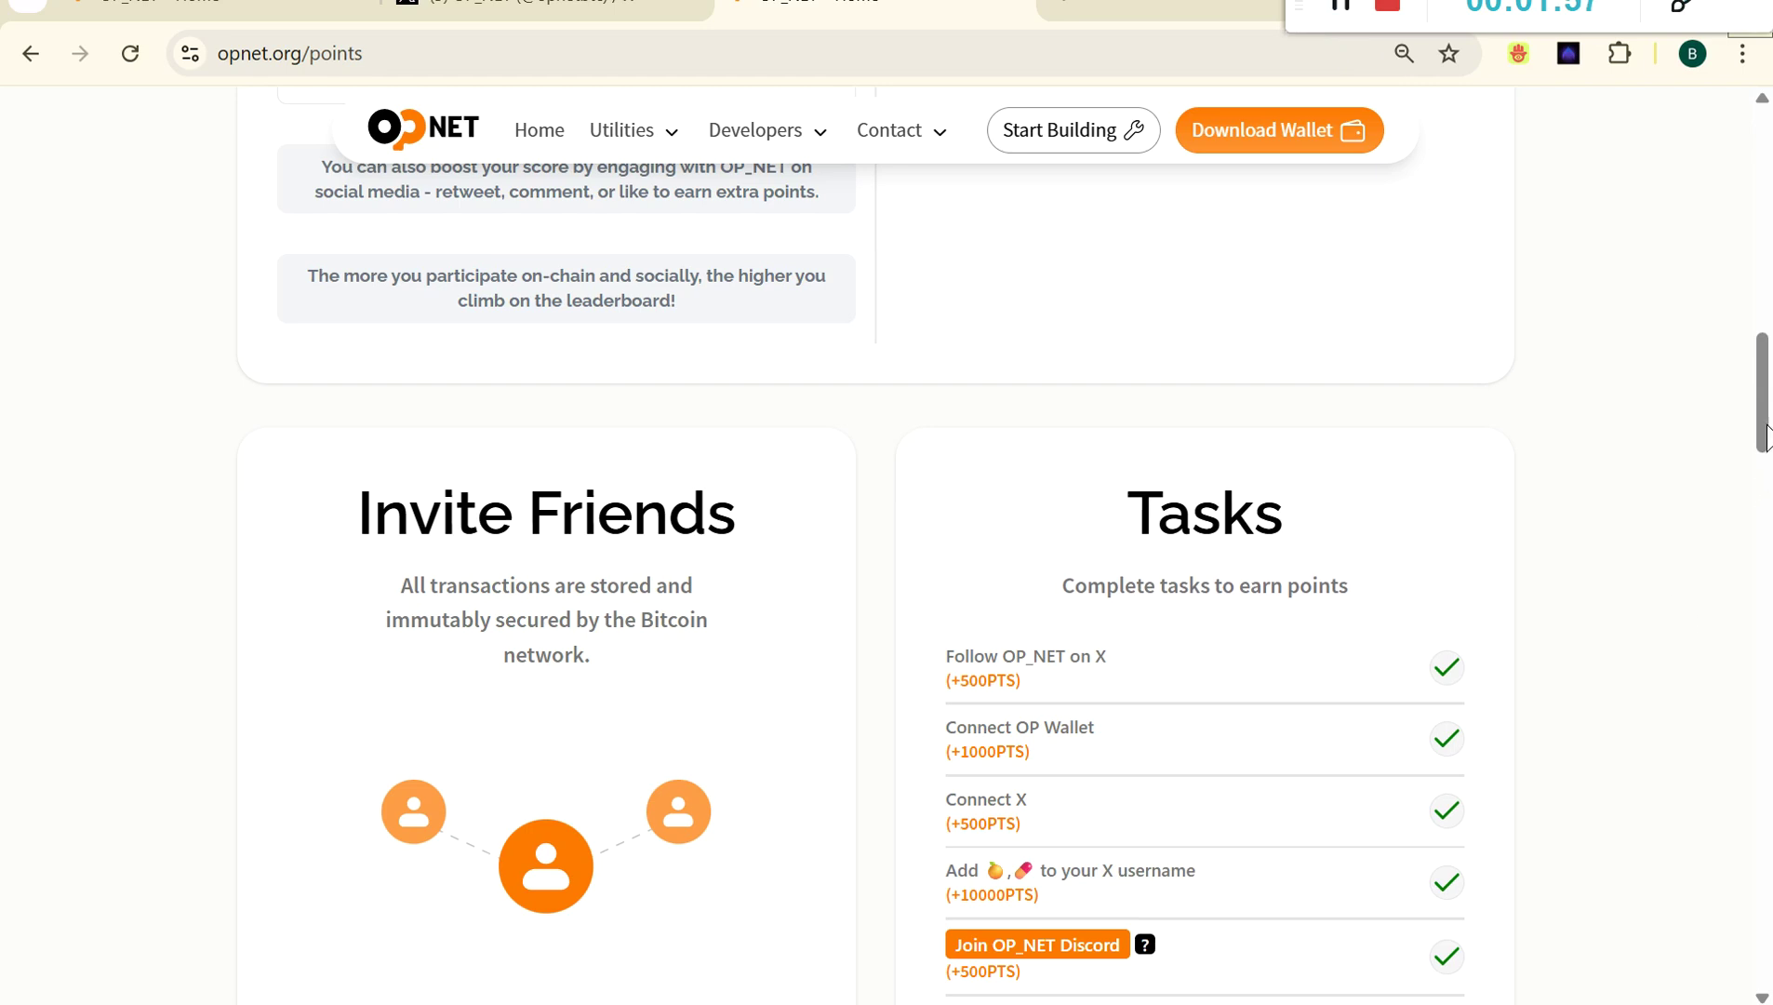
# Examine the social tasks, the on-chain tasks with their reset timer, and the points total on the points page.
pyautogui.moveTo(1766, 437); pyautogui.dragTo(1766, 468)
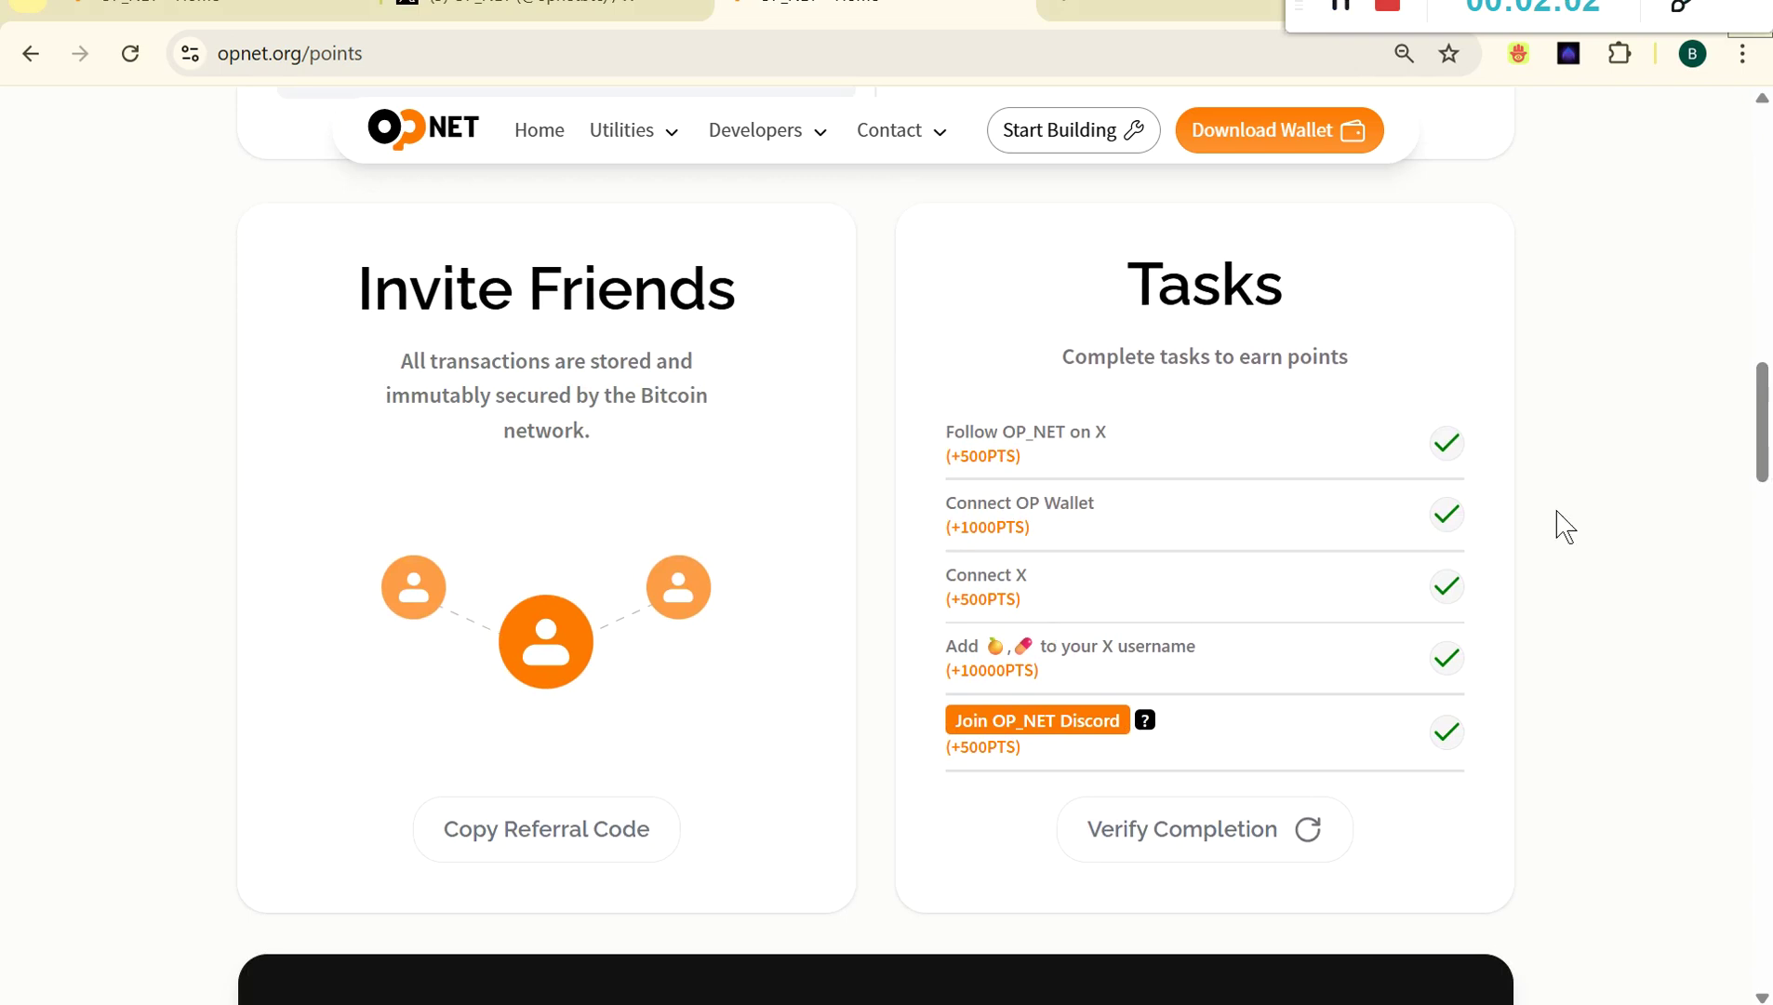
pyautogui.moveTo(1763, 442); pyautogui.dragTo(1768, 556)
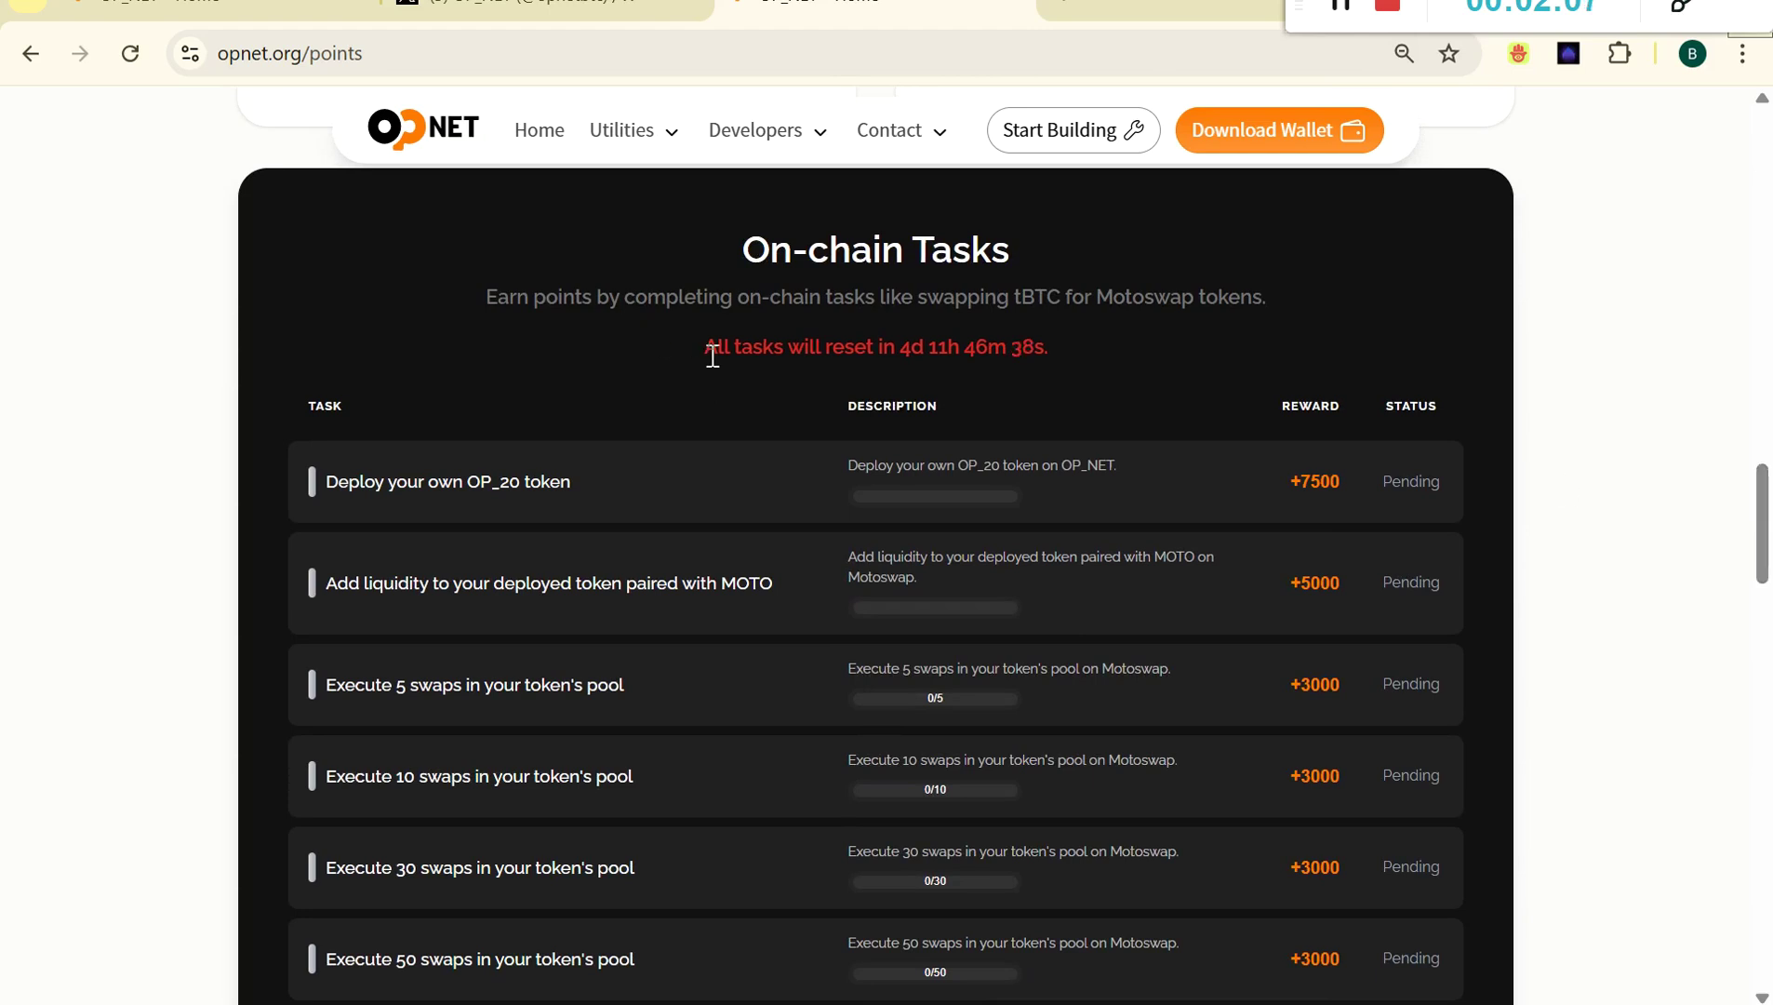
pyautogui.tripleClick(1046, 344)
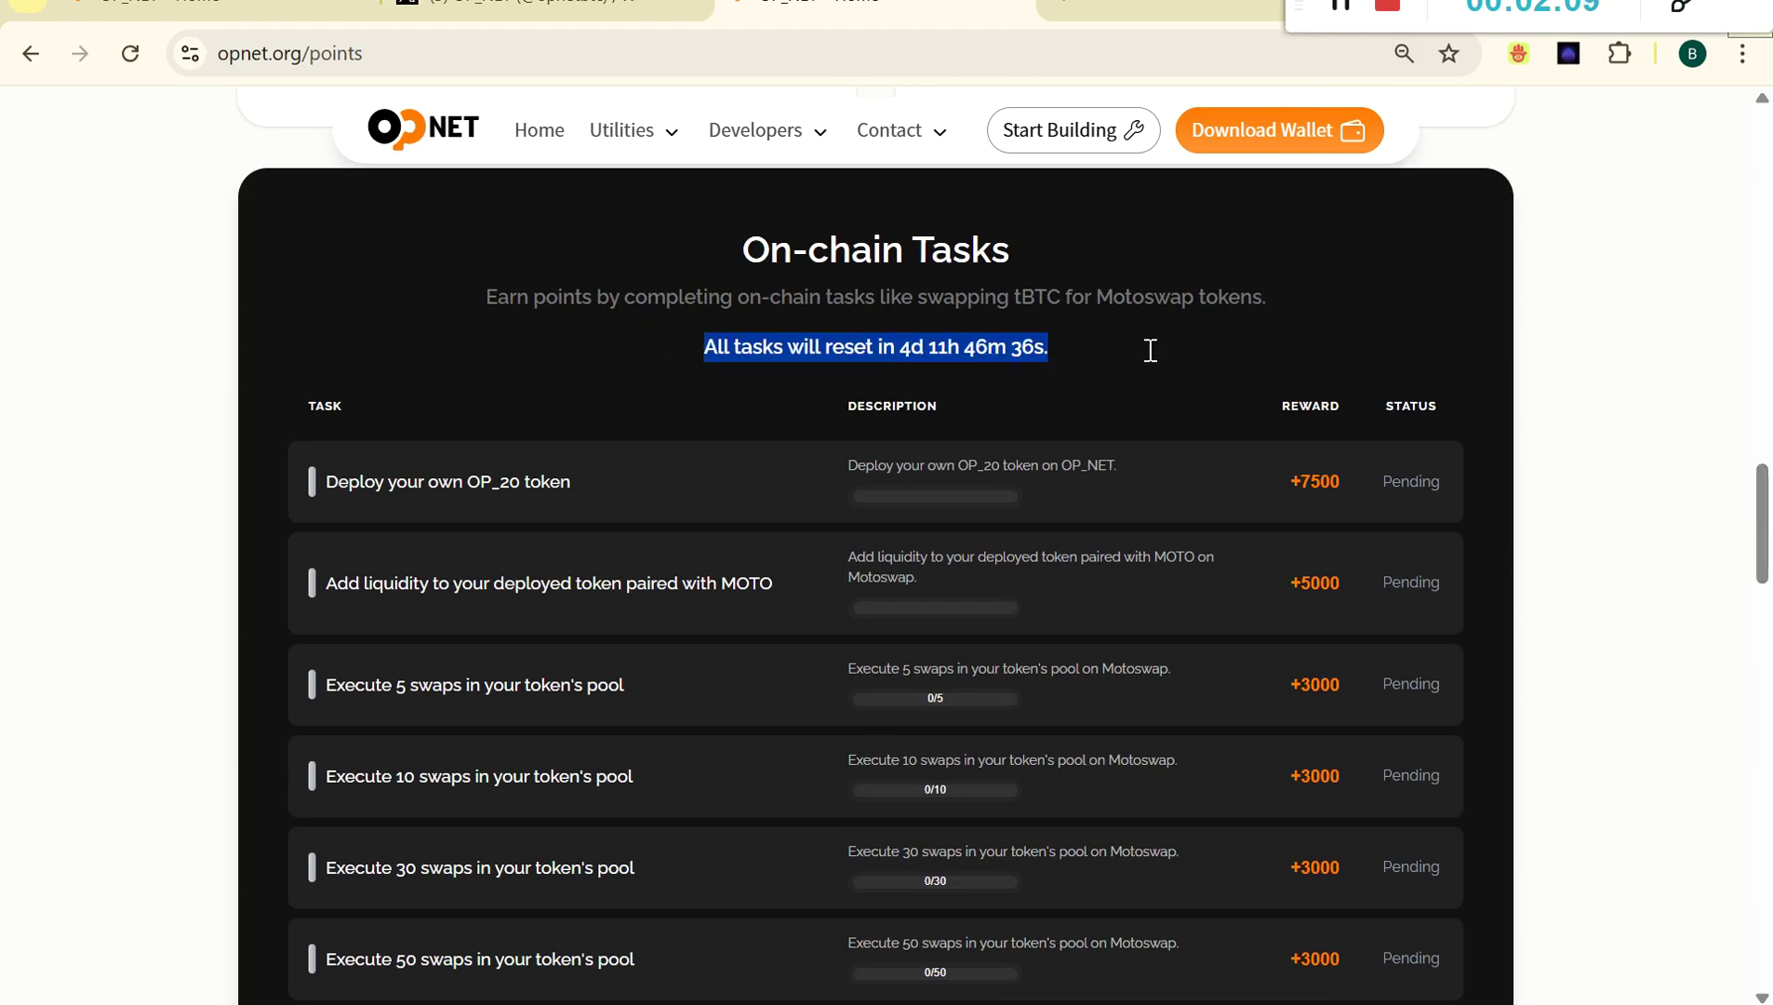
pyautogui.click(636, 517)
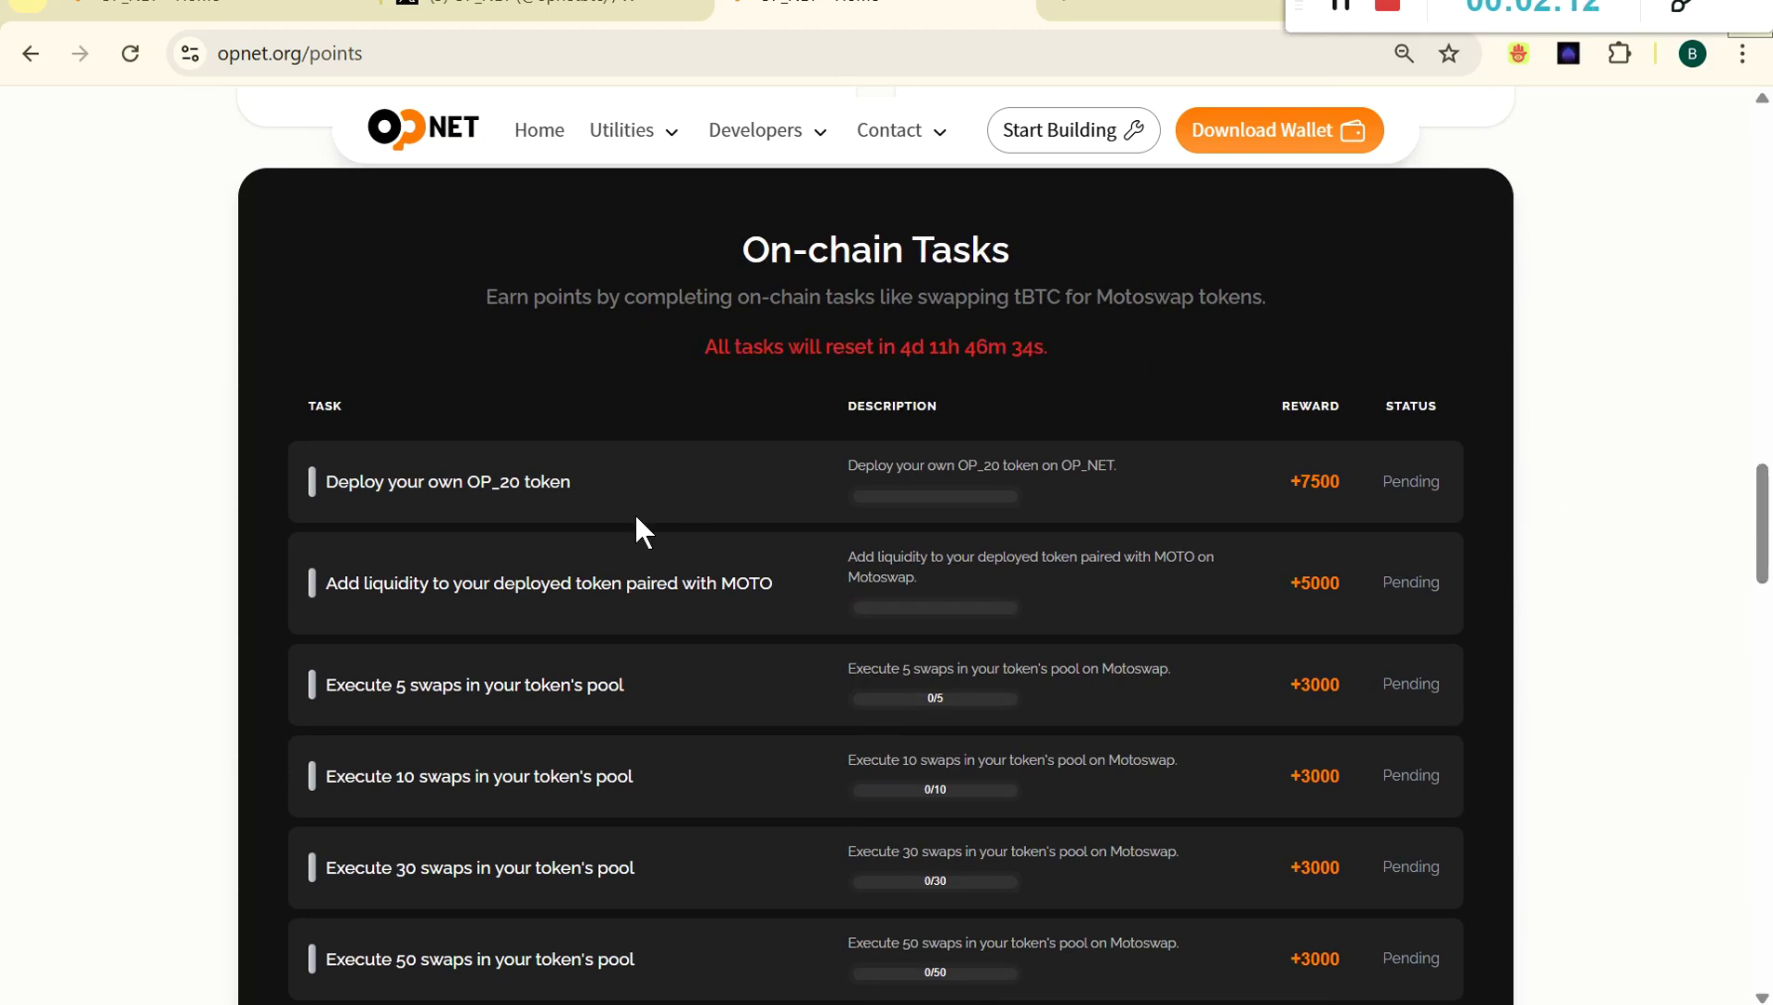
pyautogui.scroll(3, 634, 512)
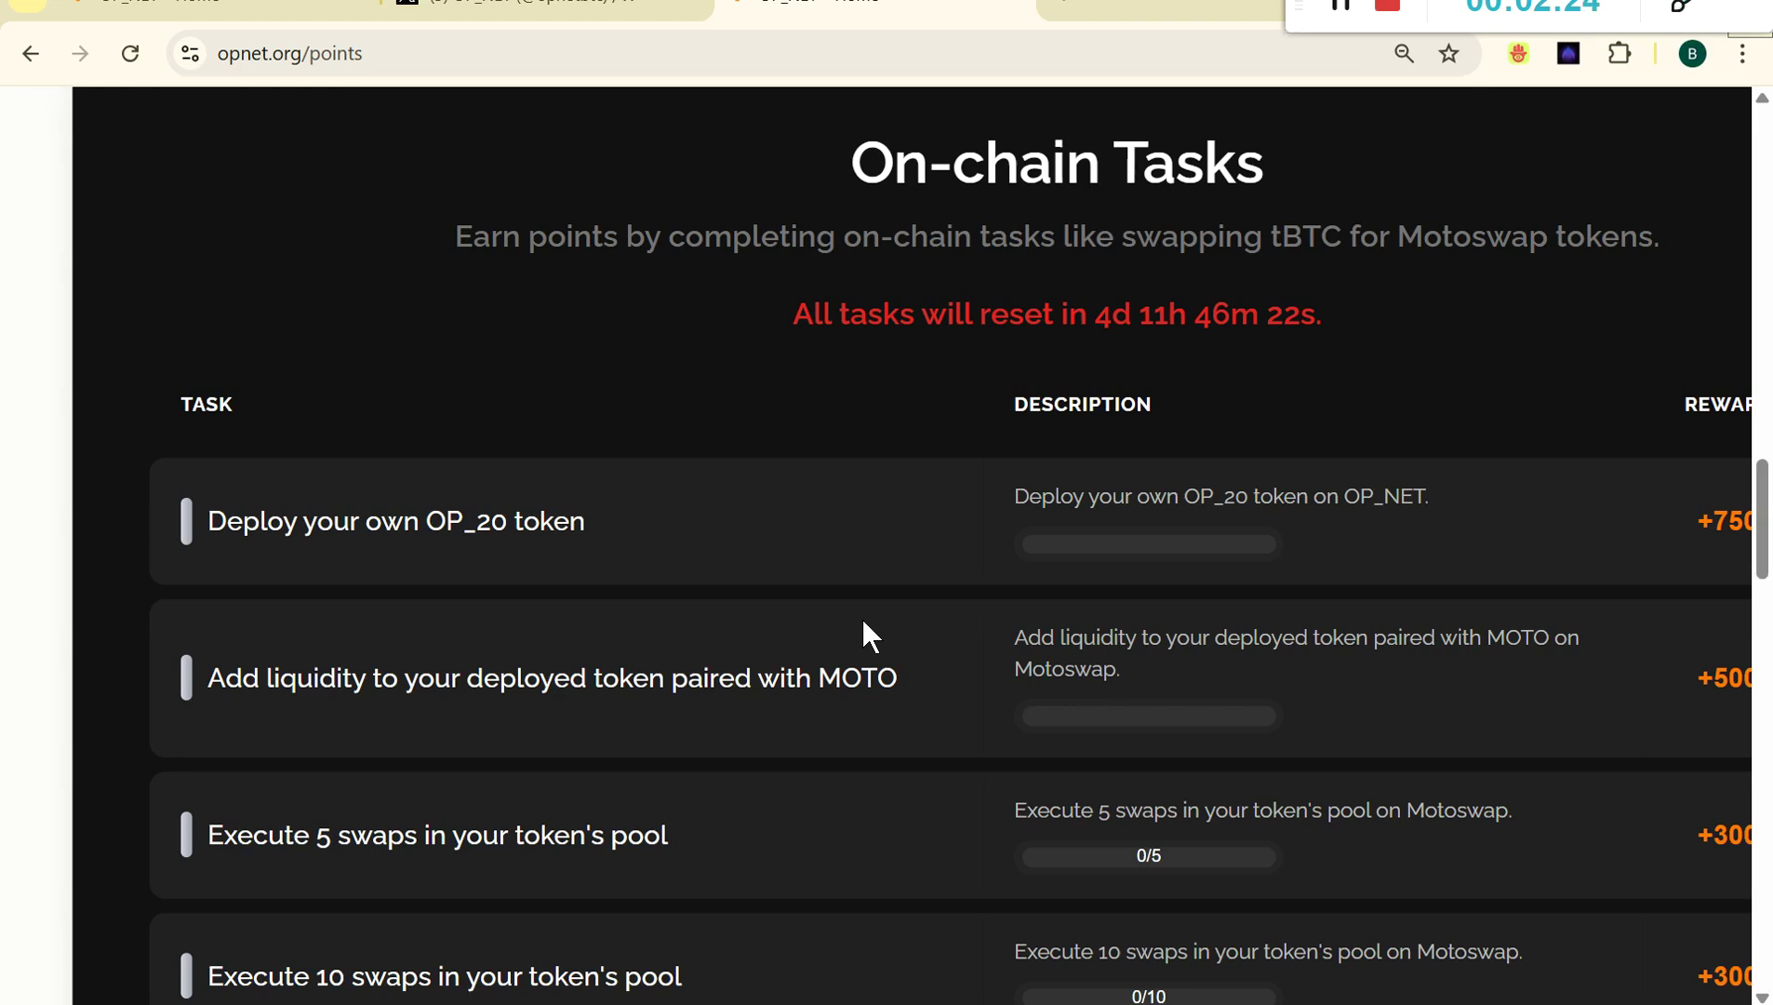
pyautogui.scroll(5, 862, 617)
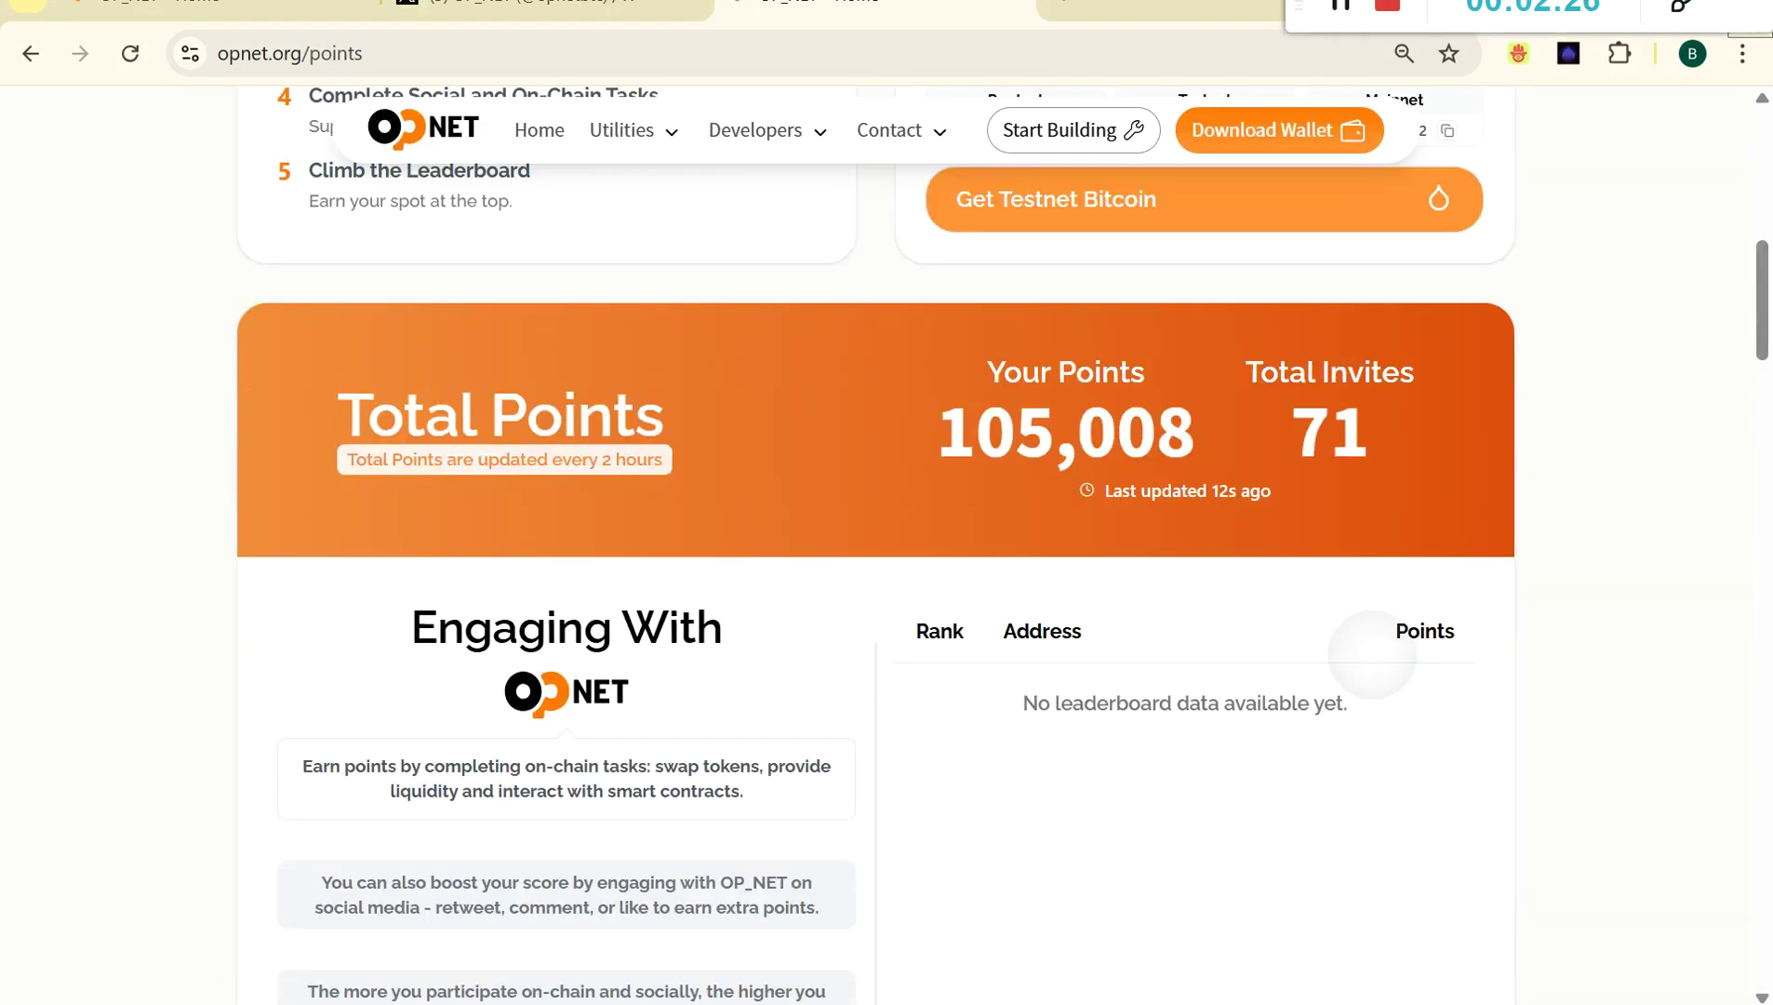
pyautogui.scroll(-8, 1372, 655)
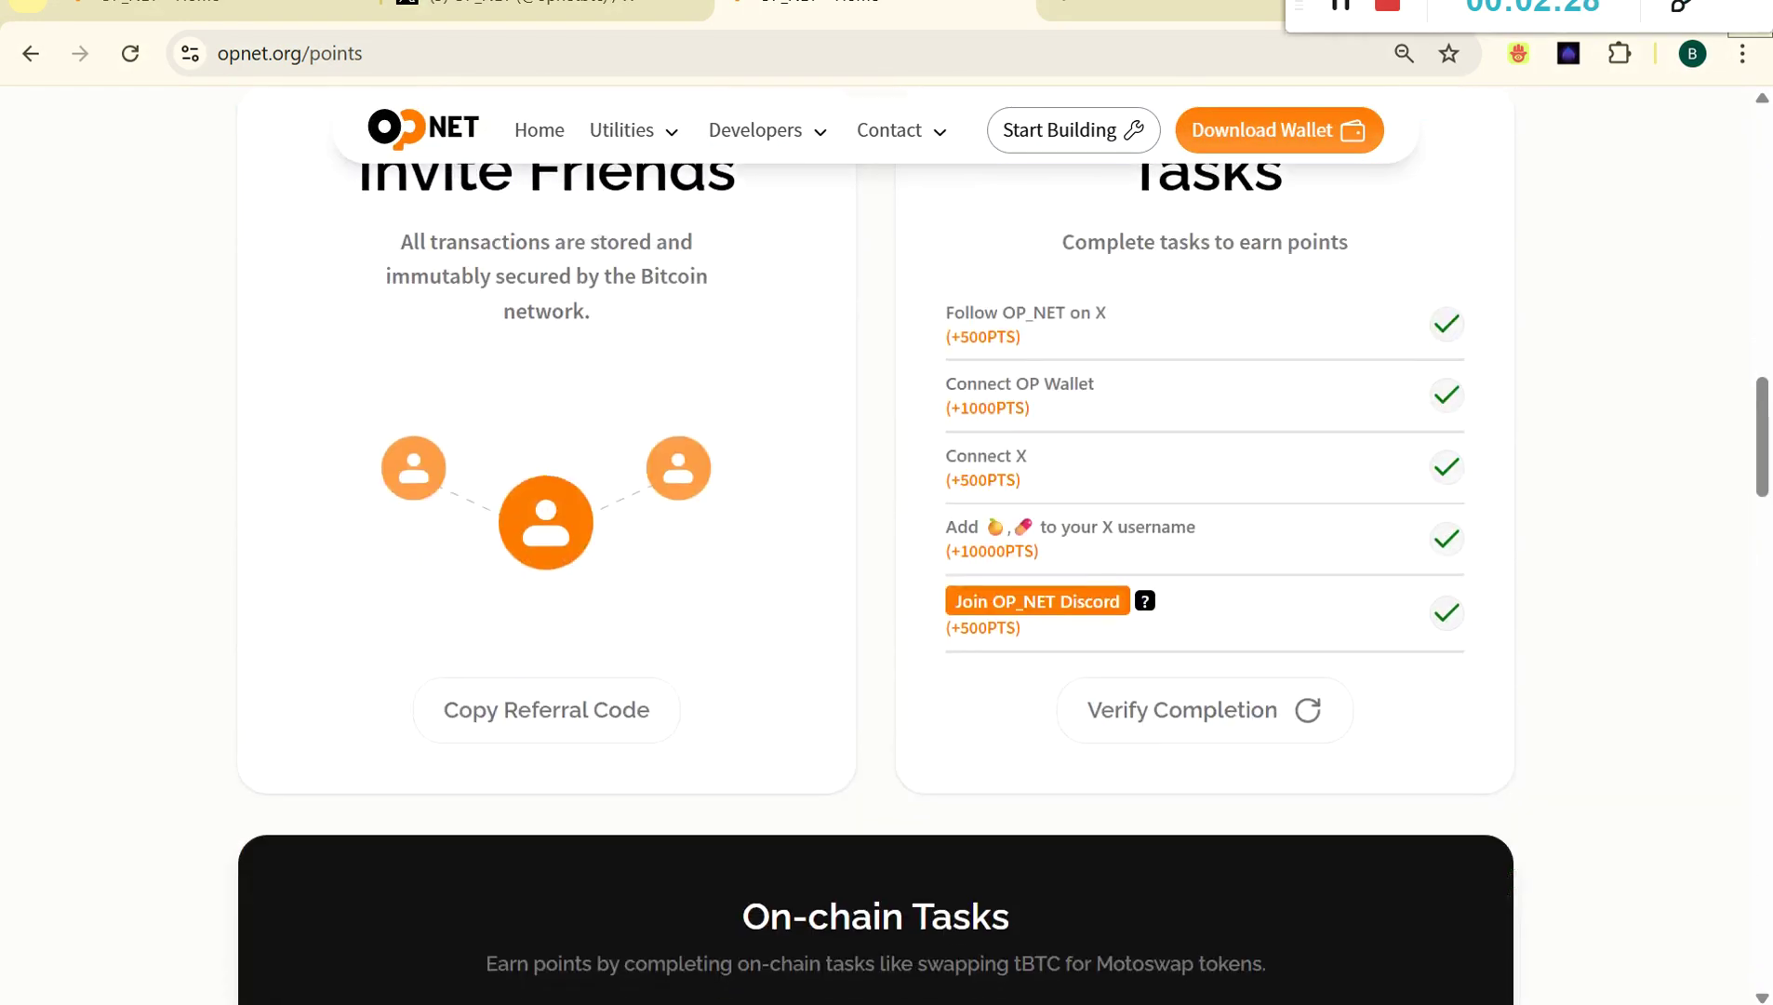
pyautogui.scroll(-5, 875, 558)
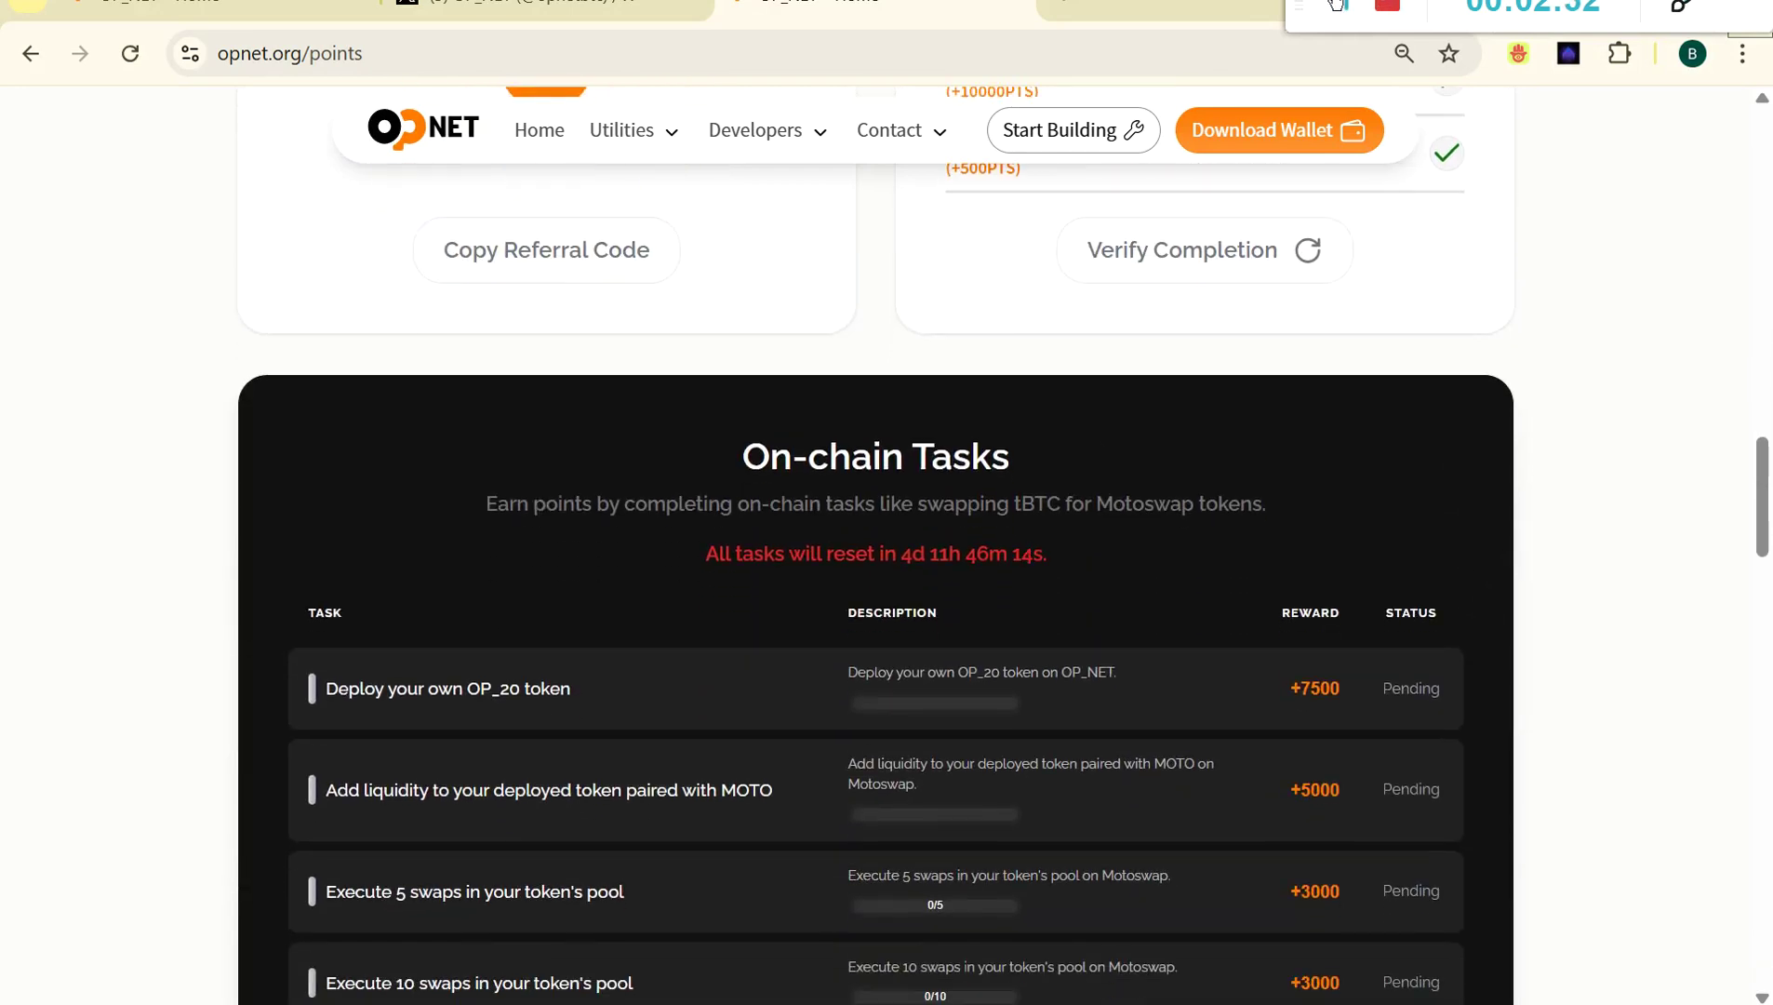
# Paste the copied wallet address into the Claim tBTC form on the Break Testnet page.
pyautogui.hotkey('ctrl', '1')
pyautogui.moveTo(1762, 191); pyautogui.dragTo(1764, 358)
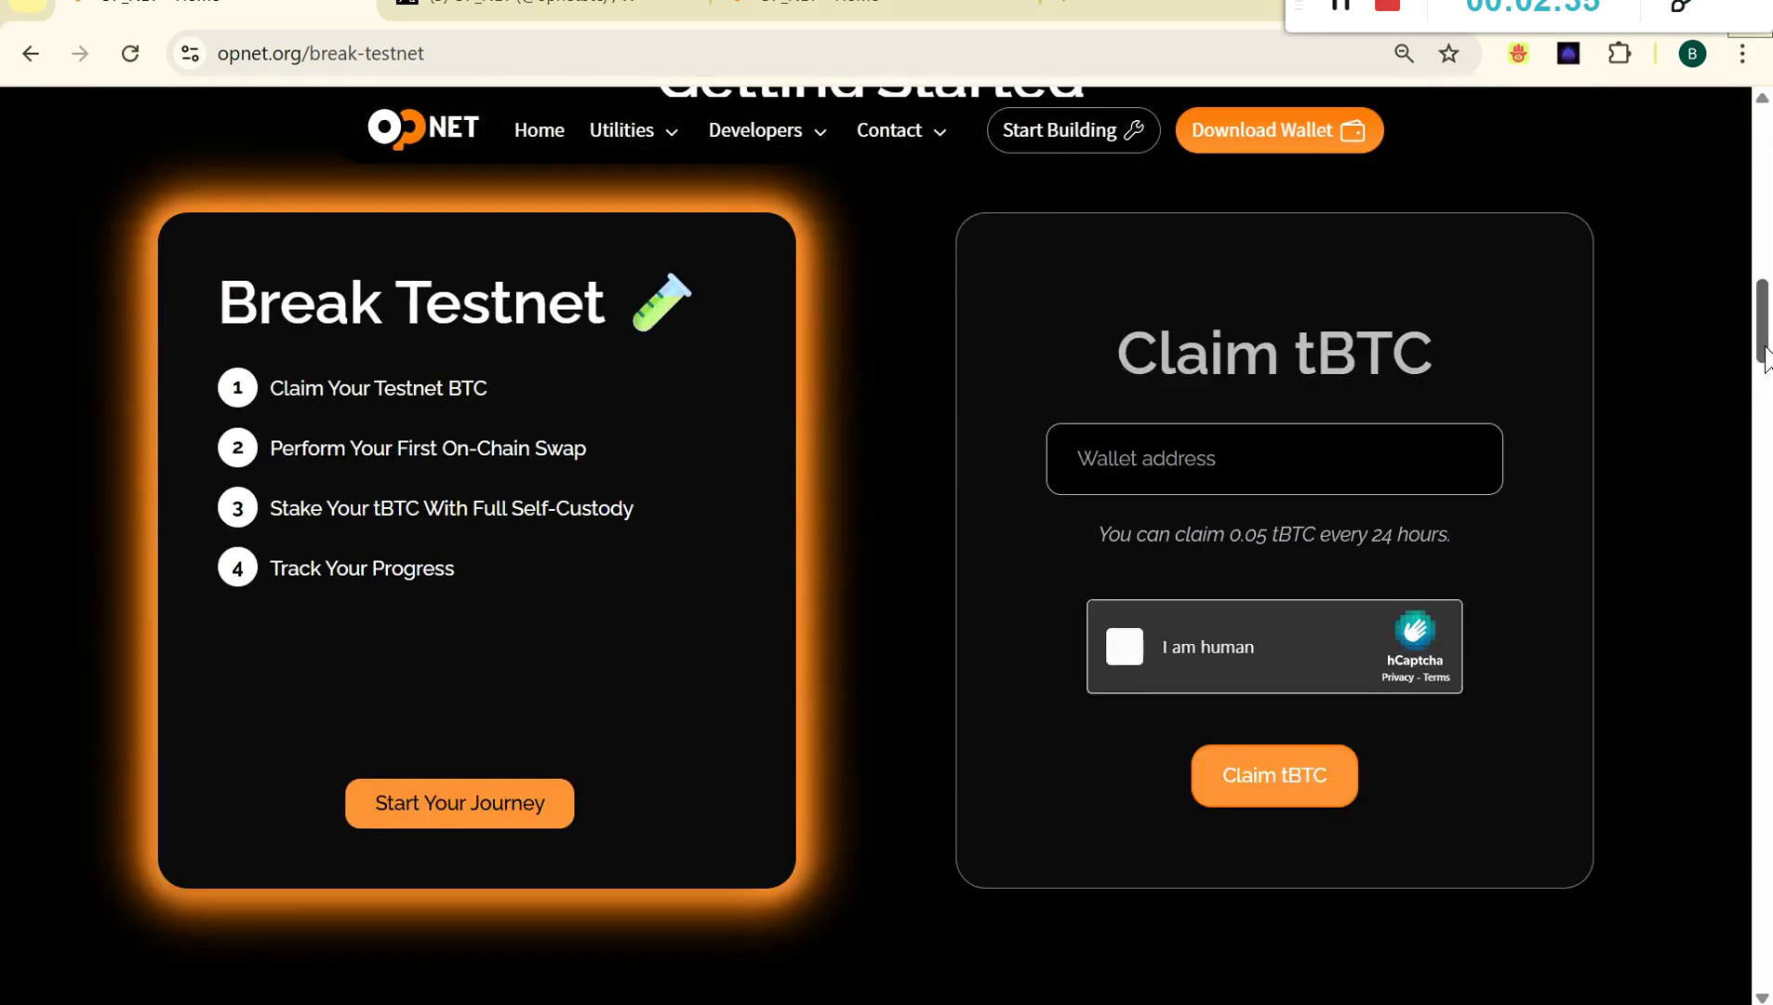
pyautogui.click(1253, 469)
pyautogui.hotkey('ctrl', 'v')
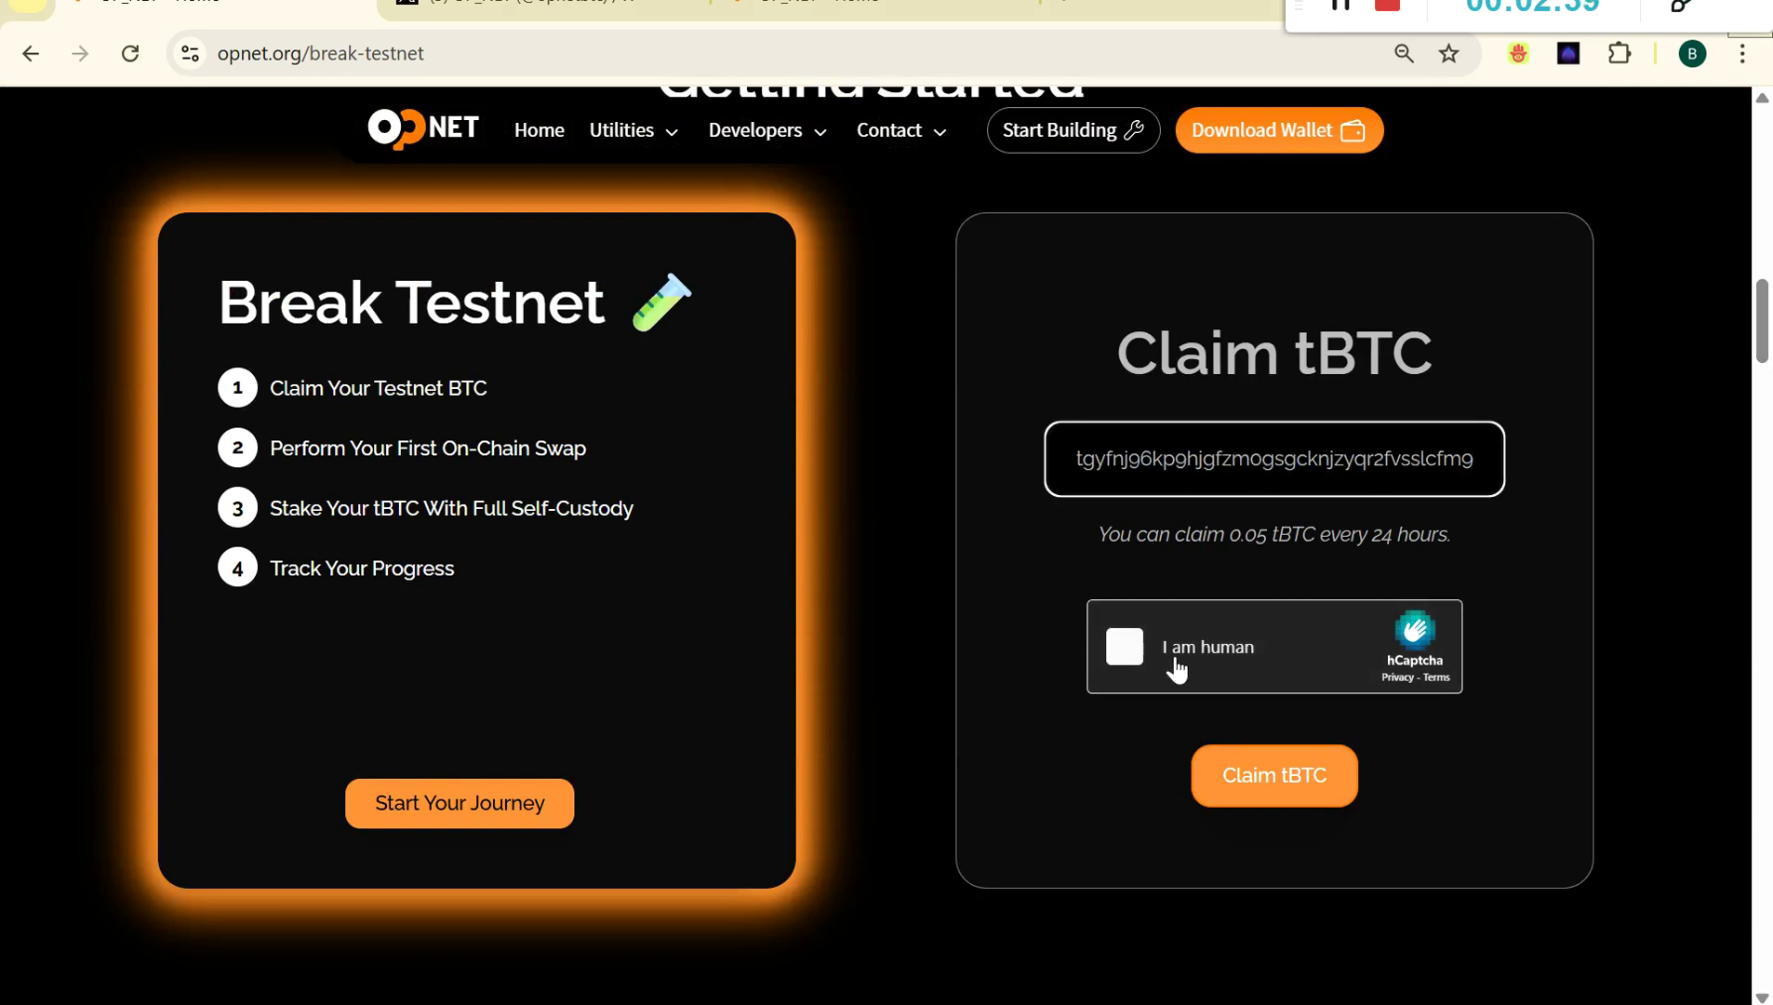
# Complete the hCaptcha human check and claim the tBTC.
pyautogui.click(1129, 660)
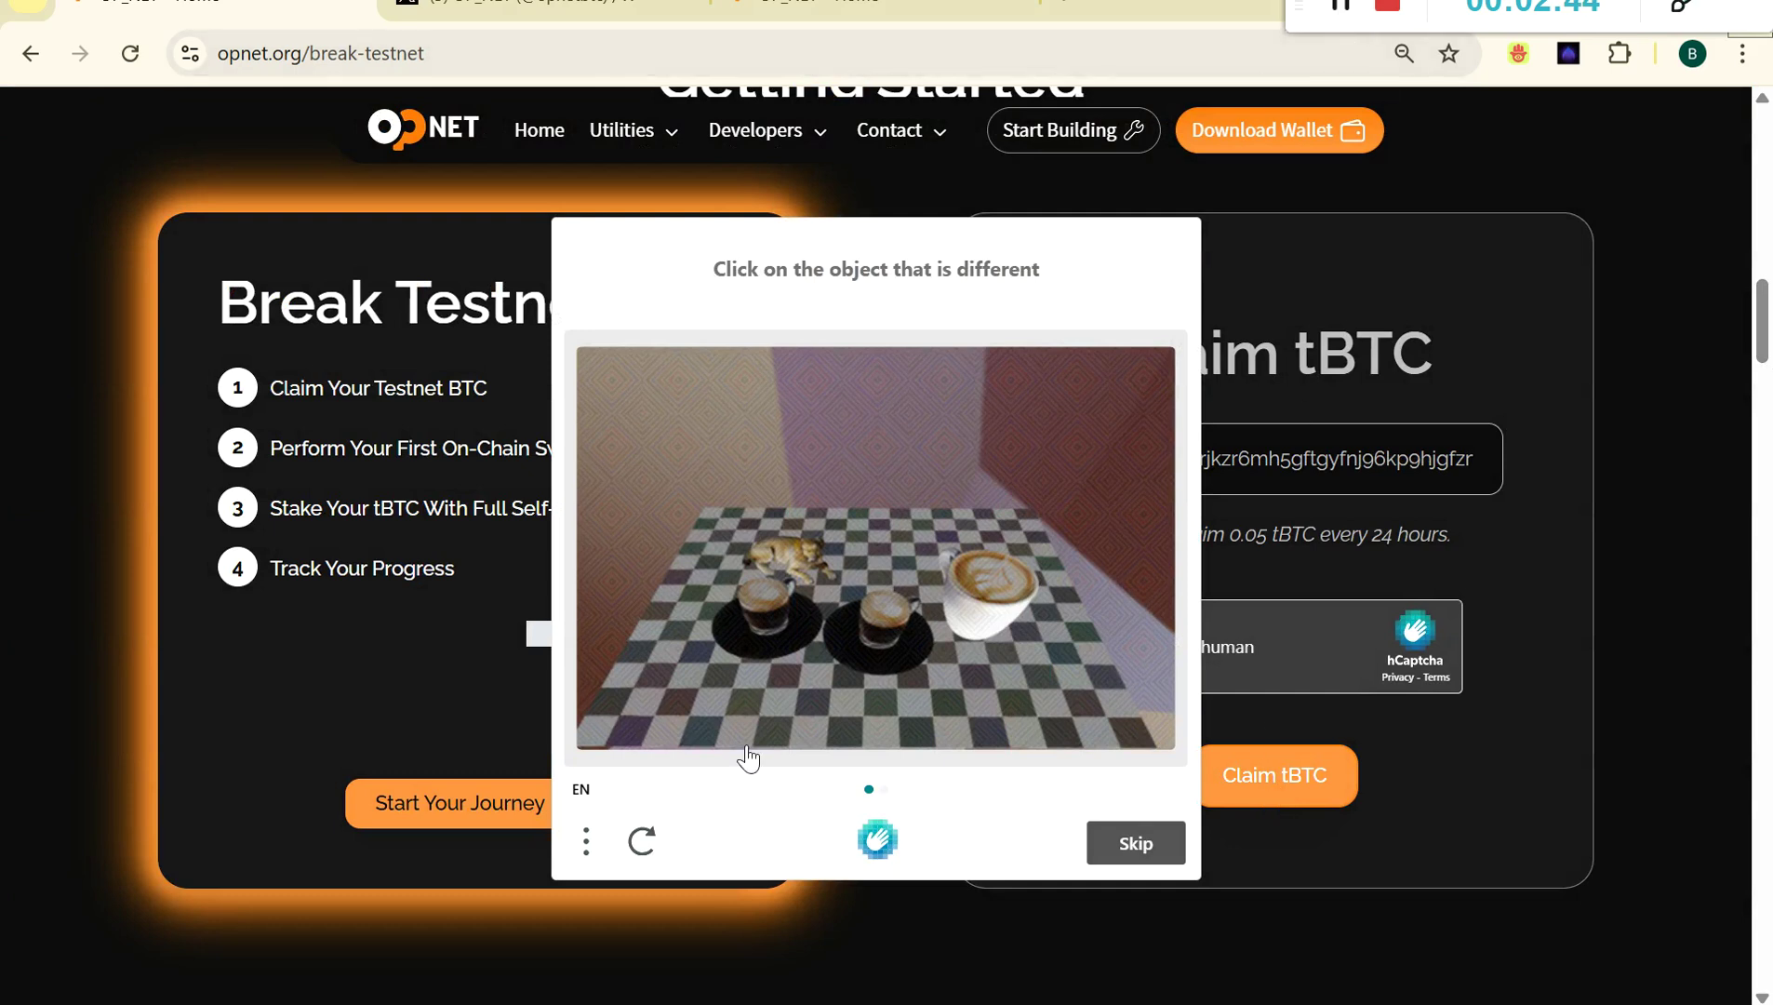
pyautogui.click(800, 562)
pyautogui.click(1157, 847)
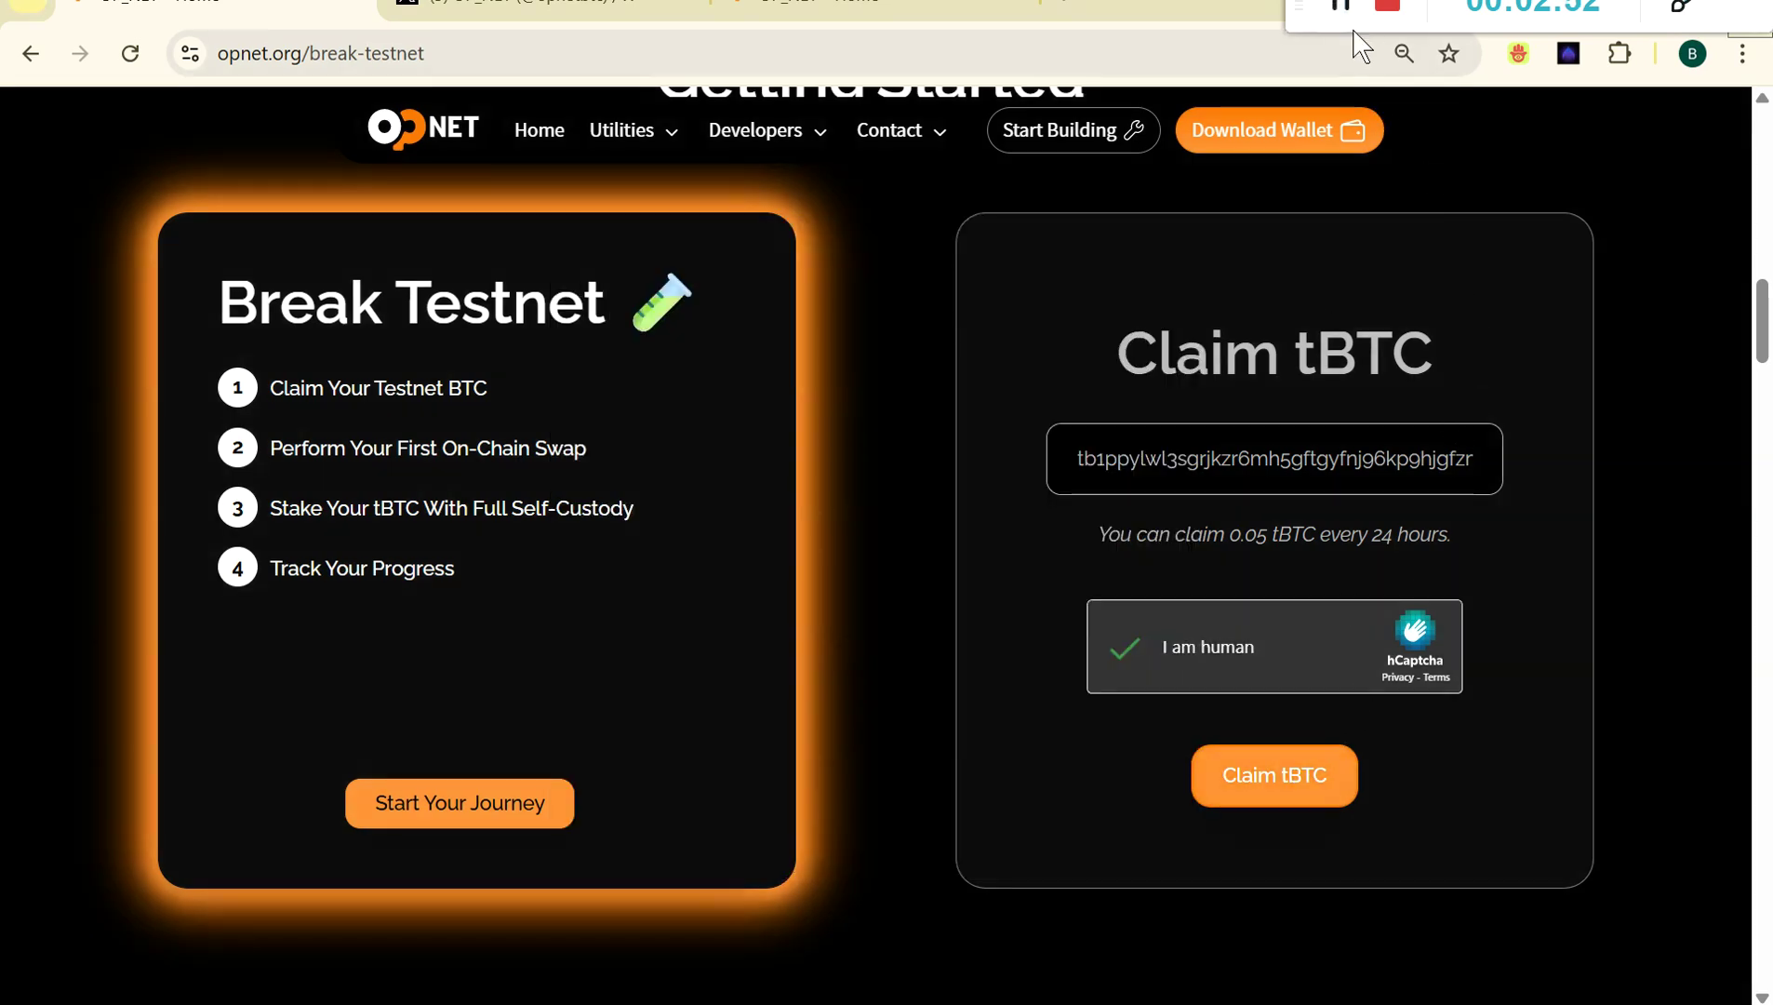
pyautogui.click(1293, 797)
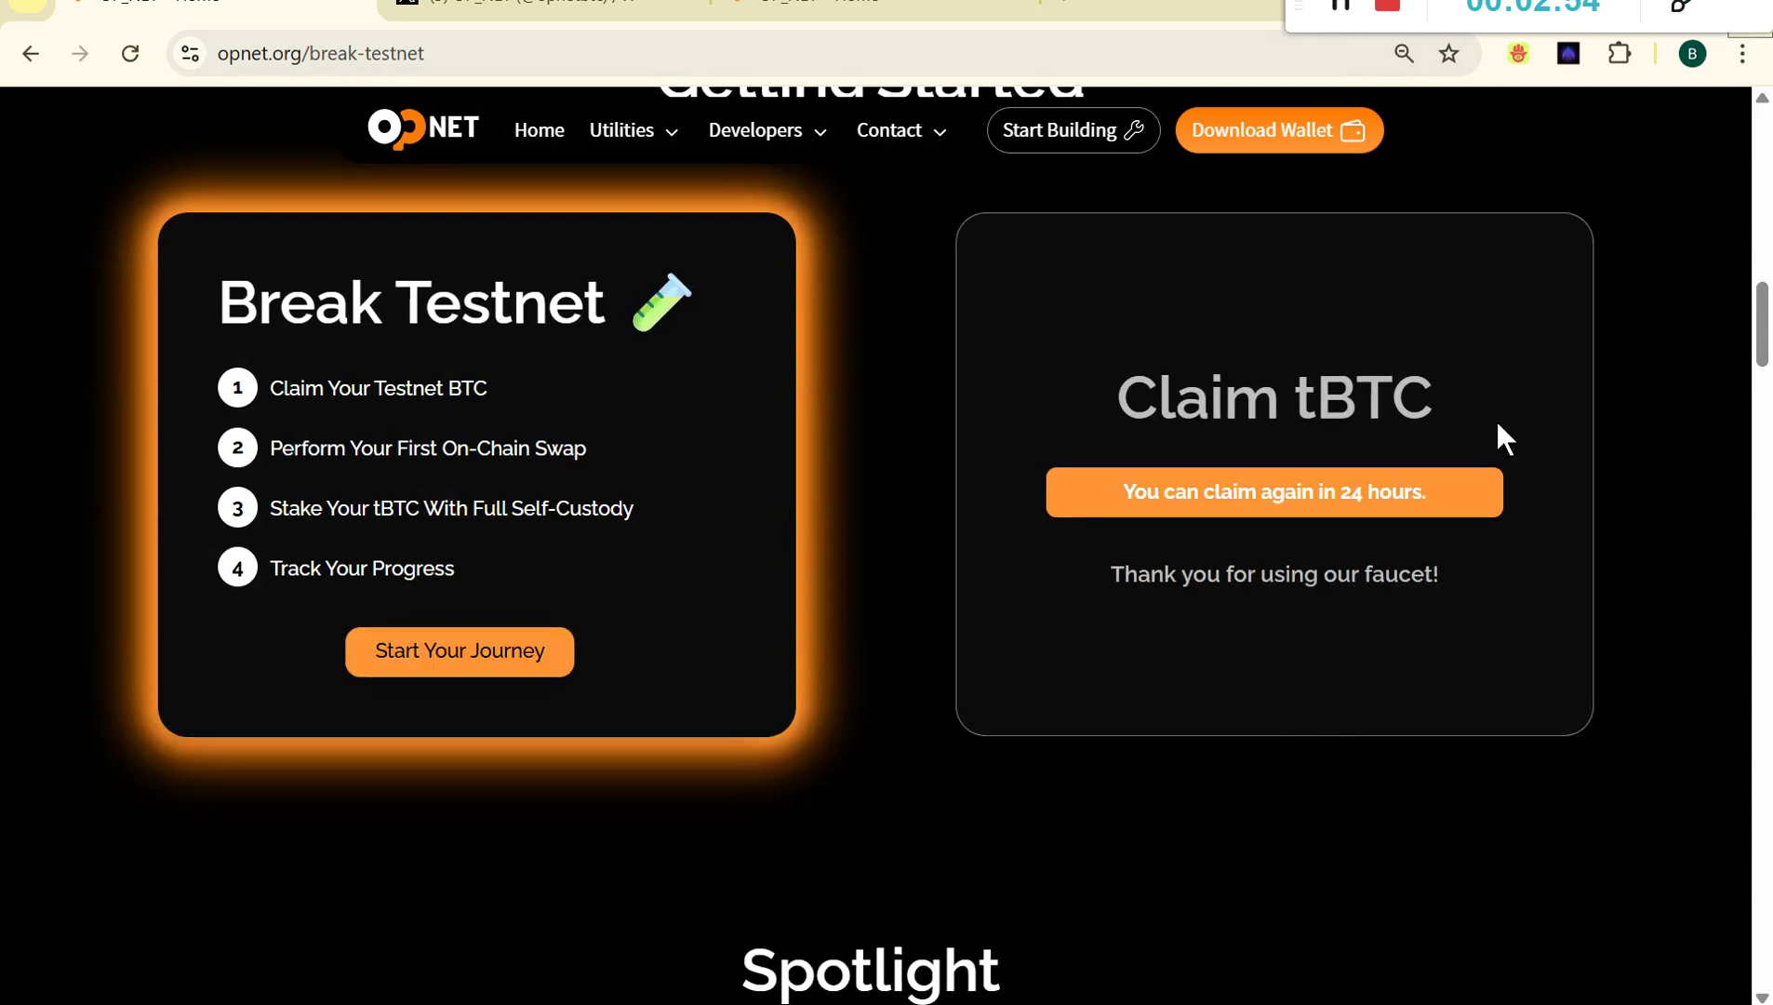
# Switch to GitHub and start a new repository from the account's own repositories list.
pyautogui.hotkey('ctrl', 'Tab')
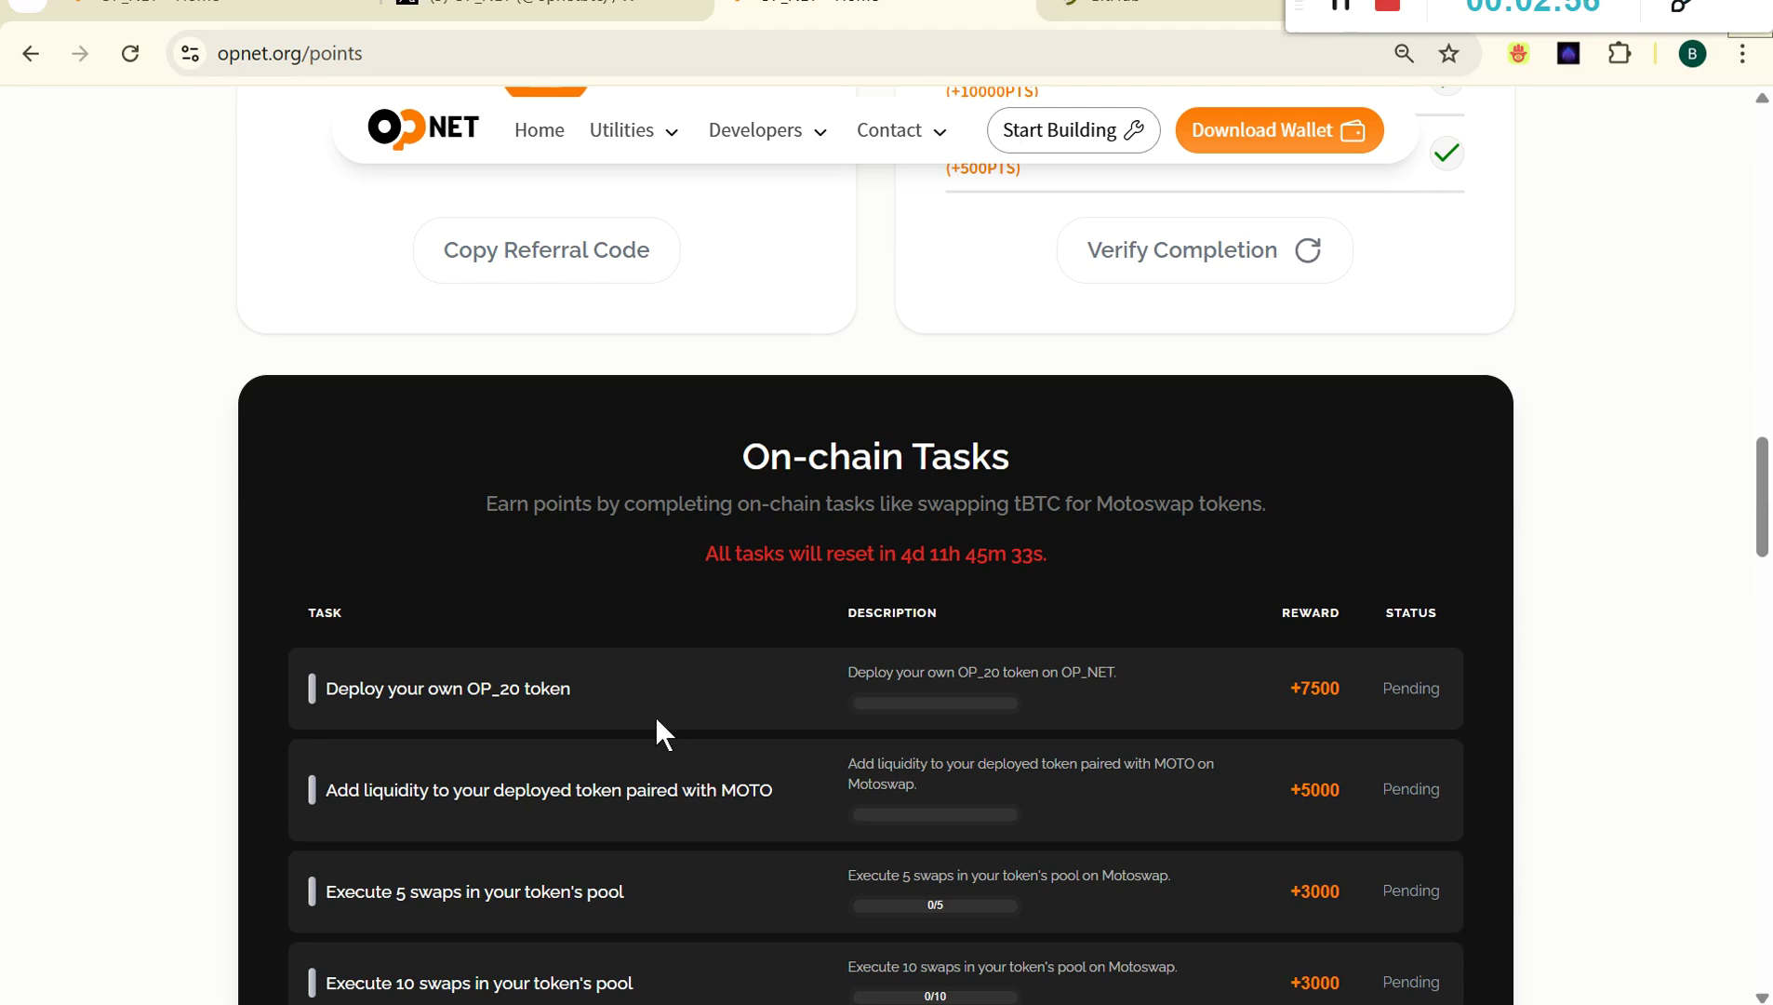
pyautogui.click(1163, 4)
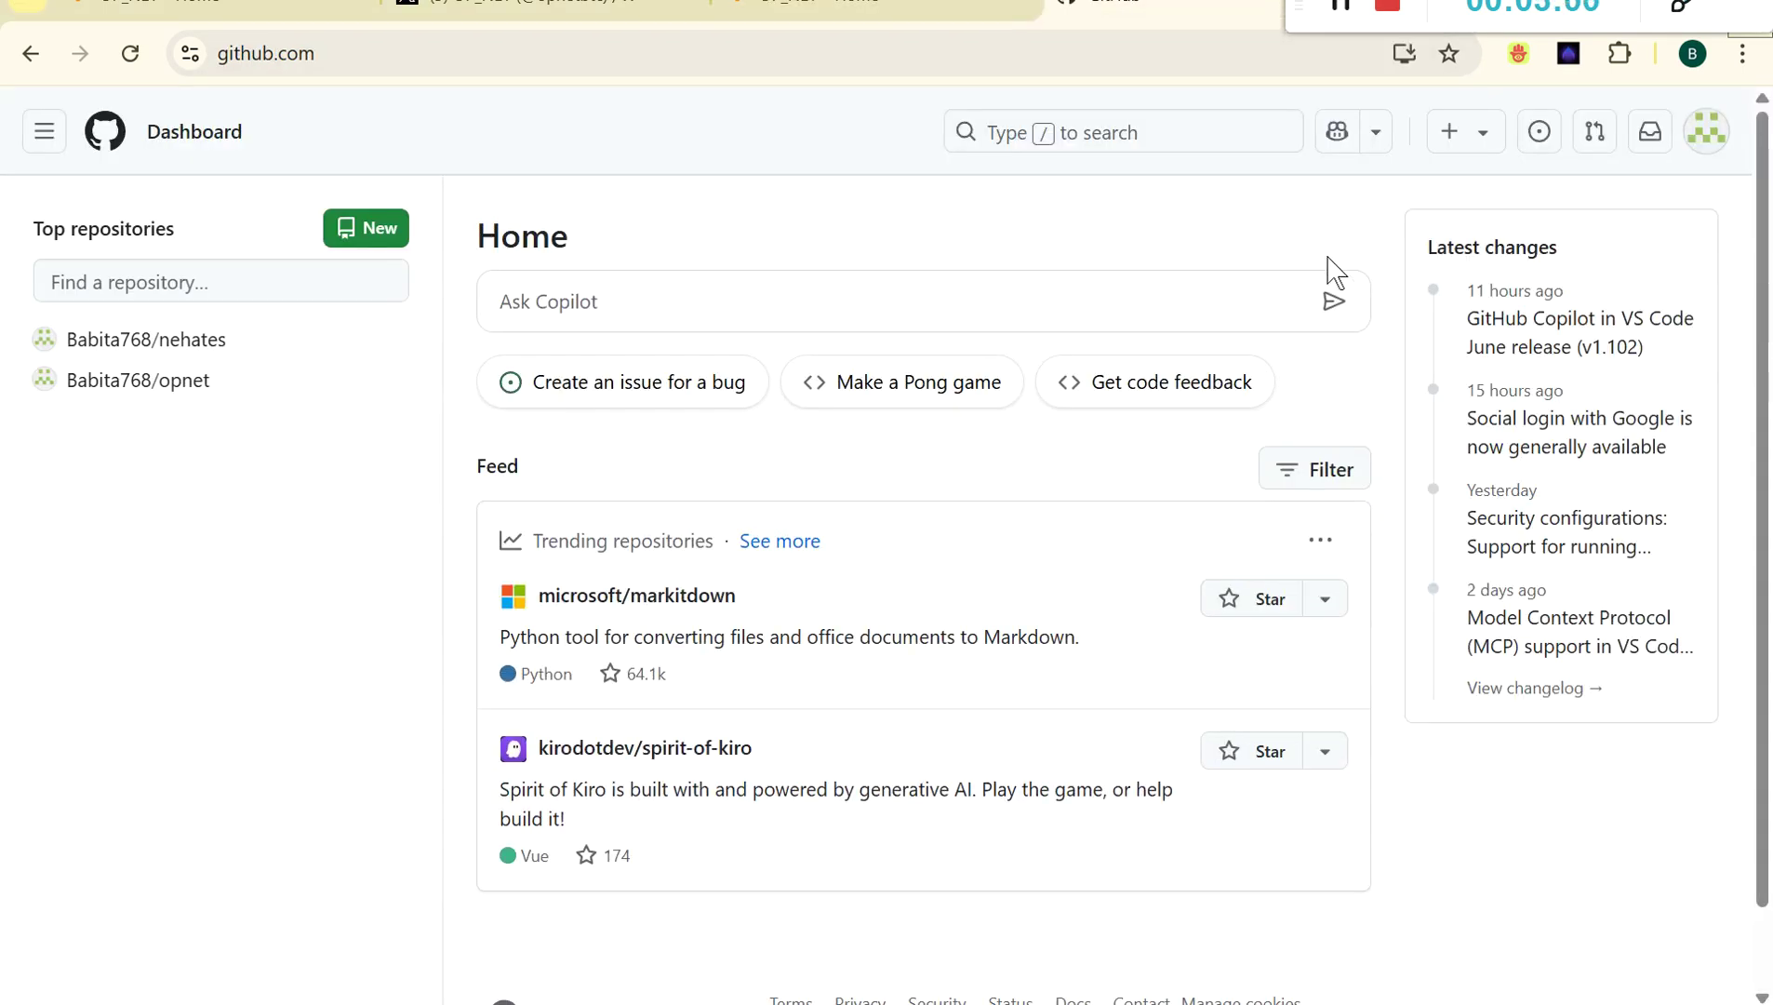
pyautogui.click(1718, 133)
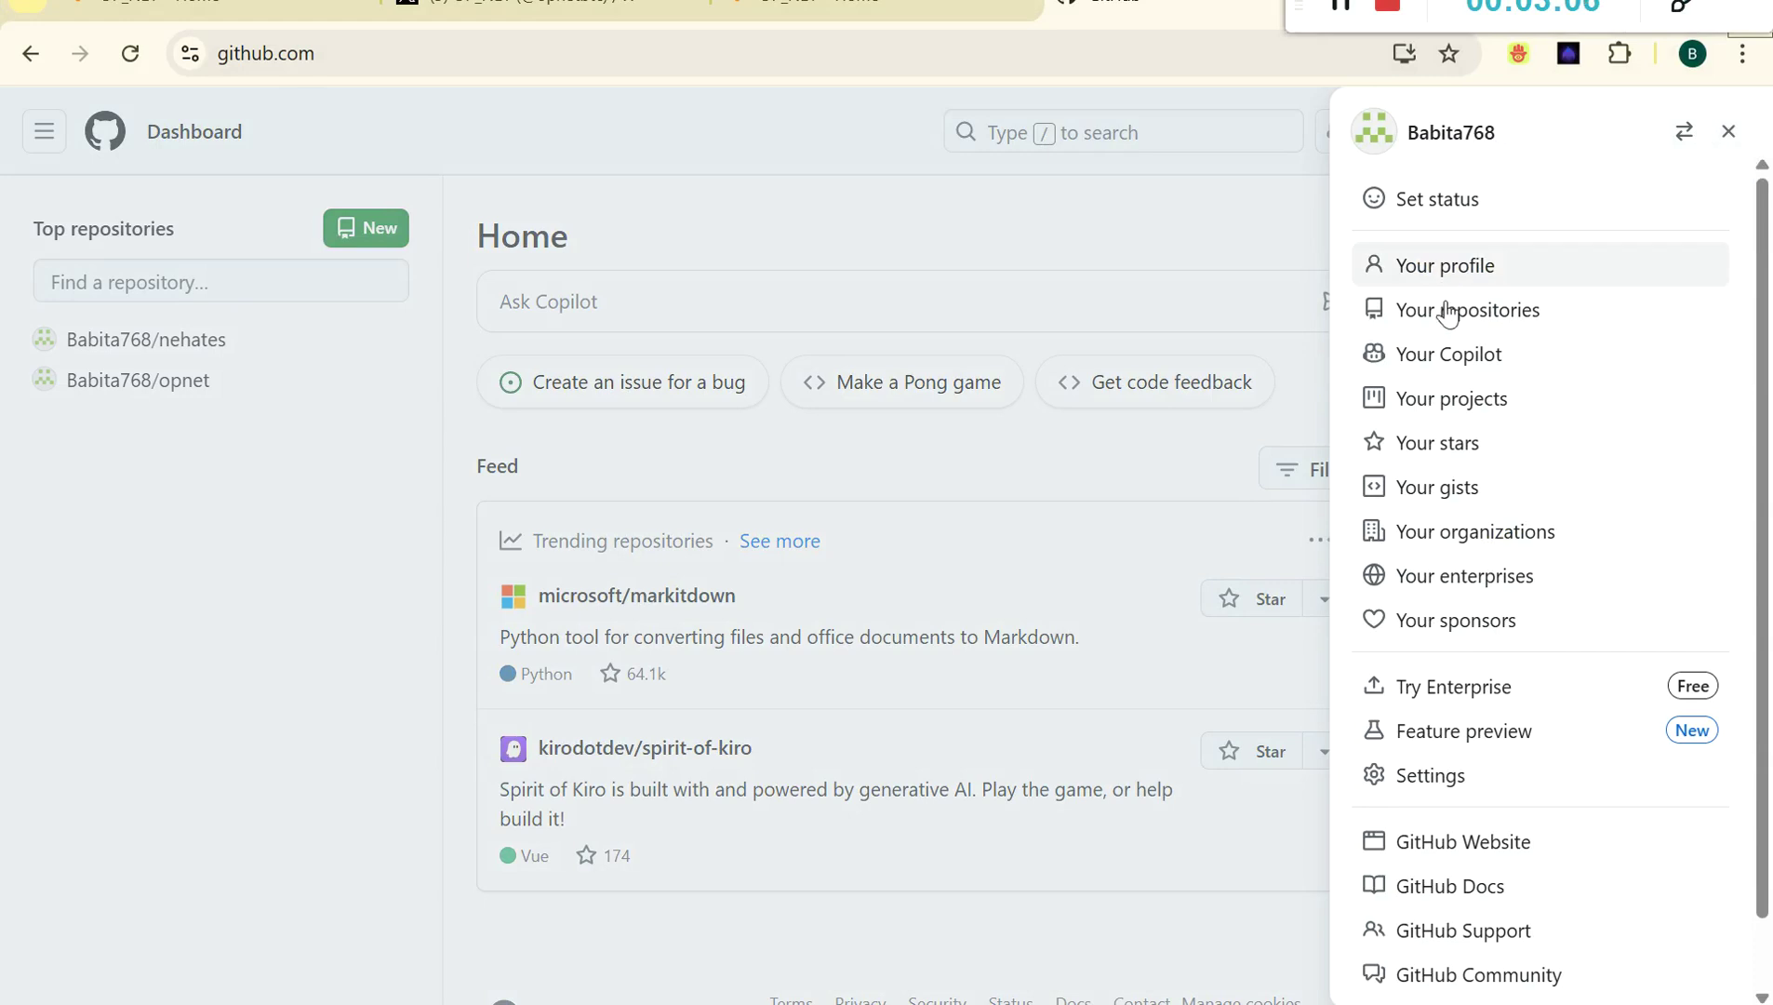
pyautogui.click(1480, 330)
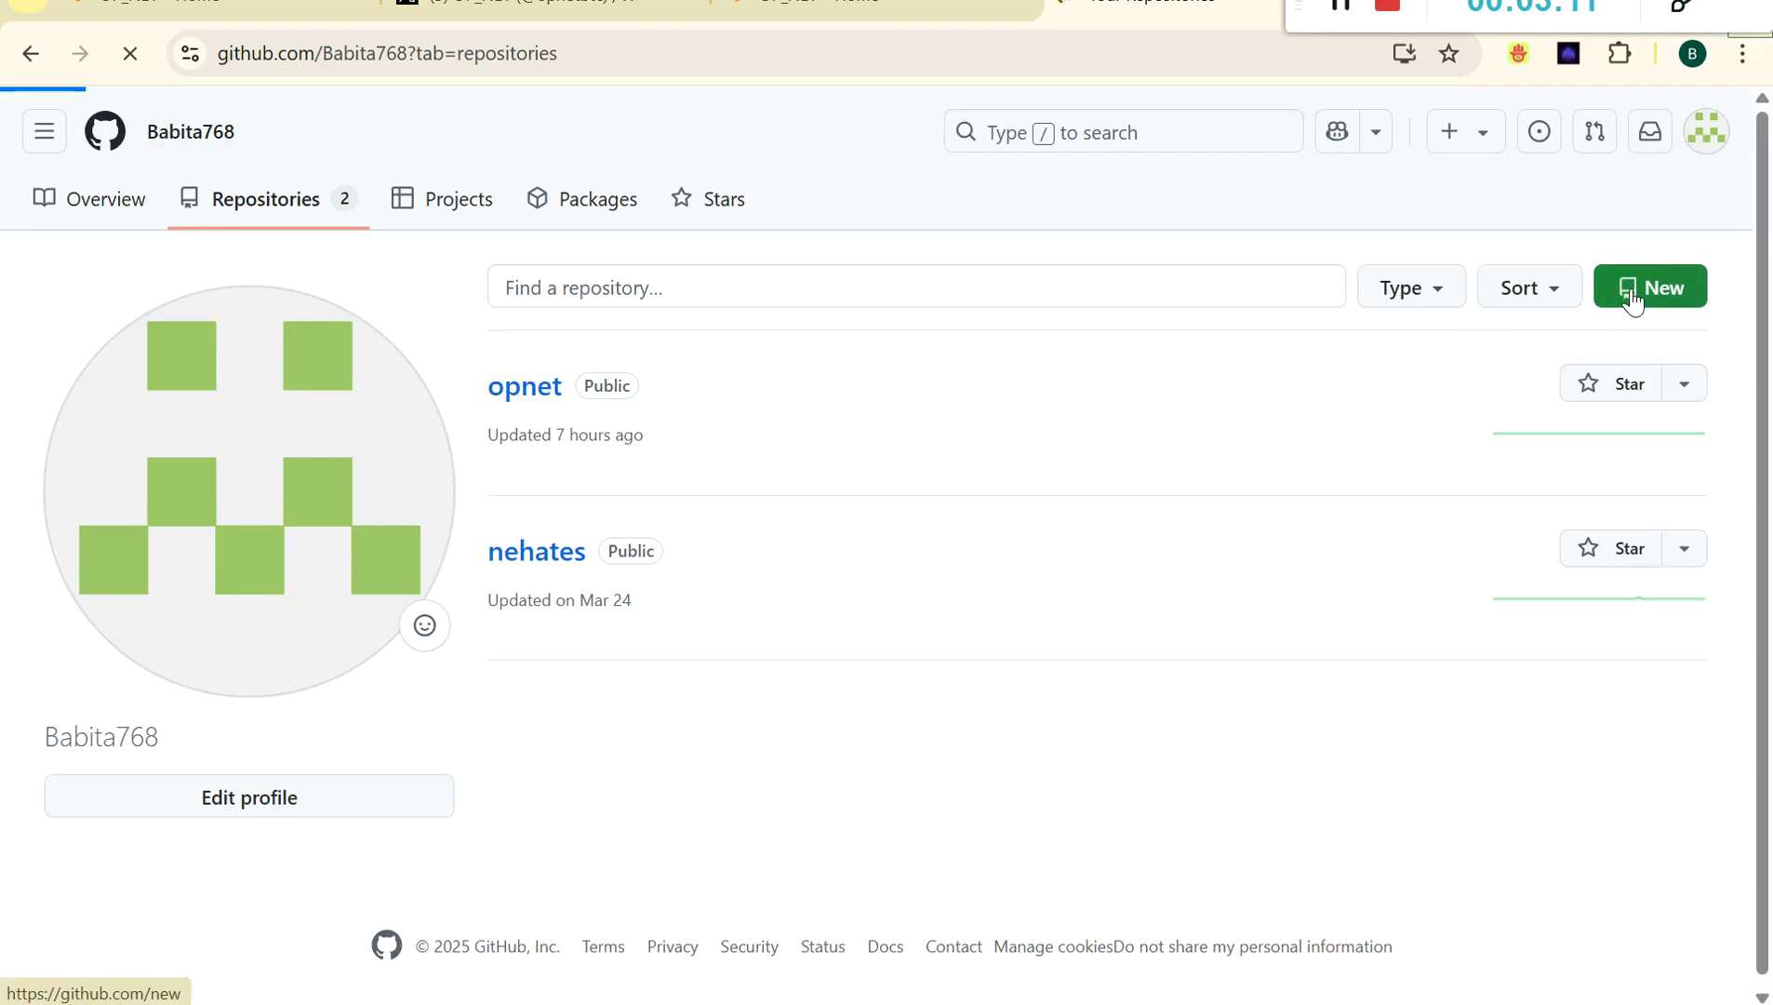
pyautogui.click(1630, 292)
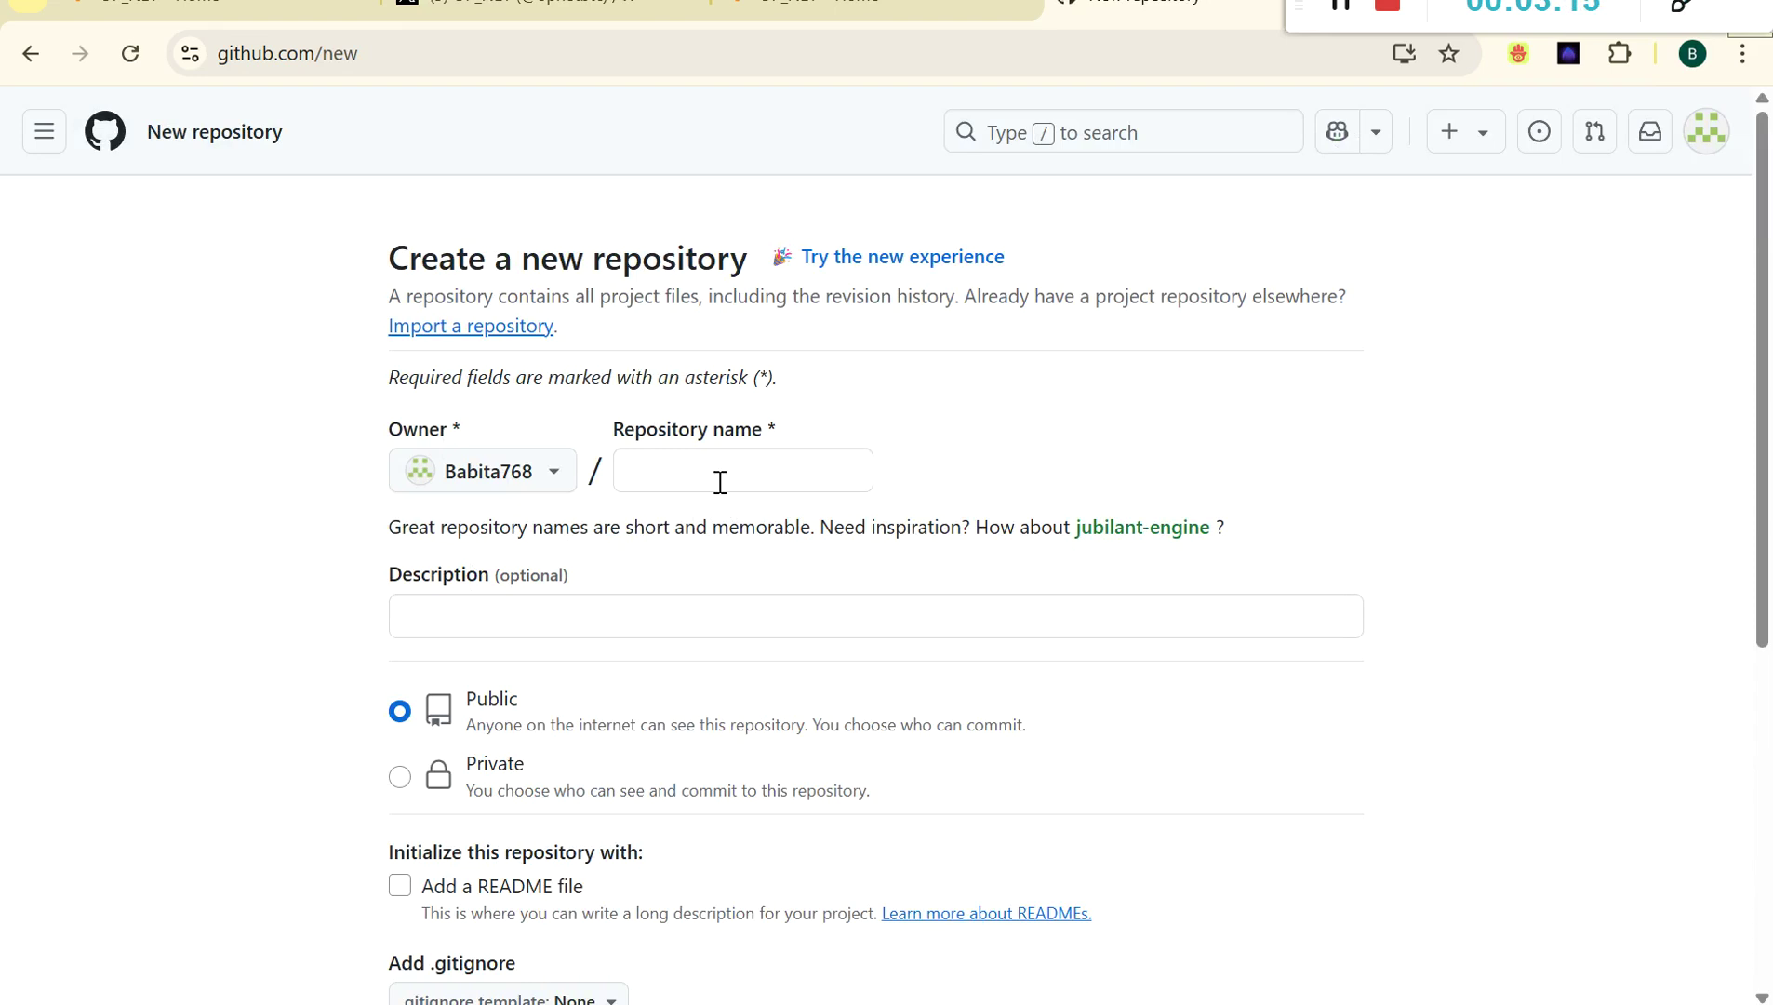
# Name the new repository opnet4, keeping the default owner.
pyautogui.click(553, 474)
pyautogui.click(553, 475)
pyautogui.click(683, 467)
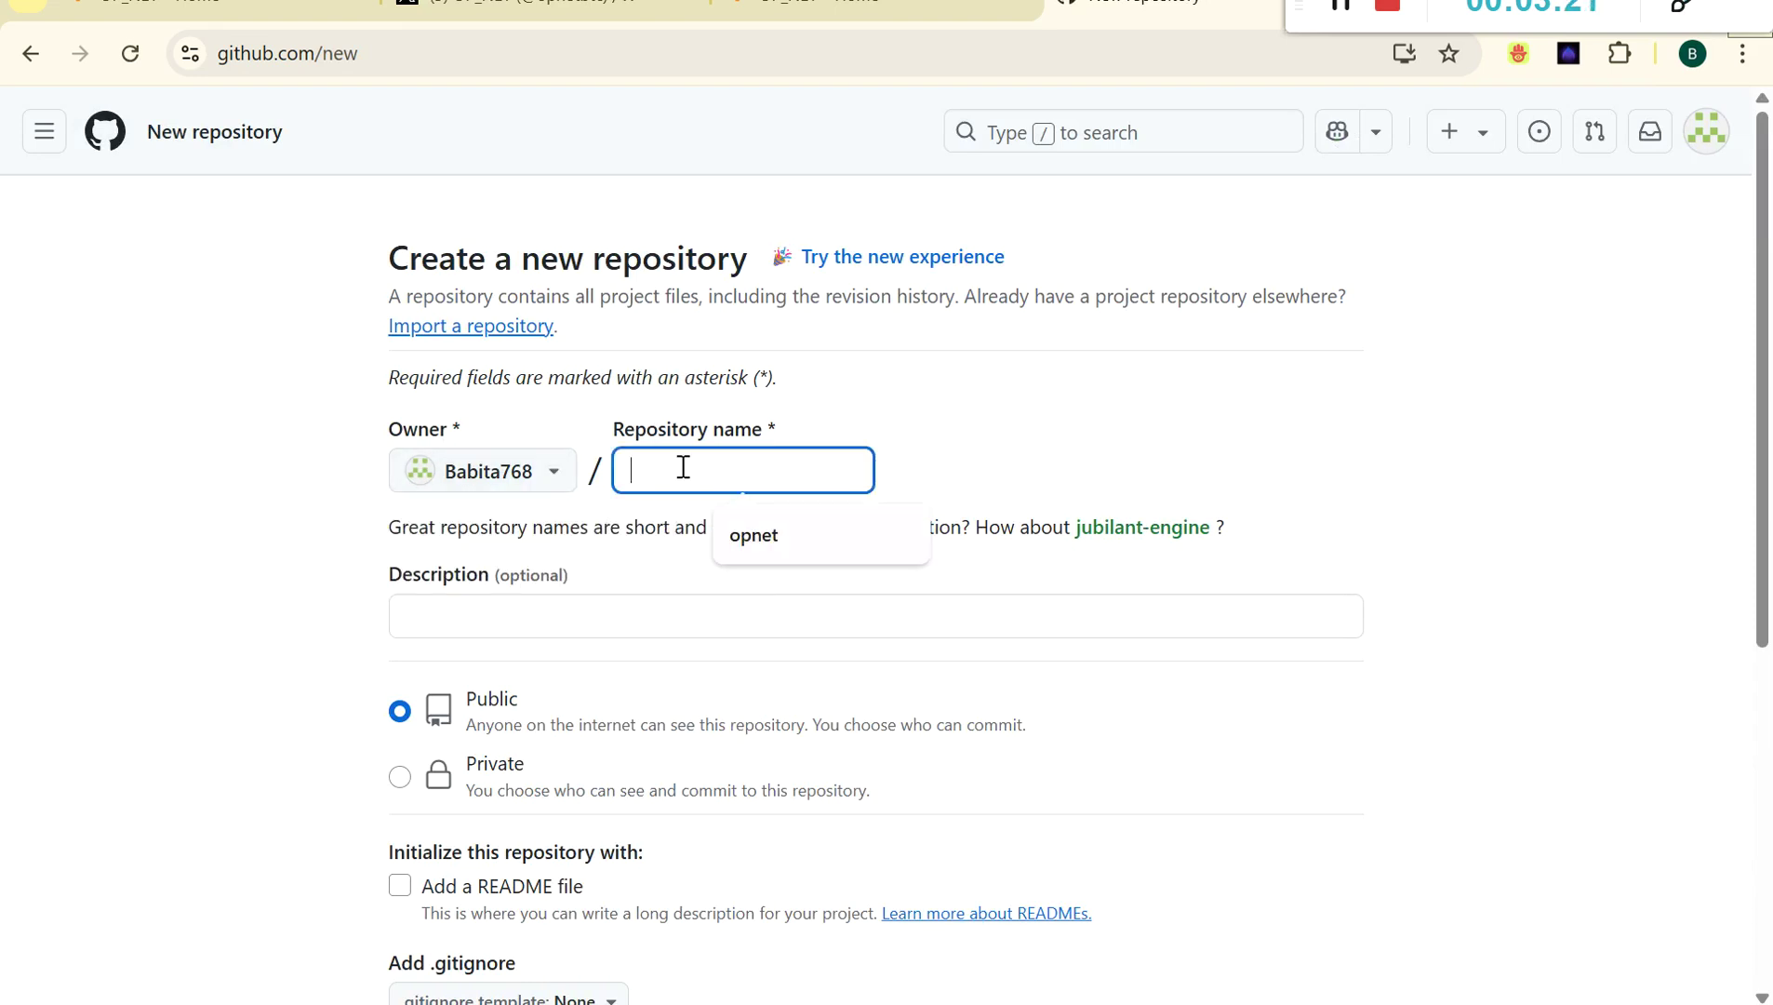
pyautogui.click(772, 544)
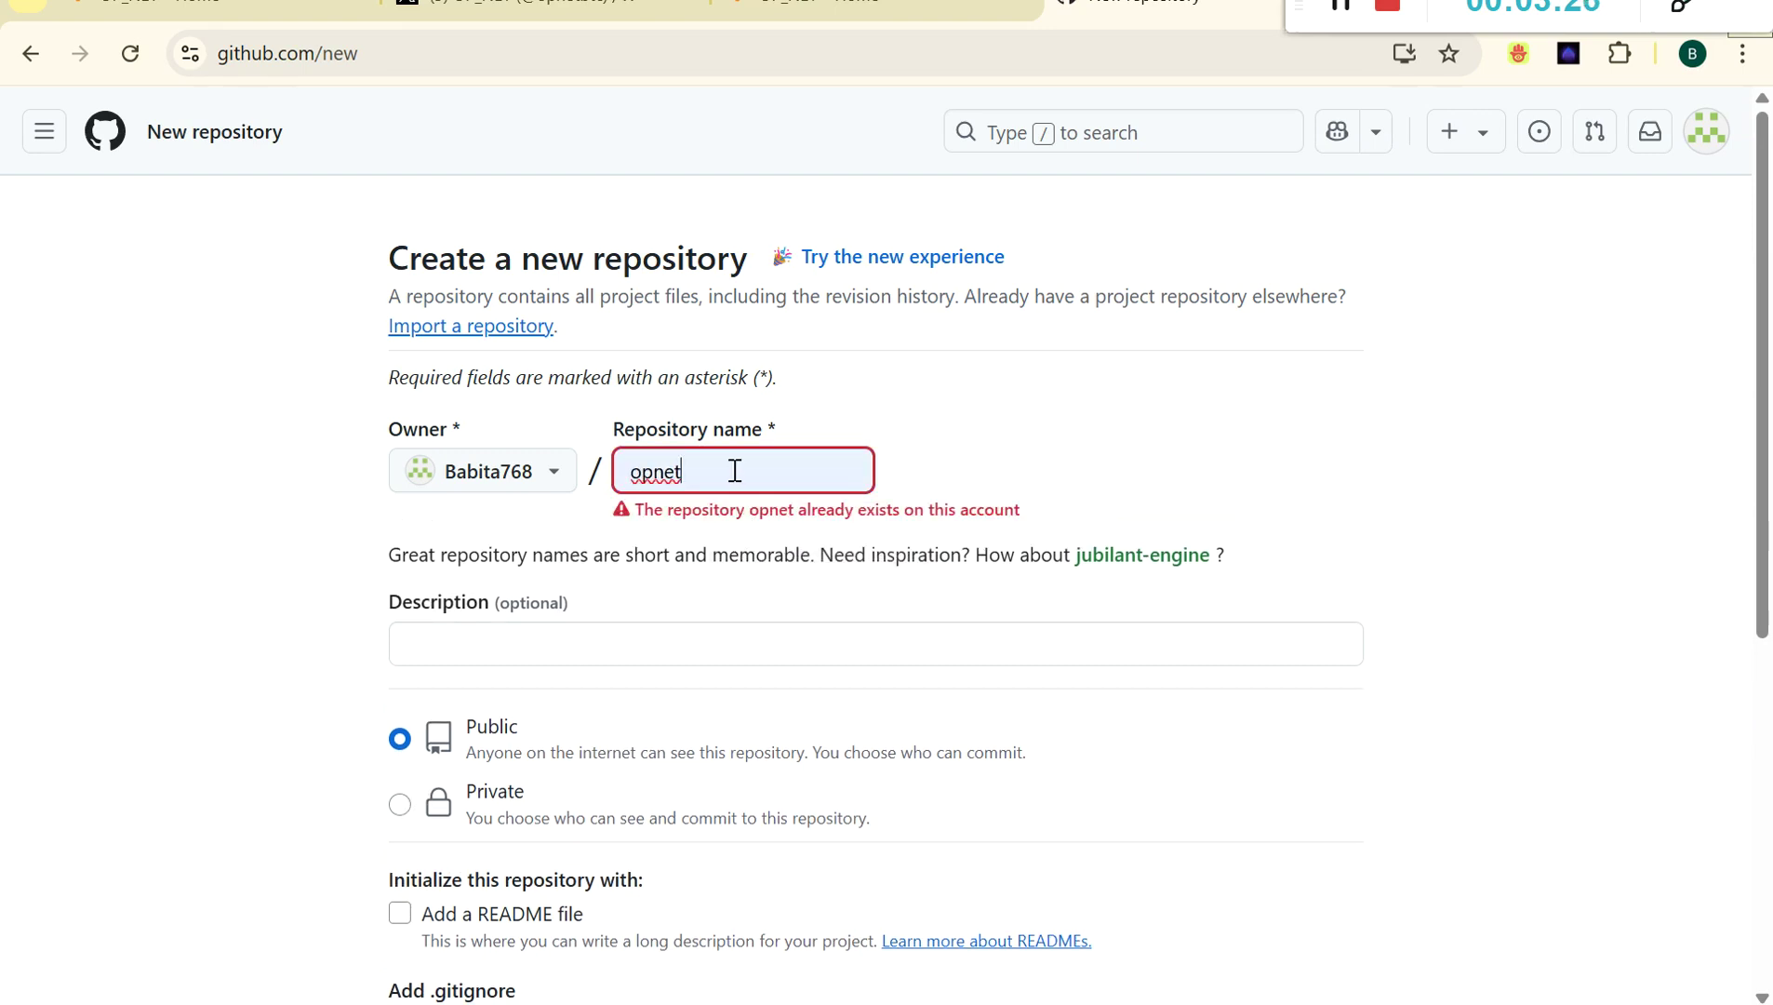
pyautogui.write('4')
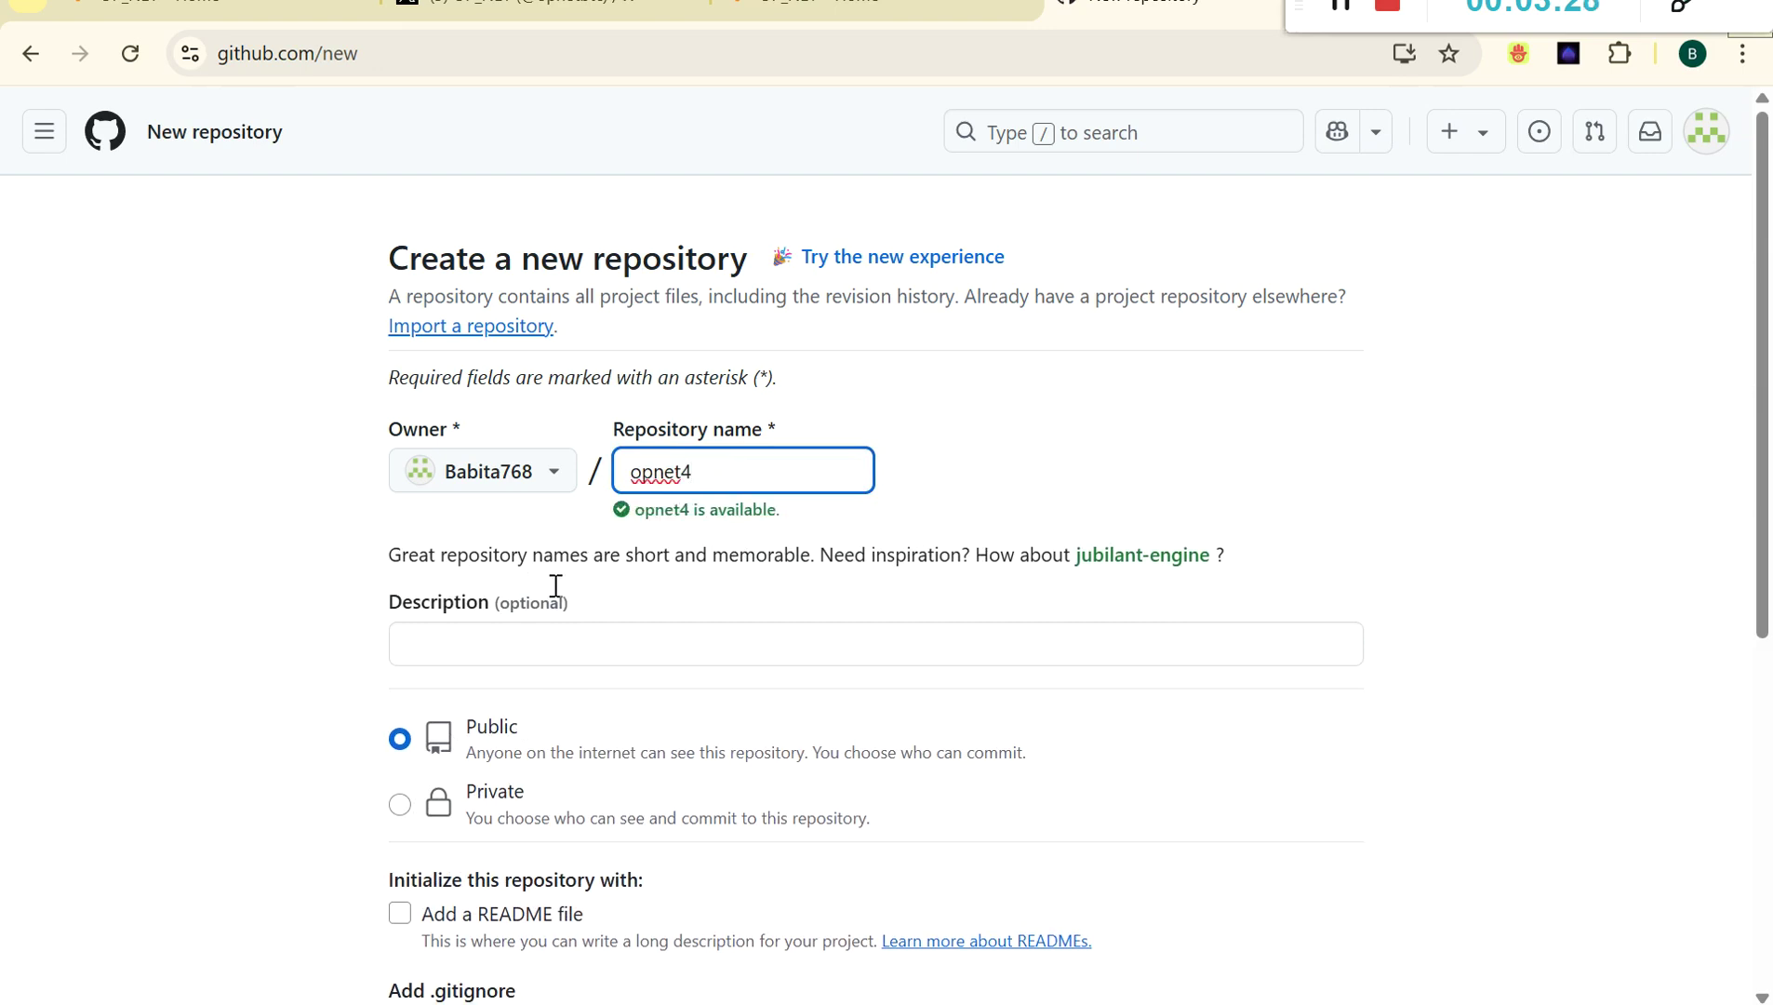
# Include a README file and create the public opnet4 repository.
pyautogui.moveTo(1761, 404); pyautogui.dragTo(1761, 532)
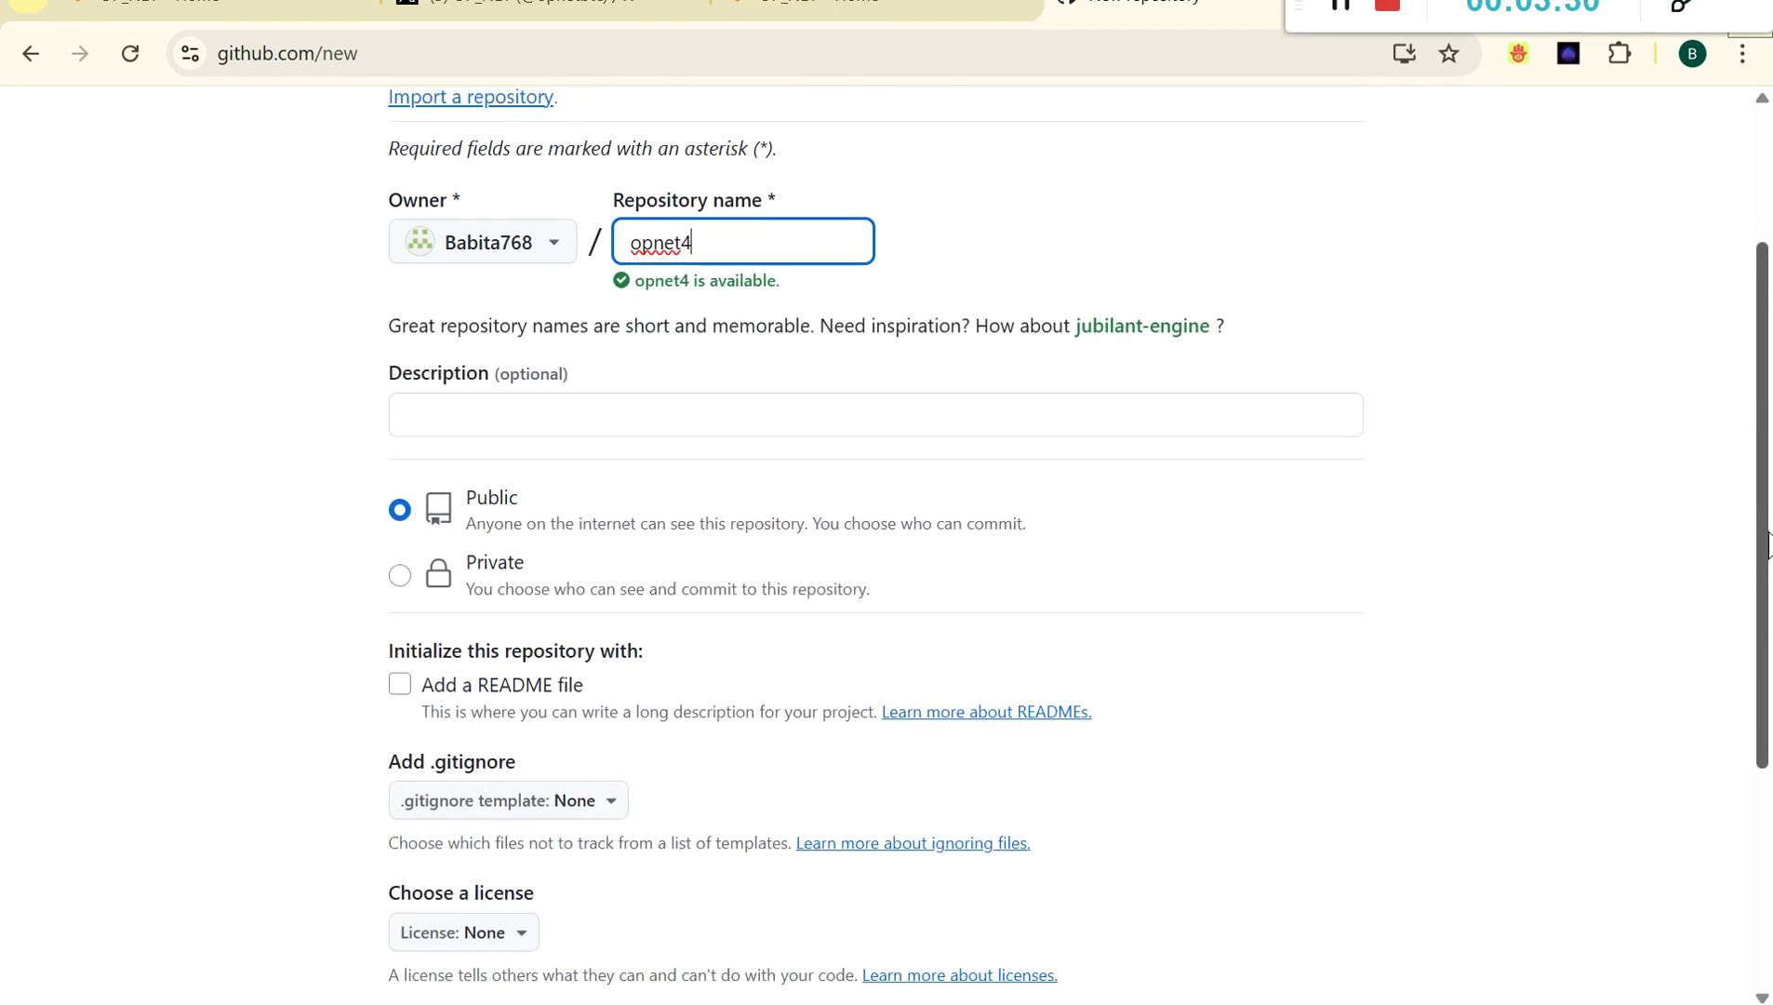
pyautogui.click(400, 691)
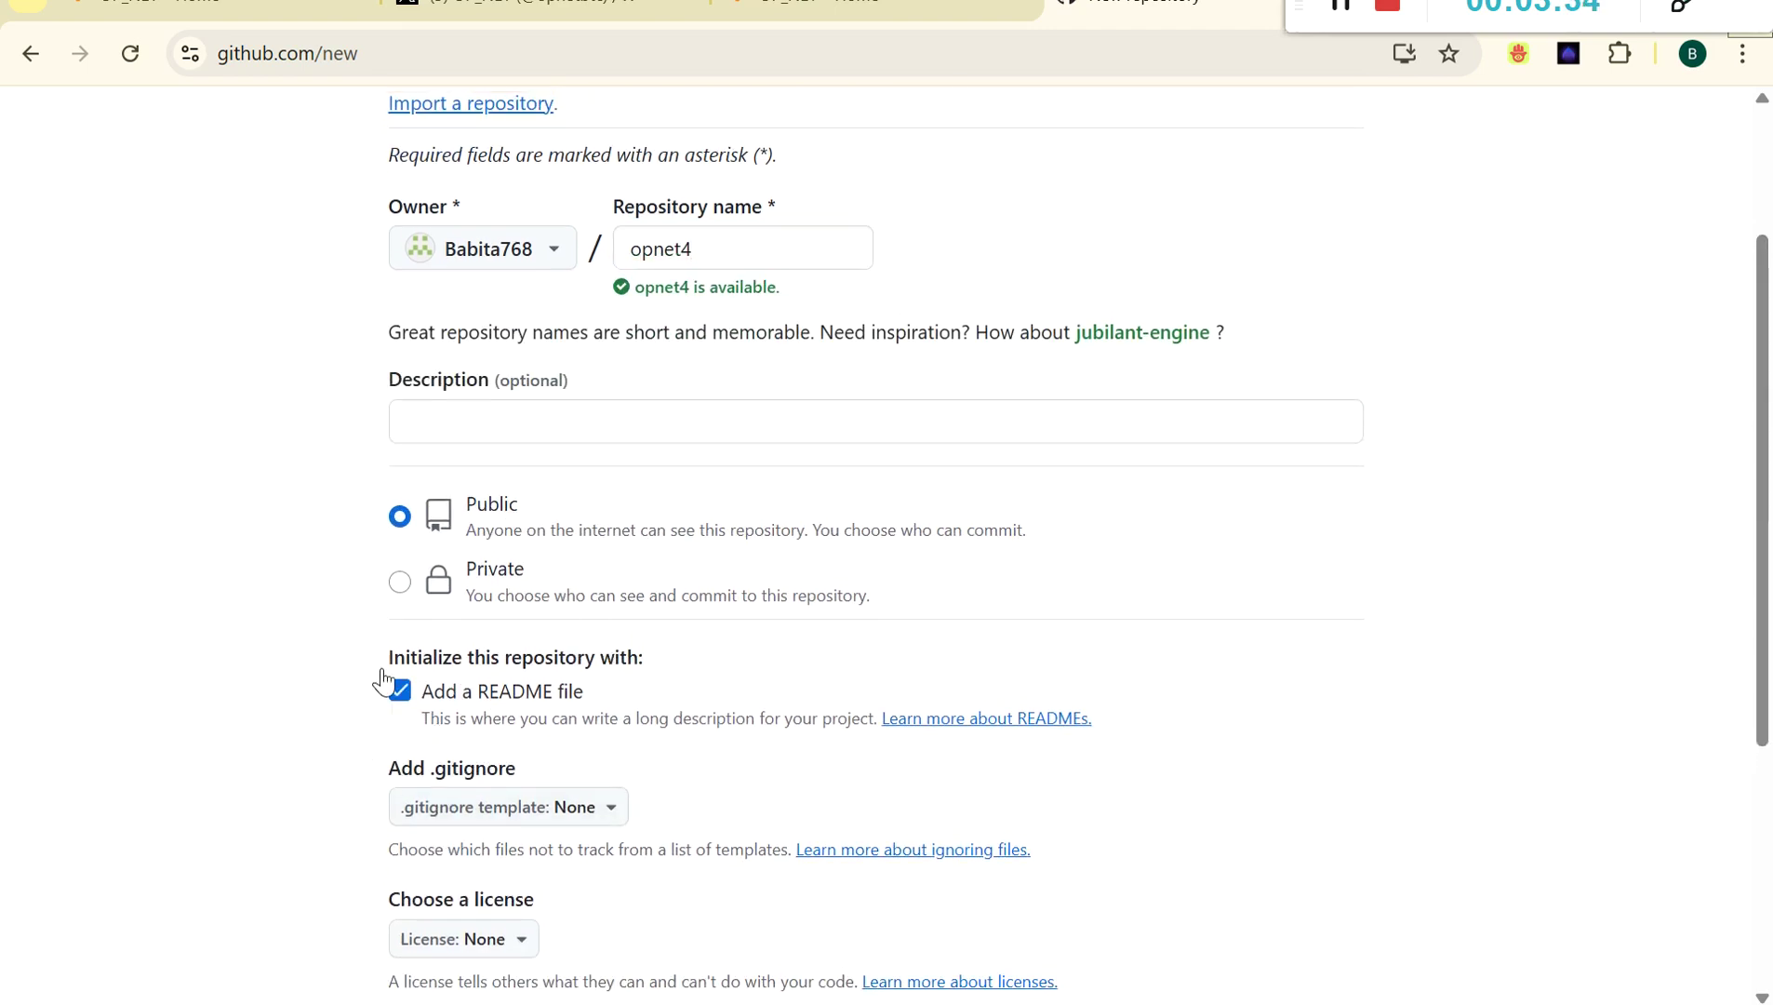
pyautogui.scroll(-1, 1768, 651)
pyautogui.scroll(-3, 1768, 651)
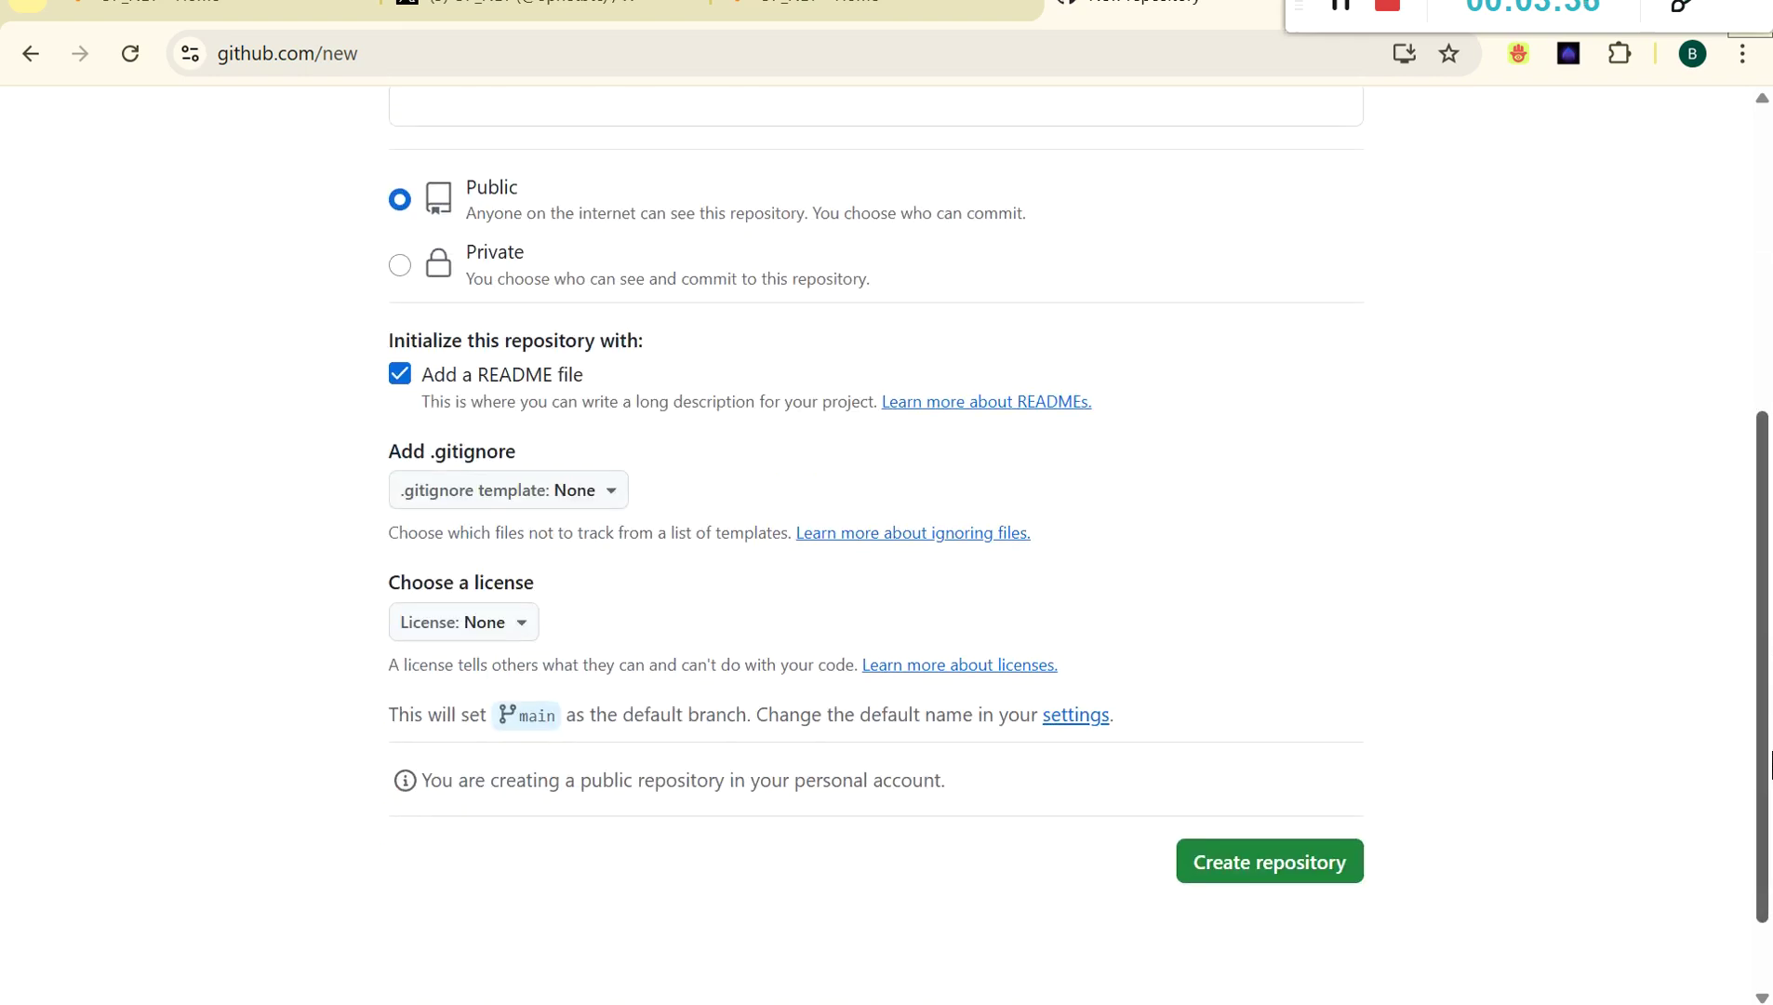
pyautogui.click(1244, 869)
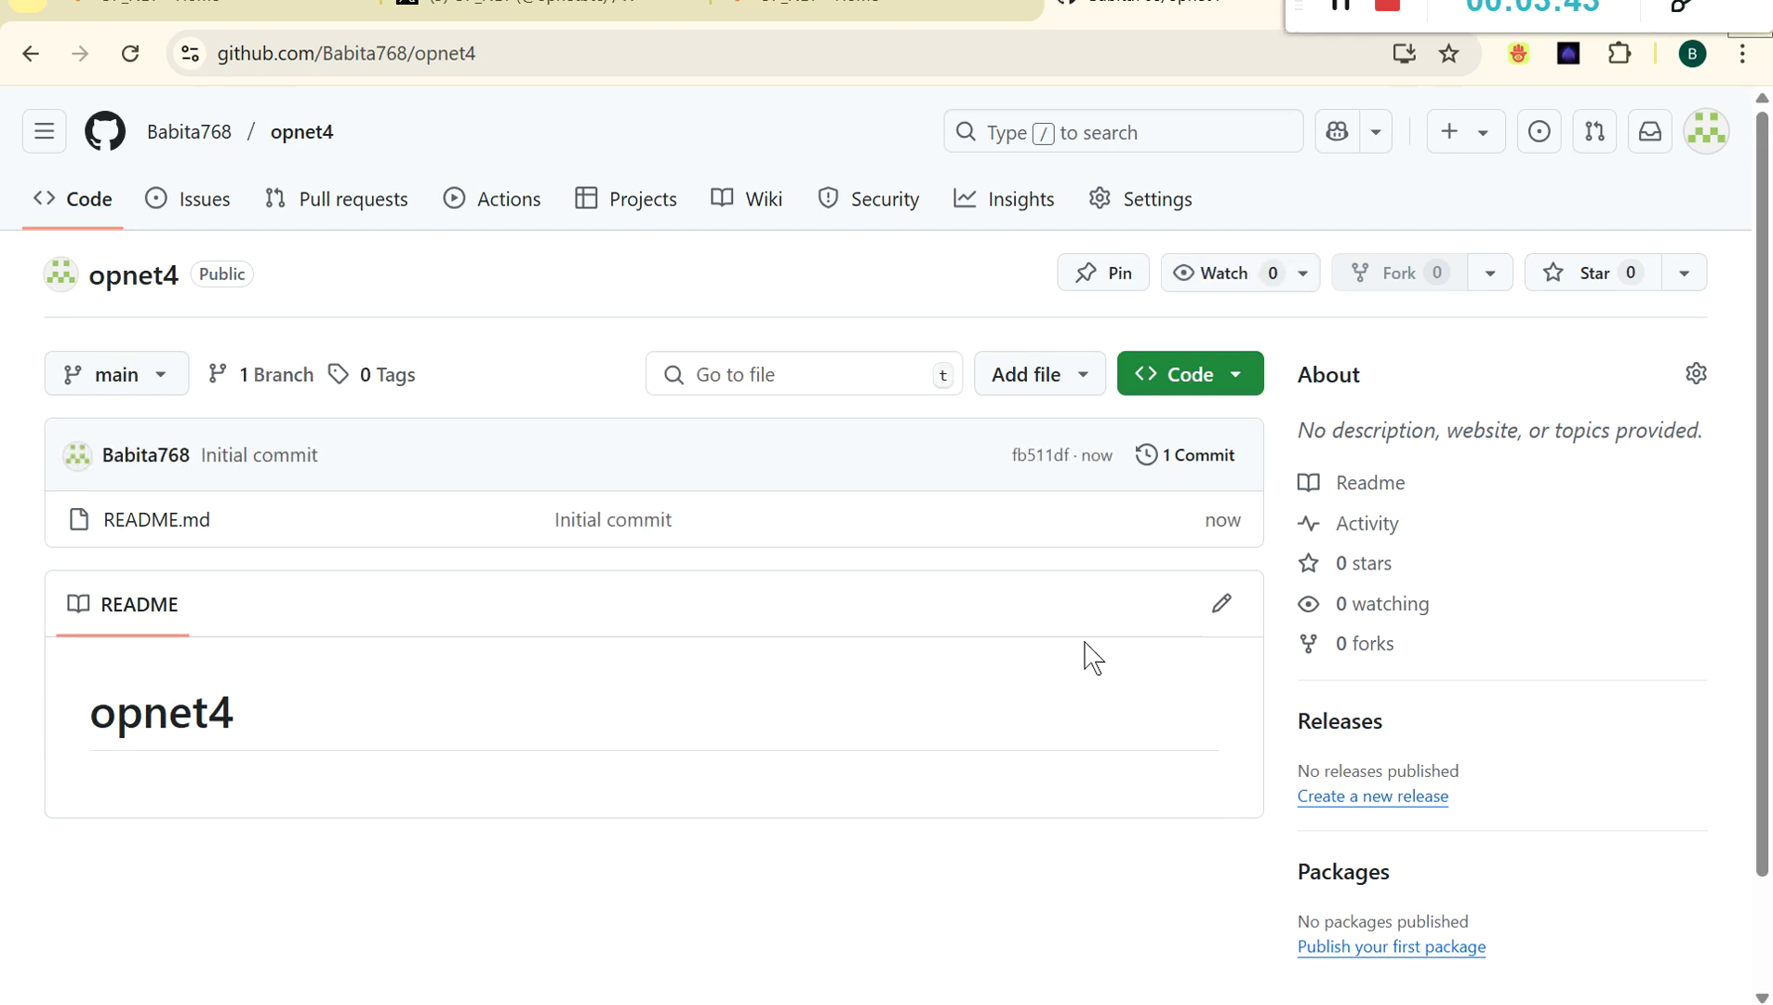
# Create a codespace for the opnet4 repository and get its terminal prompt ready for commands.
pyautogui.click(1215, 394)
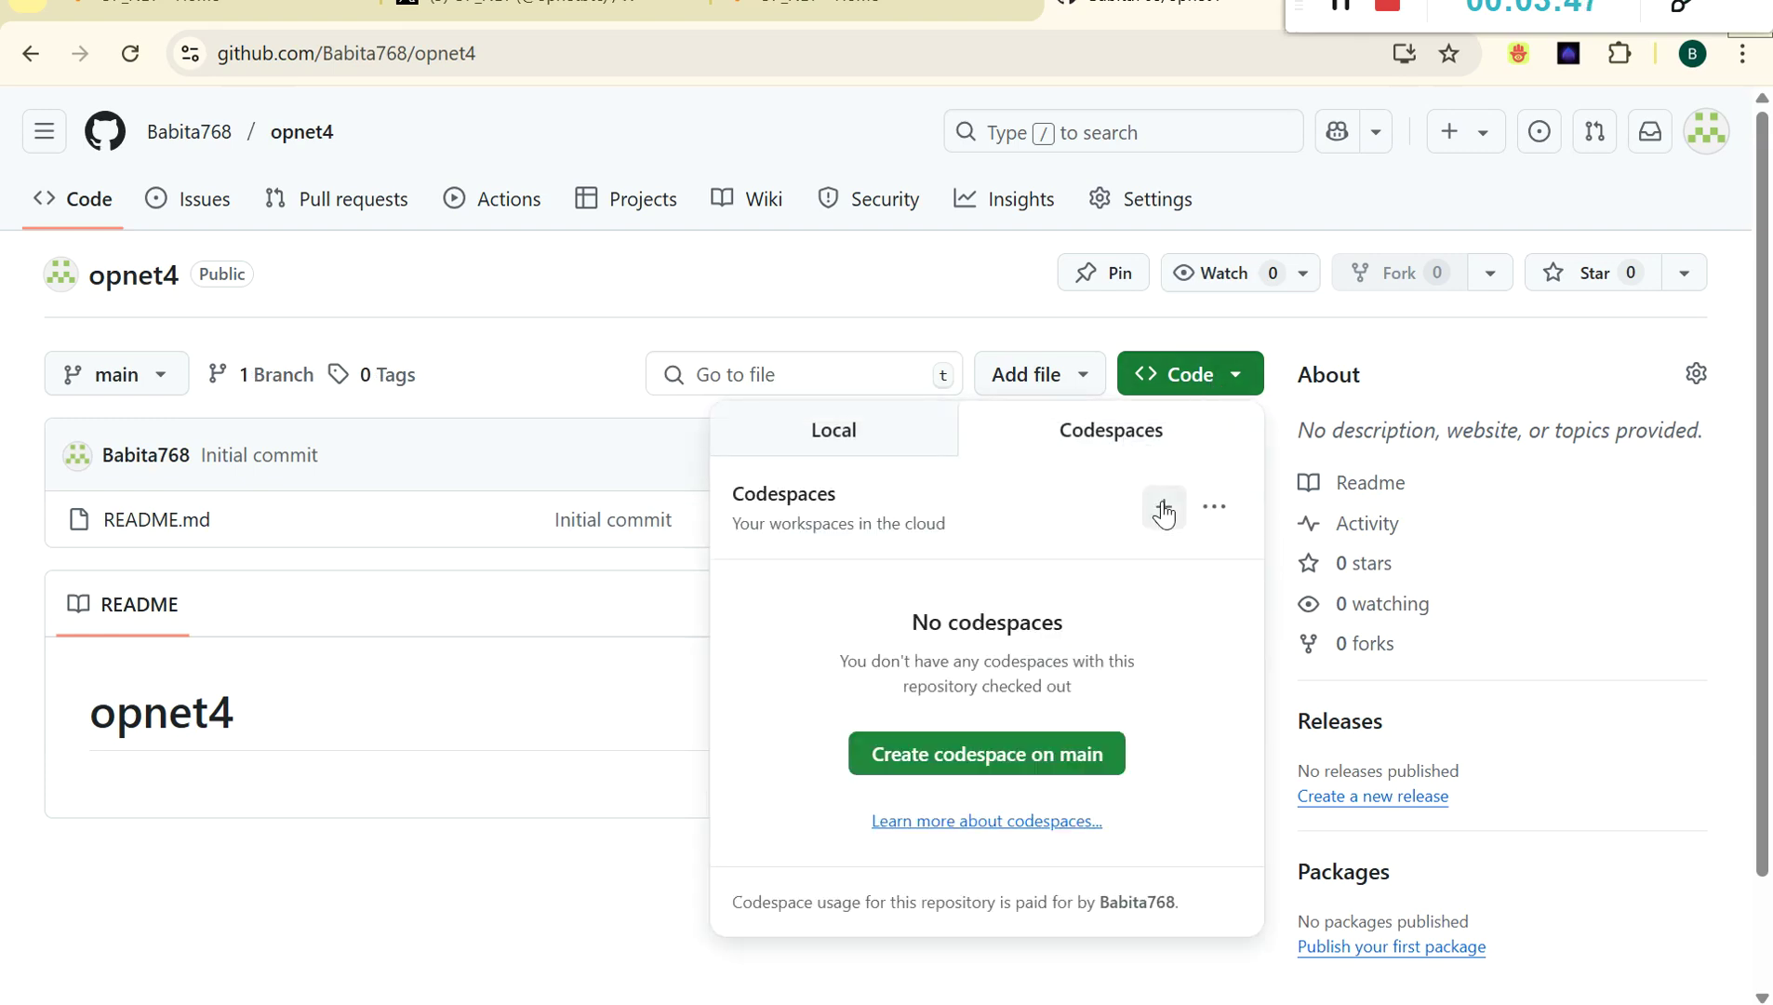
pyautogui.click(1163, 507)
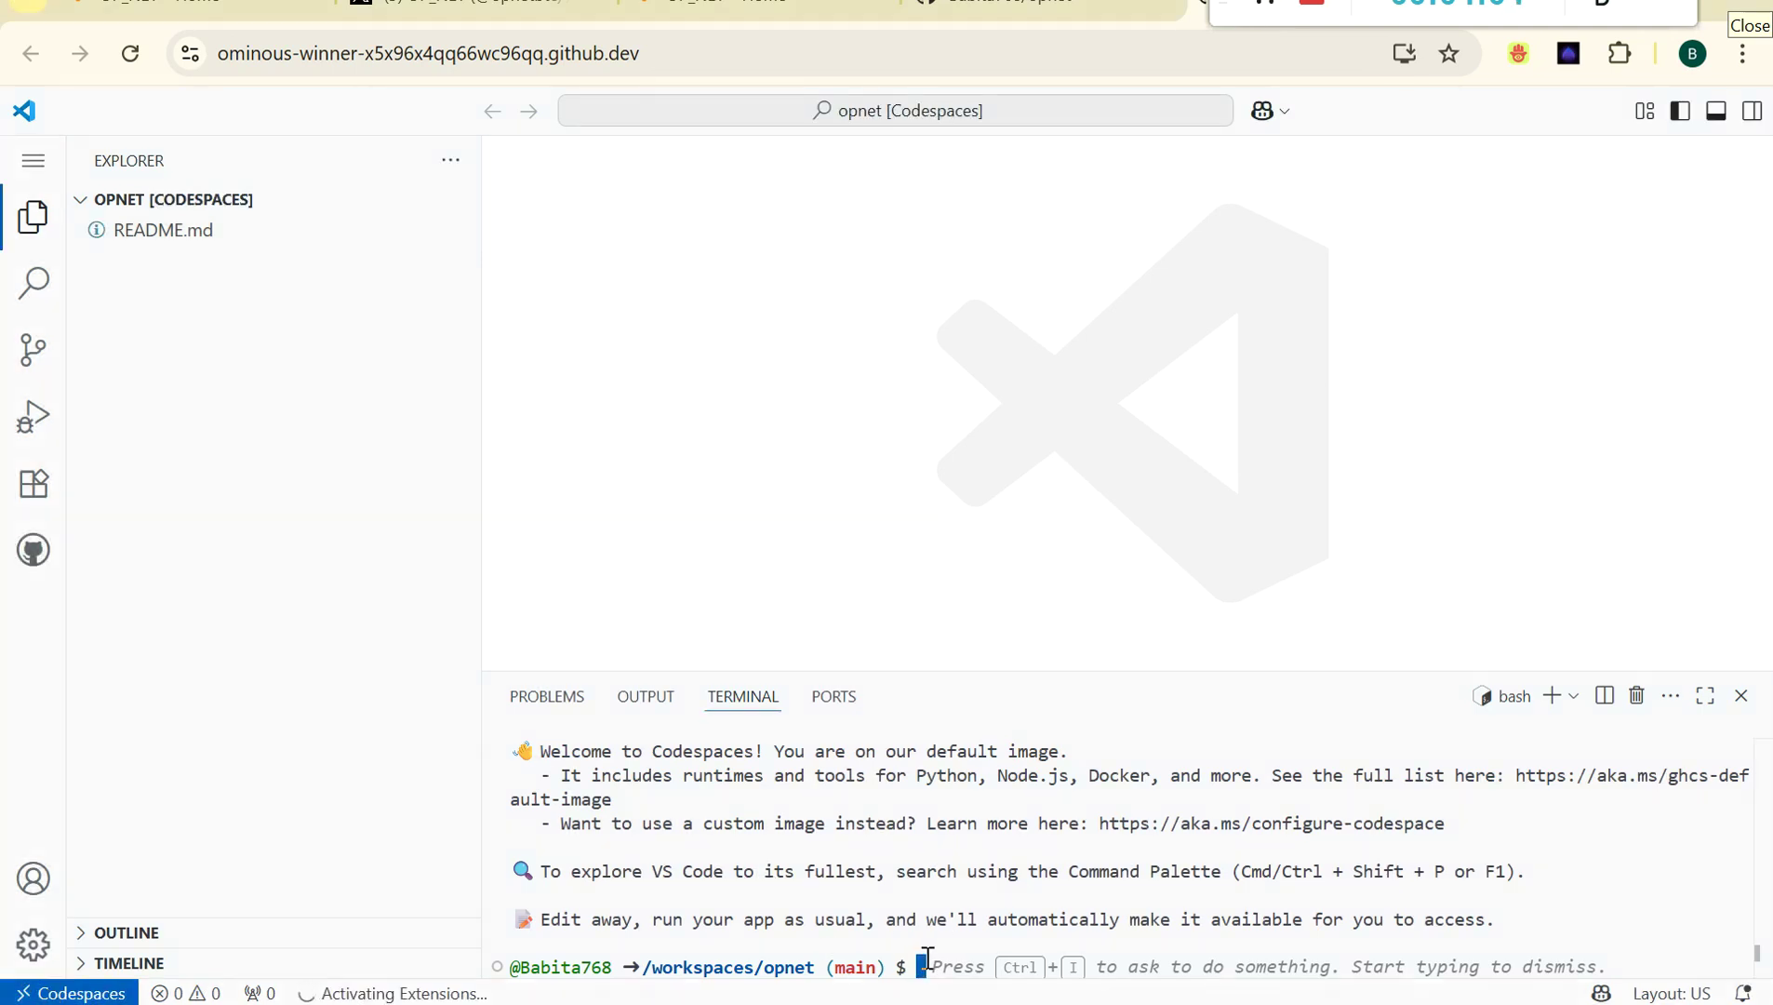
pyautogui.press('Return')
pyautogui.press('Return')
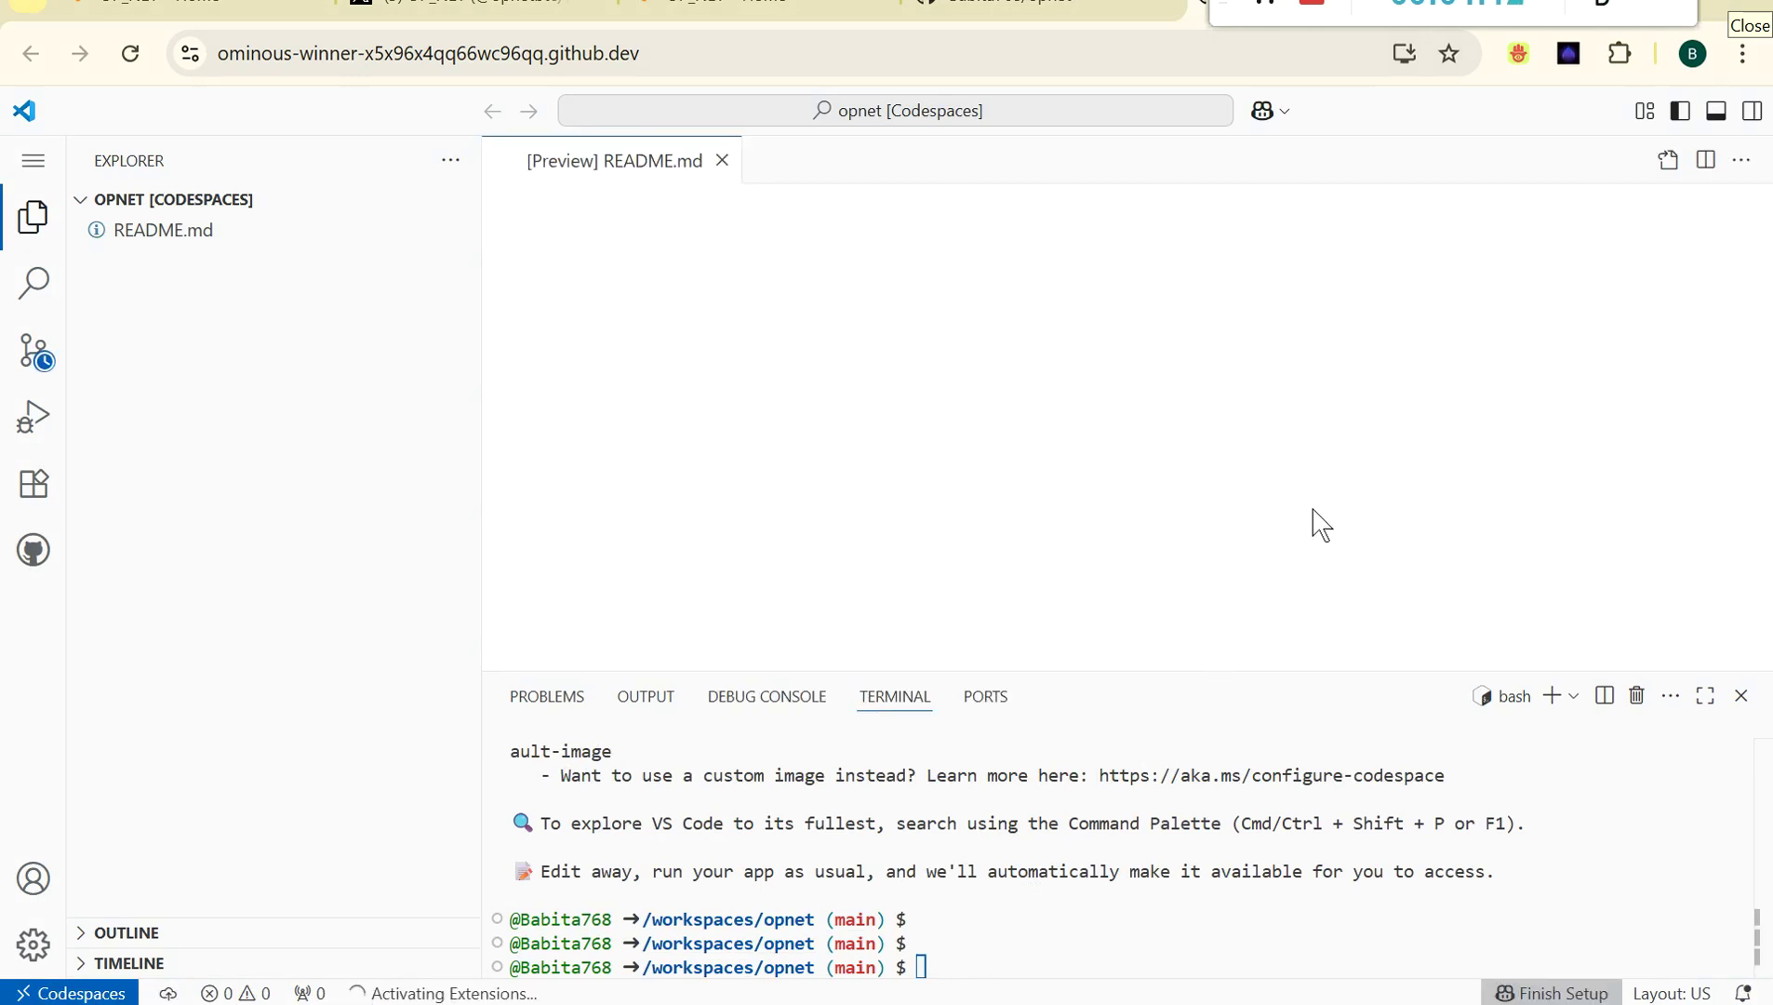
# Copy sudo apt update and sudo apt install -y git curl from the notes and run them in the codespace terminal, allowing clipboard access.
pyautogui.hotkey('alt', 'Tab')
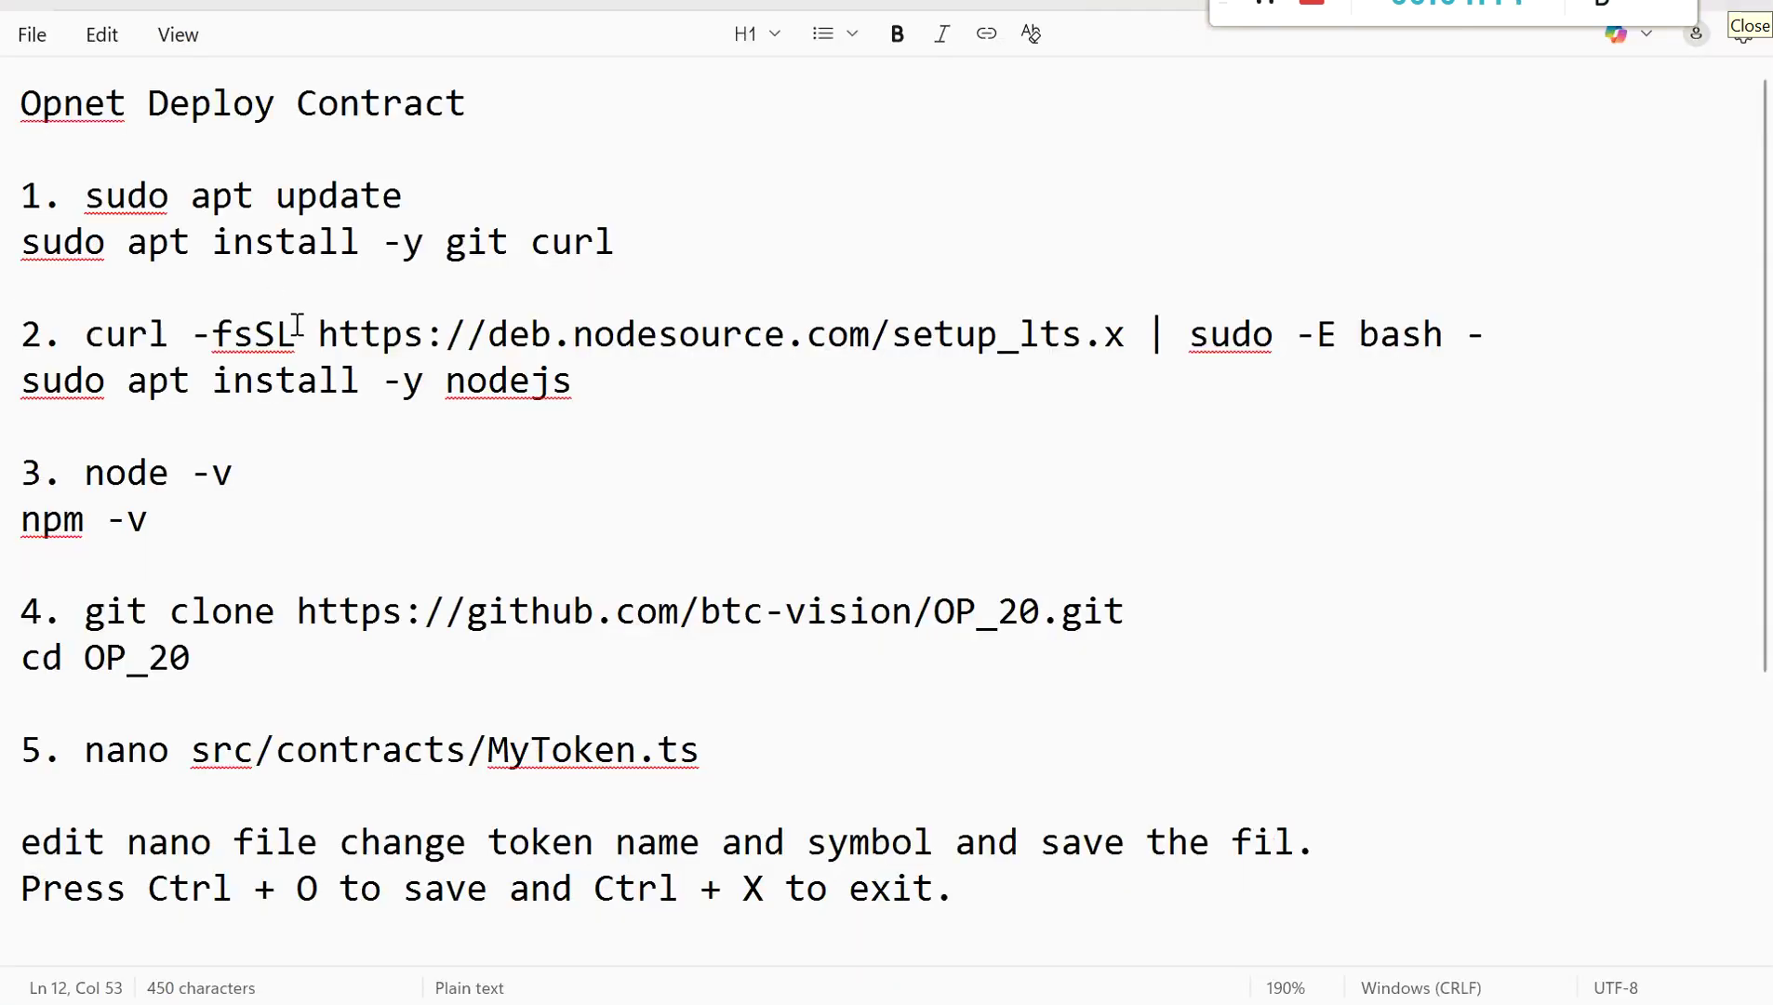
pyautogui.moveTo(614, 244); pyautogui.dragTo(87, 200)
pyautogui.hotkey('ctrl', 'c')
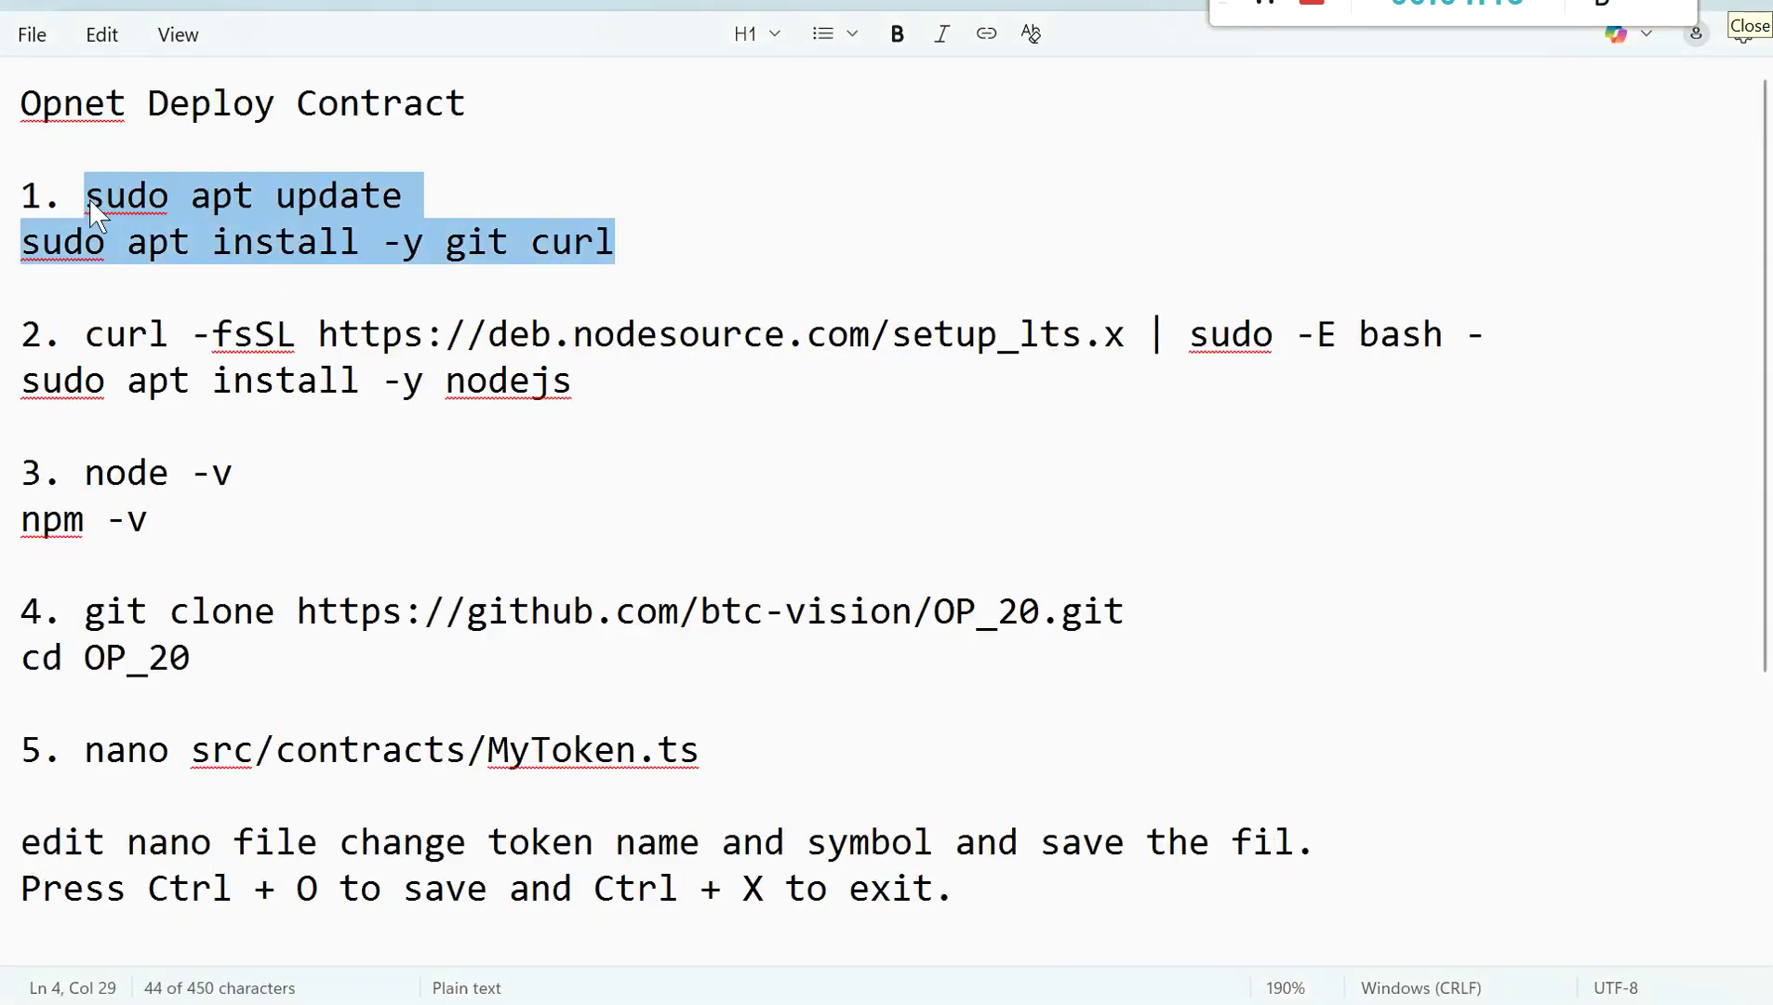
pyautogui.hotkey('alt', 'Tab')
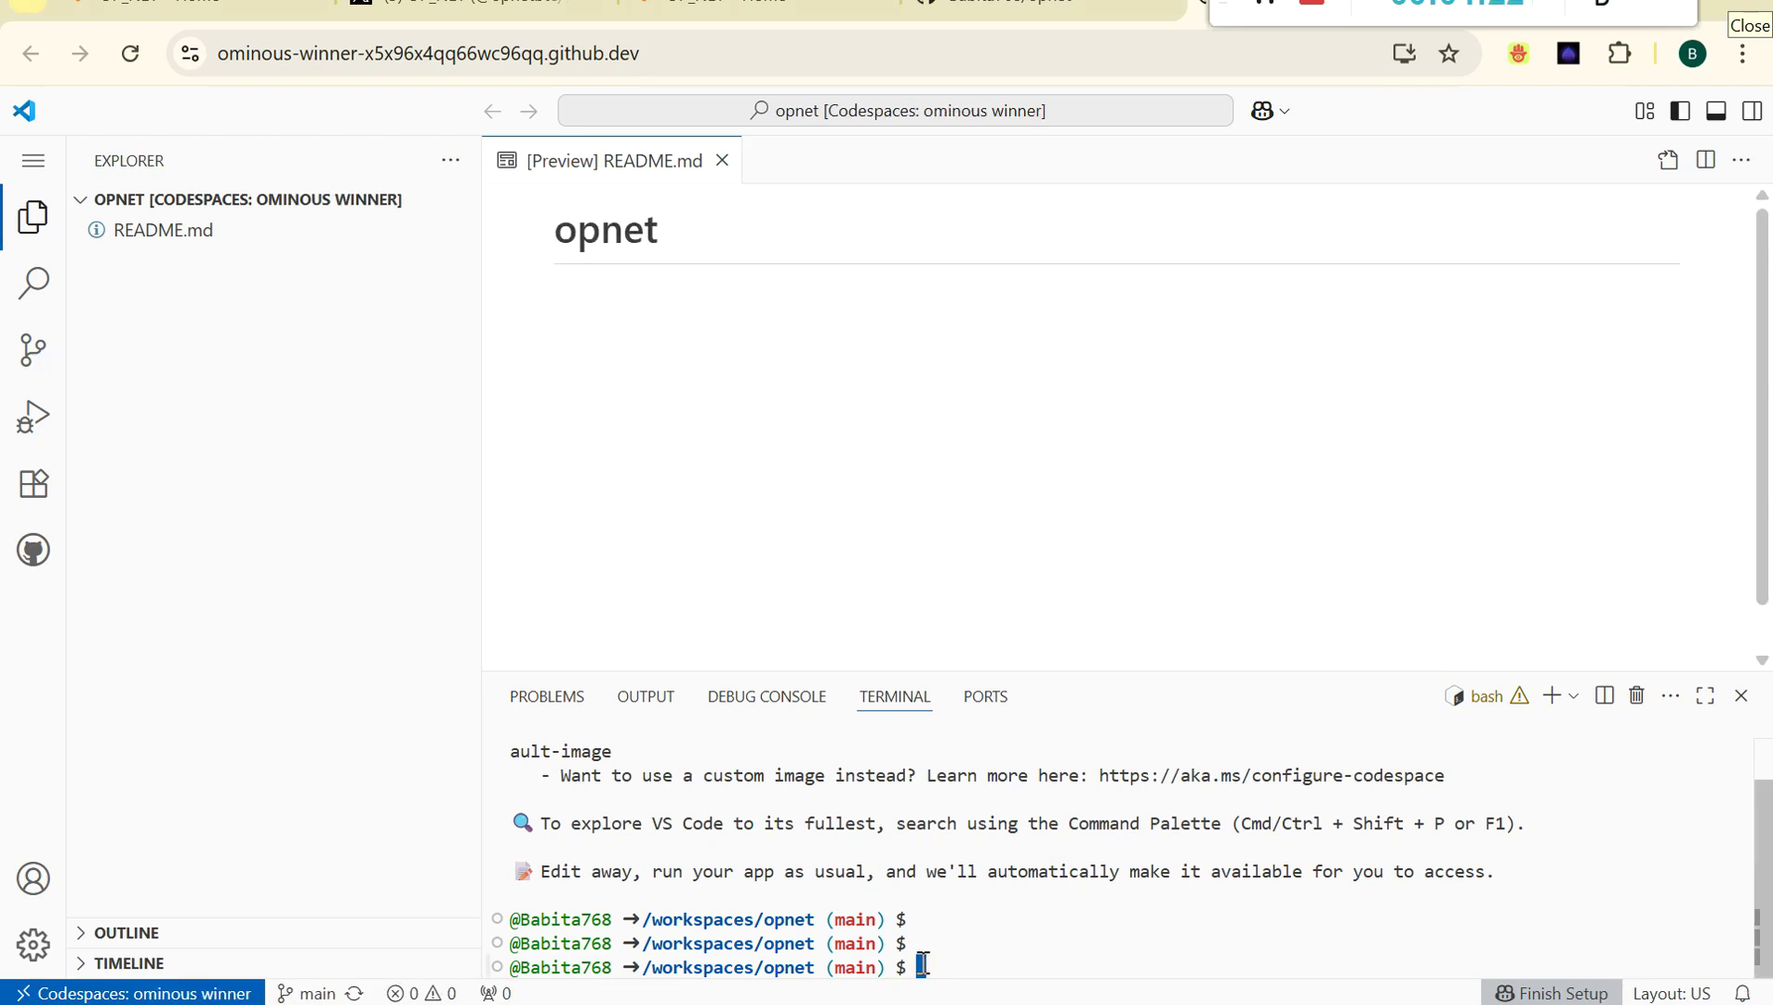
pyautogui.hotkey('ctrl', 'v')
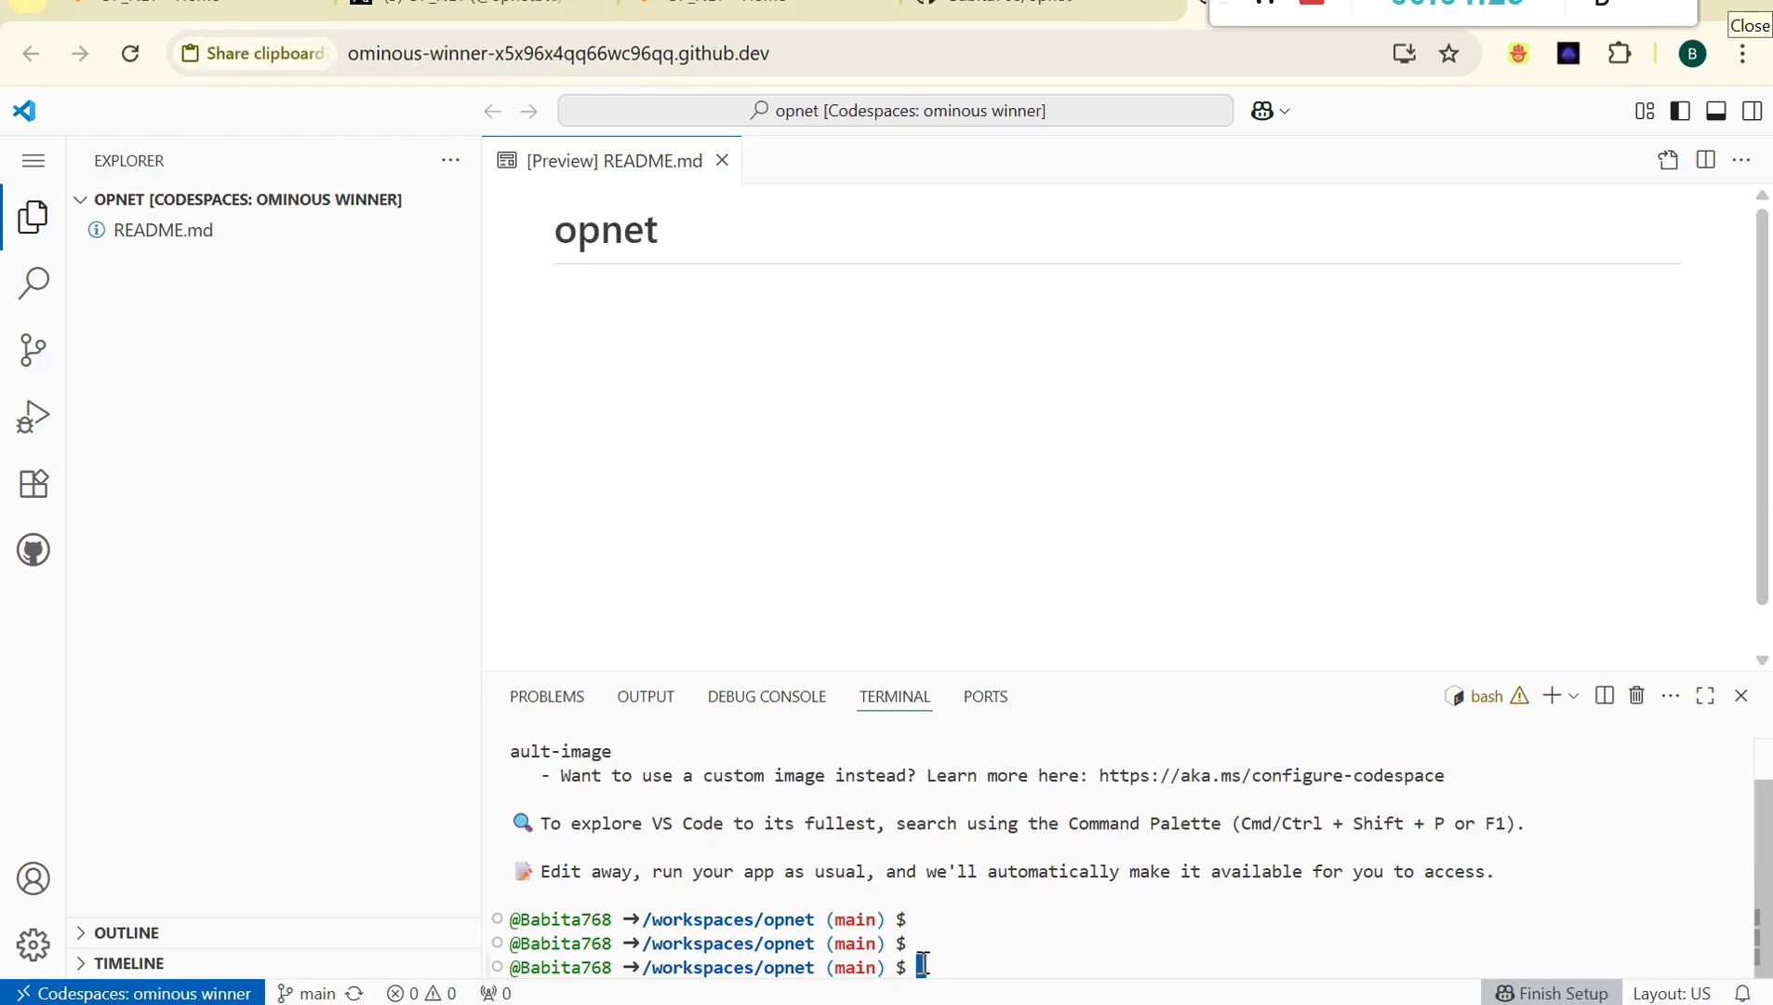
pyautogui.click(435, 335)
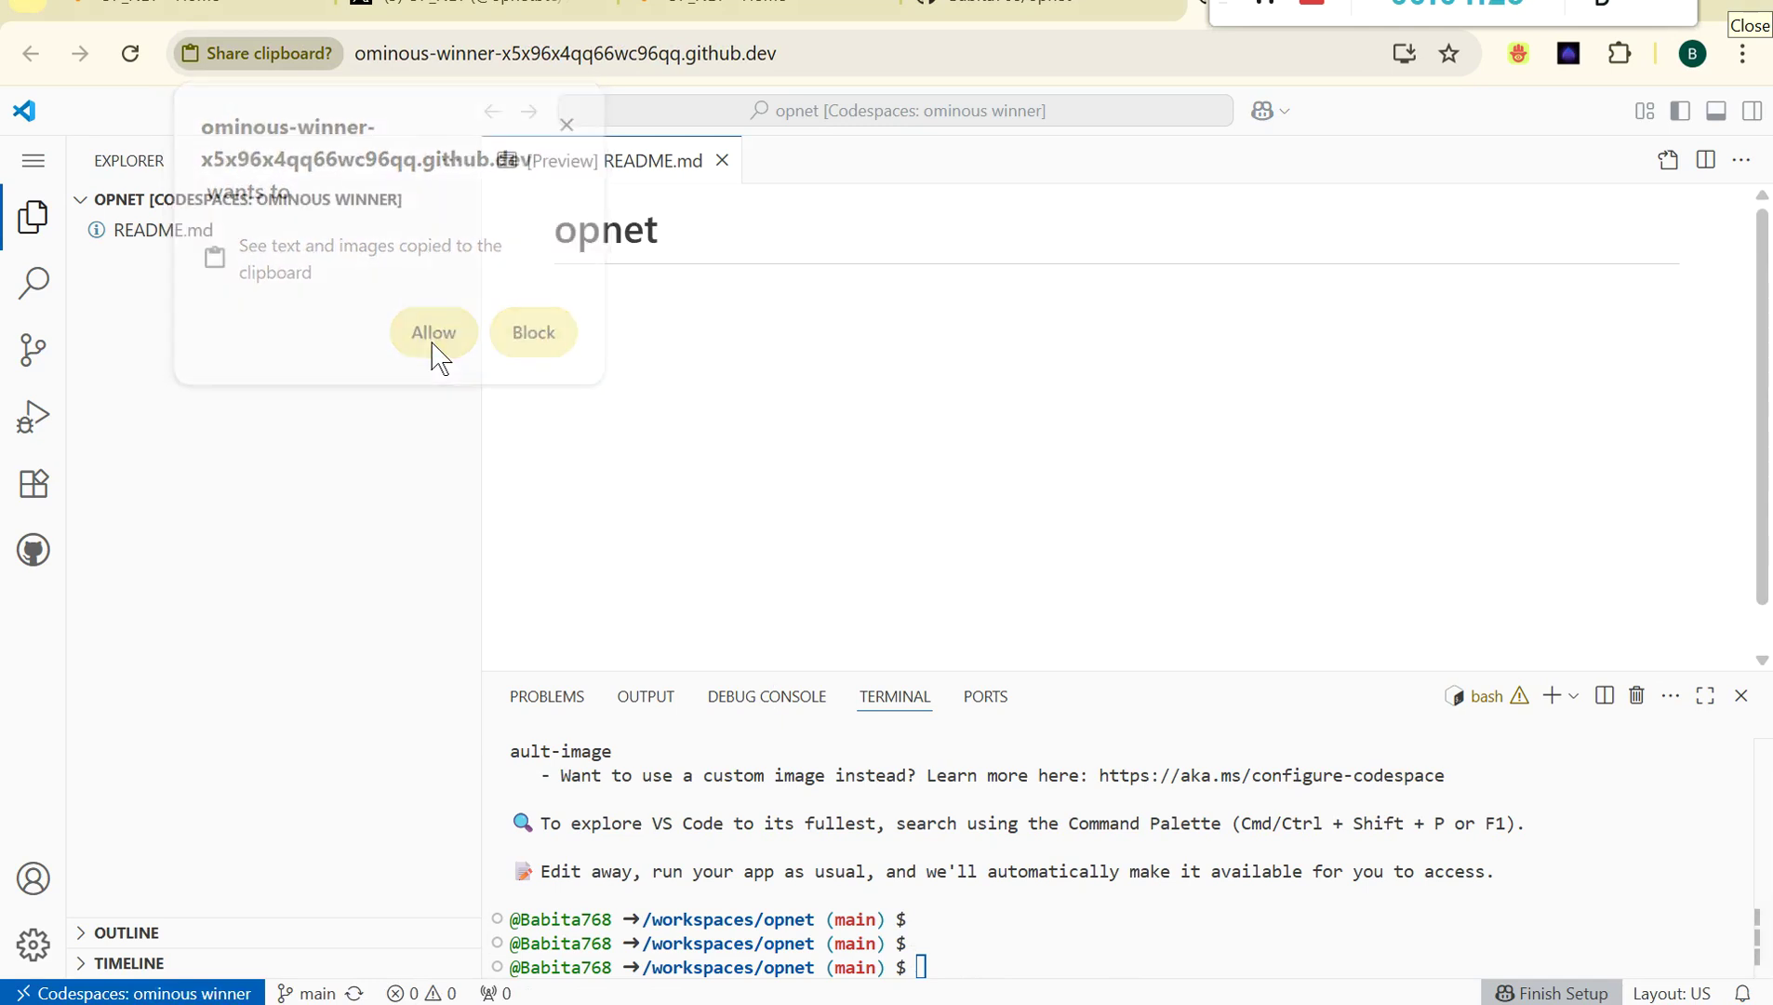
pyautogui.press('Return')
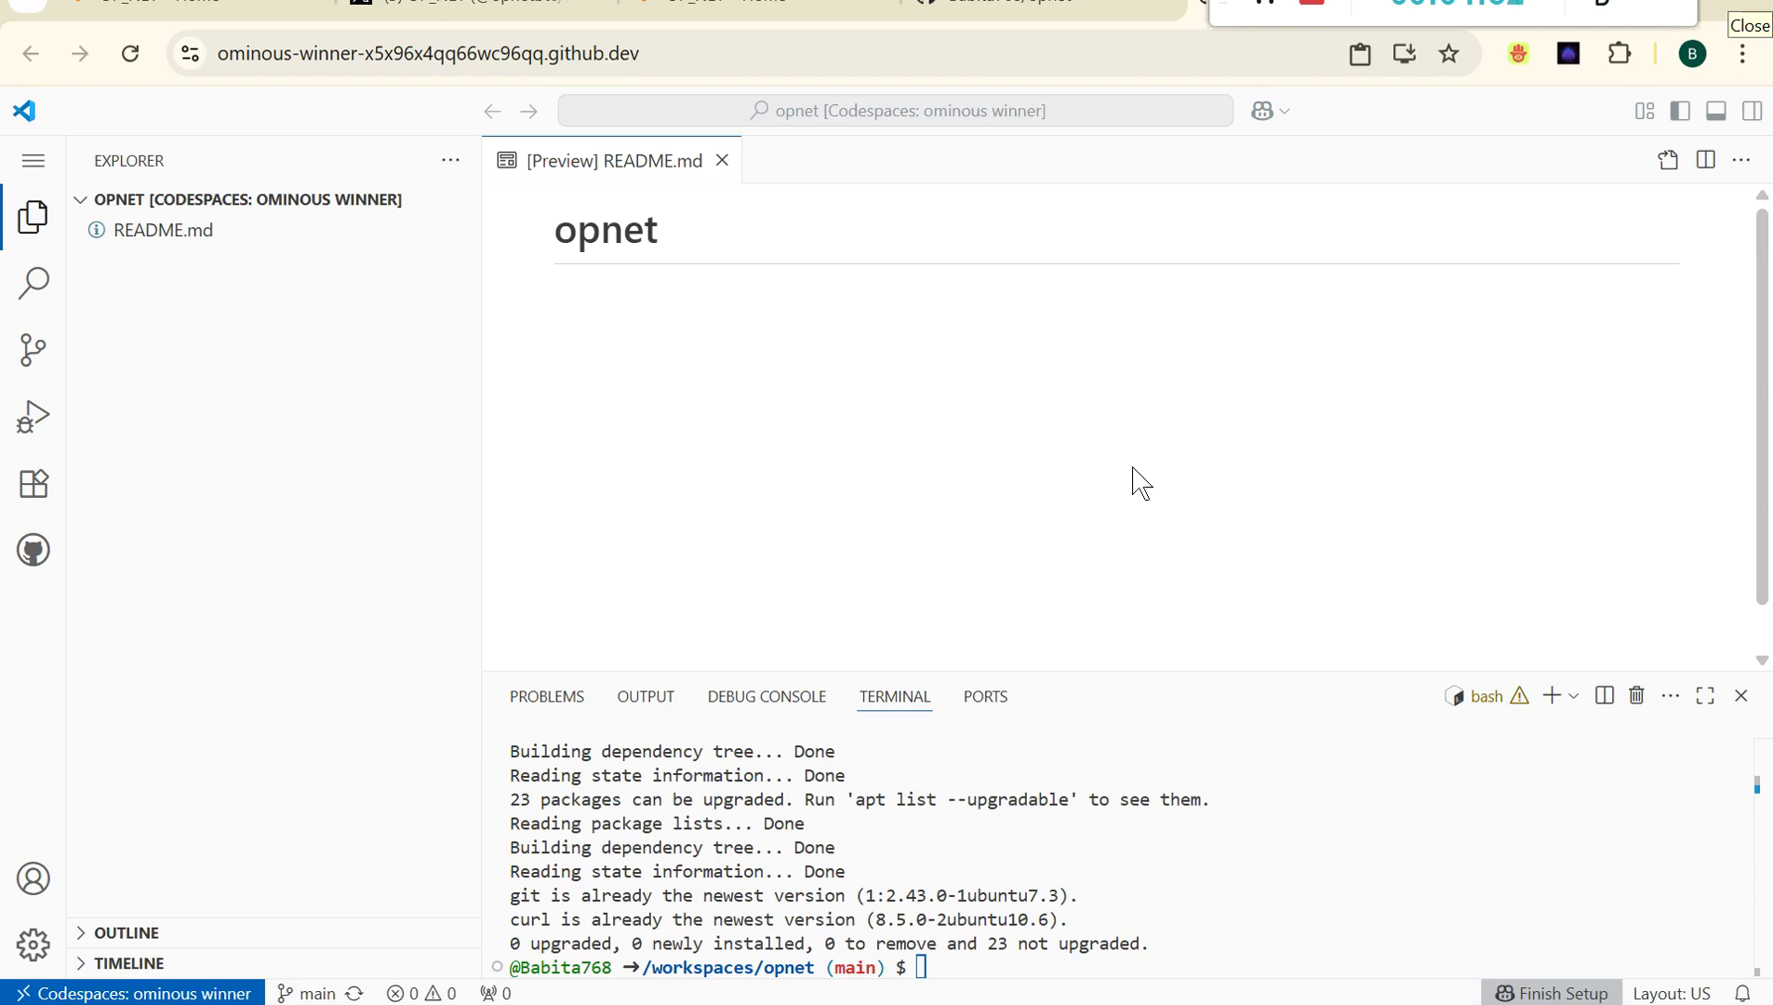
# Install Node.js in the codespace terminal by running the notes' NodeSource setup_lts.x curl command and sudo apt install -y nodejs.
pyautogui.hotkey('alt', 'Tab')
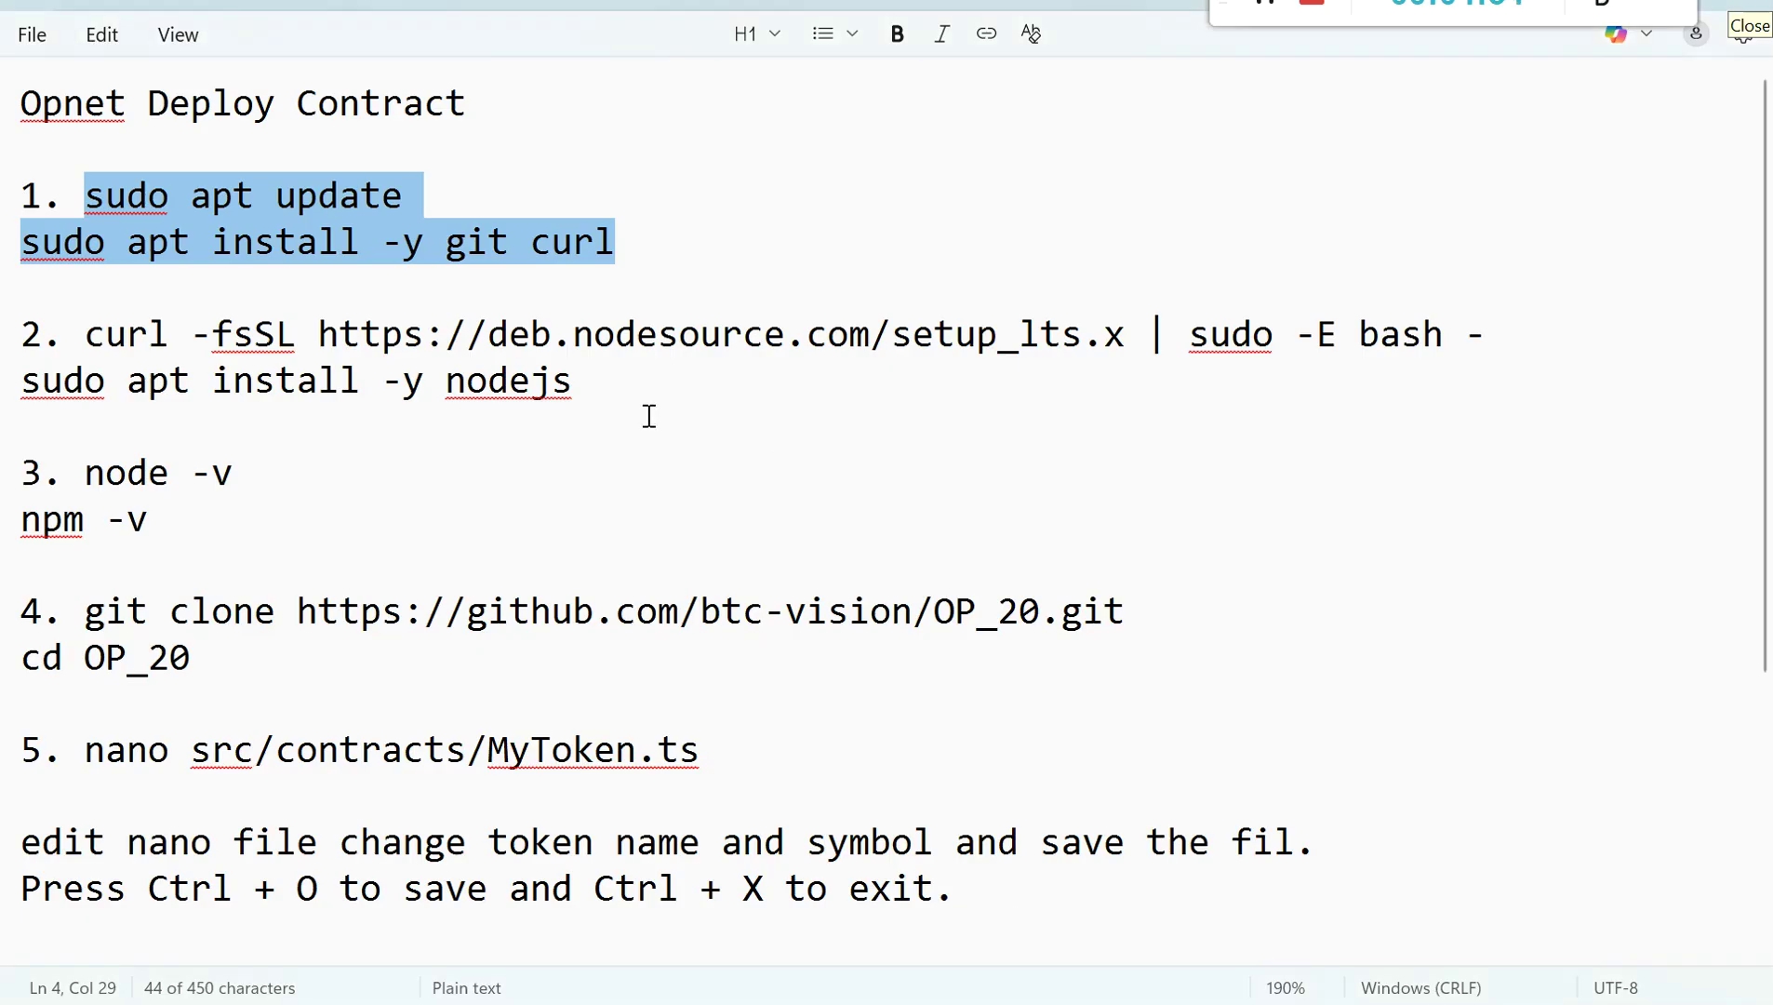
pyautogui.moveTo(571, 388); pyautogui.dragTo(88, 330)
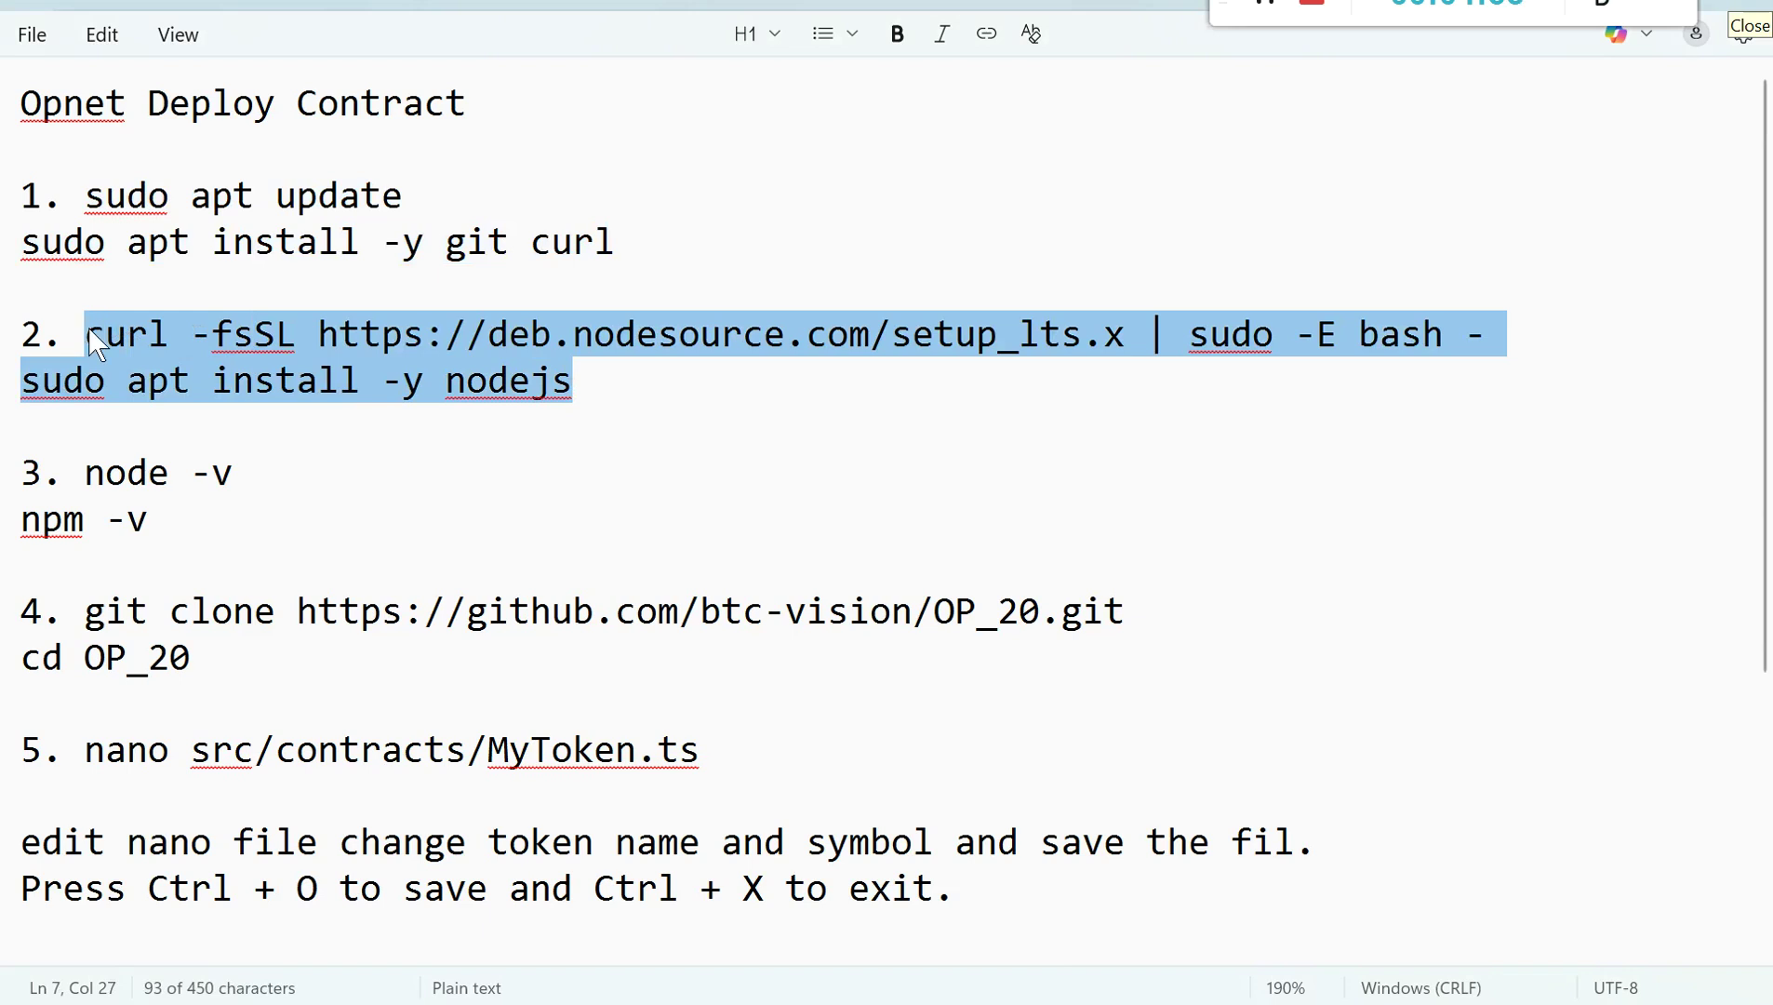
pyautogui.hotkey('ctrl', 'c')
pyautogui.hotkey('alt', 'Tab')
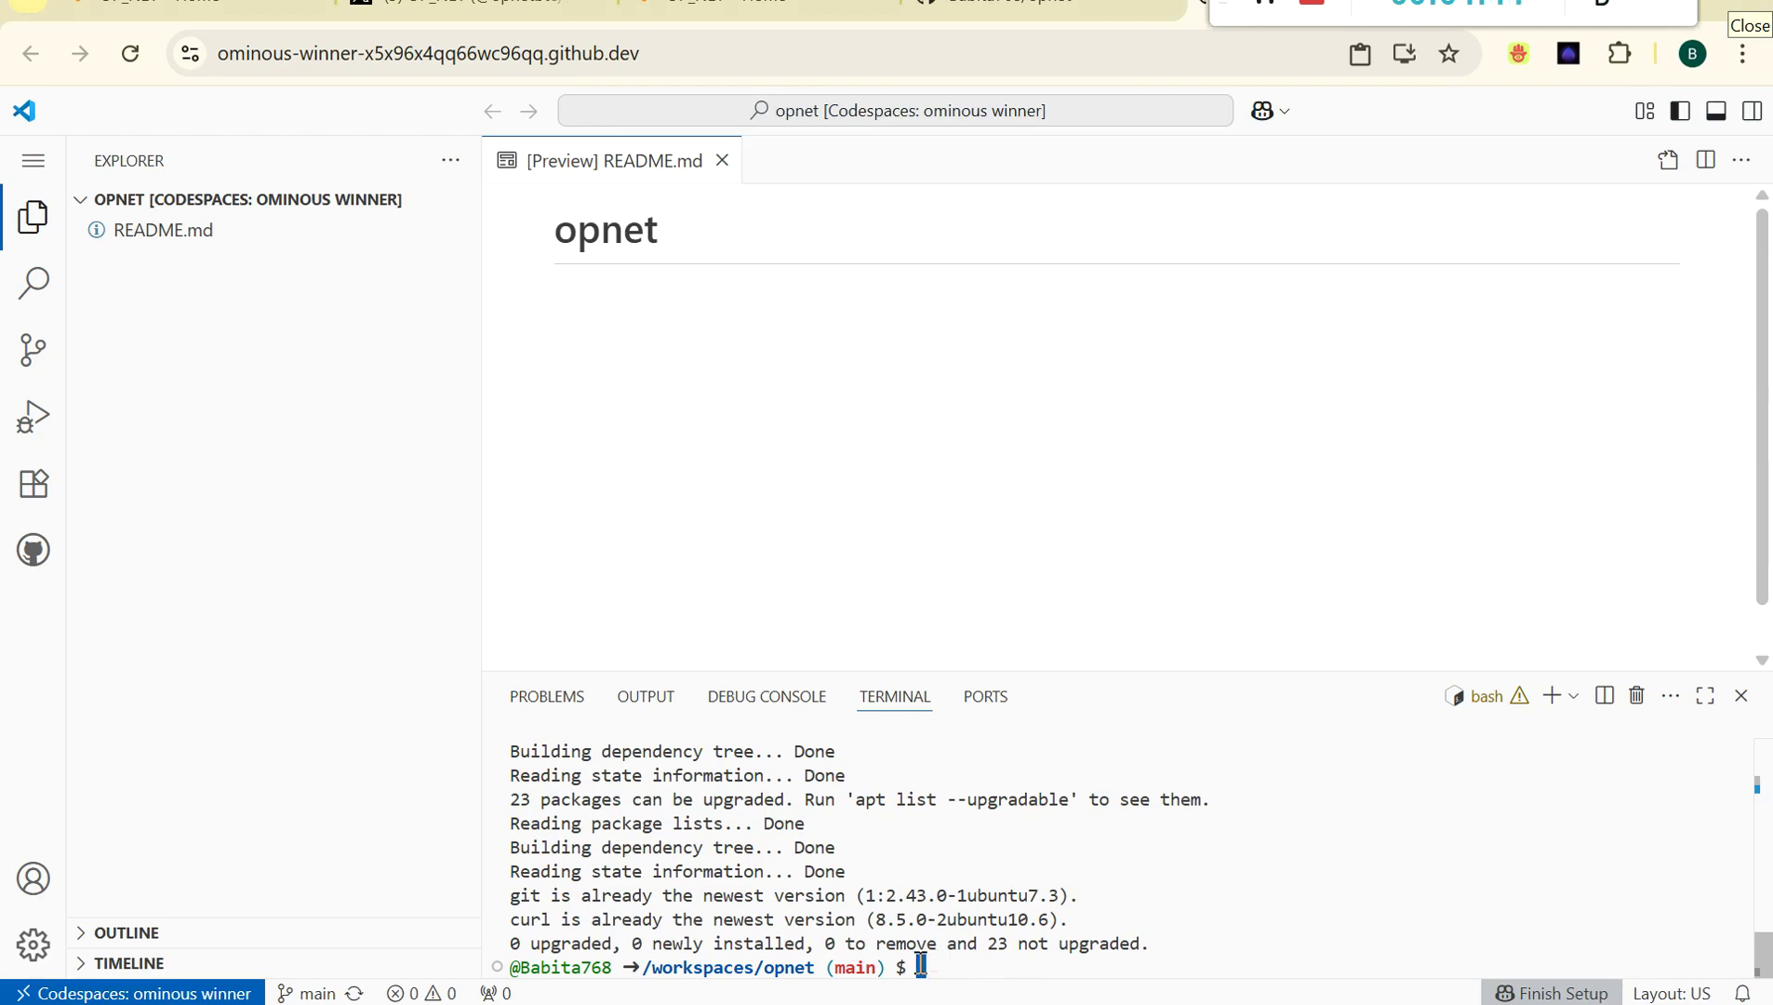
pyautogui.hotkey('ctrl', 'v')
pyautogui.press('Return')
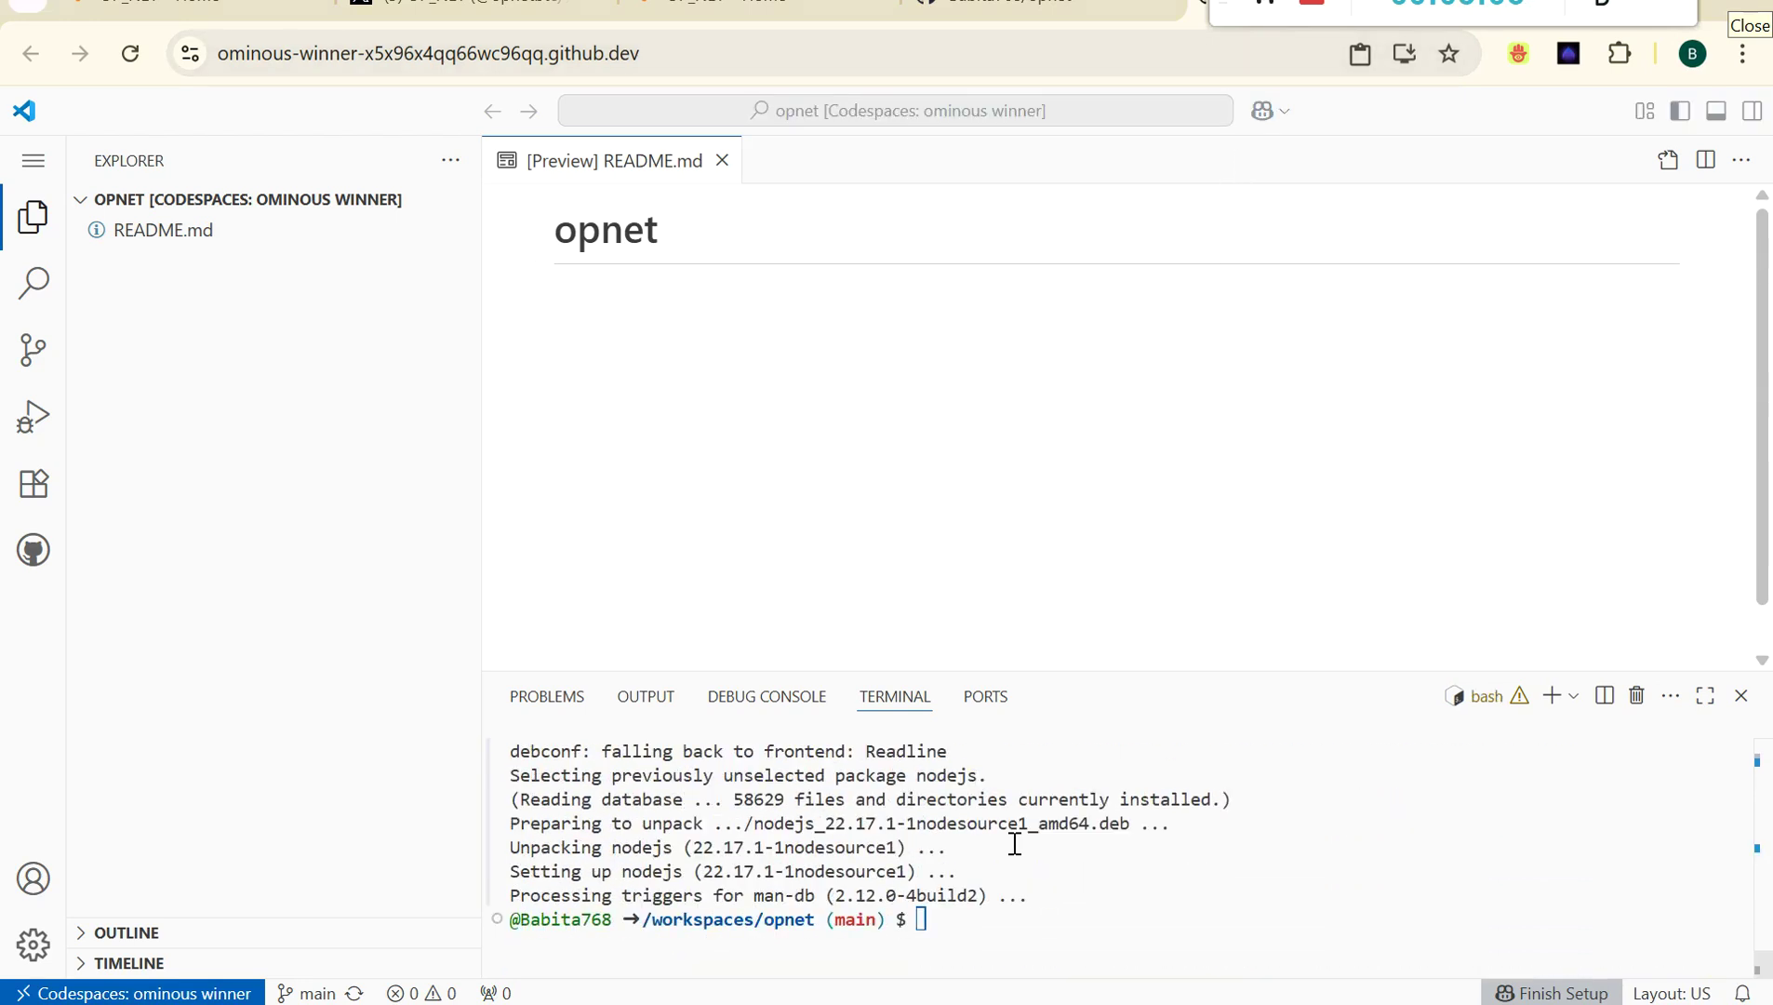
# Run node -v and npm -v from the notes in the codespace terminal to check the installed versions.
pyautogui.hotkey('alt', 'Tab')
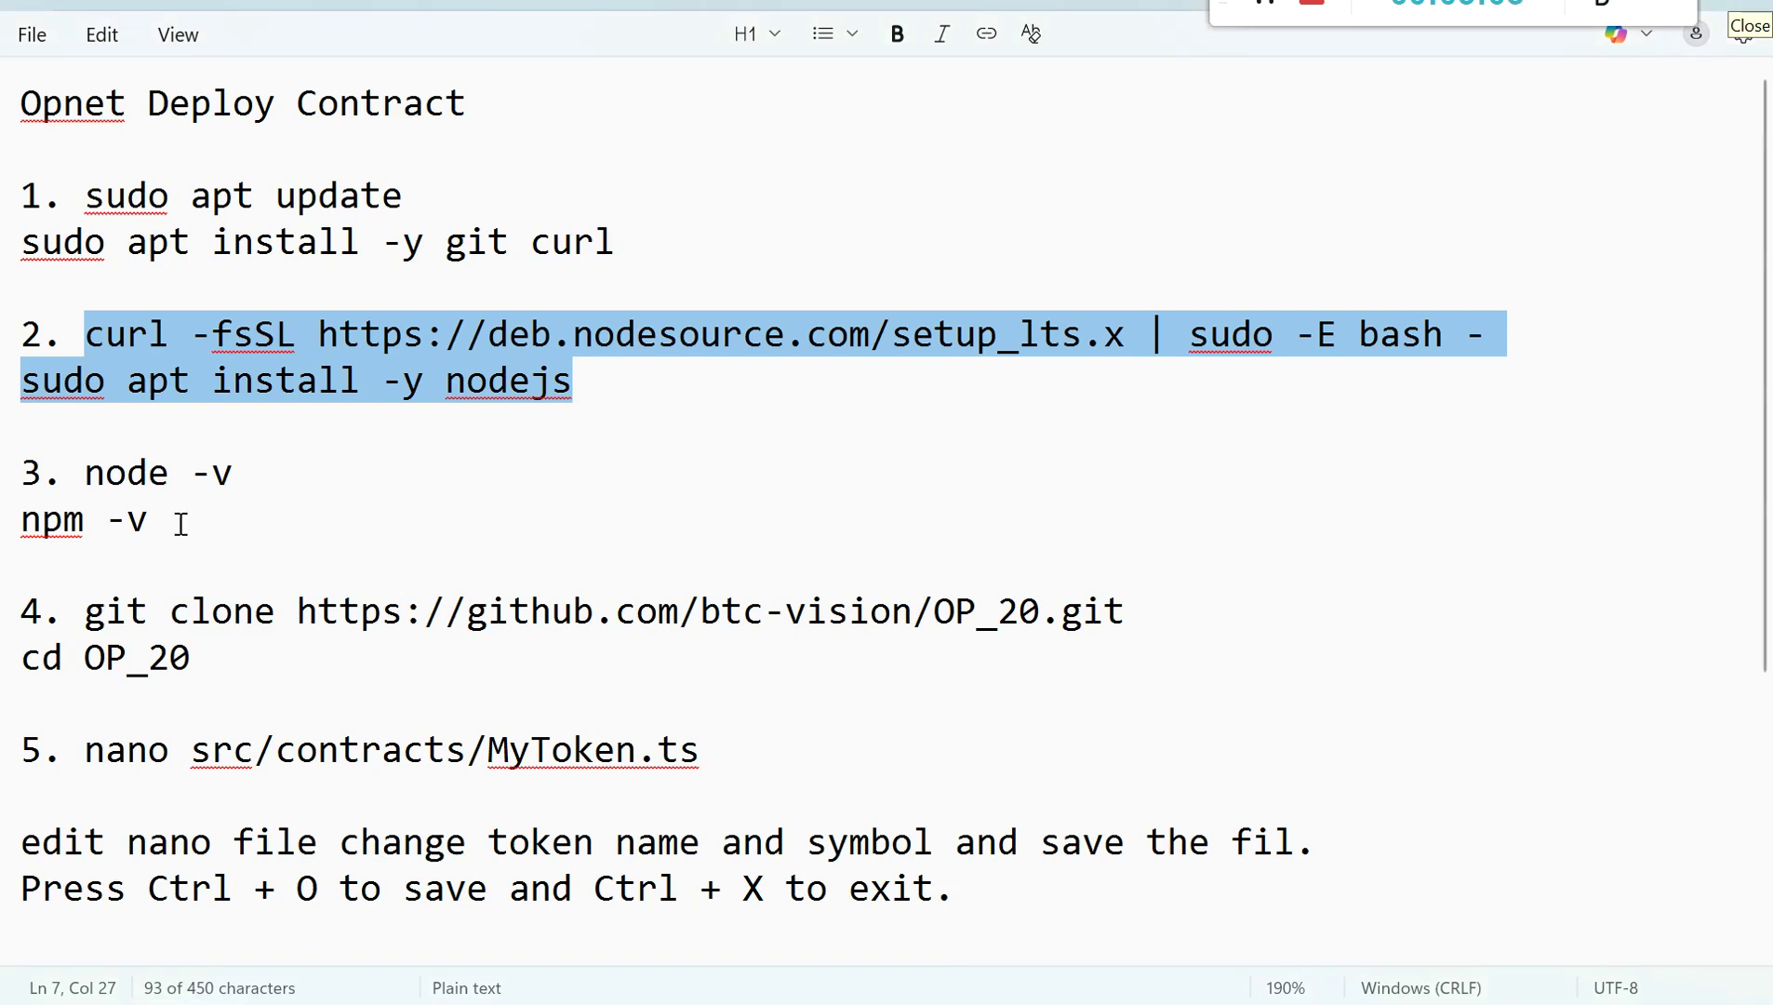
pyautogui.moveTo(152, 519); pyautogui.dragTo(84, 485)
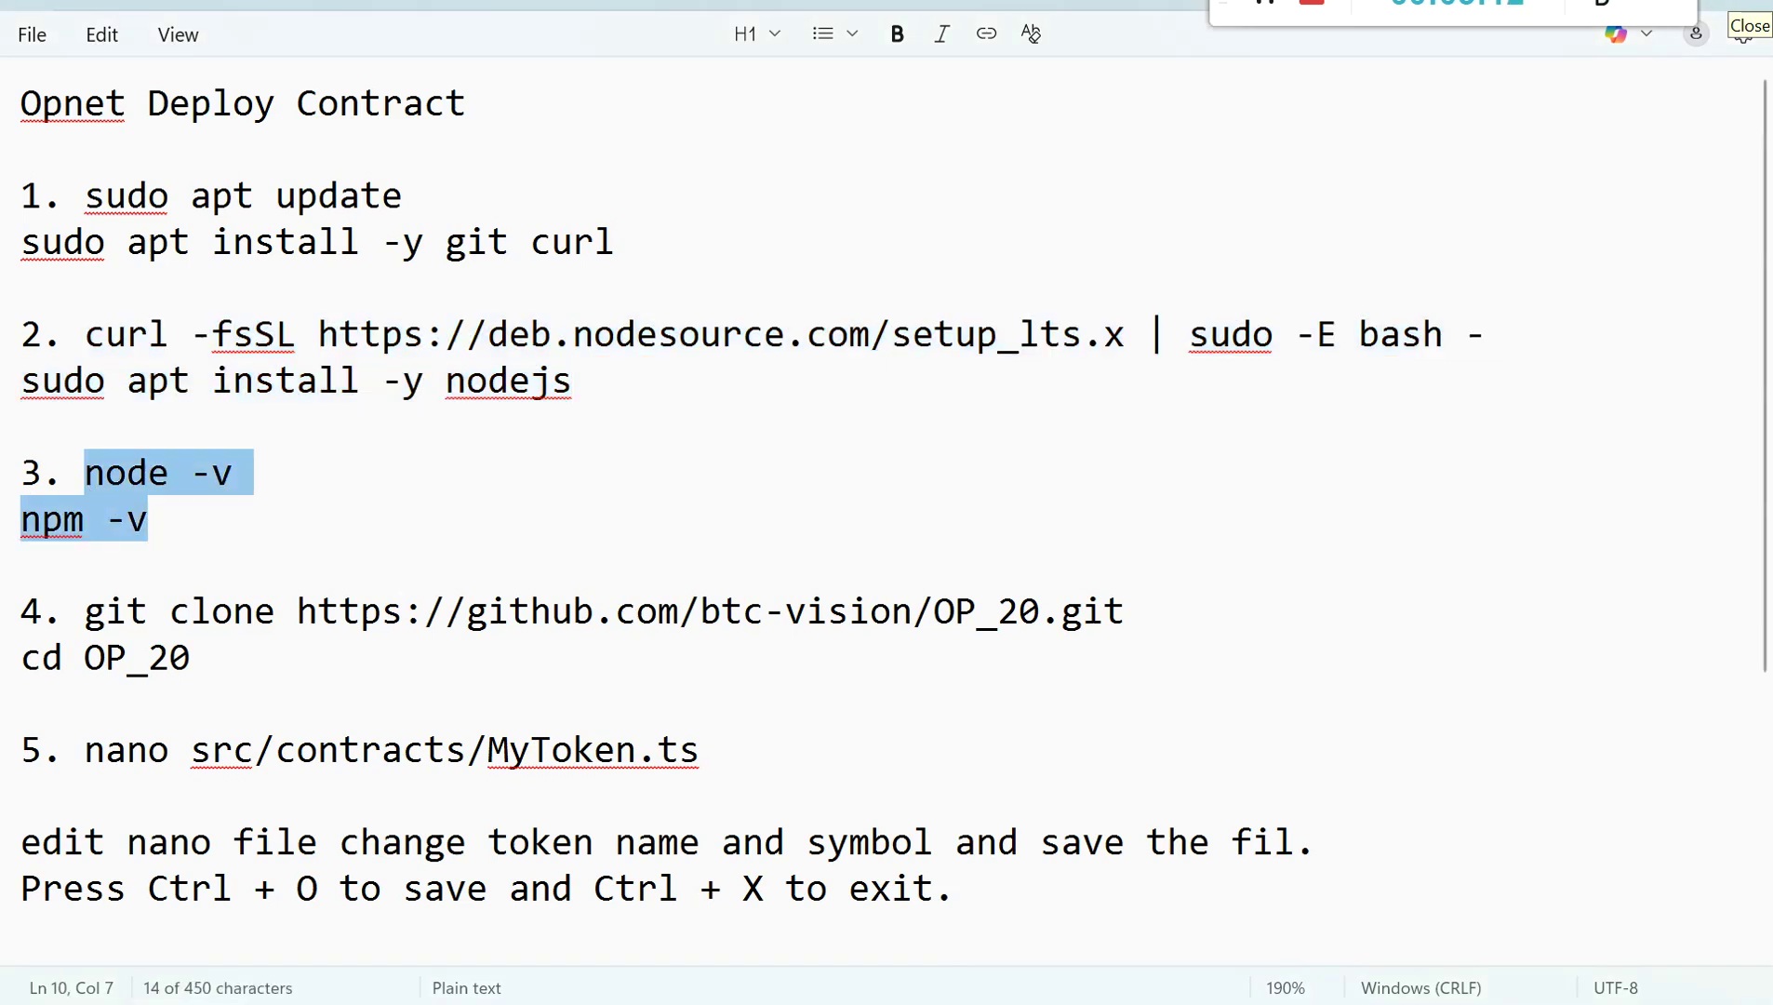
pyautogui.hotkey('alt', 'Tab')
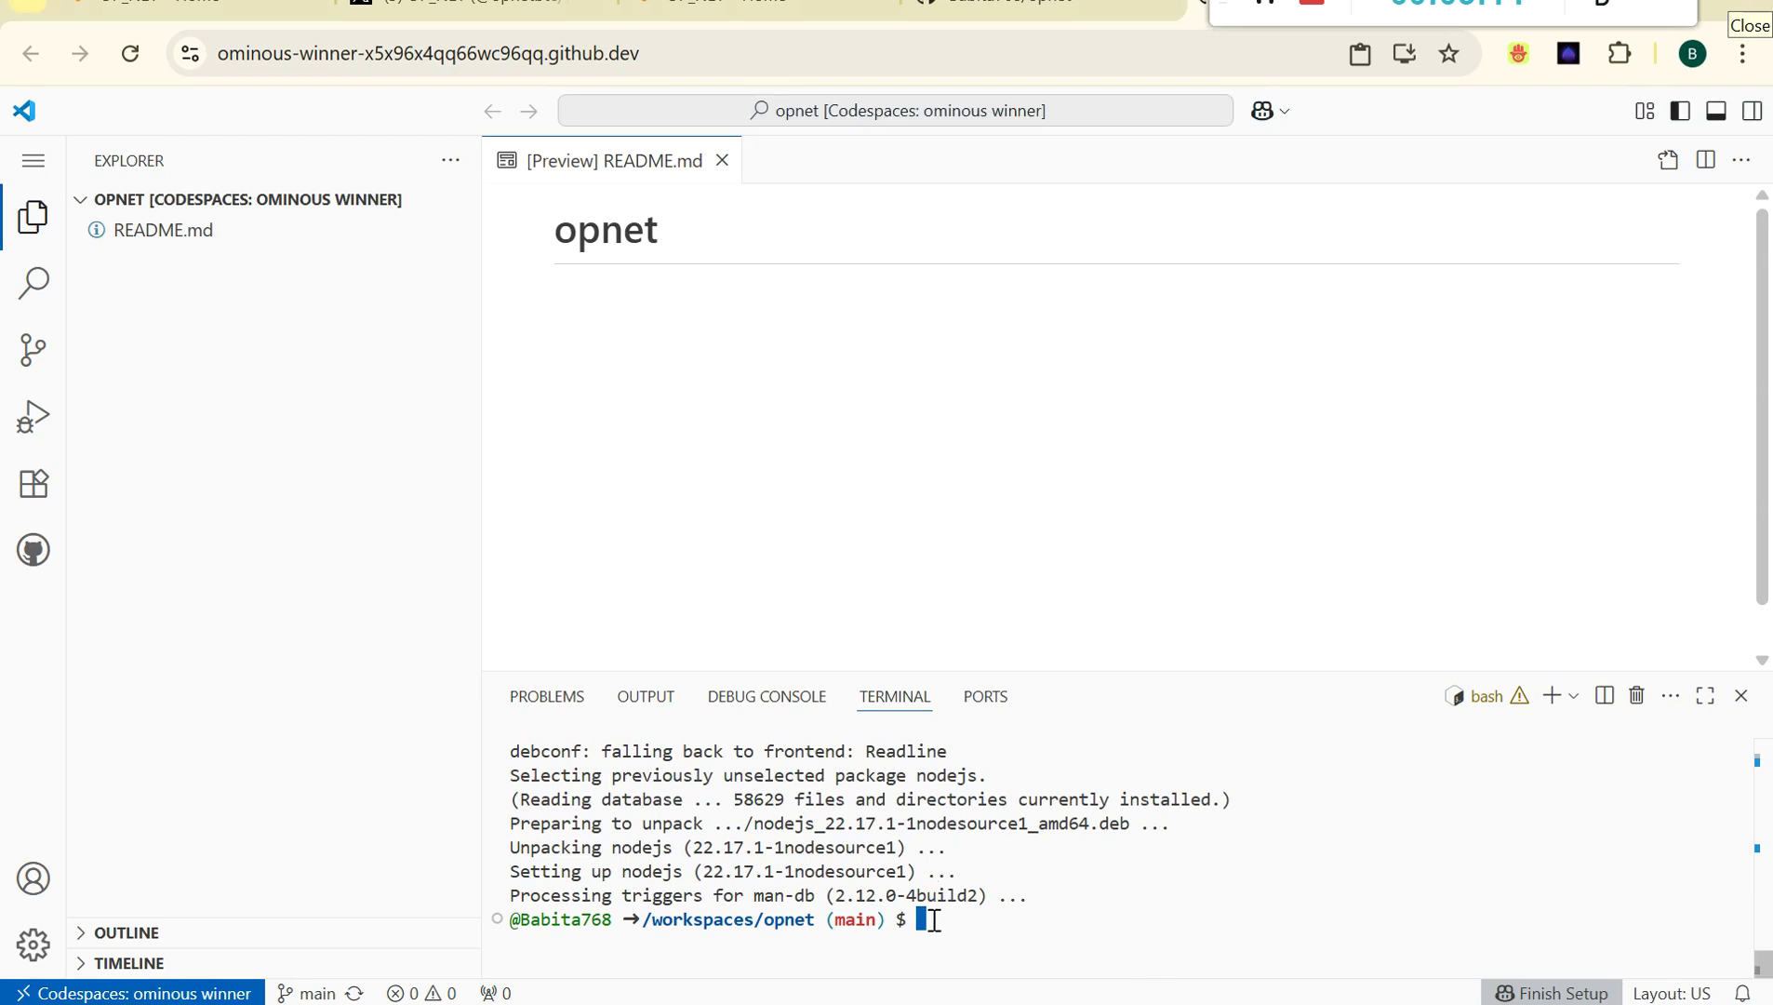
pyautogui.hotkey('ctrl', 'v')
pyautogui.press('Return')
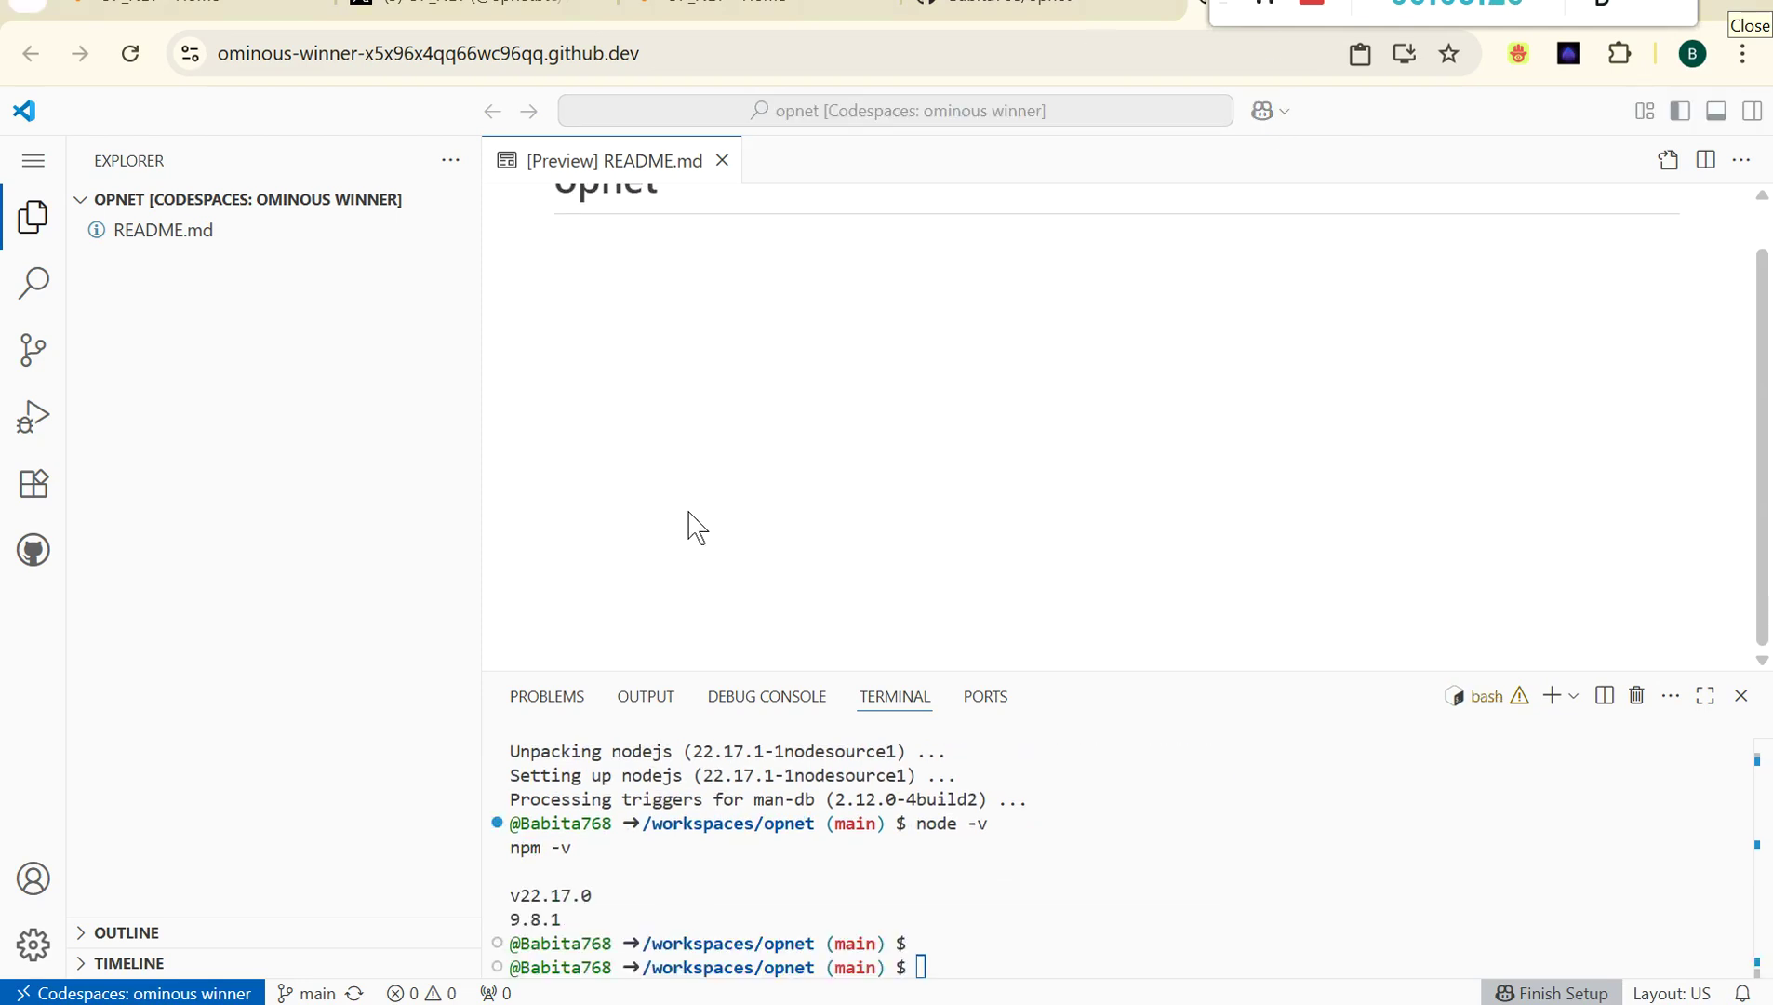
pyautogui.moveTo(587, 920); pyautogui.dragTo(510, 889)
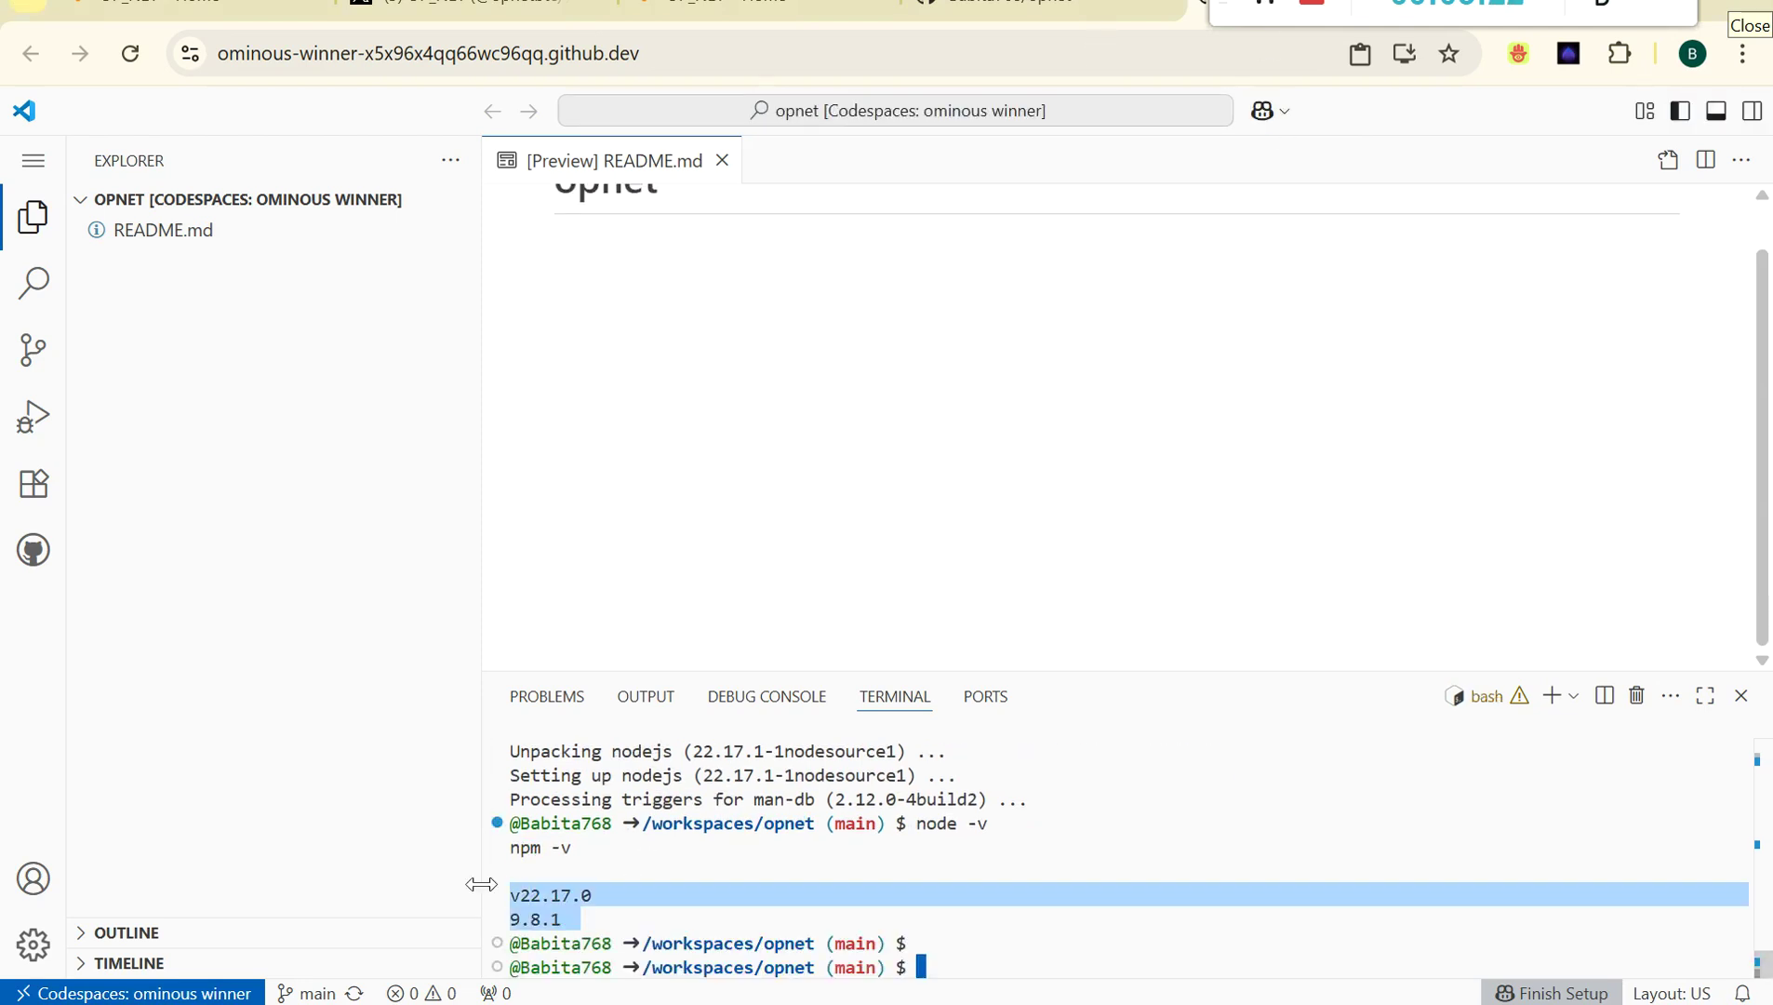
pyautogui.hotkey('alt', 'Tab')
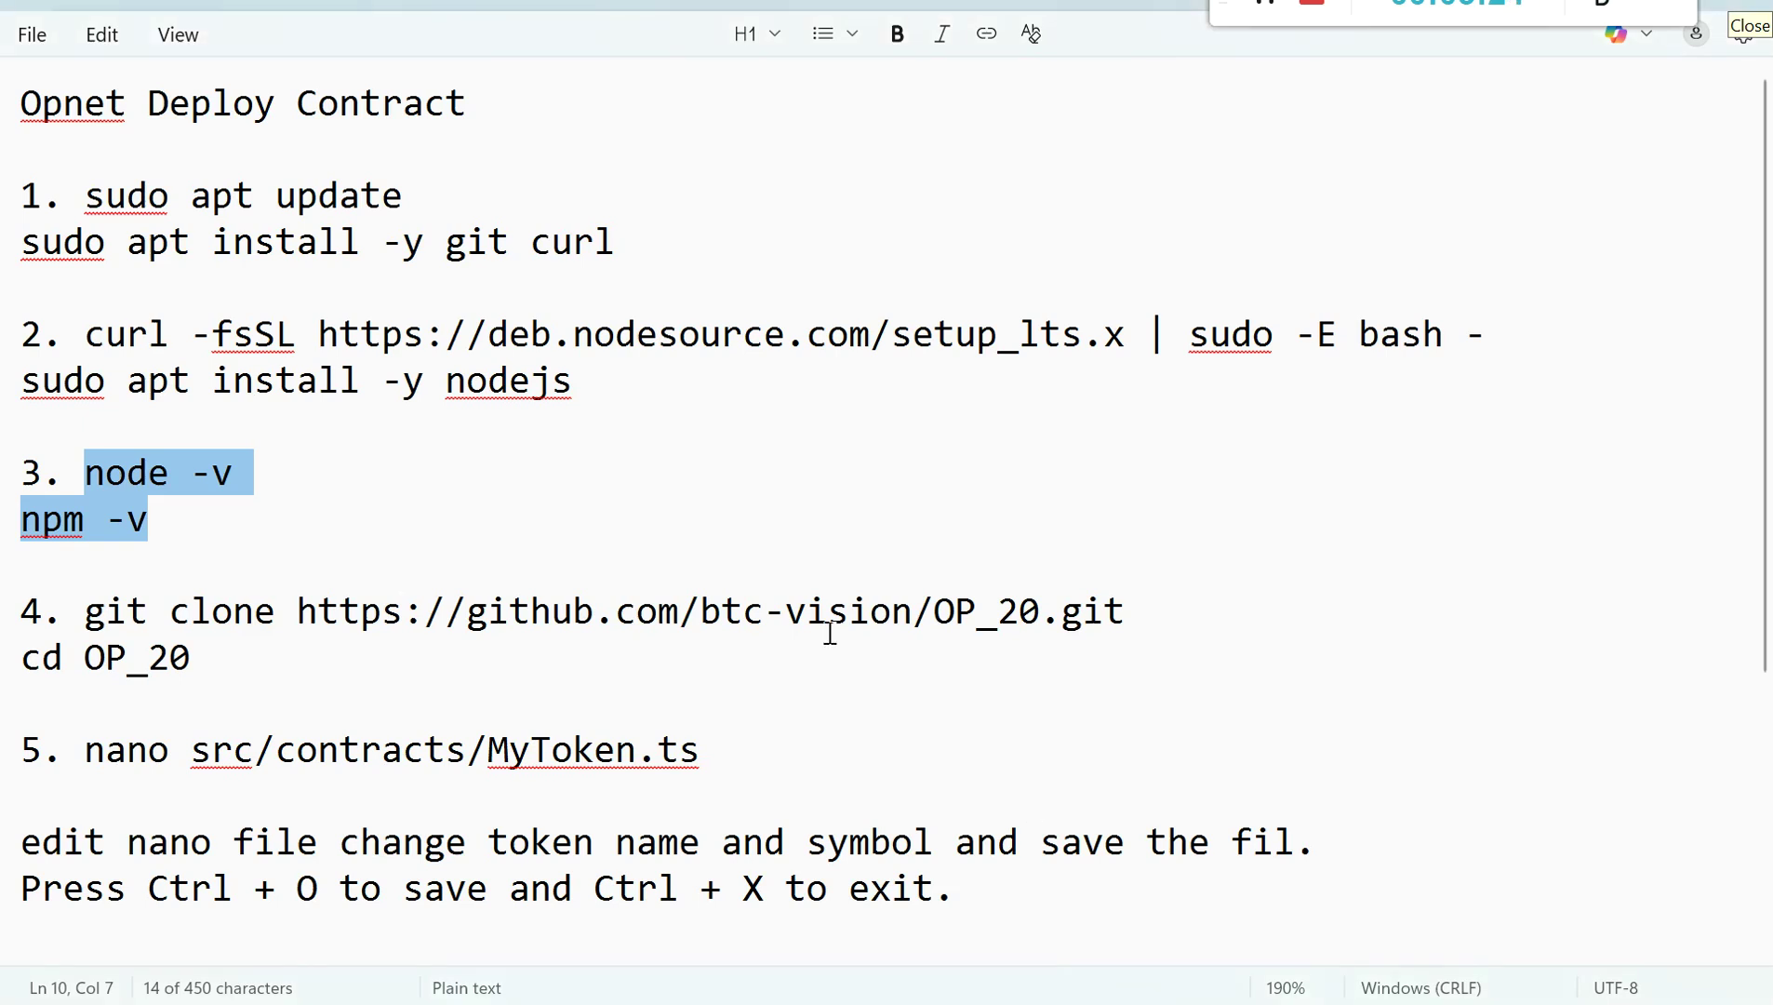
pyautogui.moveTo(93, 609); pyautogui.dragTo(193, 657)
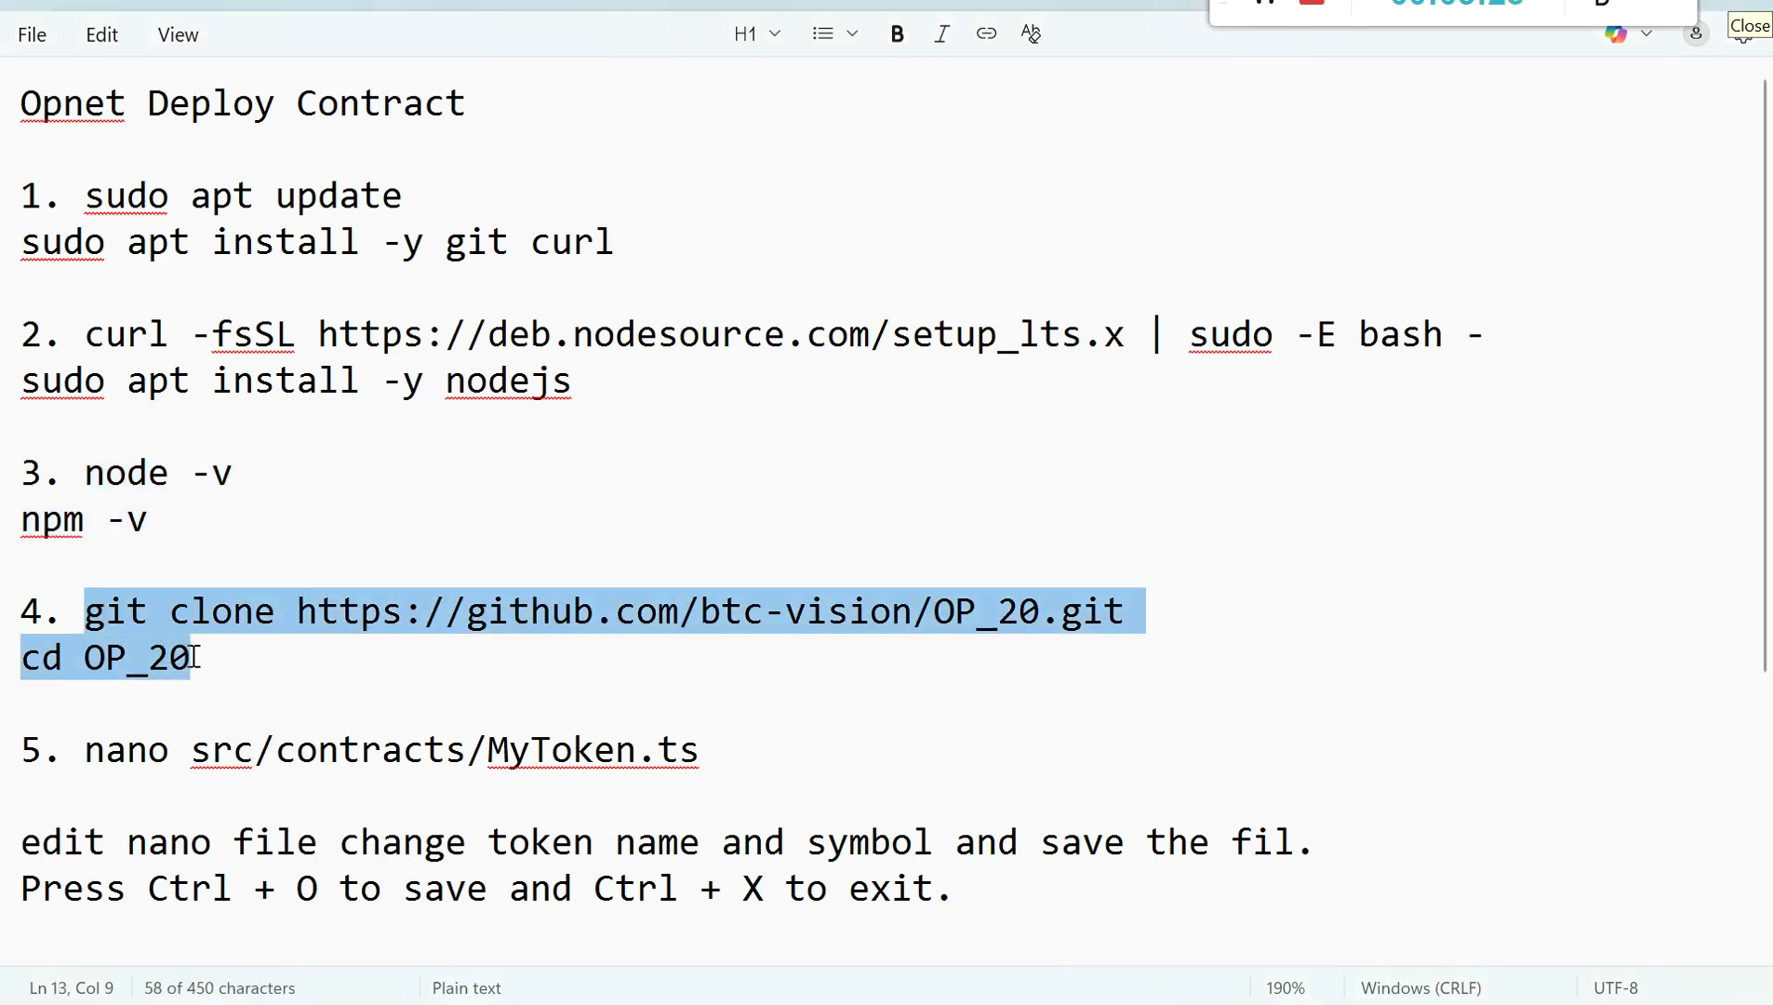
pyautogui.hotkey('alt', 'Tab')
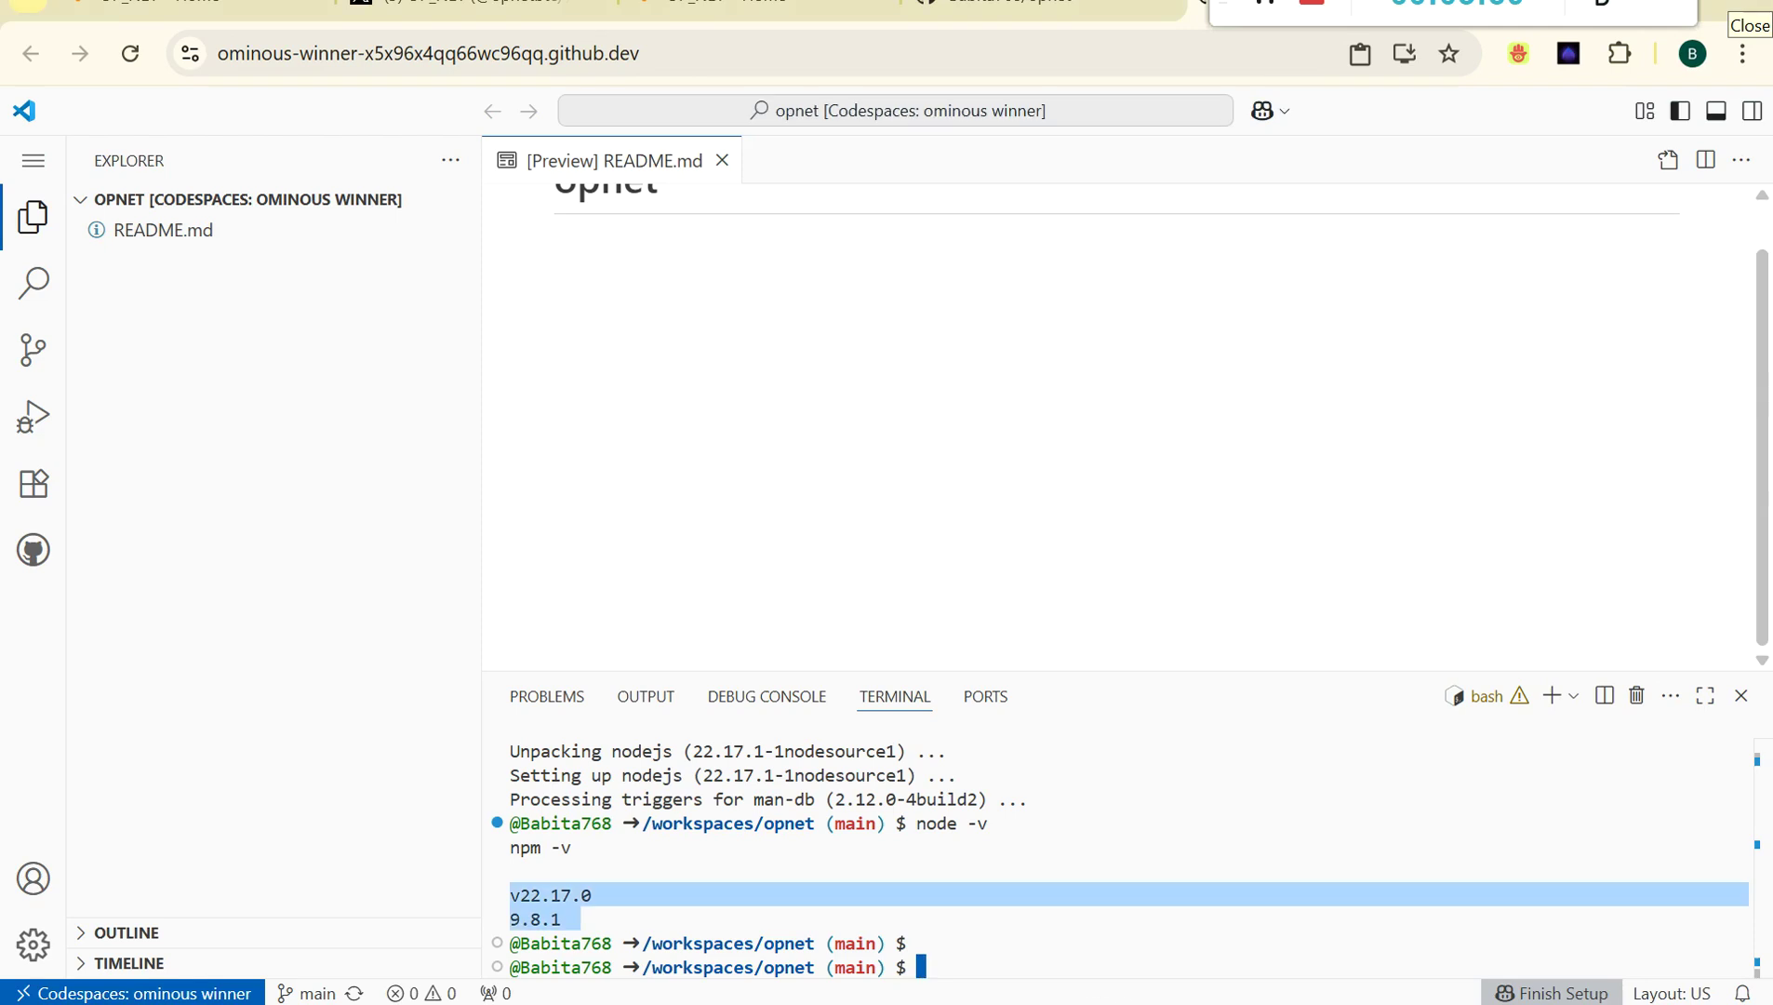
pyautogui.click(948, 964)
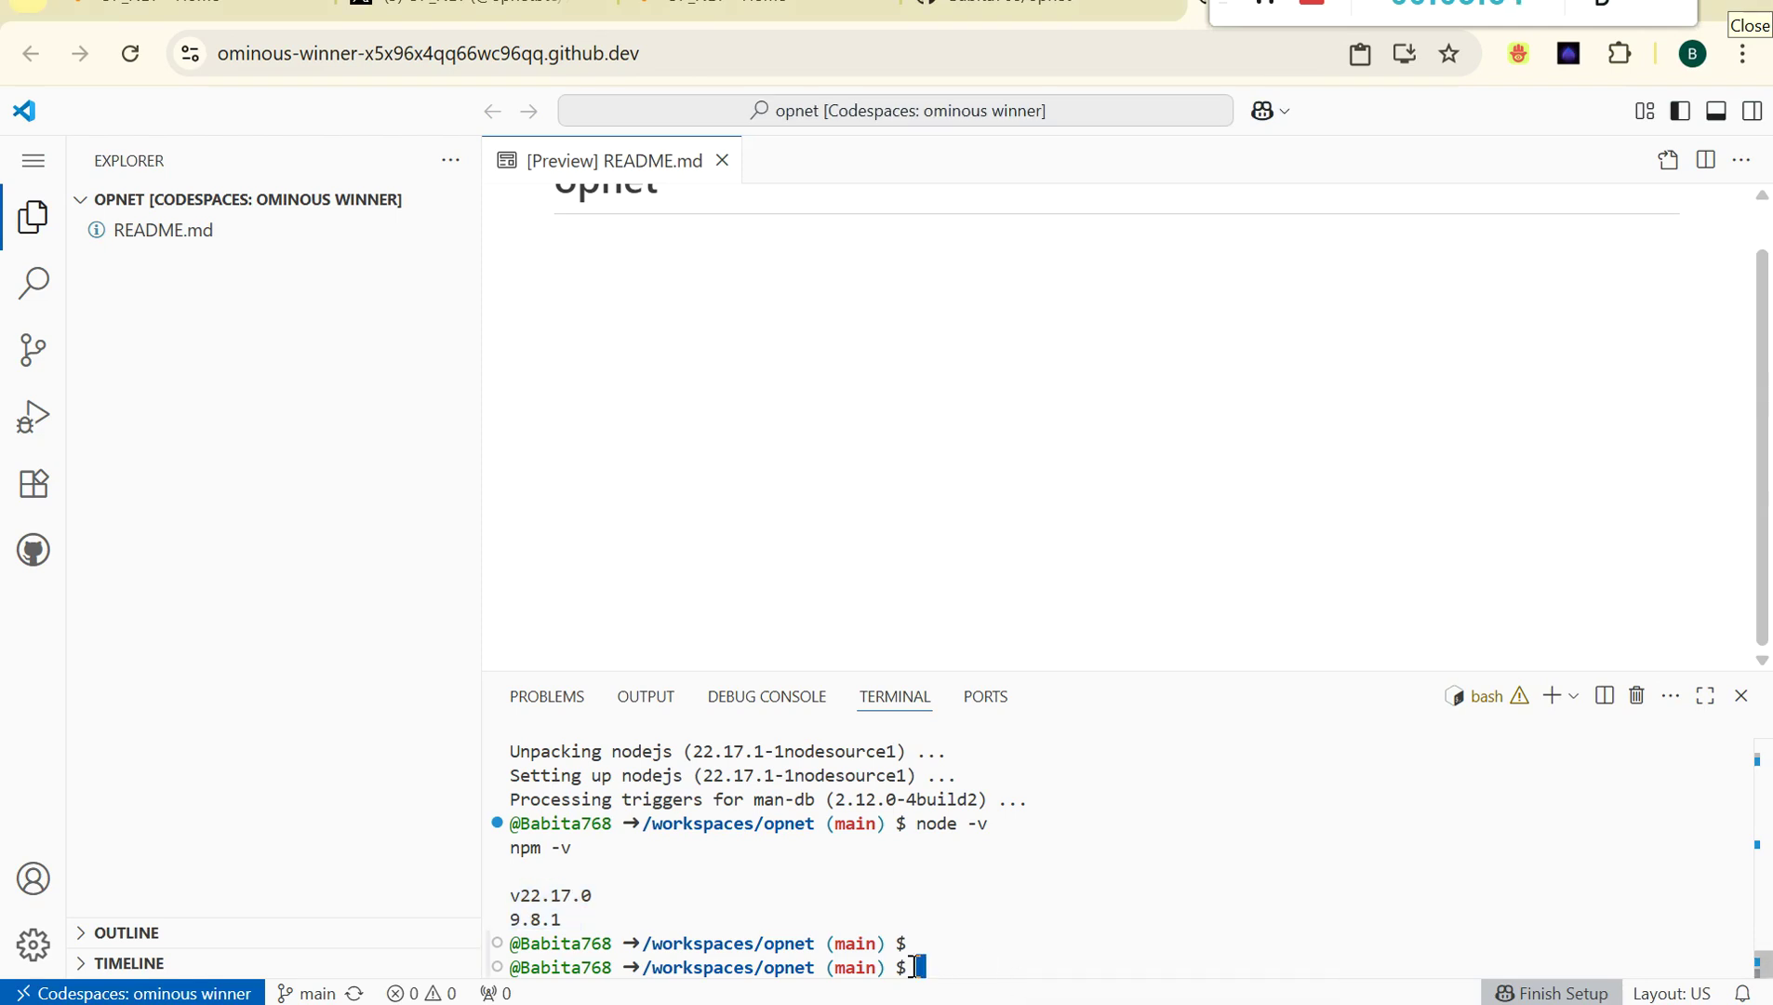
pyautogui.hotkey('ctrl', 'v')
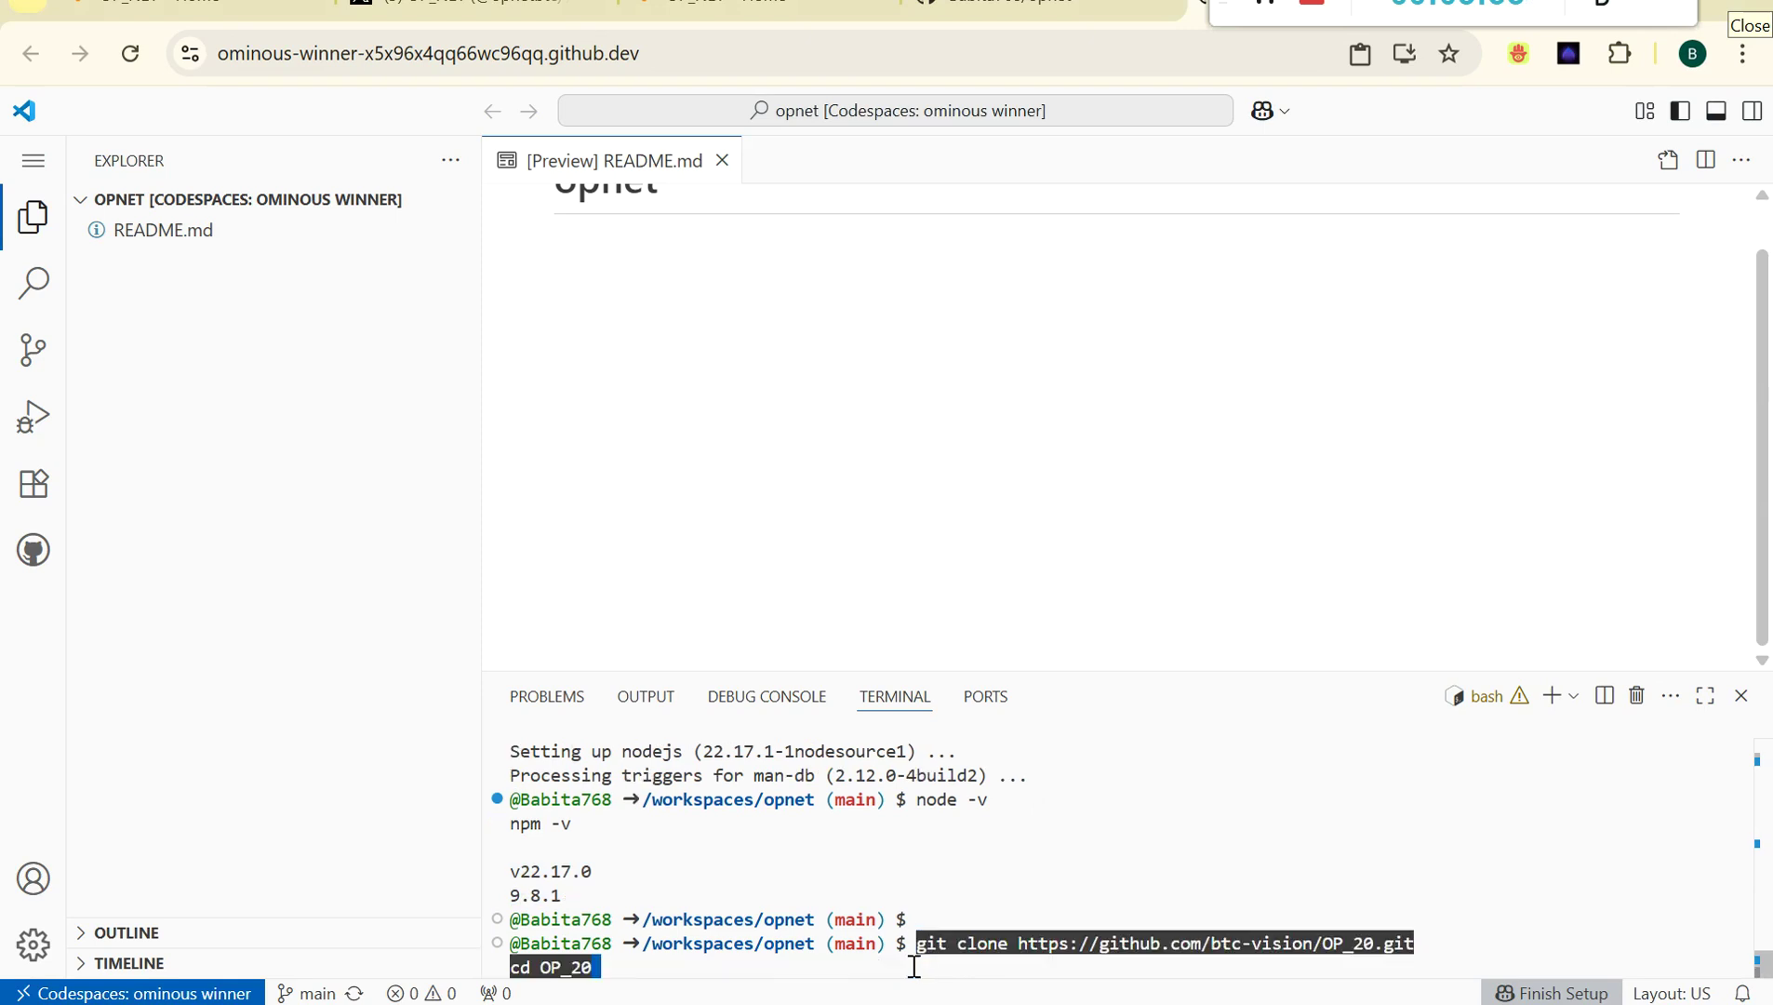
pyautogui.press('Return')
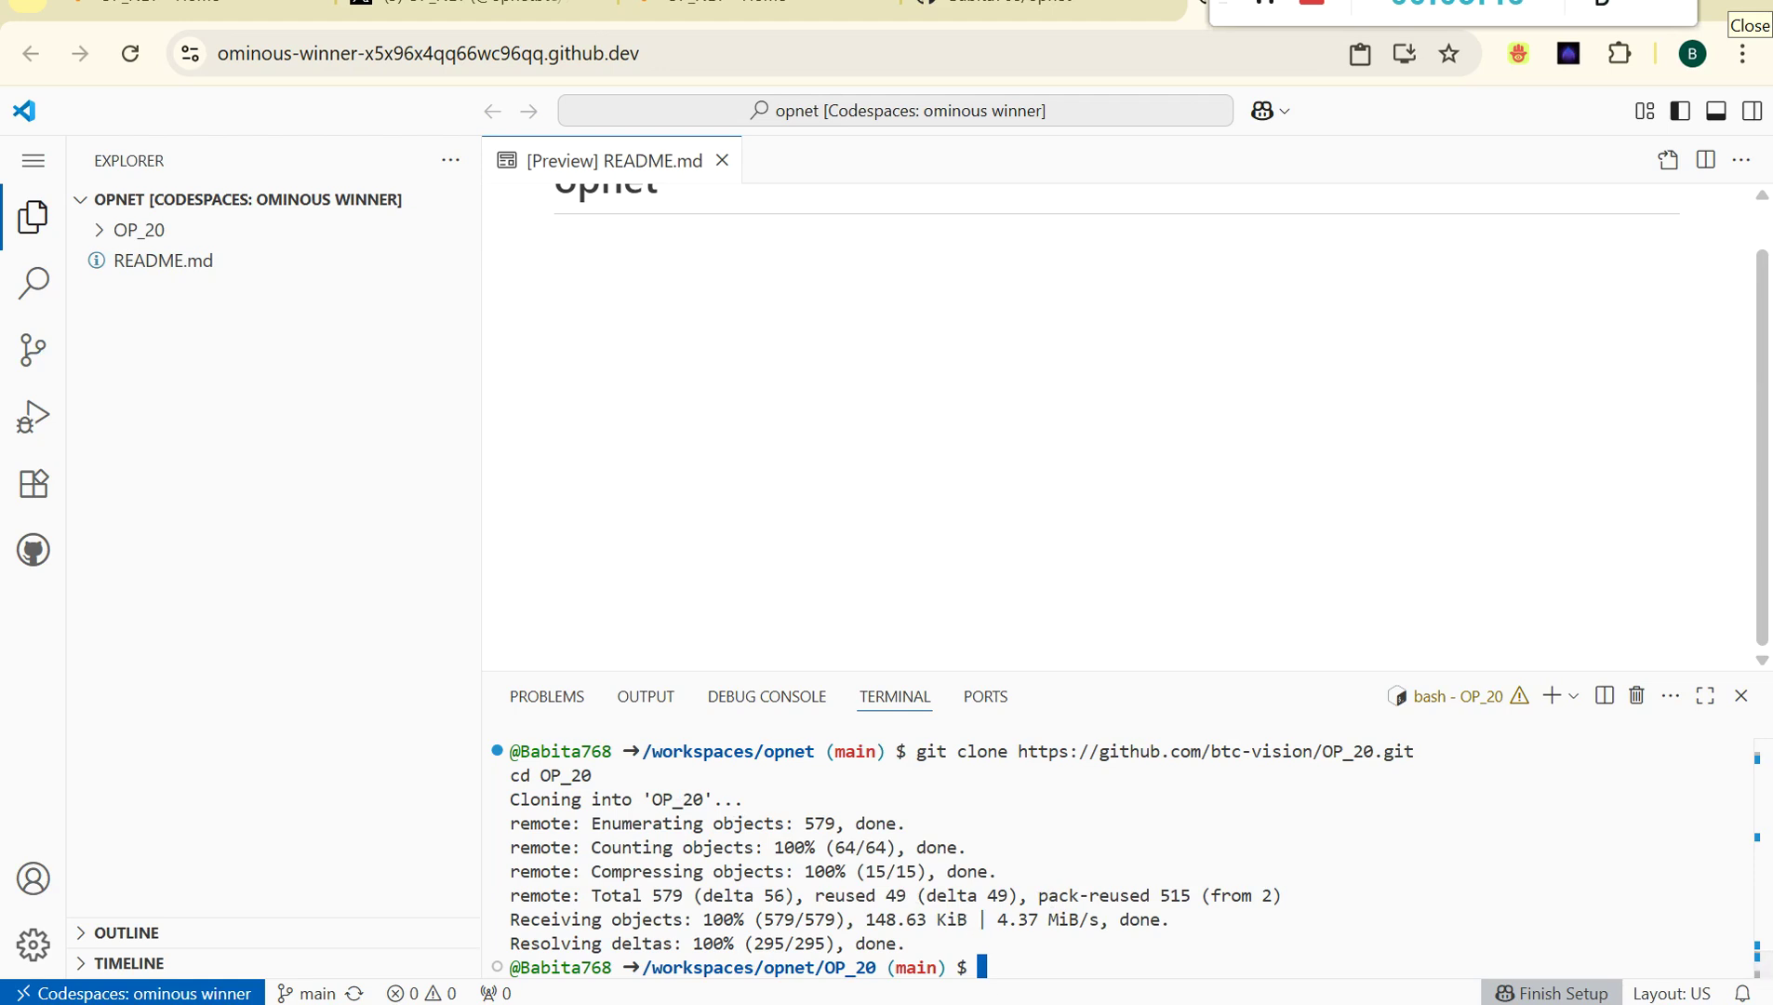
# Open the token contract for editing by running the notes' nano src/contracts/MyToken.ts command in the OP_20 folder.
pyautogui.moveTo(1000, 1003)
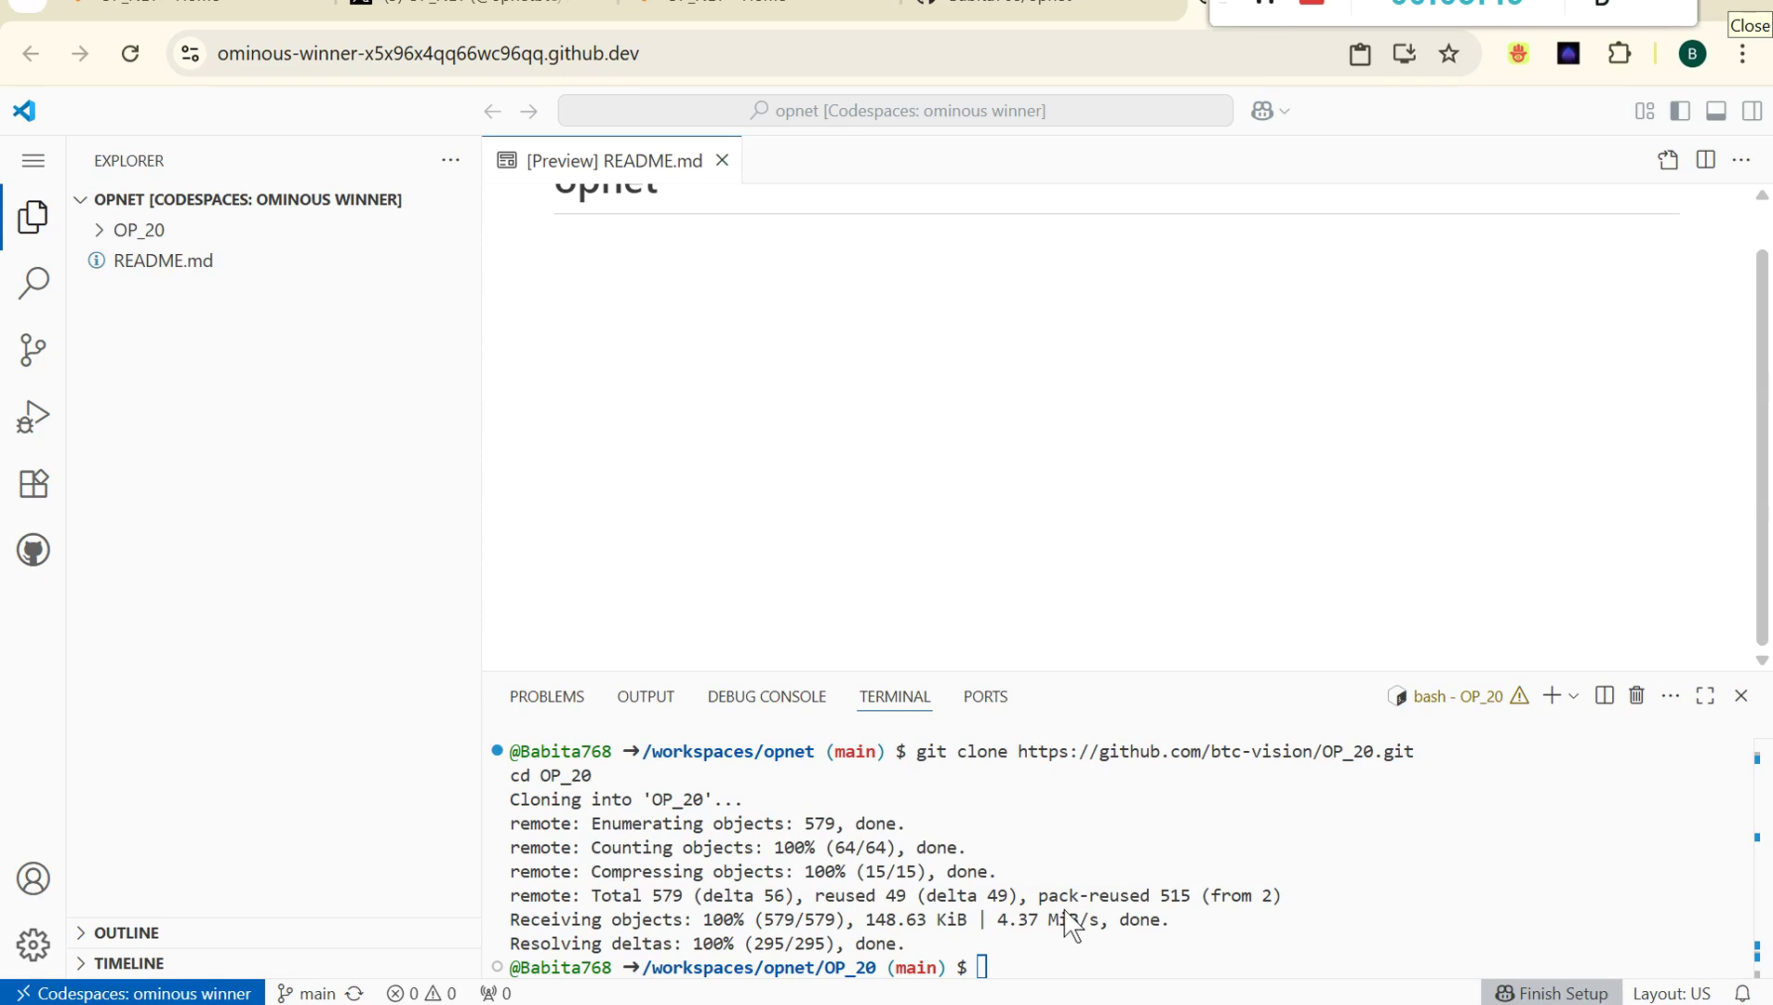
pyautogui.click(984, 960)
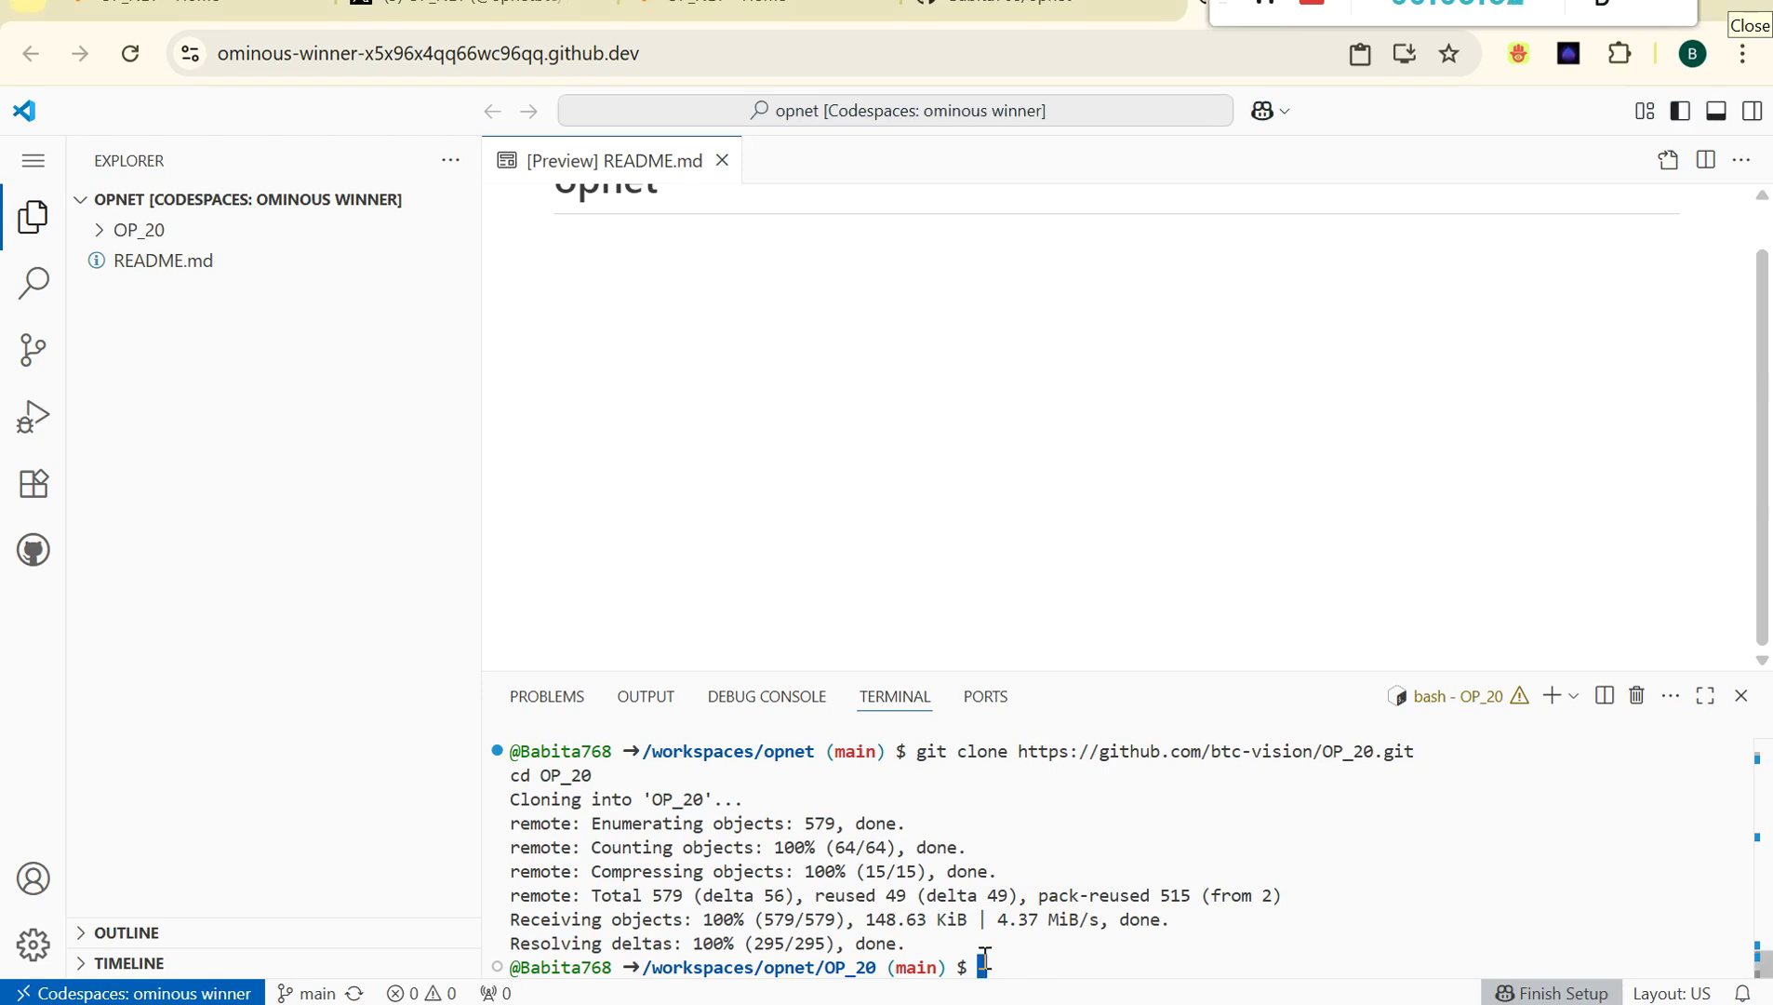
pyautogui.hotkey('ctrl', 'v')
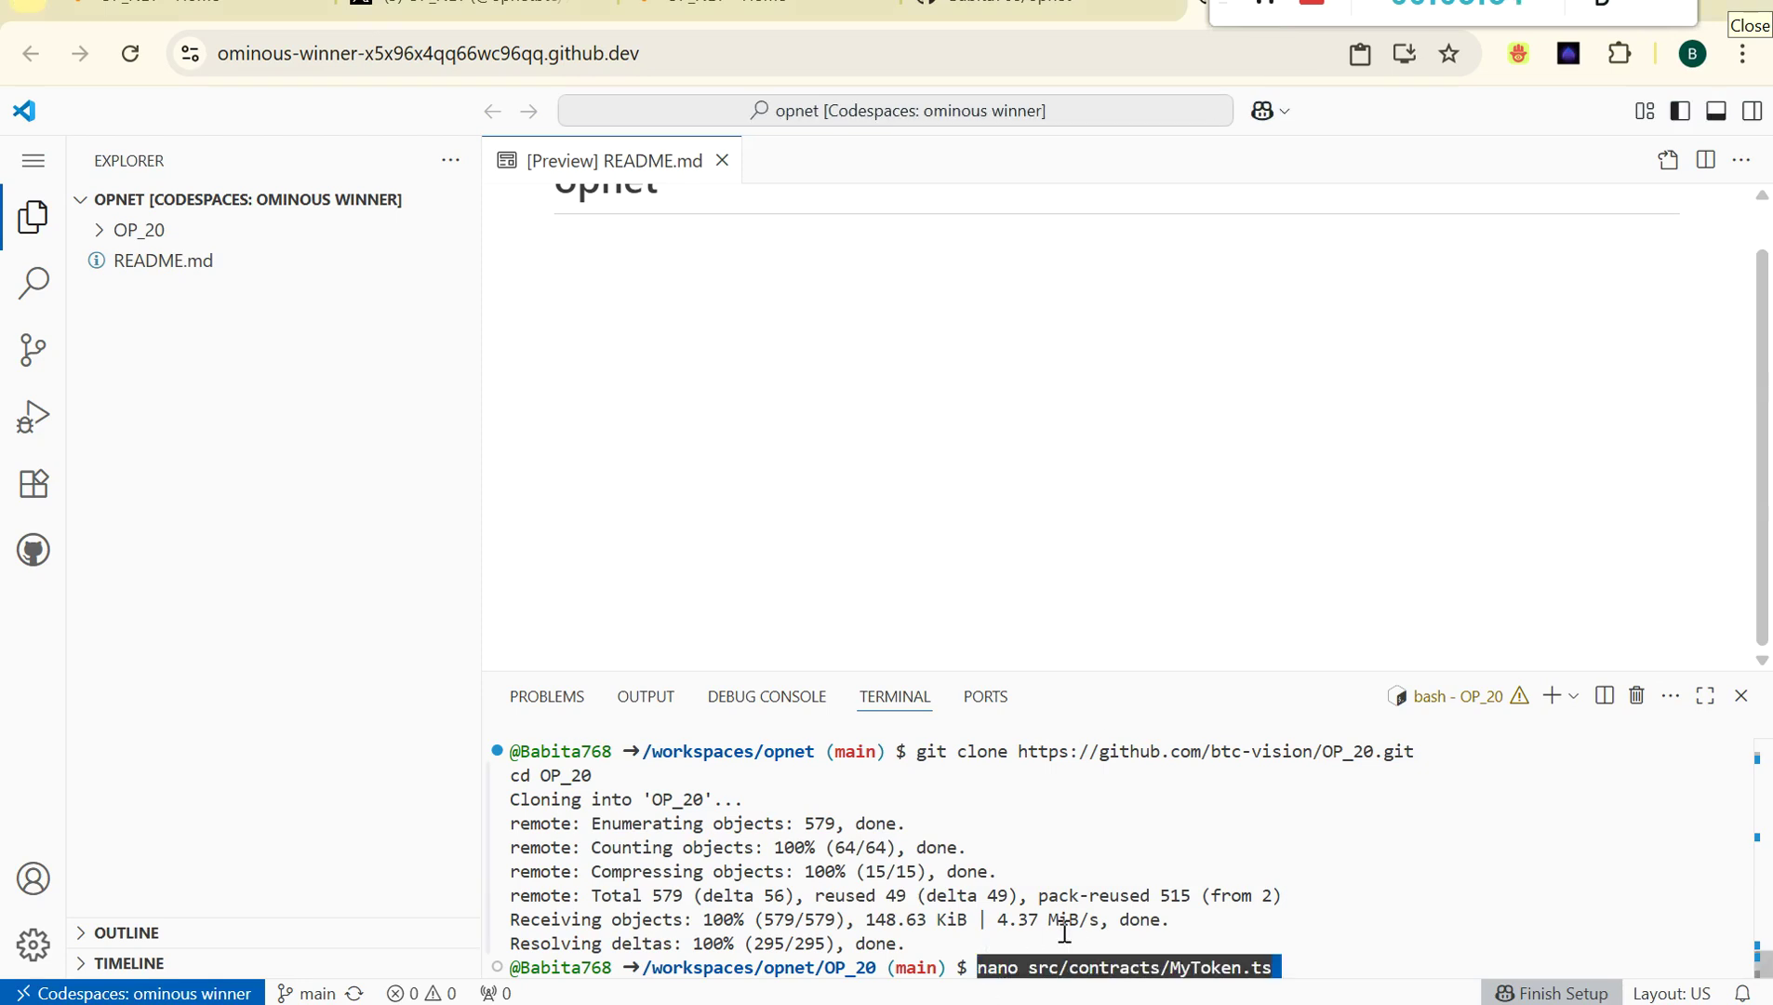
pyautogui.press('Return')
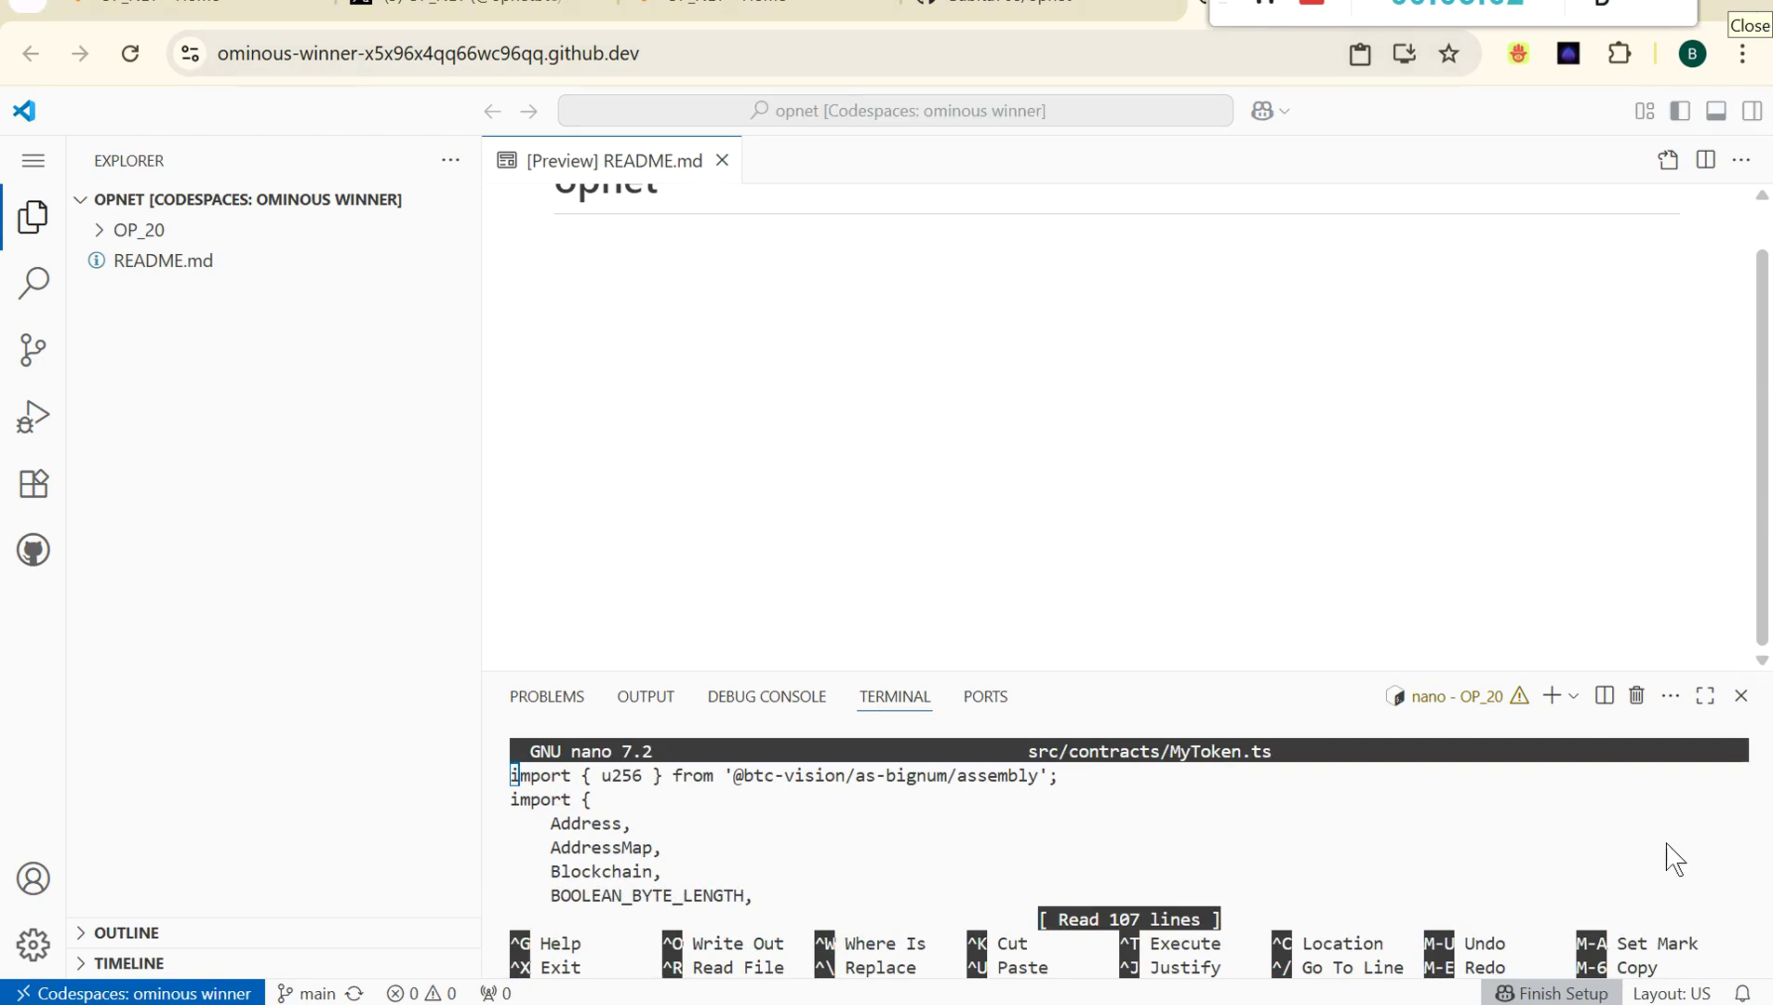
pyautogui.click(1577, 873)
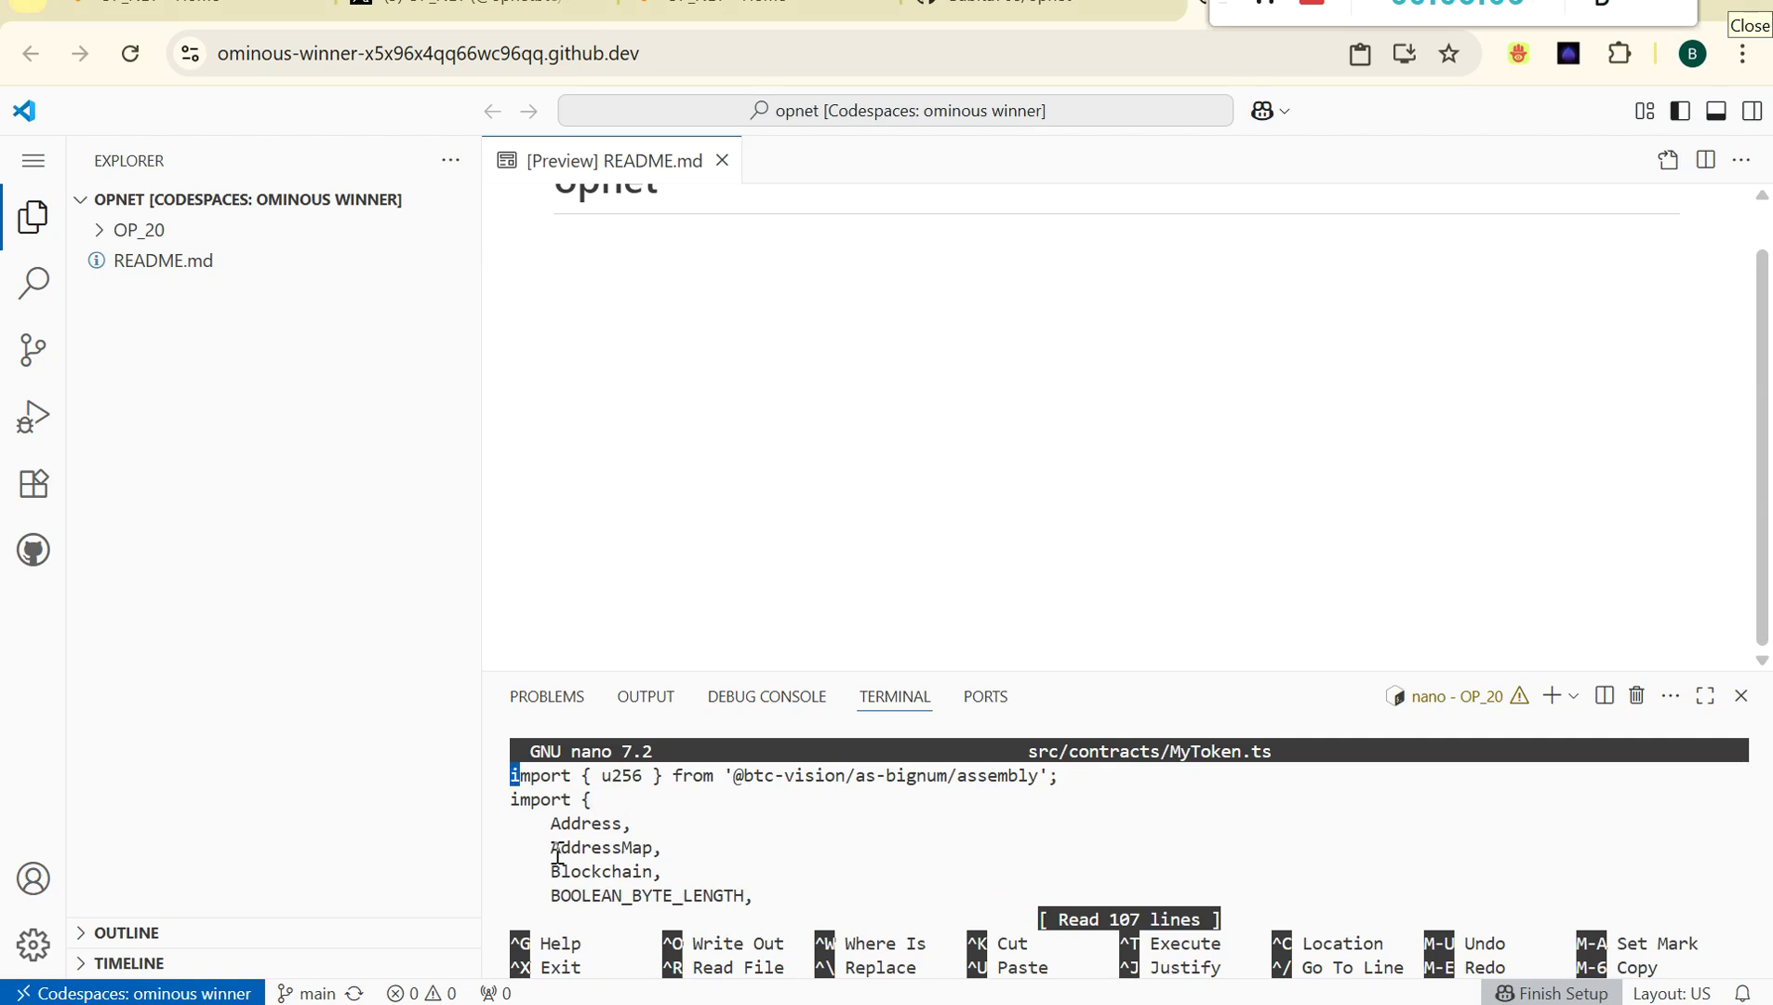
# Go down through MyToken.ts to the token name and symbol constants in the onDeployment method.
pyautogui.press('Down')
pyautogui.press('Down')
pyautogui.press('Down')
pyautogui.press('Down')
pyautogui.press('Down')
pyautogui.press('Down')
pyautogui.press('Down')
pyautogui.press('Down')
pyautogui.press('Down')
pyautogui.press('Down')
pyautogui.press('Down')
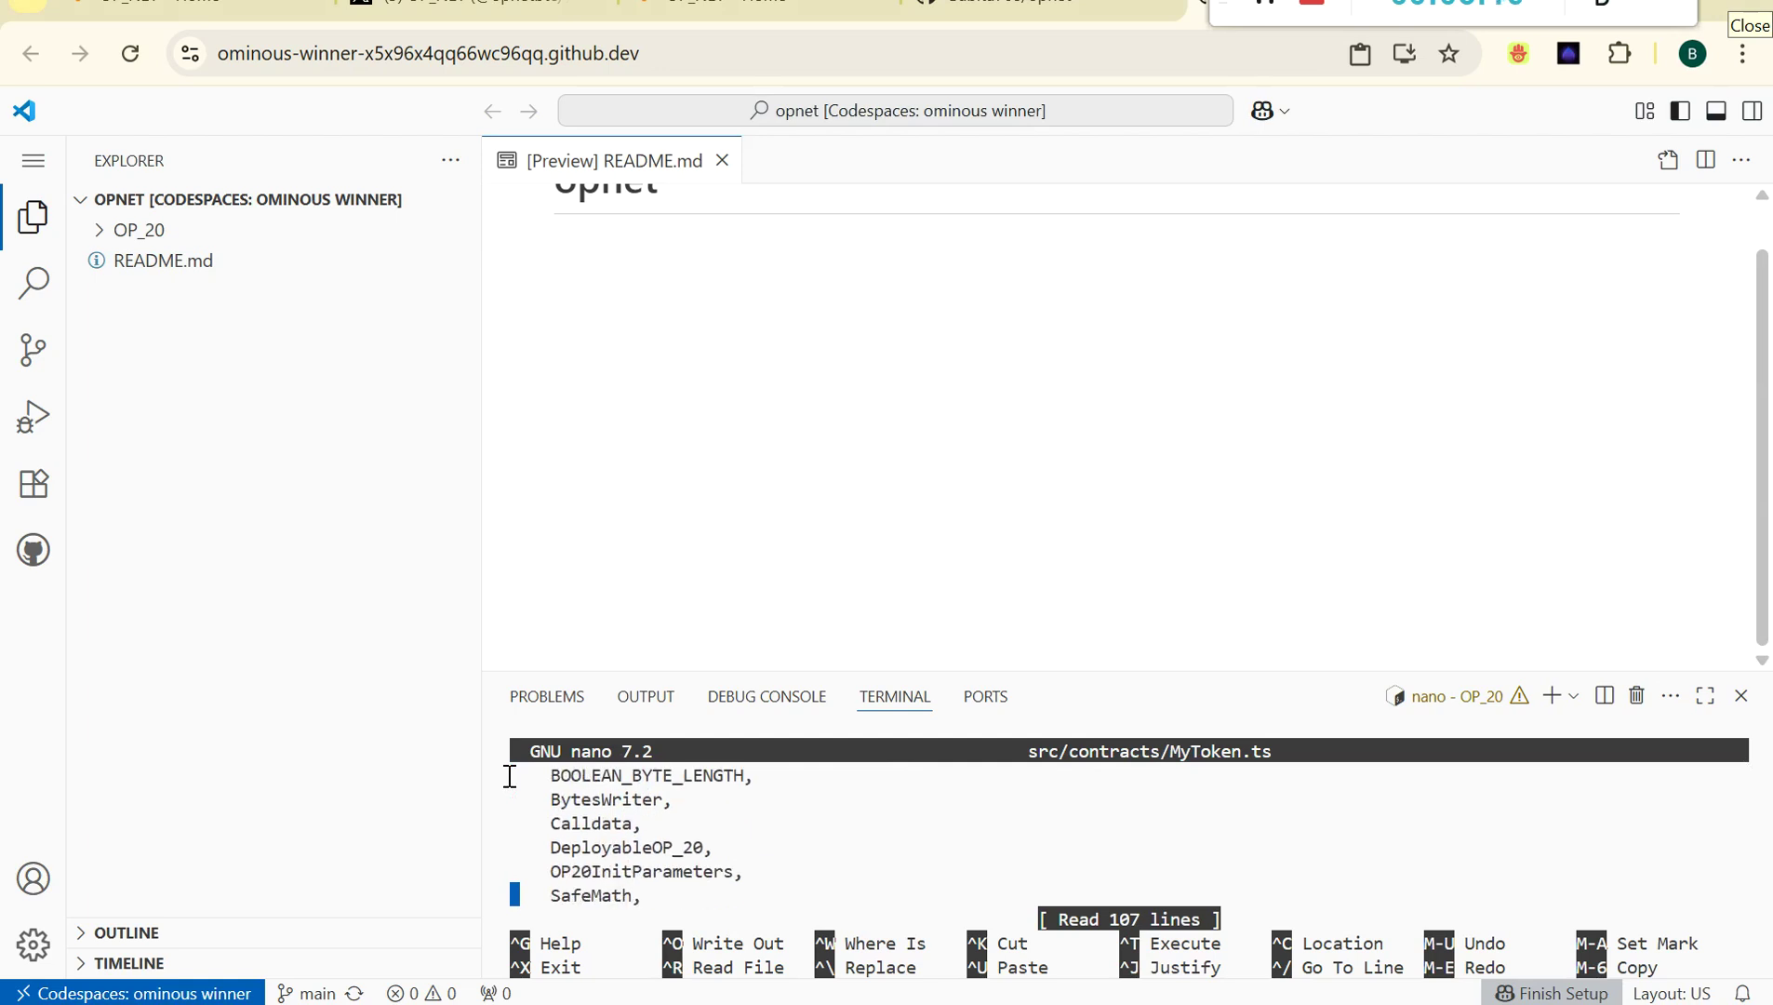
pyautogui.press('Down')
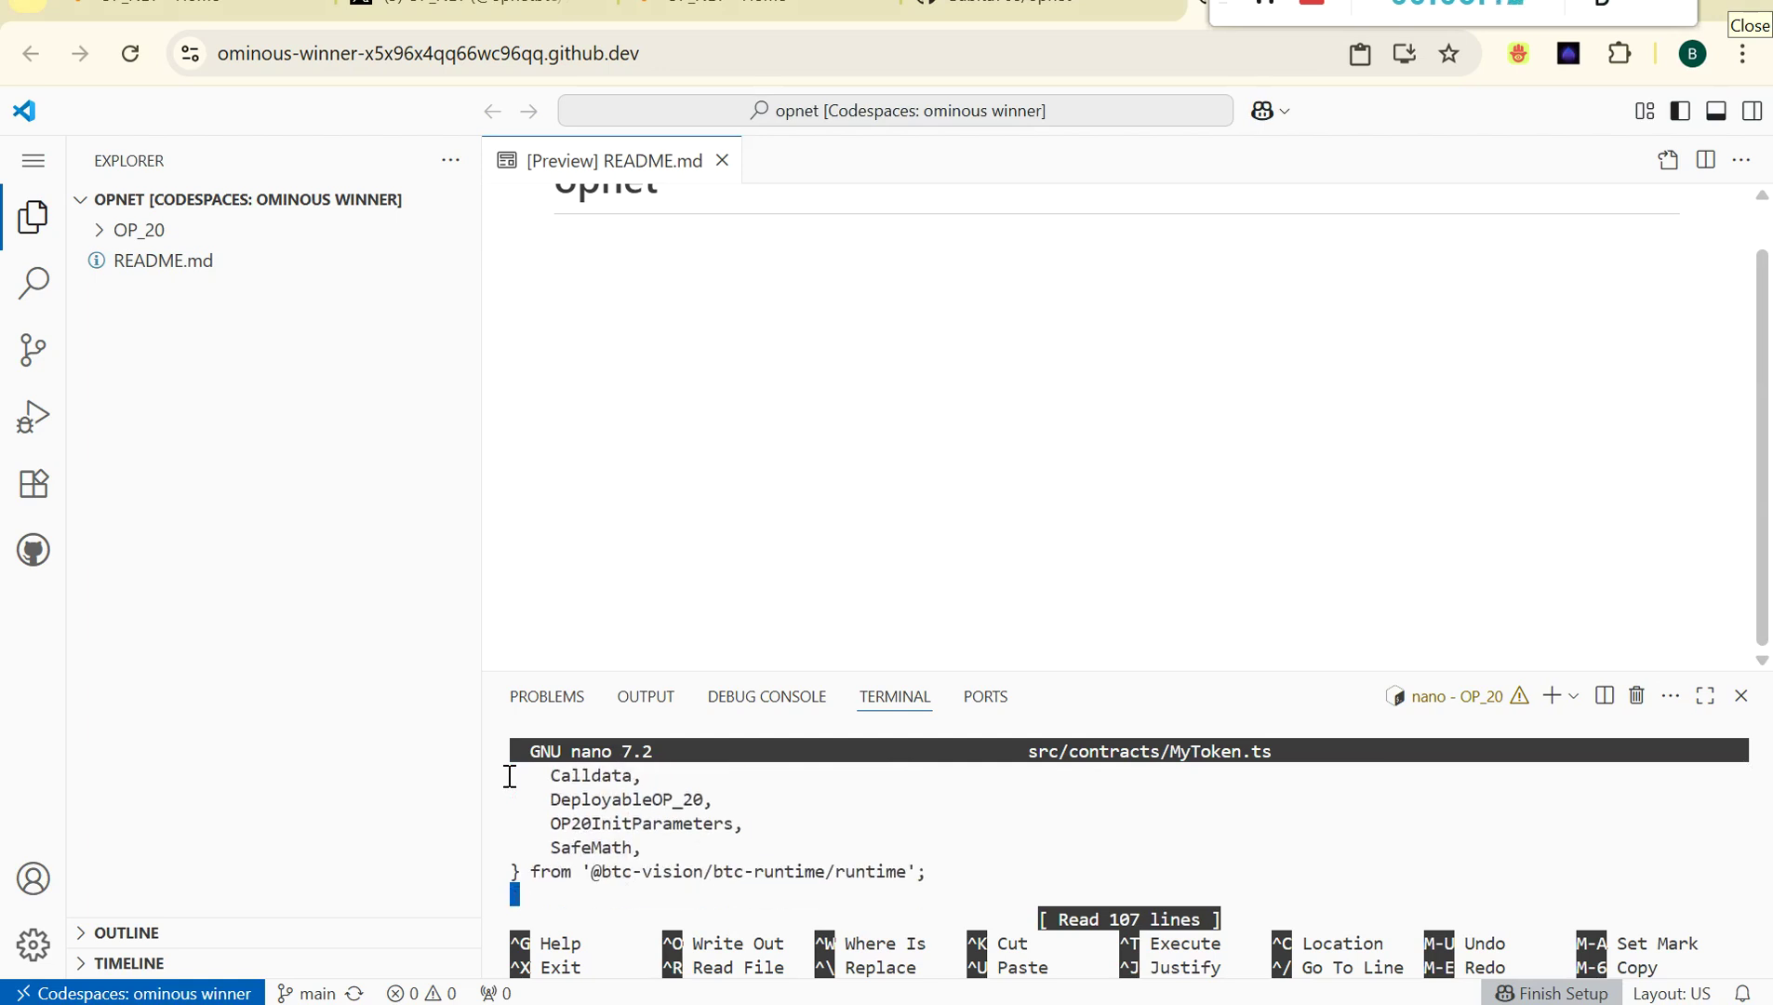
pyautogui.press('Down')
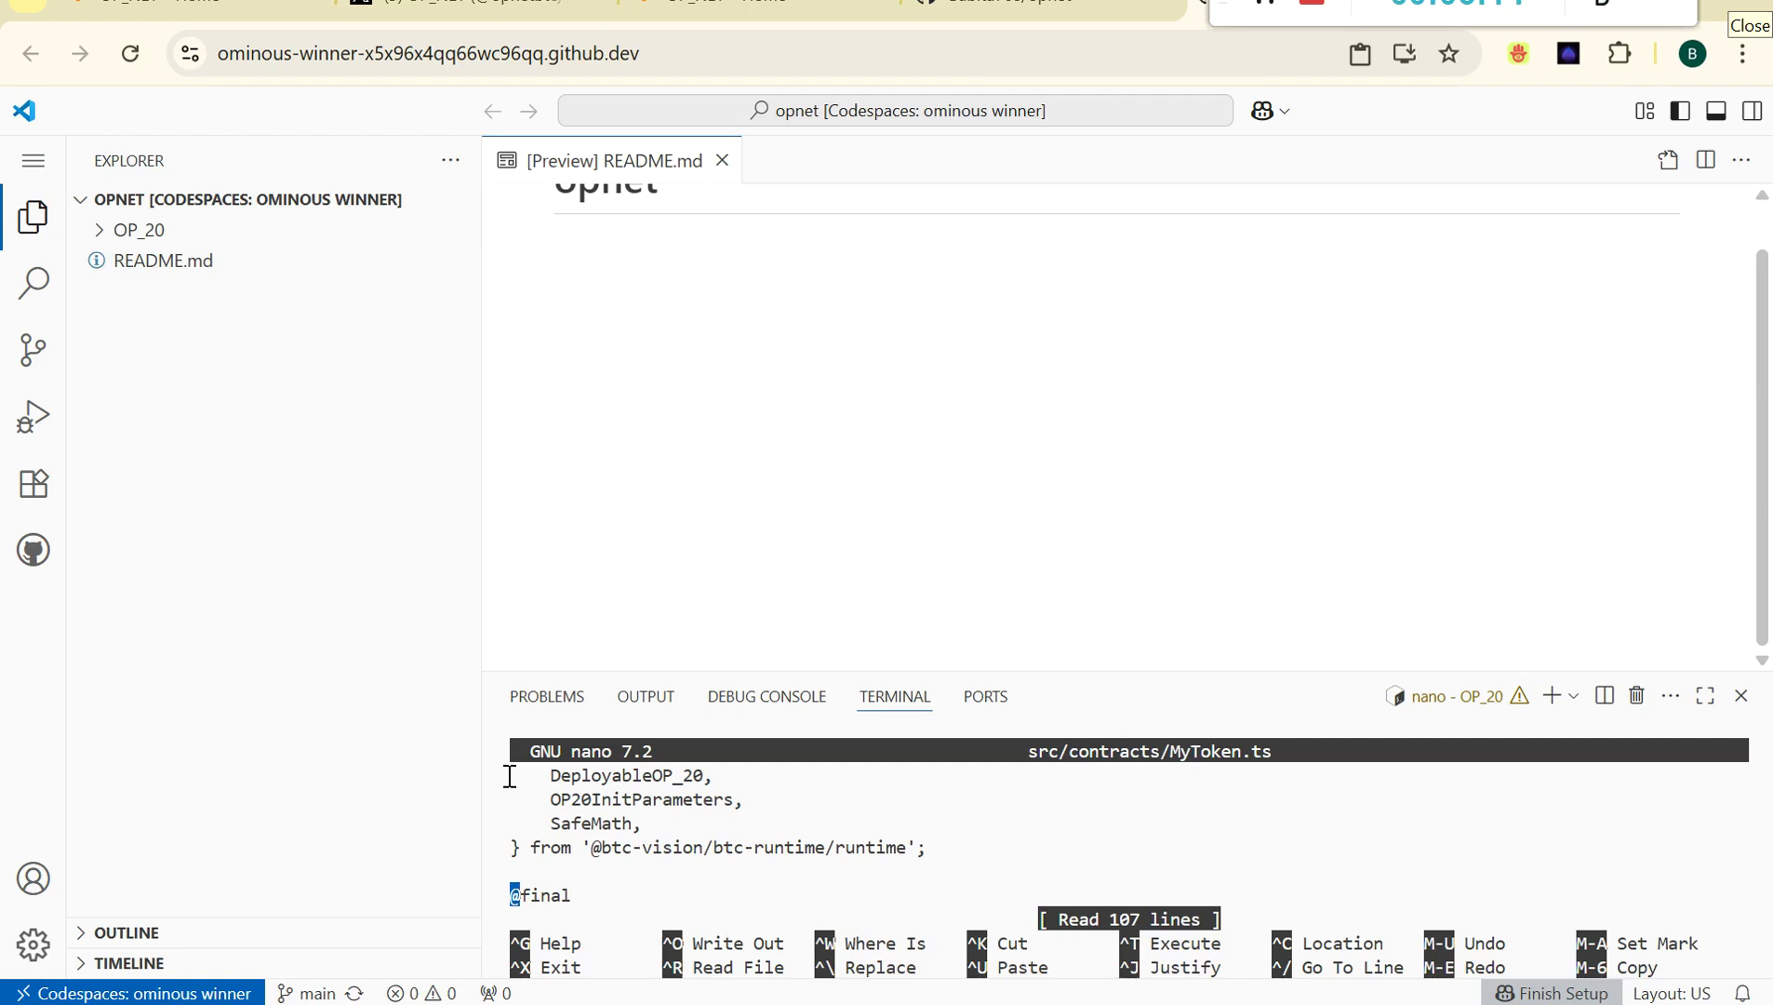
pyautogui.press('Down')
pyautogui.press('Down')
pyautogui.press('Down')
pyautogui.press('Down')
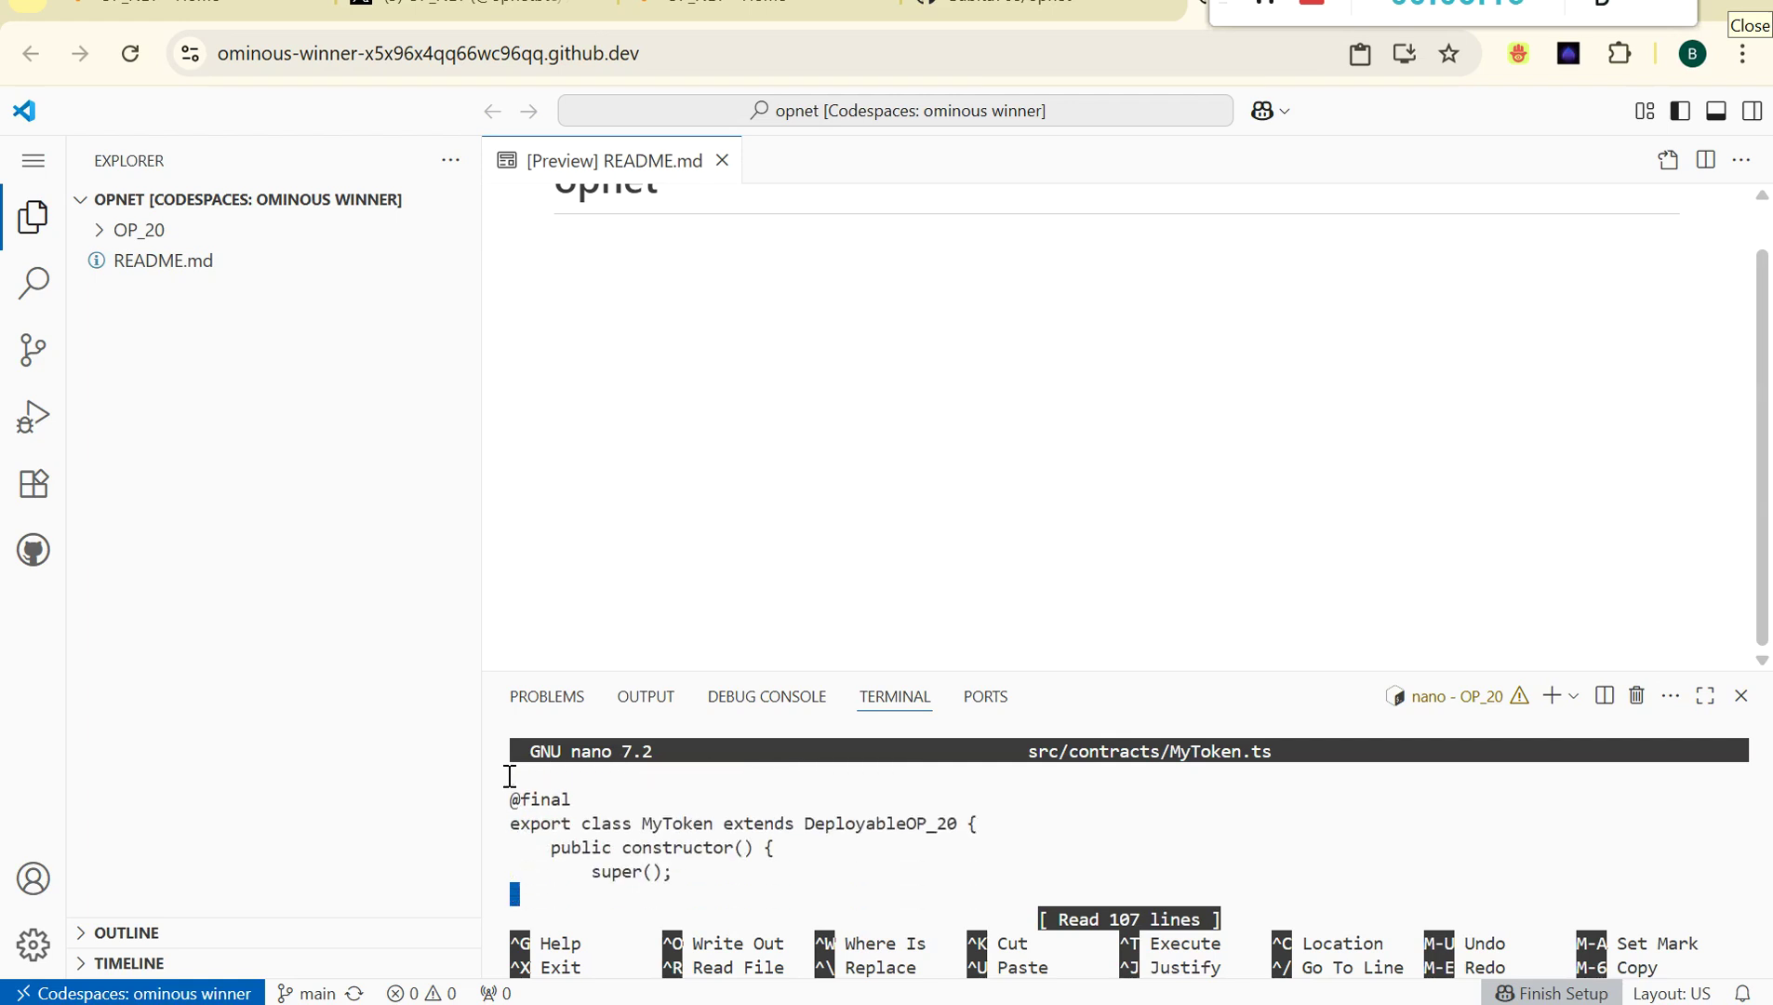
pyautogui.press('Down')
pyautogui.press('Down')
pyautogui.press('Down')
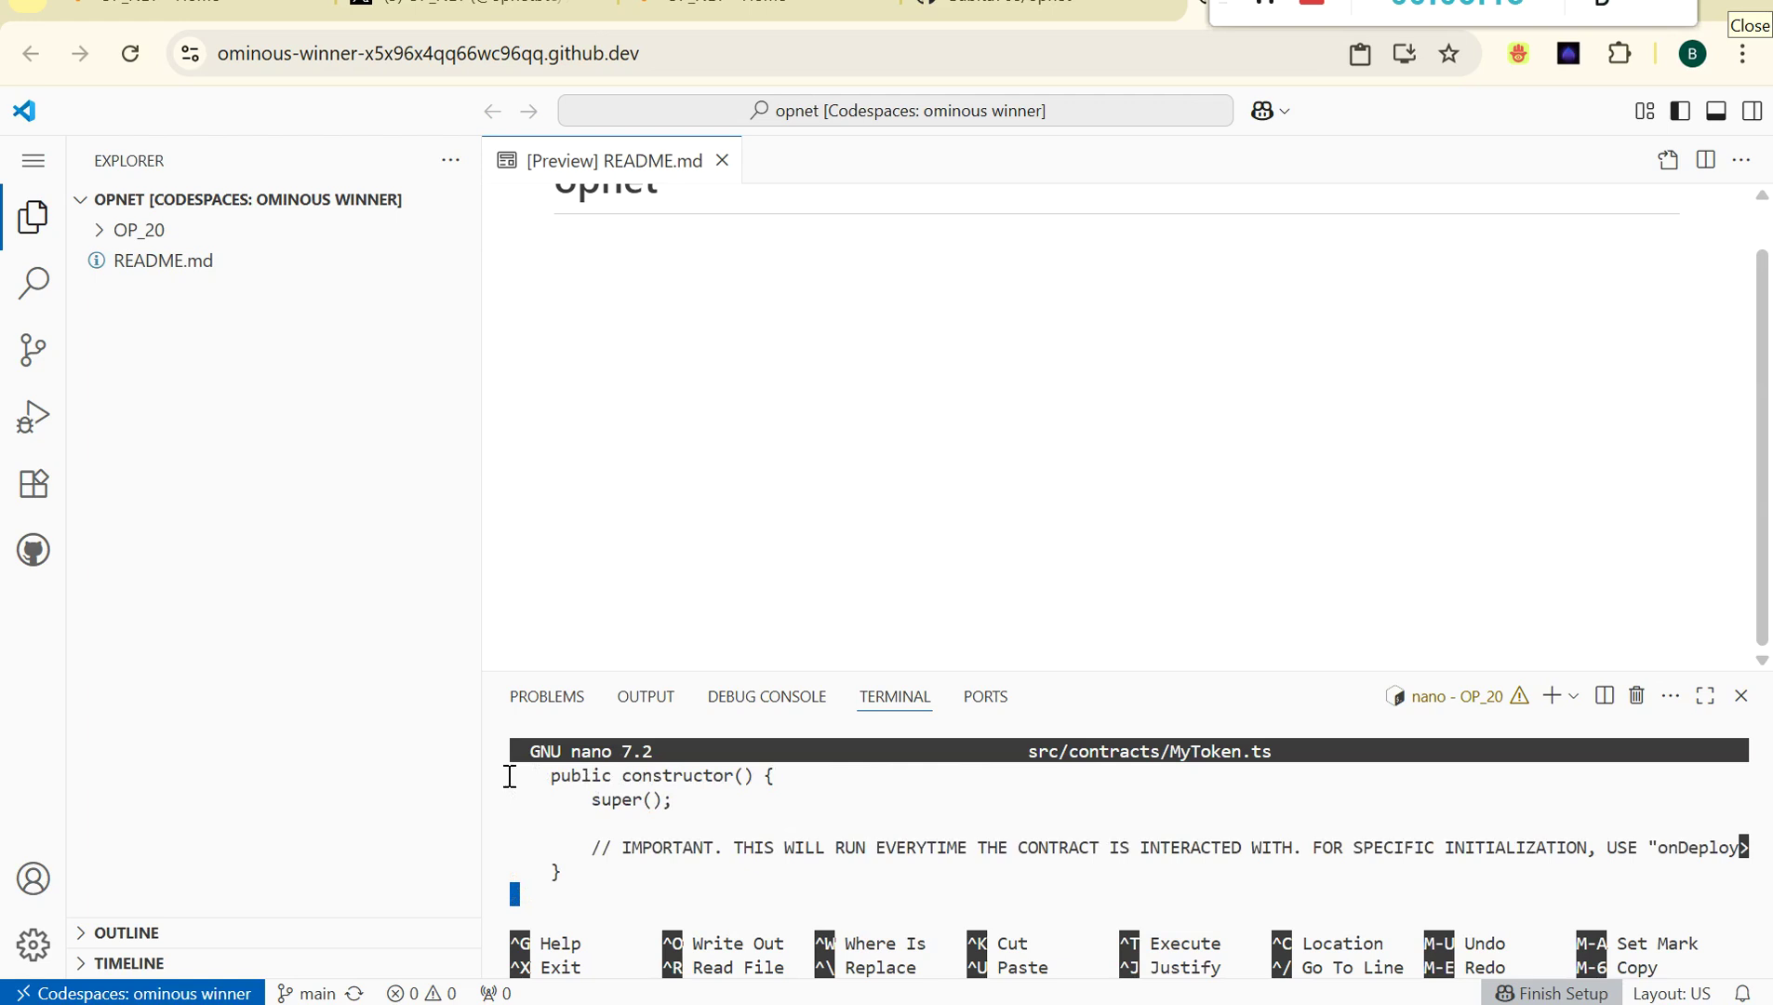
pyautogui.press('Down')
pyautogui.press('Down')
pyautogui.press('Down')
pyautogui.press('Down')
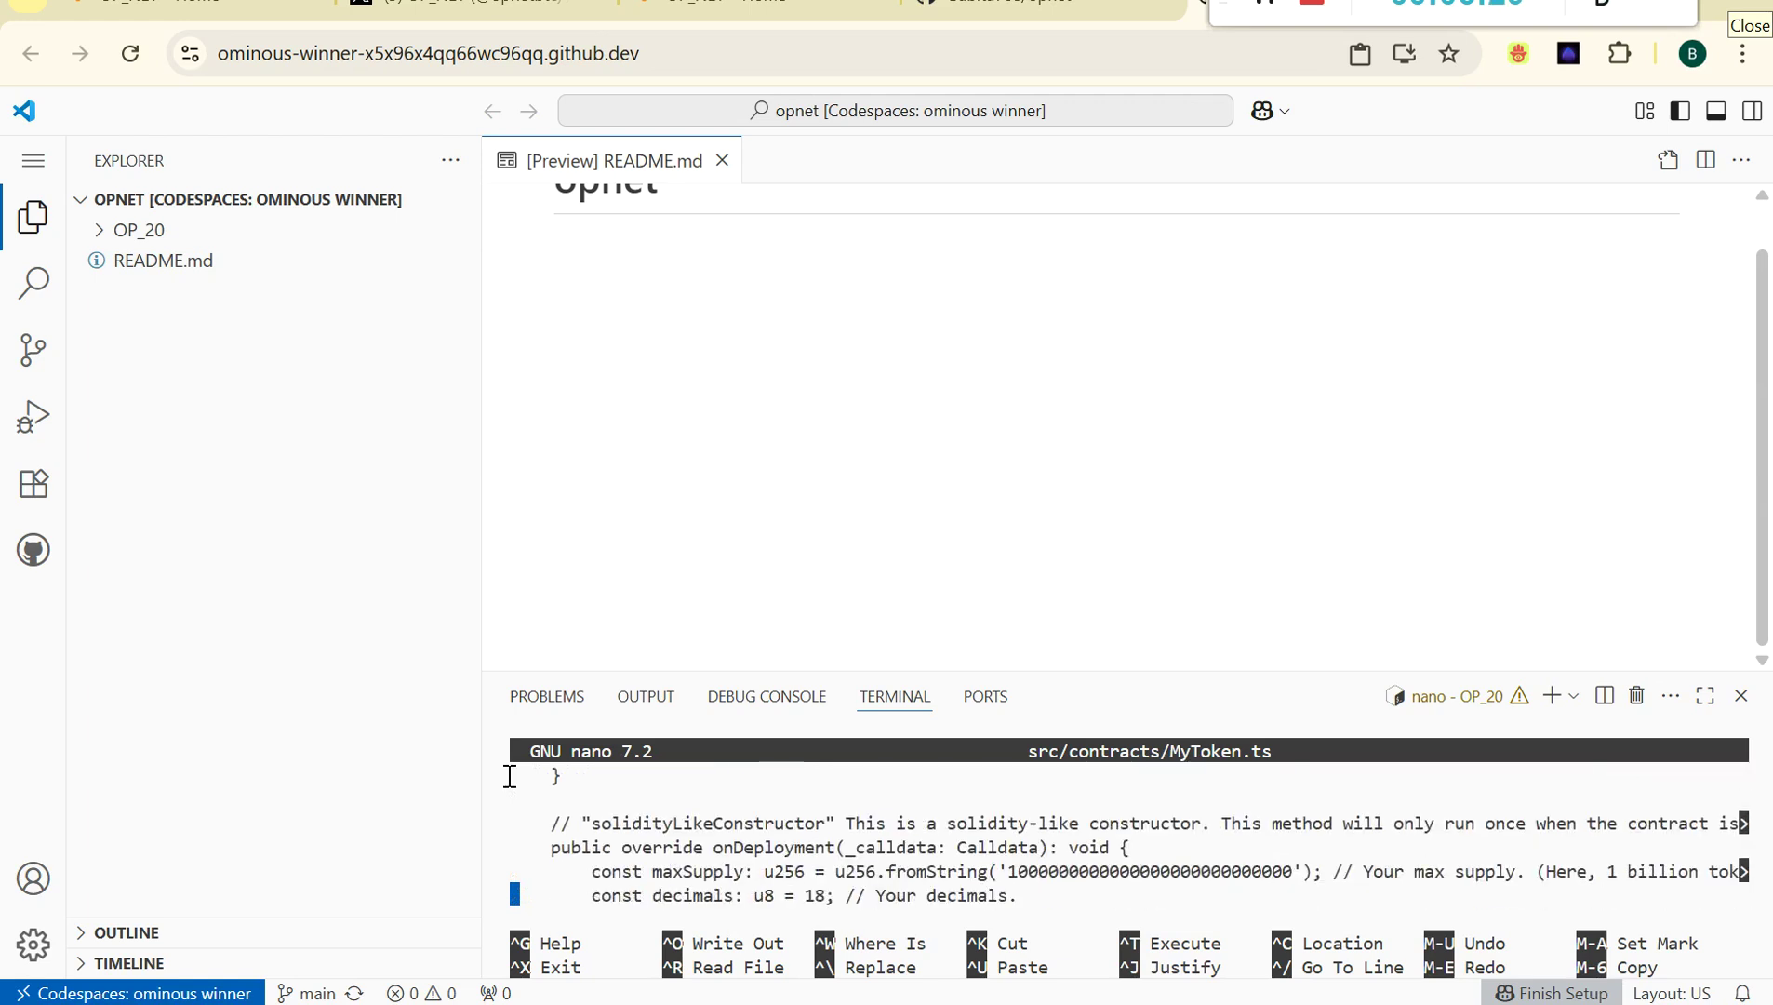
pyautogui.press('Down')
pyautogui.press('Down')
pyautogui.press('Down')
pyautogui.press('Down')
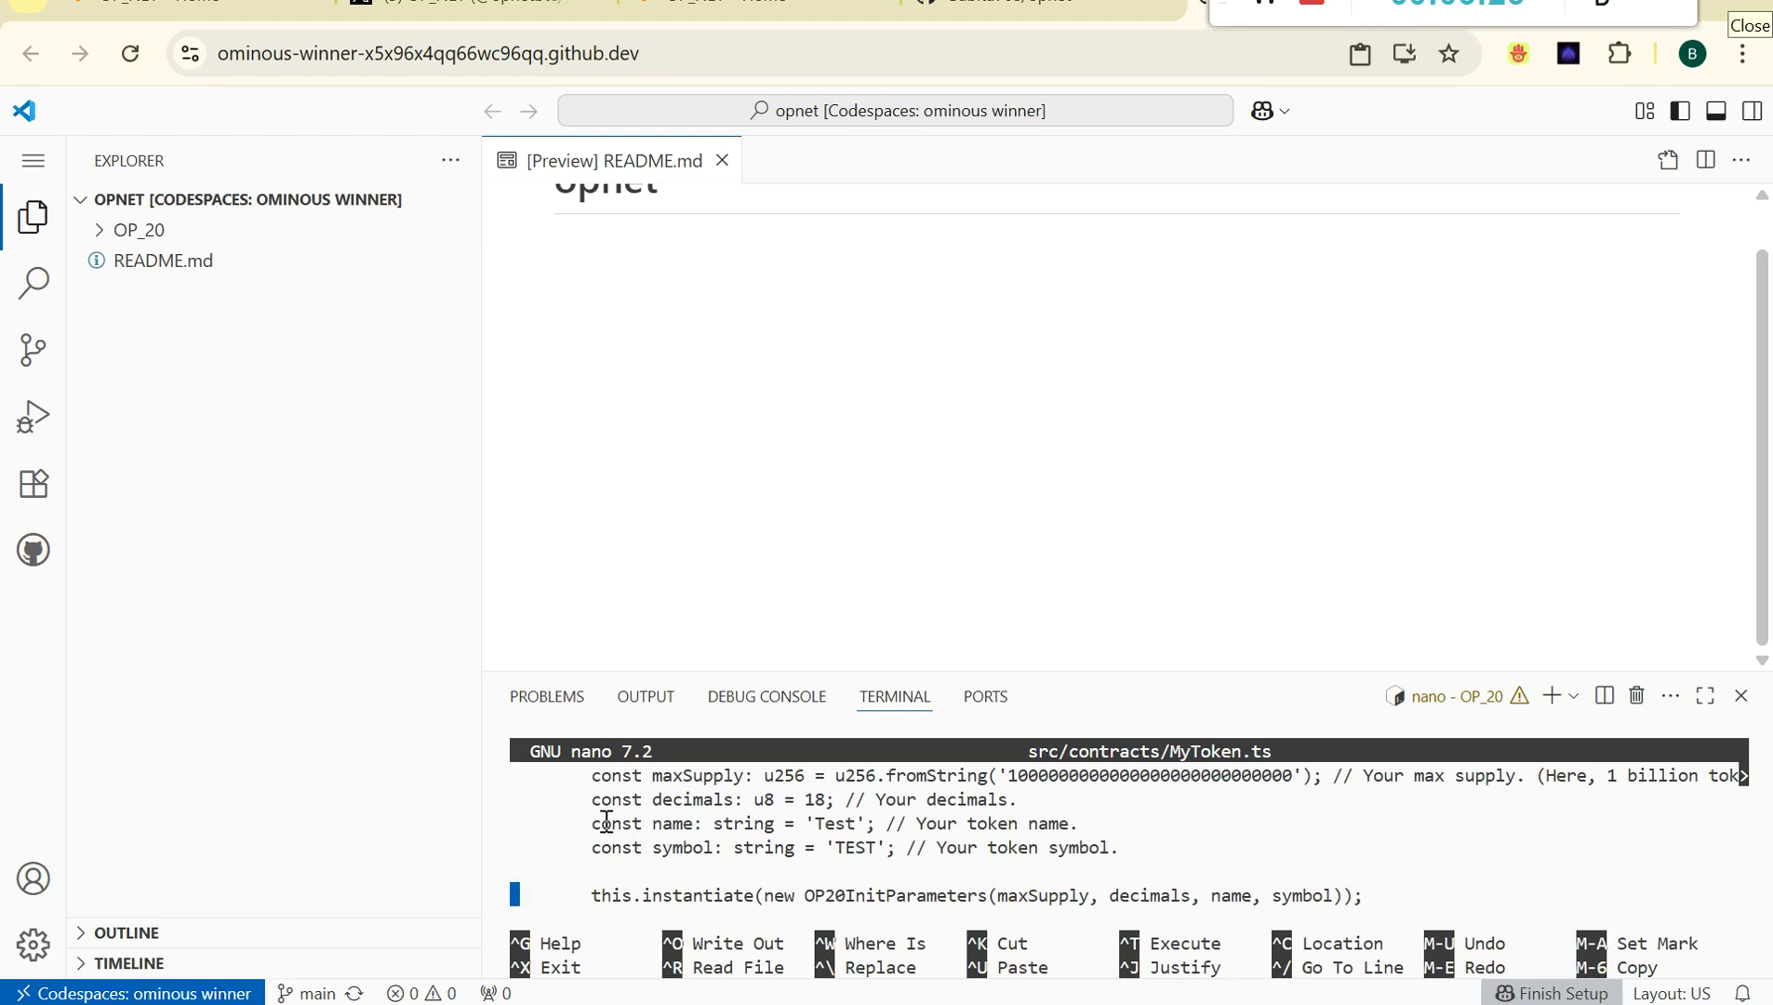
# Replace the token name string in MyToken.ts with a first name followed by the word Token.
pyautogui.moveTo(785, 823); pyautogui.dragTo(988, 818)
pyautogui.click(879, 860)
pyautogui.rightClick(609, 893)
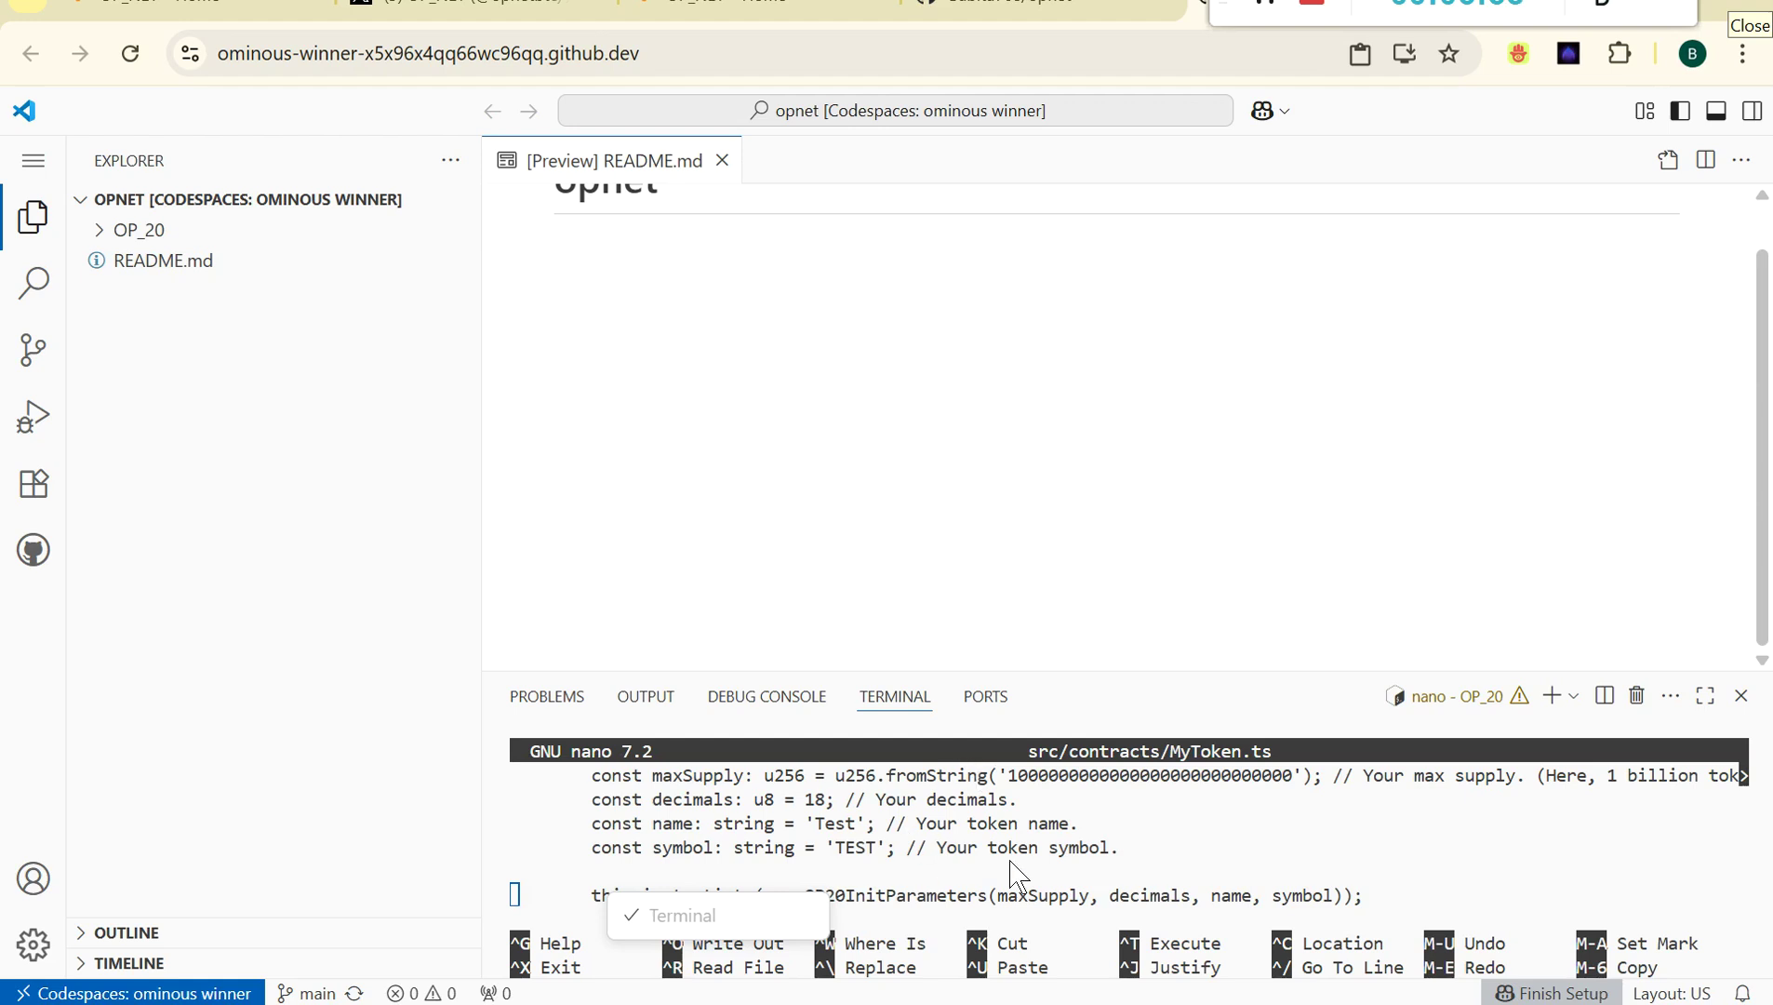
pyautogui.click(920, 860)
pyautogui.hotkey('ctrl', '+')
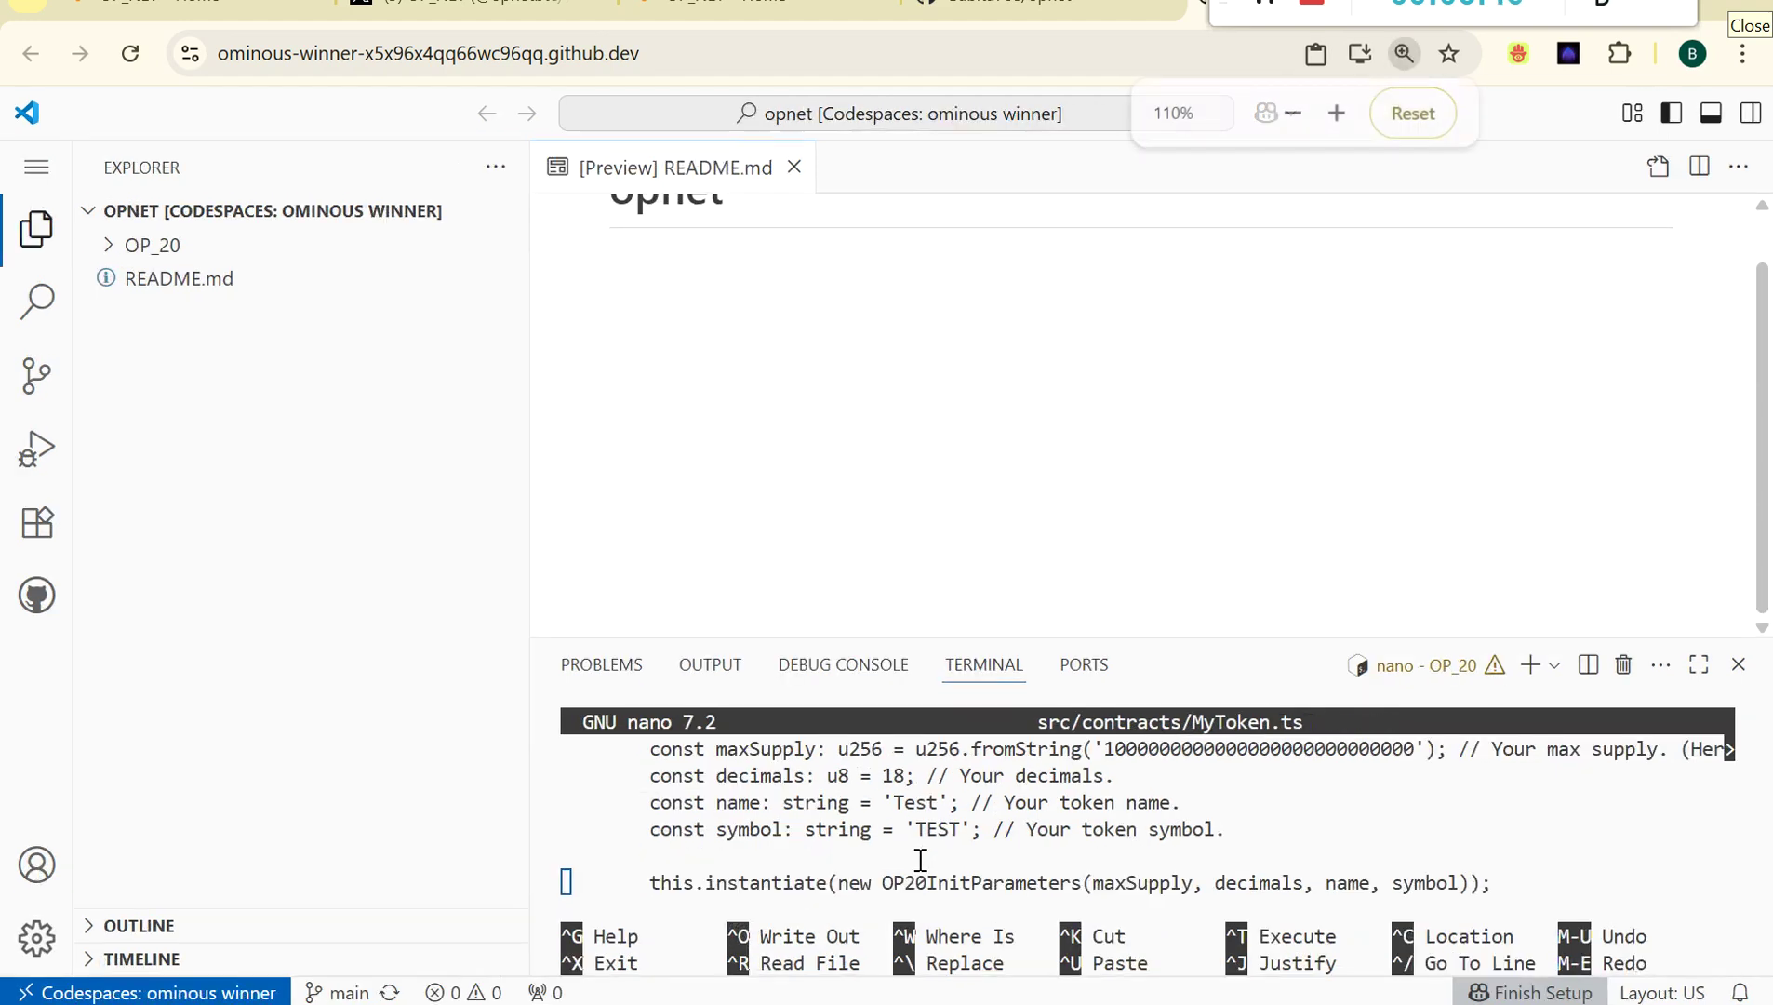
pyautogui.hotkey('ctrl', '+')
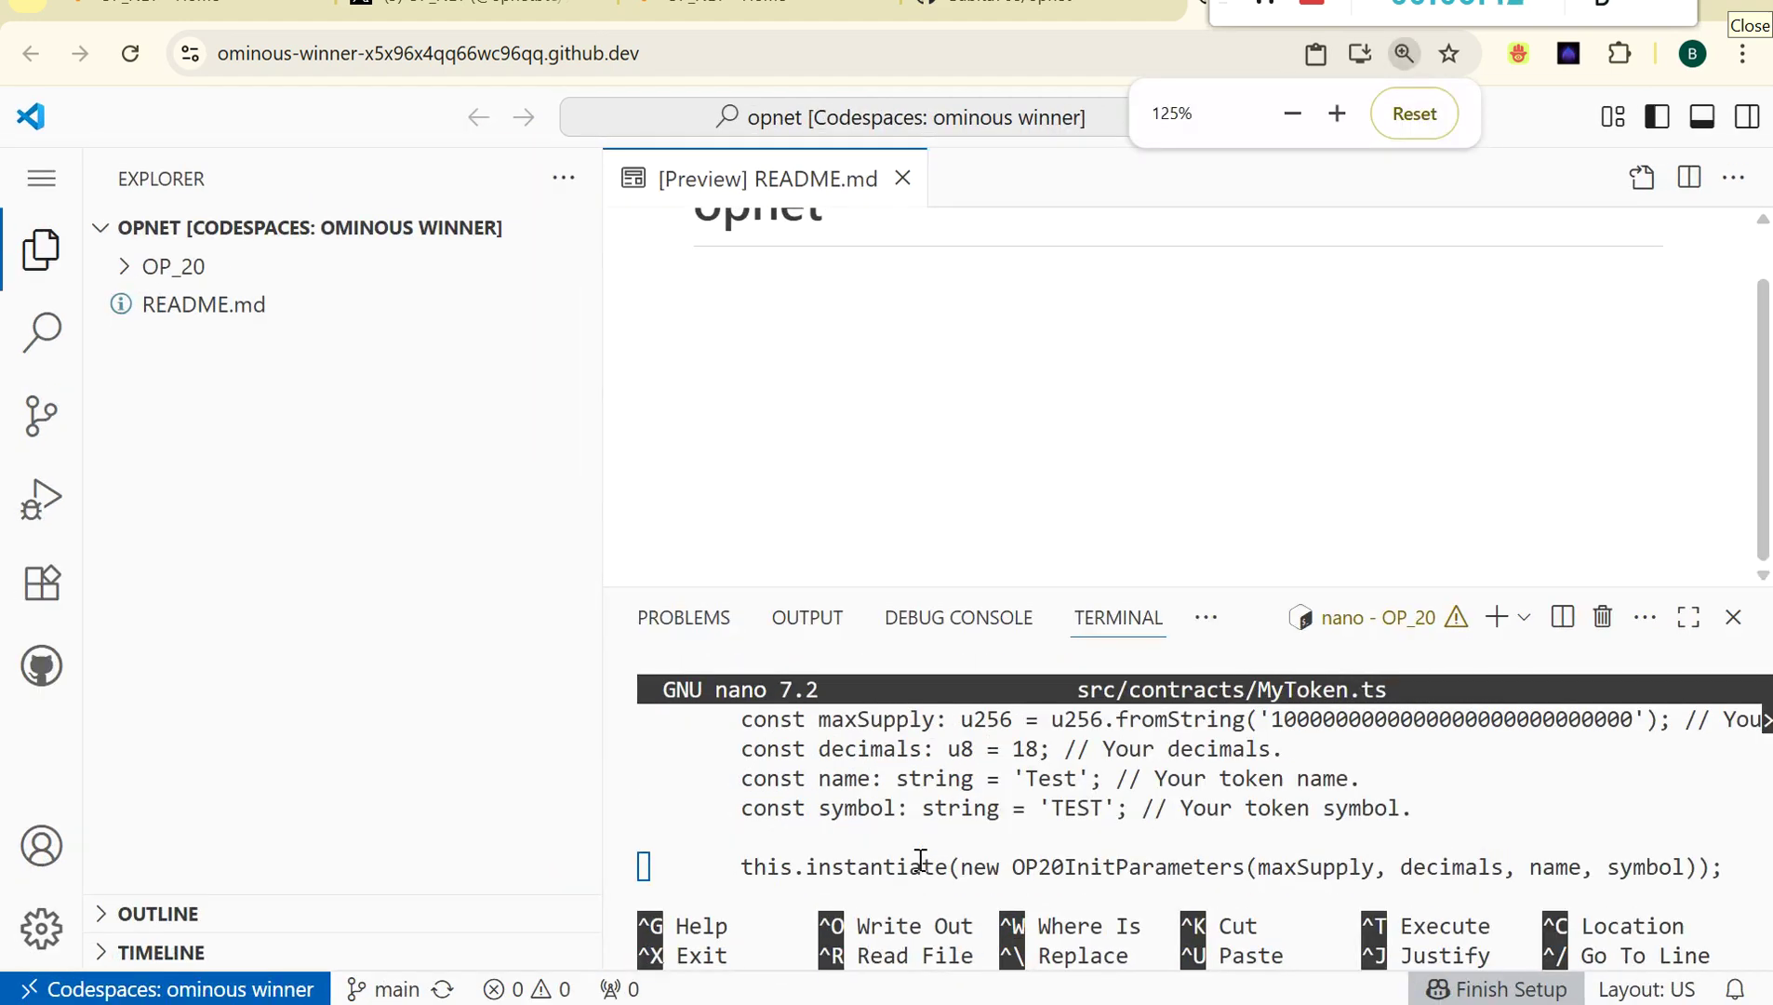
pyautogui.hotkey('ctrl', '+')
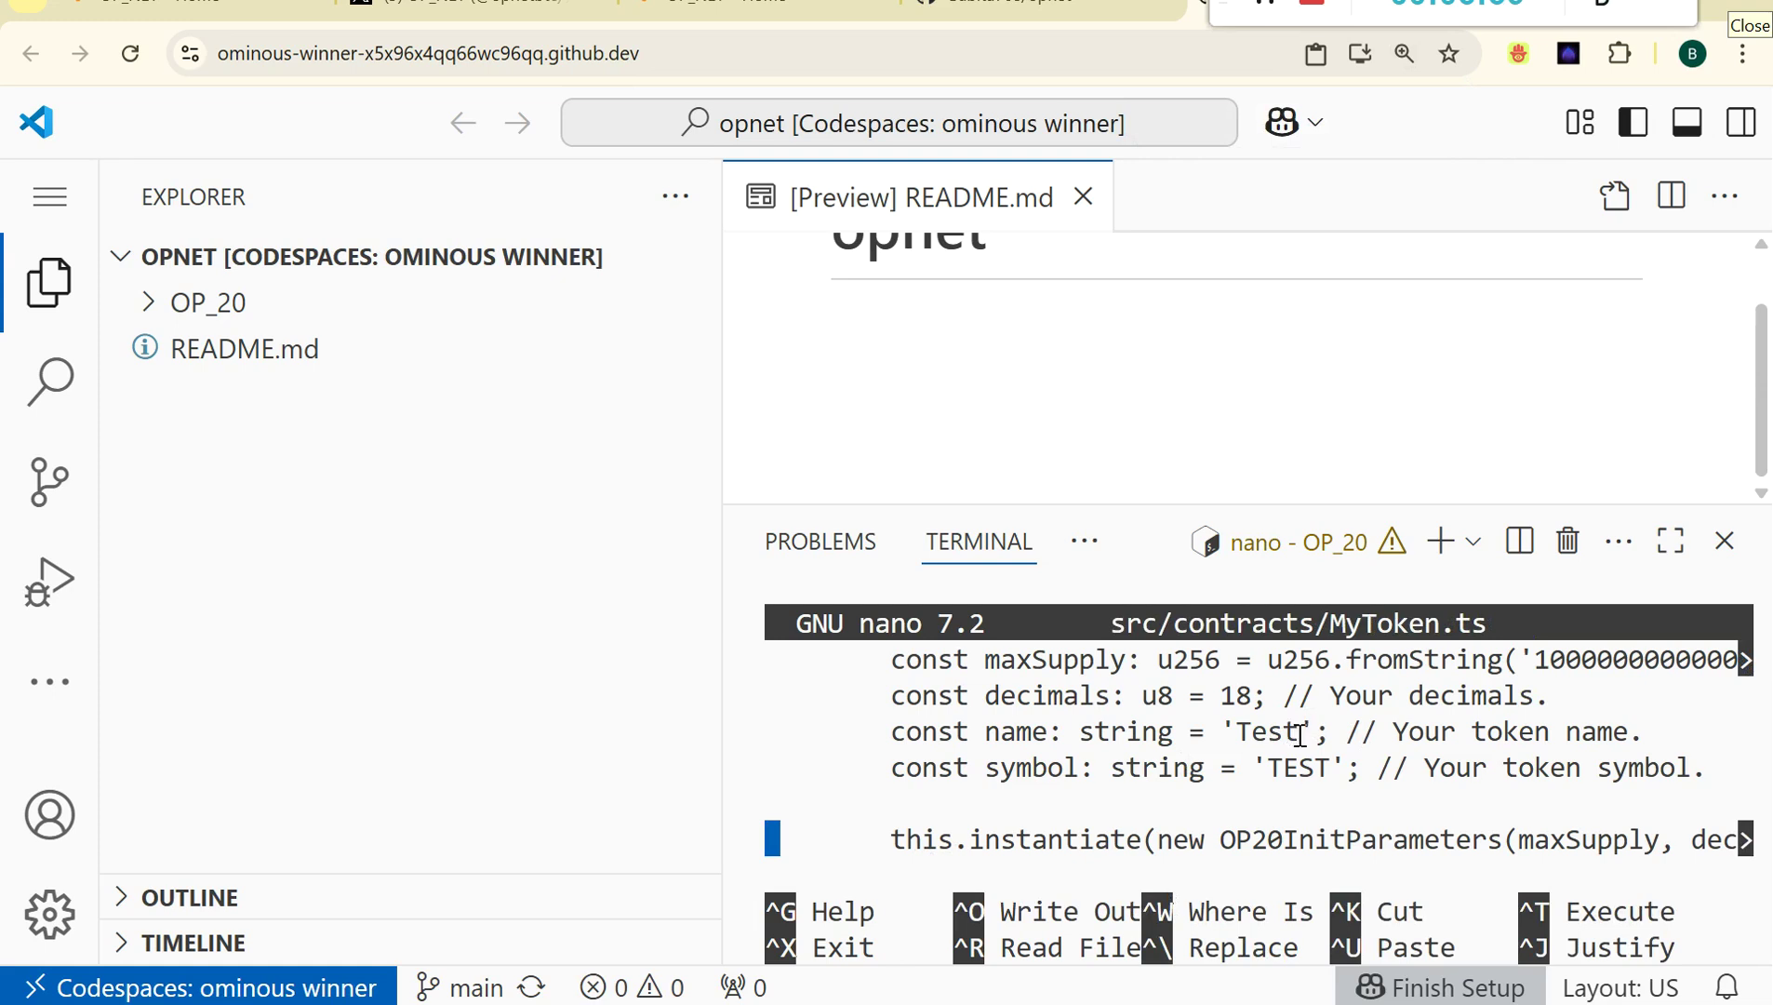
pyautogui.moveTo(1241, 731); pyautogui.dragTo(1295, 731)
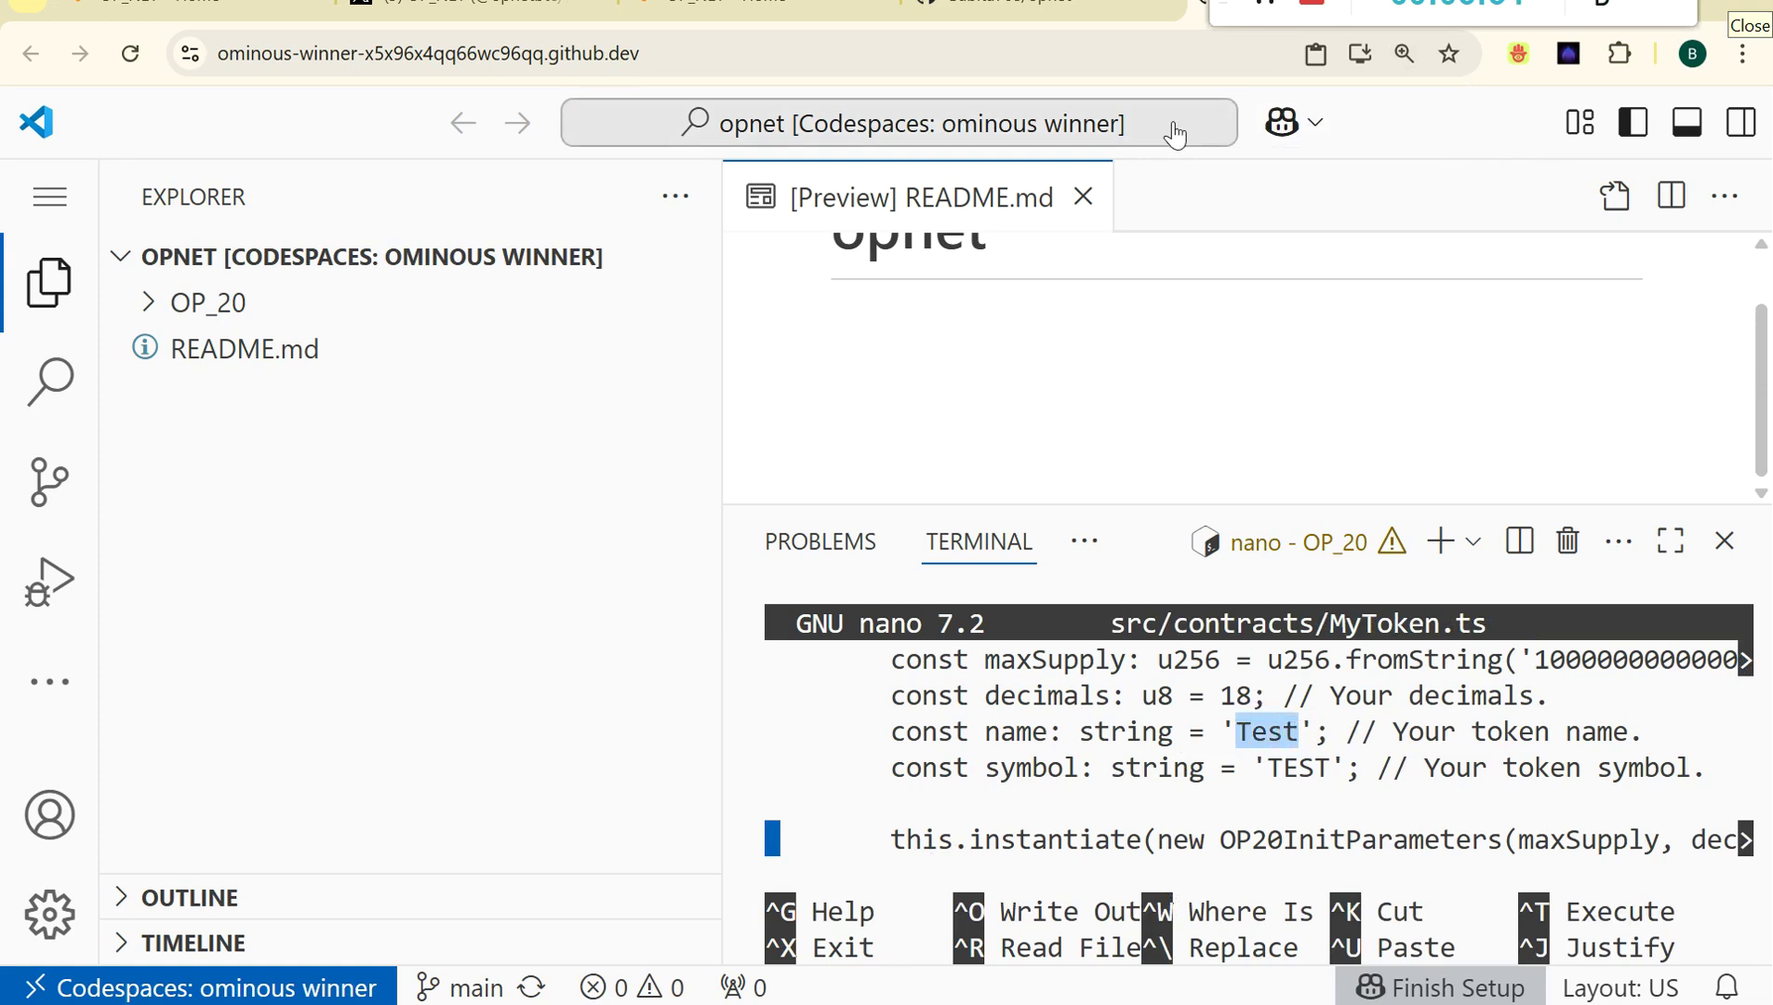
pyautogui.click(1267, 732)
pyautogui.press('Delete')
pyautogui.press('Delete')
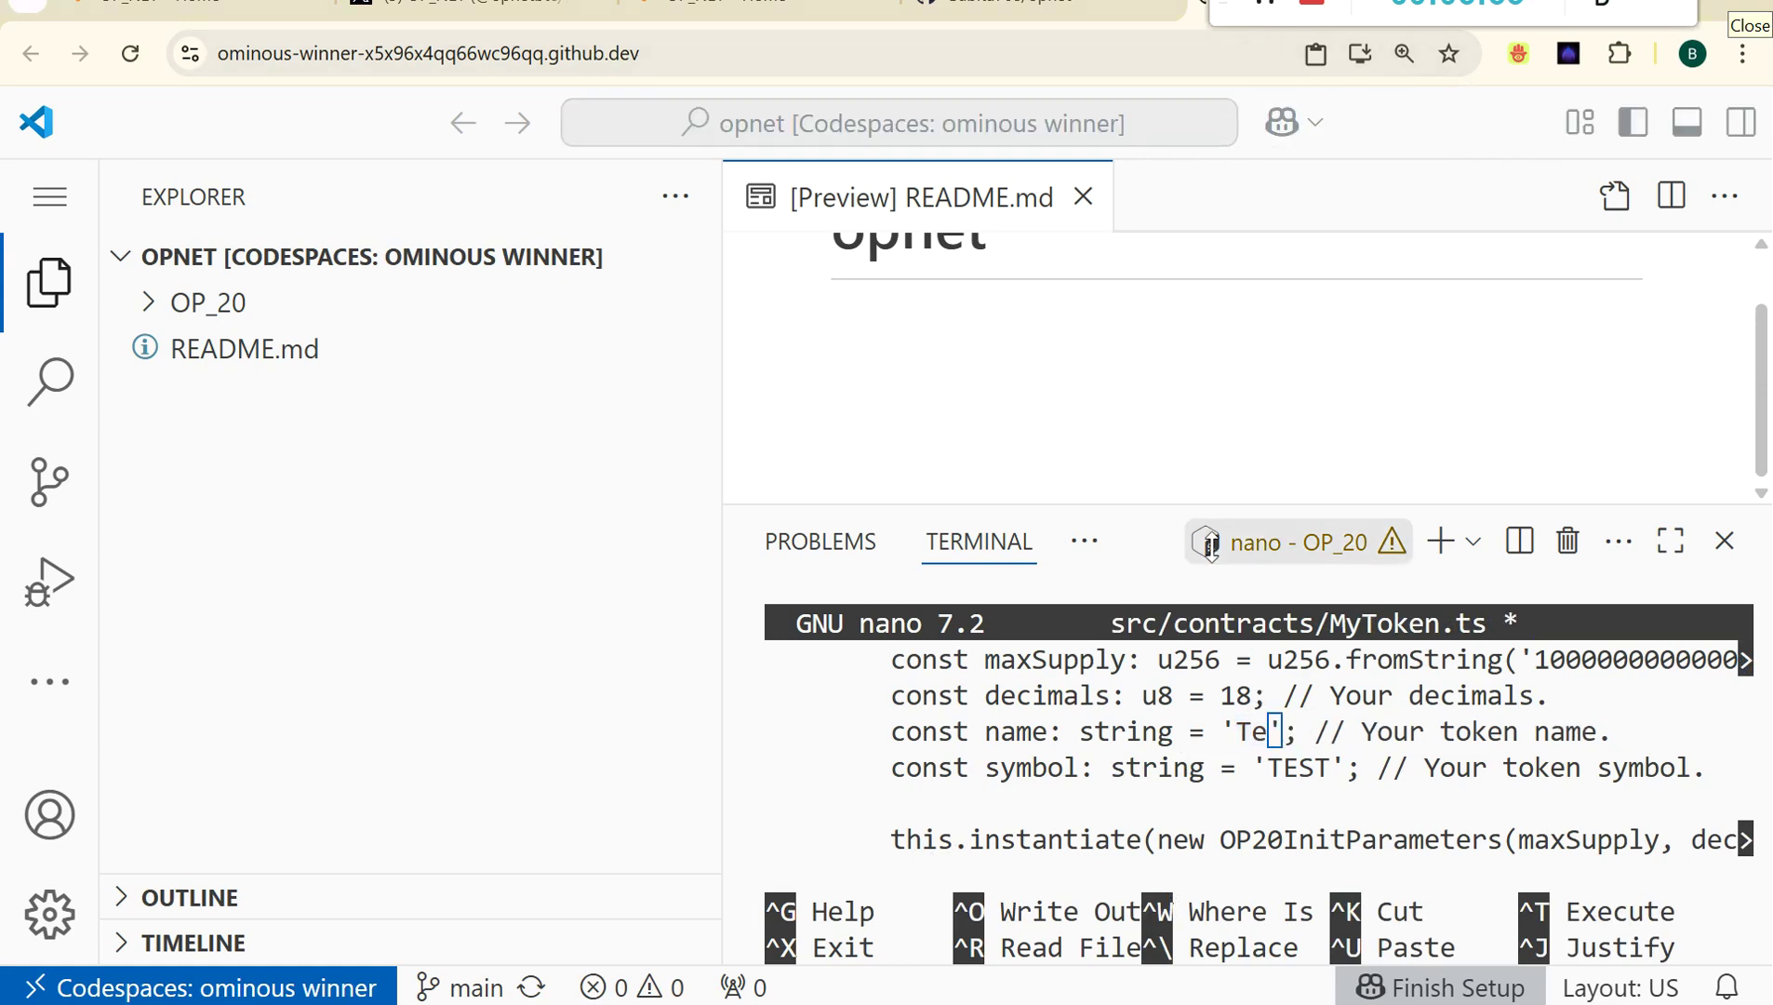
pyautogui.click(1270, 733)
pyautogui.press('BackSpace')
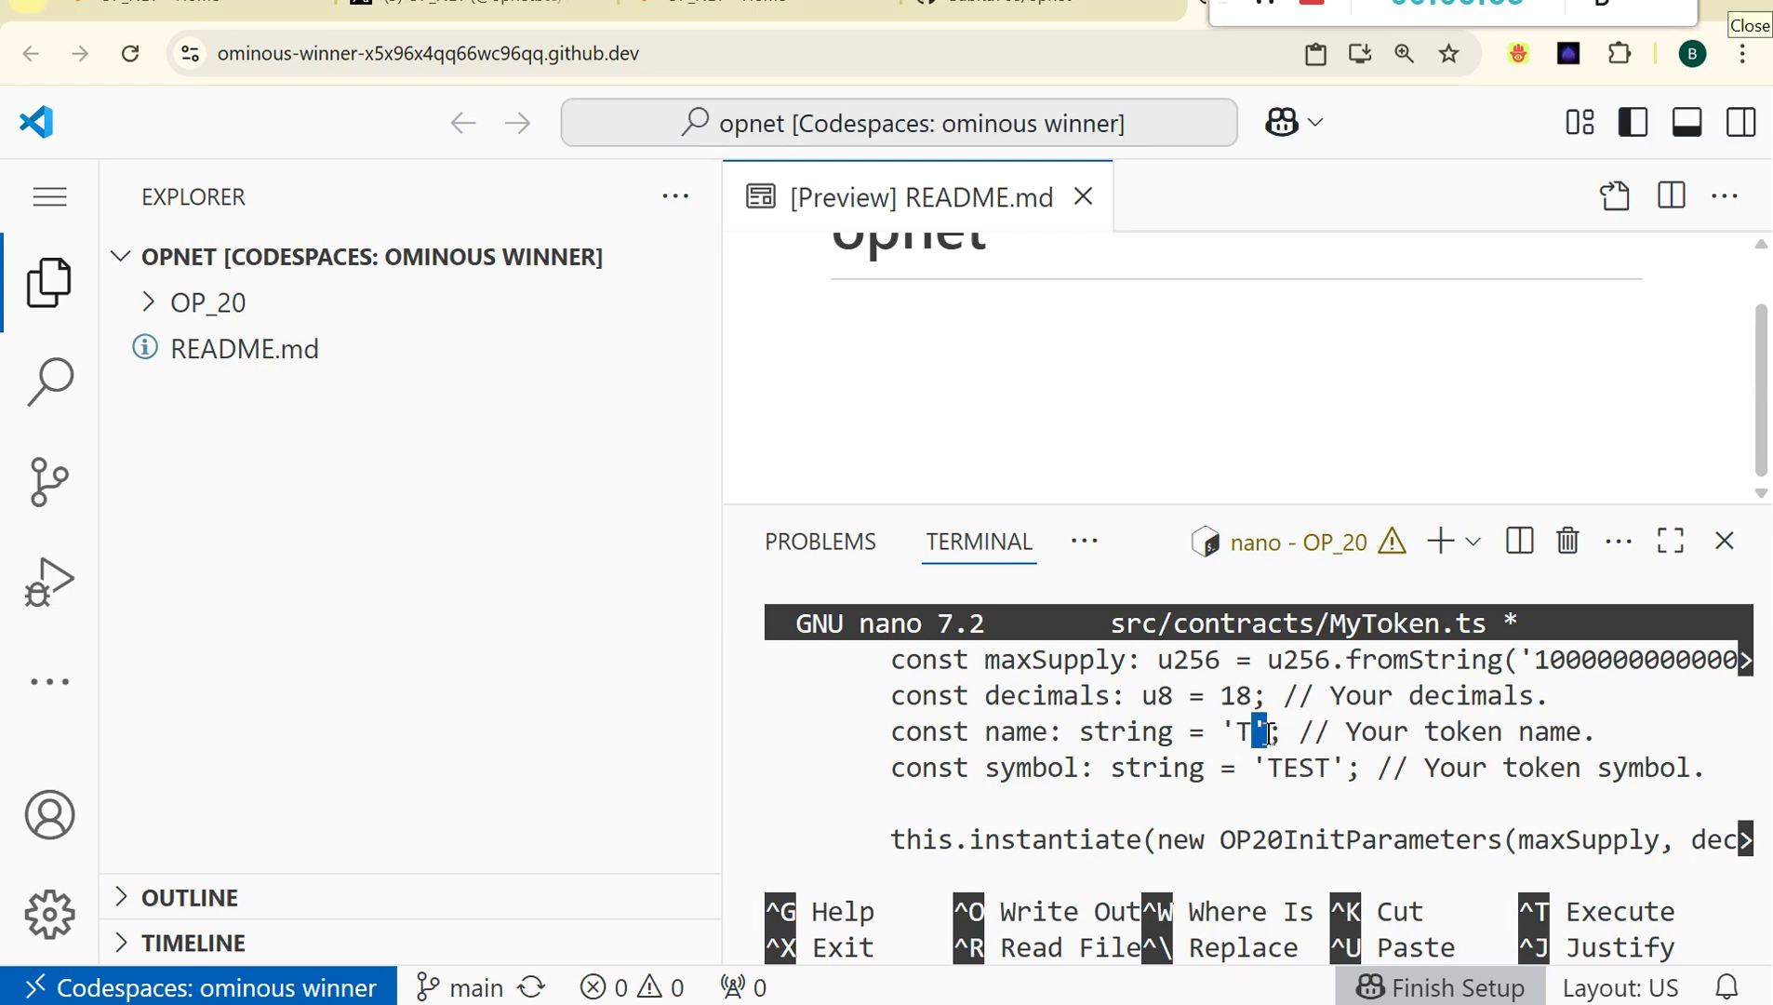
pyautogui.press('BackSpace')
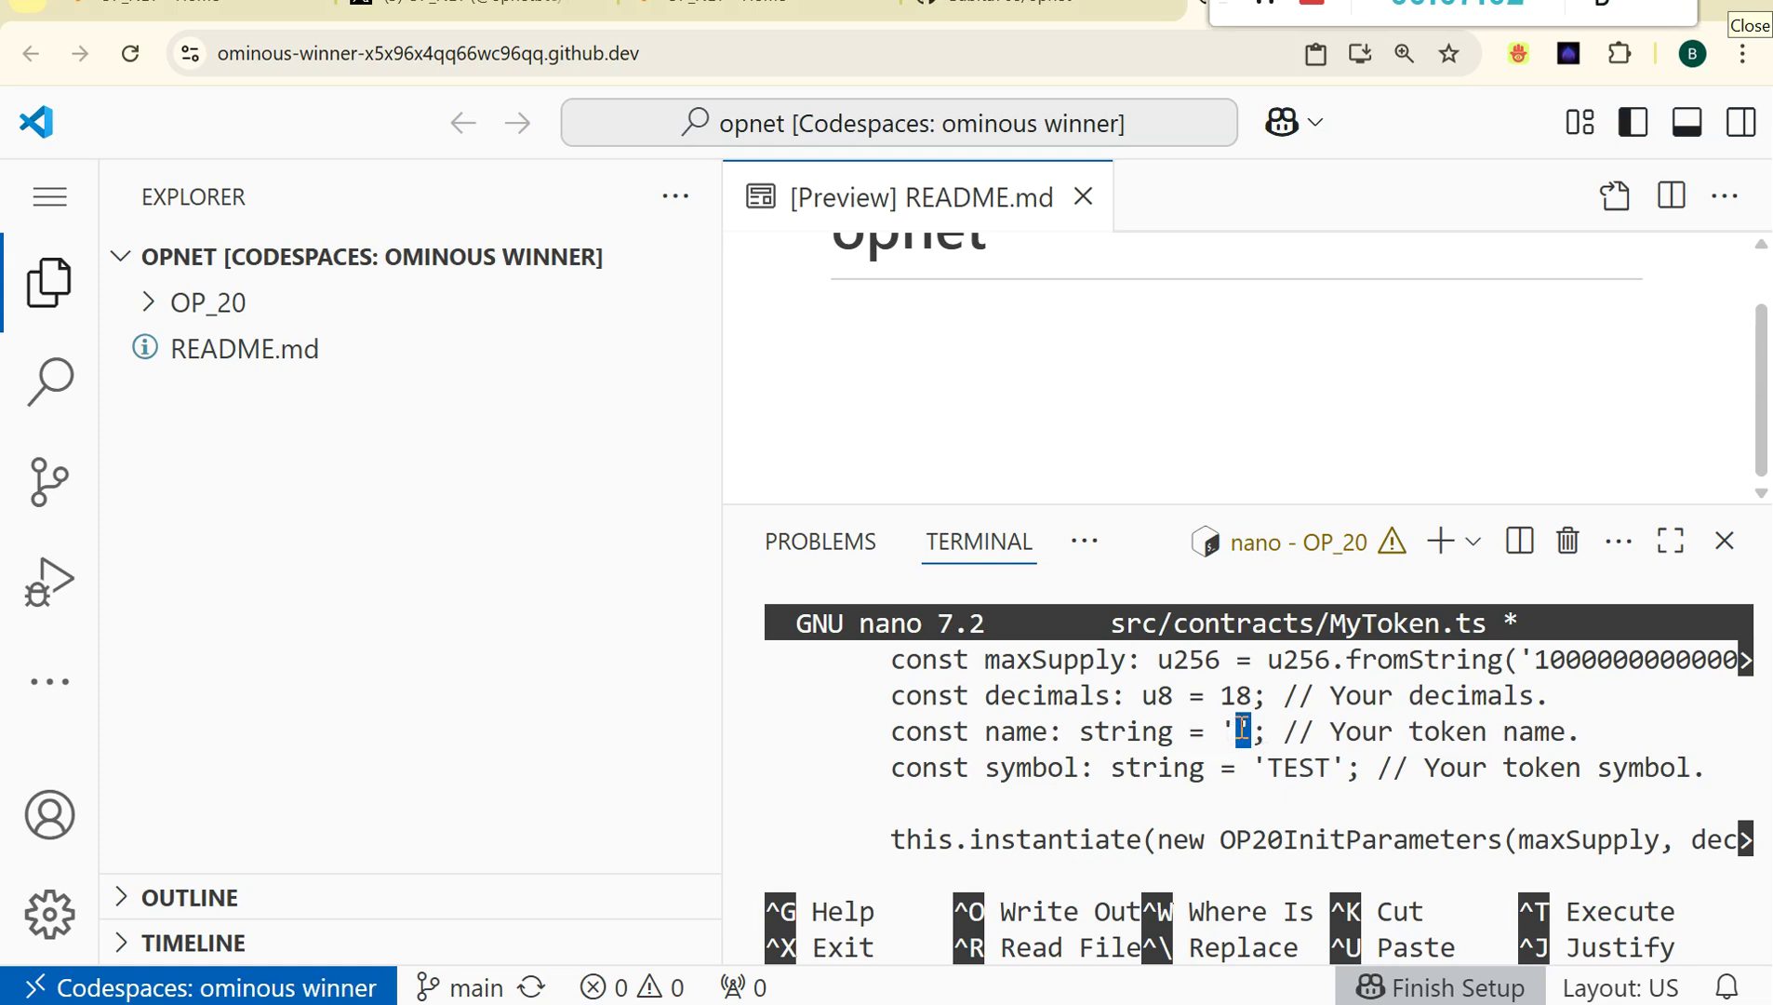
pyautogui.write('ne')
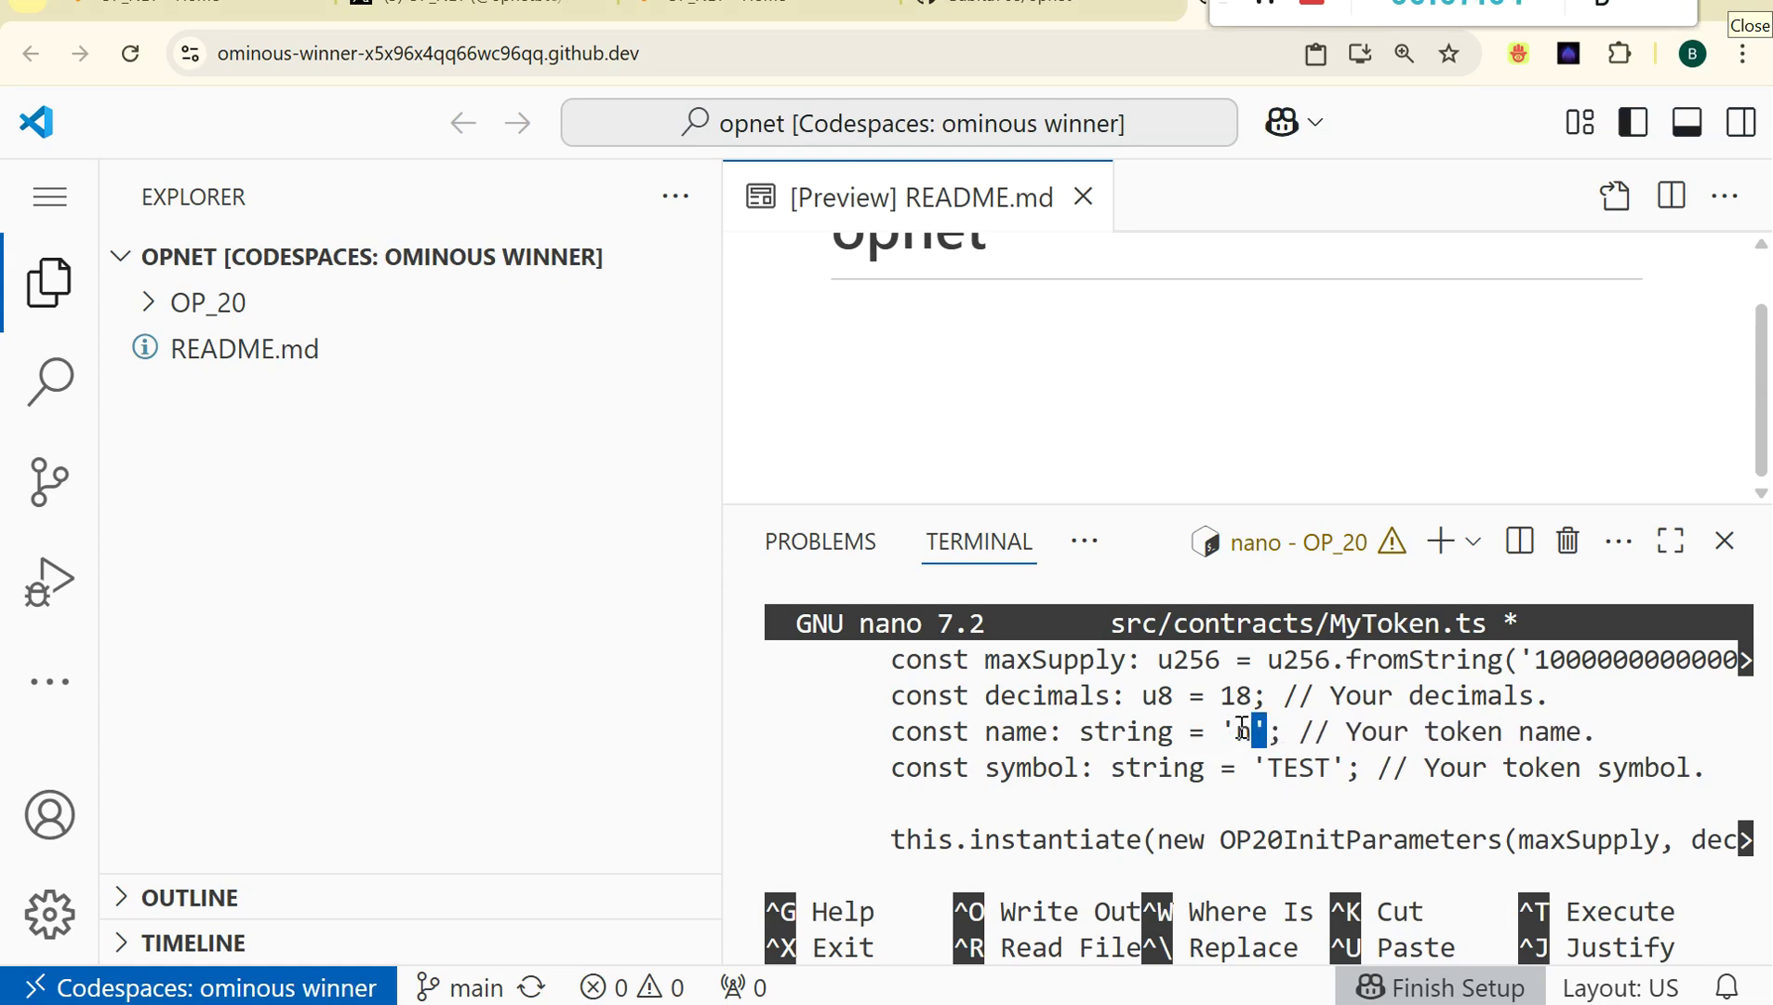
pyautogui.press('BackSpace')
pyautogui.press('BackSpace')
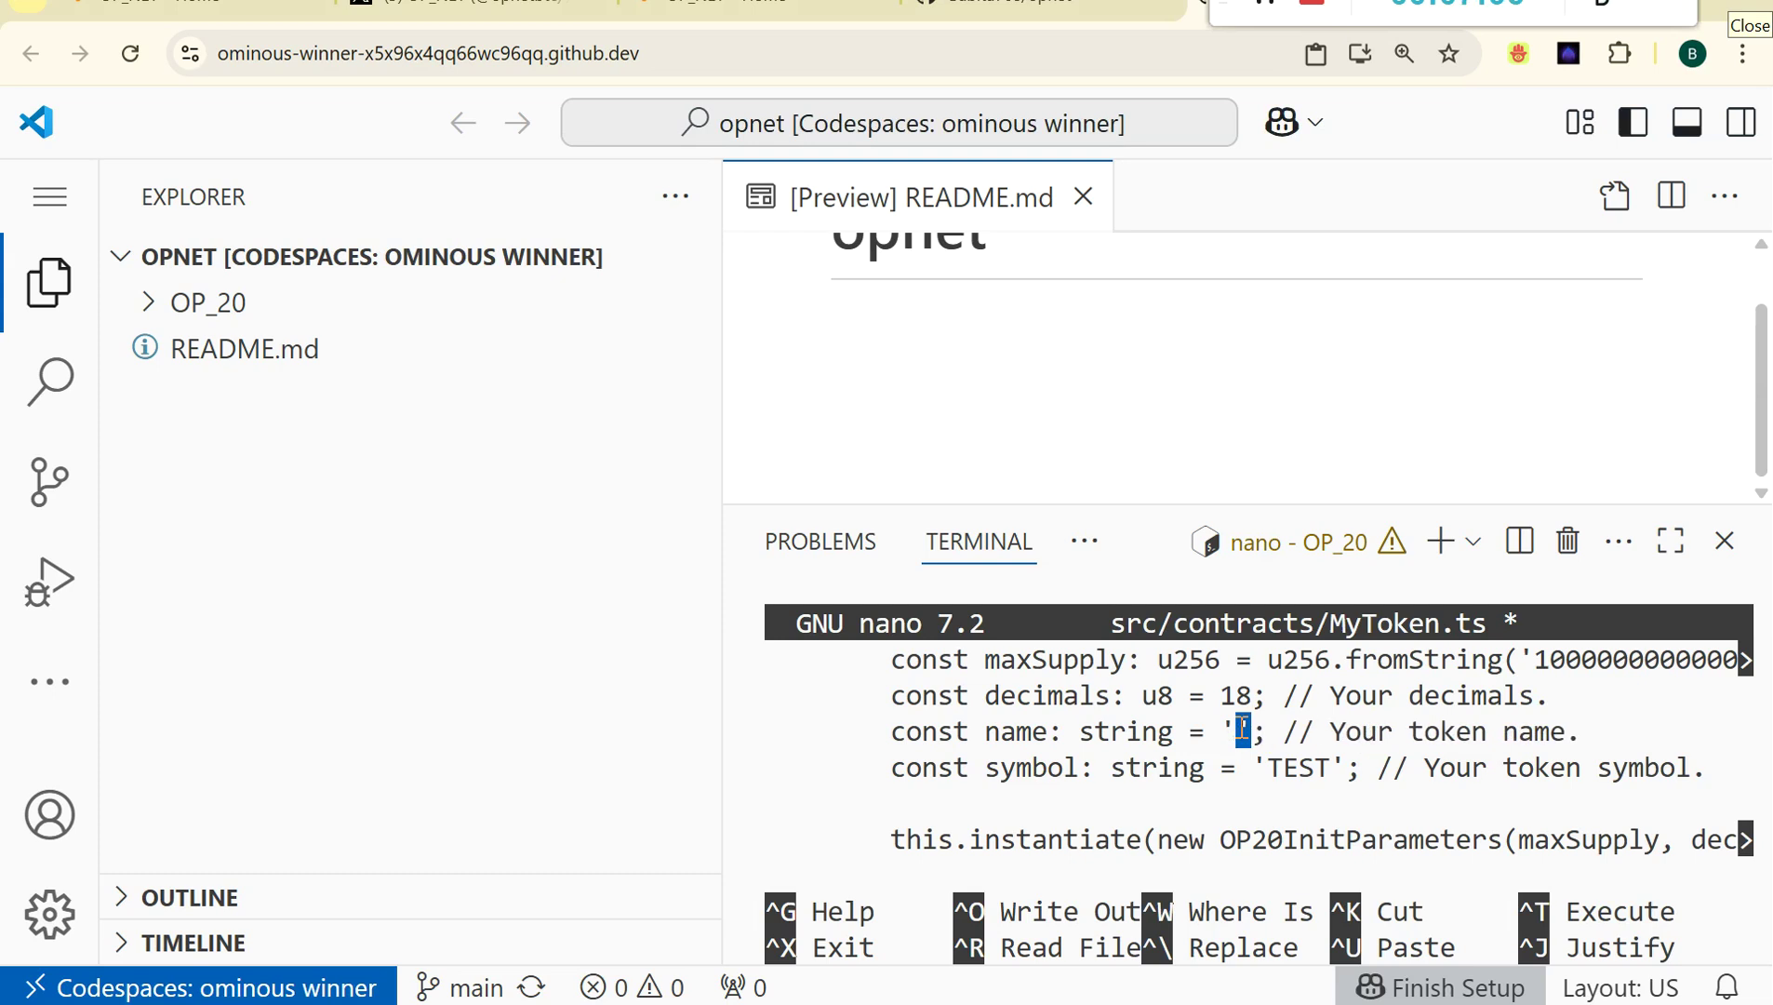
pyautogui.write('Neha')
pyautogui.write(' t')
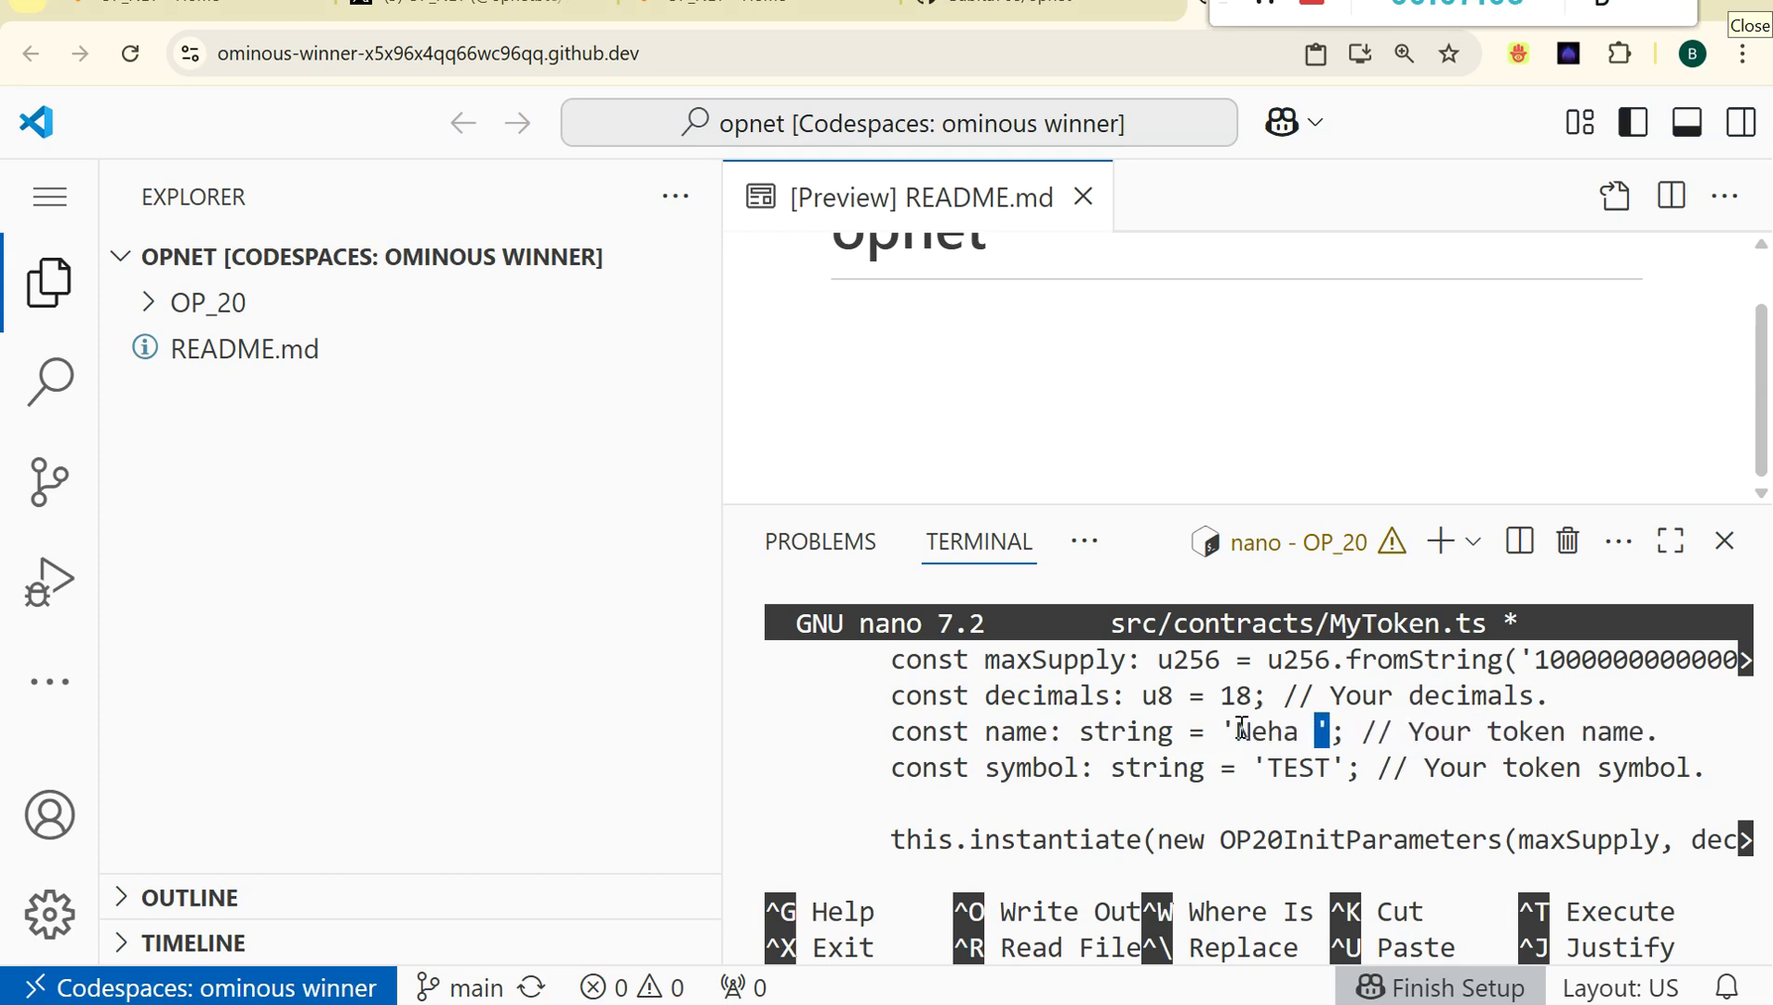
pyautogui.press('BackSpace')
pyautogui.write('Token')
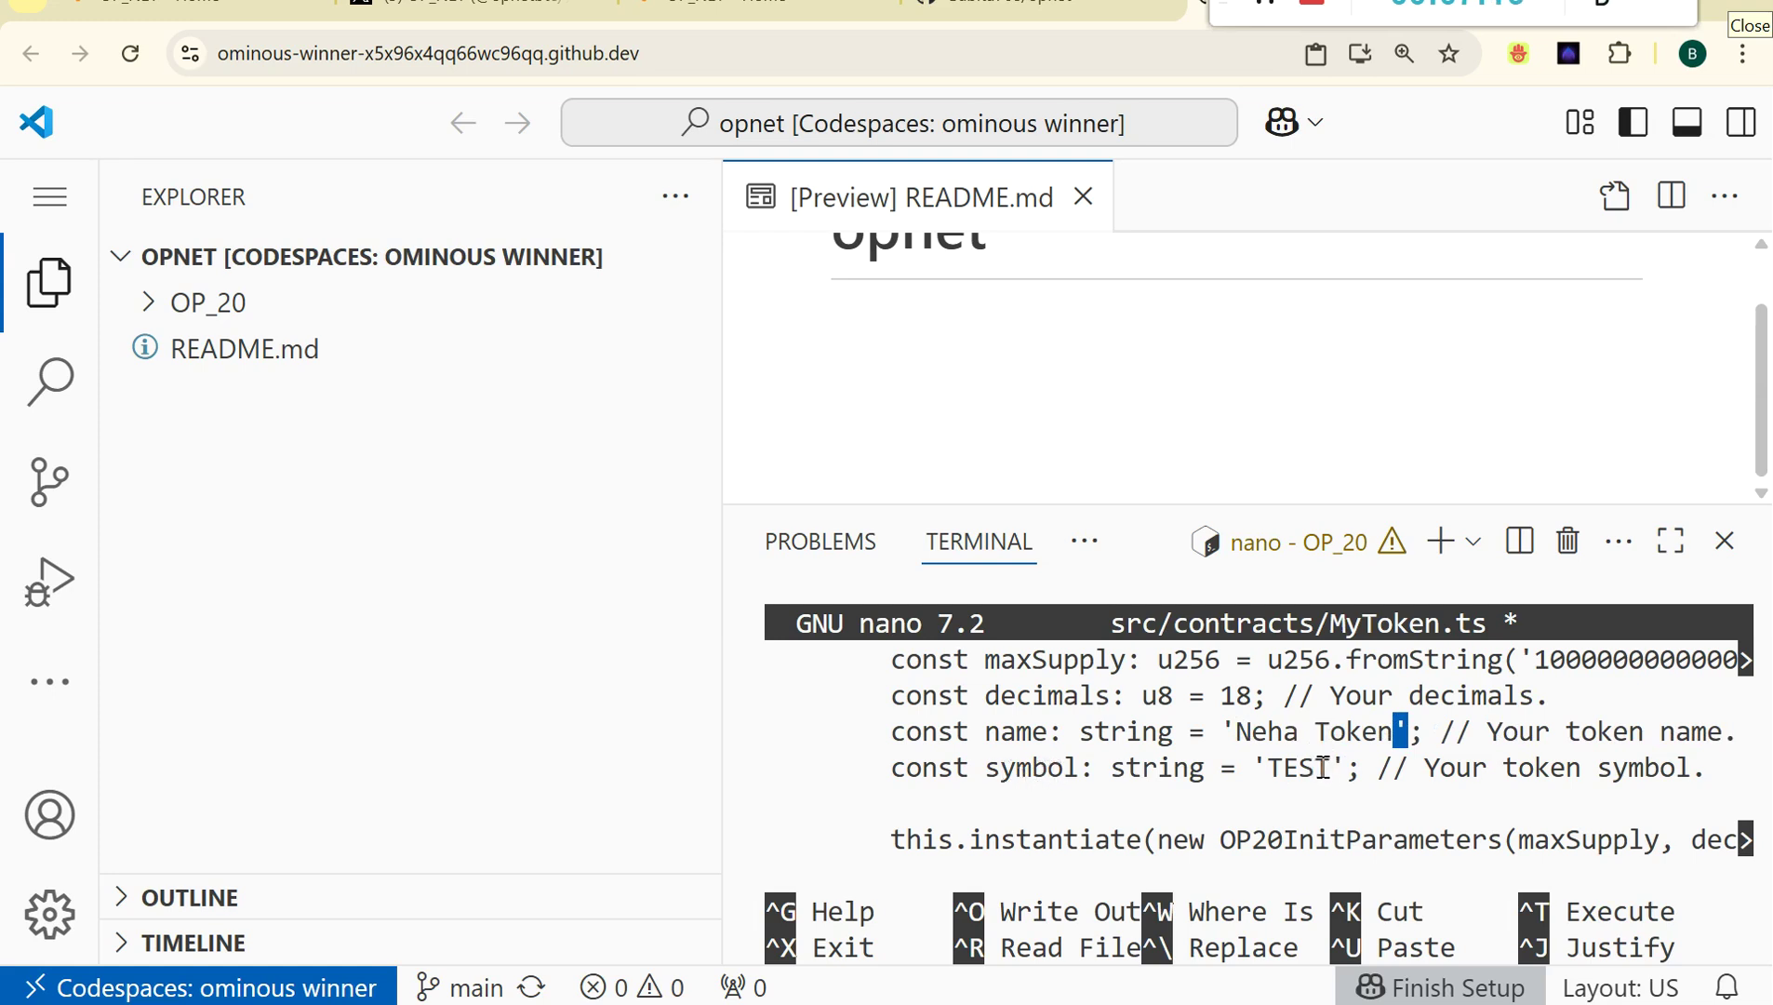
# Replace the token symbol string in MyToken.ts with NEHT.
pyautogui.press('Down')
pyautogui.press('Left')
pyautogui.press('Left')
pyautogui.press('Left')
pyautogui.press('Left')
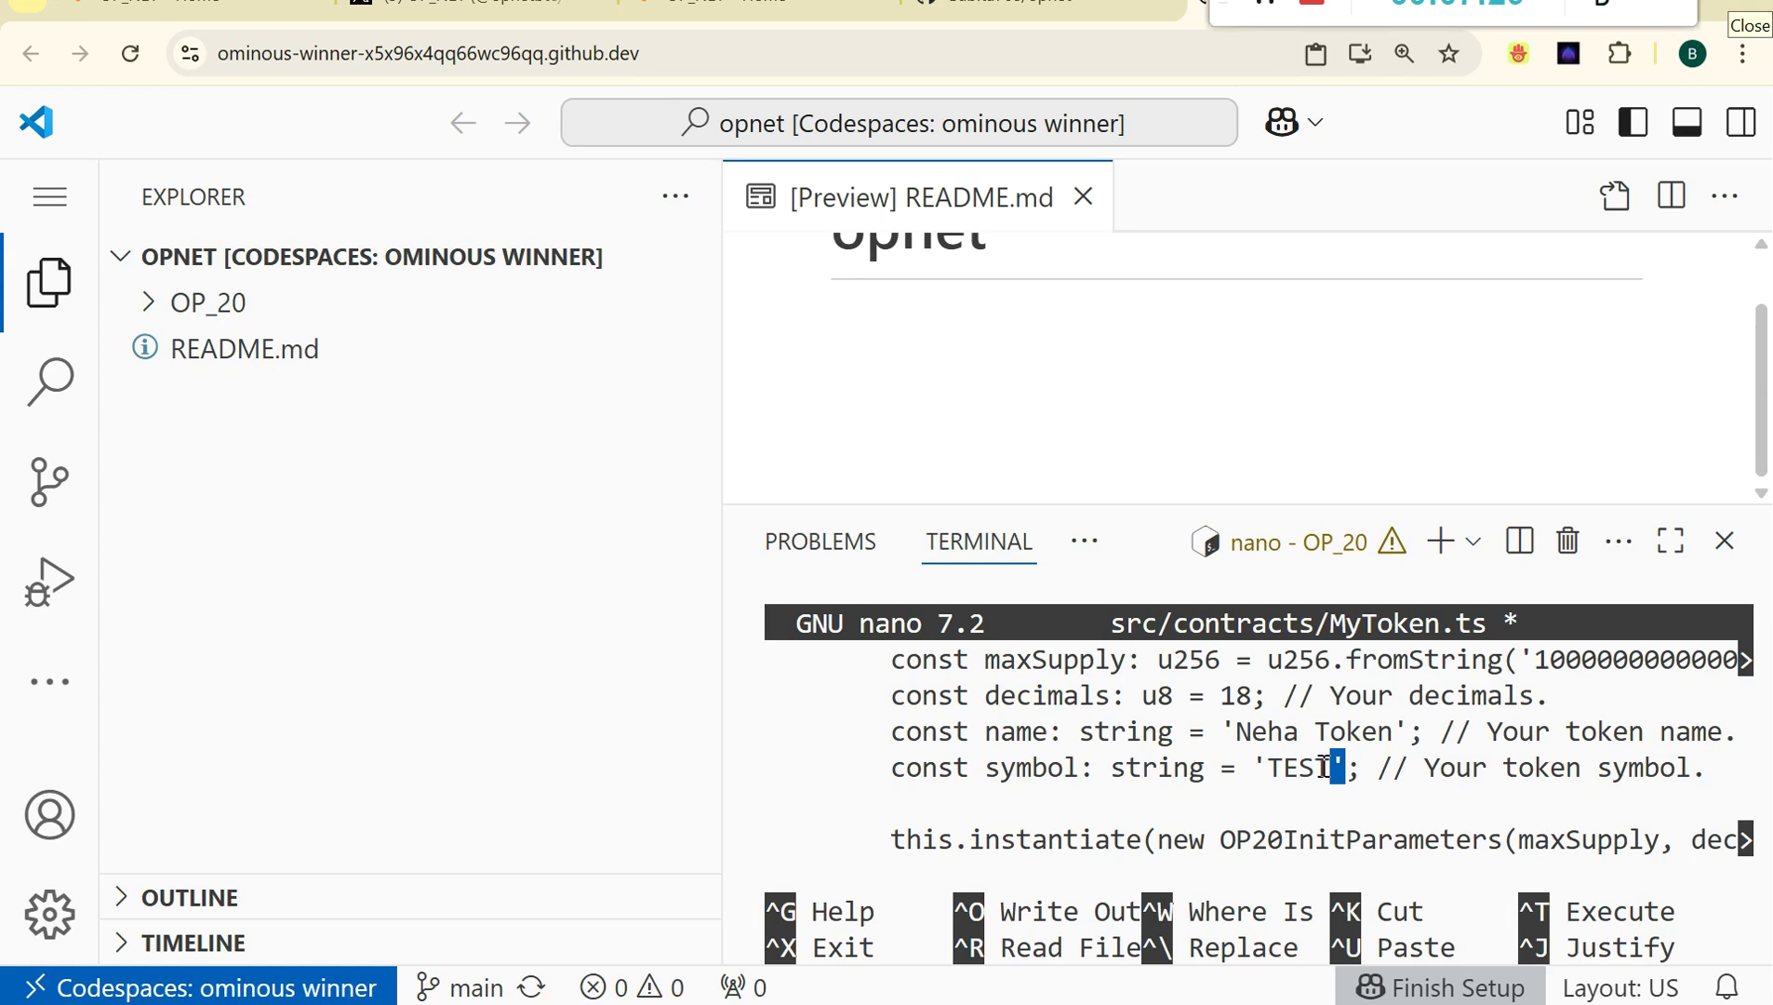
pyautogui.press('BackSpace')
pyautogui.press('BackSpace')
pyautogui.press('BackSpace')
pyautogui.press('BackSpace')
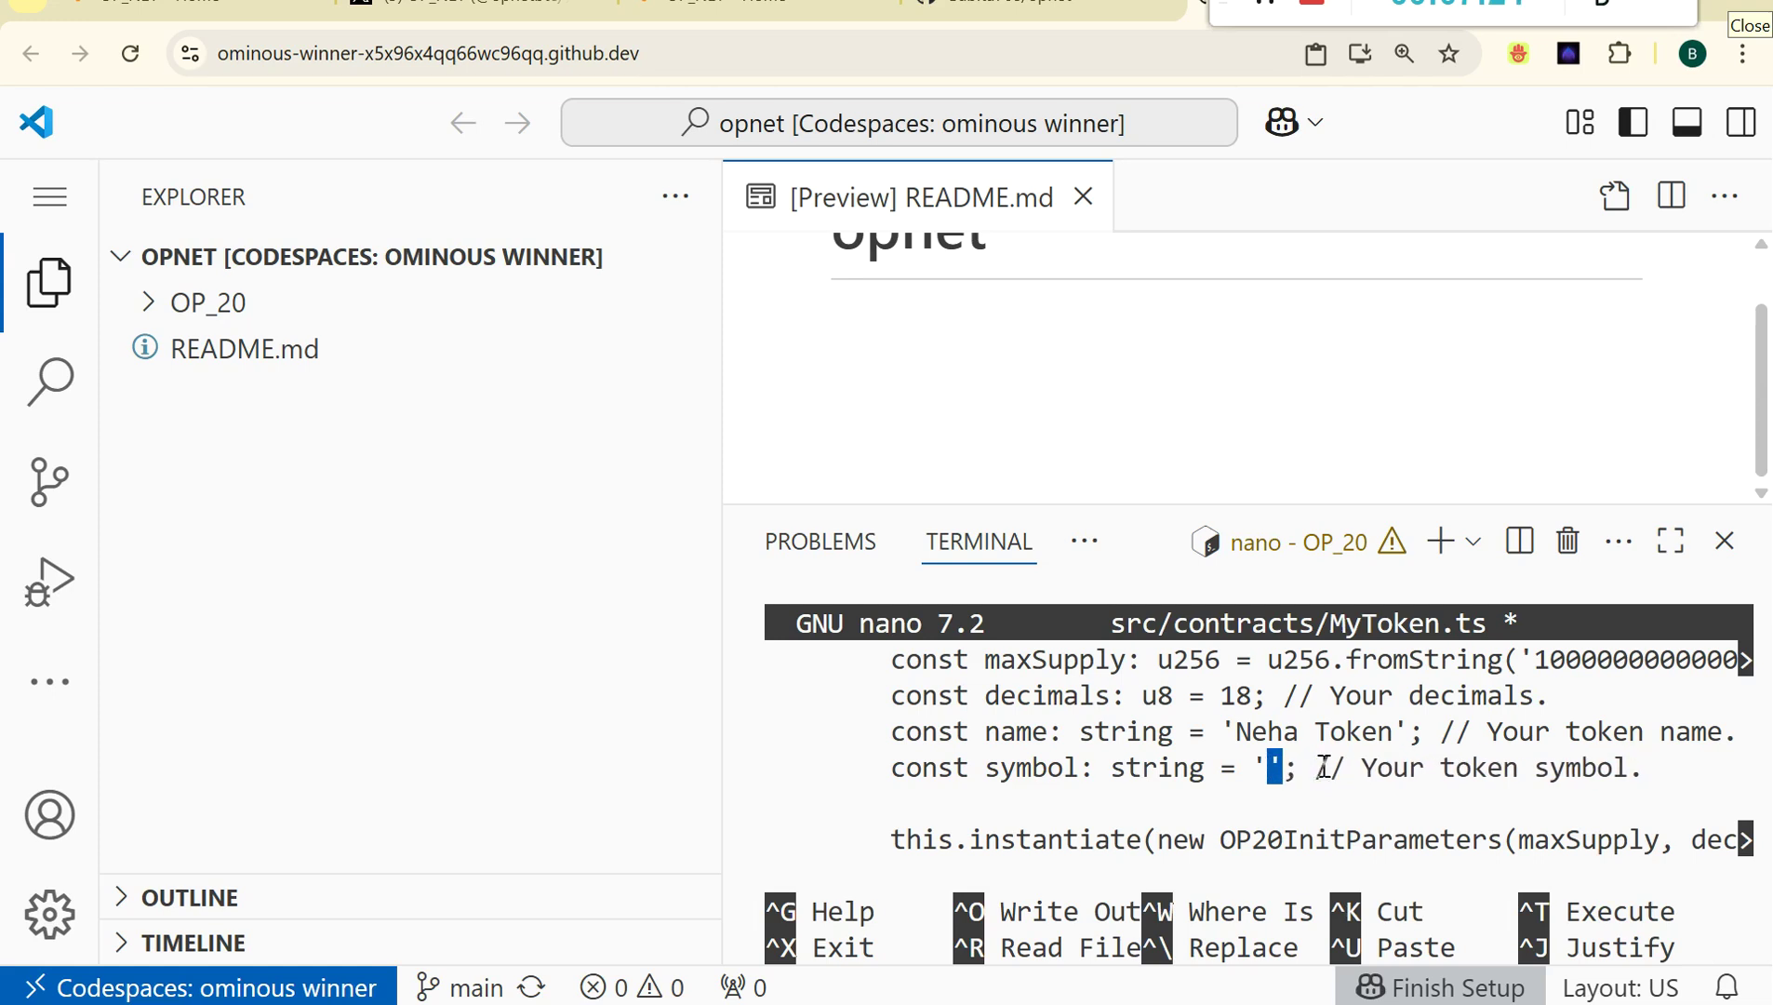
pyautogui.write('NEHA')
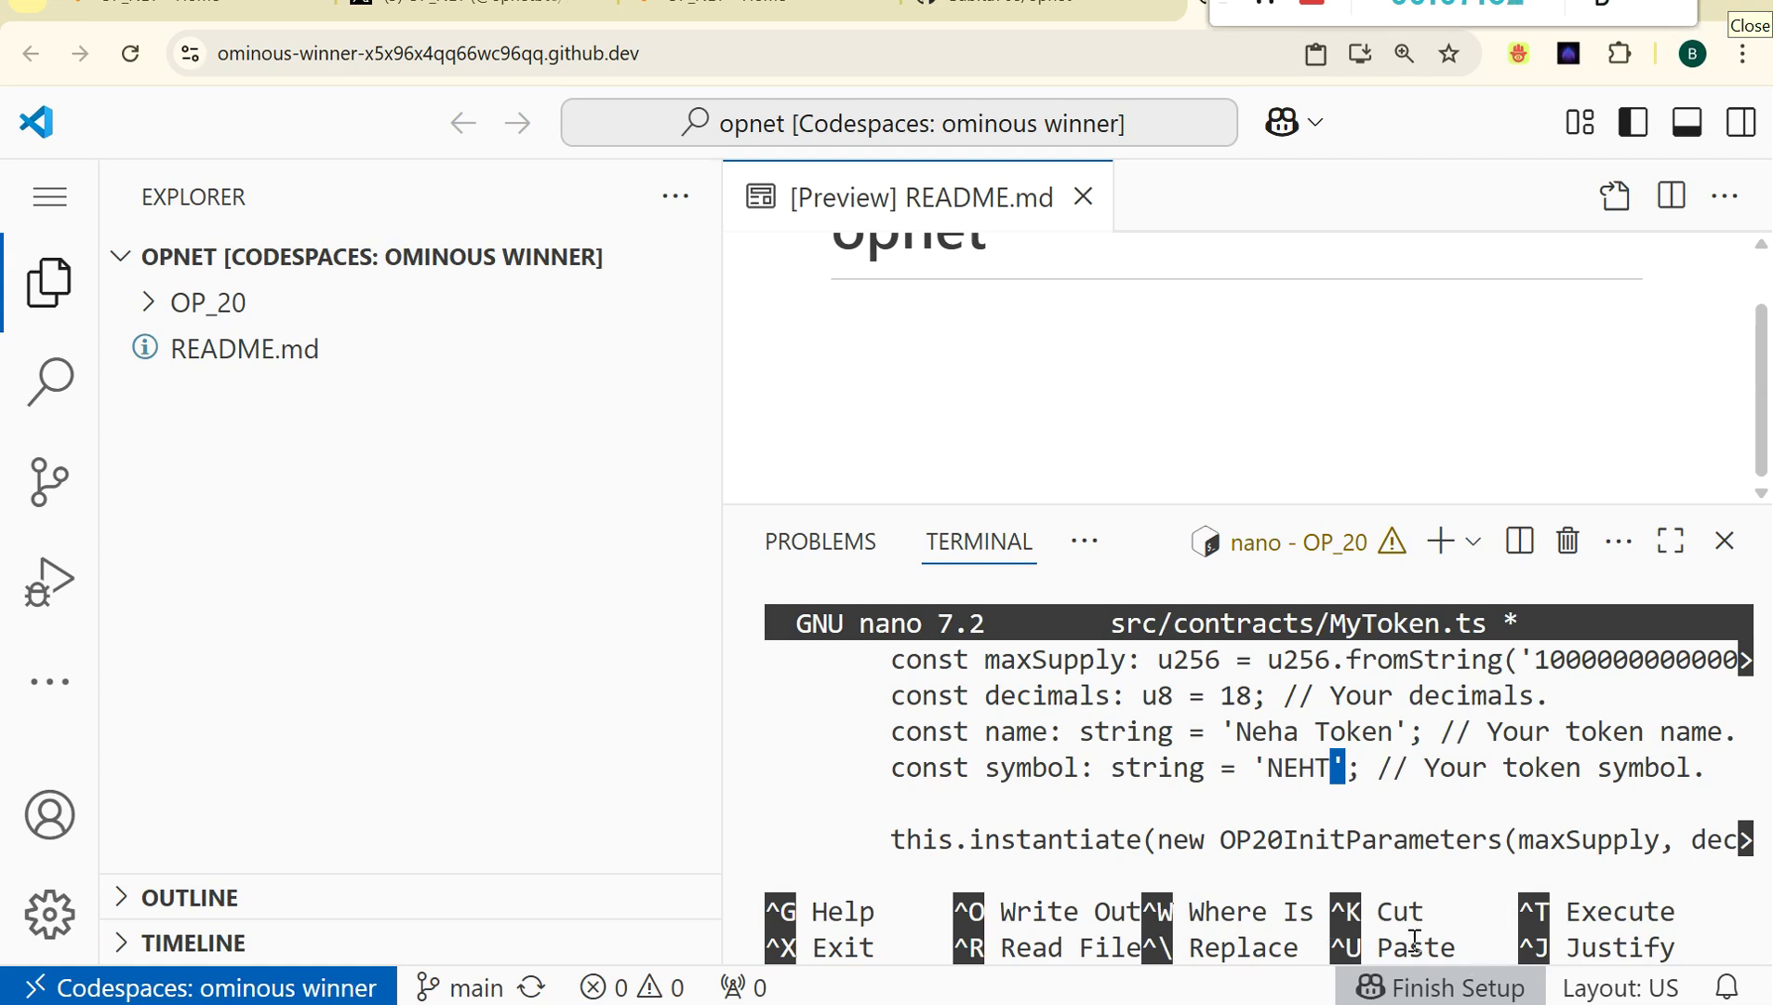
# Save the edited contract to src/contracts/MyToken.ts and exit the nano editor.
pyautogui.hotkey('ctrl', '0')
pyautogui.press('Up')
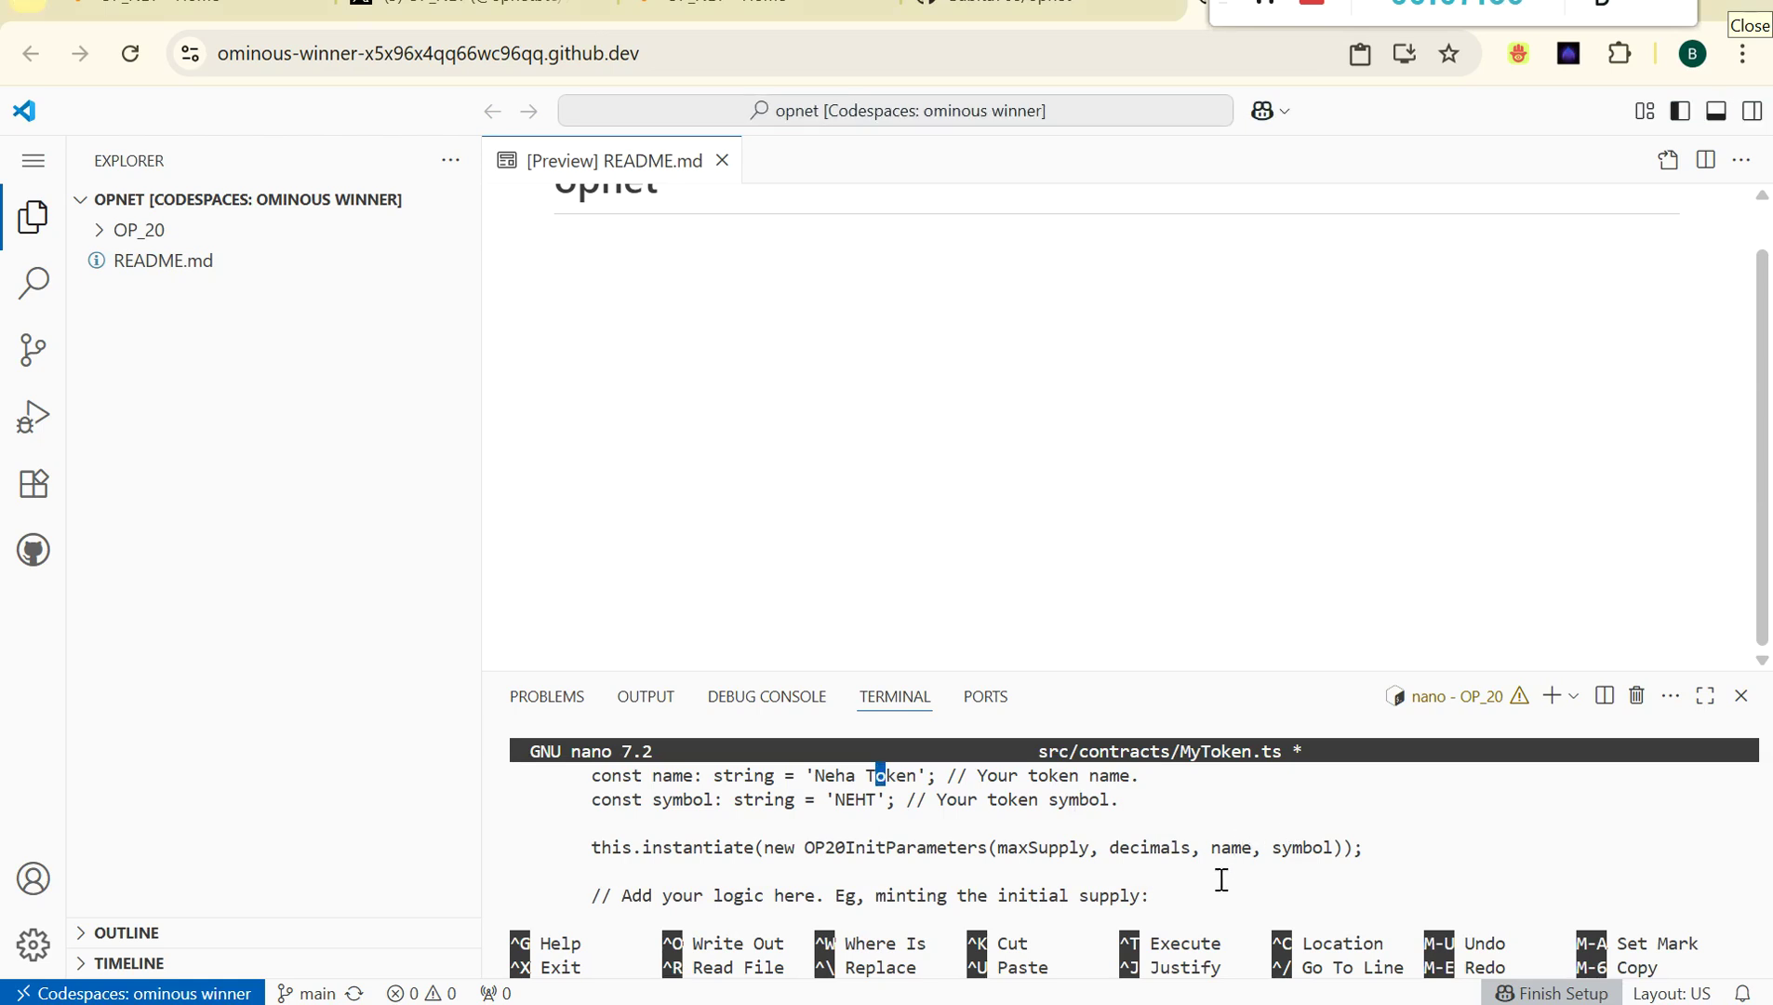
pyautogui.hotkey('ctrl', 'o')
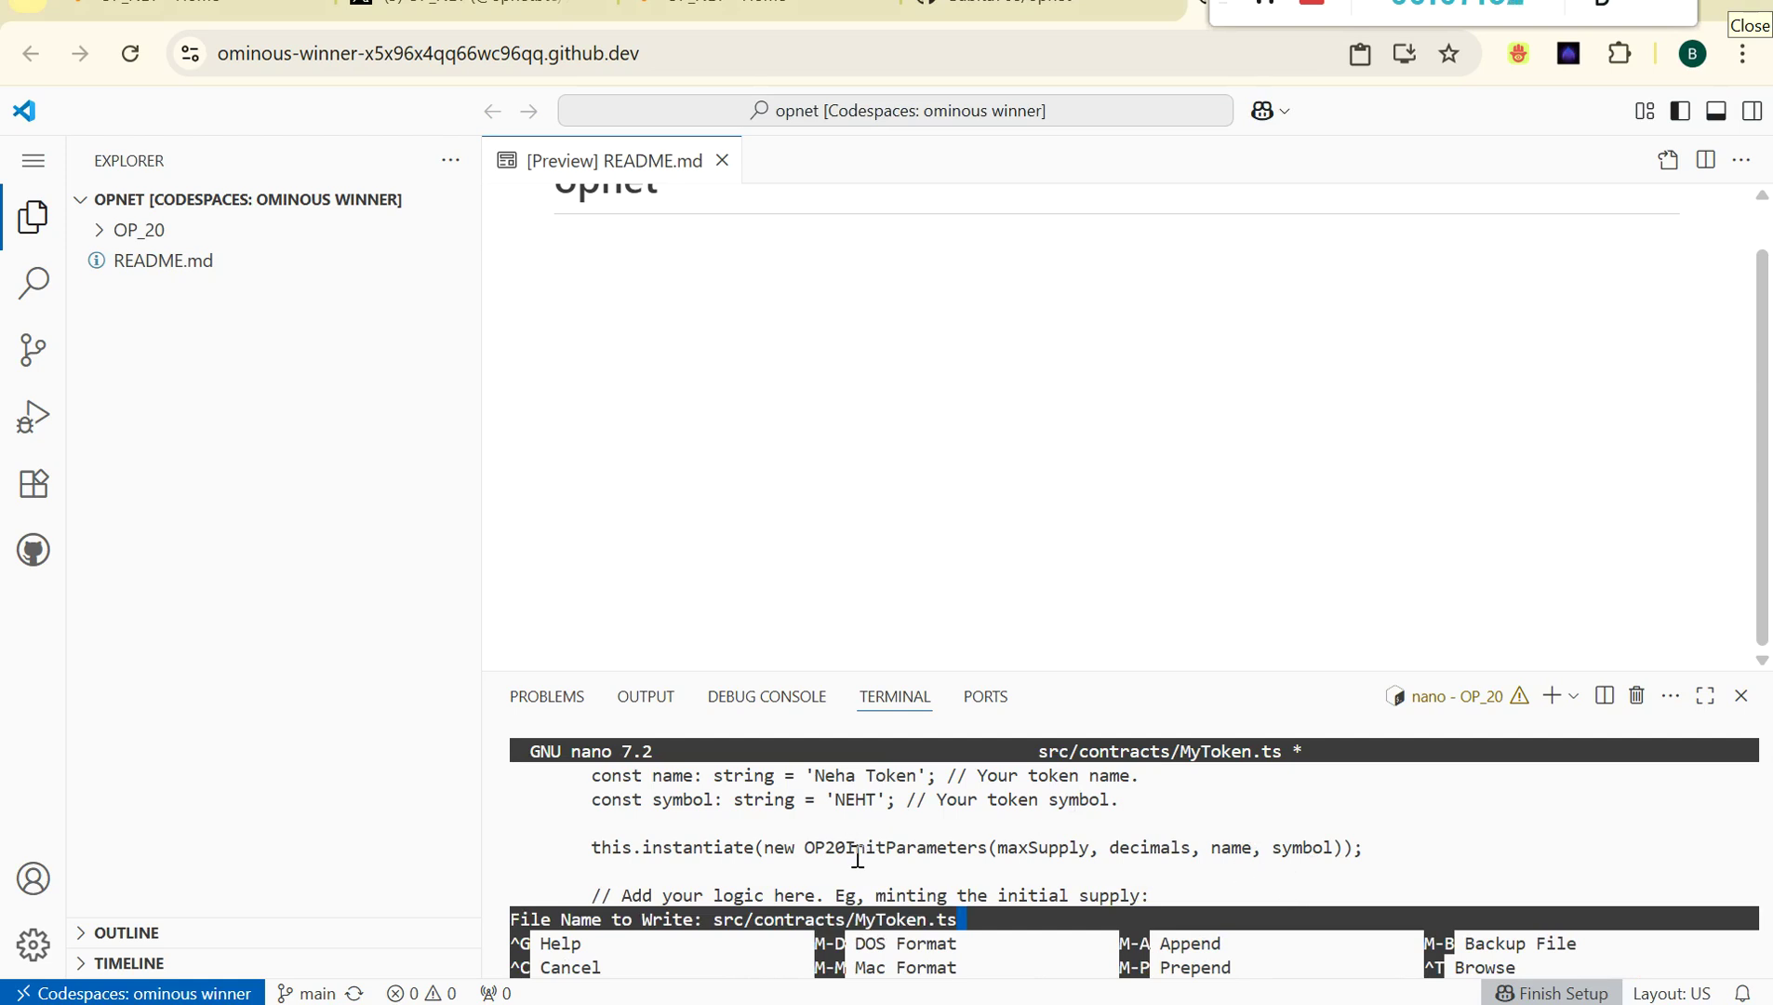
pyautogui.press('Return')
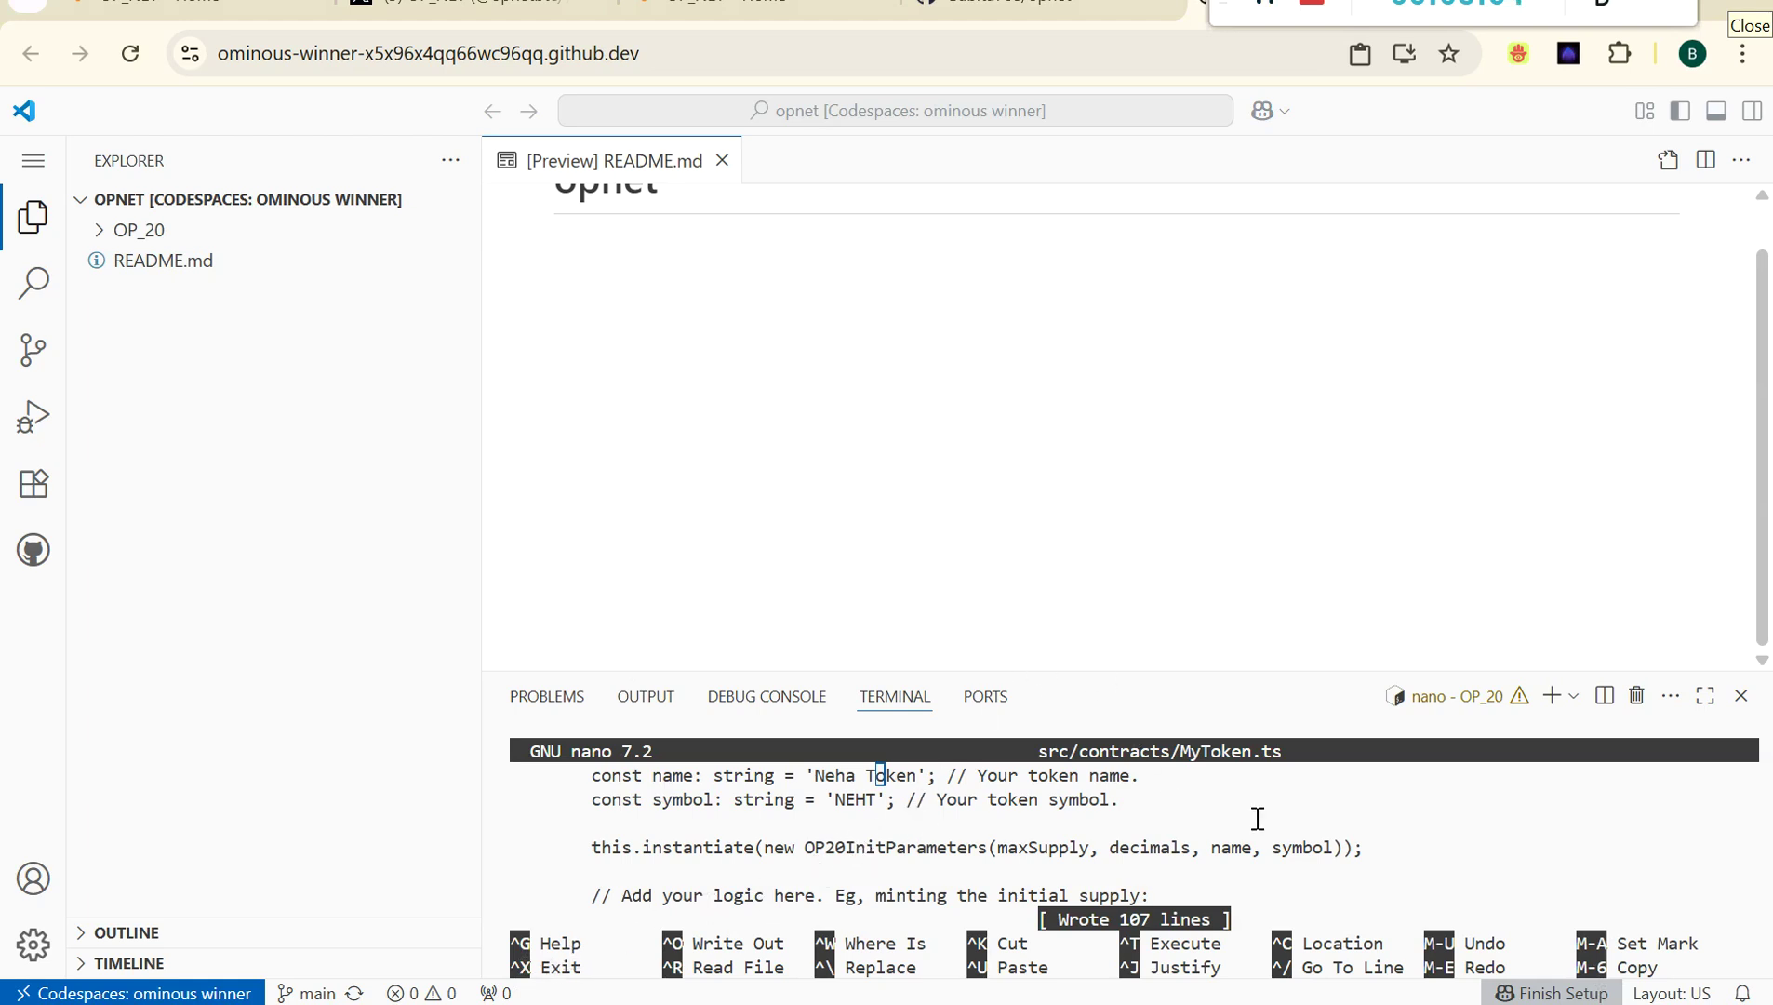
pyautogui.hotkey('ctrl', 'x')
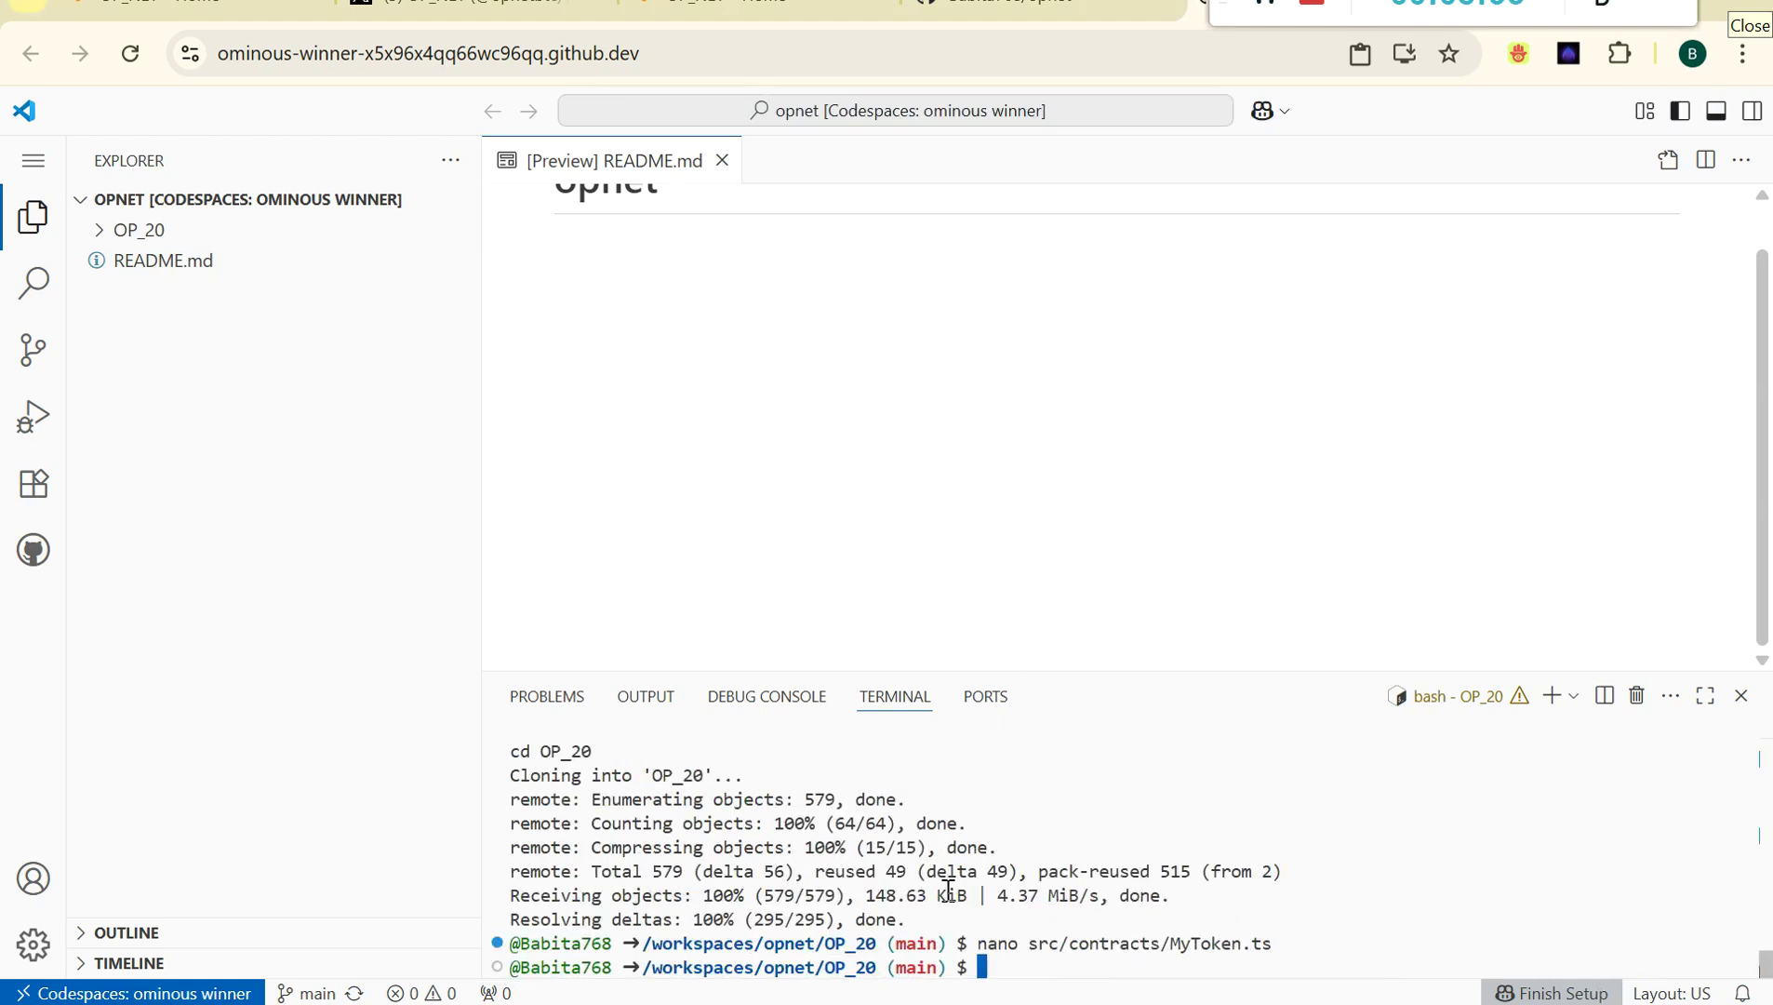
# Copy the npm install and npm run build commands from the notes and run them in the codespace's OP_20 folder.
pyautogui.hotkey('alt', 'Tab')
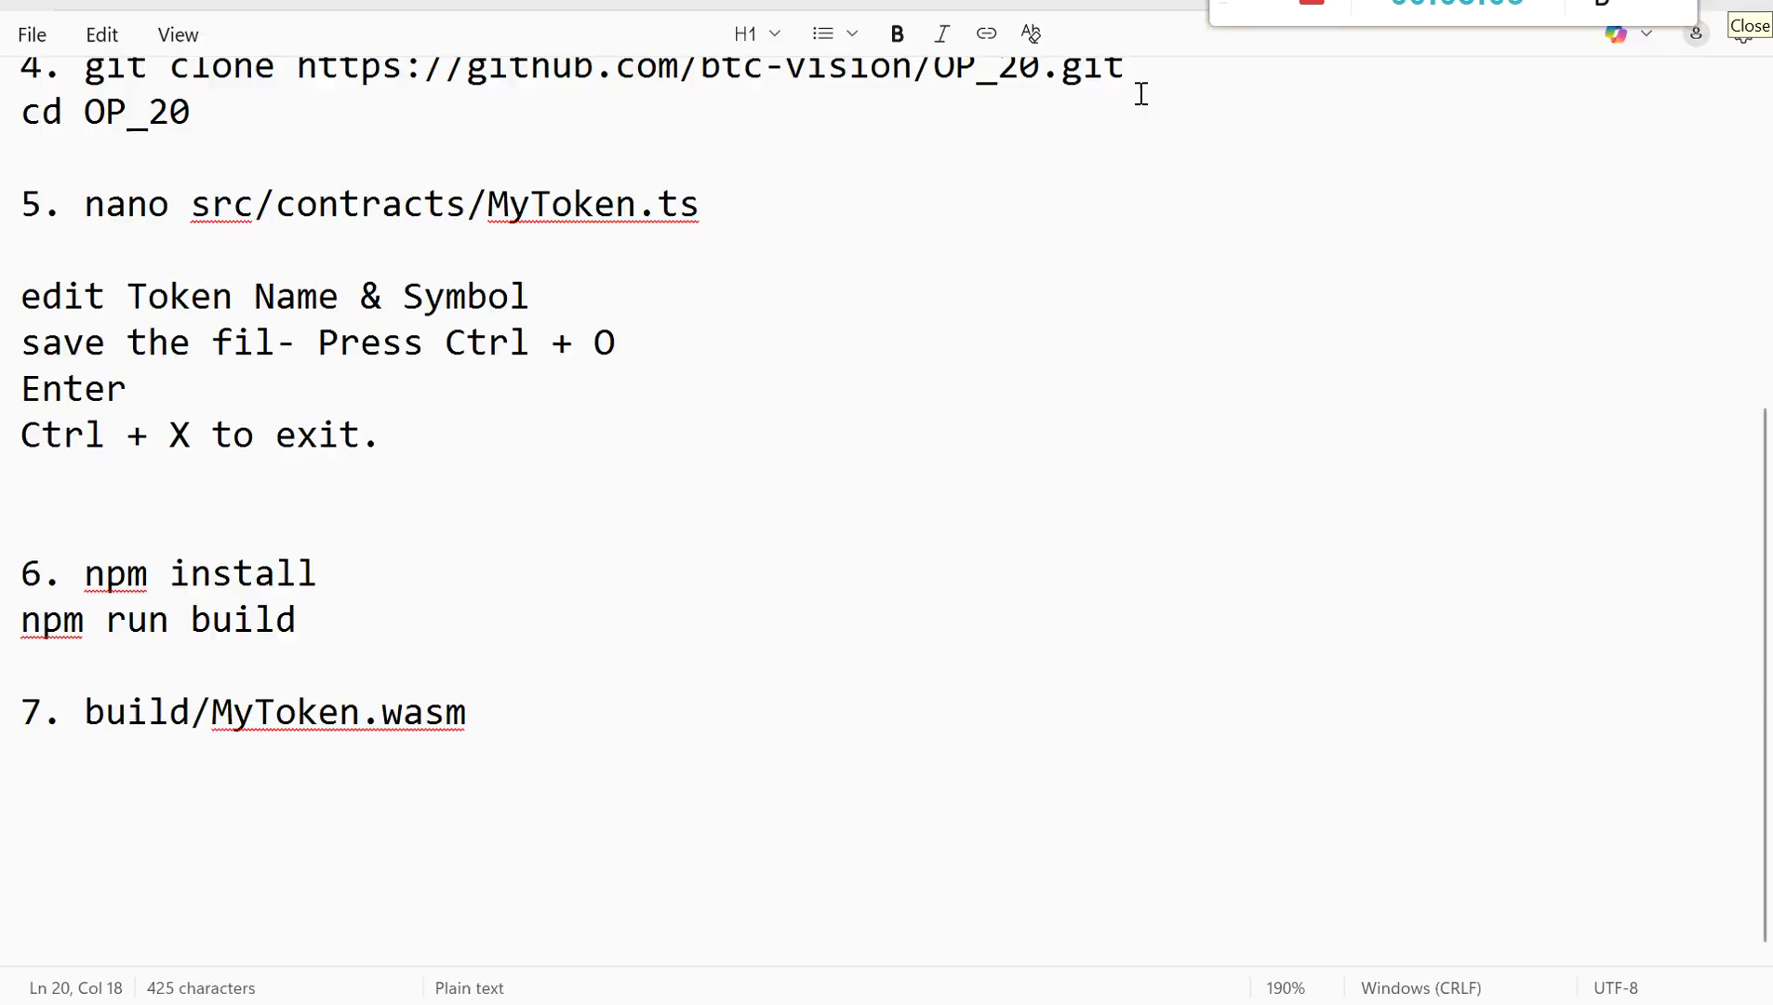
pyautogui.moveTo(296, 621); pyautogui.dragTo(82, 574)
pyautogui.hotkey('ctrl', 'c')
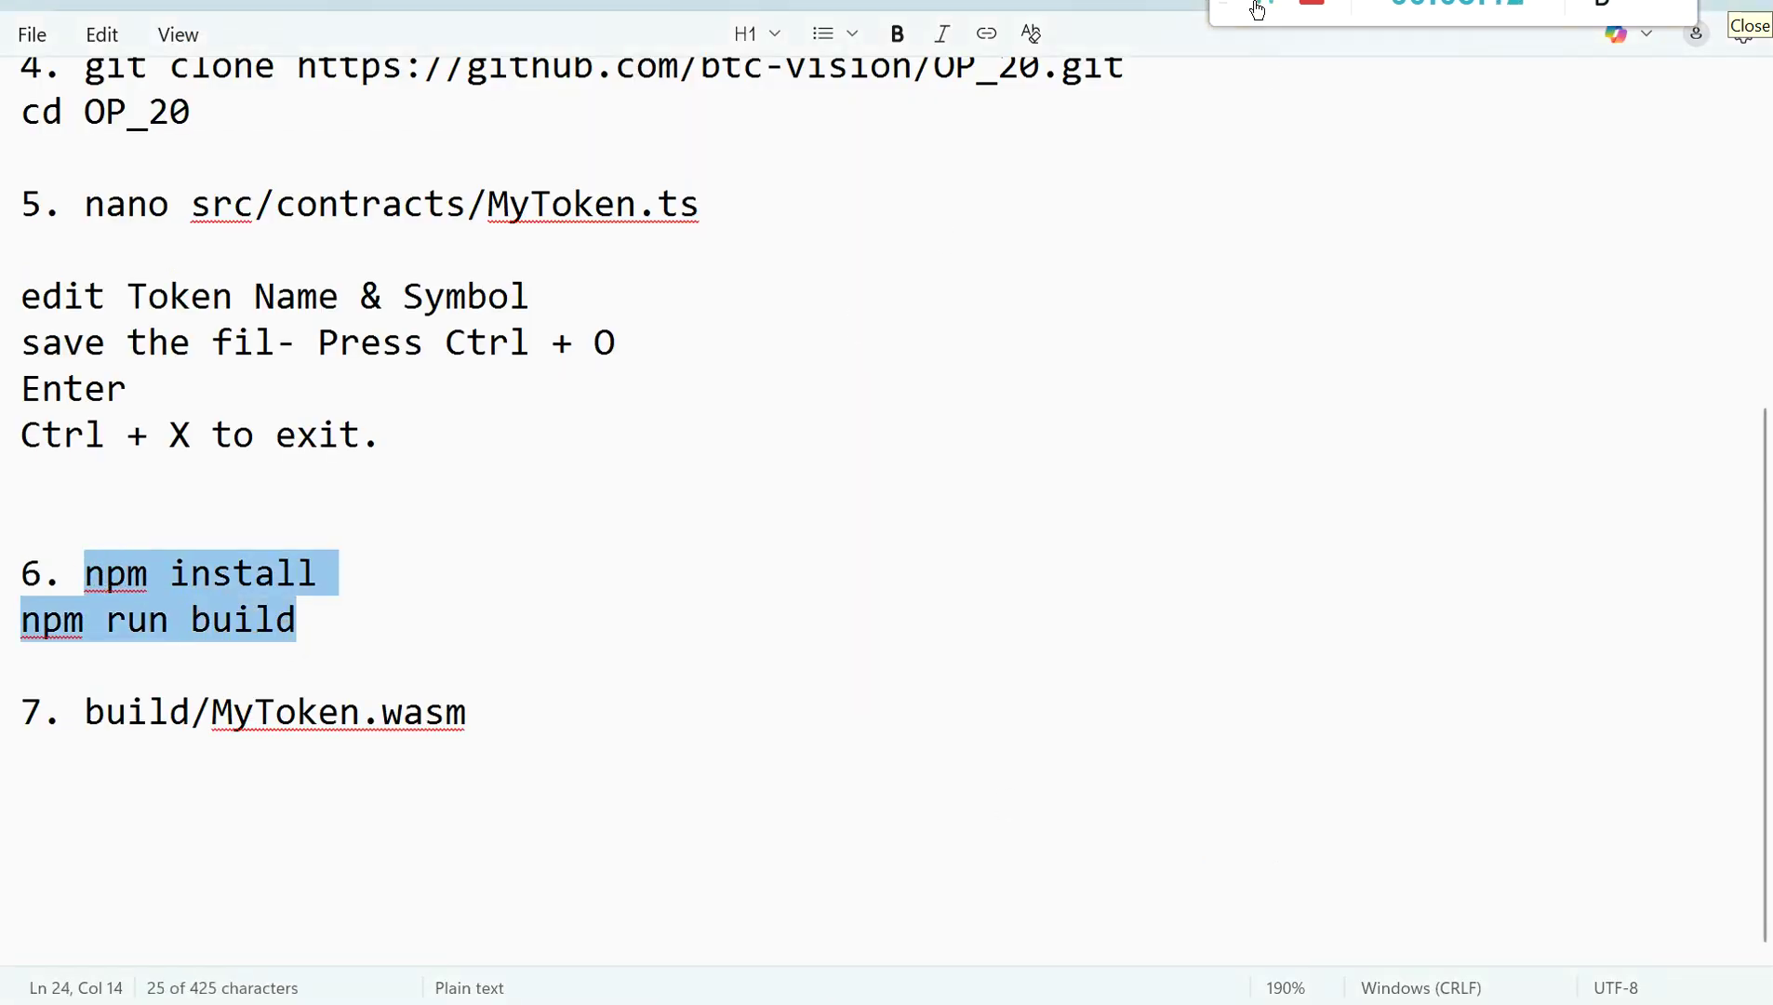
pyautogui.hotkey('alt', 'Tab')
pyautogui.hotkey('ctrl', 'v')
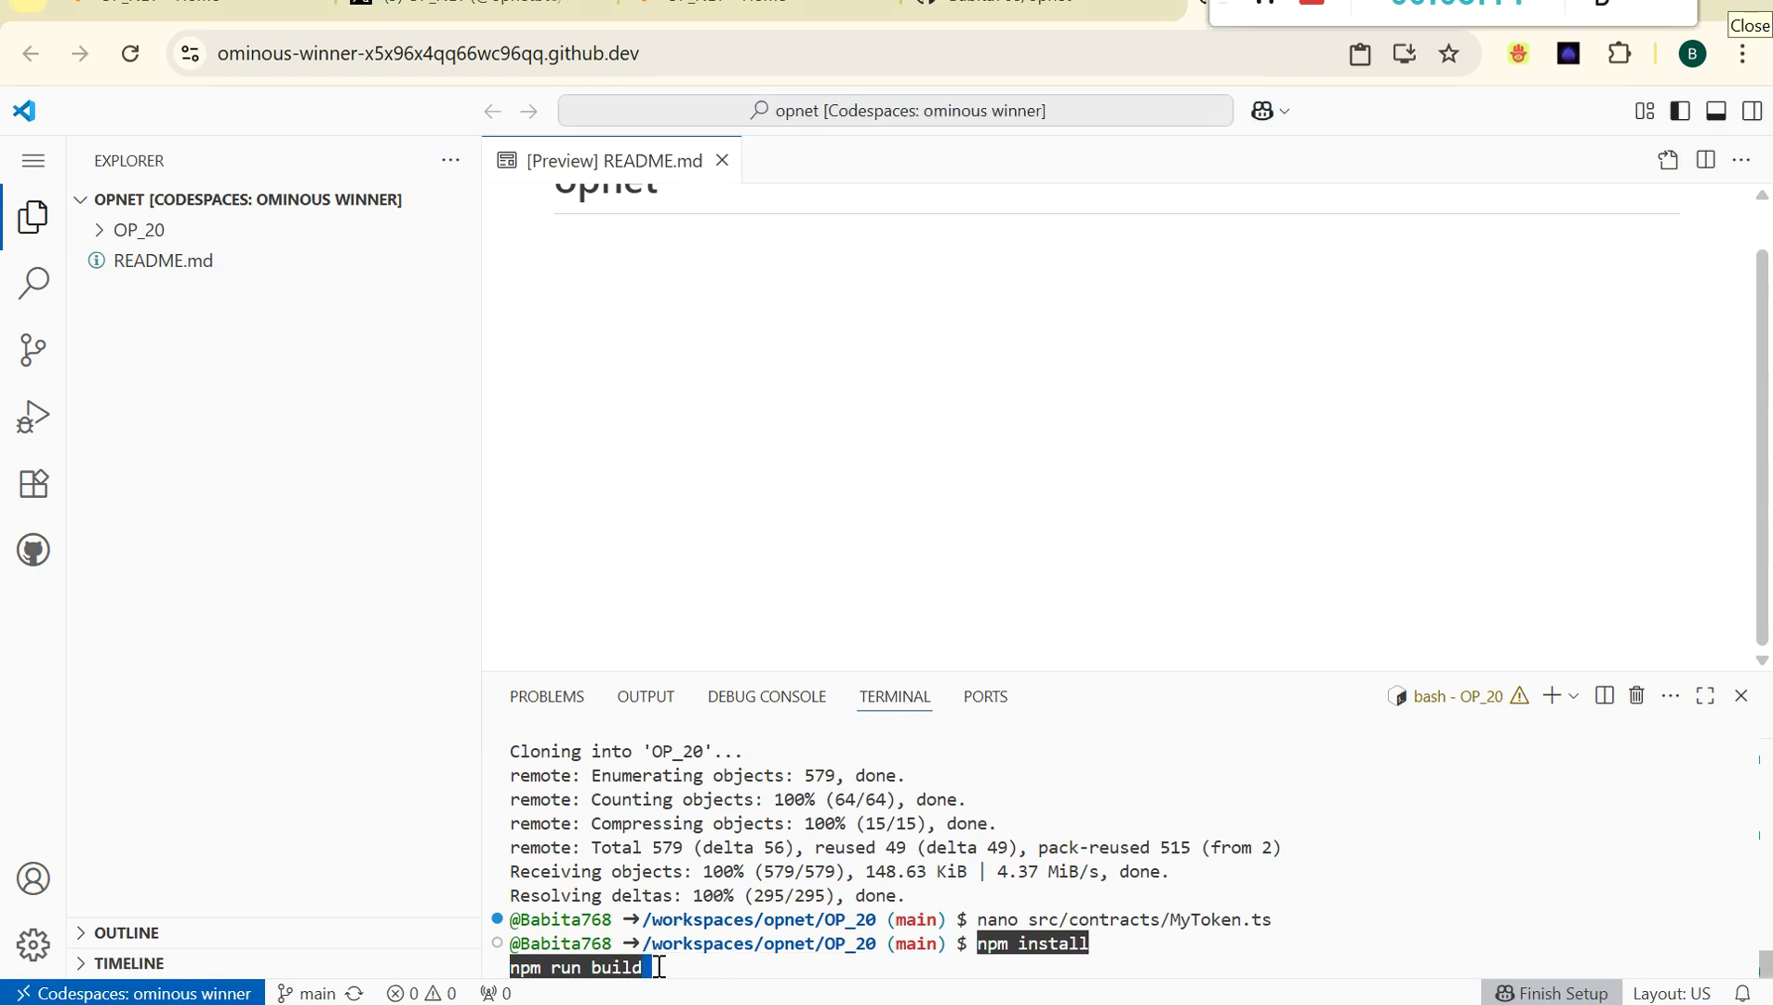
pyautogui.press('Return')
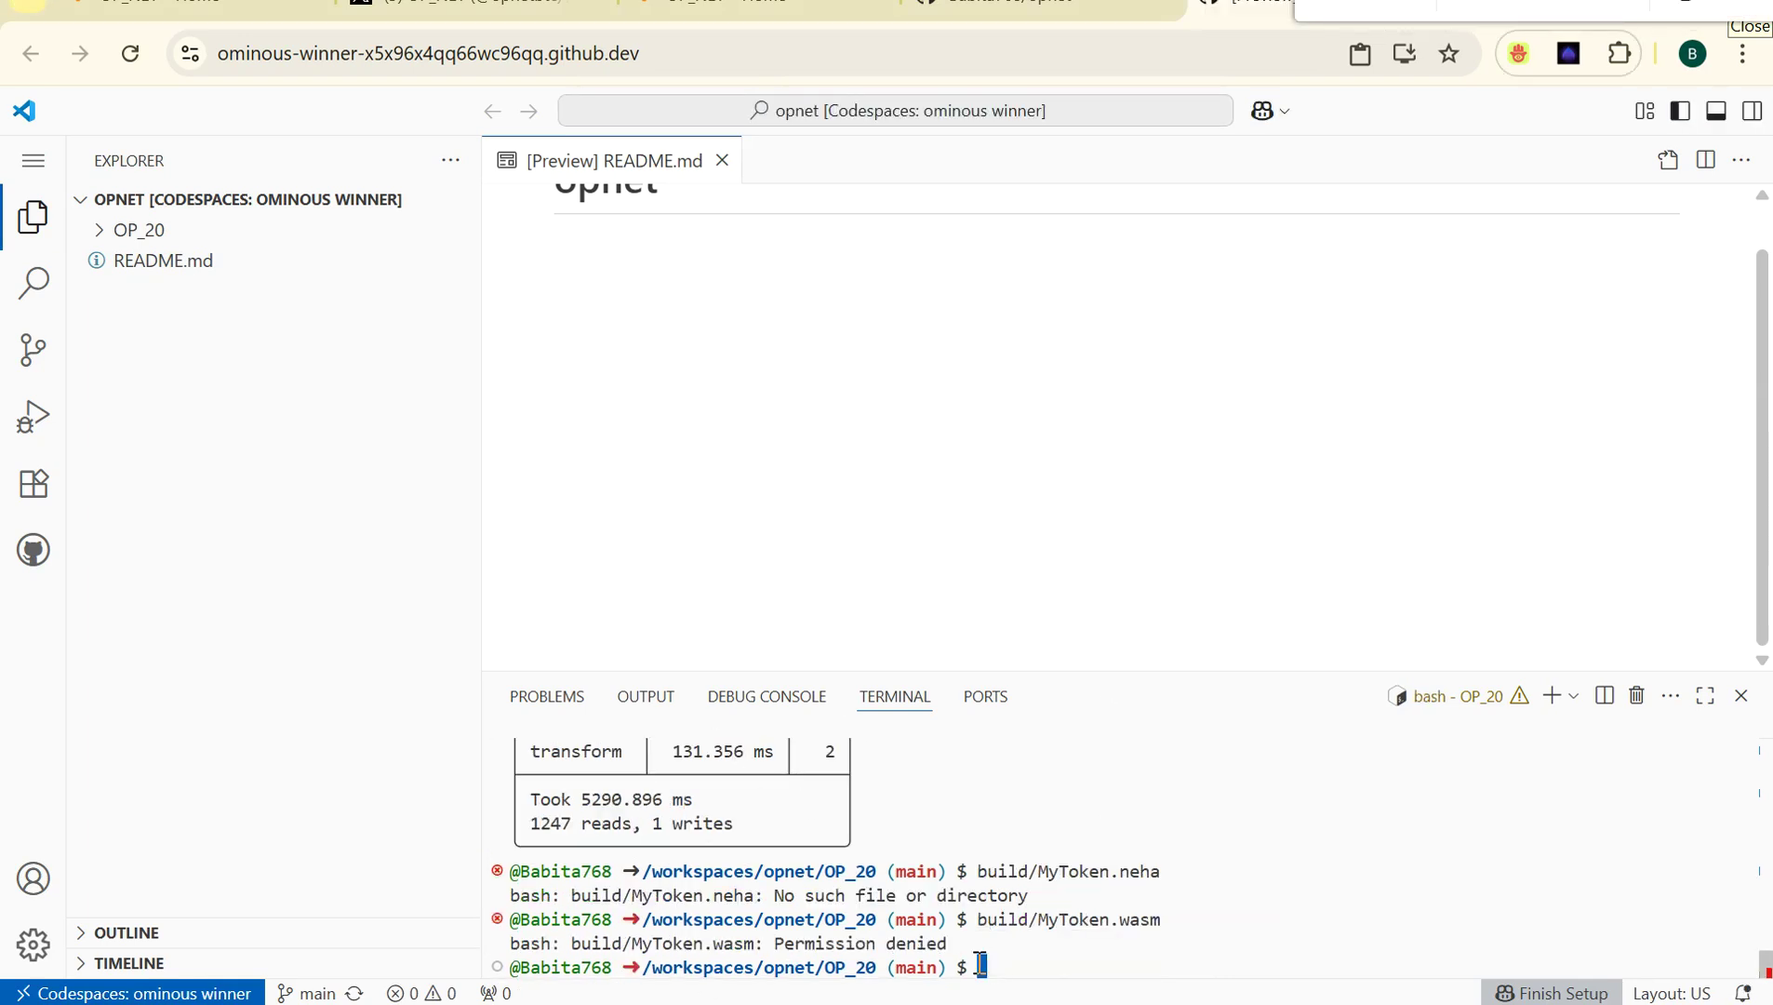
# Try to run build/MyToken.wasm as a terminal command in the OP_20 folder.
pyautogui.hotkey('ctrl', 'v')
pyautogui.press('Return')
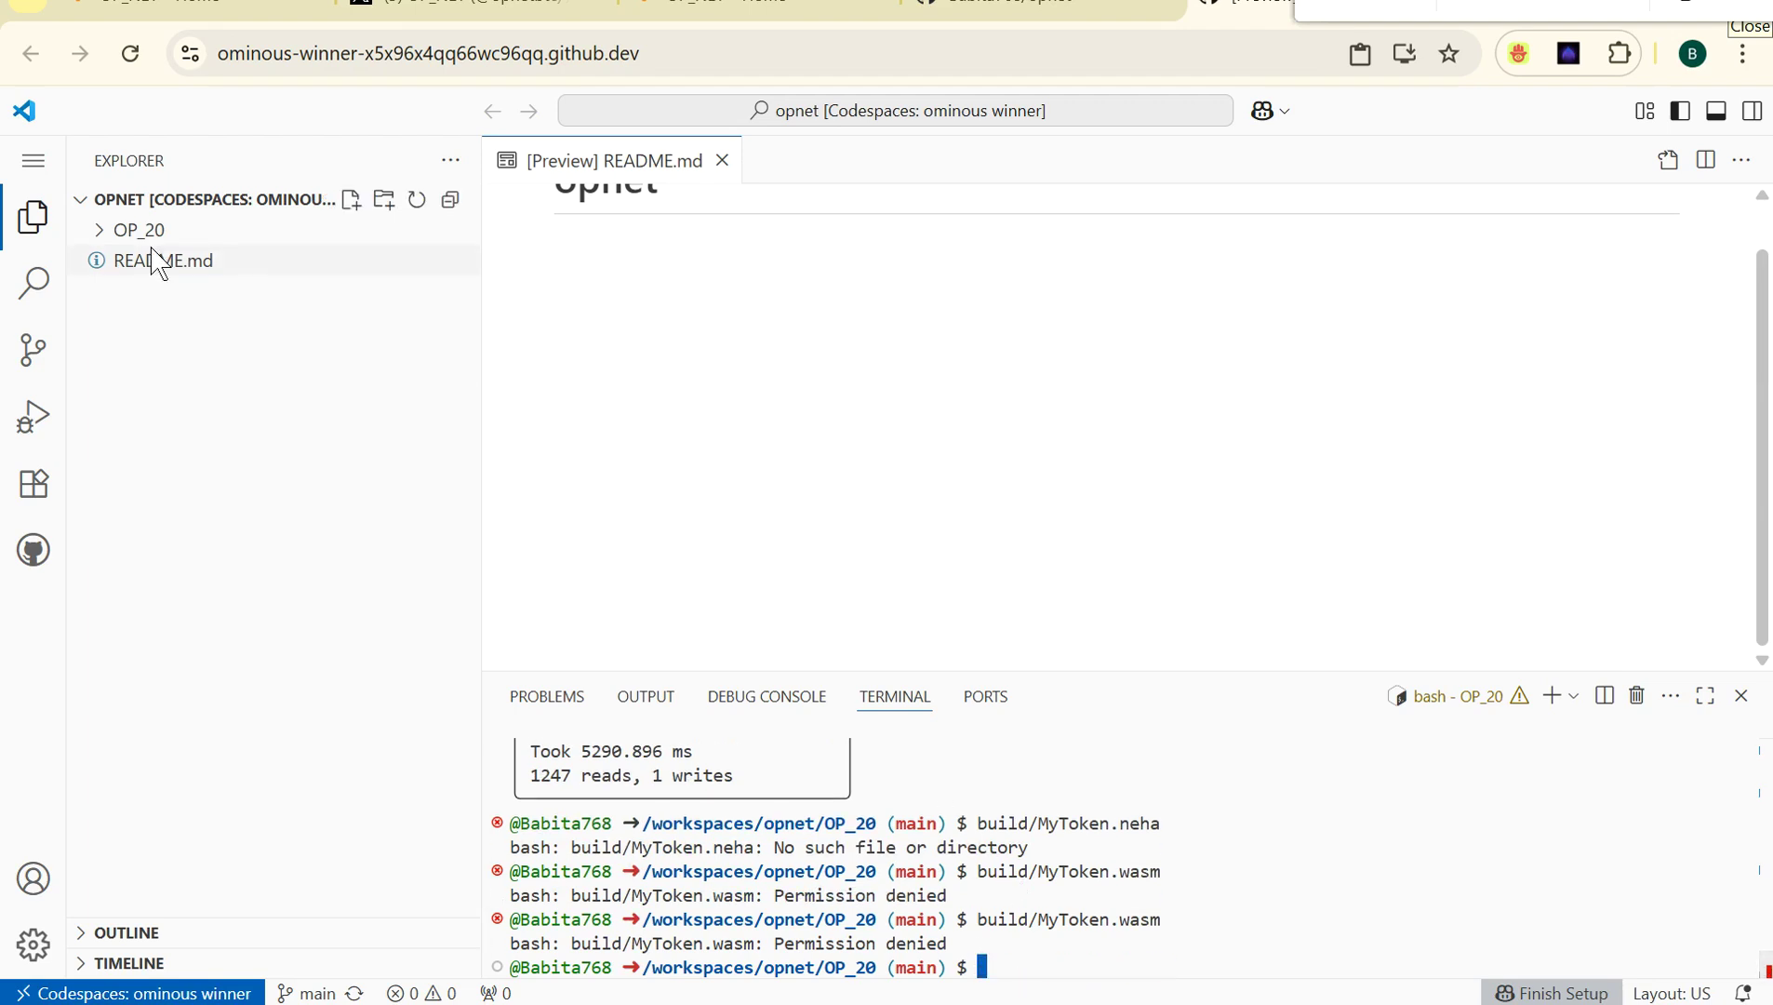
# Download the compiled MyToken.wasm file from the build folder inside OP_20.
pyautogui.click(128, 232)
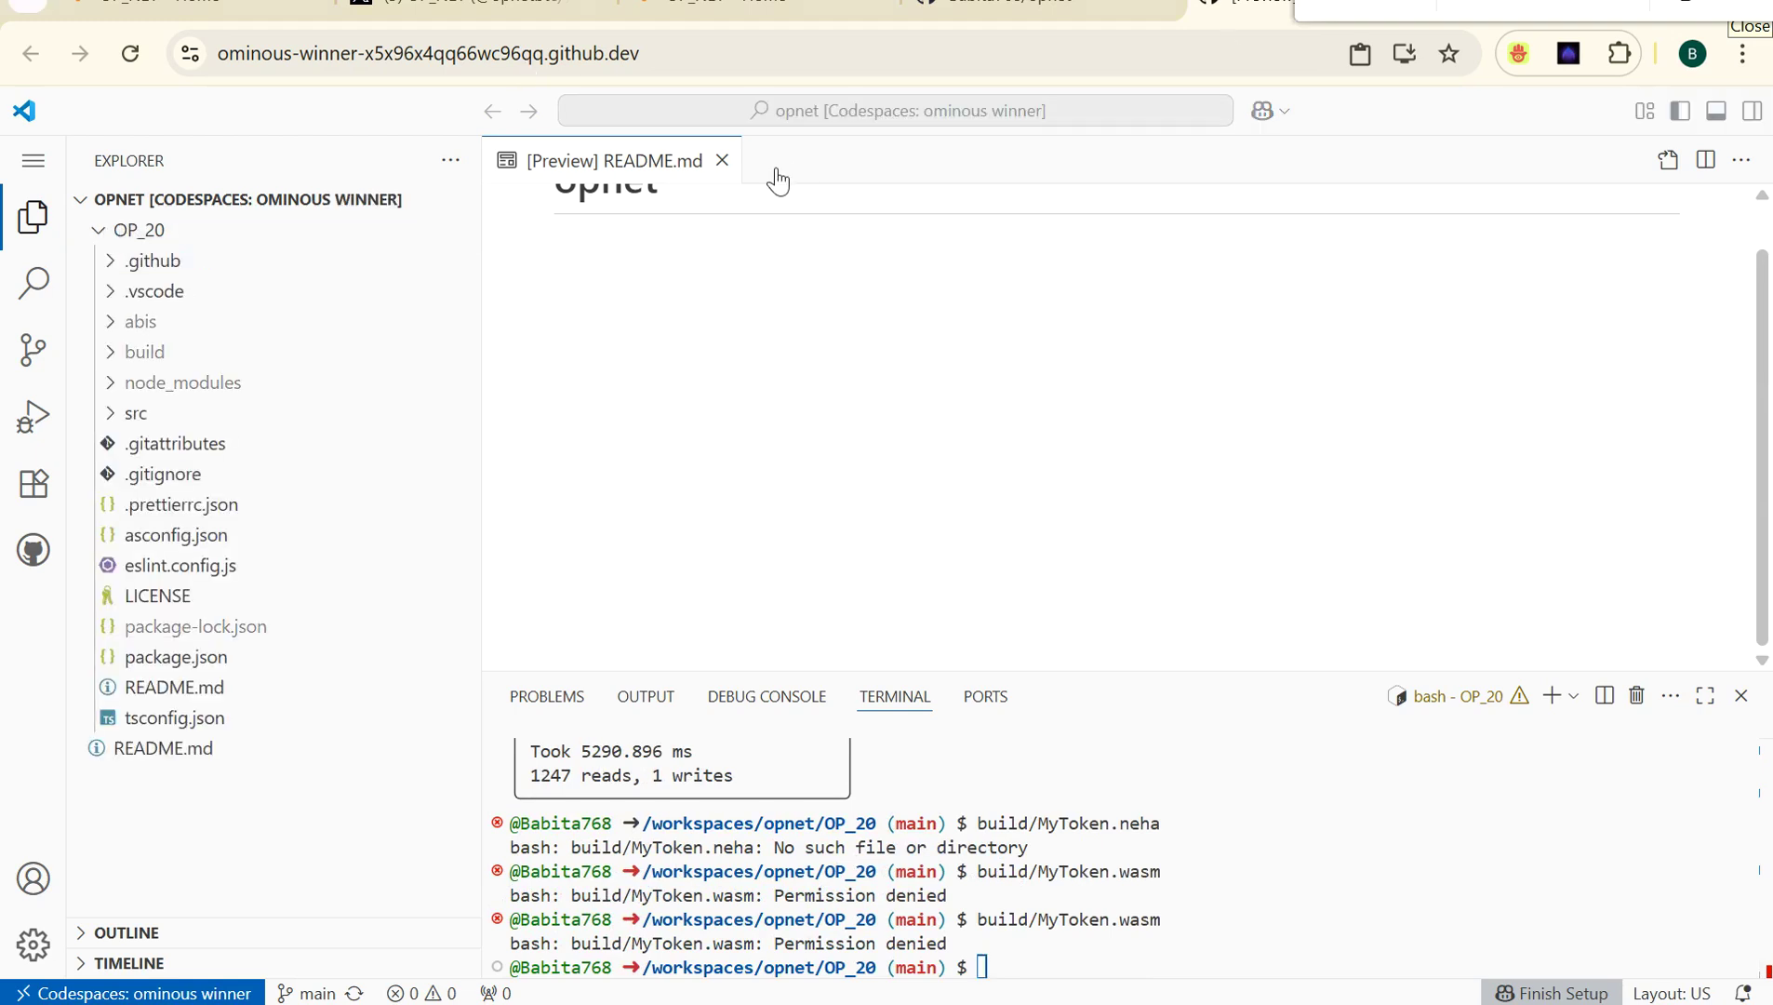
pyautogui.click(149, 353)
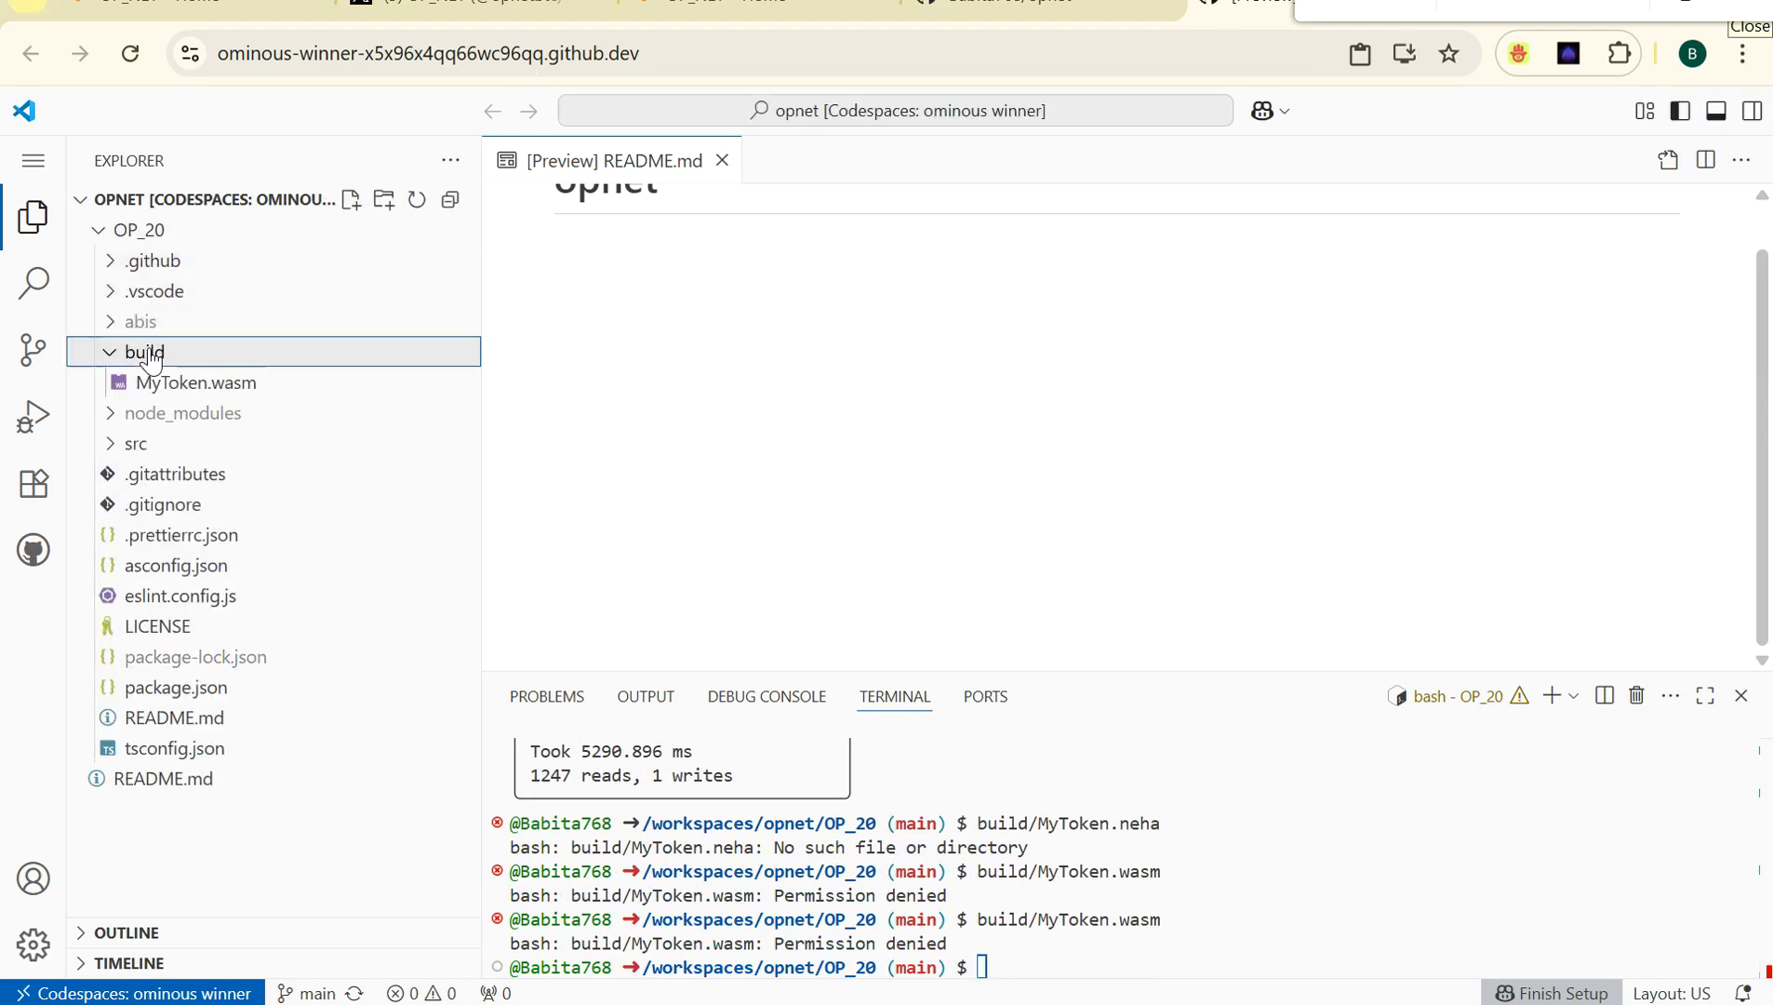
pyautogui.click(190, 384)
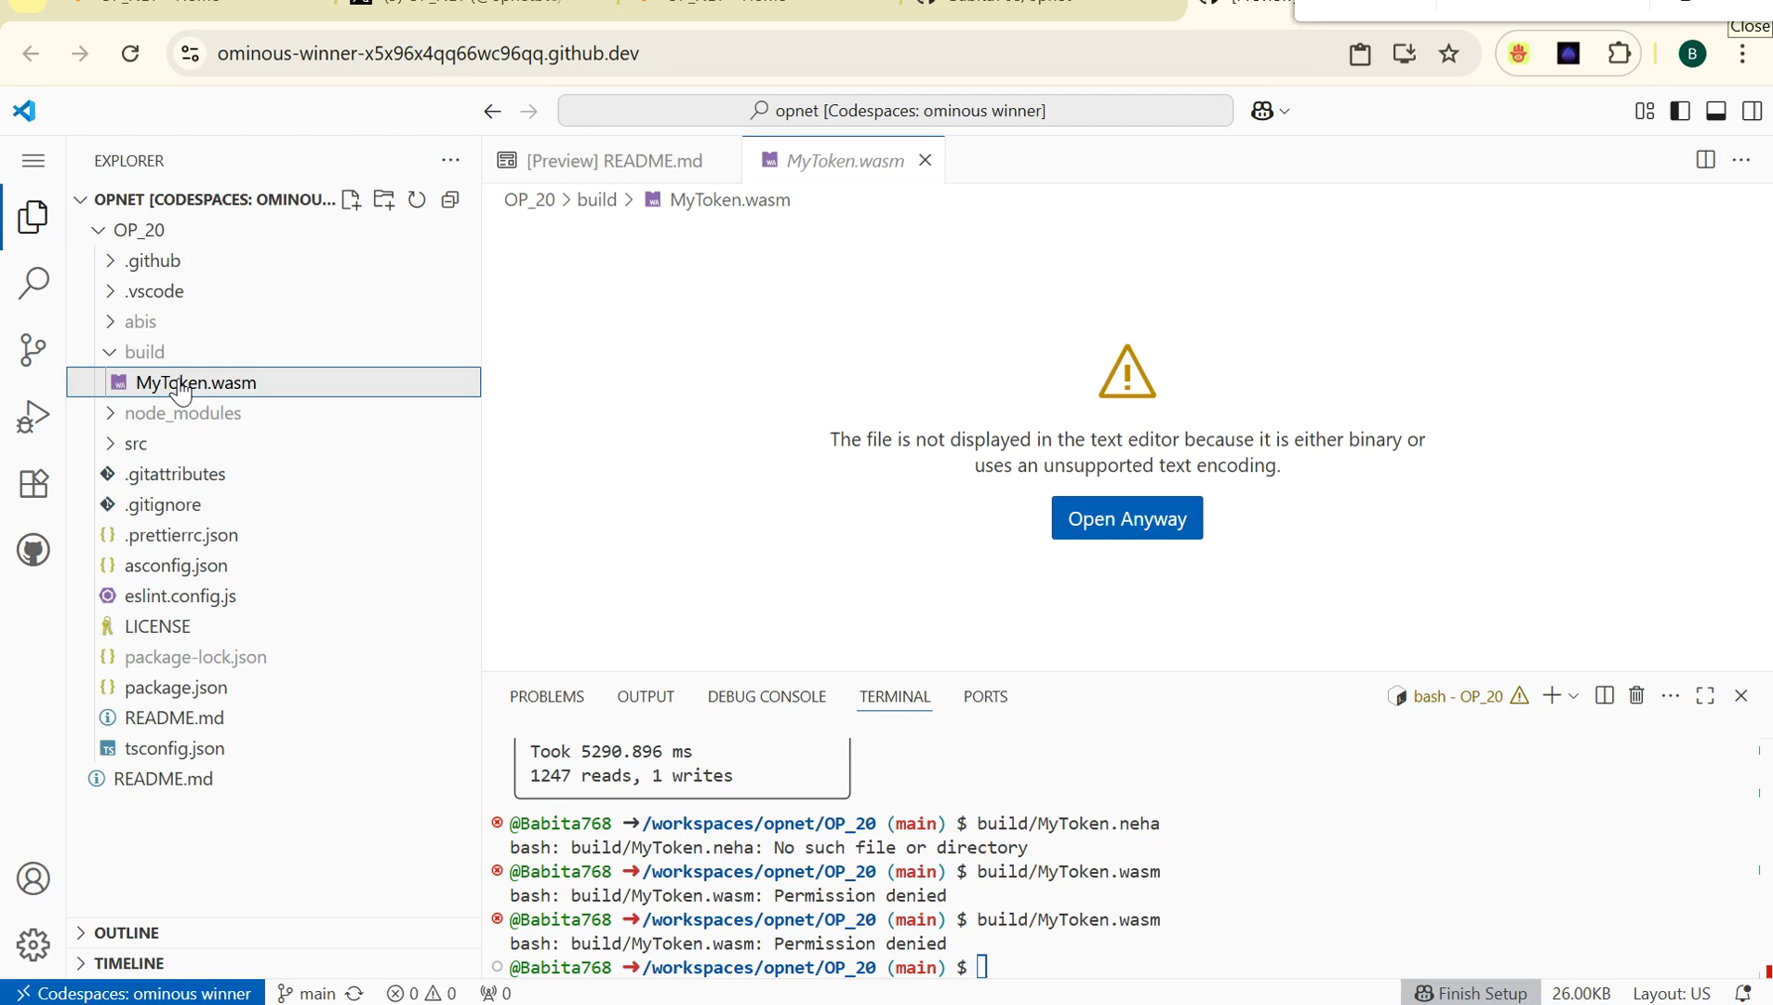
pyautogui.rightClick(240, 390)
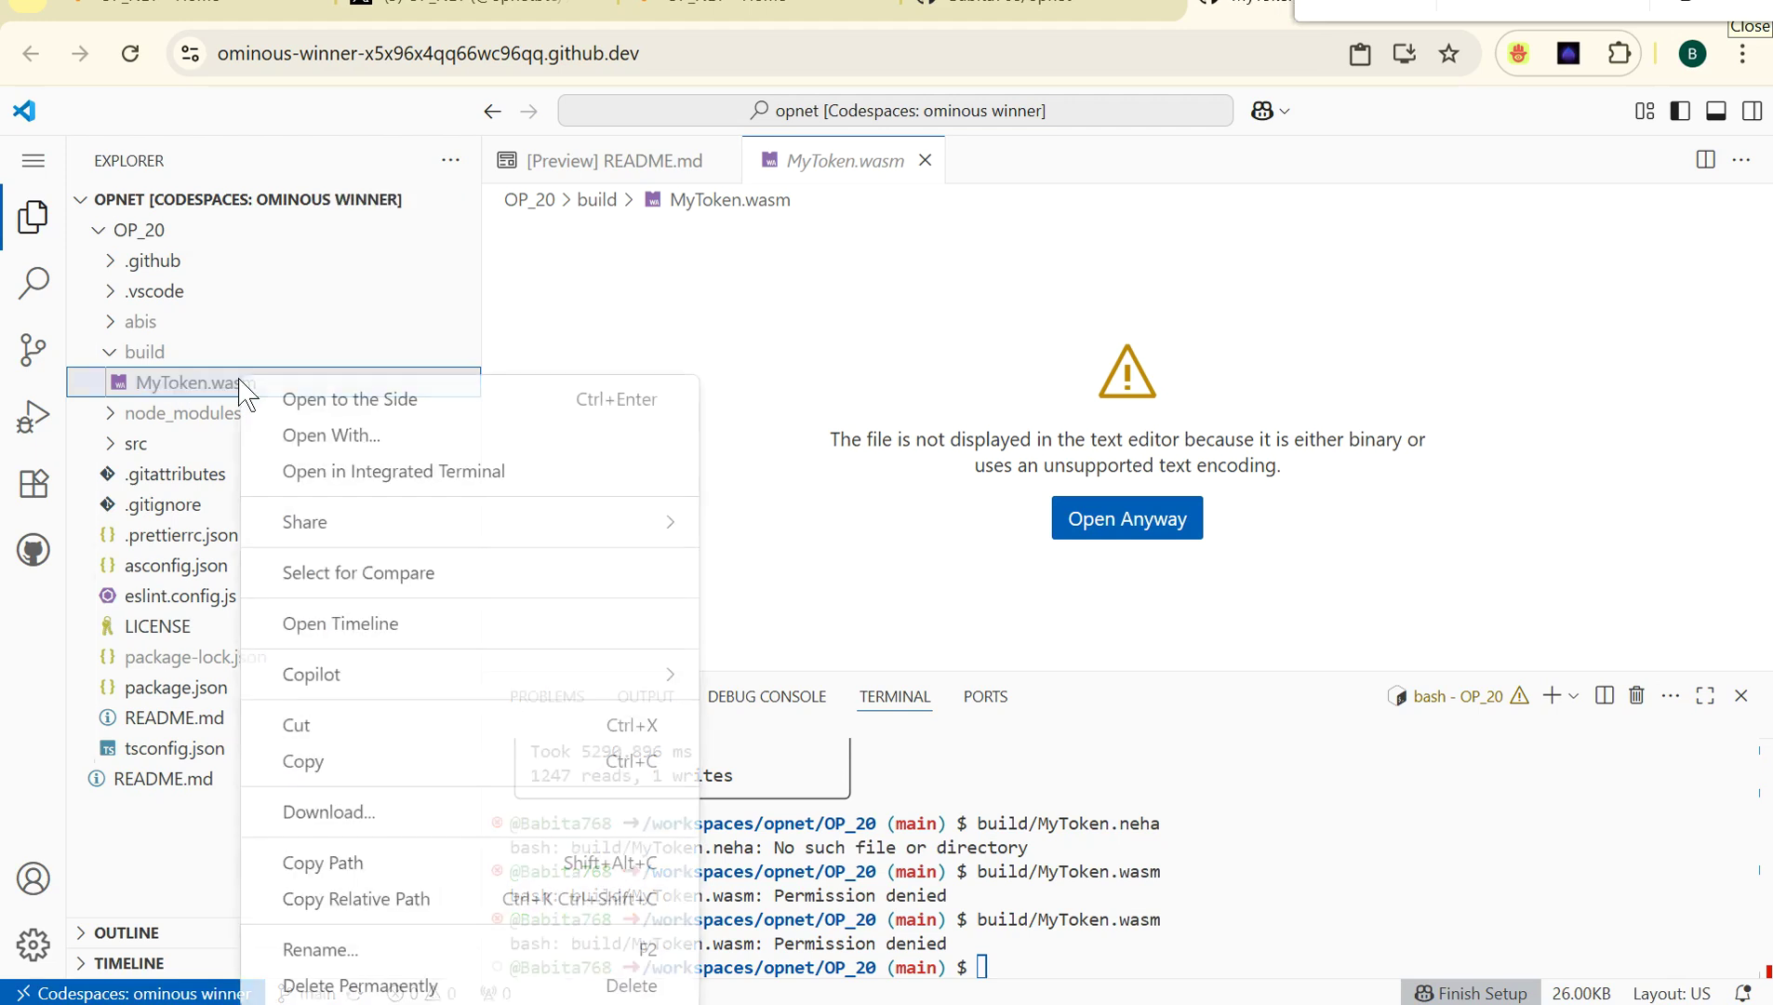
pyautogui.click(362, 824)
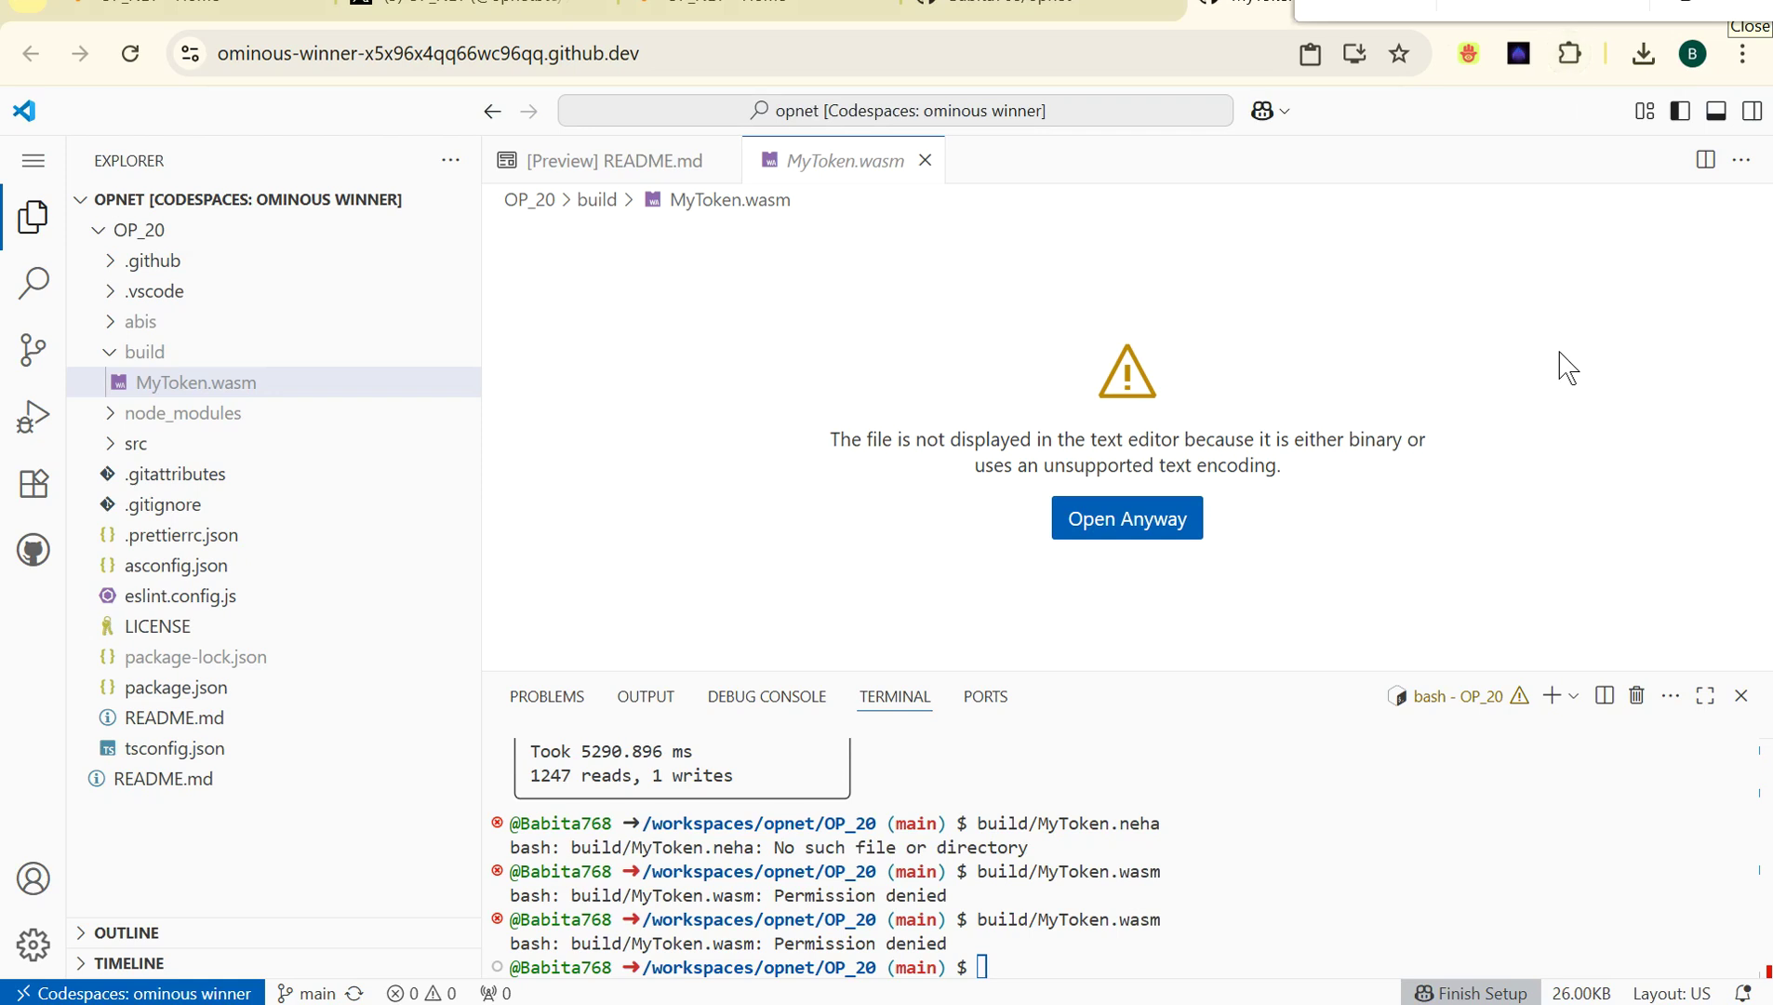
# Start a contract deployment in the OP_WALLET extension and upload the downloaded MyToken.wasm file.
pyautogui.click(1570, 53)
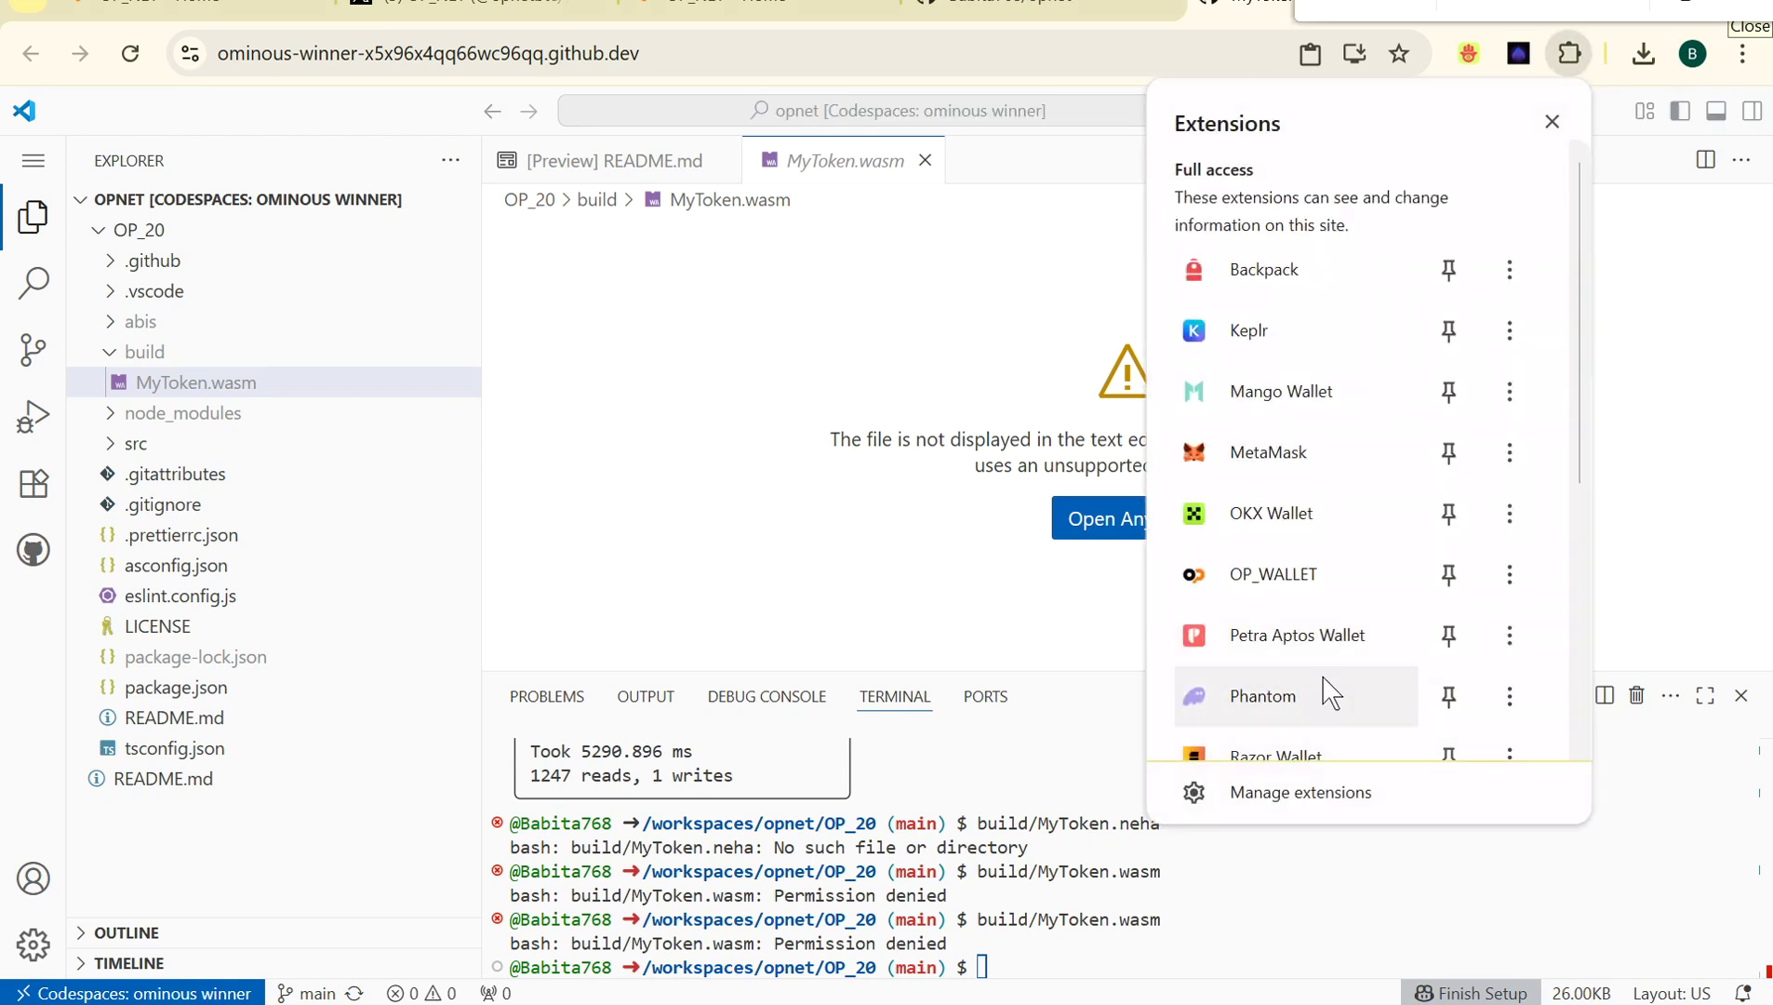
pyautogui.click(1308, 584)
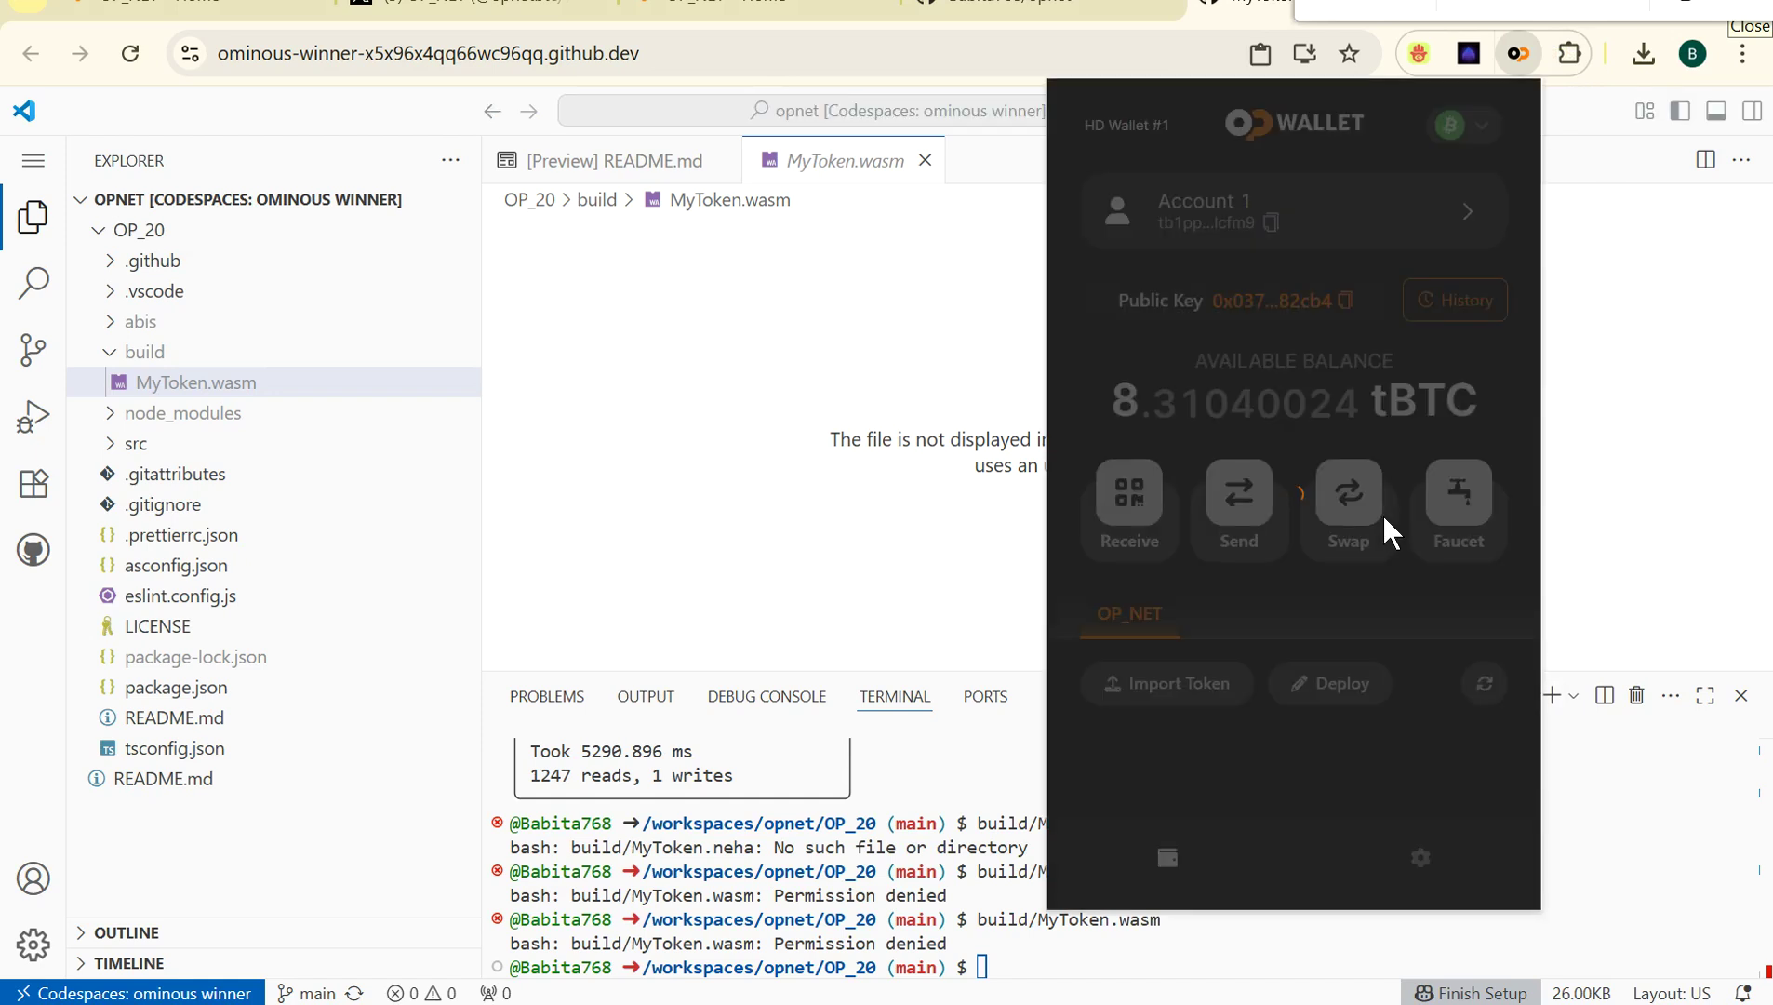
pyautogui.click(1344, 687)
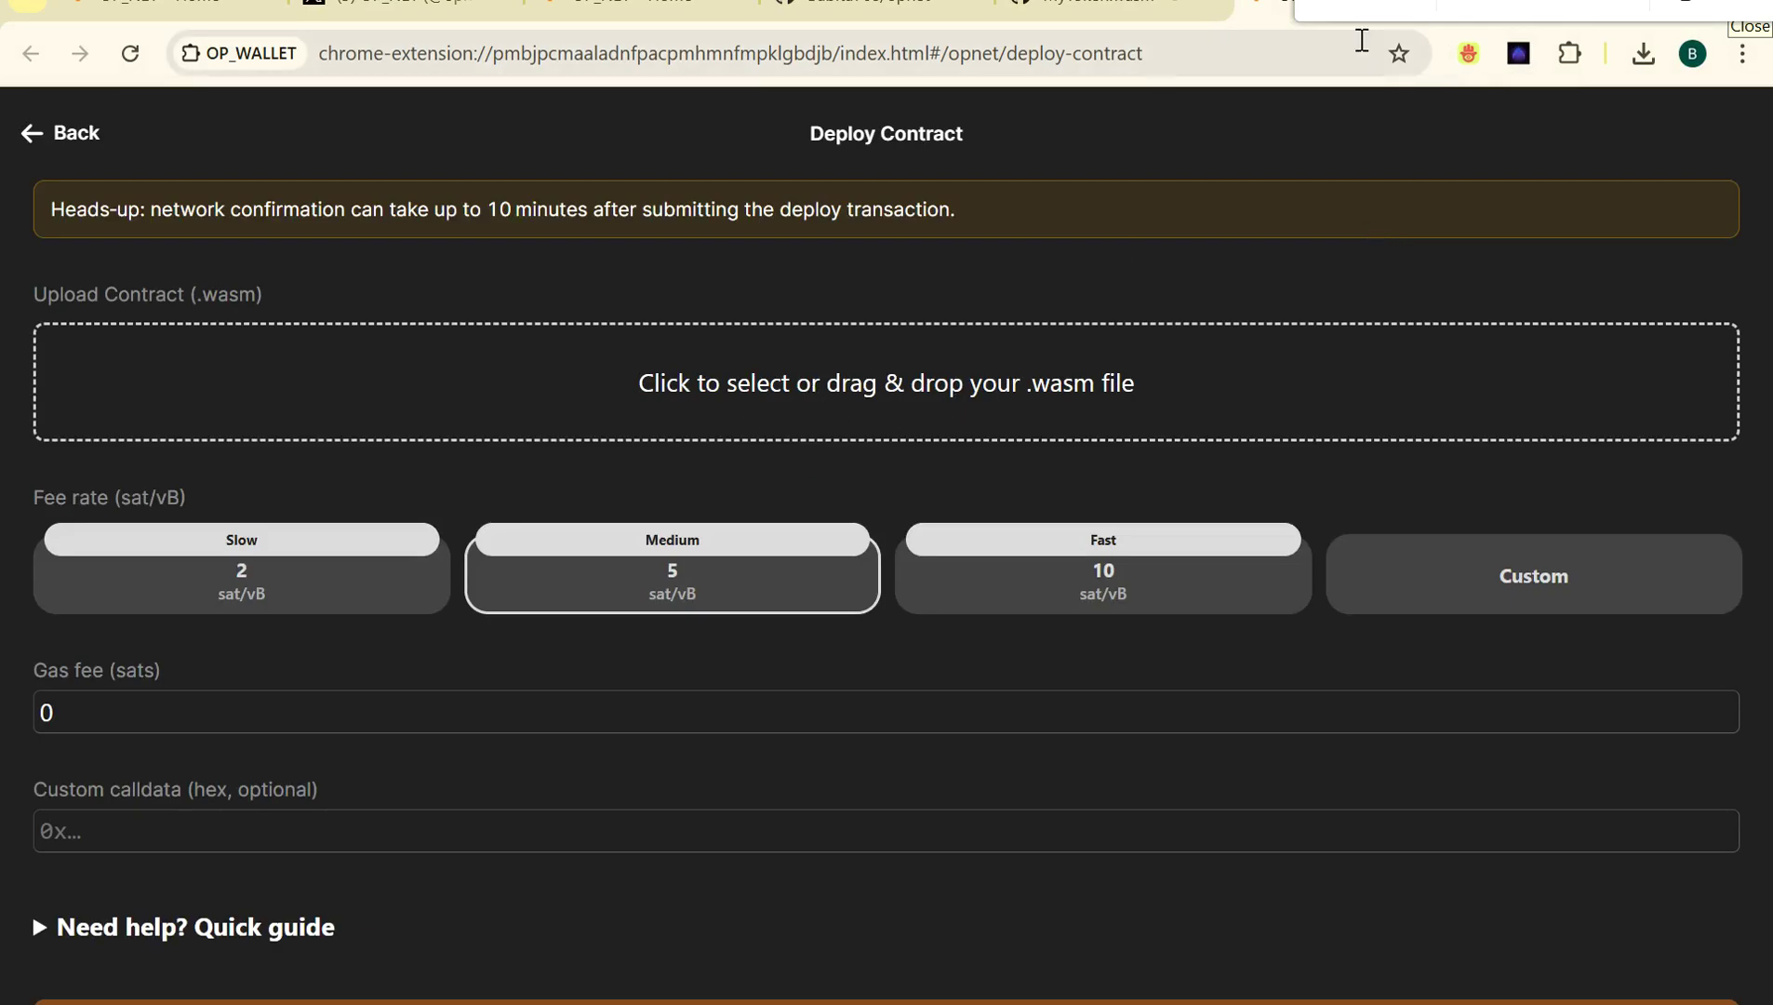
pyautogui.moveTo(1344, 14); pyautogui.dragTo(1215, 360)
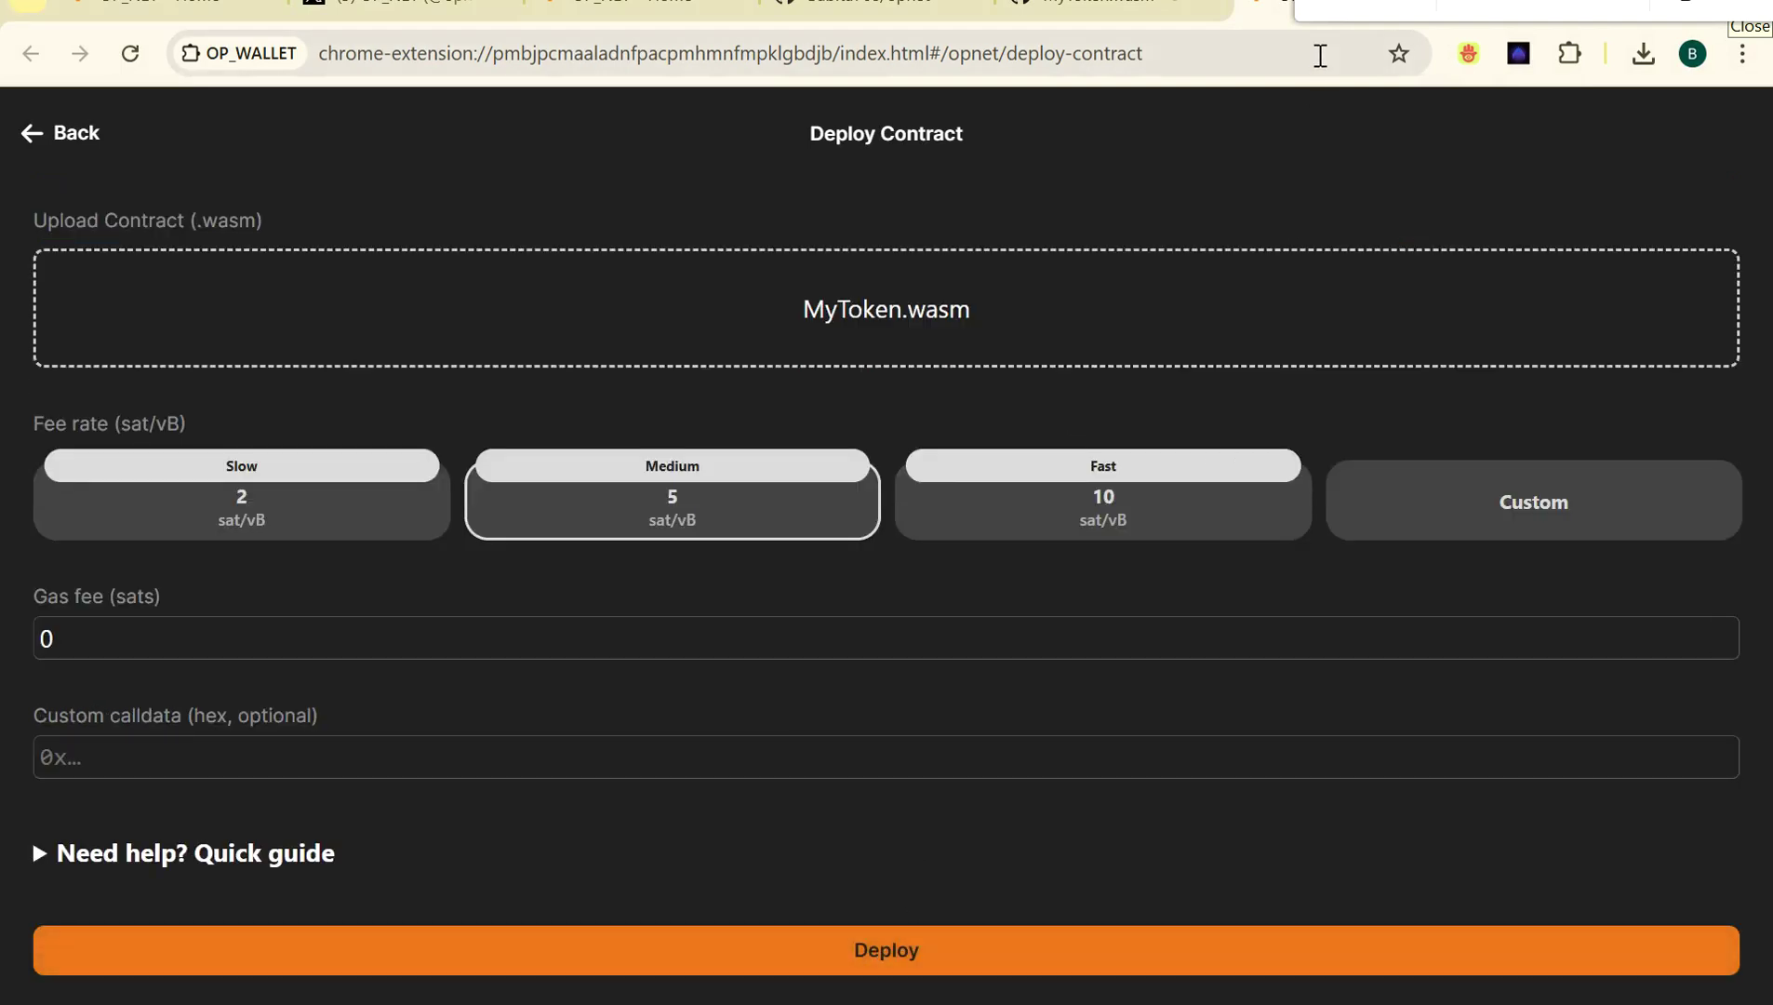
# Submit the MyToken.wasm contract deployment, sign its transaction and copy the contract address.
pyautogui.click(1172, 959)
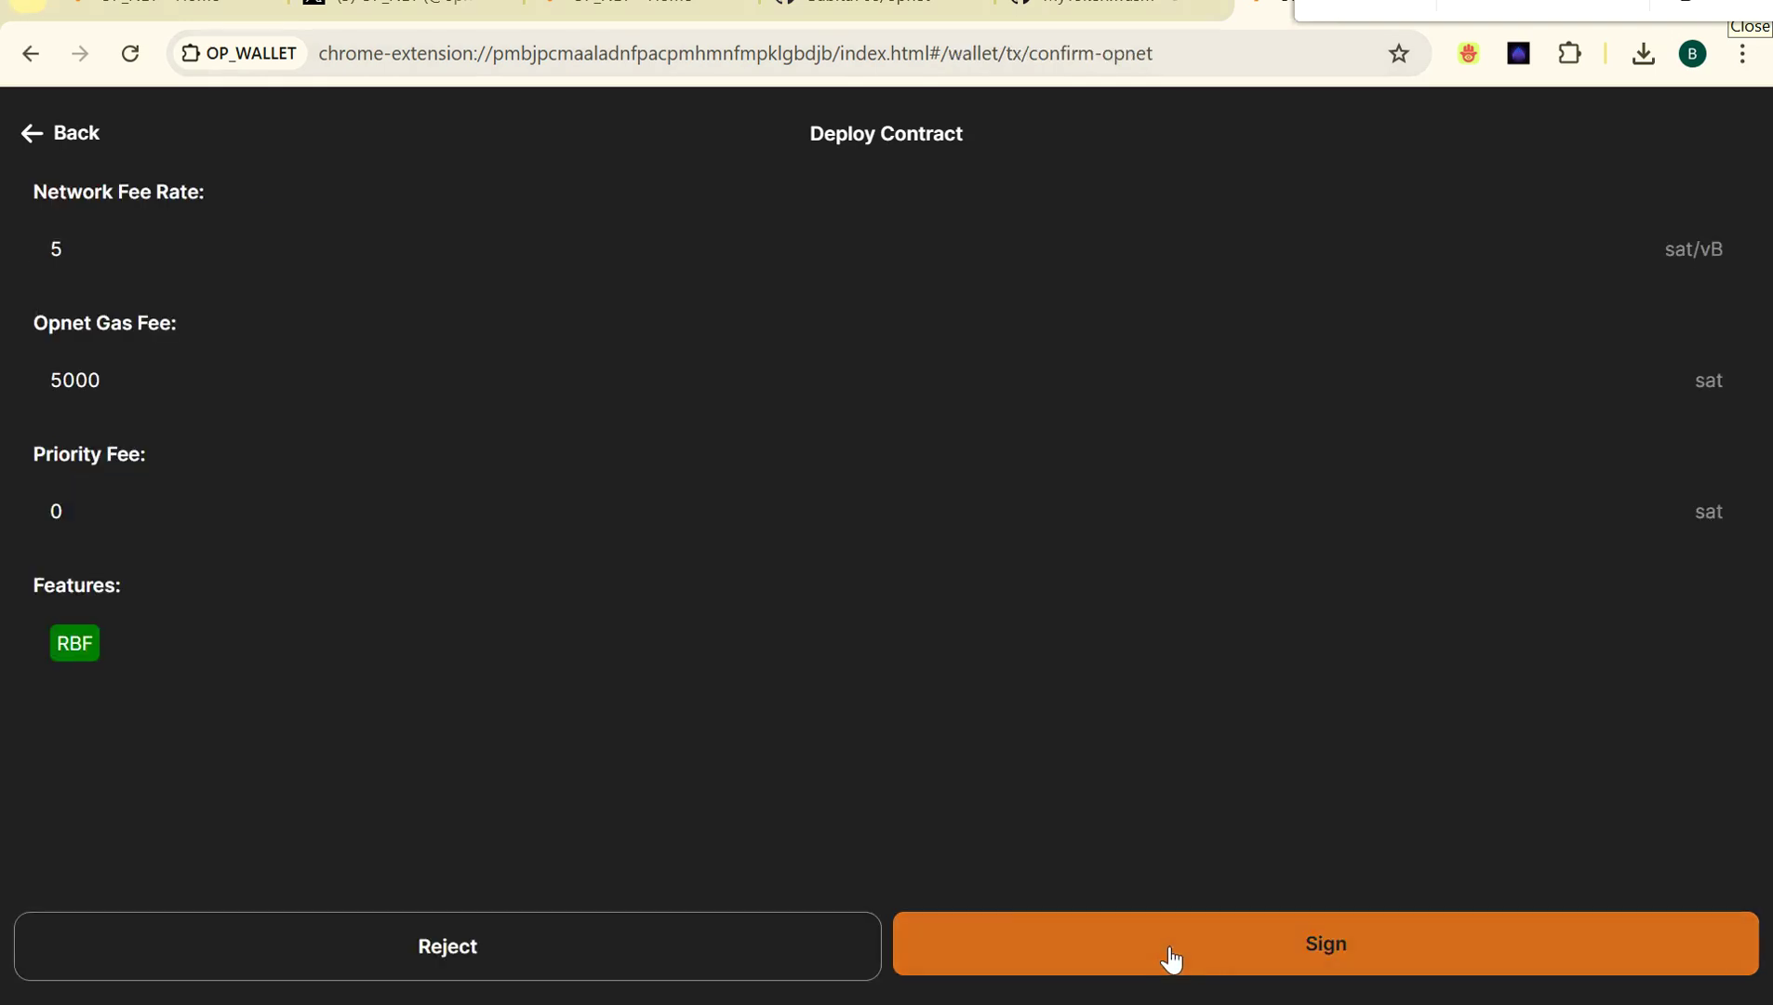
pyautogui.click(1184, 941)
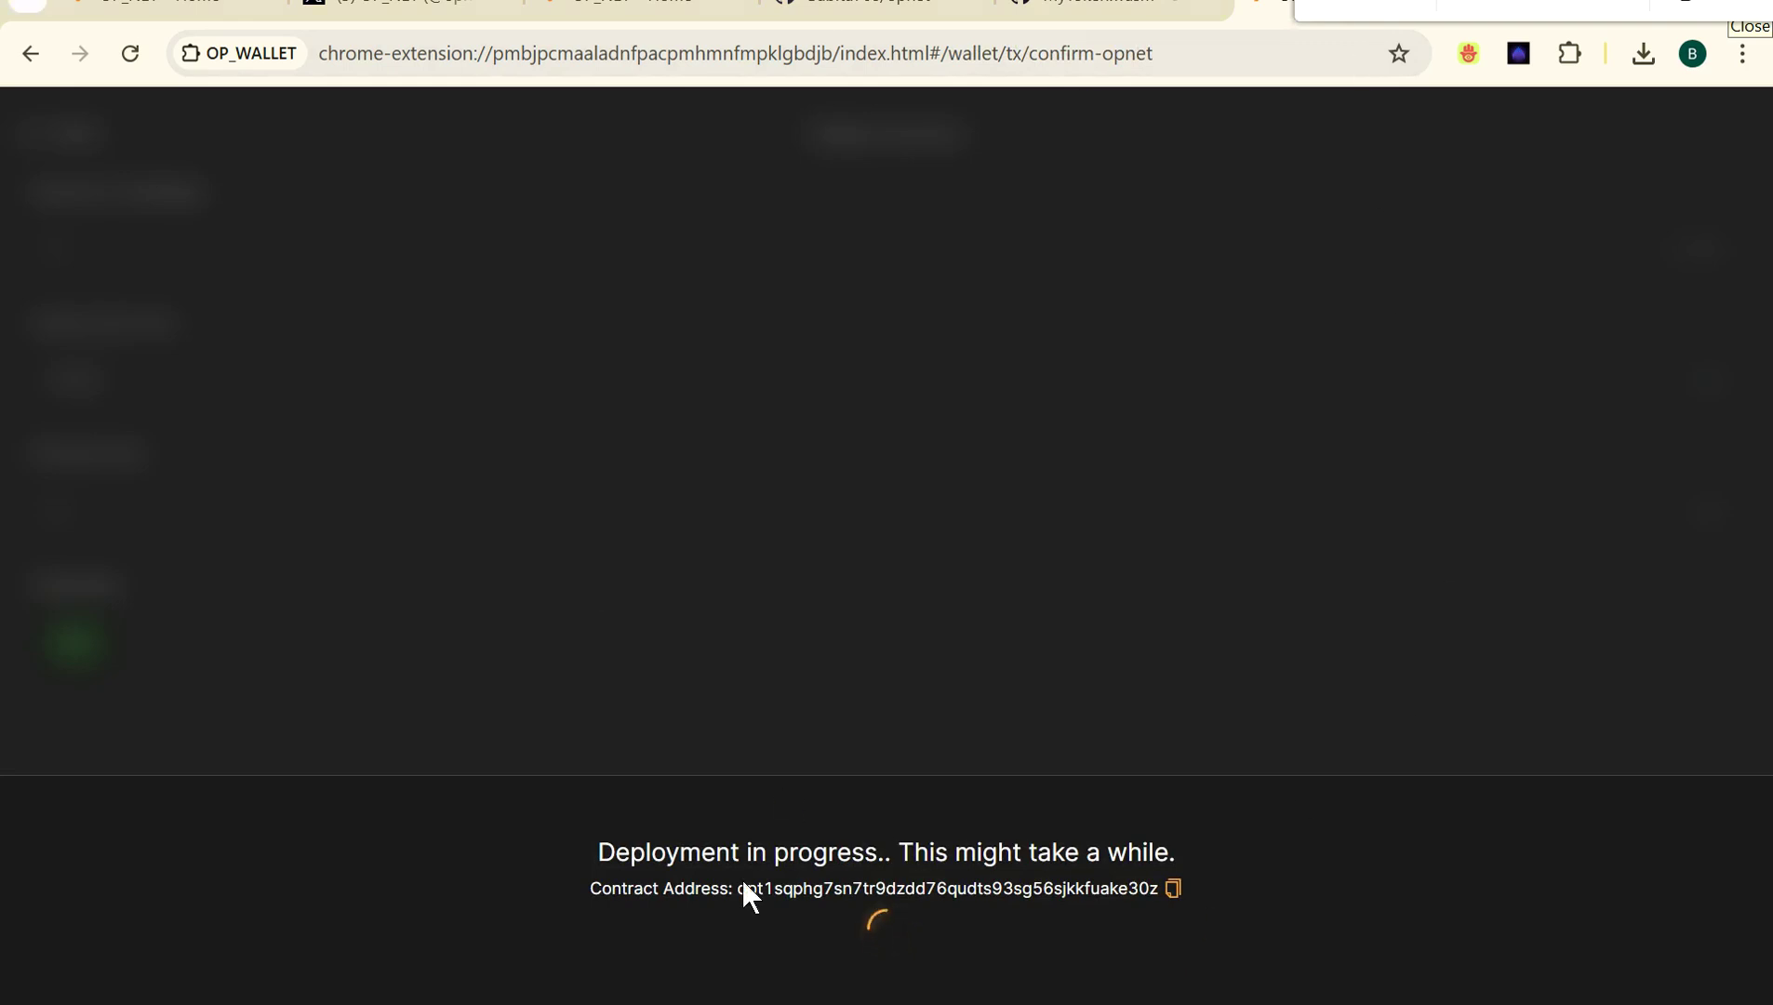
pyautogui.click(1173, 888)
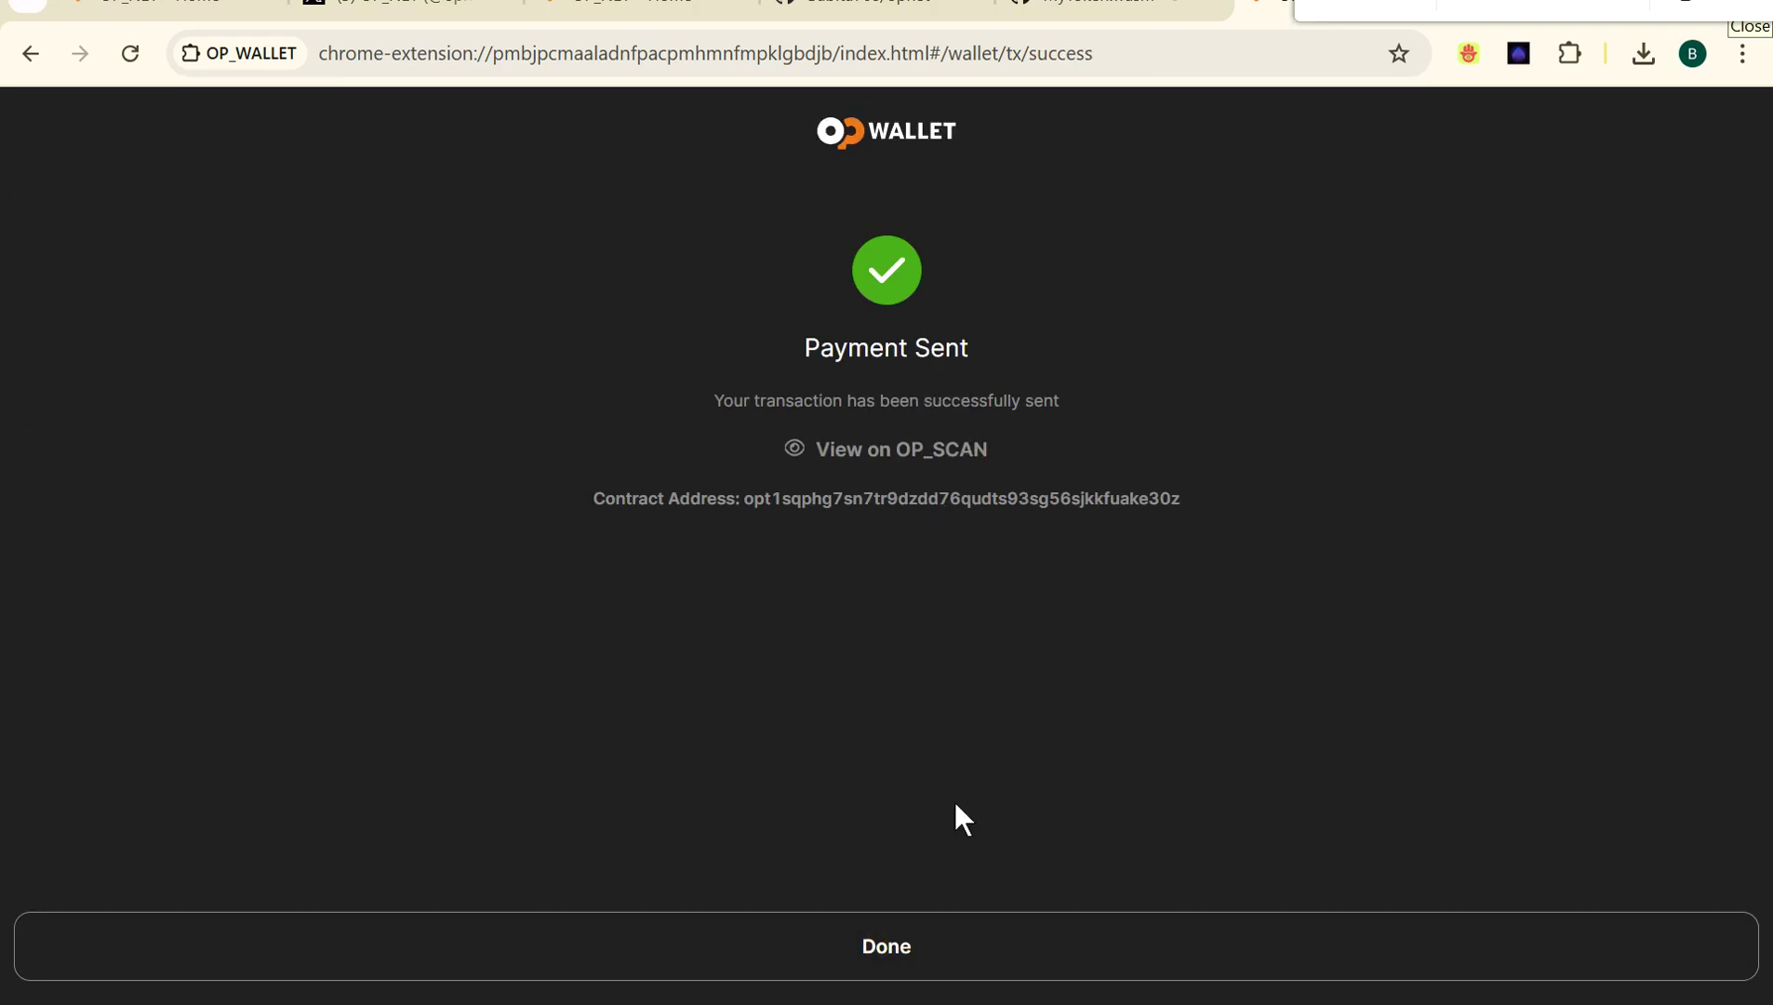
# Open the deployment transaction on OP_SCAN and review the token deployment task on the OP_NET points page.
pyautogui.click(887, 451)
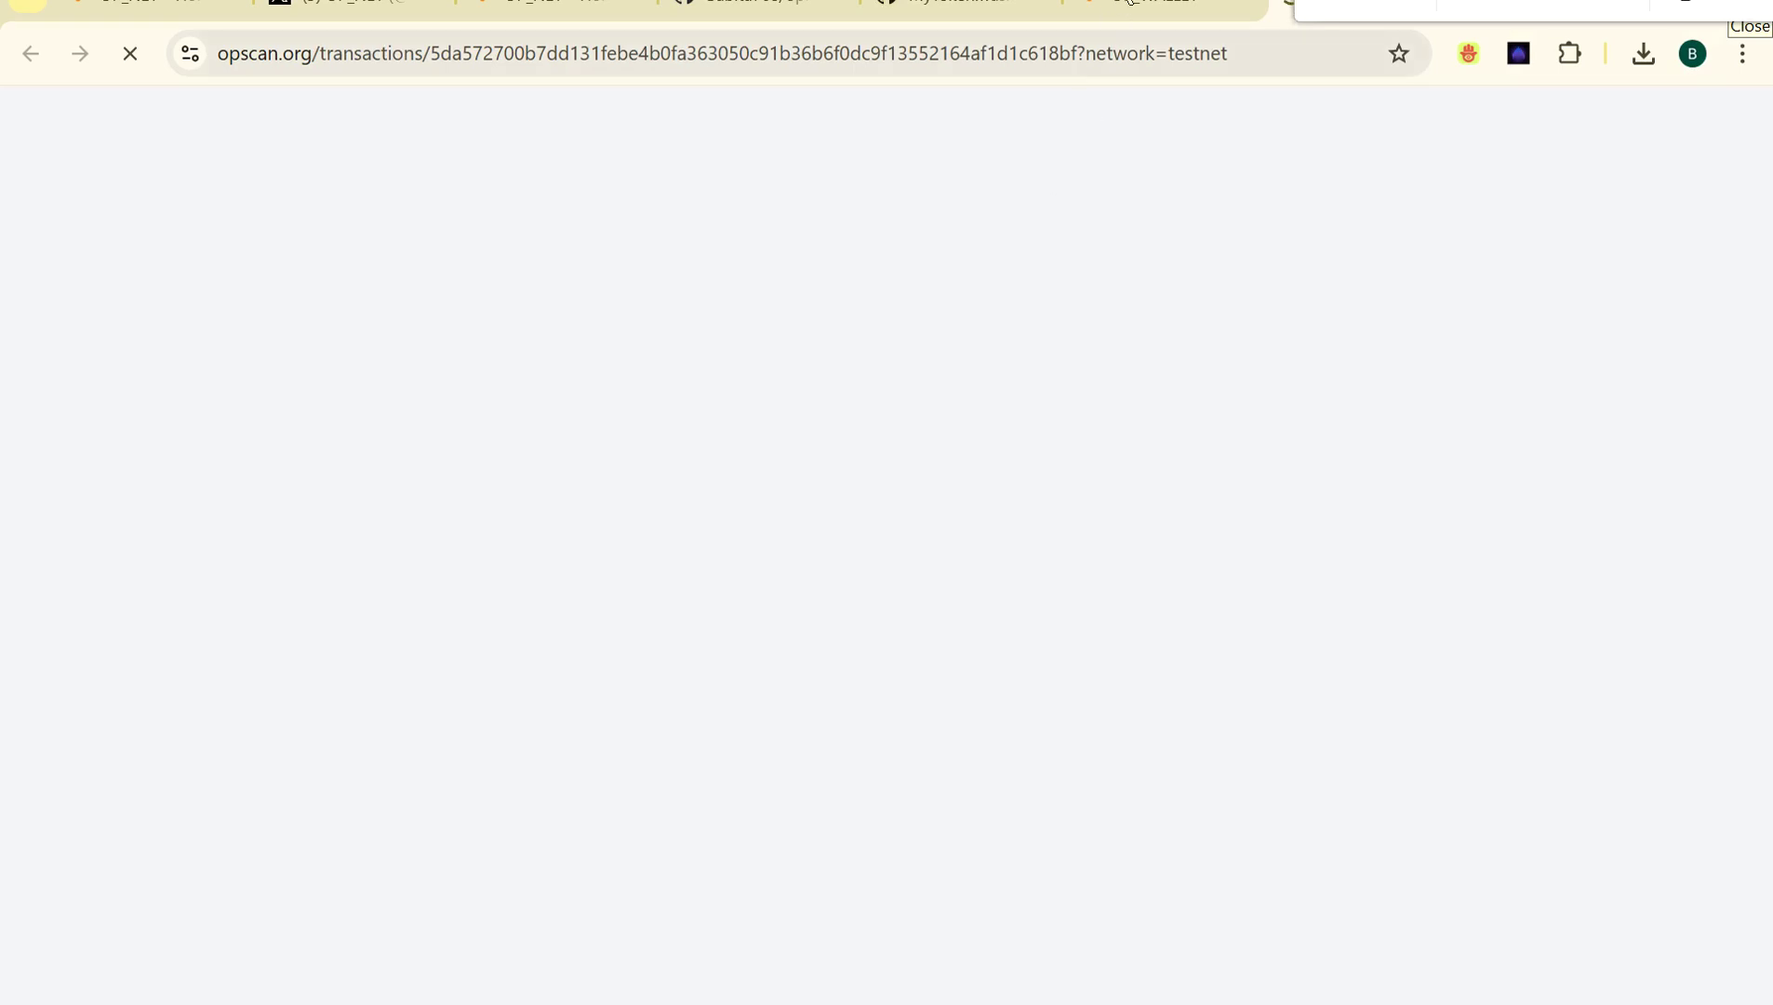
pyautogui.click(1133, 1)
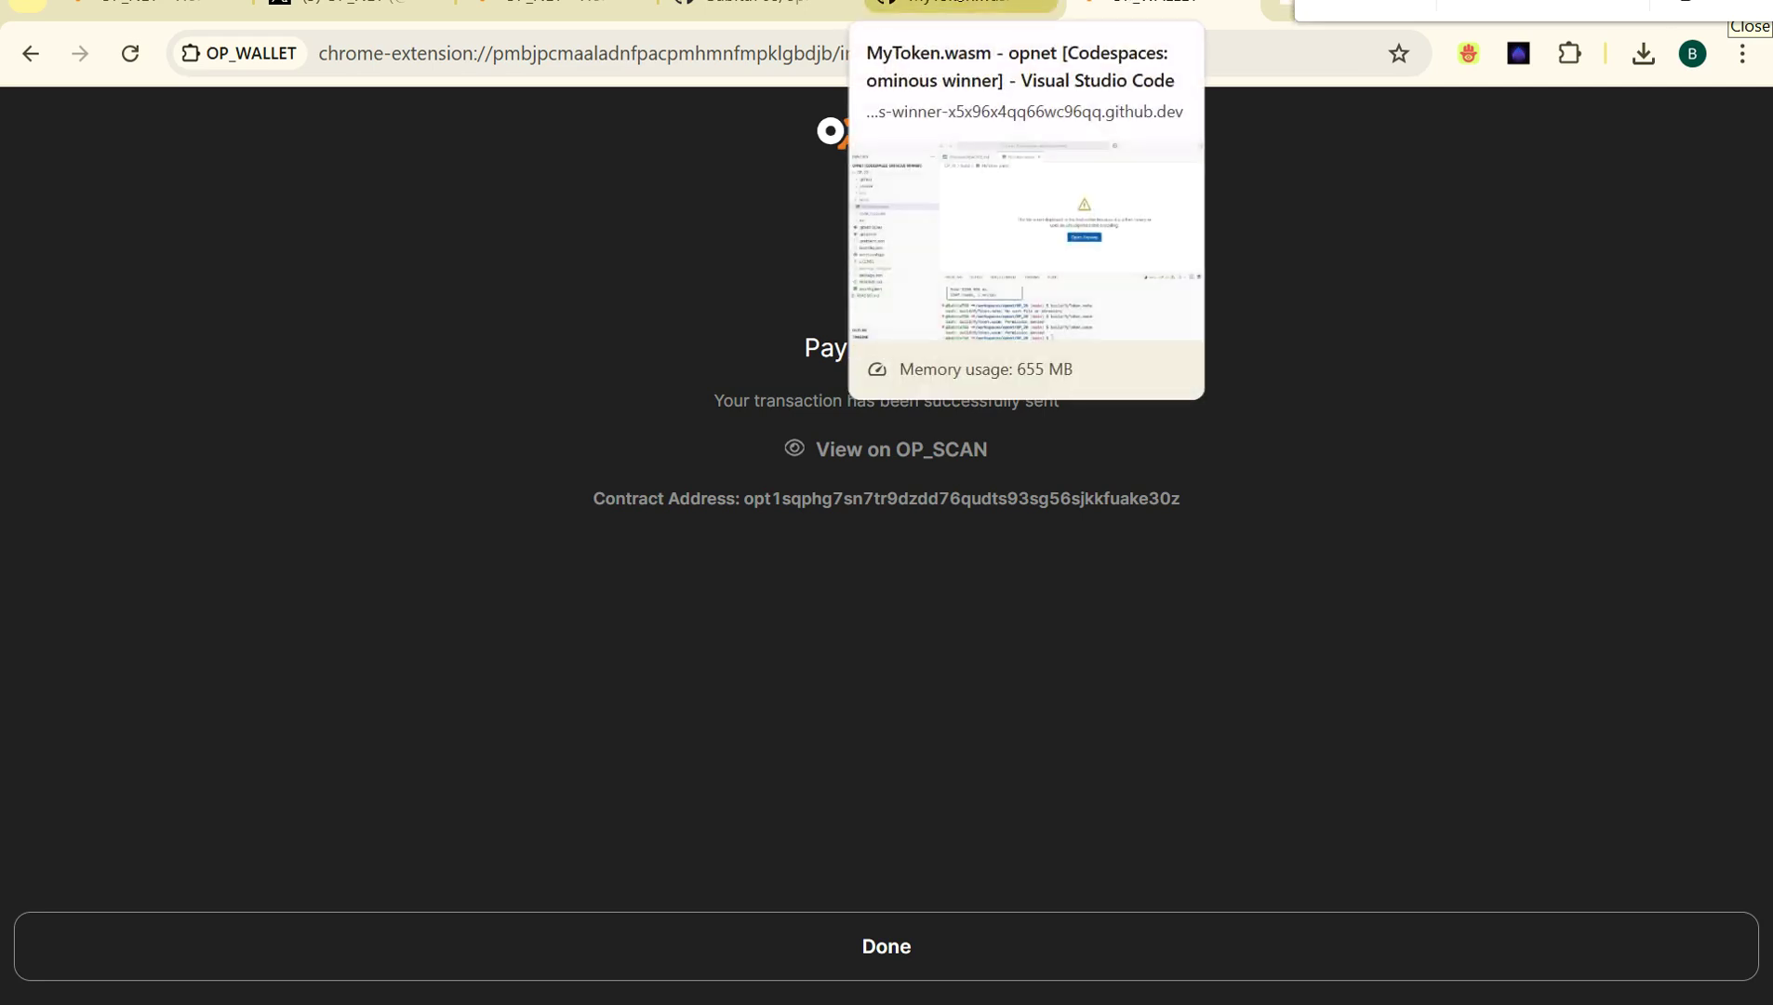
pyautogui.click(493, 5)
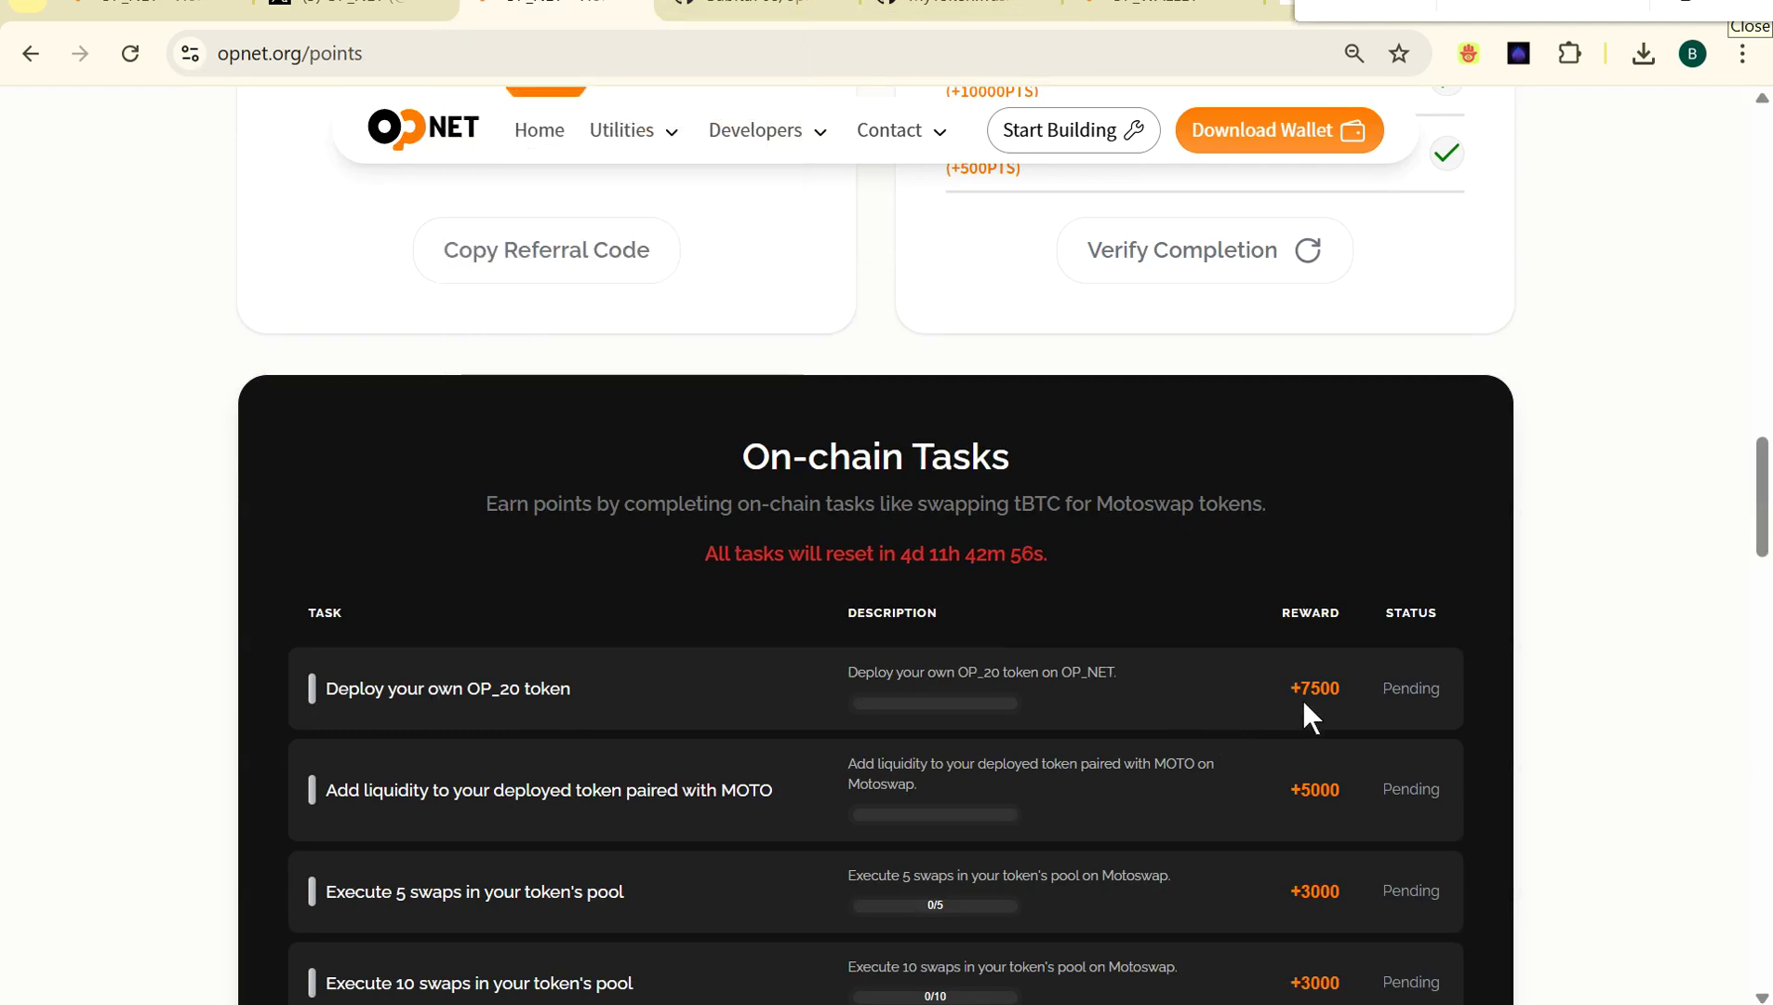
# Check the deployment transaction's status on OP_SCAN and copy the NEHT contract address.
pyautogui.click(27, 7)
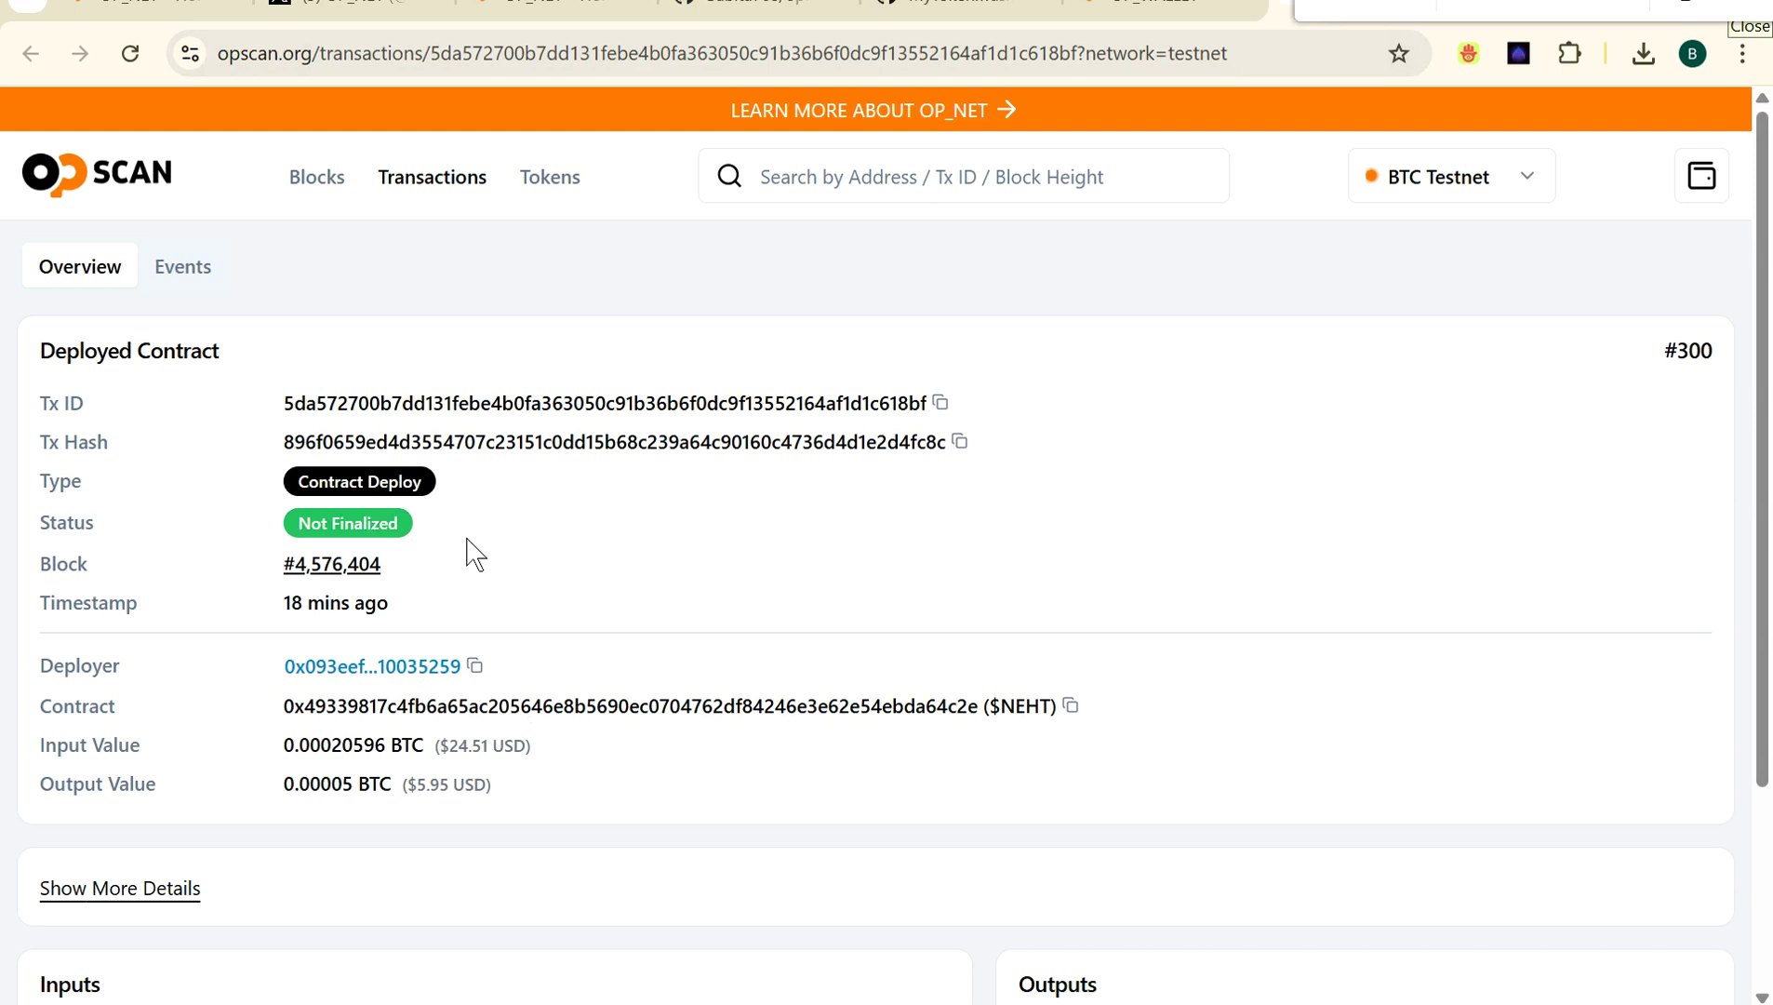
pyautogui.tripleClick(290, 529)
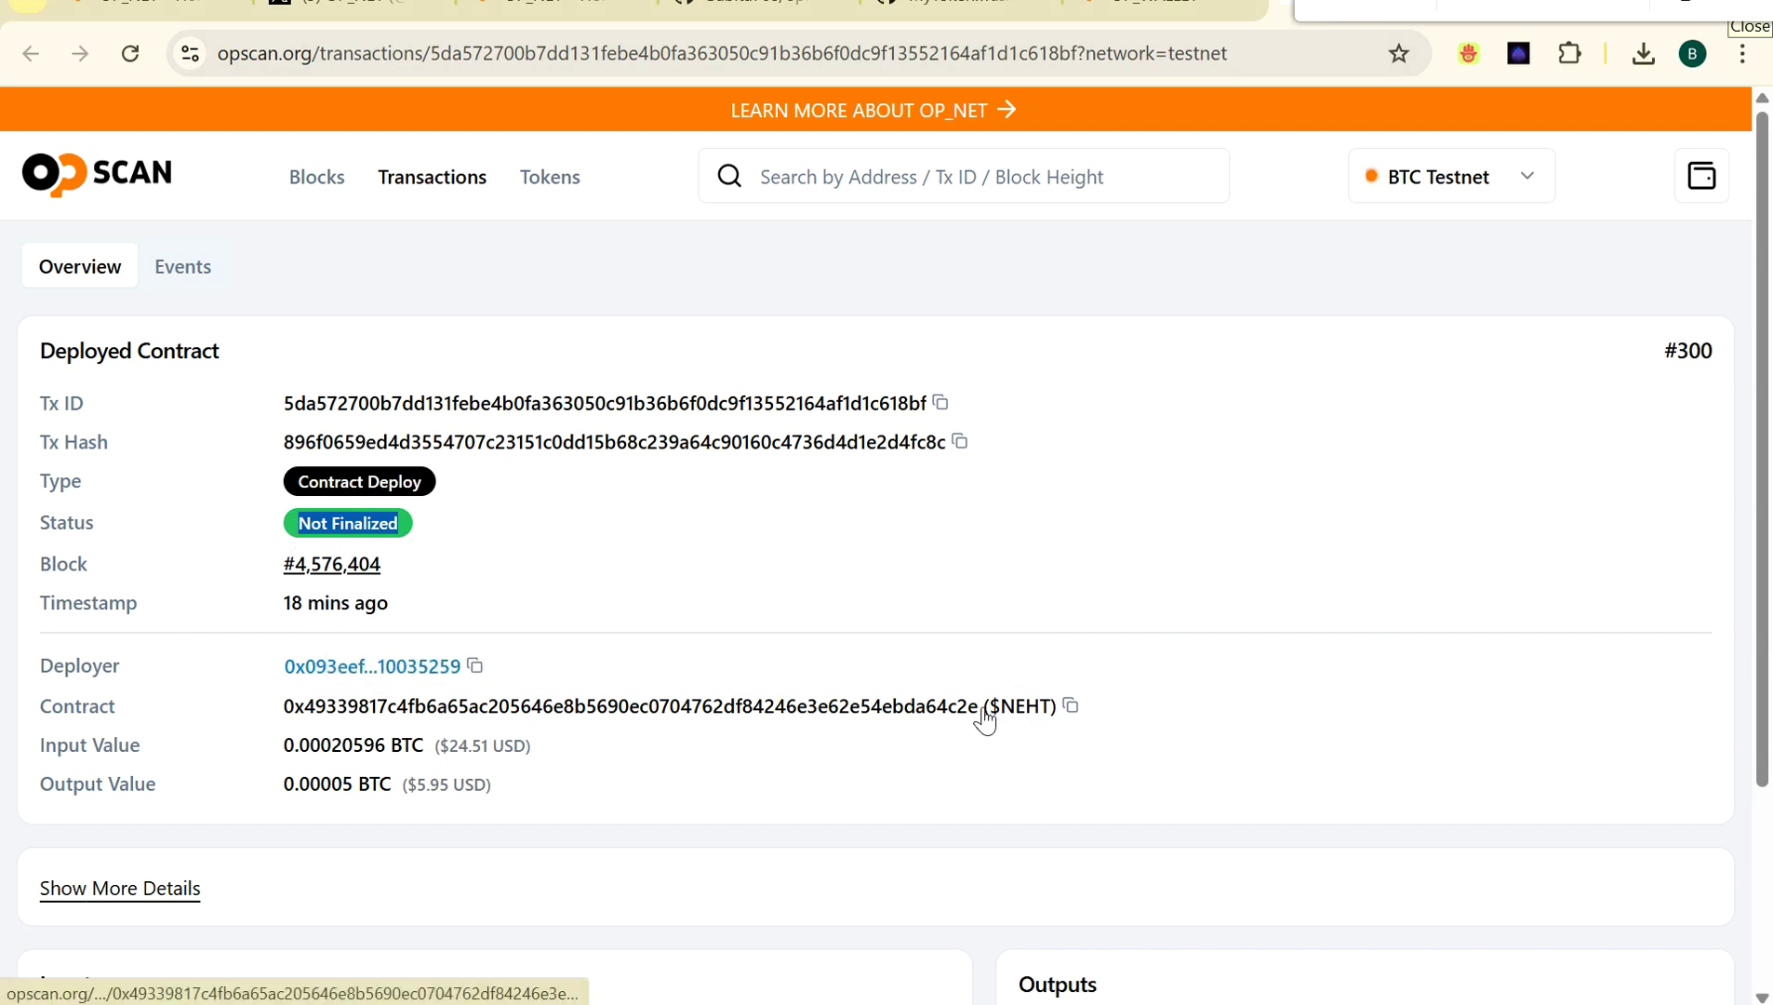
pyautogui.moveTo(984, 716); pyautogui.dragTo(1215, 754)
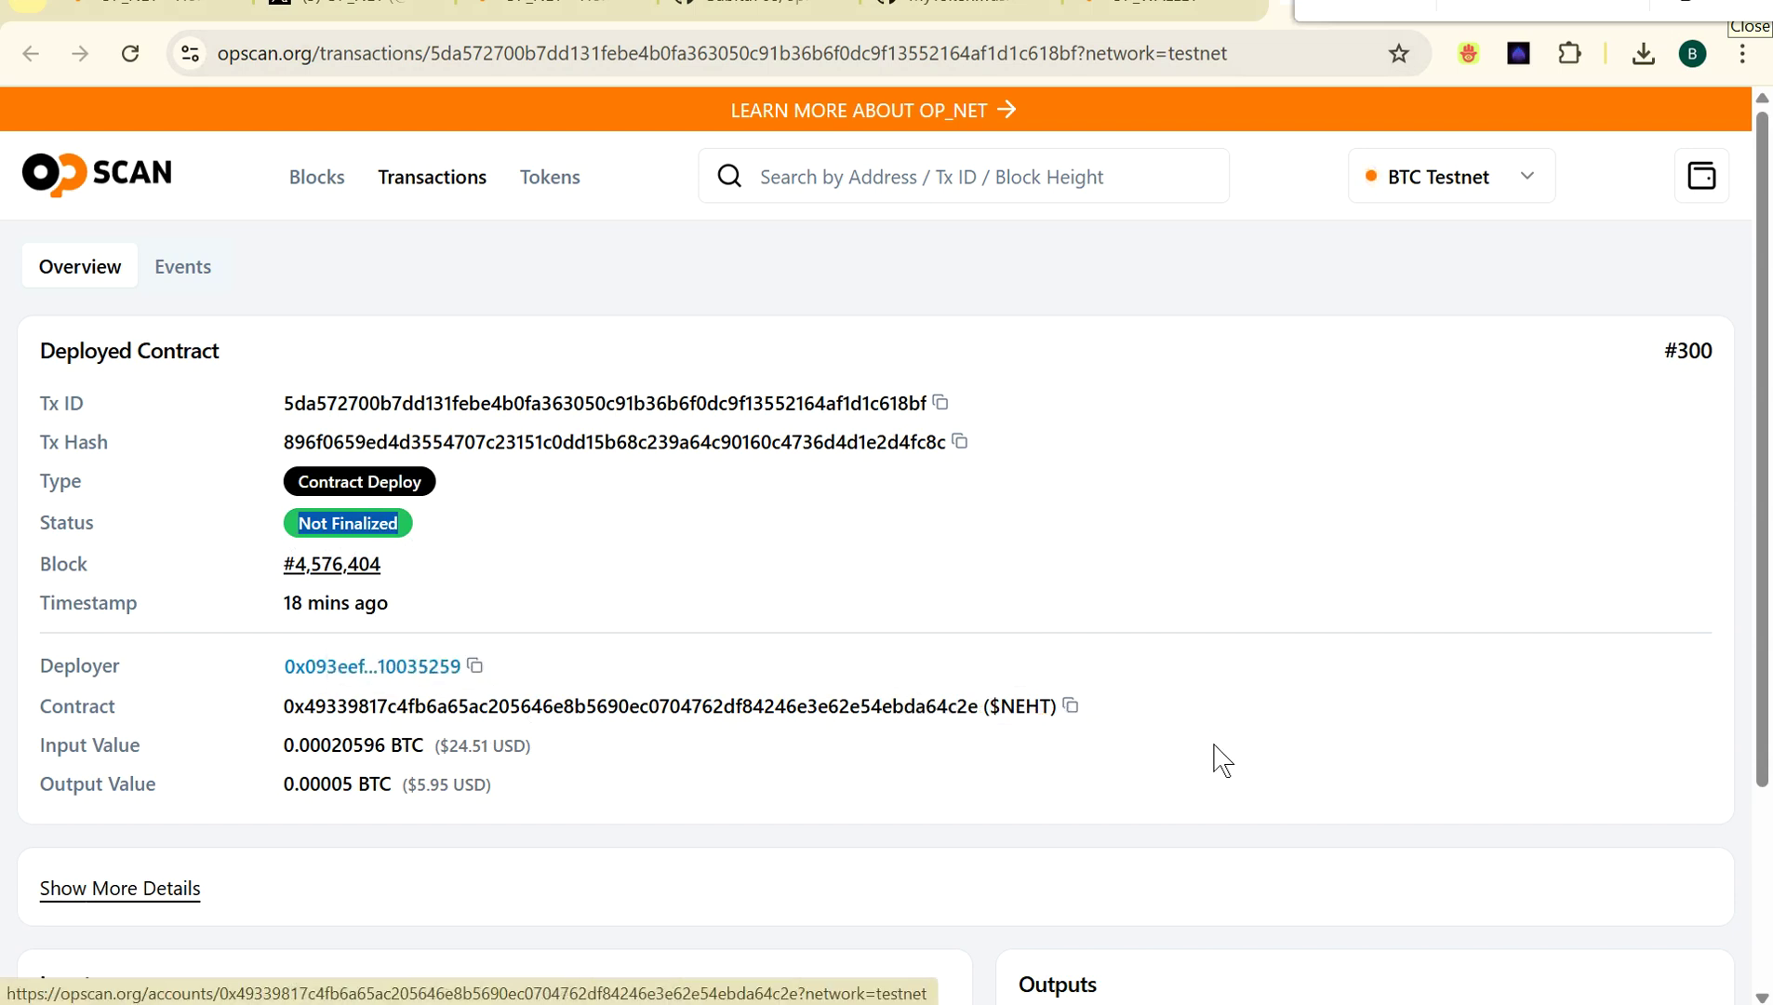
pyautogui.click(1070, 709)
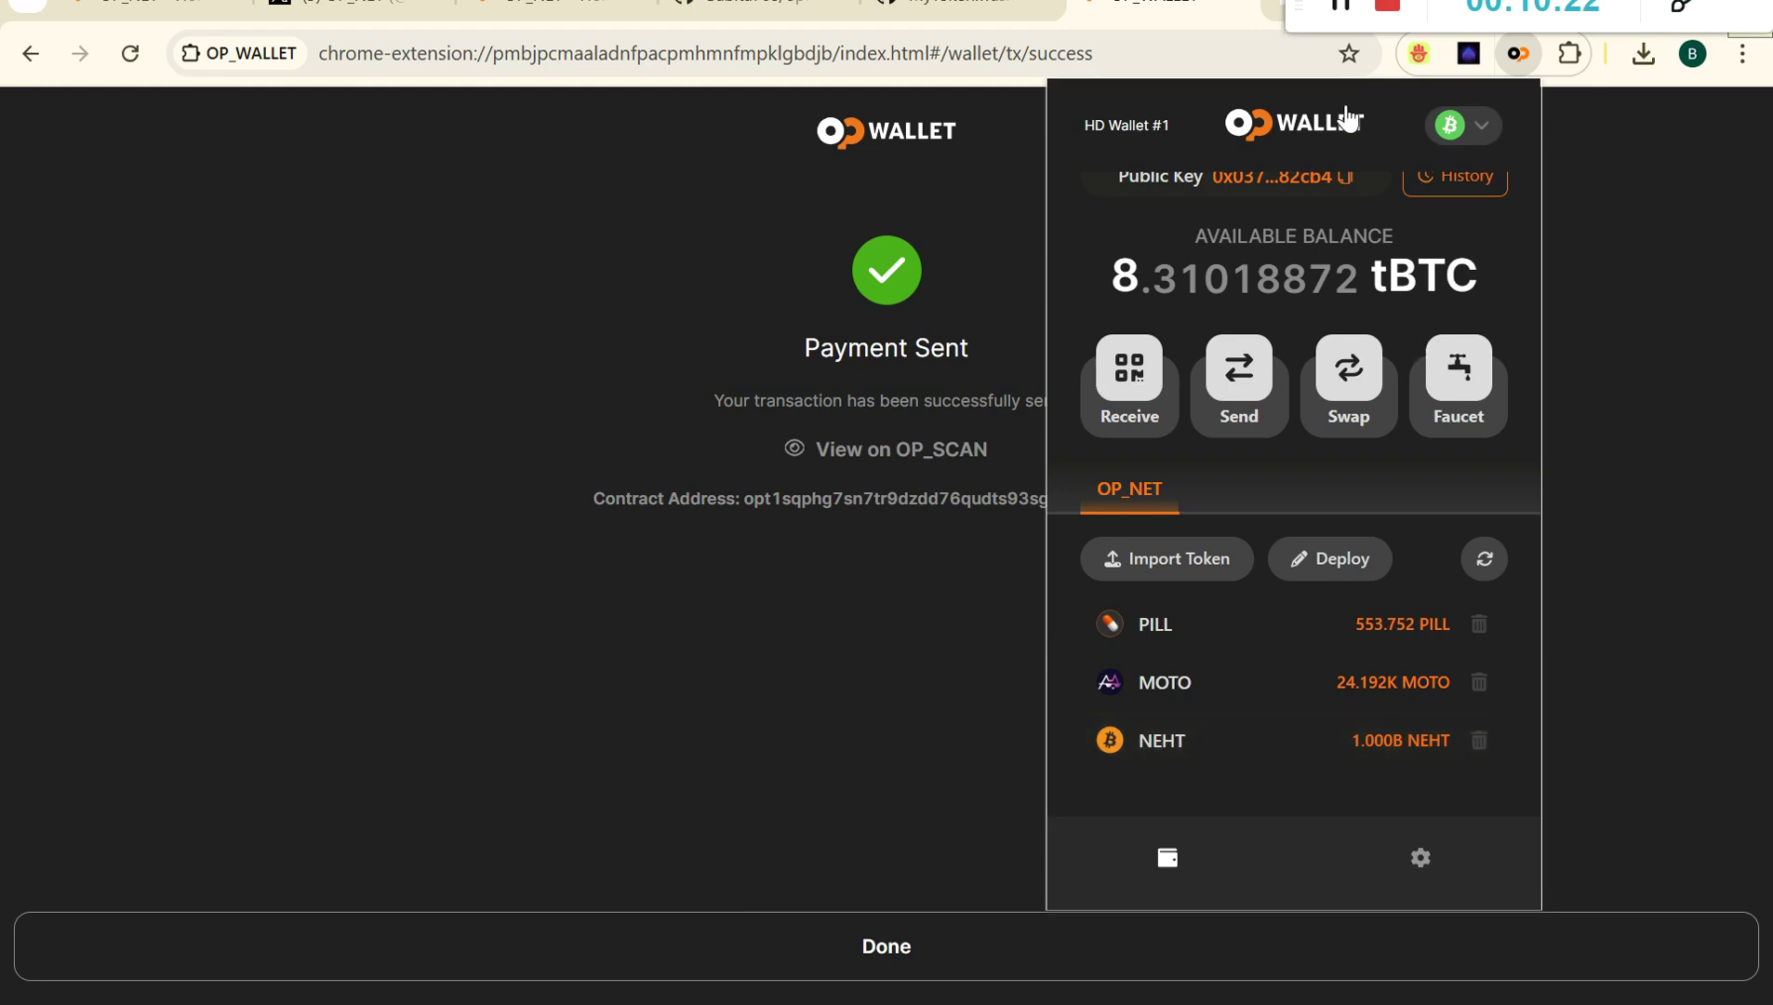
pyautogui.click(1192, 569)
pyautogui.click(1229, 766)
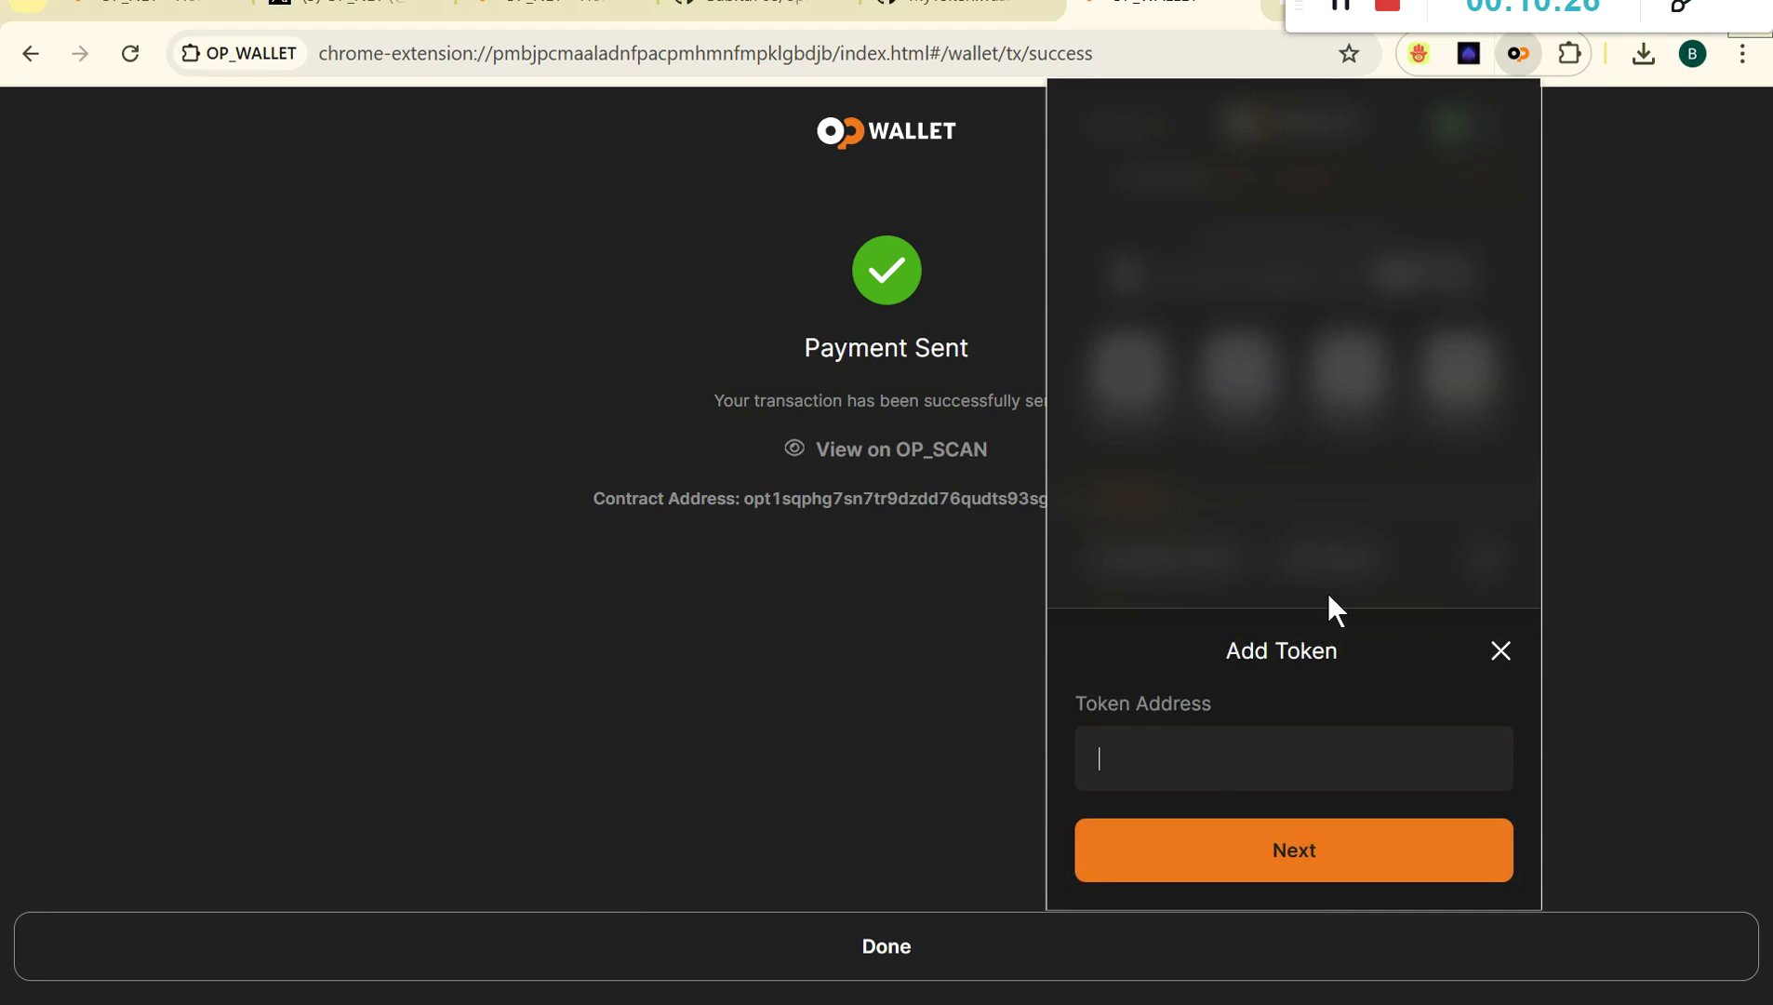
pyautogui.click(1120, 581)
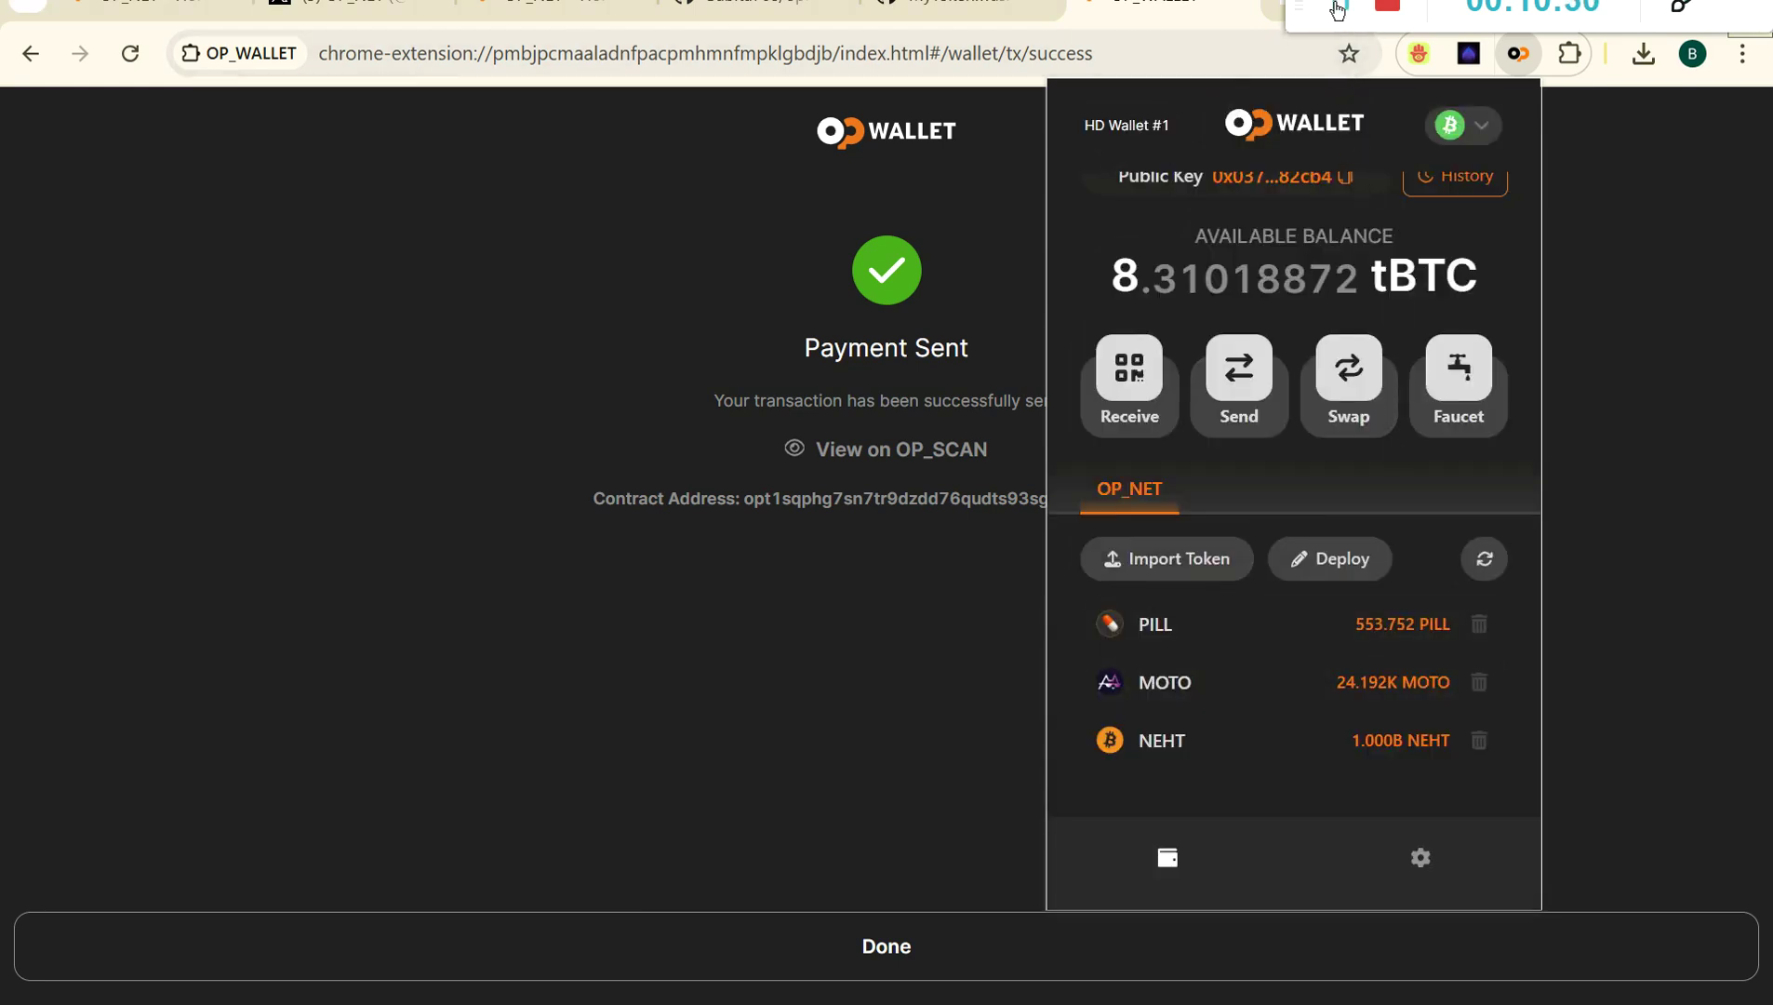
# Review the on-chain tasks on the OP_NET points page, then switch to Motoswap and open the form for adding liquidity.
pyautogui.click(1337, 9)
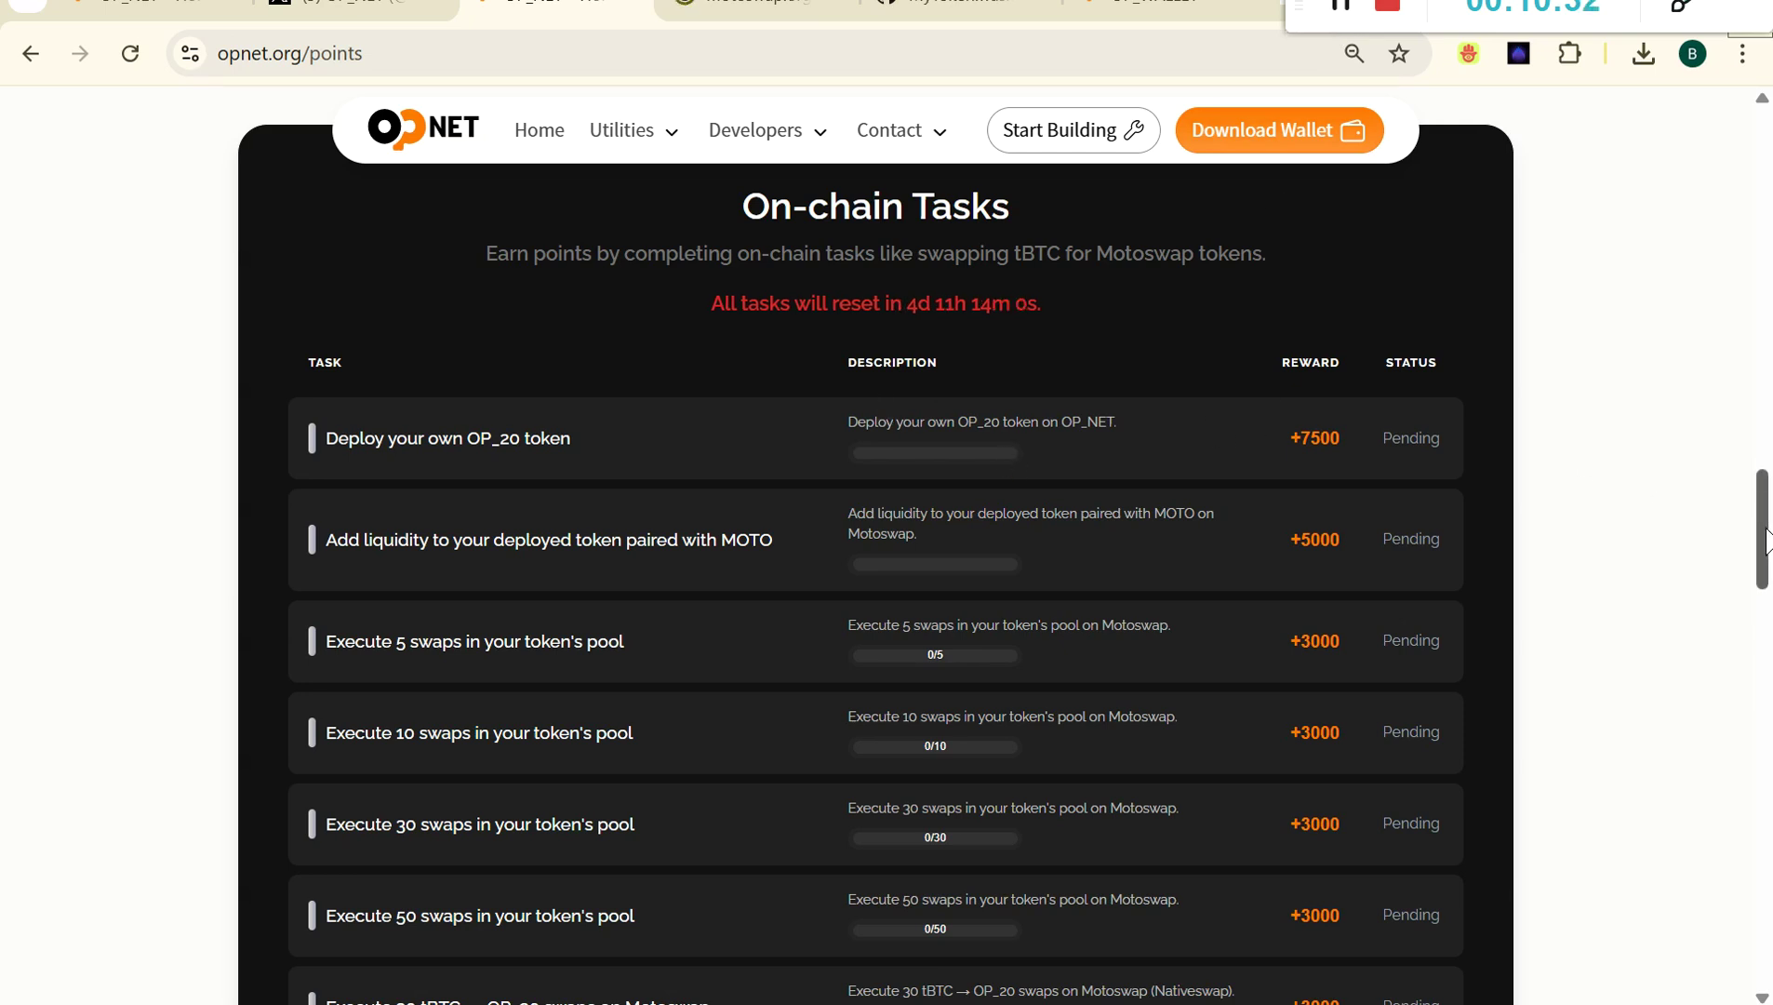
pyautogui.moveTo(1760, 535); pyautogui.dragTo(1761, 554)
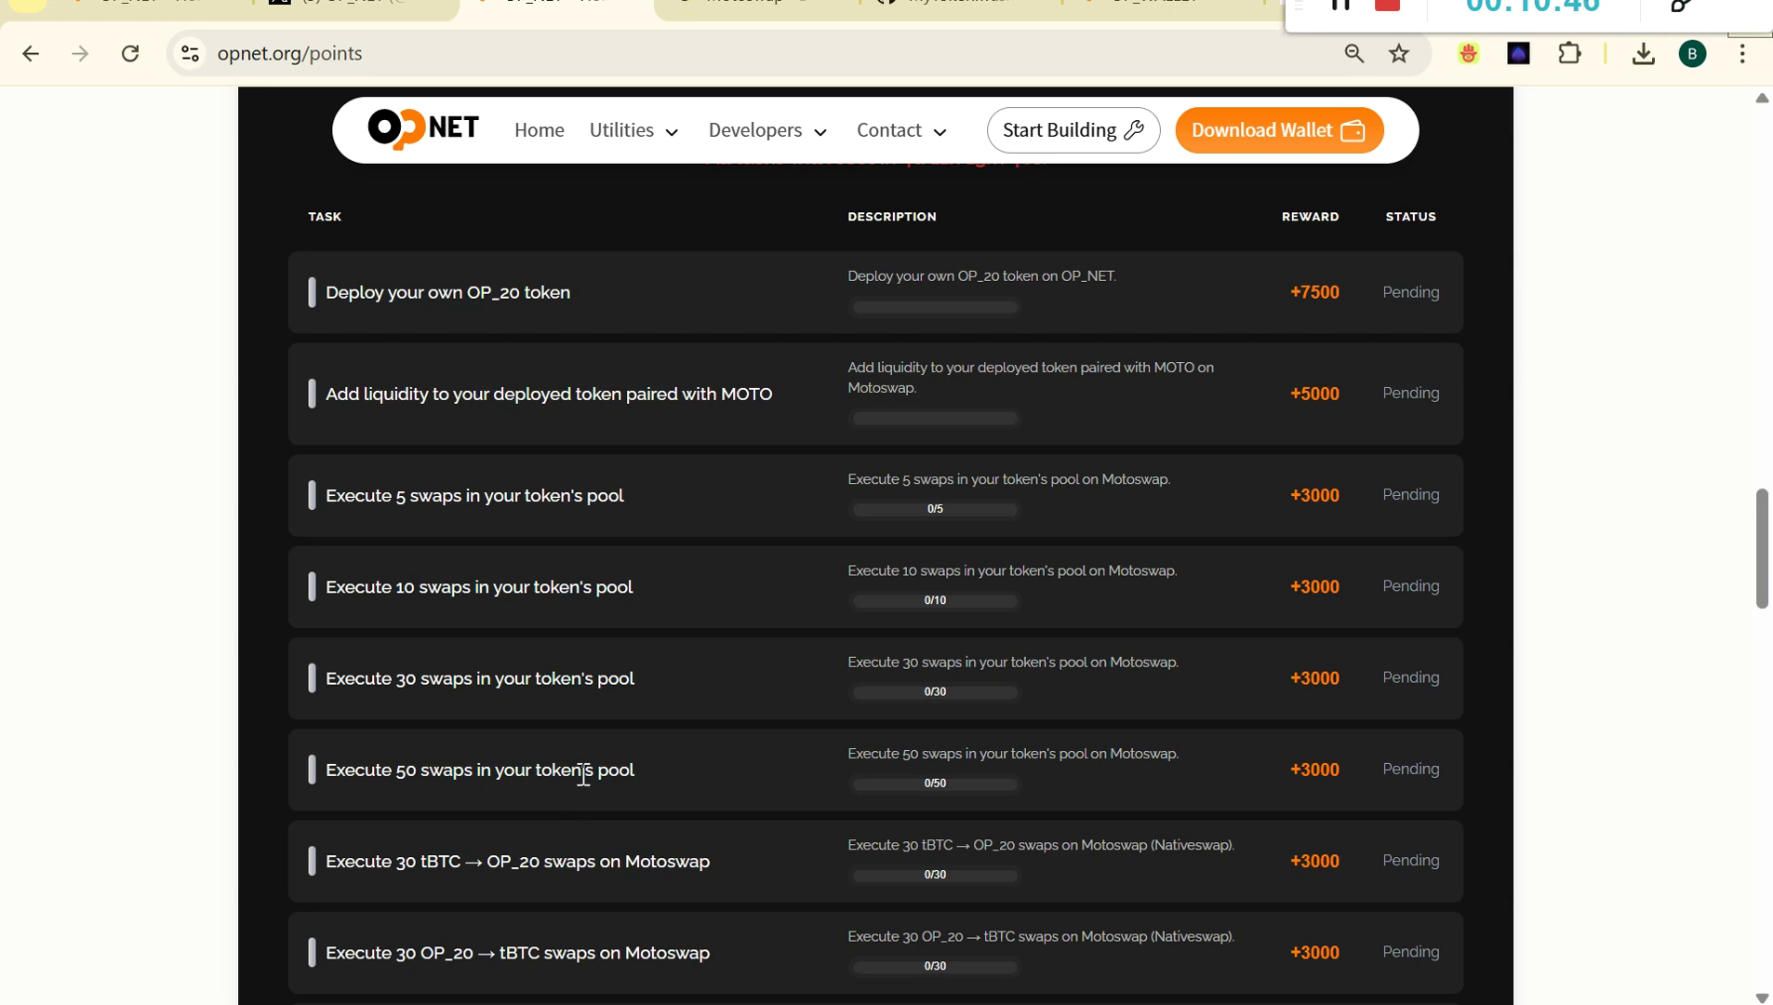
pyautogui.click(745, 2)
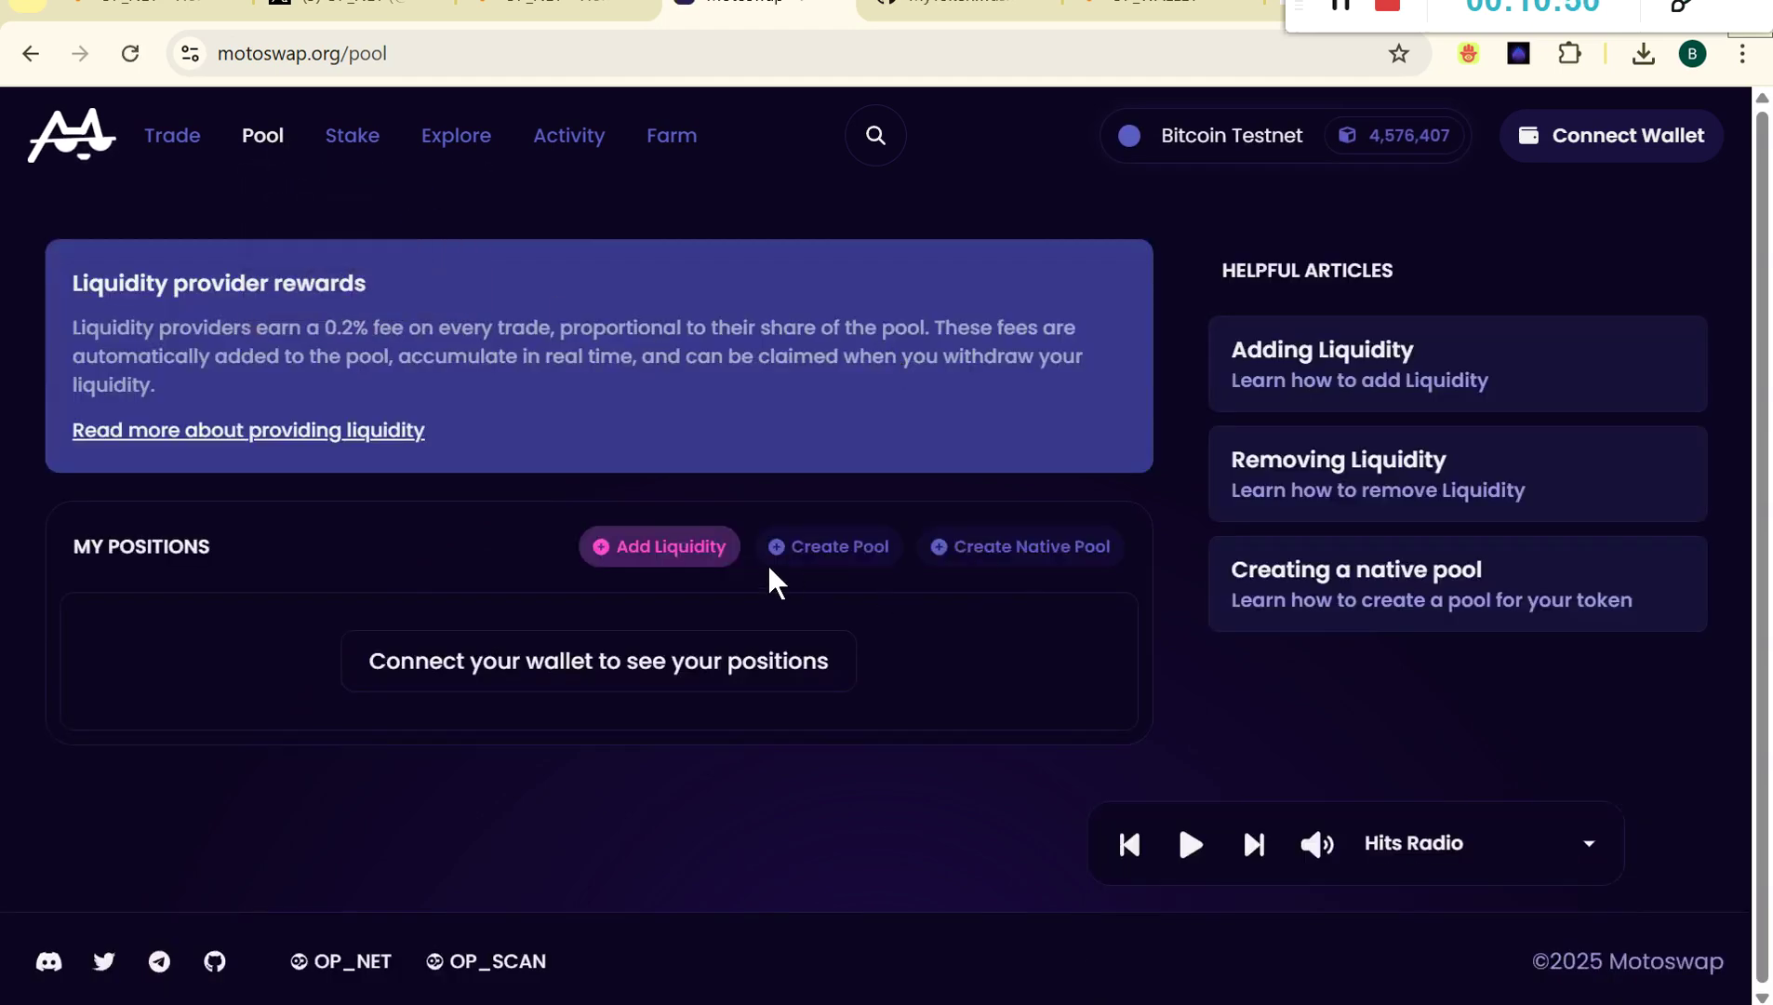
pyautogui.click(665, 548)
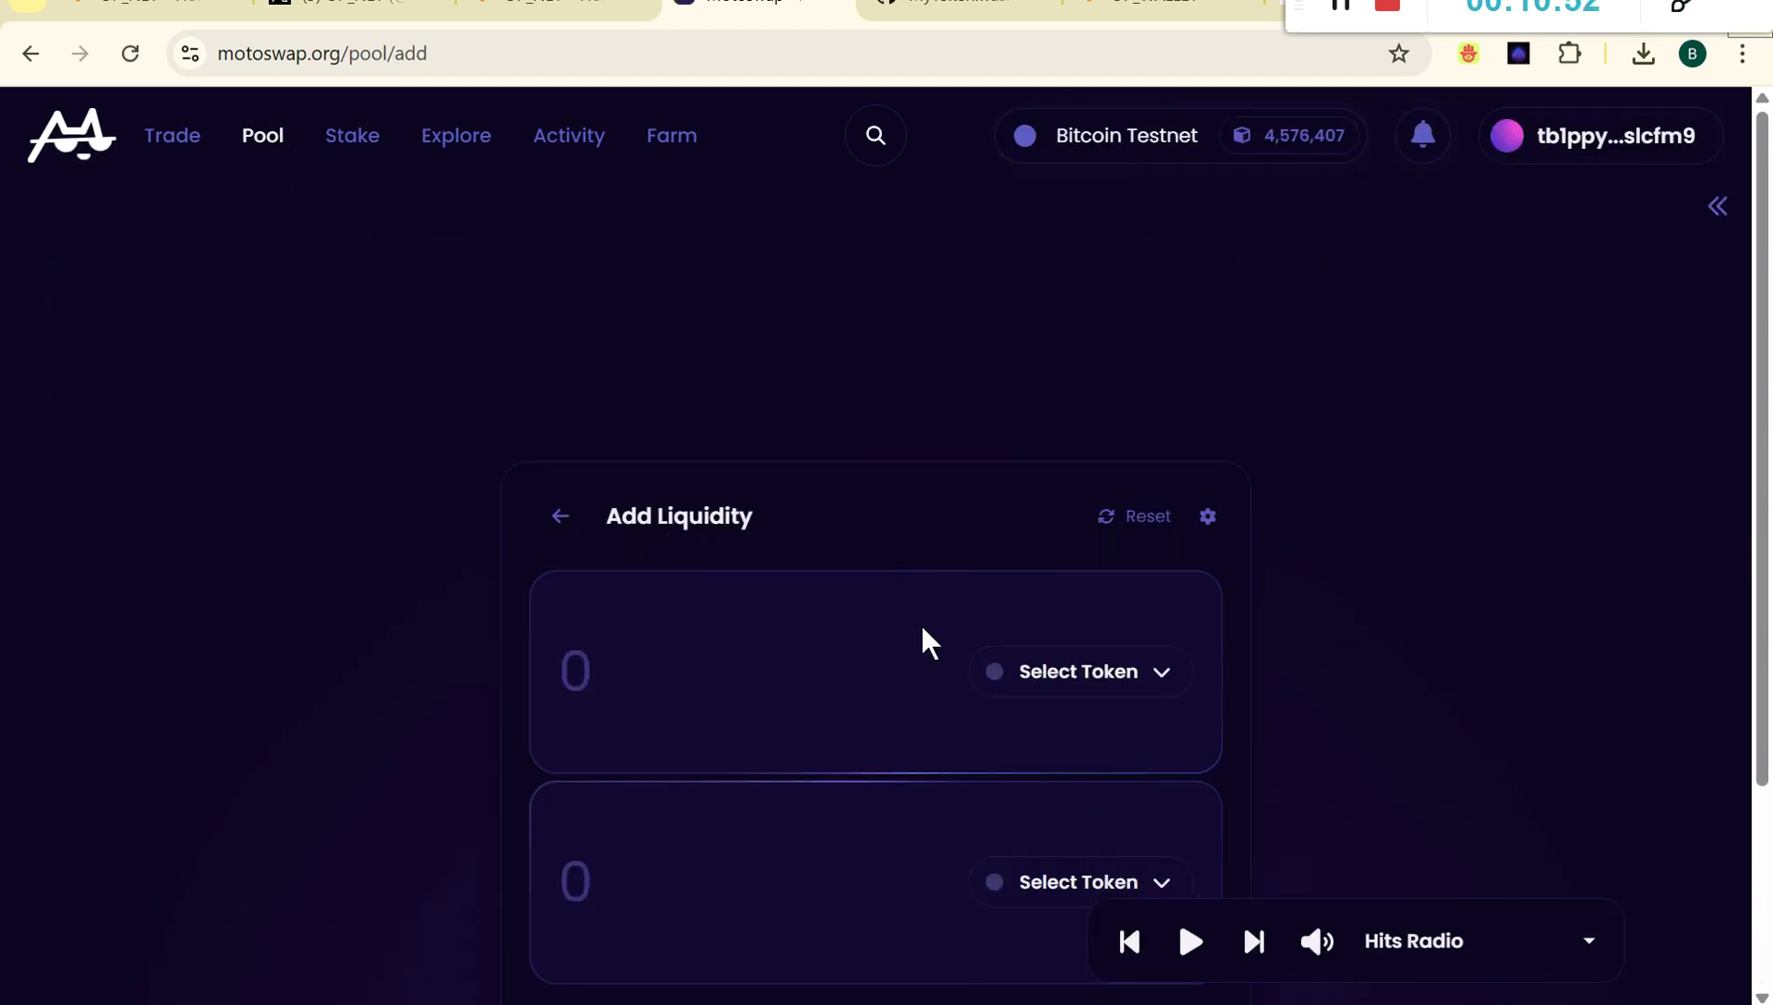
# Find the NEHT token by its copied contract address and pair it with MOTO in the liquidity form.
pyautogui.click(1118, 681)
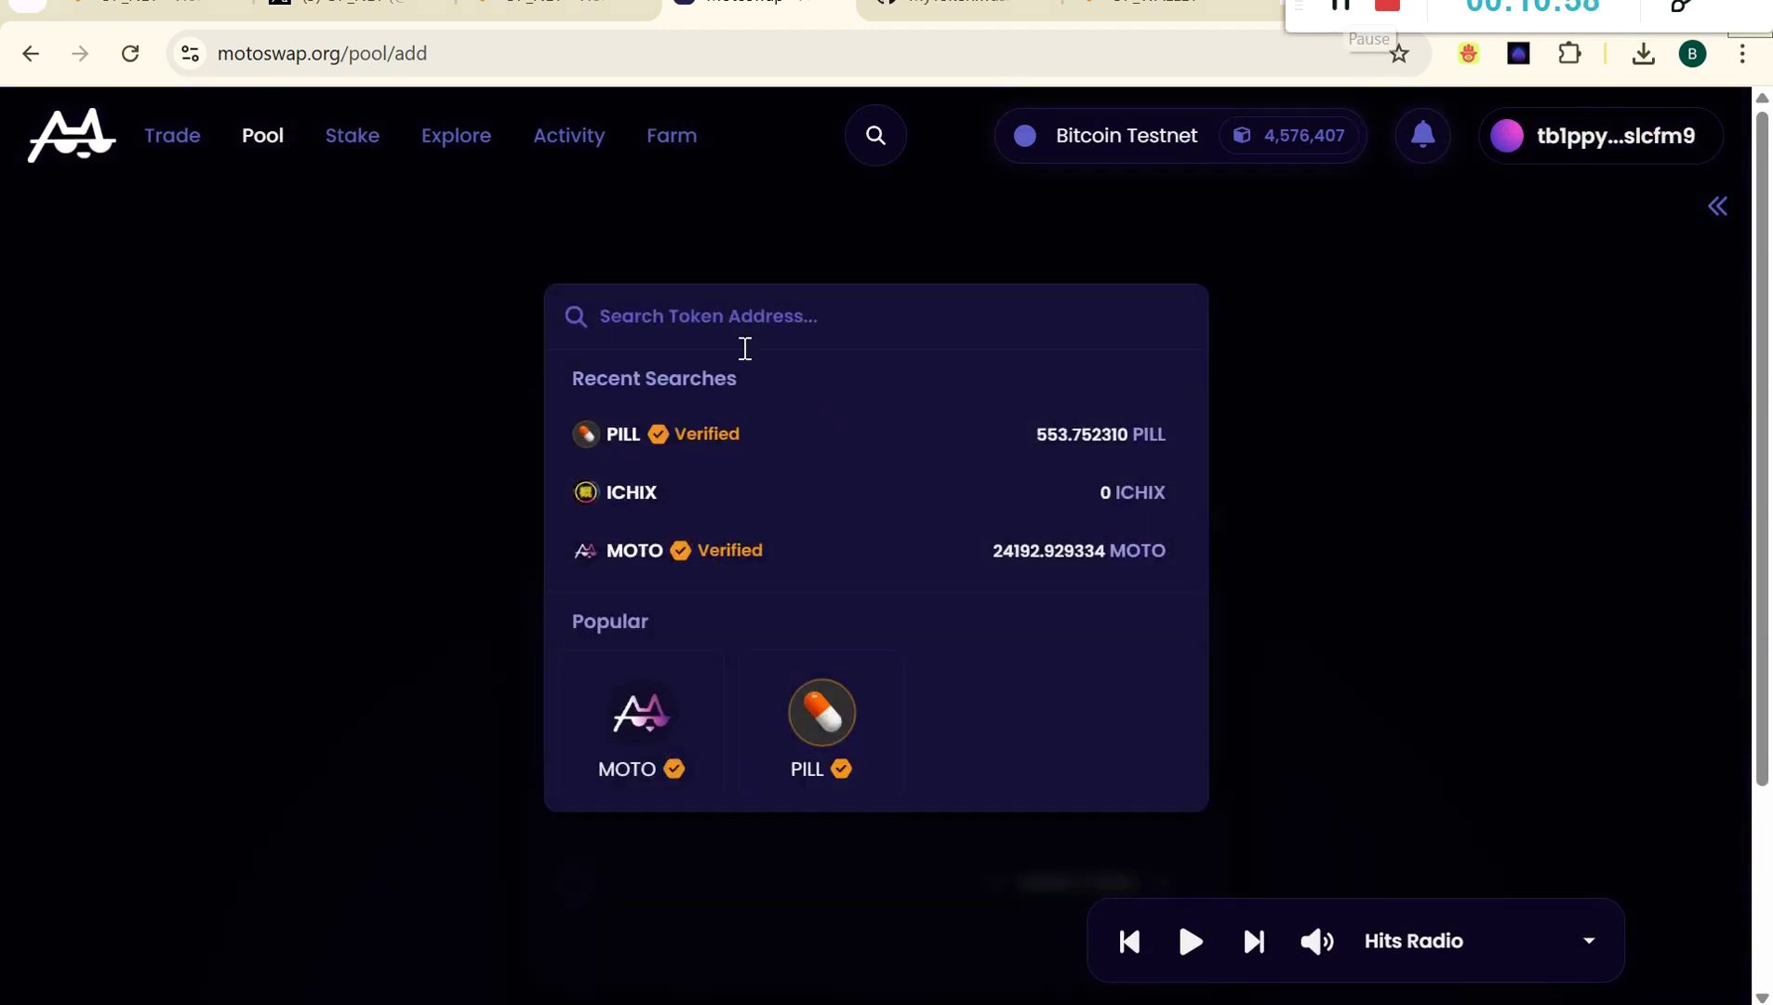
pyautogui.click(802, 322)
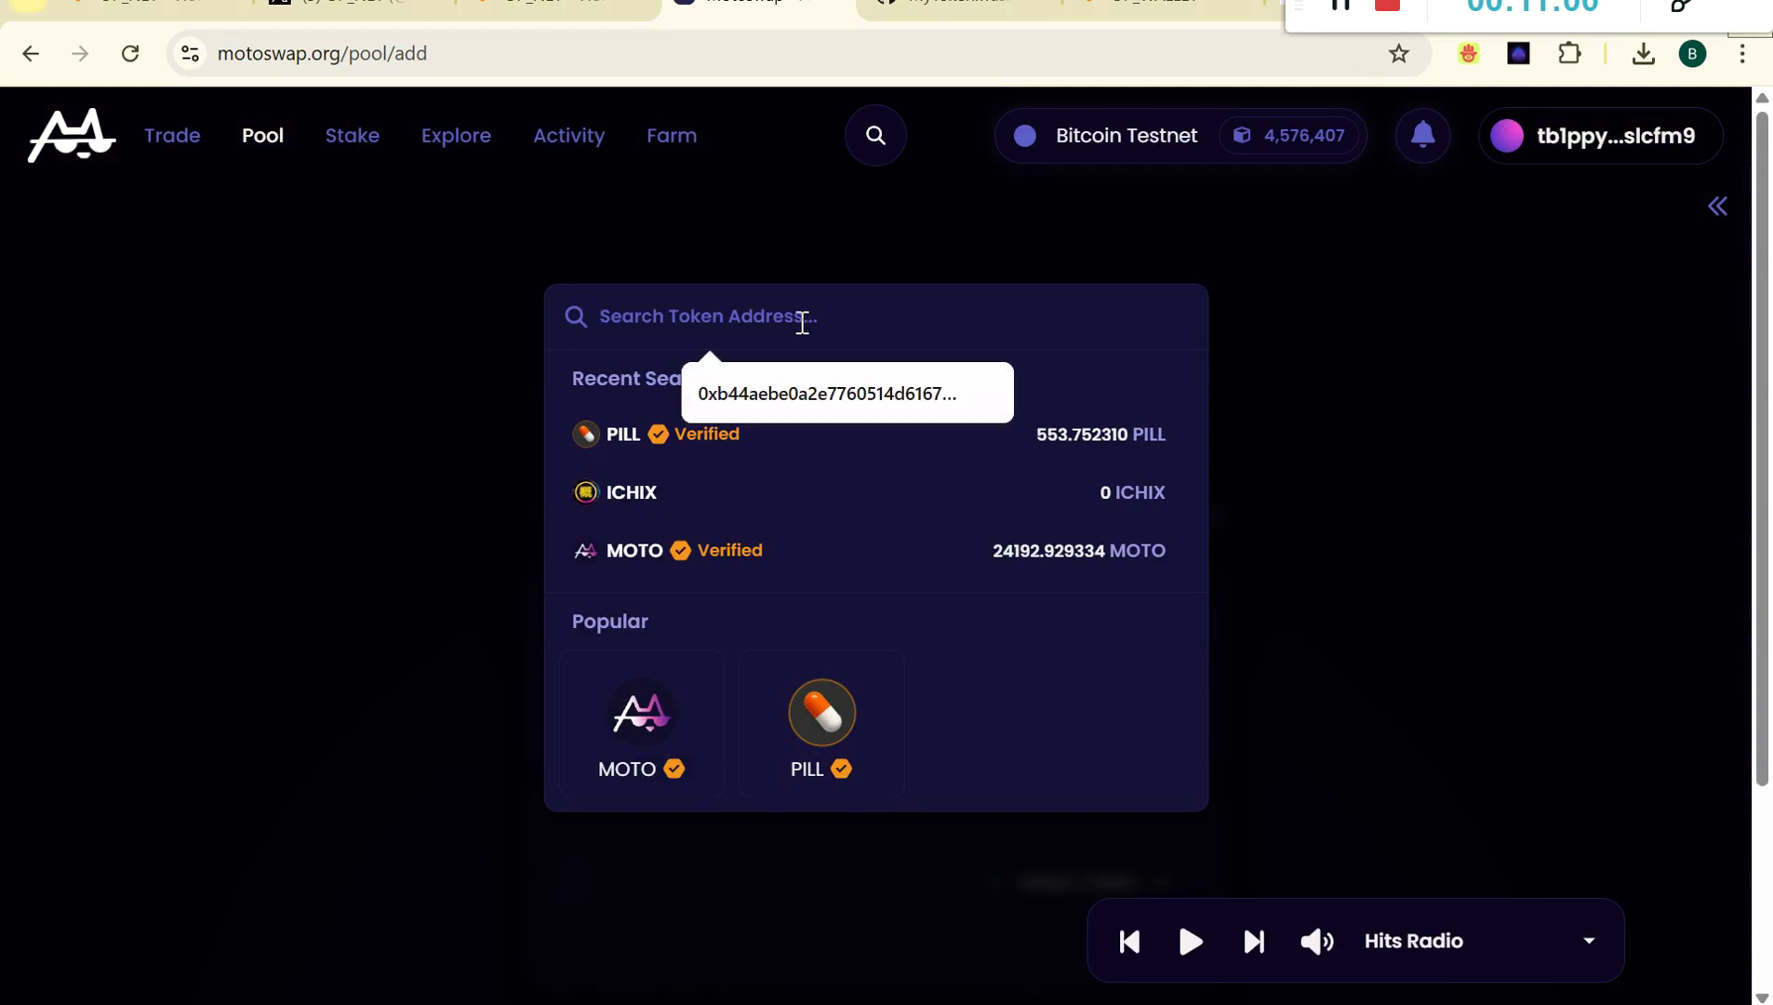
pyautogui.hotkey('ctrl', 'v')
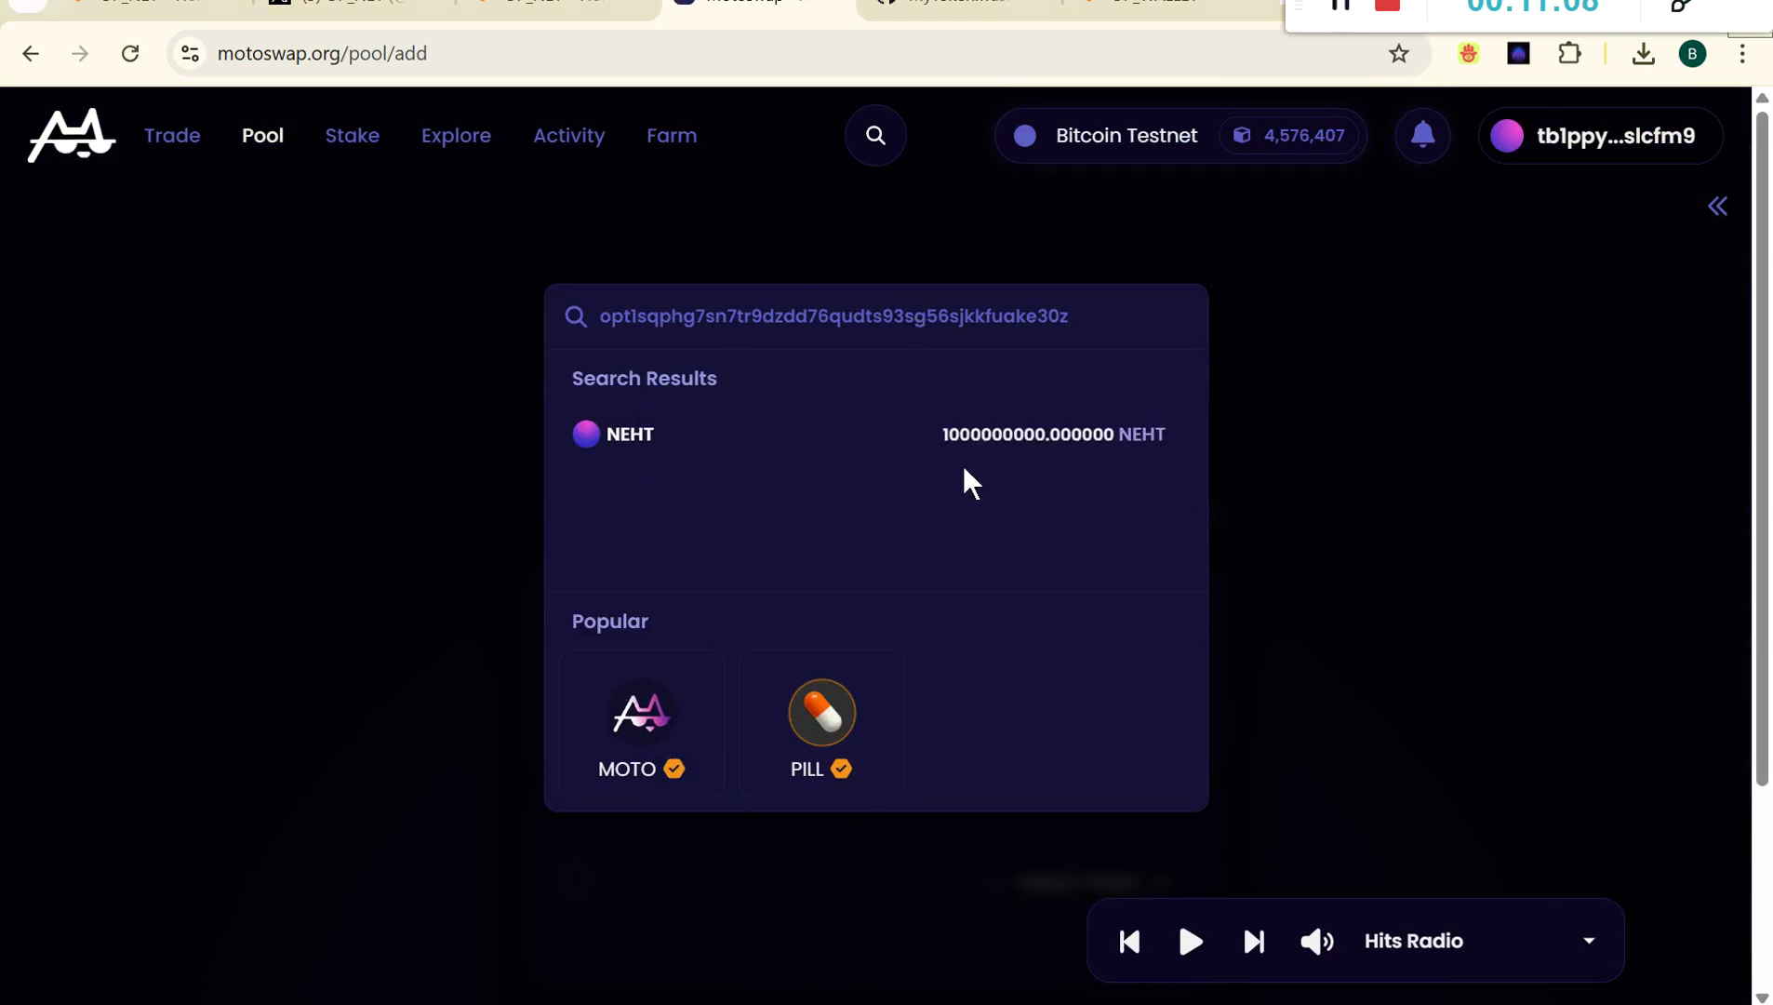
pyautogui.click(786, 443)
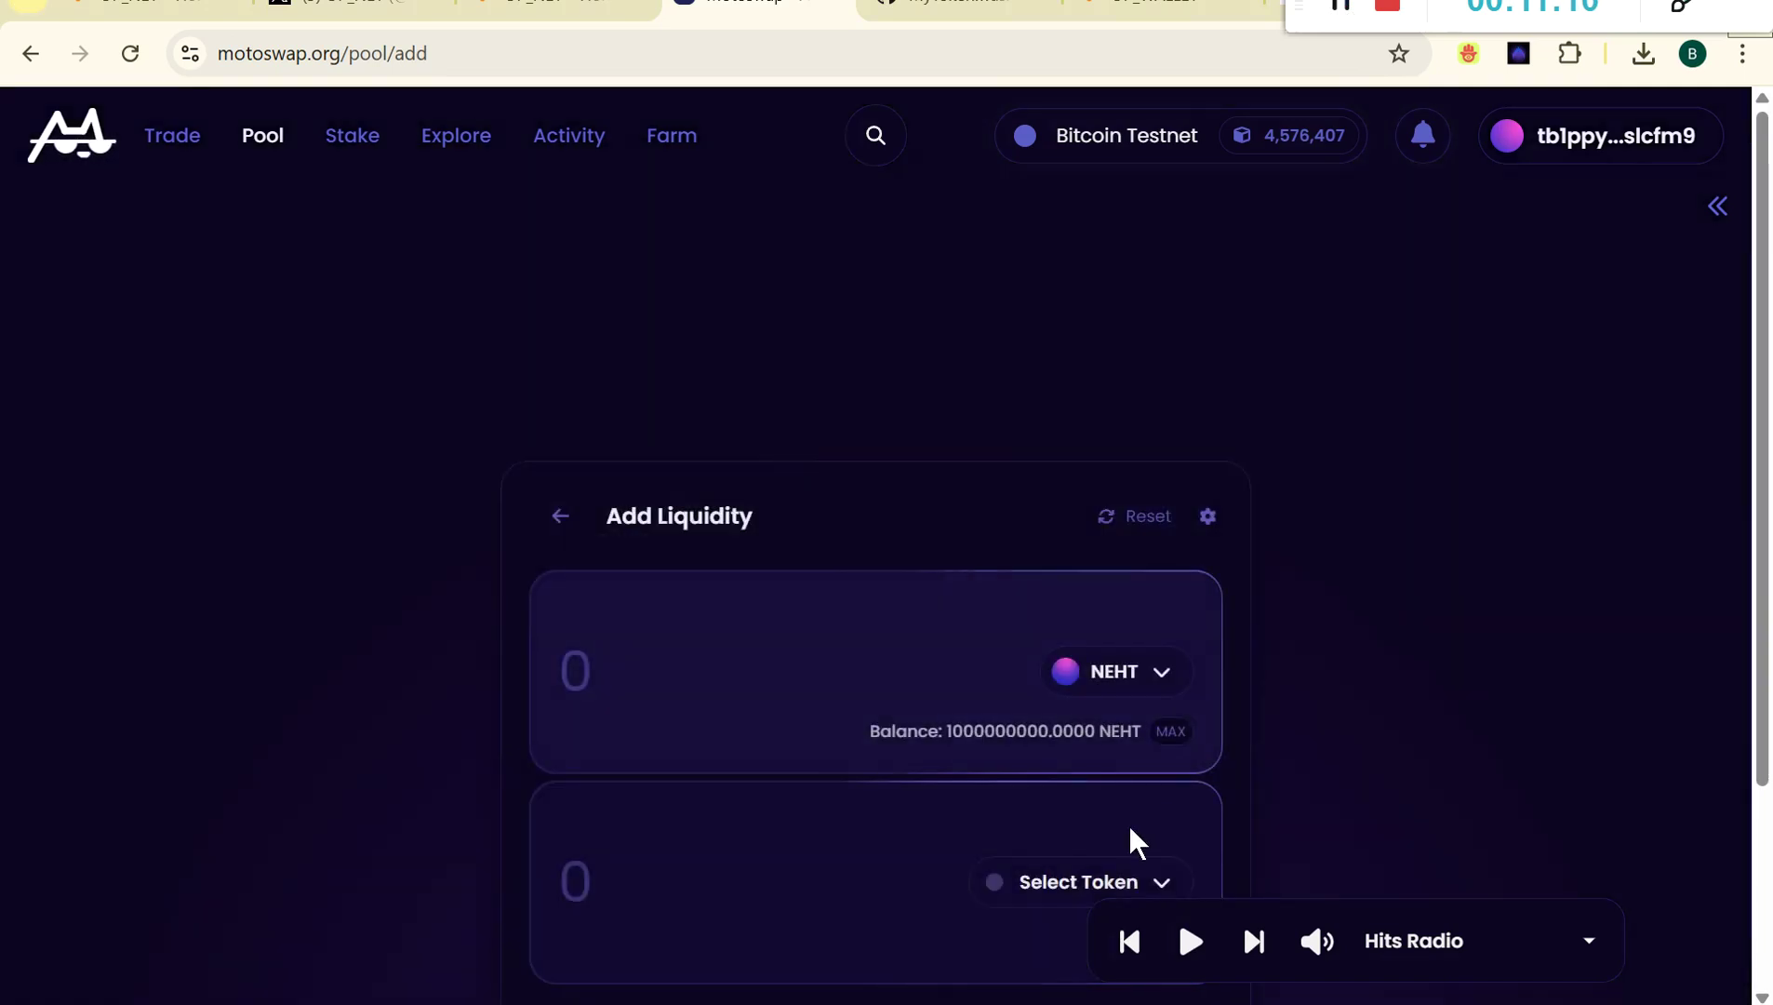
pyautogui.click(1060, 888)
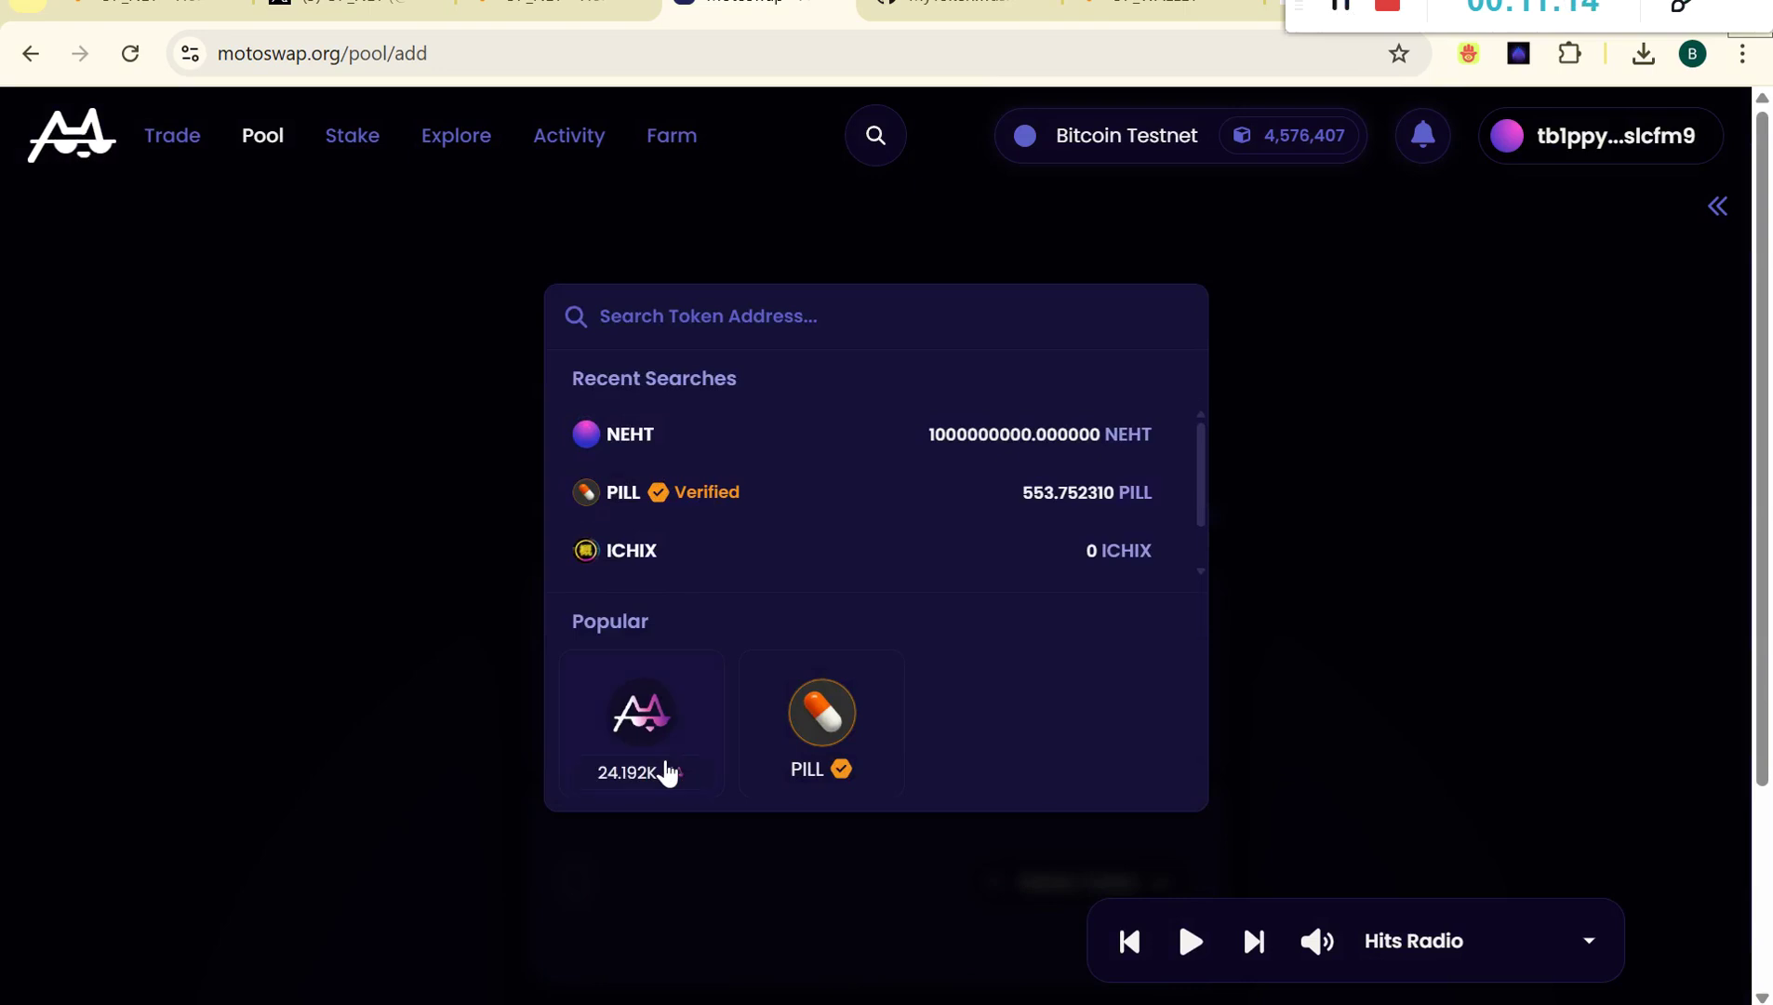
pyautogui.click(630, 753)
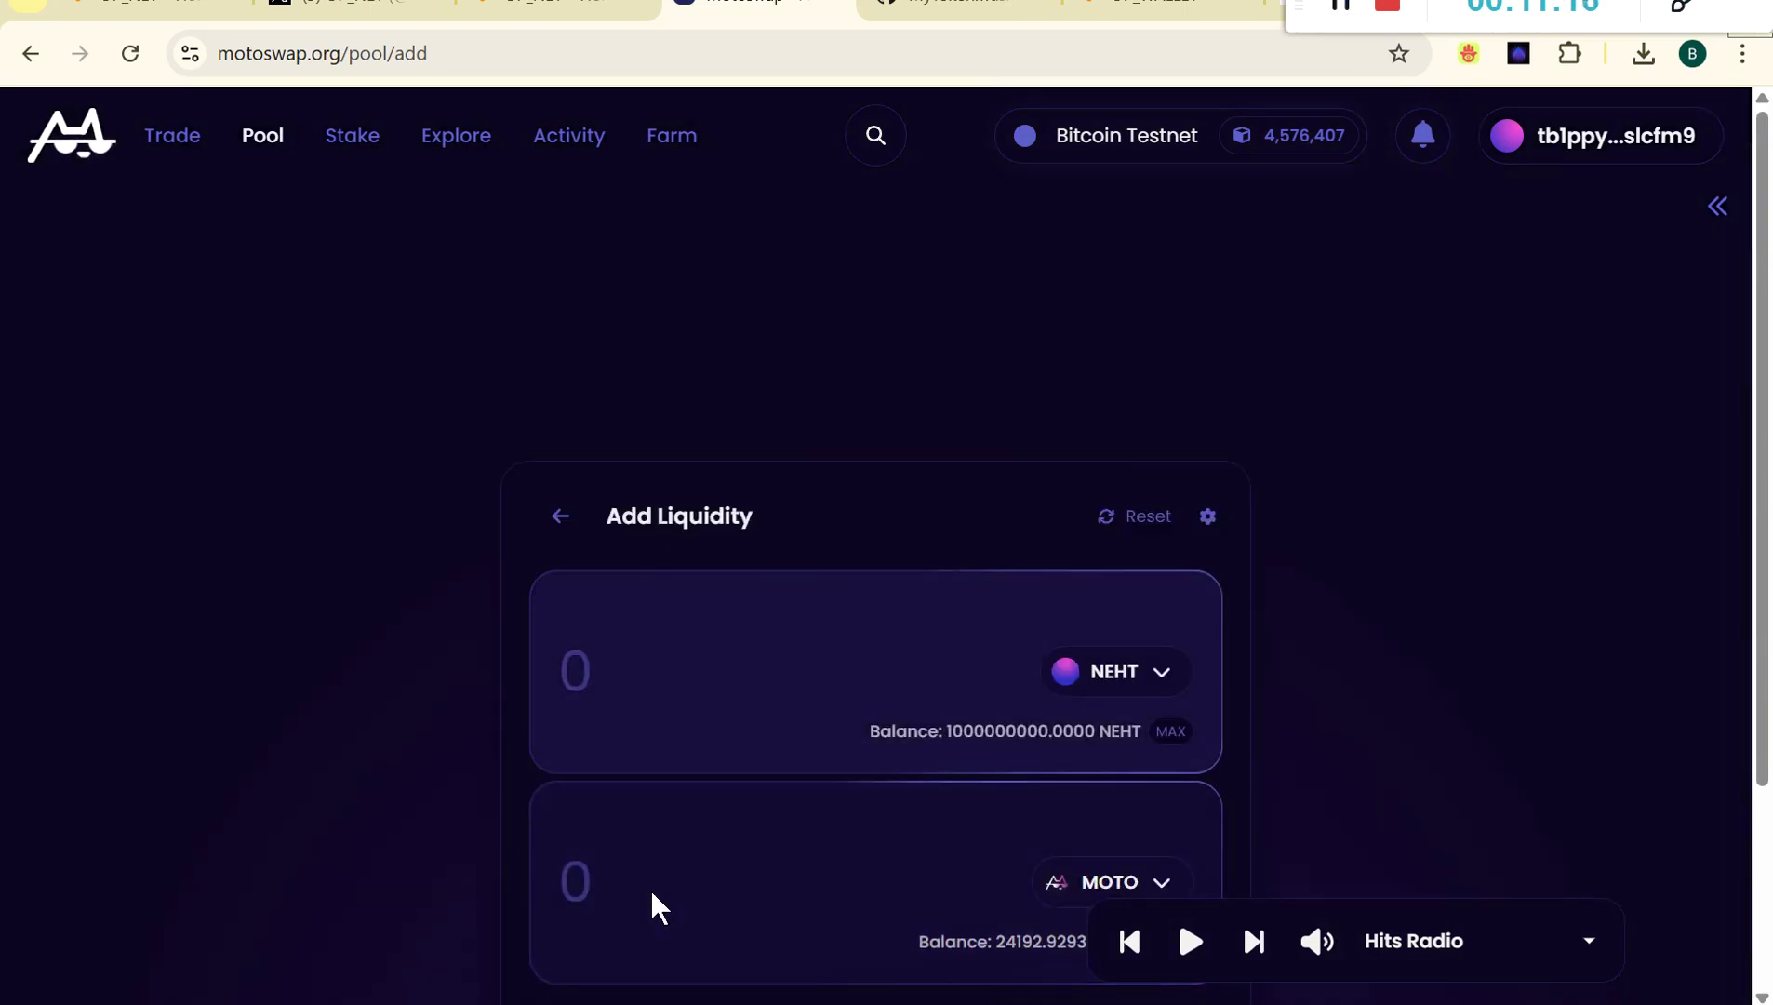
# Set the liquidity amounts to 100000 NEHT and 30 MOTO.
pyautogui.click(629, 653)
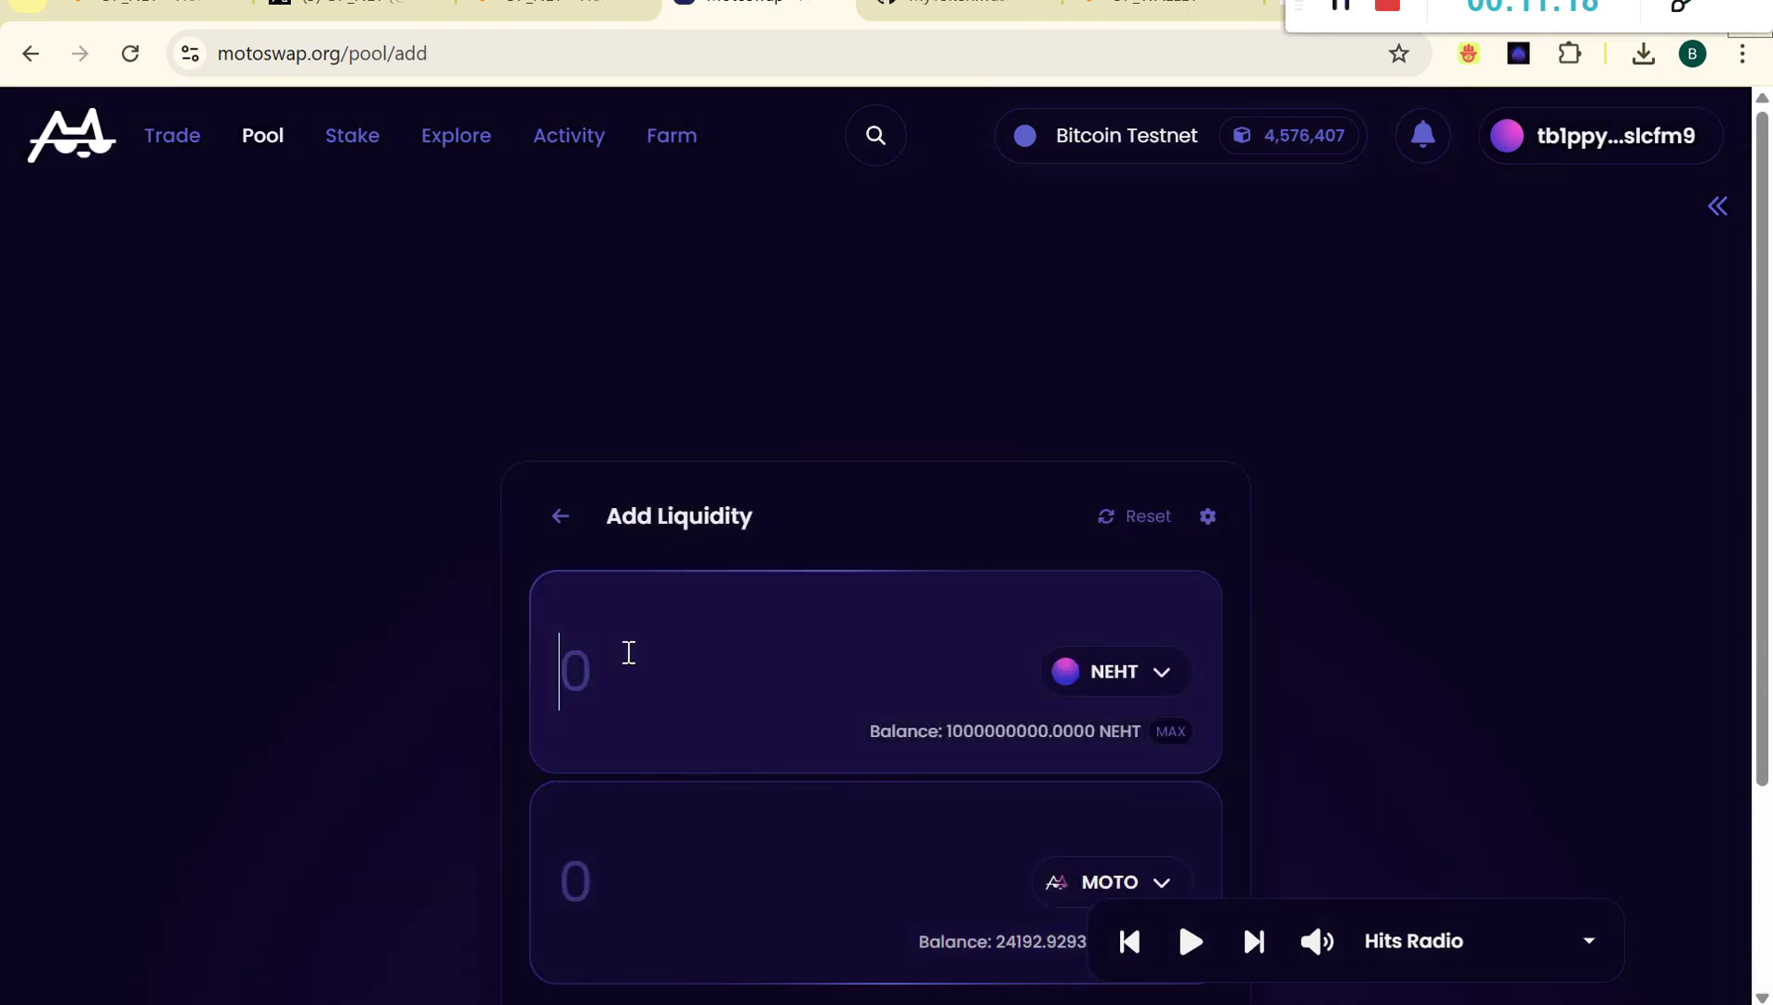
pyautogui.write('100000')
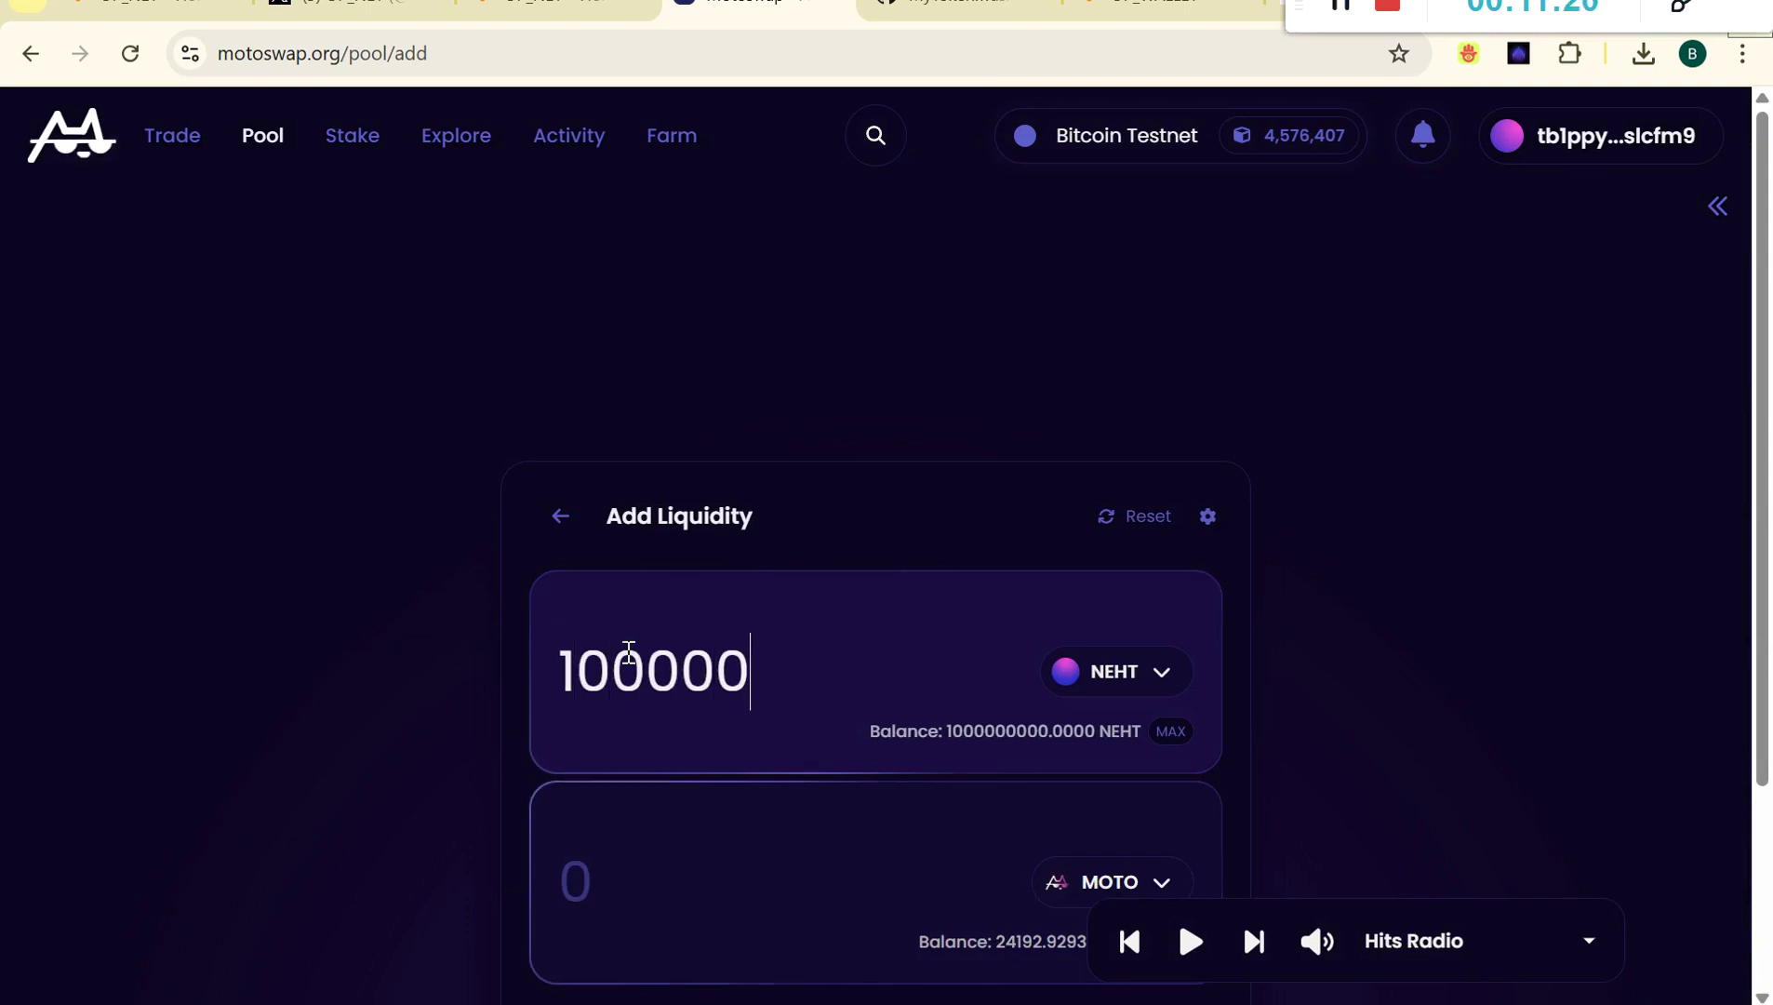
pyautogui.scroll(-3, 1177, 860)
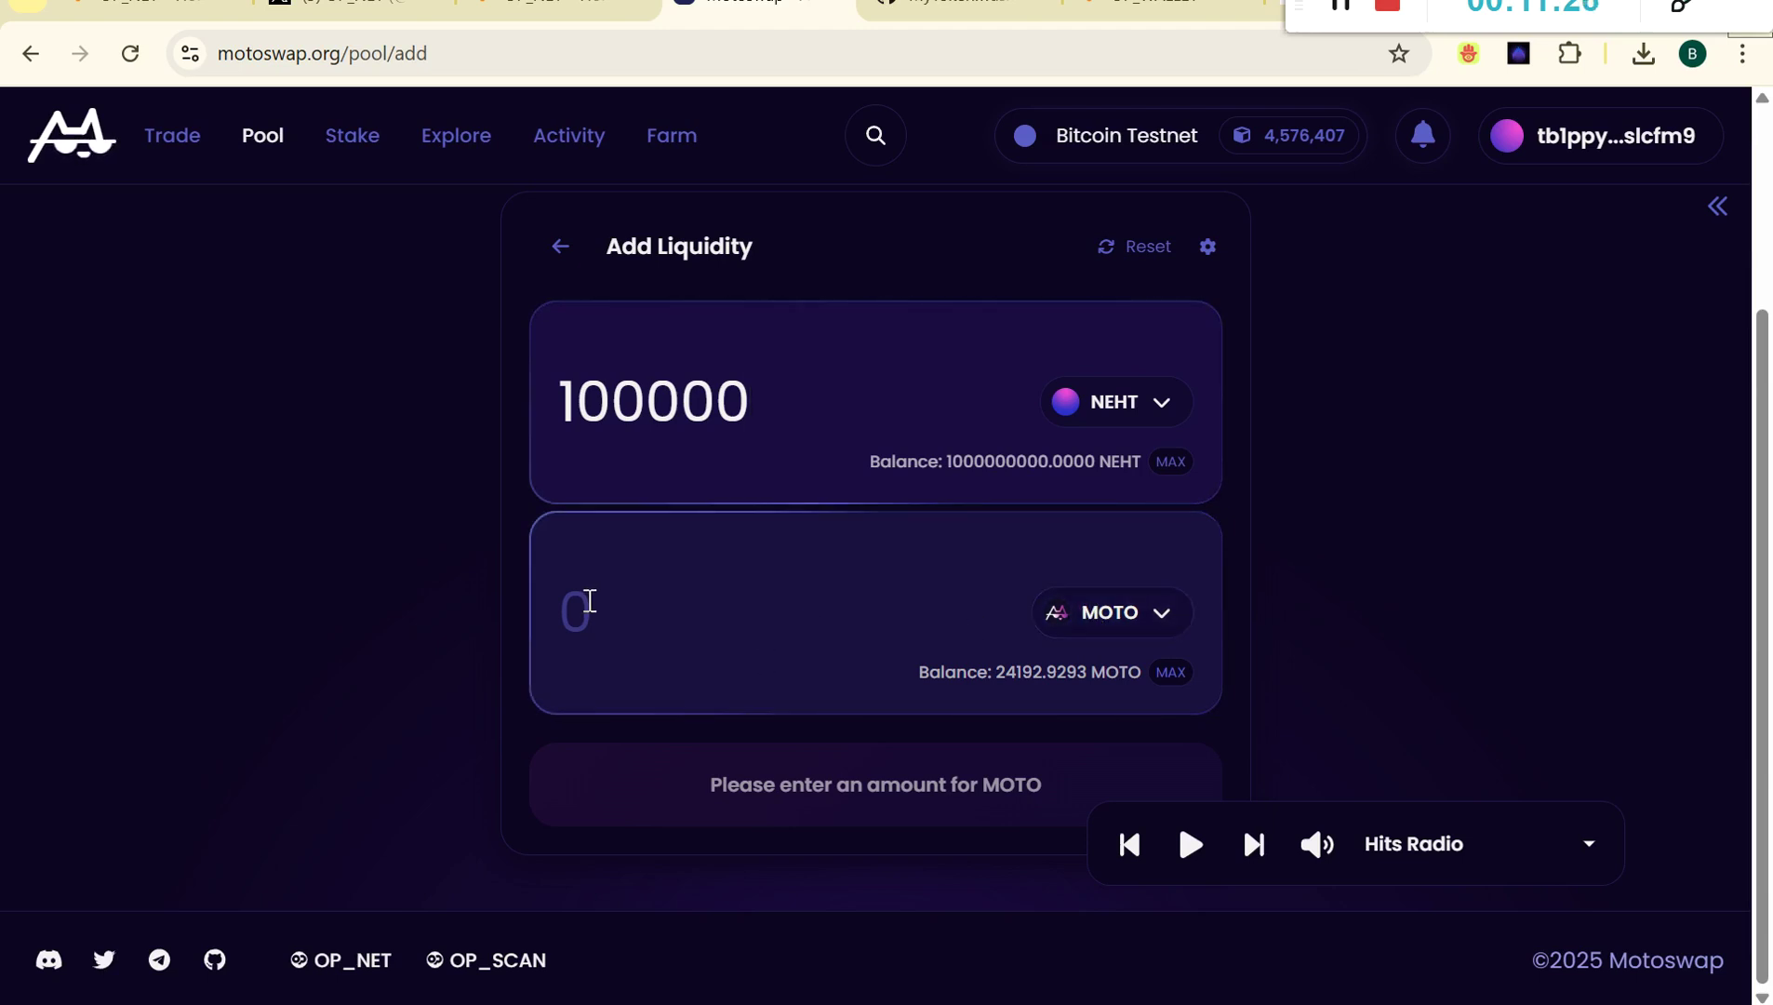
pyautogui.click(590, 600)
pyautogui.write('30')
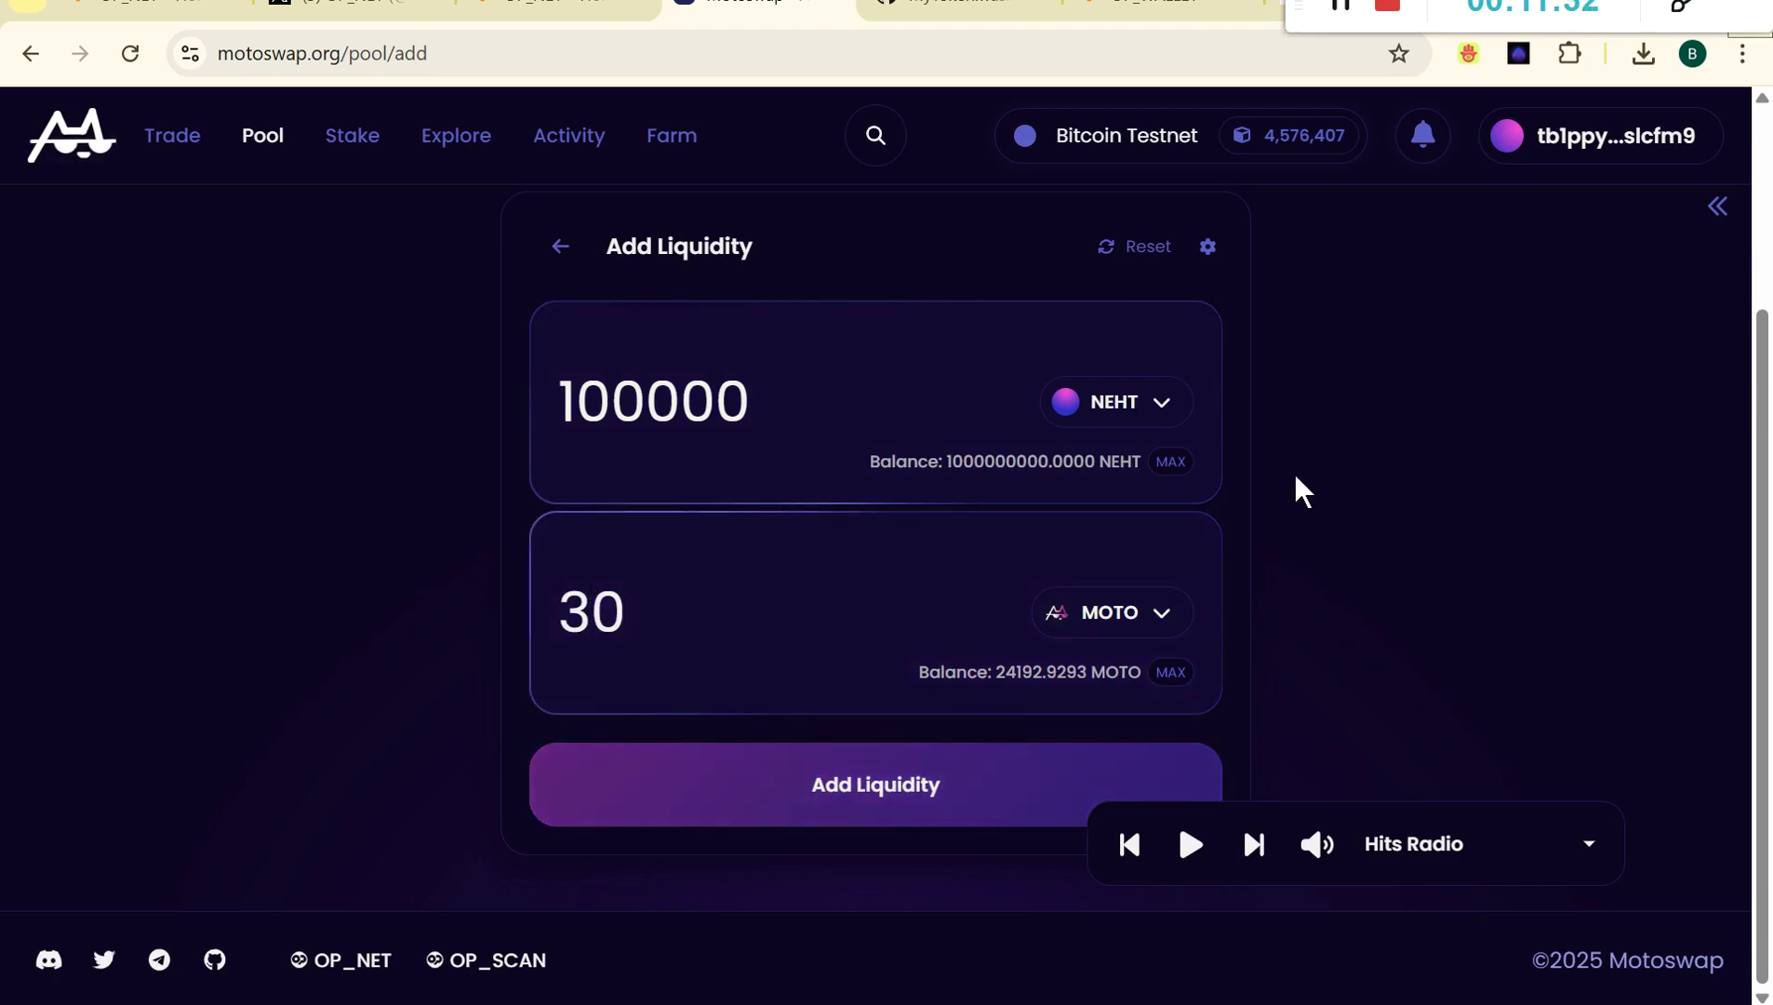
# Submit and confirm the NEHT and MOTO liquidity addition, signing the transaction in the wallet.
pyautogui.click(937, 810)
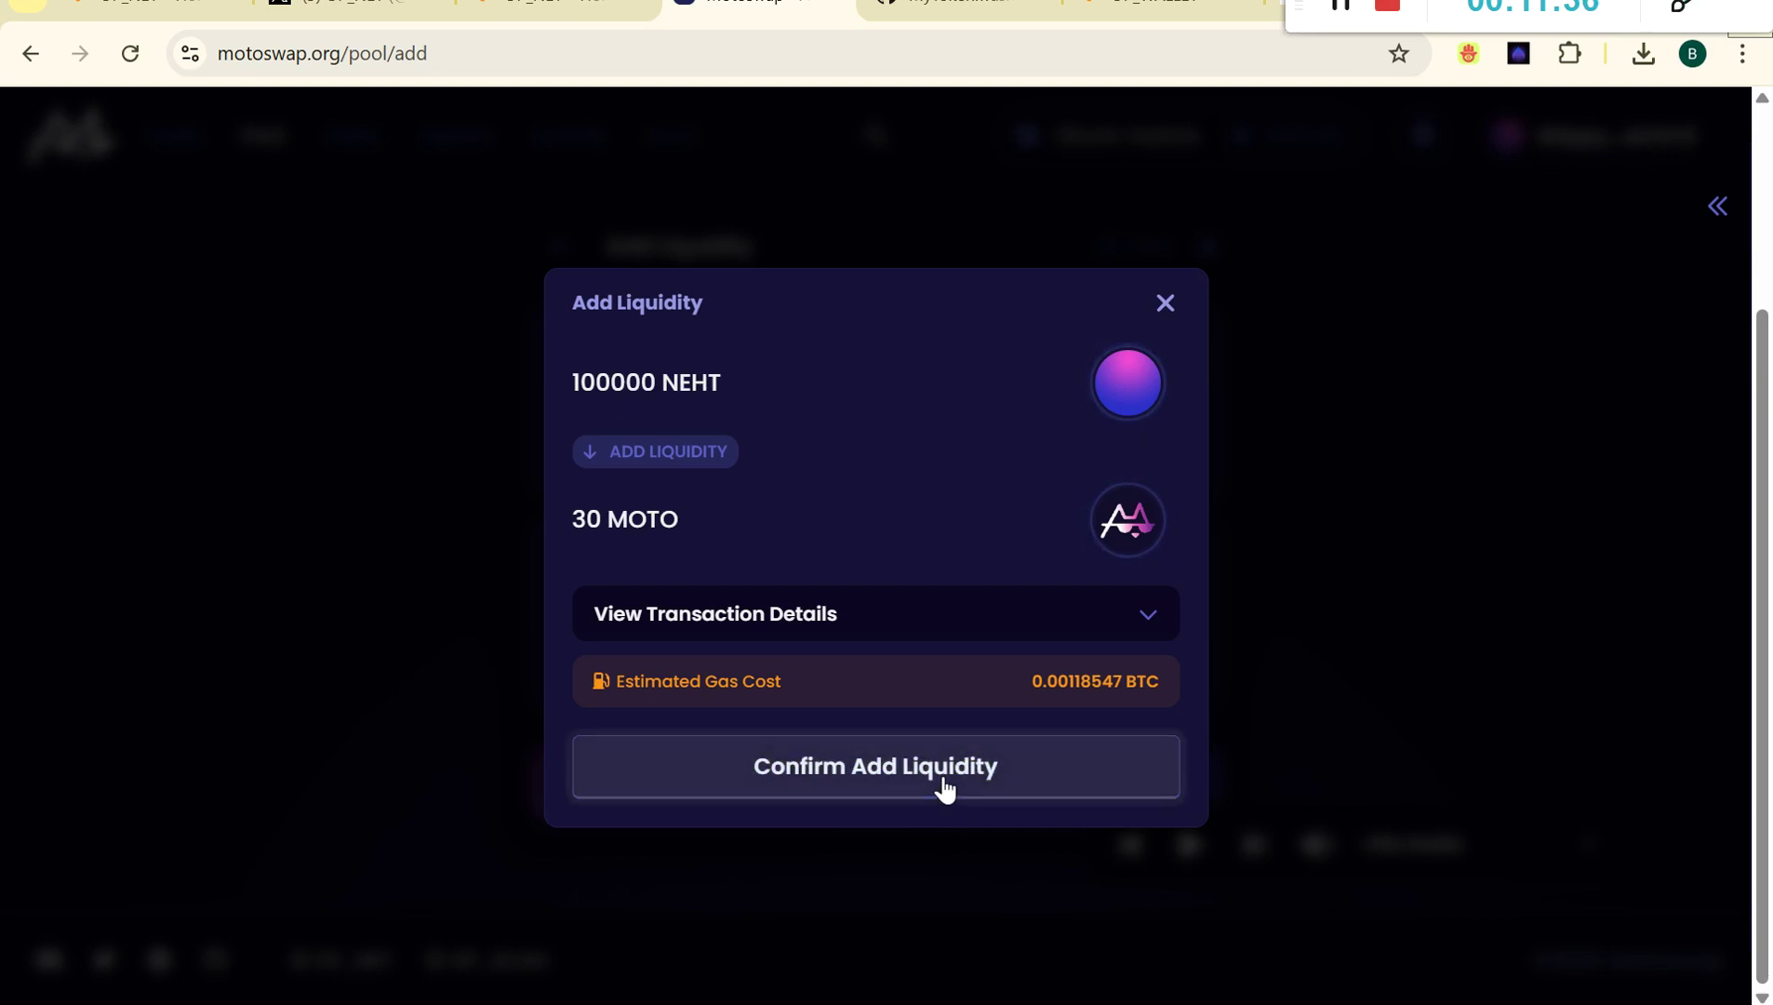
pyautogui.click(945, 789)
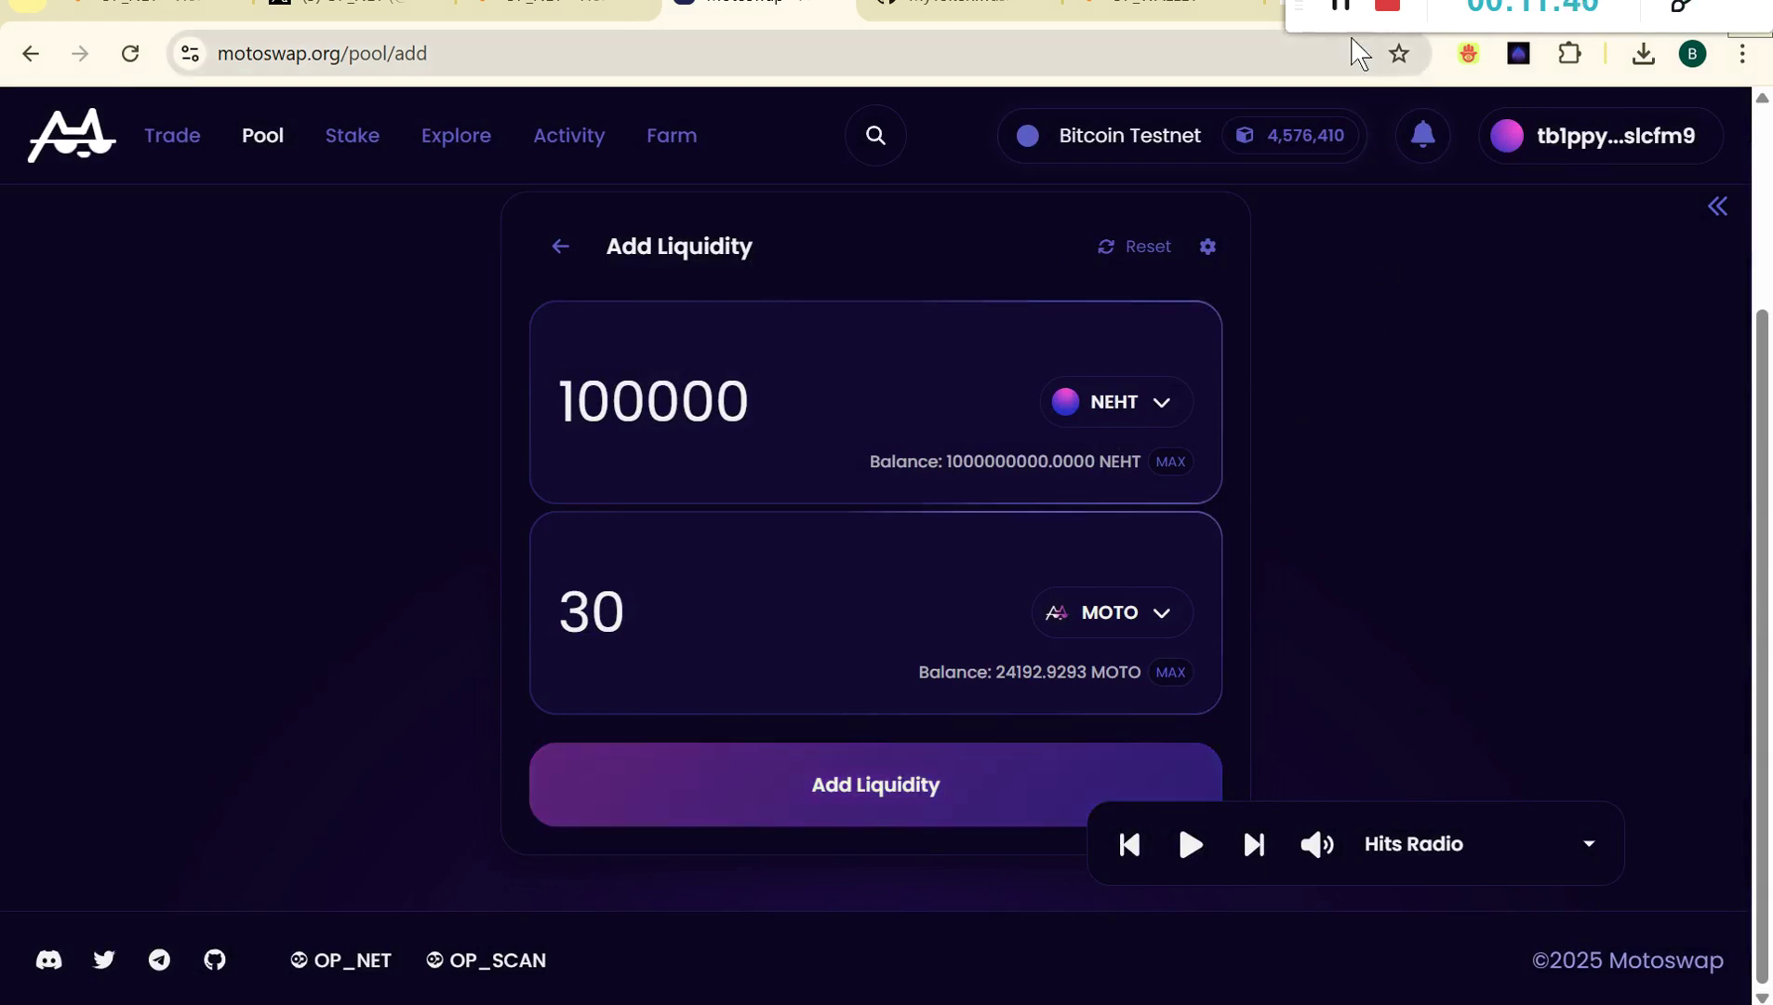
pyautogui.click(1596, 844)
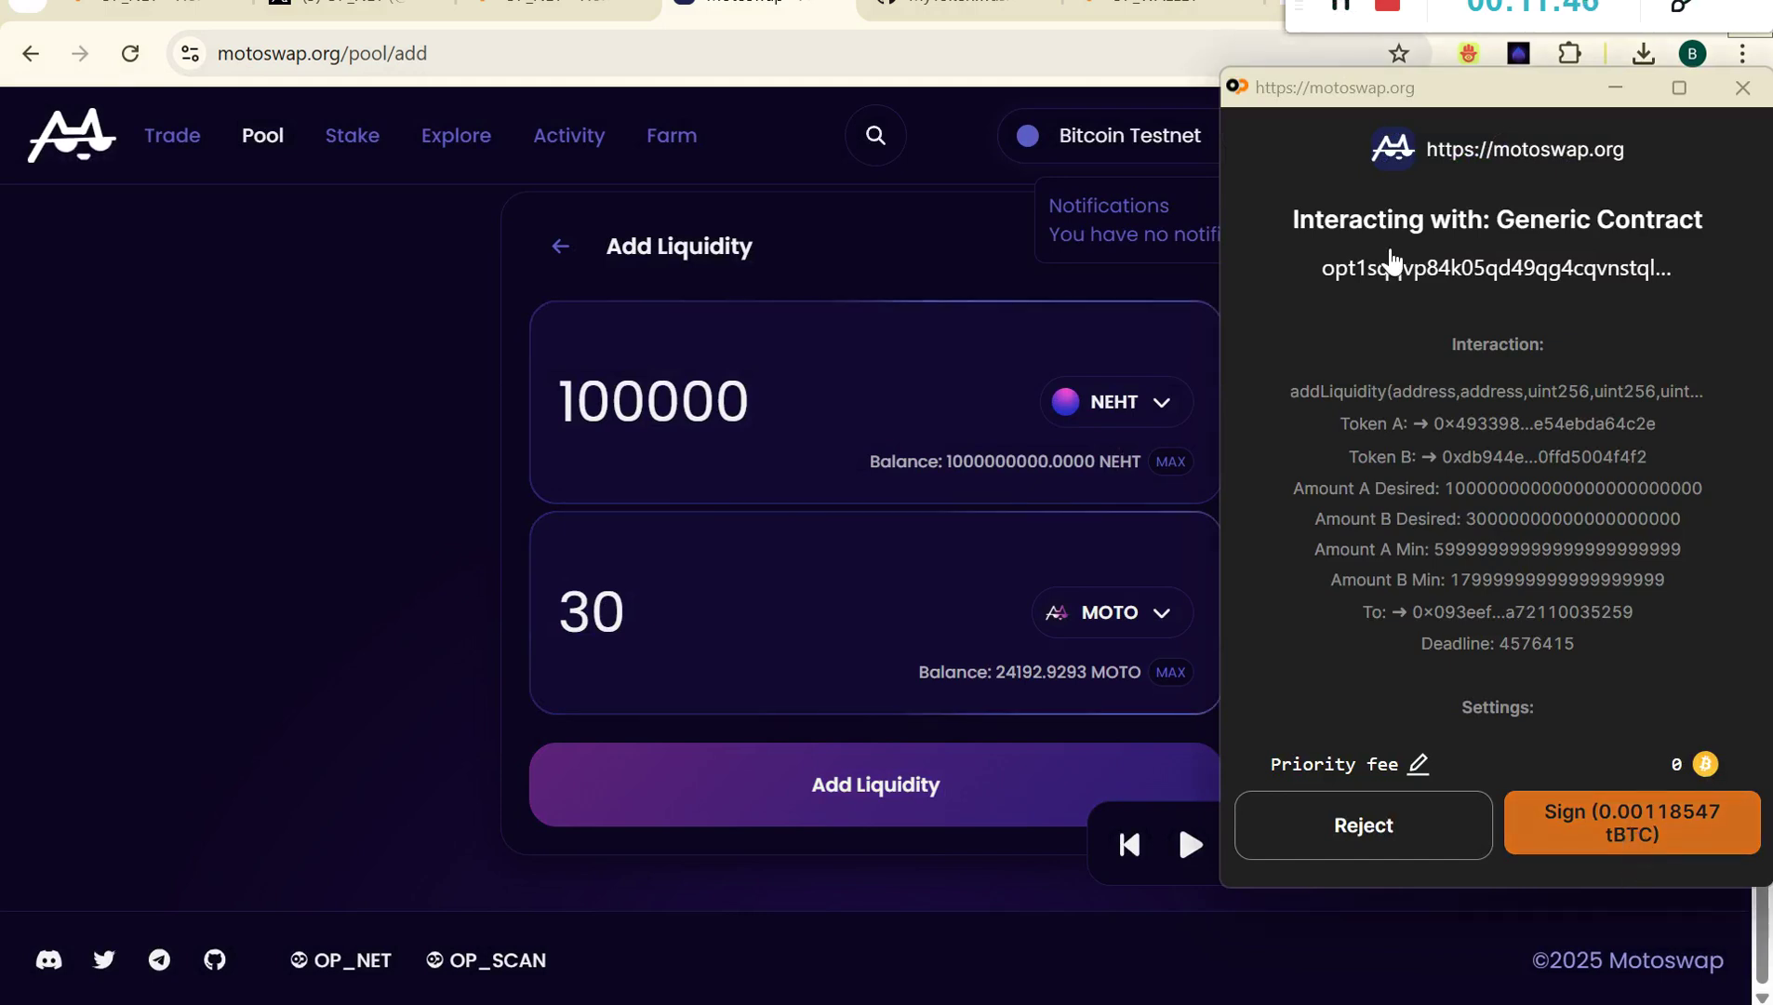
pyautogui.click(1632, 822)
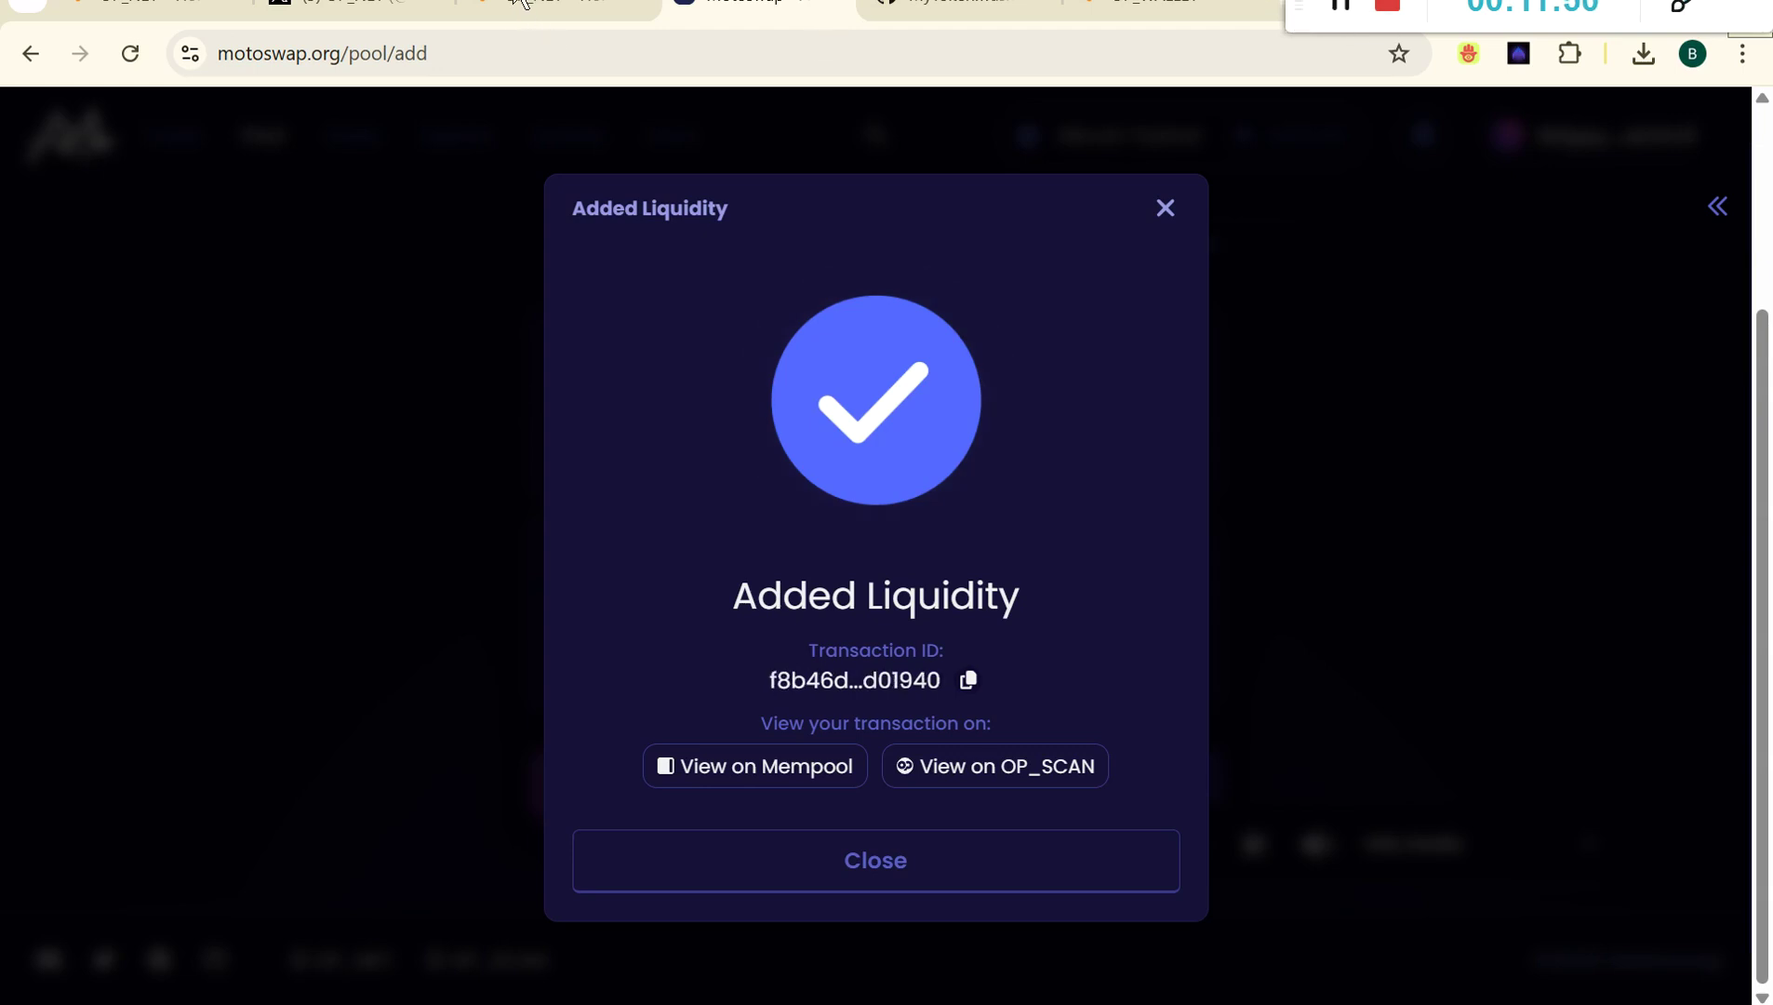
# Return to the OP_NET points page and review the token pool swap tasks and the tBTC to OP_20 swap task.
pyautogui.click(567, 5)
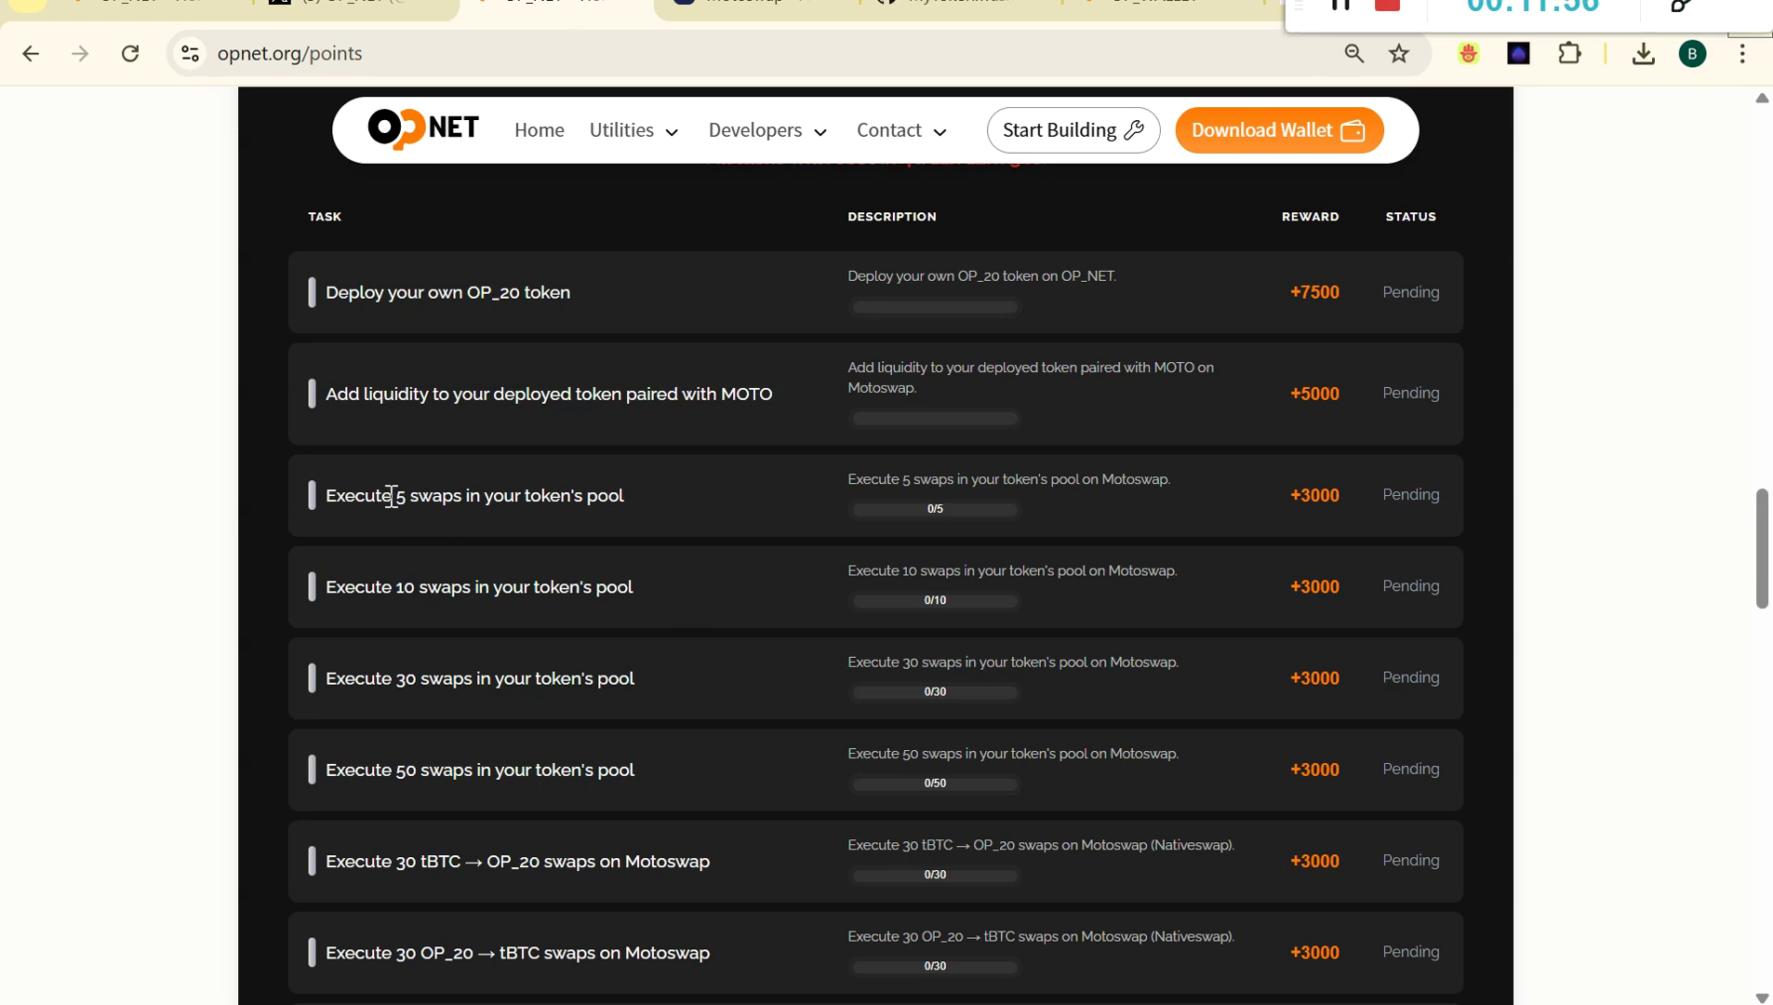
pyautogui.moveTo(392, 496); pyautogui.dragTo(613, 495)
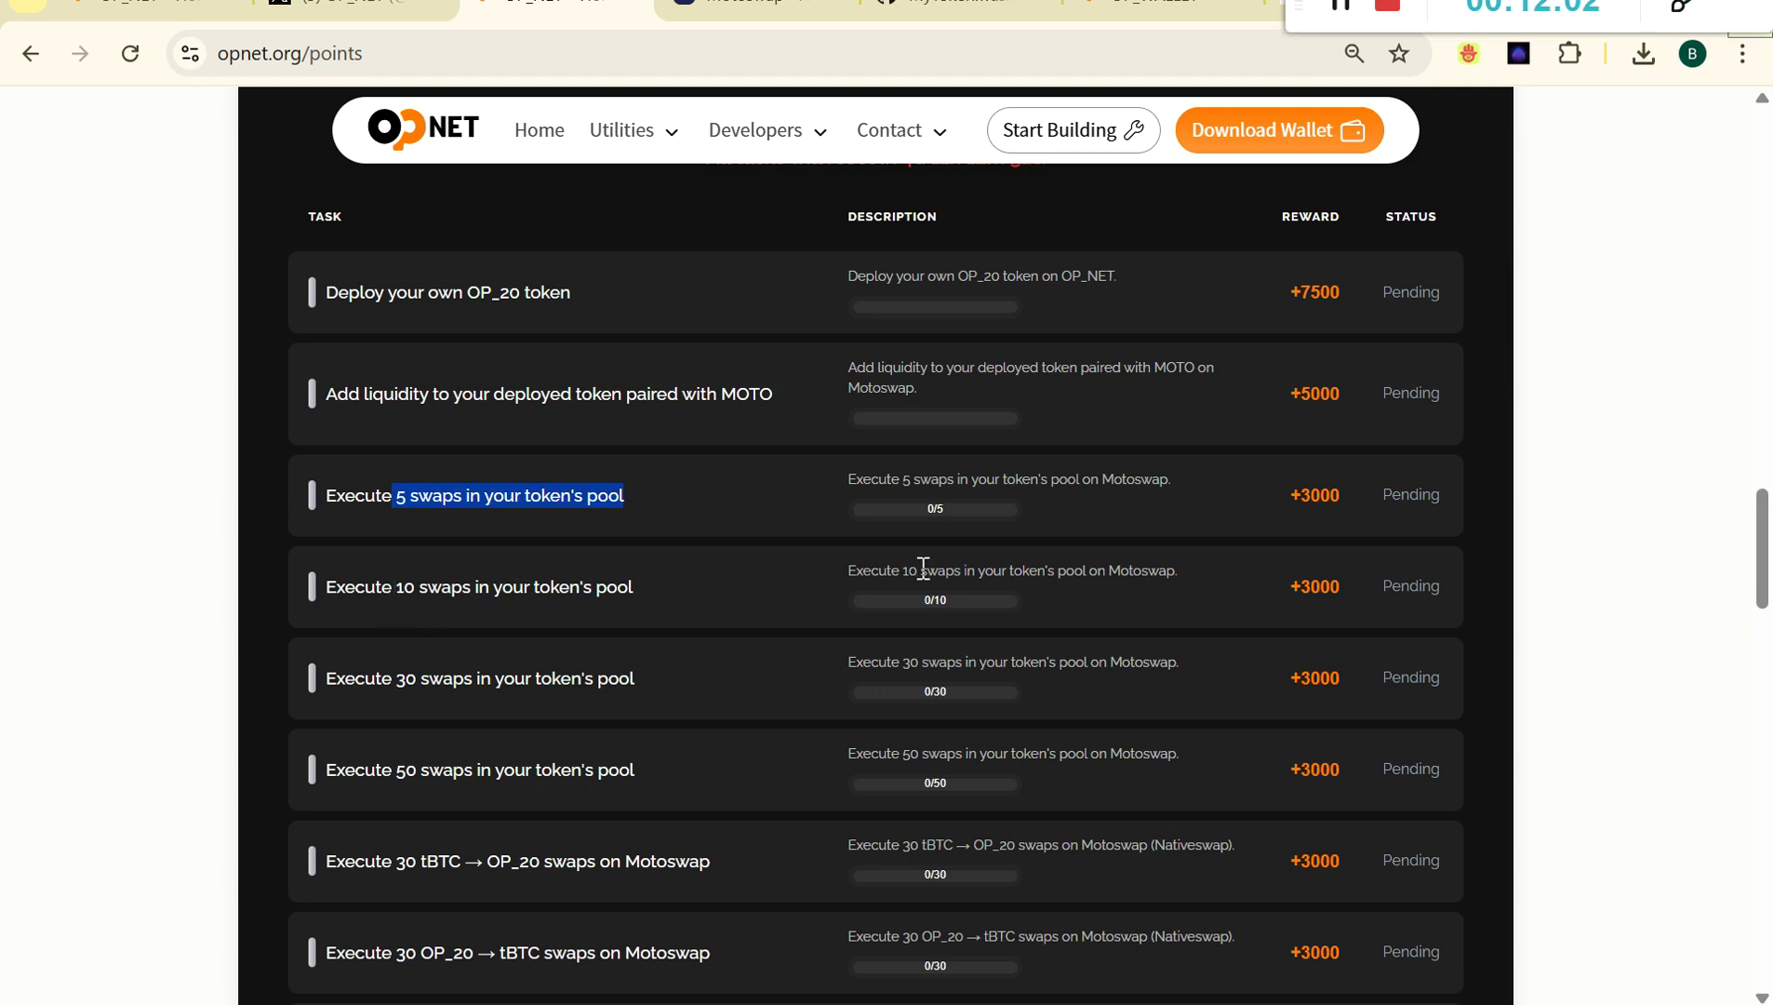
pyautogui.scroll(-2, 269, 631)
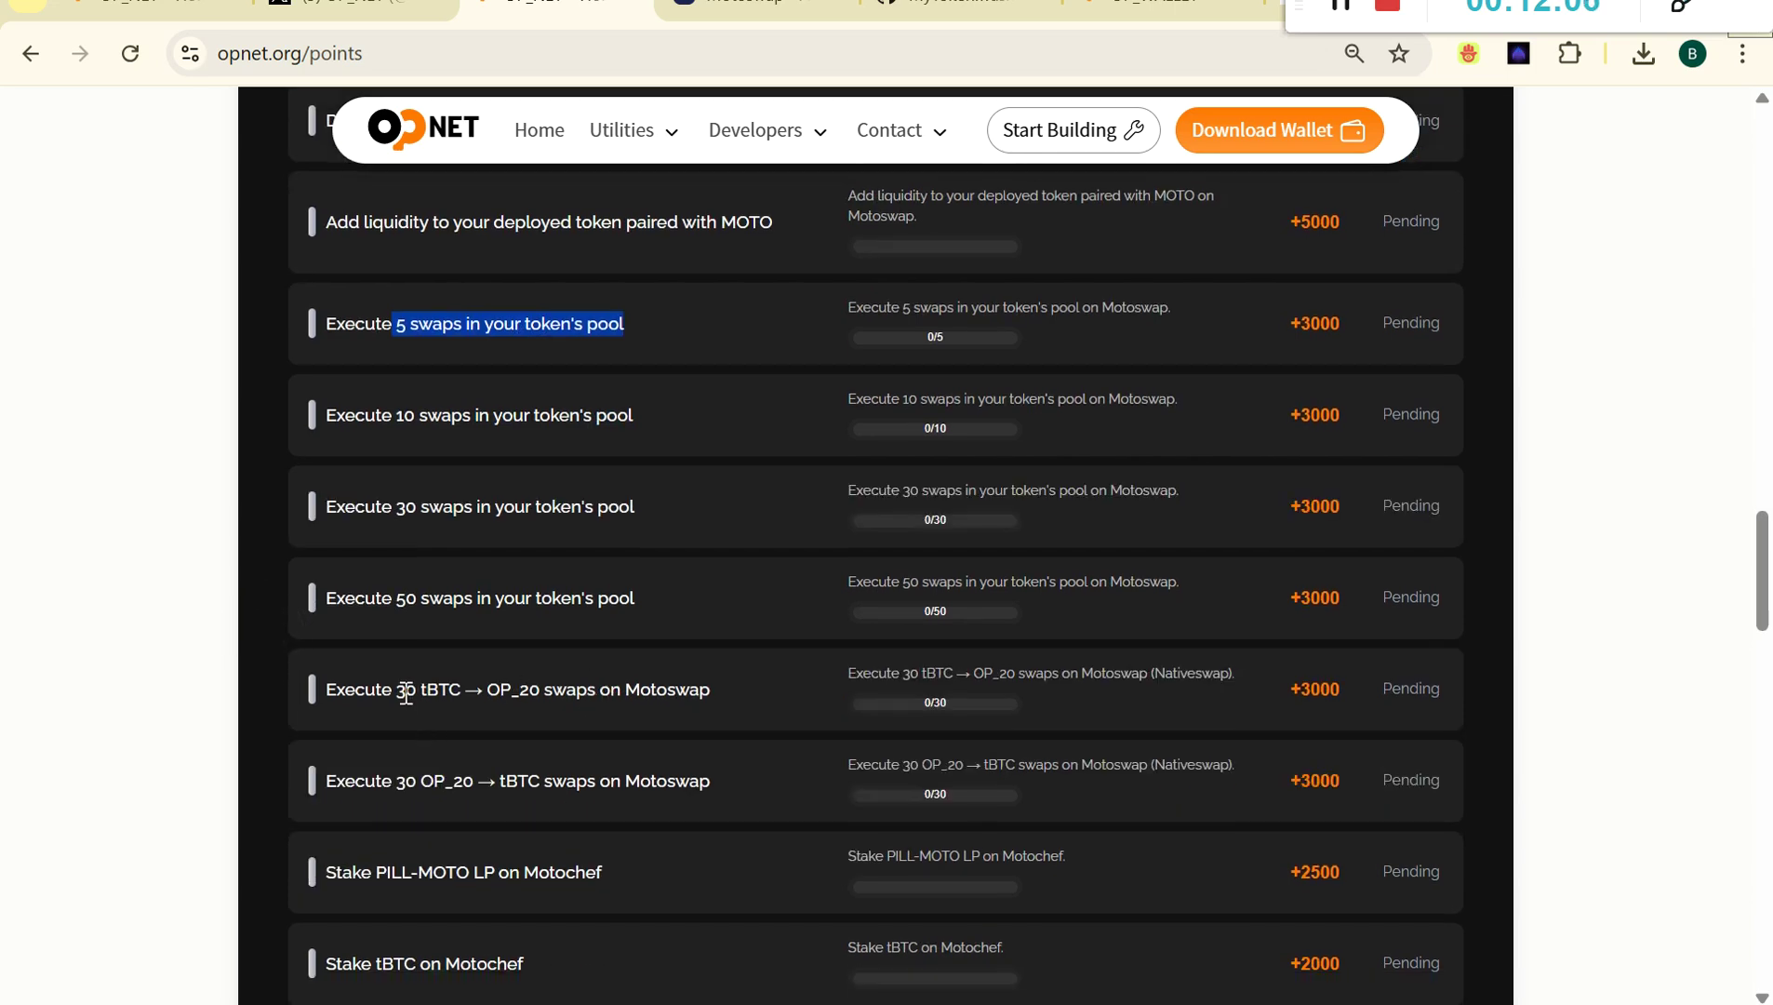
pyautogui.moveTo(407, 693); pyautogui.dragTo(571, 696)
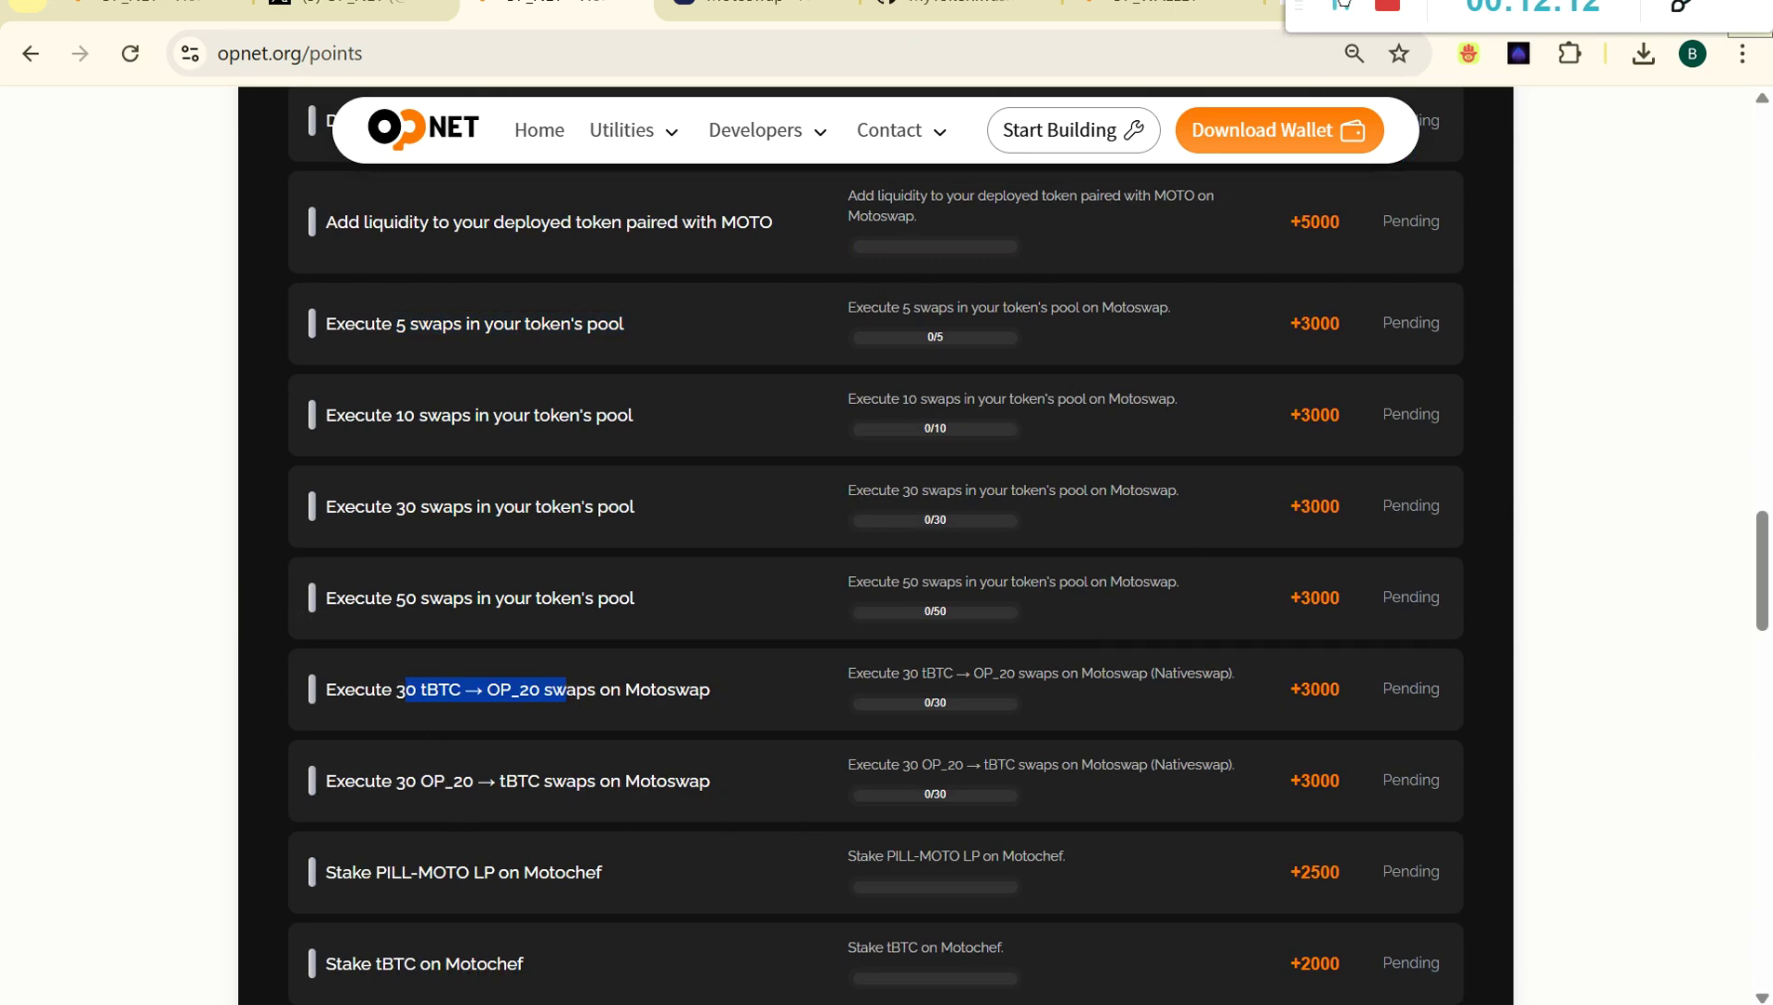
# Switch back to Motoswap, dismiss the liquidity dialog and set up a swap selling tBTC for NEHT.
pyautogui.hotkey('ctrl', 'Tab')
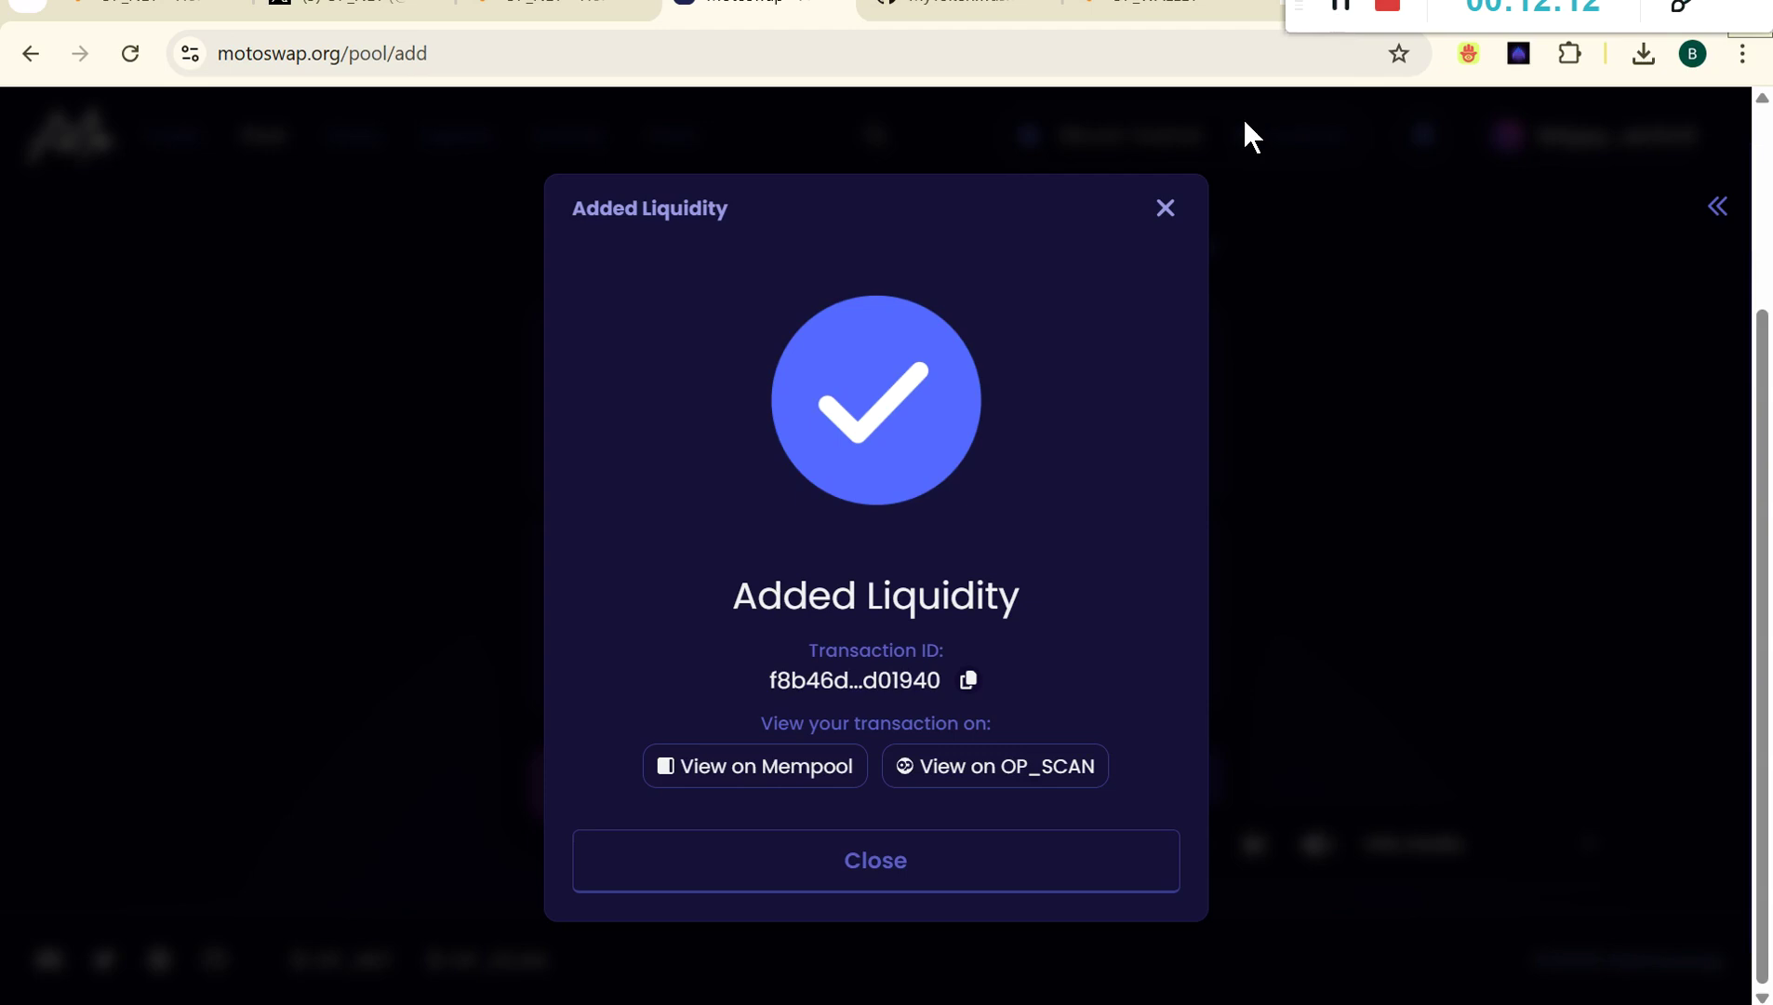
pyautogui.click(1169, 215)
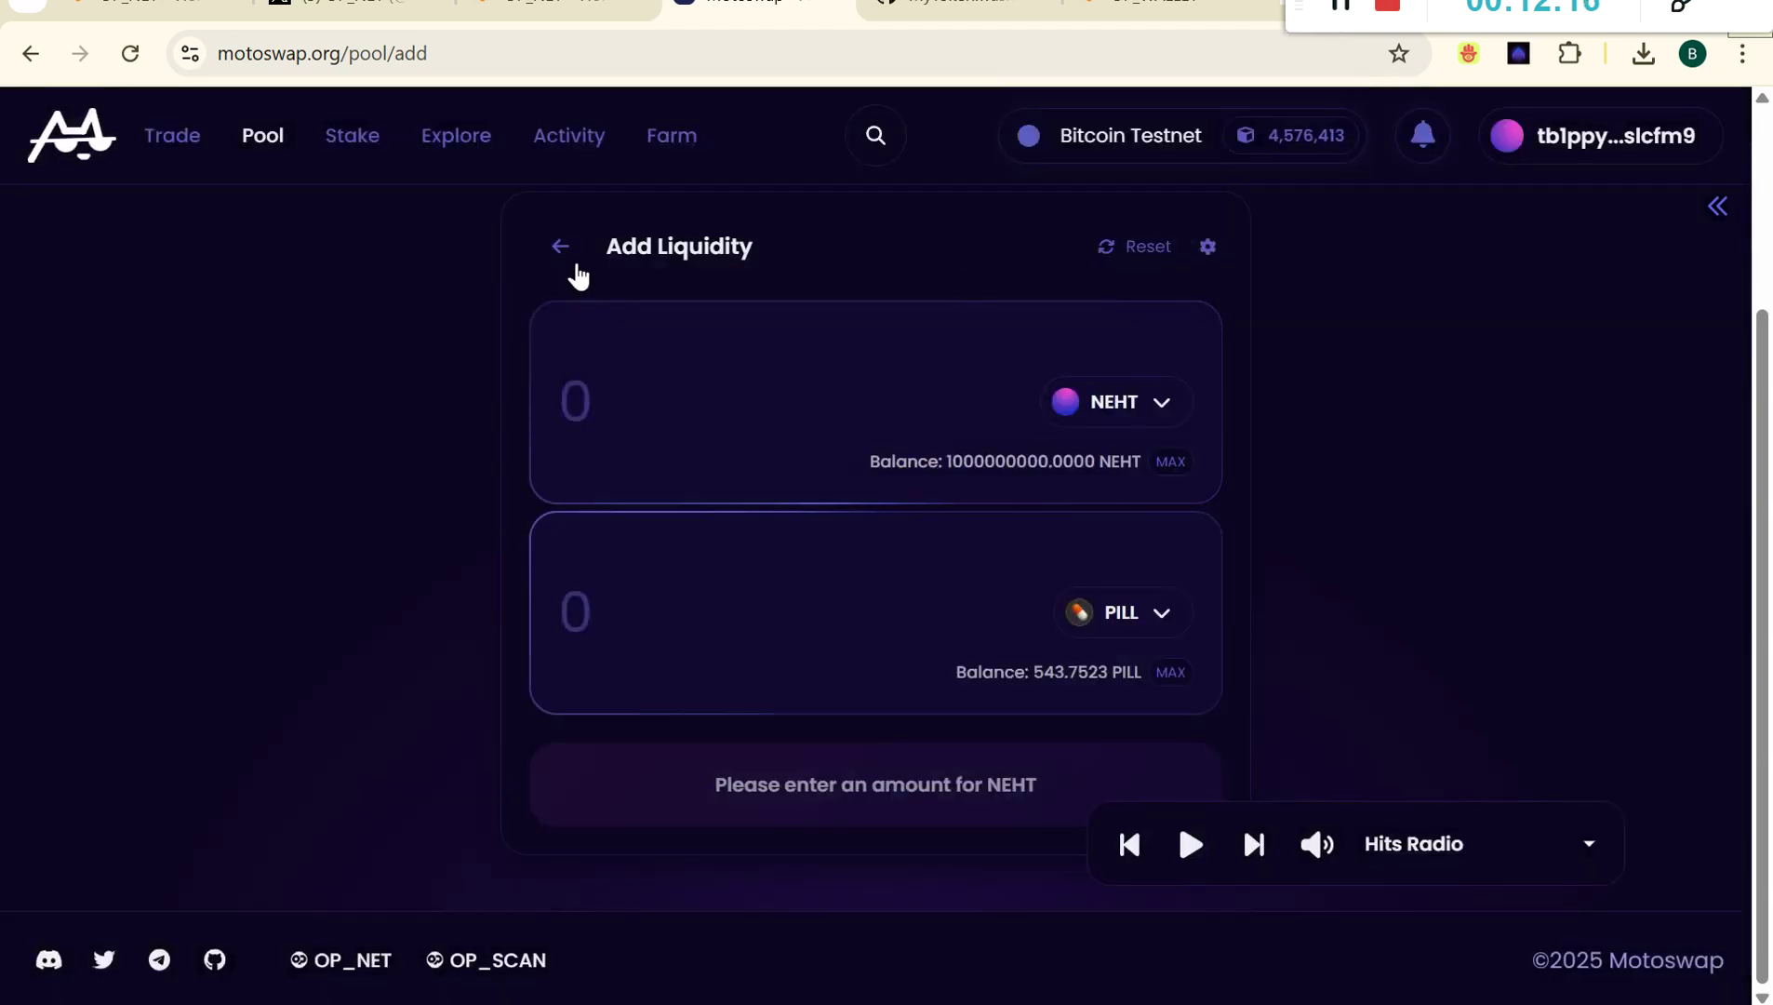
pyautogui.click(186, 137)
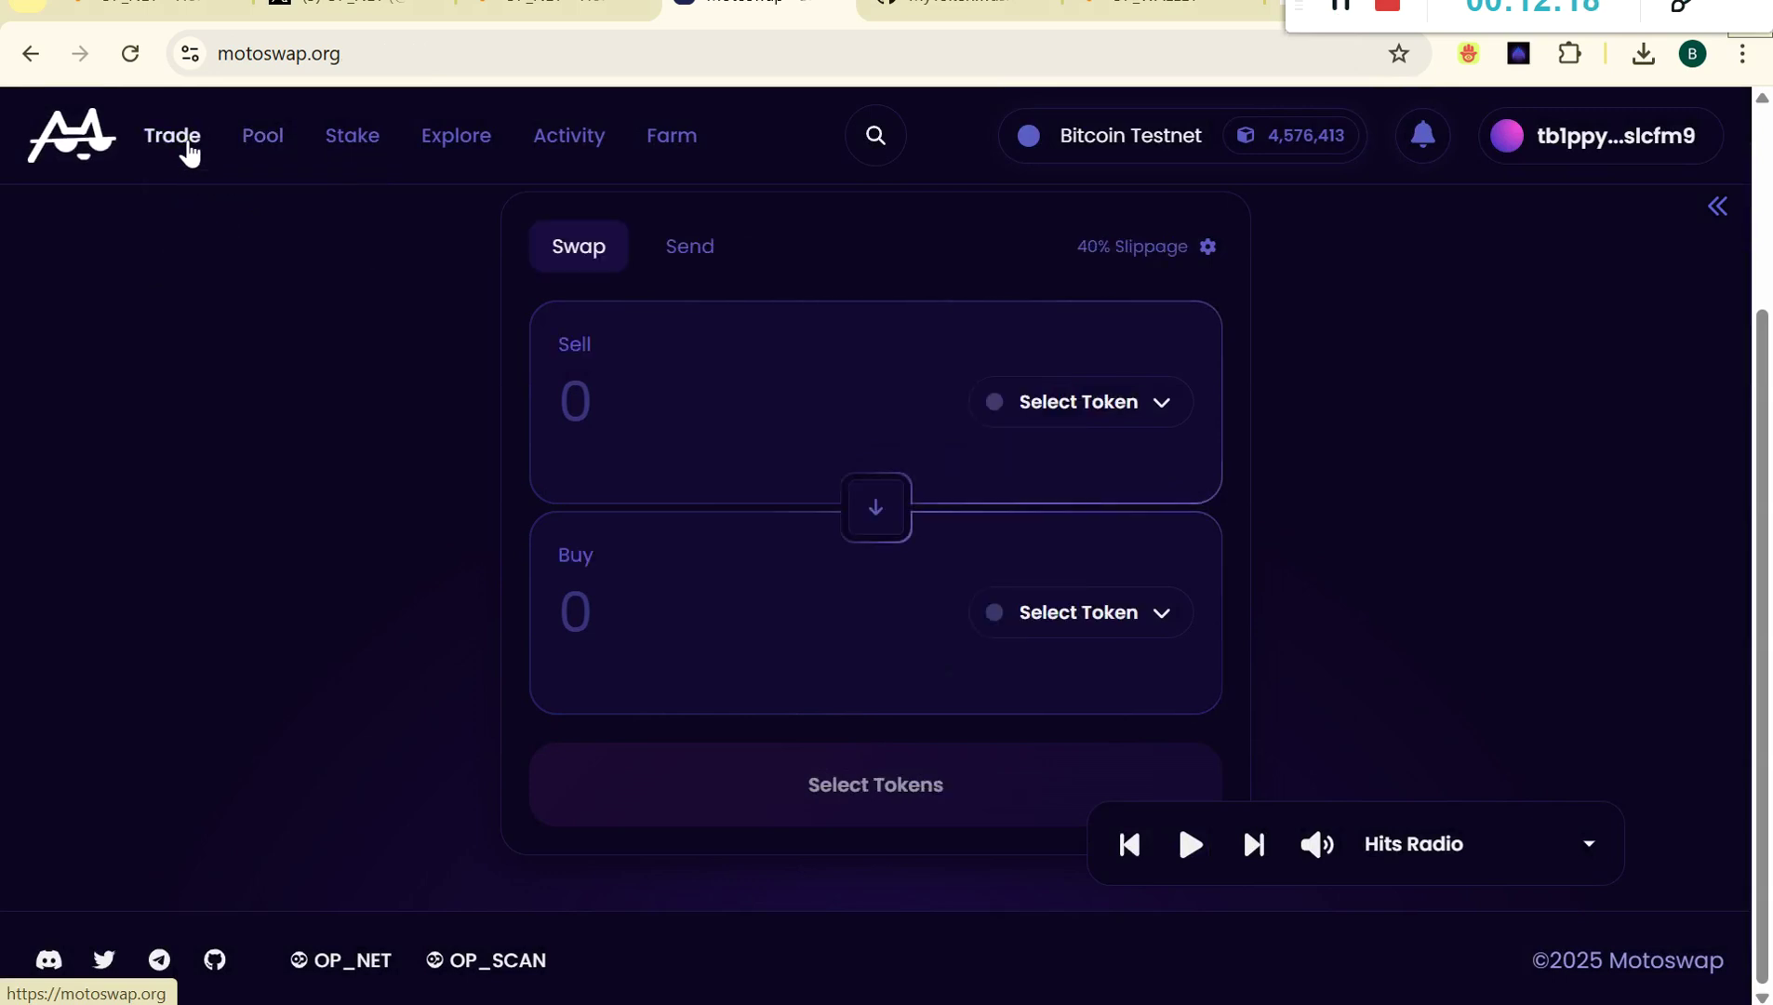
pyautogui.click(1085, 423)
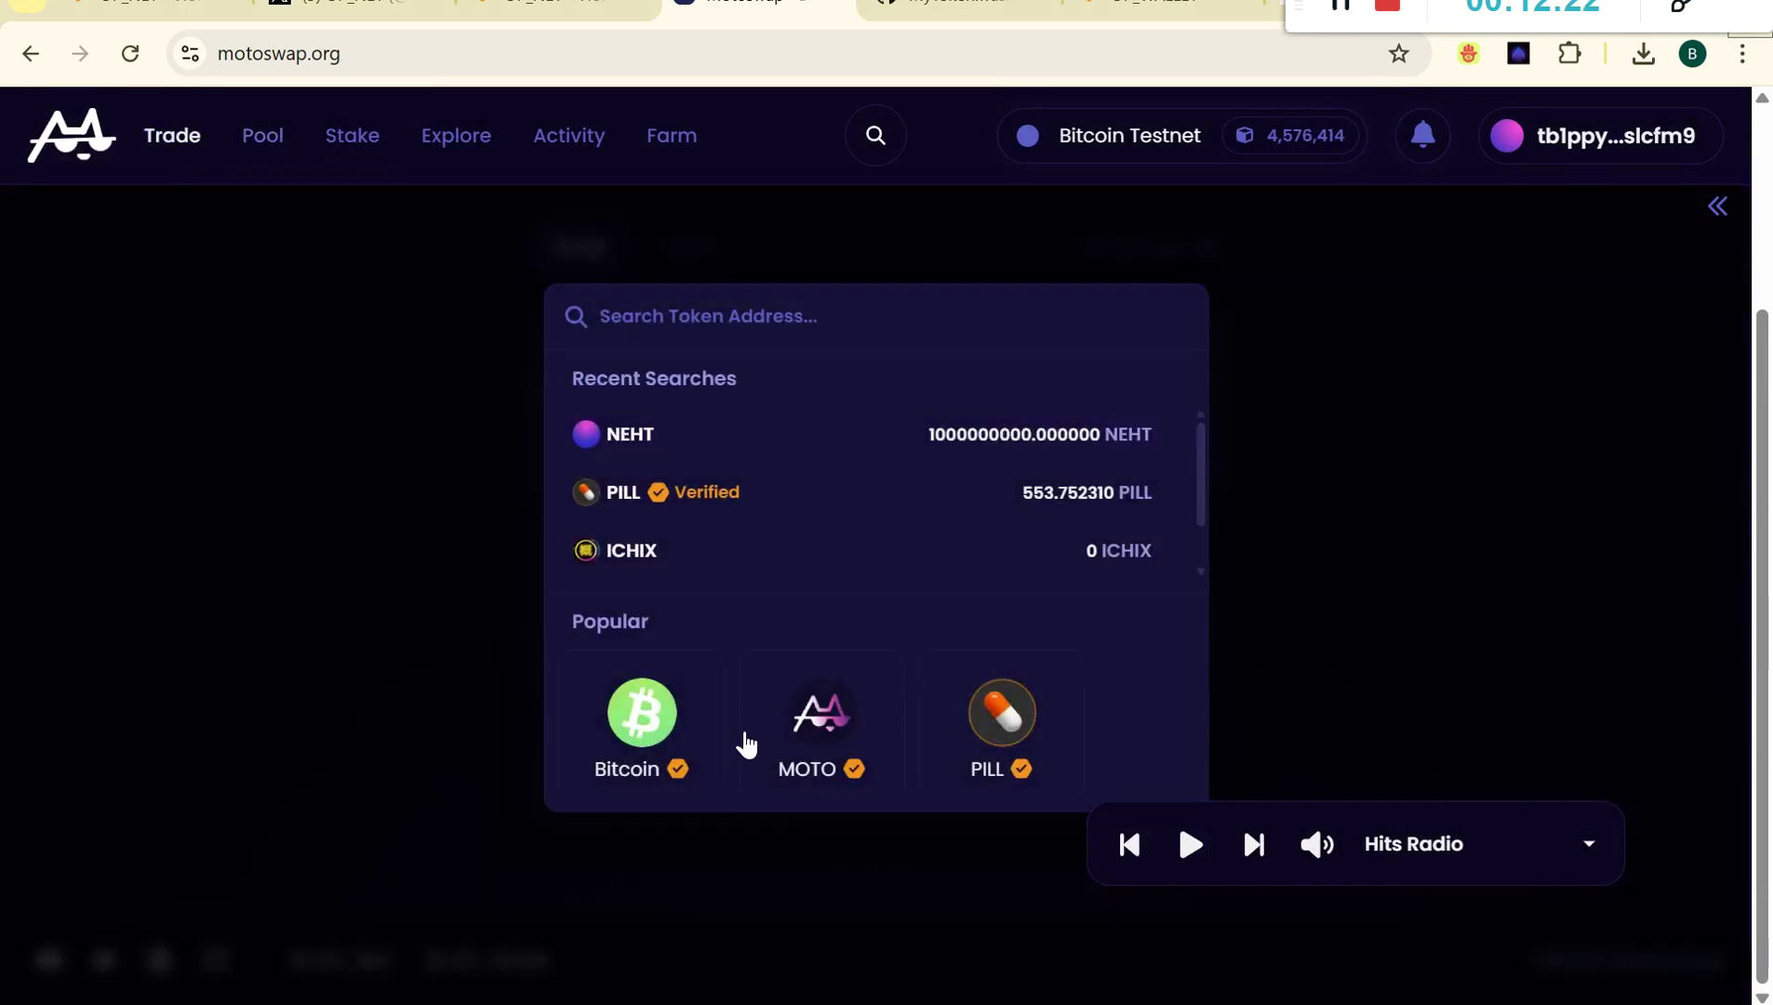
pyautogui.click(668, 739)
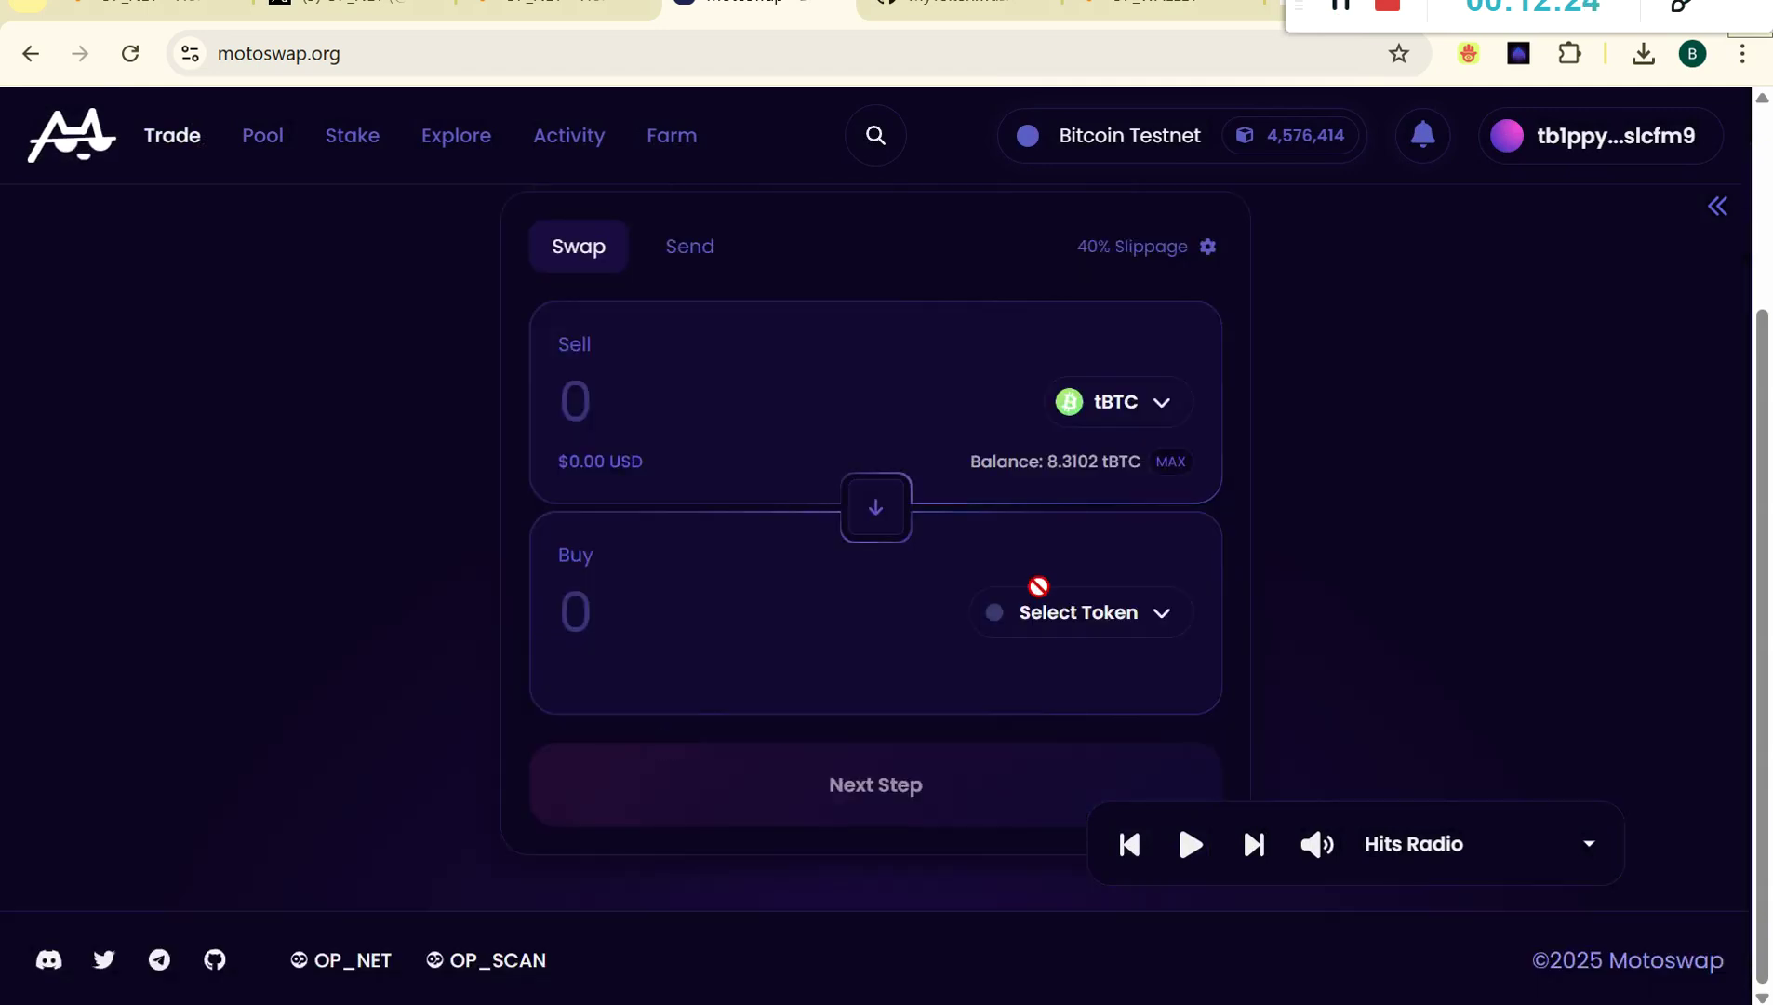
pyautogui.click(1048, 632)
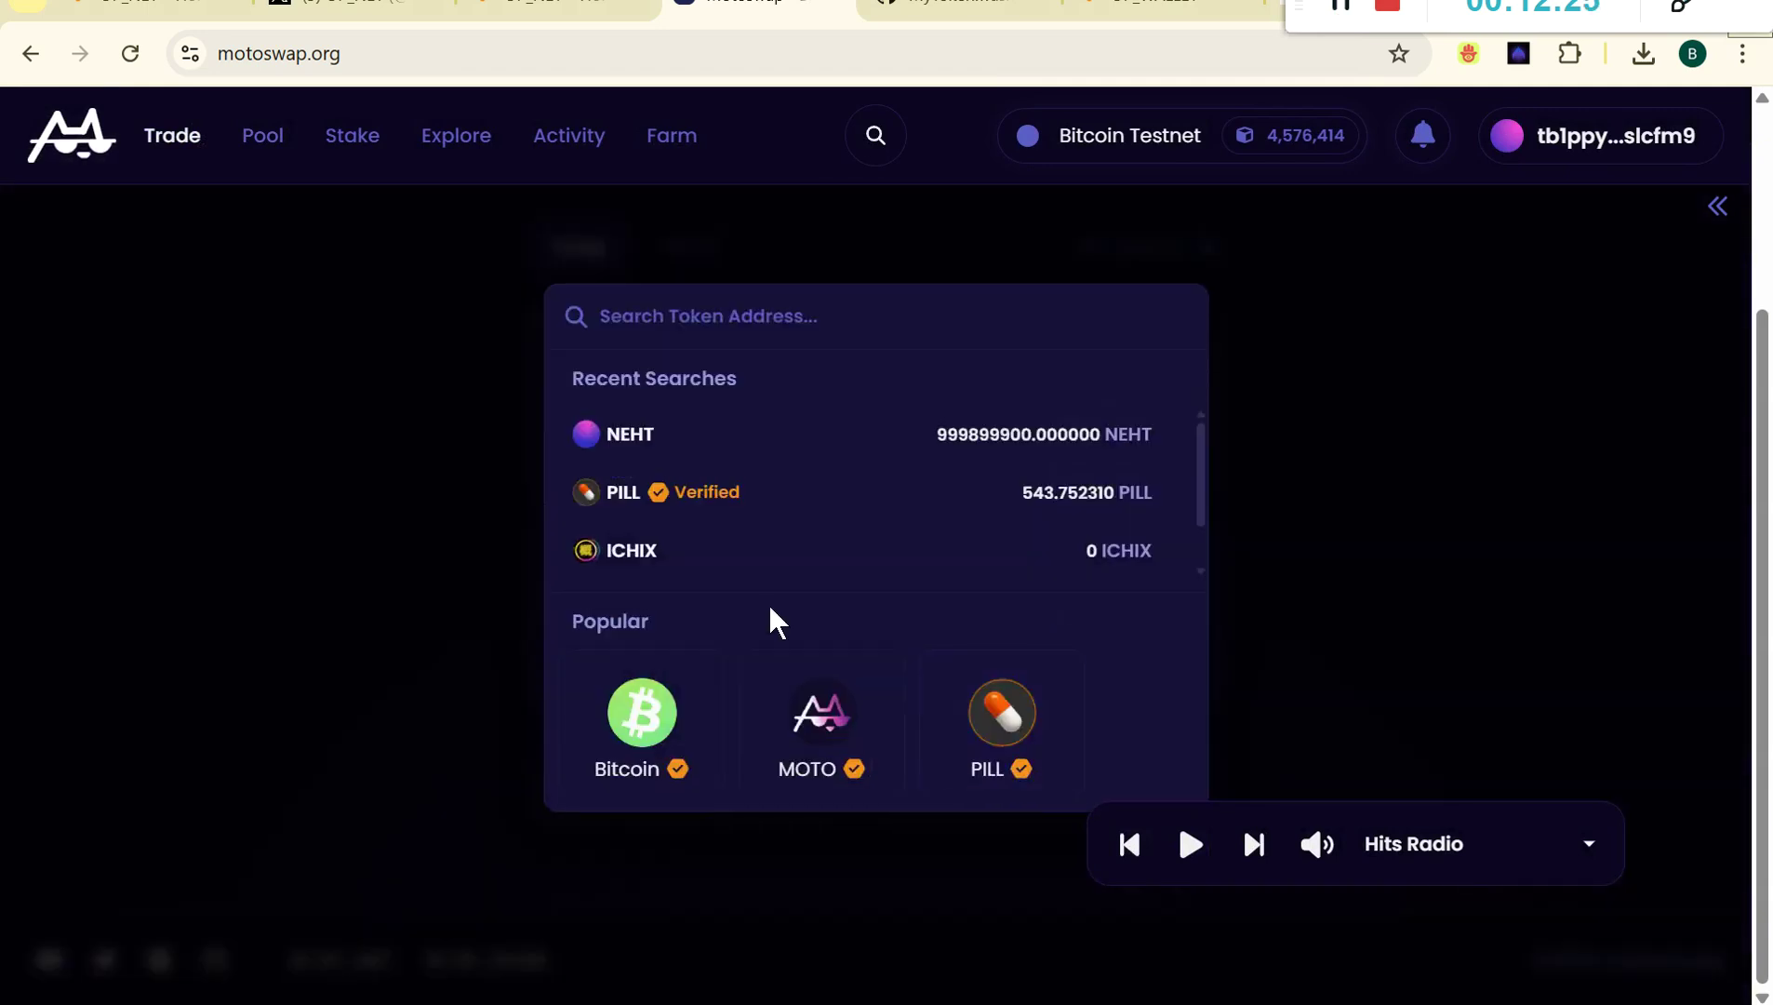
pyautogui.click(680, 439)
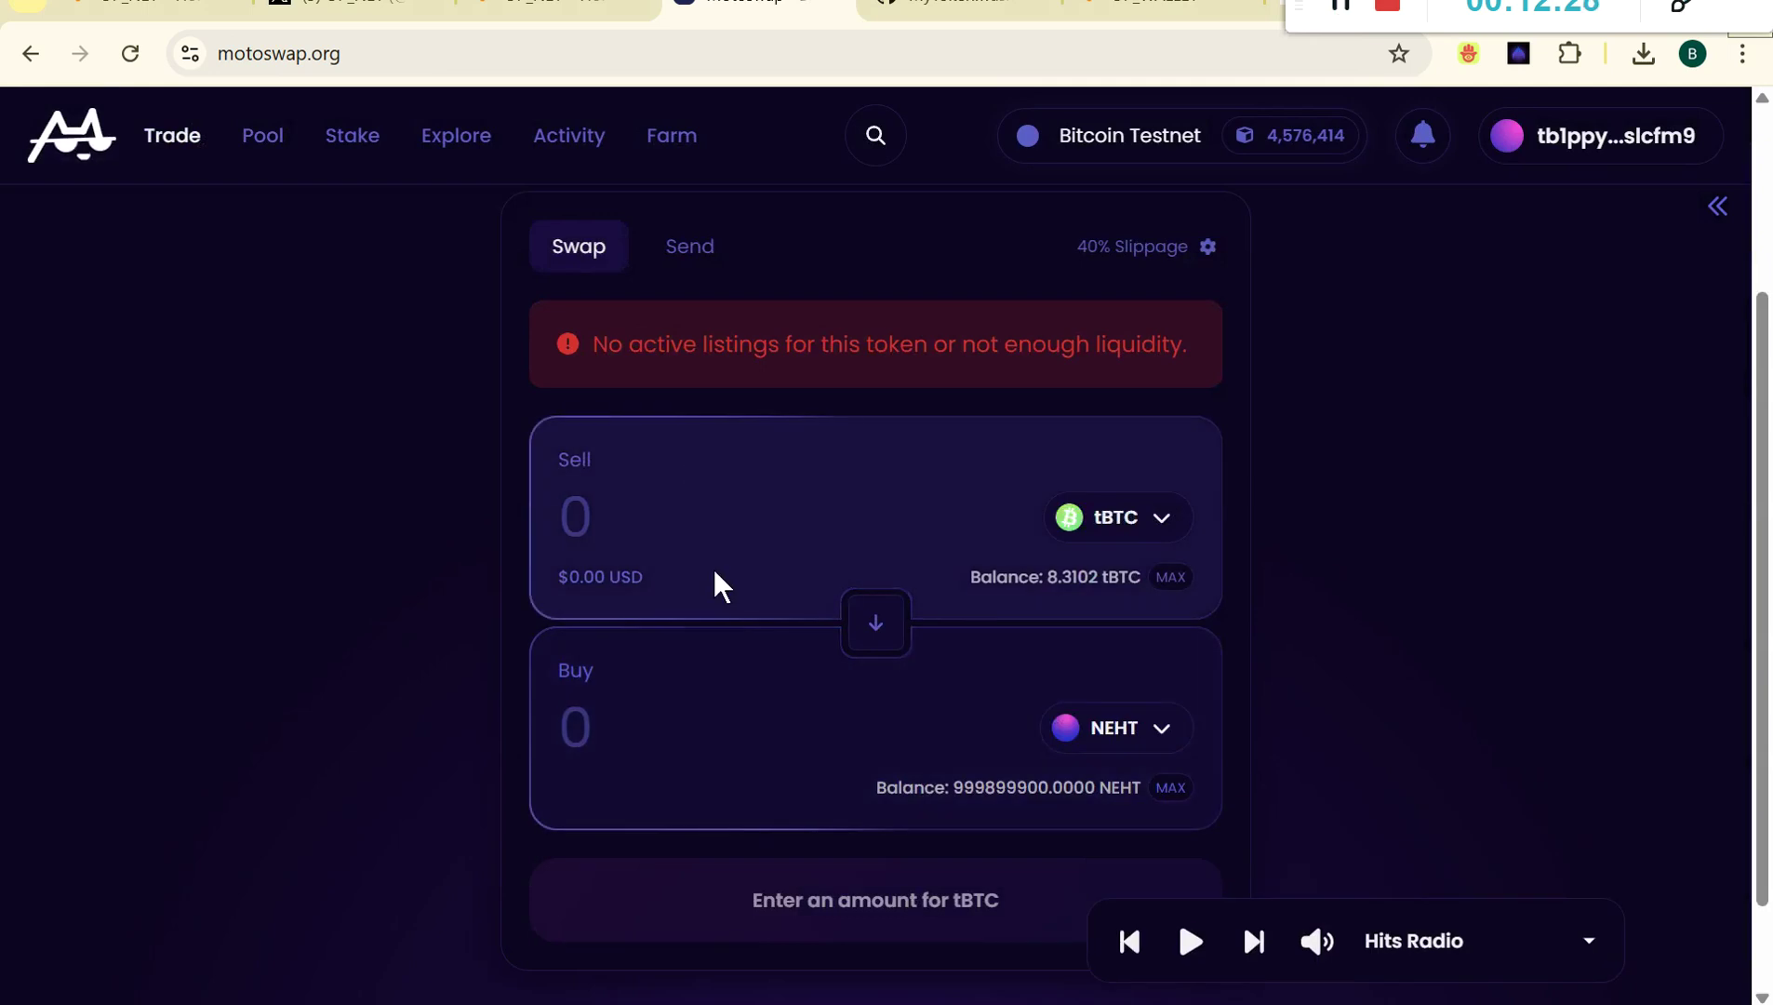
# Replace NEHT with MOTO as the token to buy with tBTC.
pyautogui.scroll(-1, 958, 289)
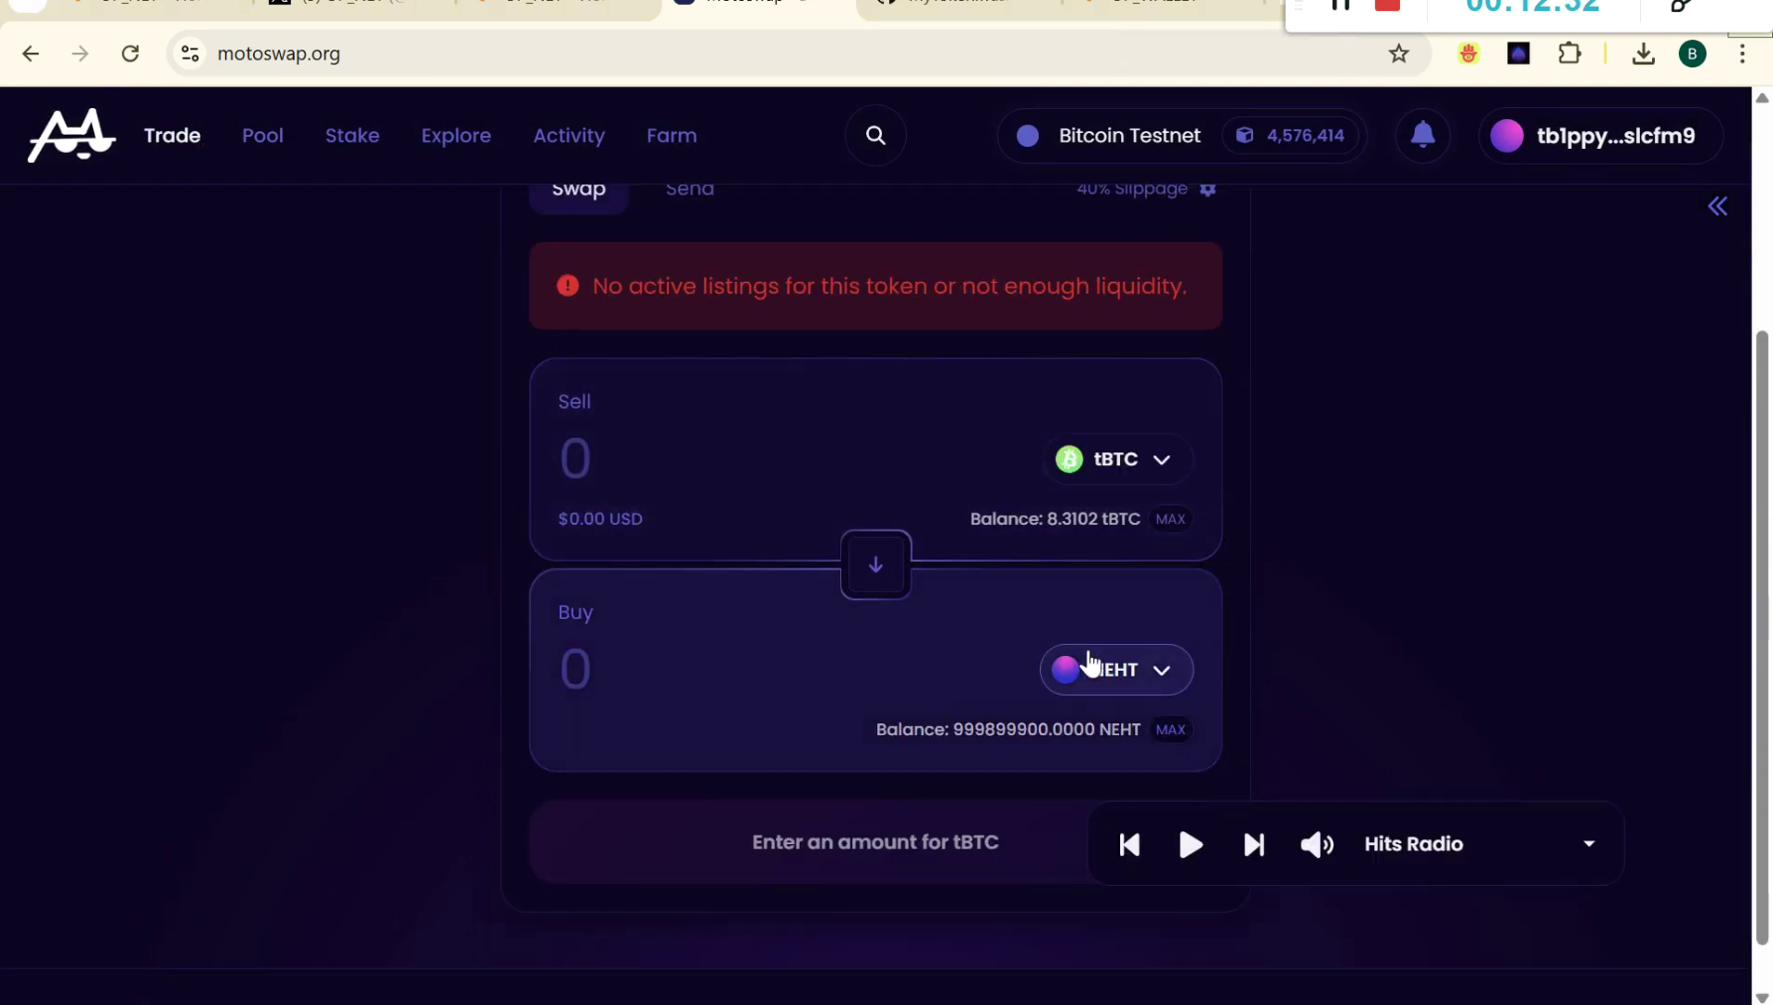
pyautogui.click(1091, 664)
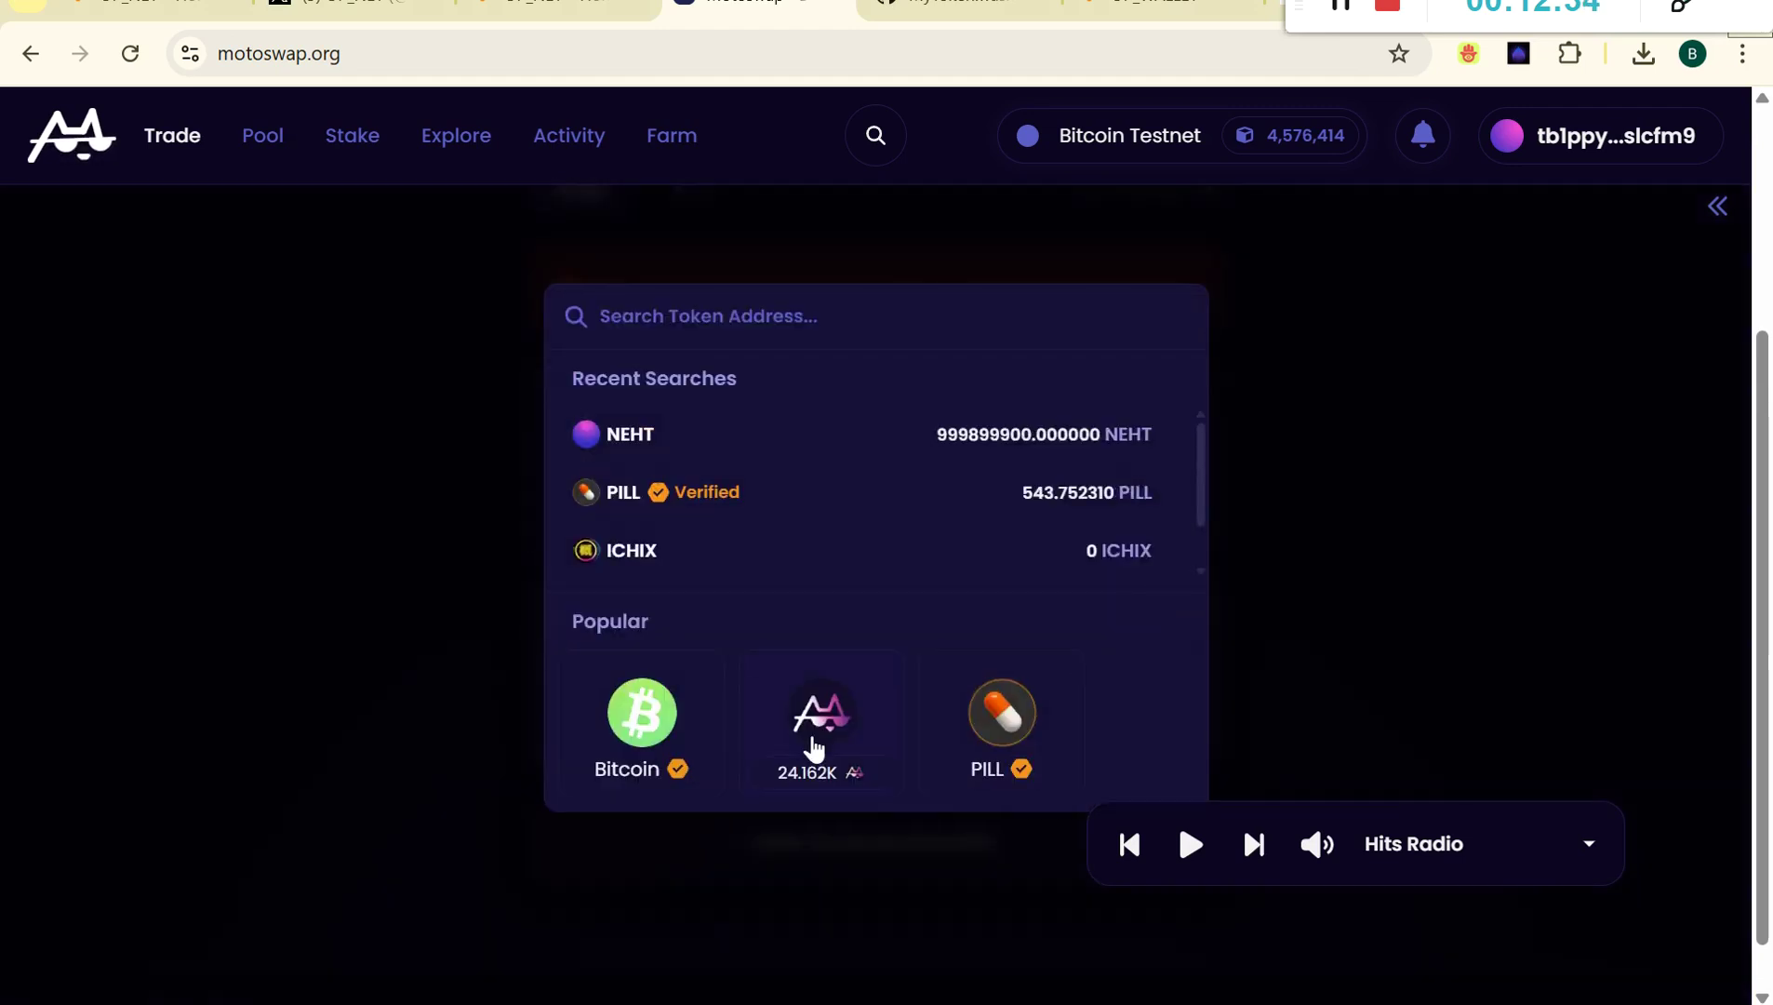
pyautogui.click(814, 744)
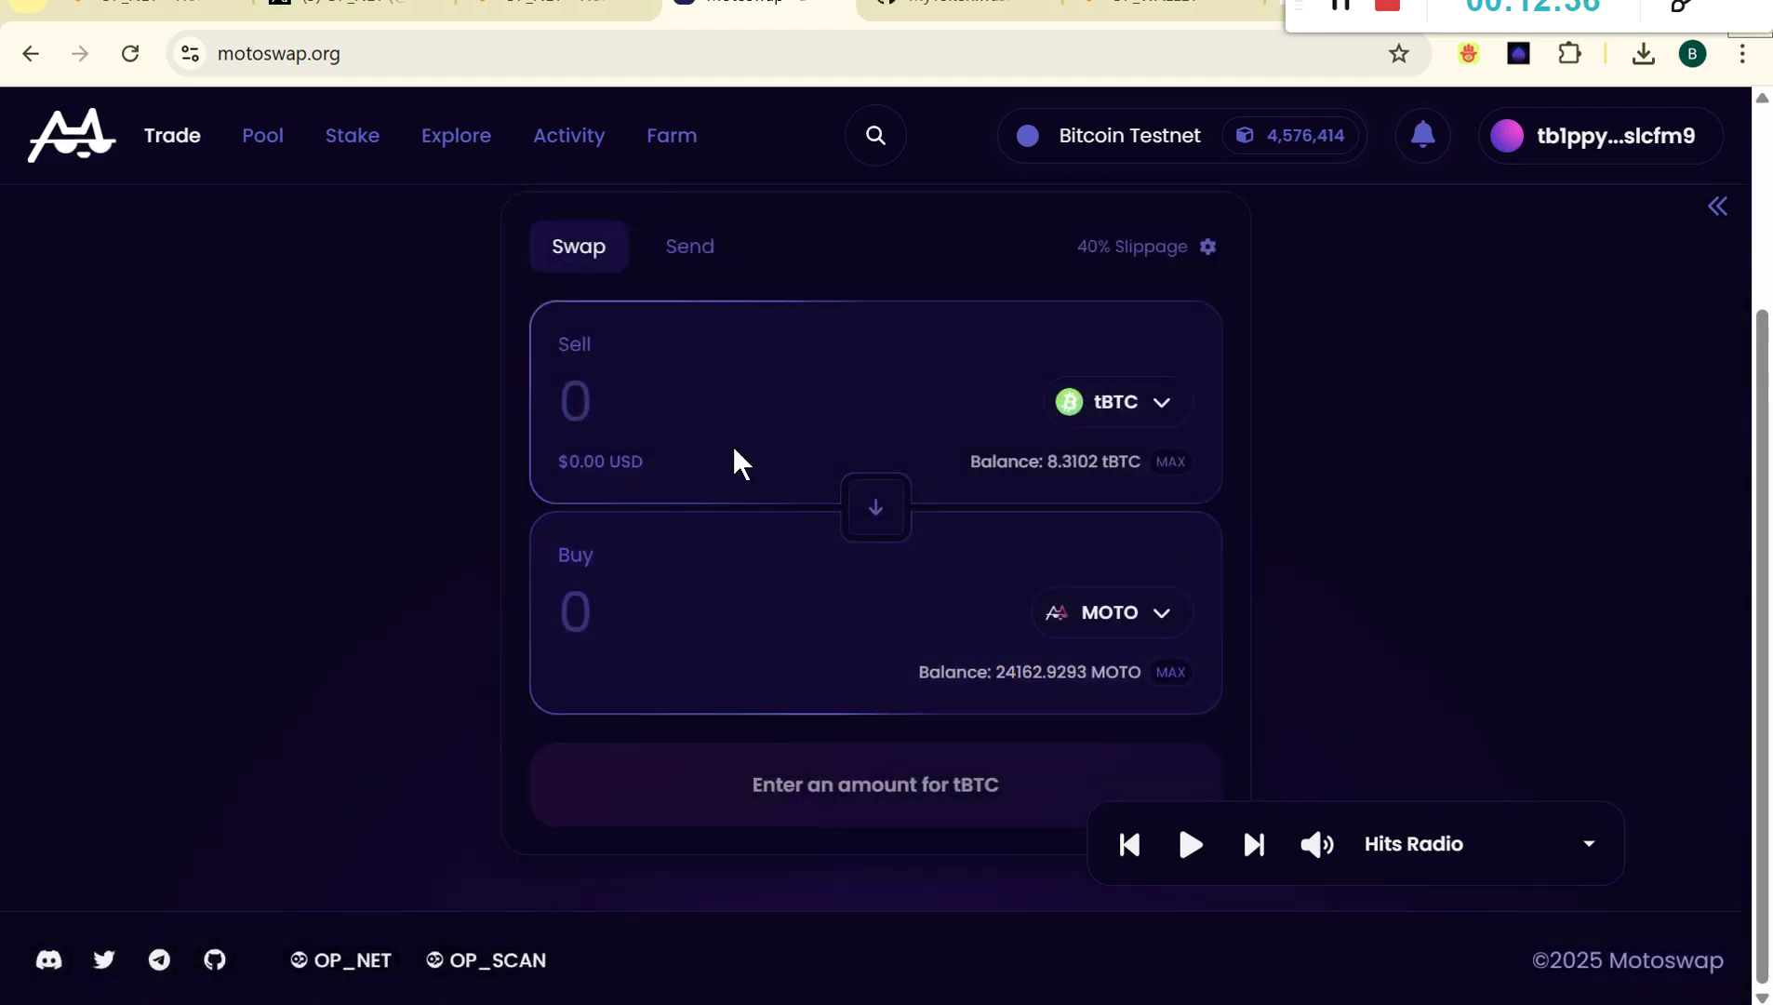
# Choose ICHIX as the token to buy and set the sell amount to 0.001 tBTC.
pyautogui.click(1146, 630)
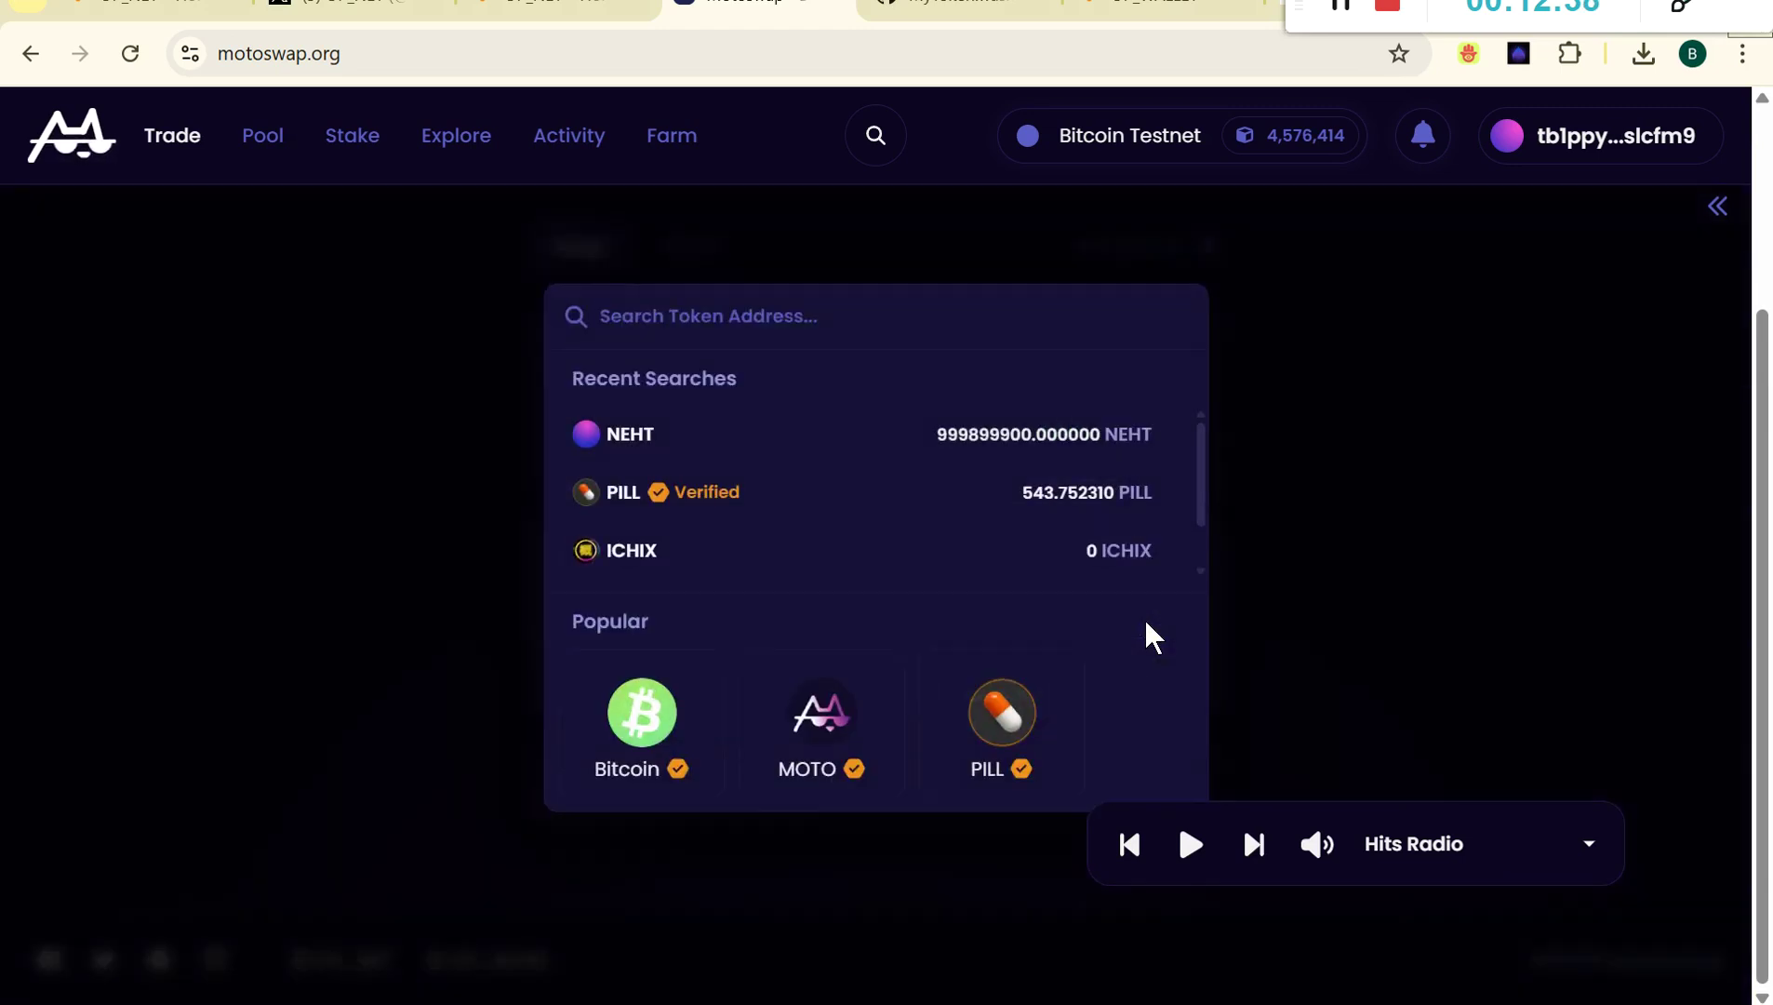
pyautogui.click(866, 547)
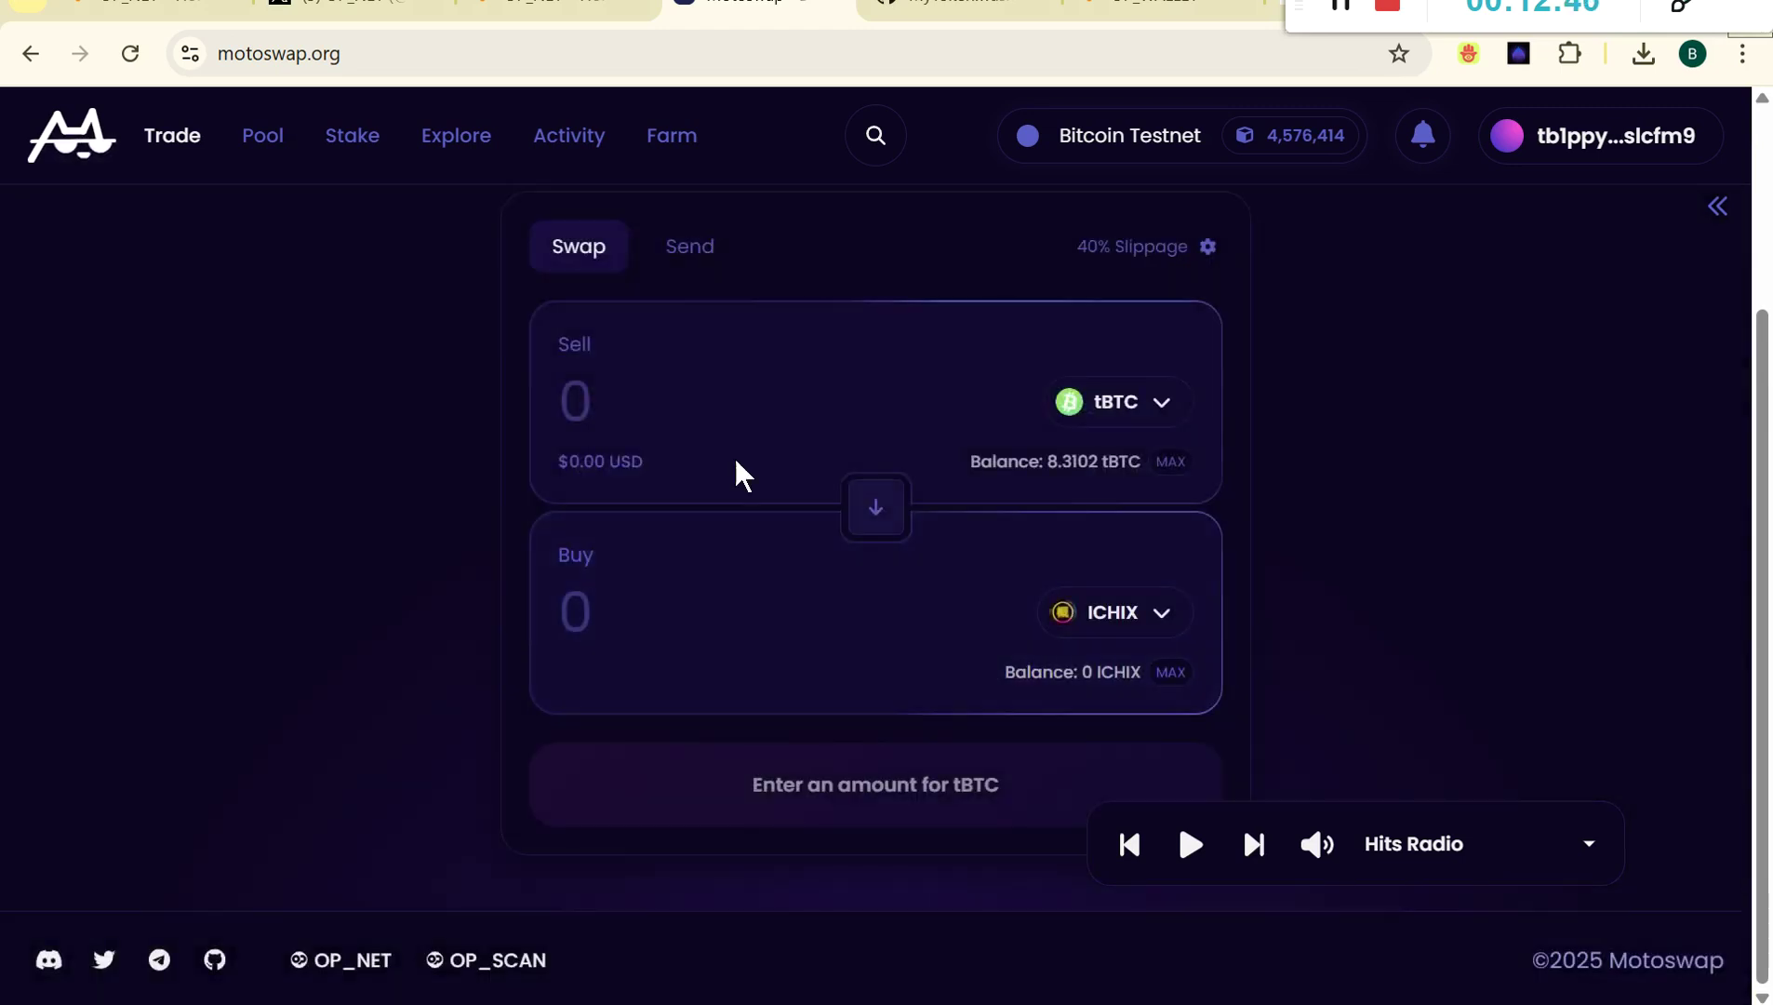
pyautogui.click(638, 403)
pyautogui.write('0')
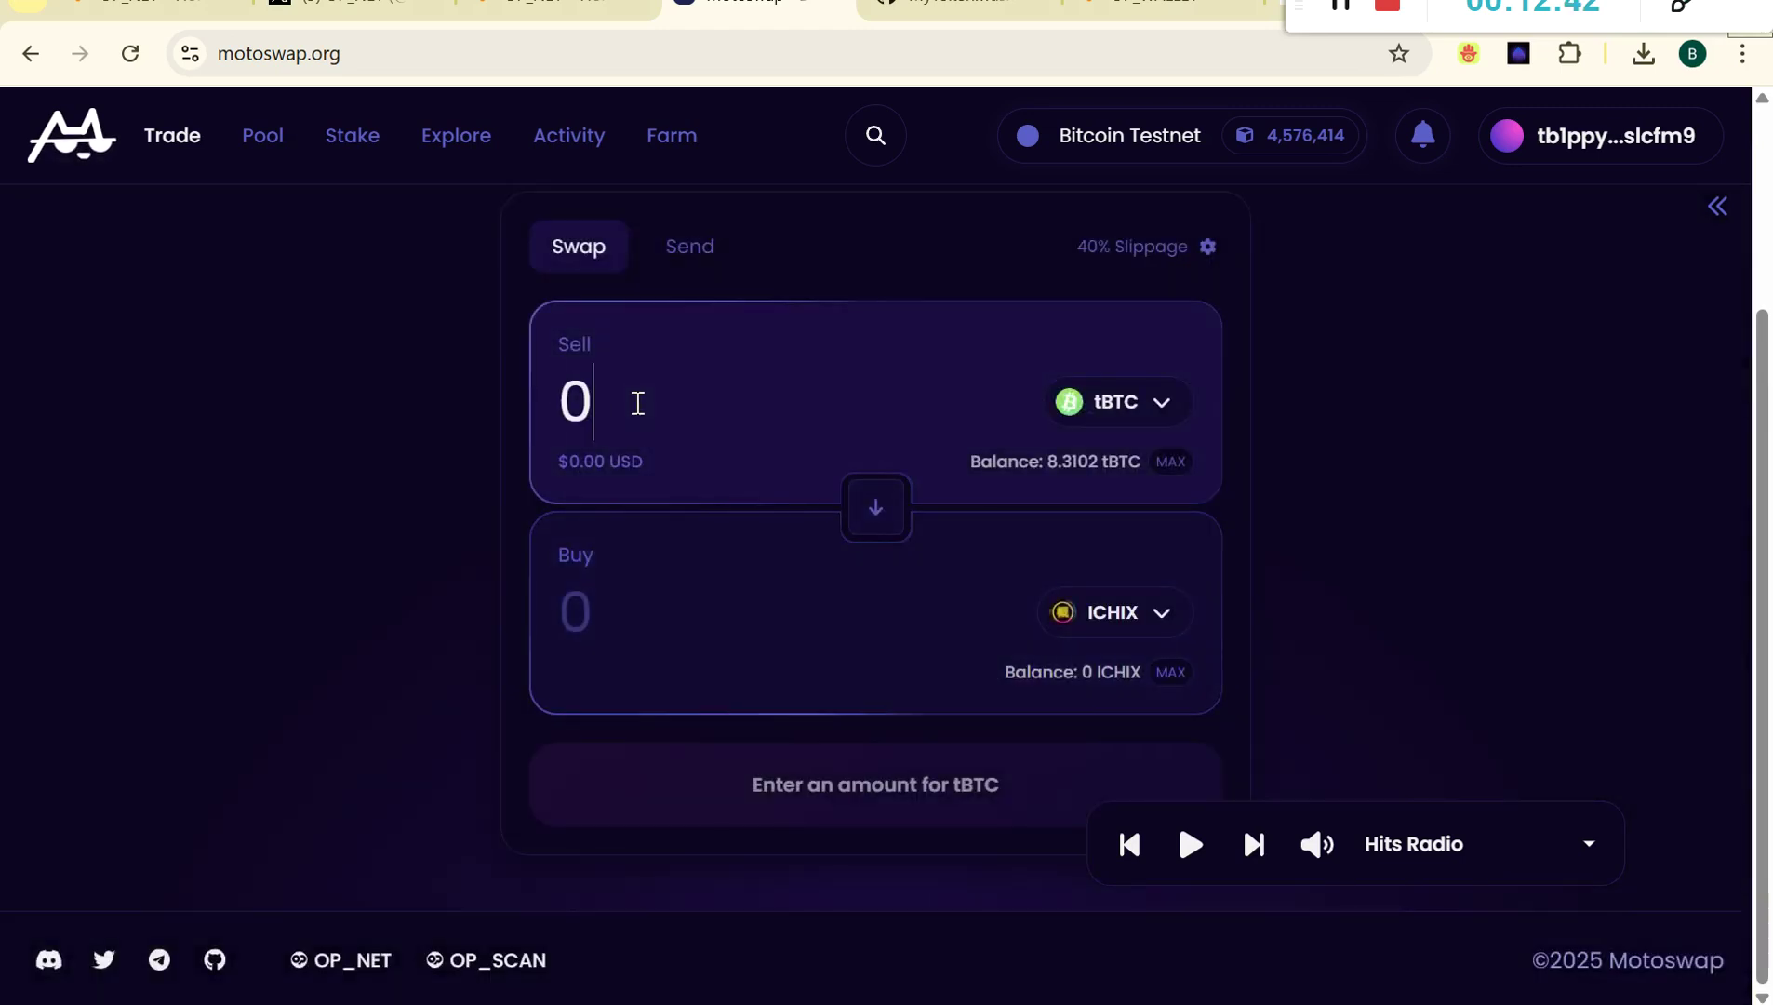
pyautogui.write('.00')
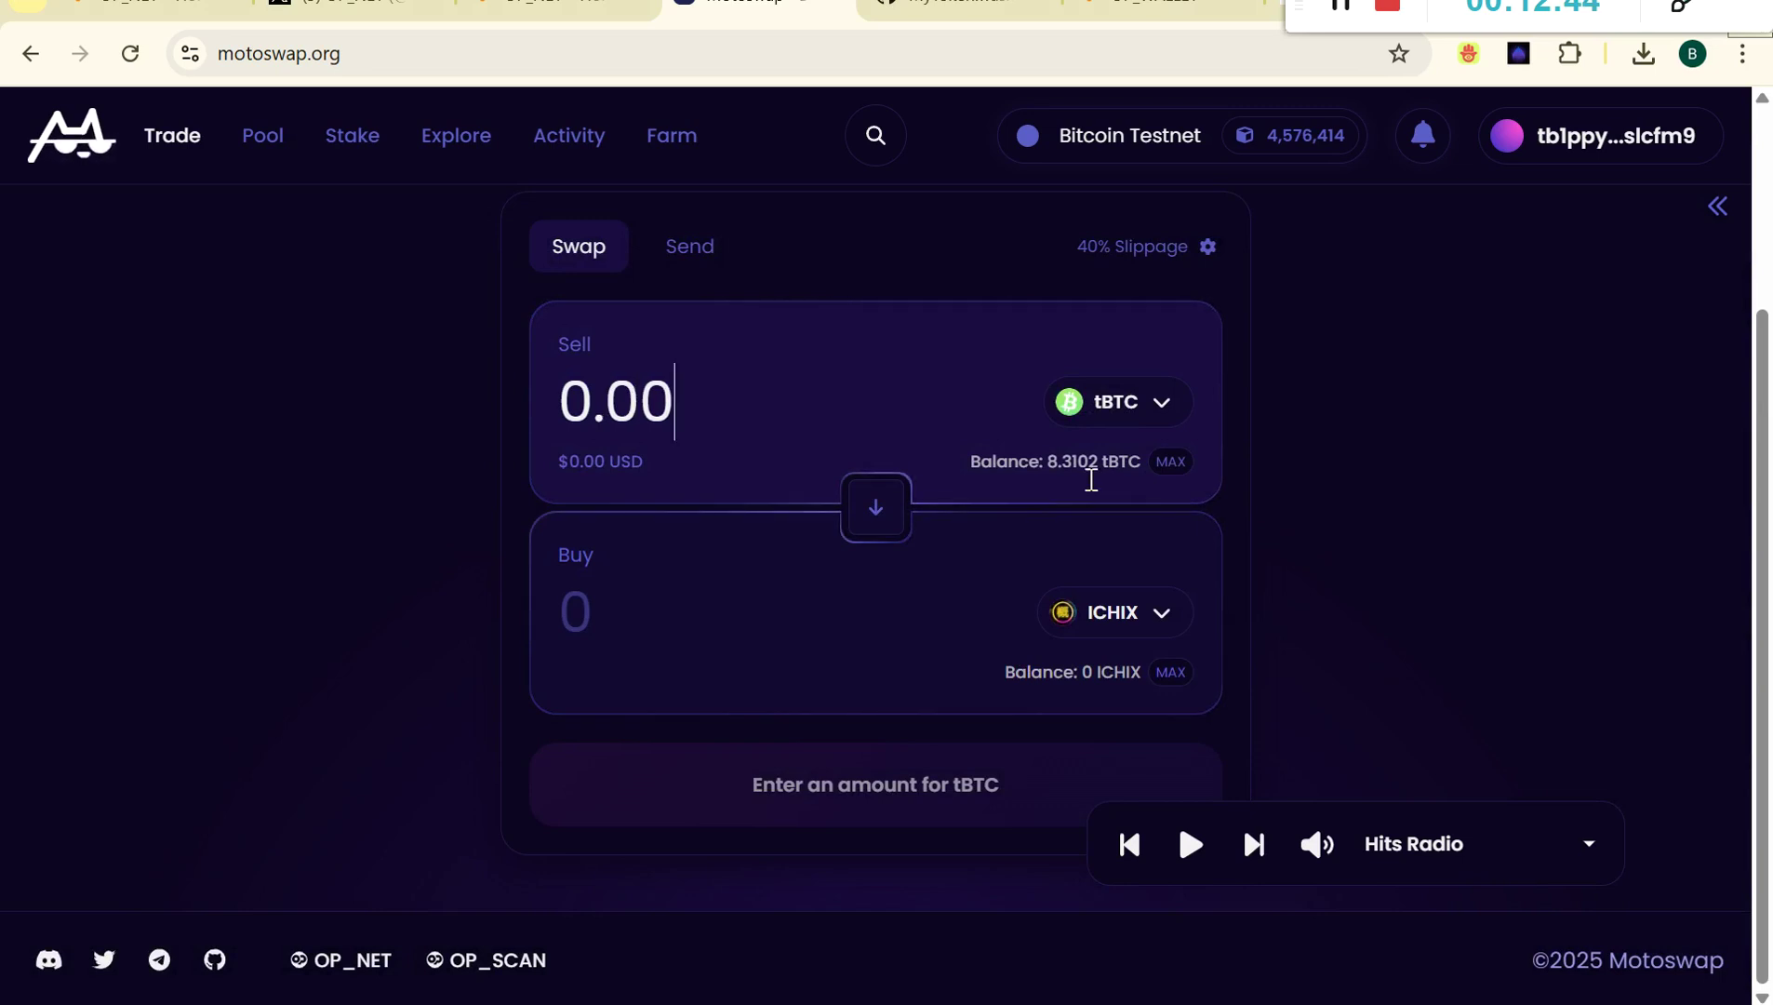
pyautogui.write('1')
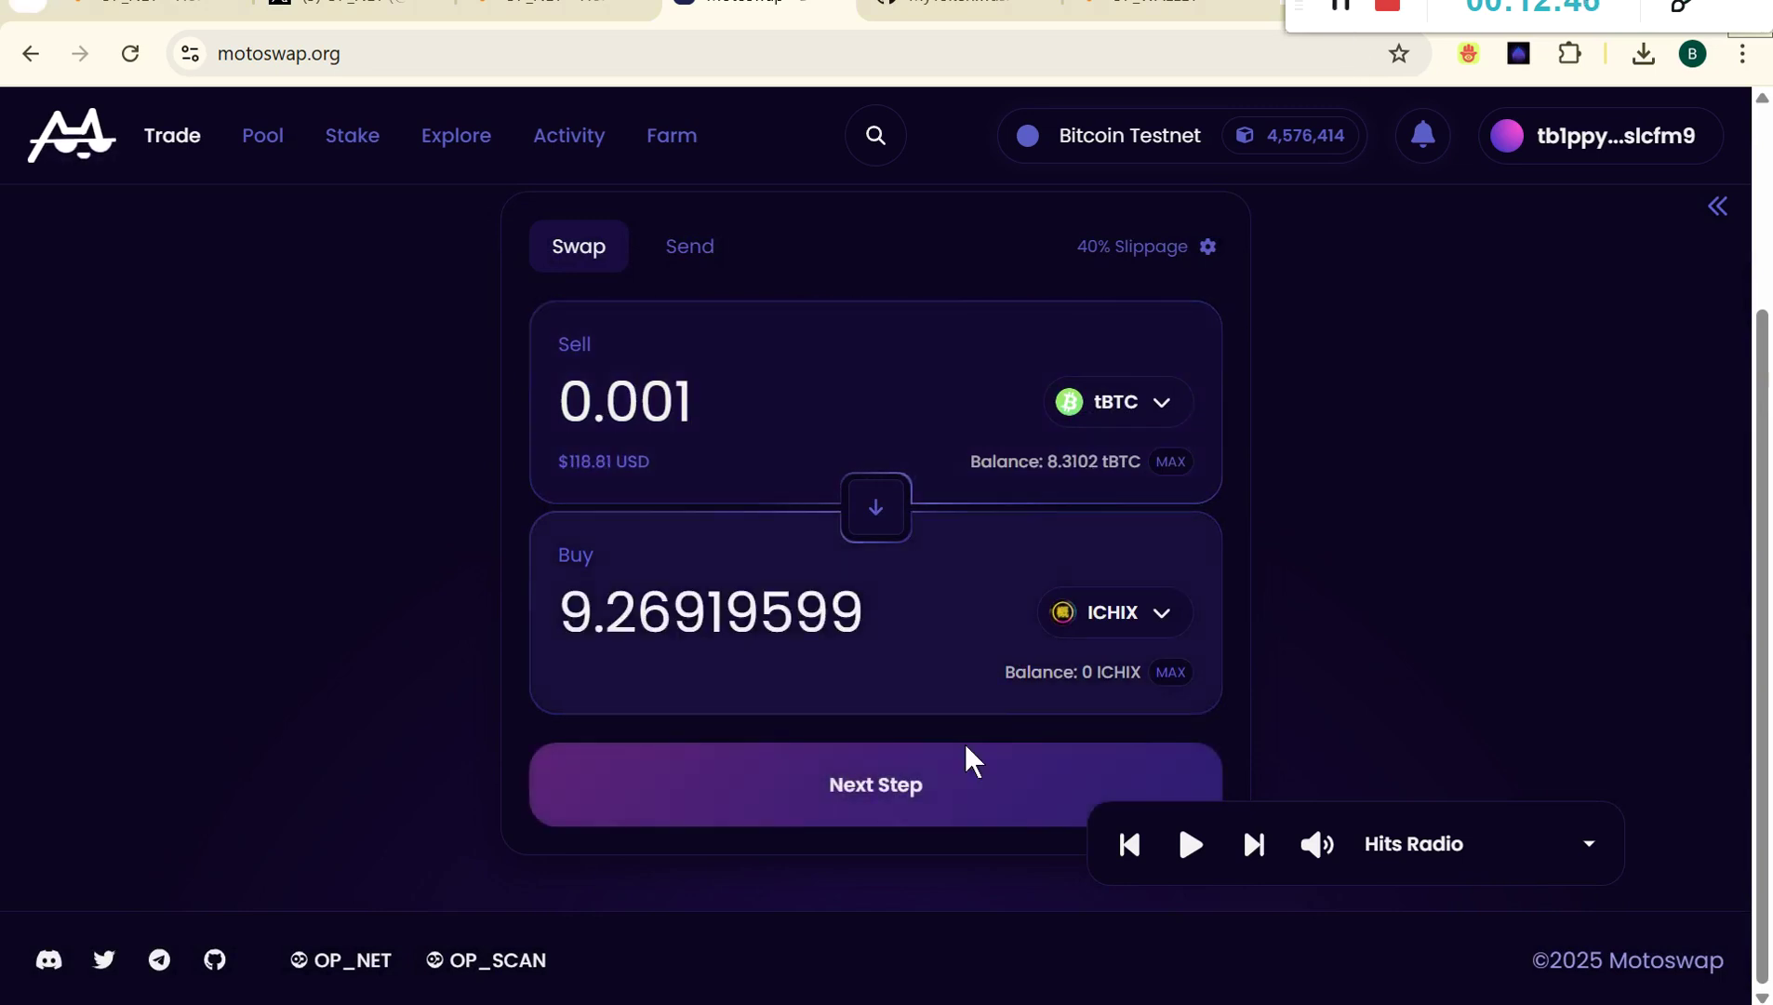
# Reserve the tBTC to ICHIX swap, execute it once the reservation is ready, and sign the transaction in the wallet.
pyautogui.click(946, 807)
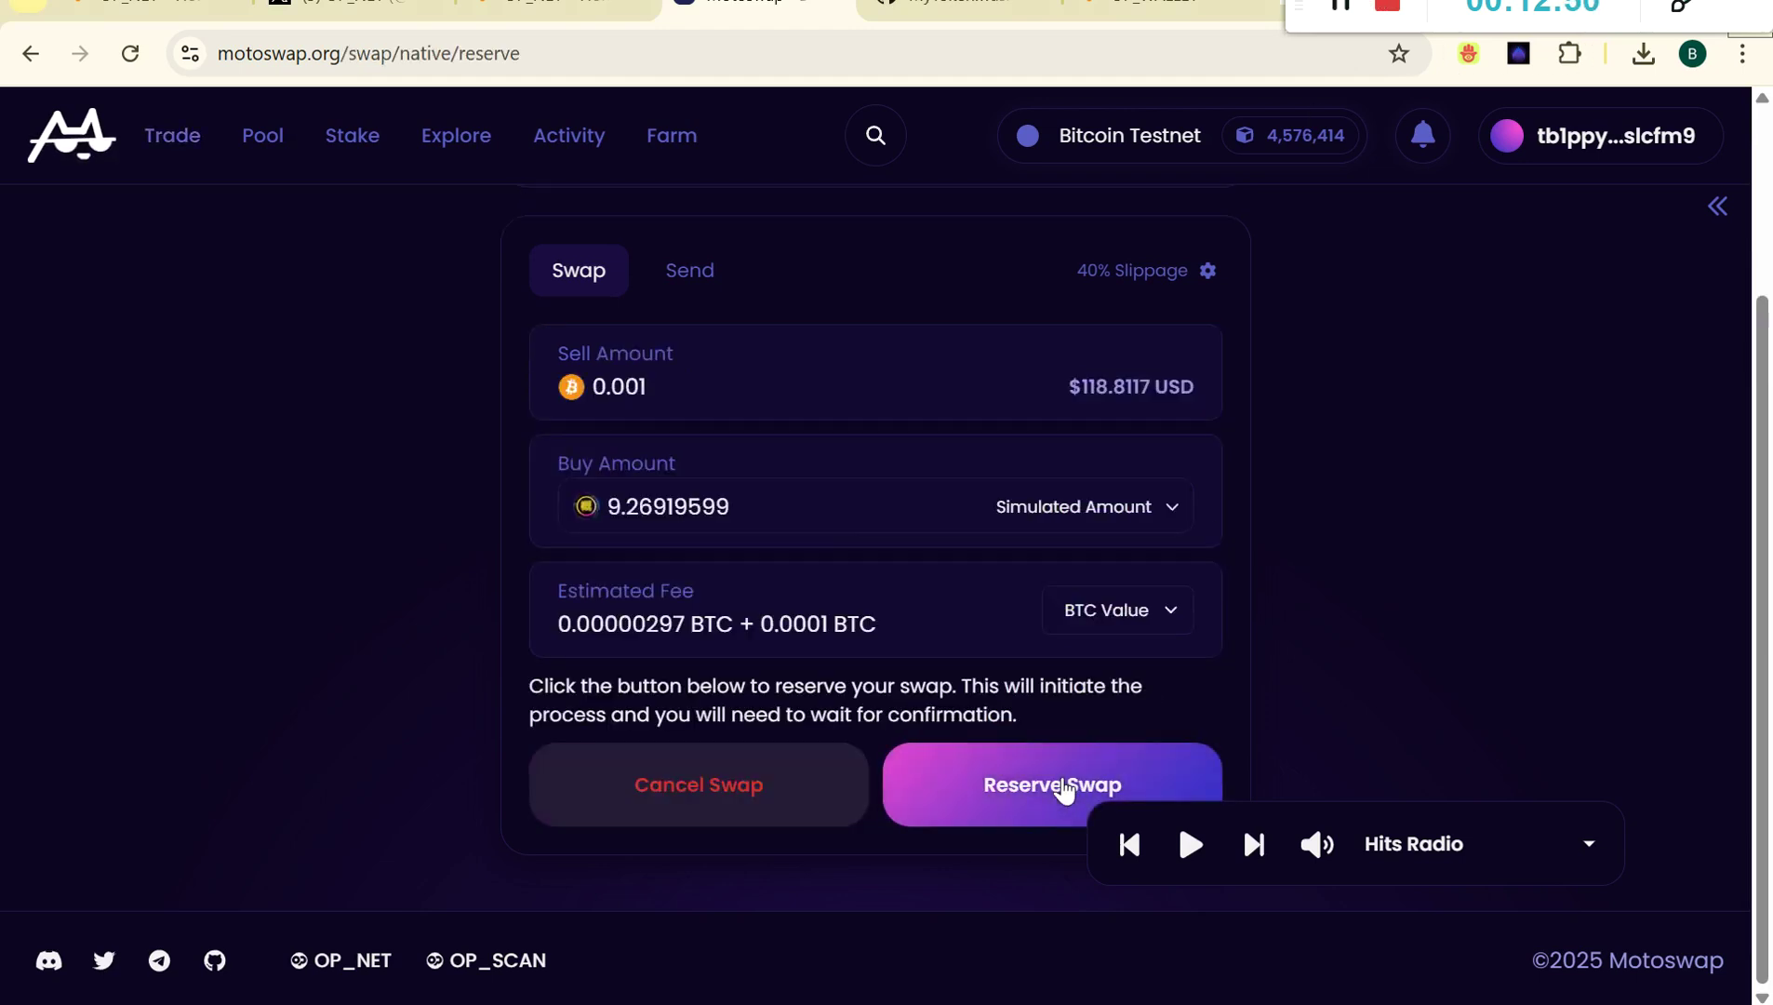
pyautogui.click(1064, 786)
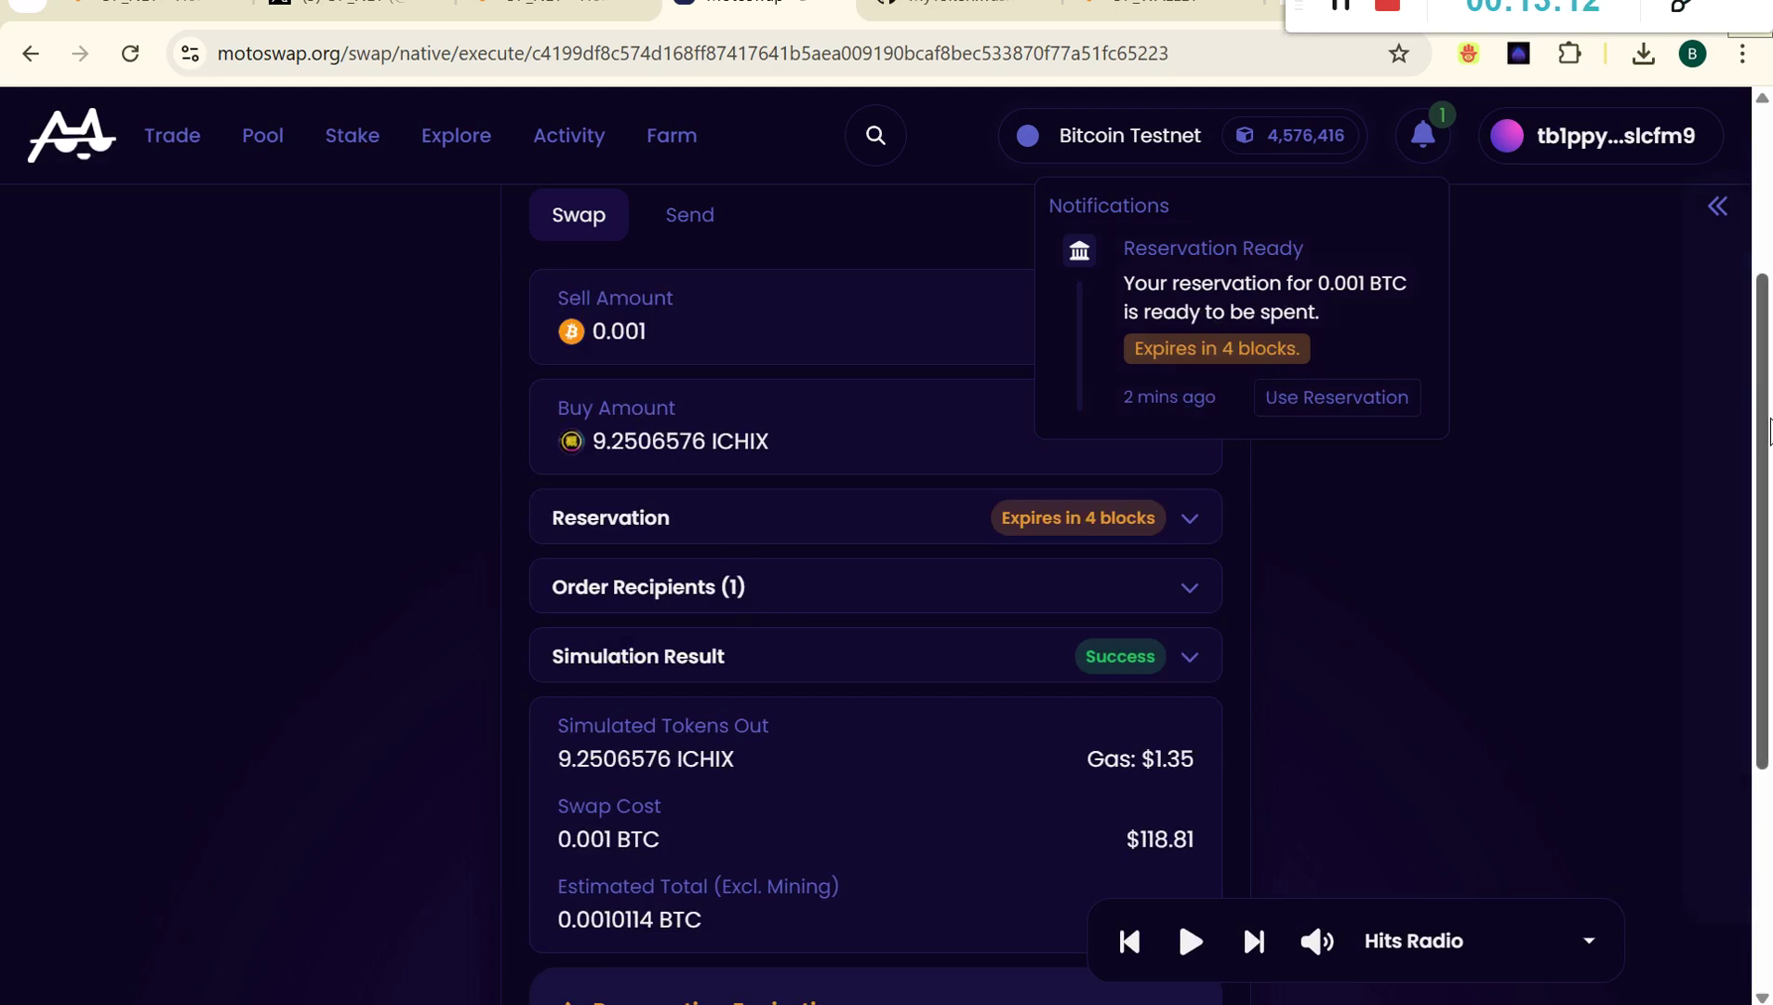
pyautogui.scroll(-3, 1767, 434)
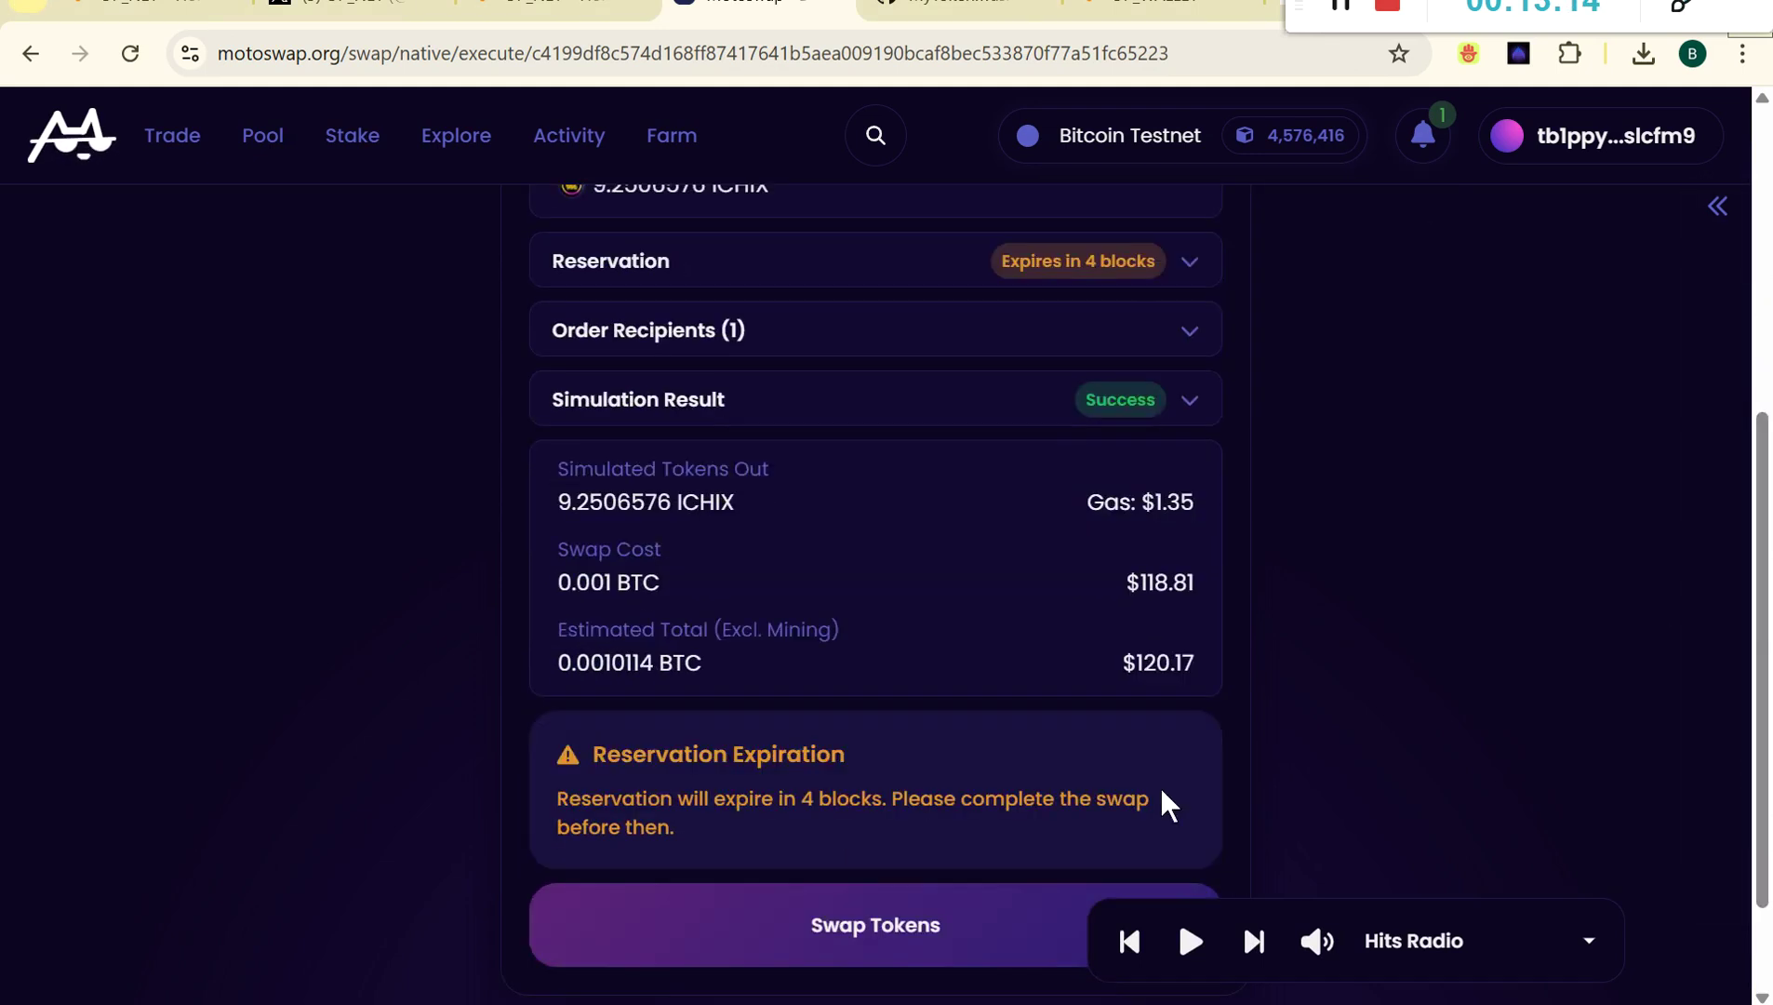
pyautogui.click(942, 914)
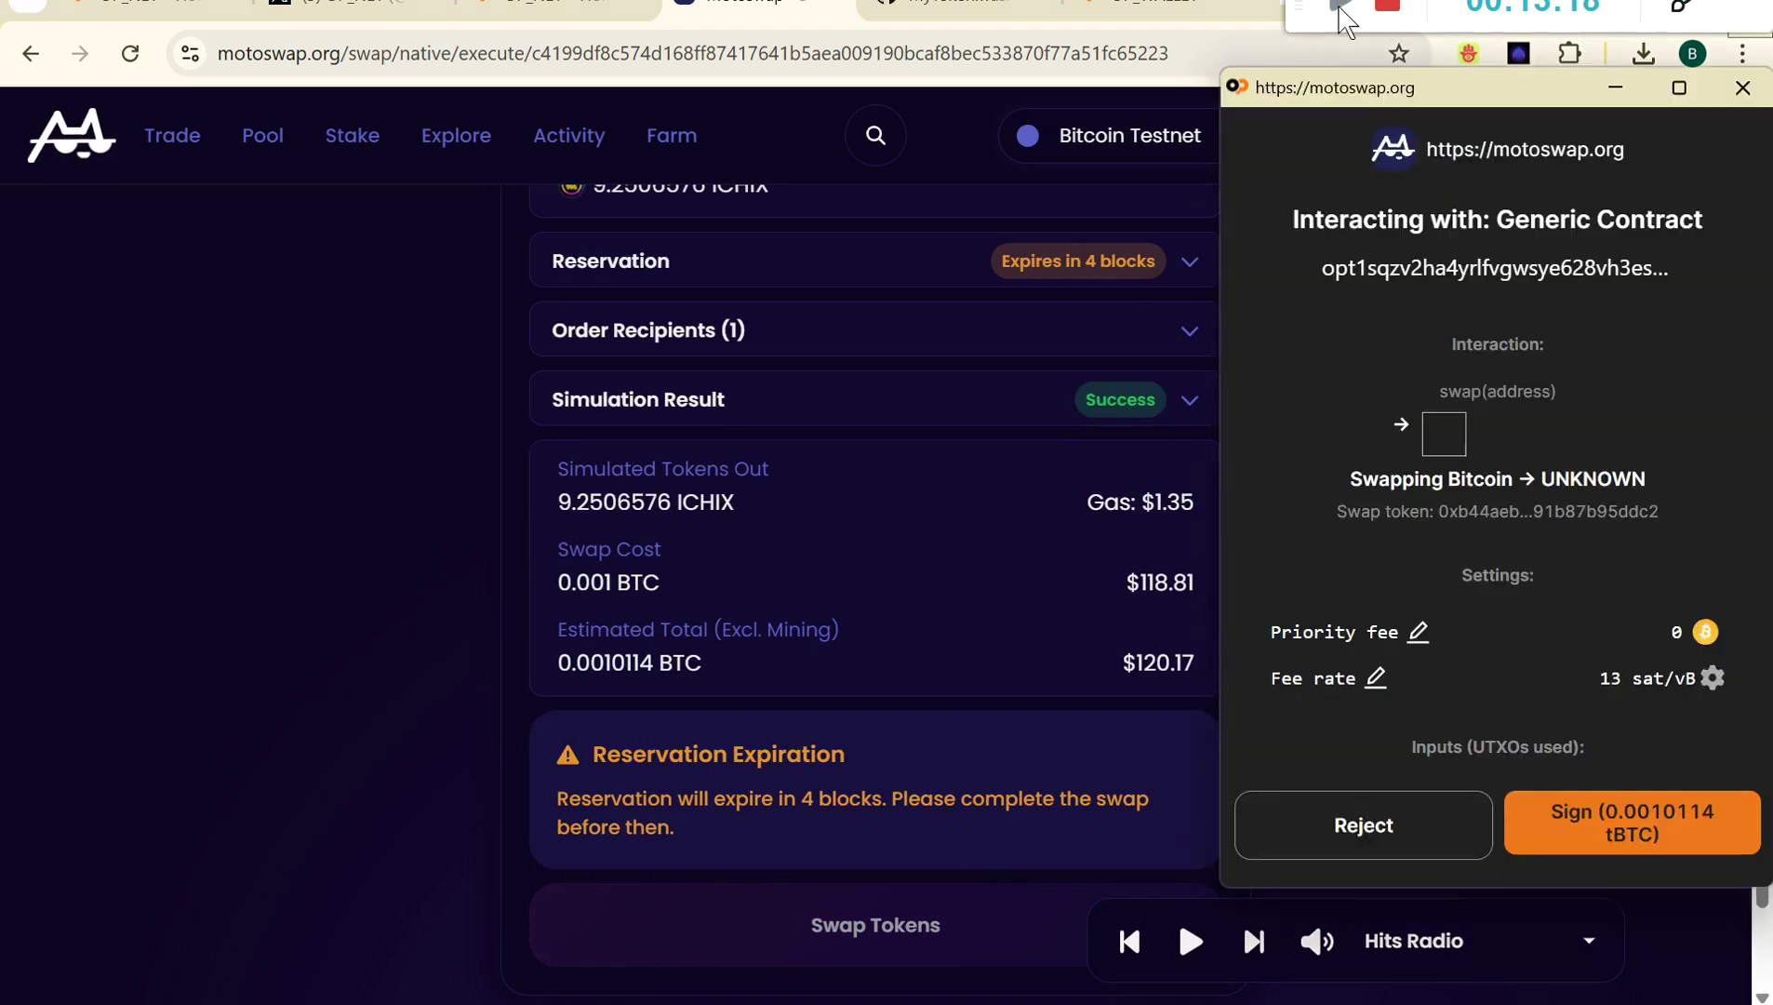
pyautogui.click(1605, 824)
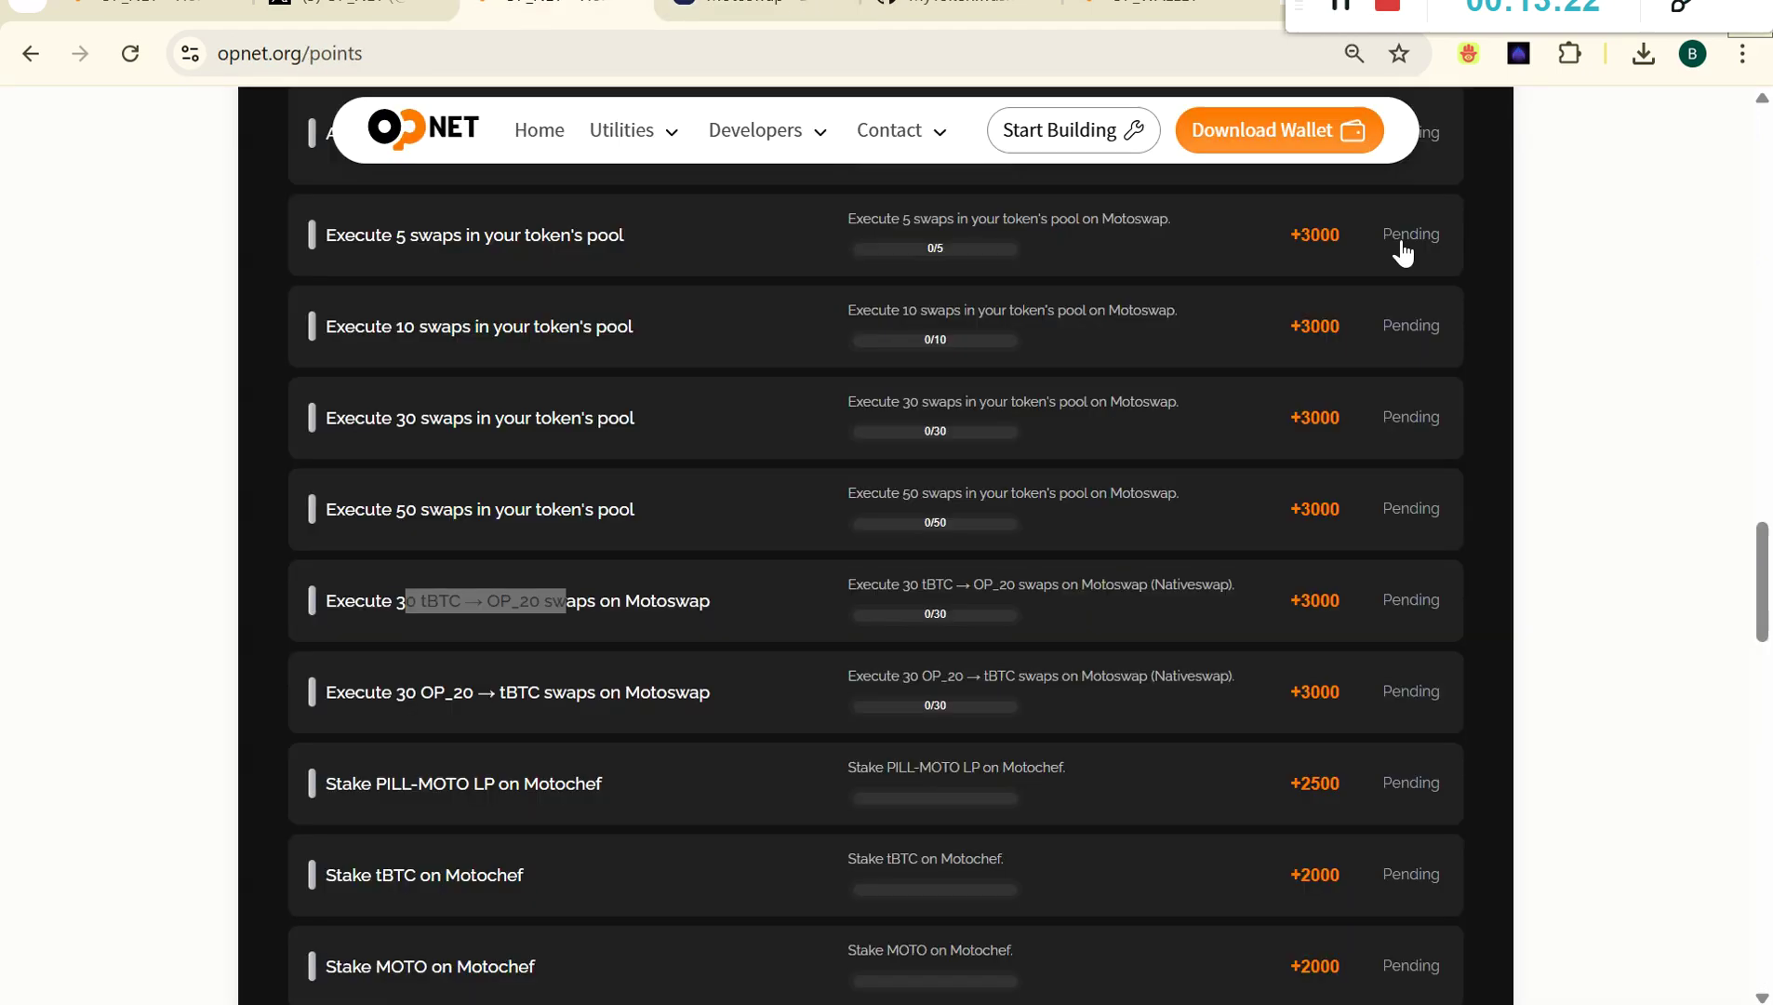
# Check the swap tasks on the OP_NET points page, return to Motoswap and dismiss the swap transaction dialog.
pyautogui.click(1761, 609)
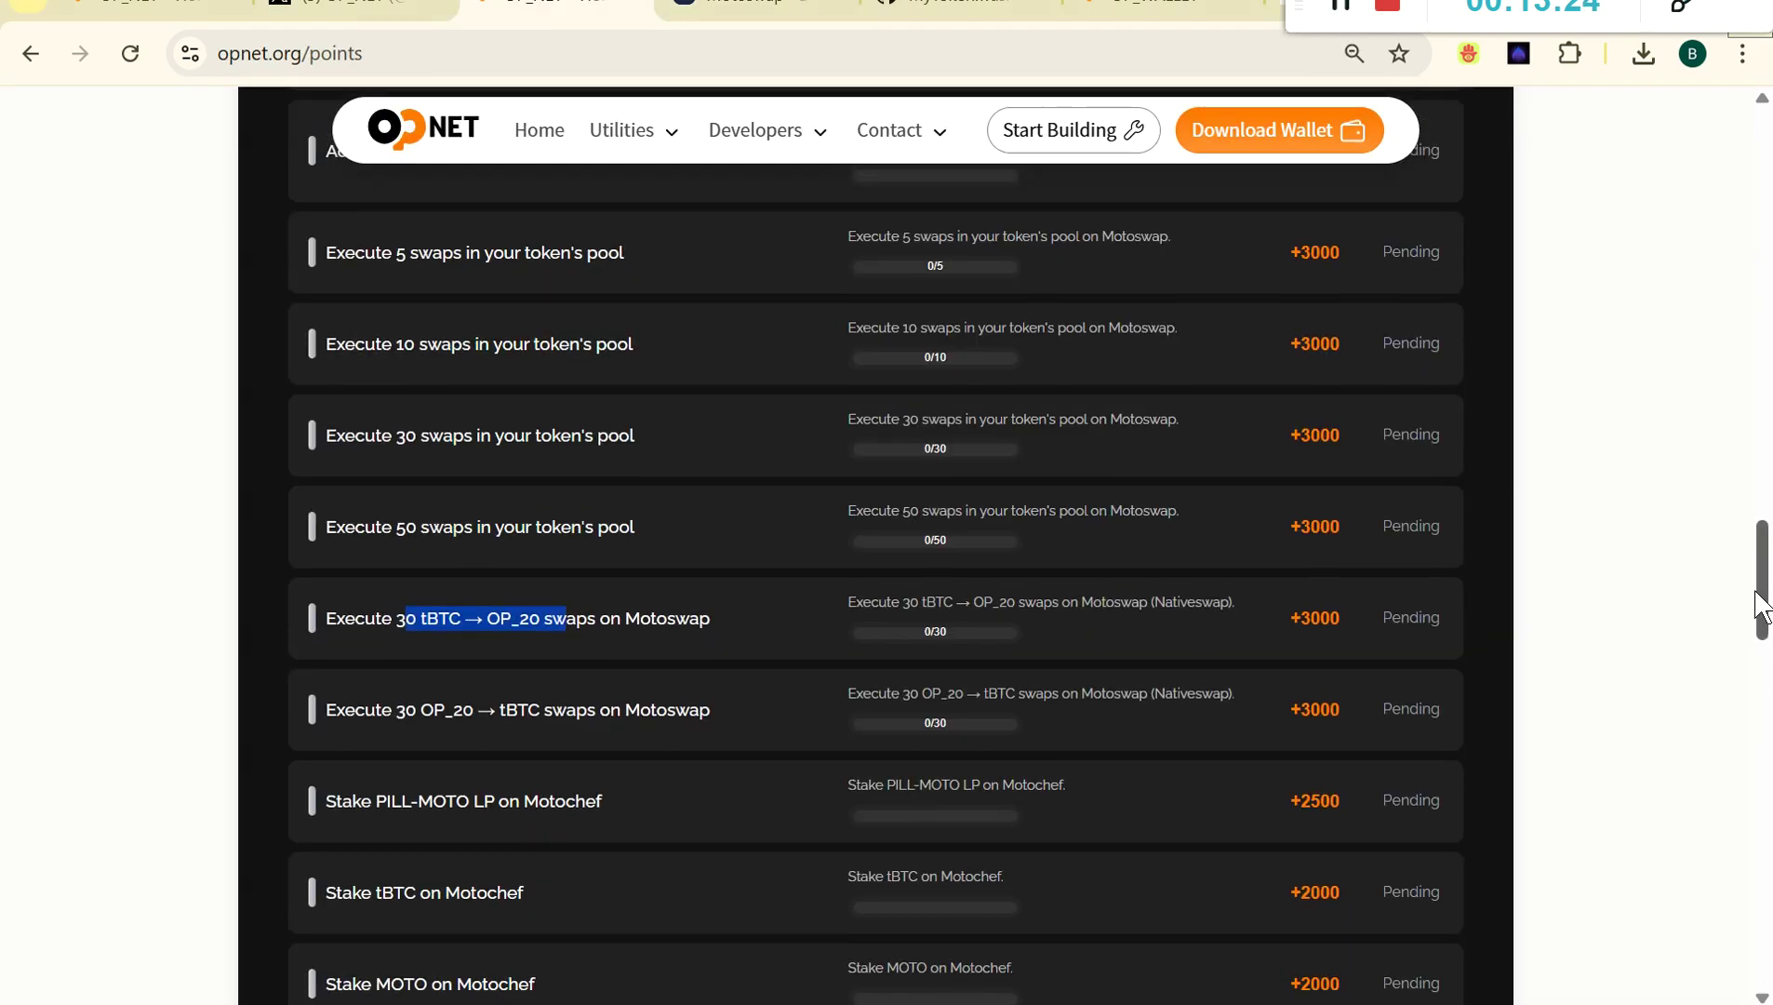
pyautogui.scroll(1, 554, 374)
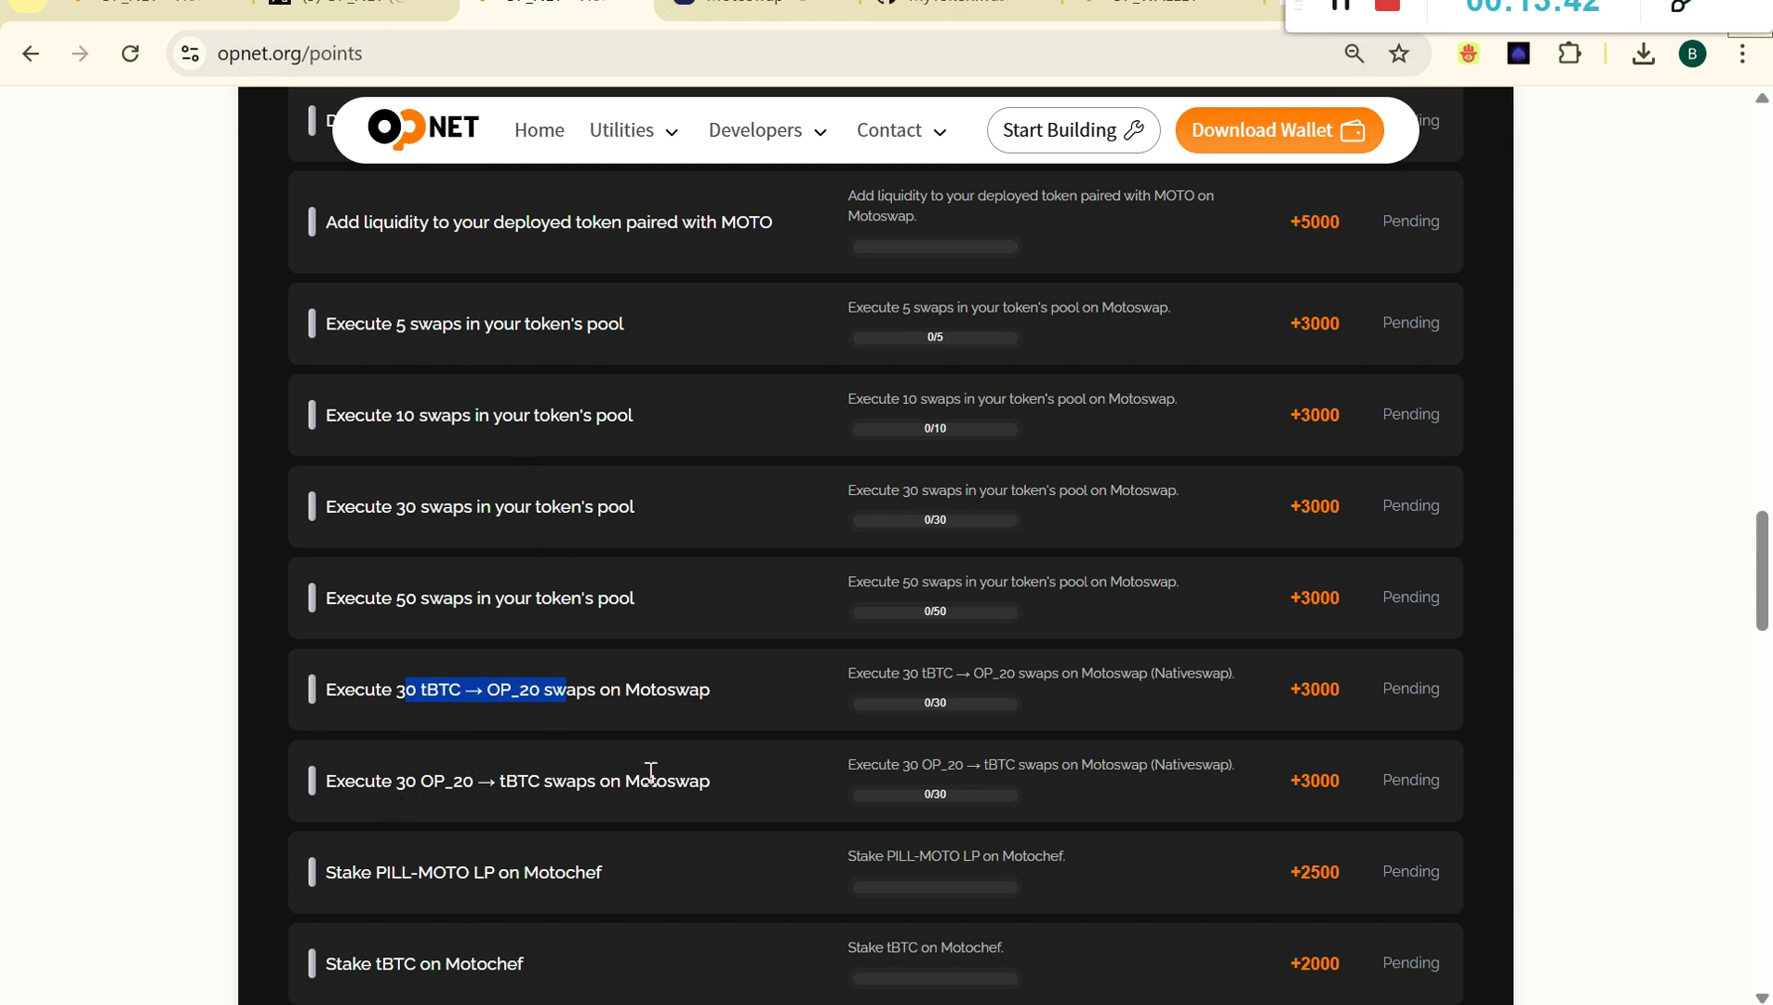
pyautogui.click(755, 4)
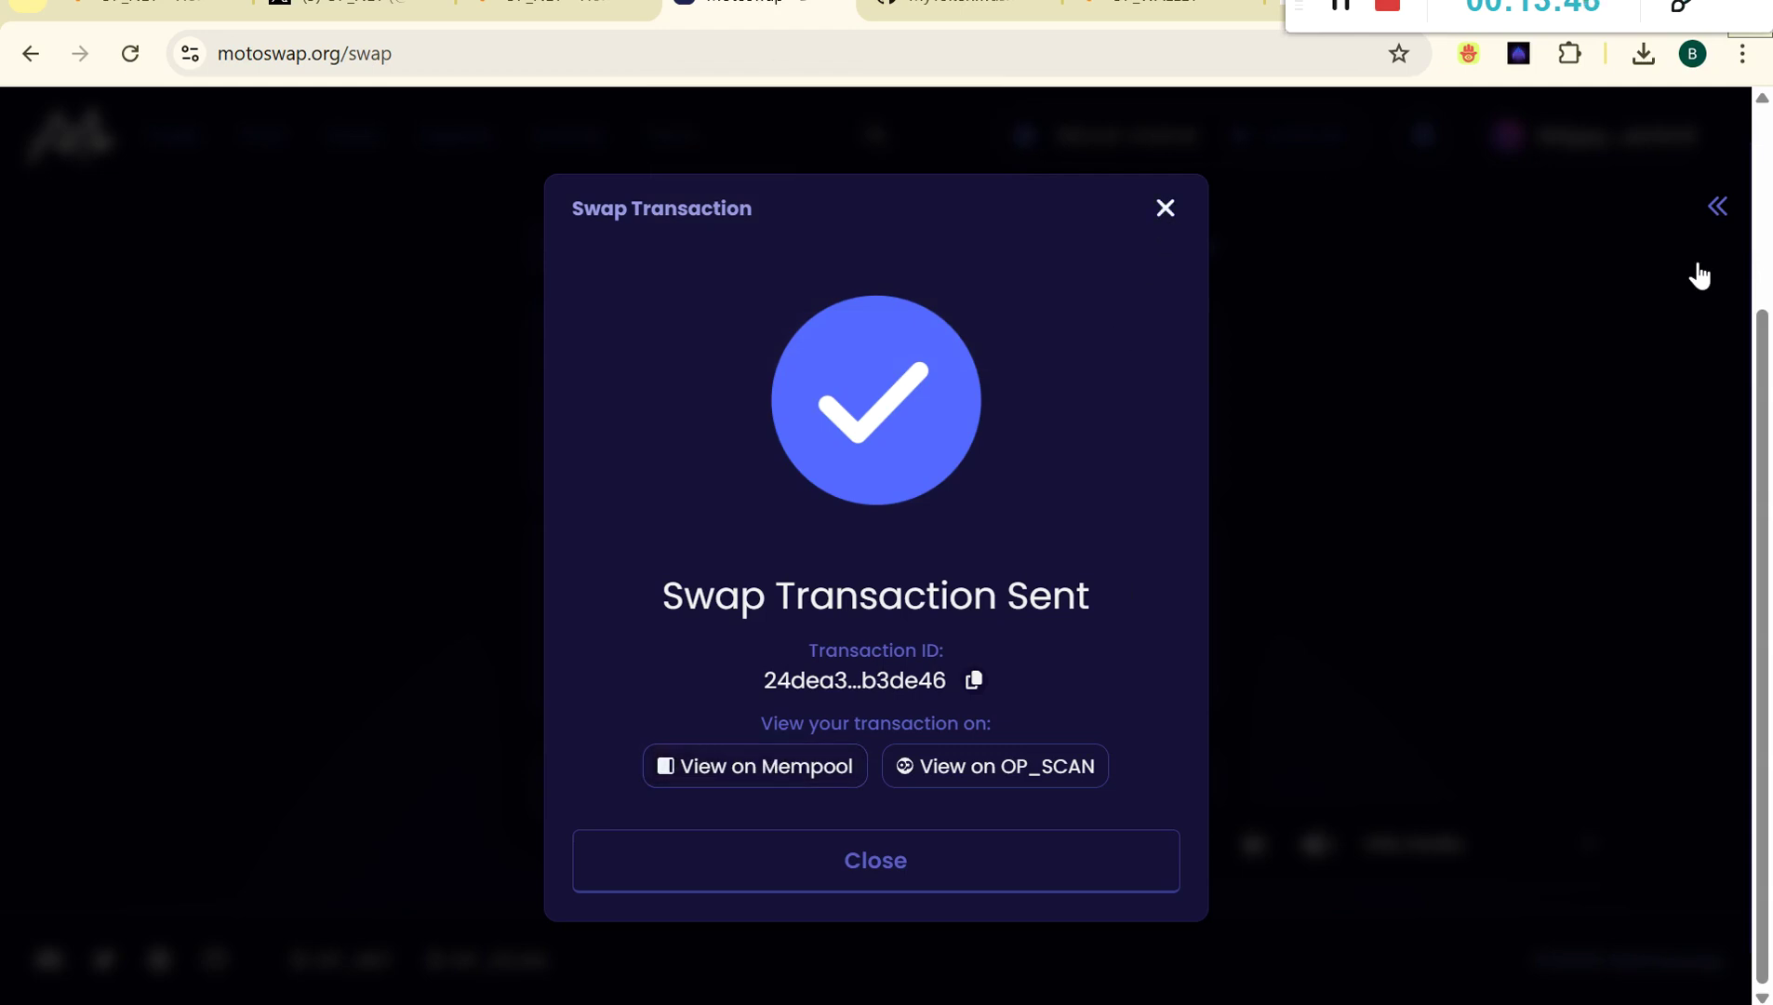
pyautogui.click(1163, 208)
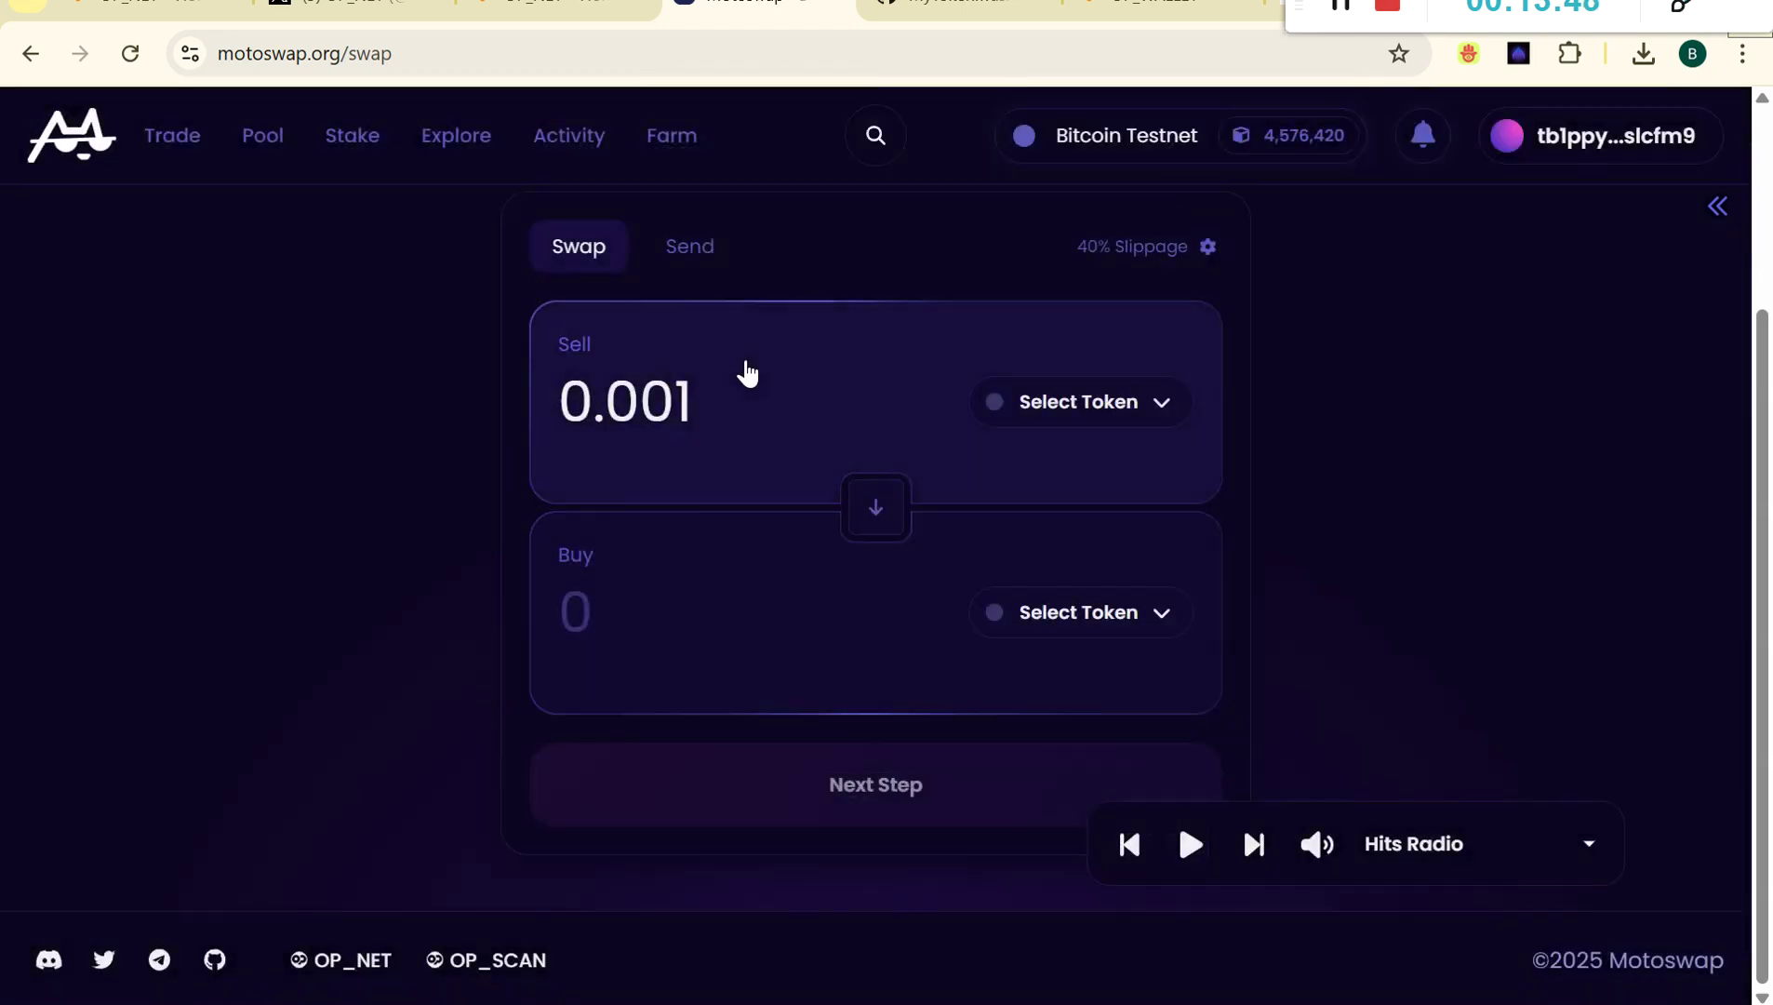
# Select tBTC as the token to sell, try NEHT as the token to buy, and replace it with MOTO.
pyautogui.click(1120, 424)
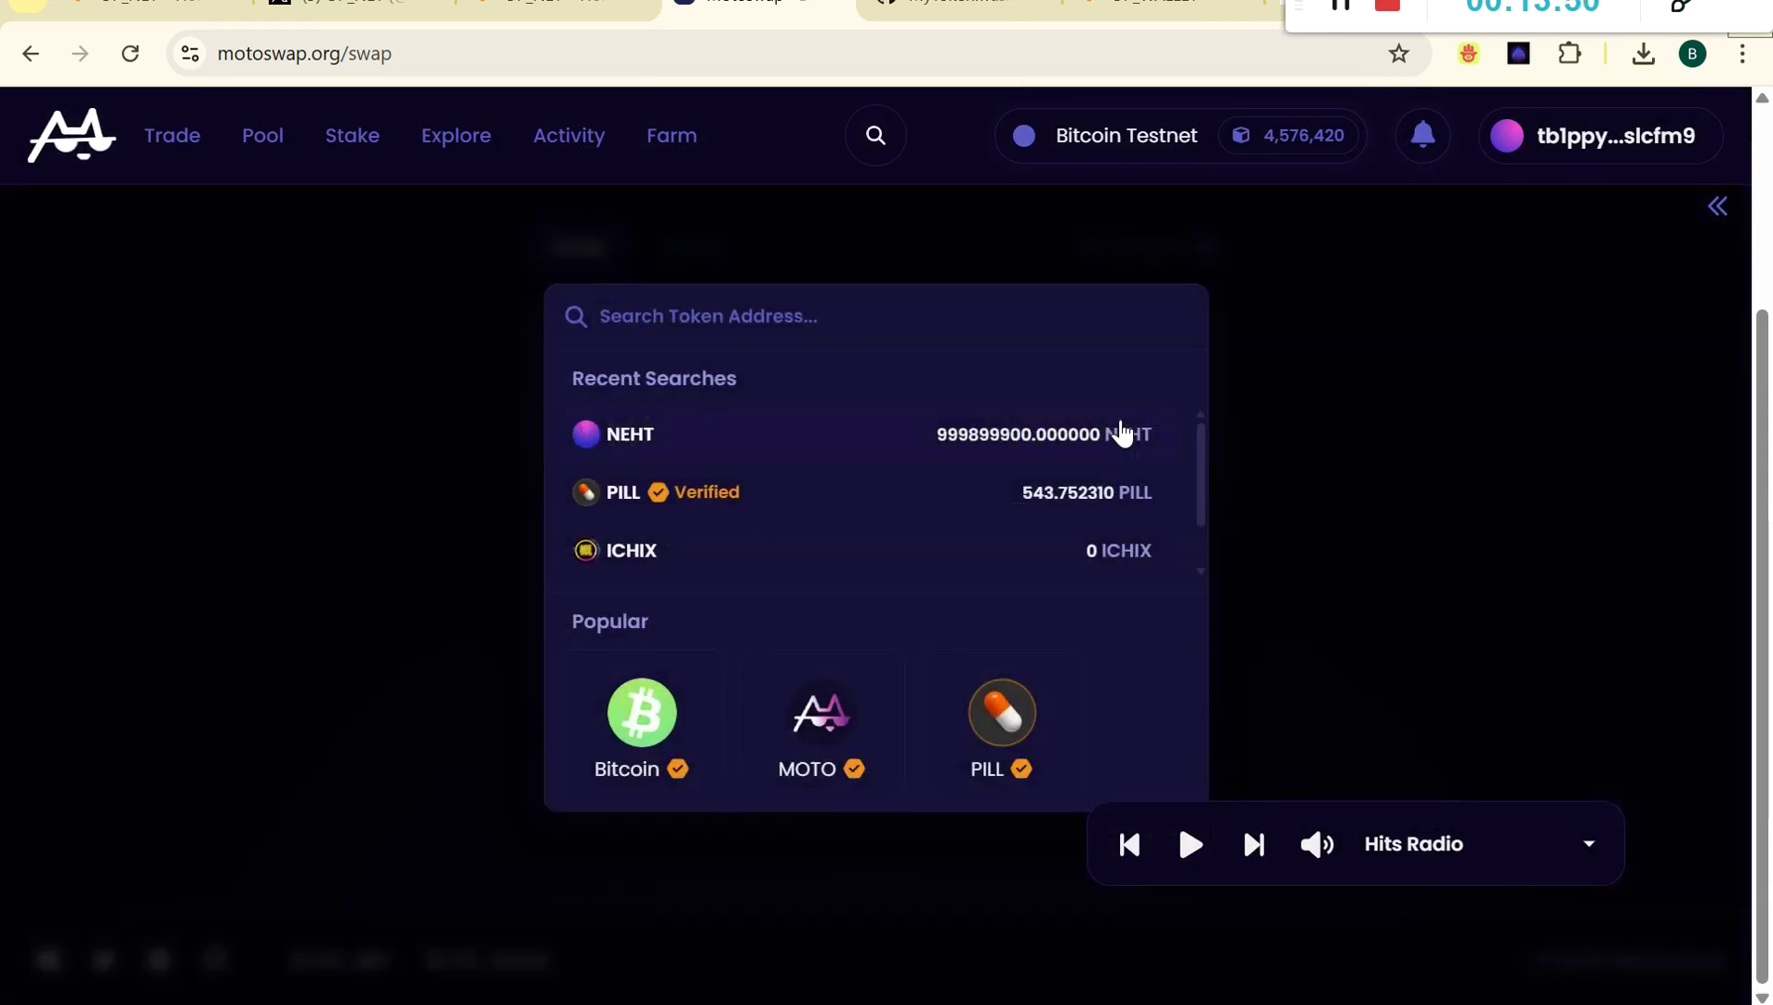
pyautogui.click(632, 716)
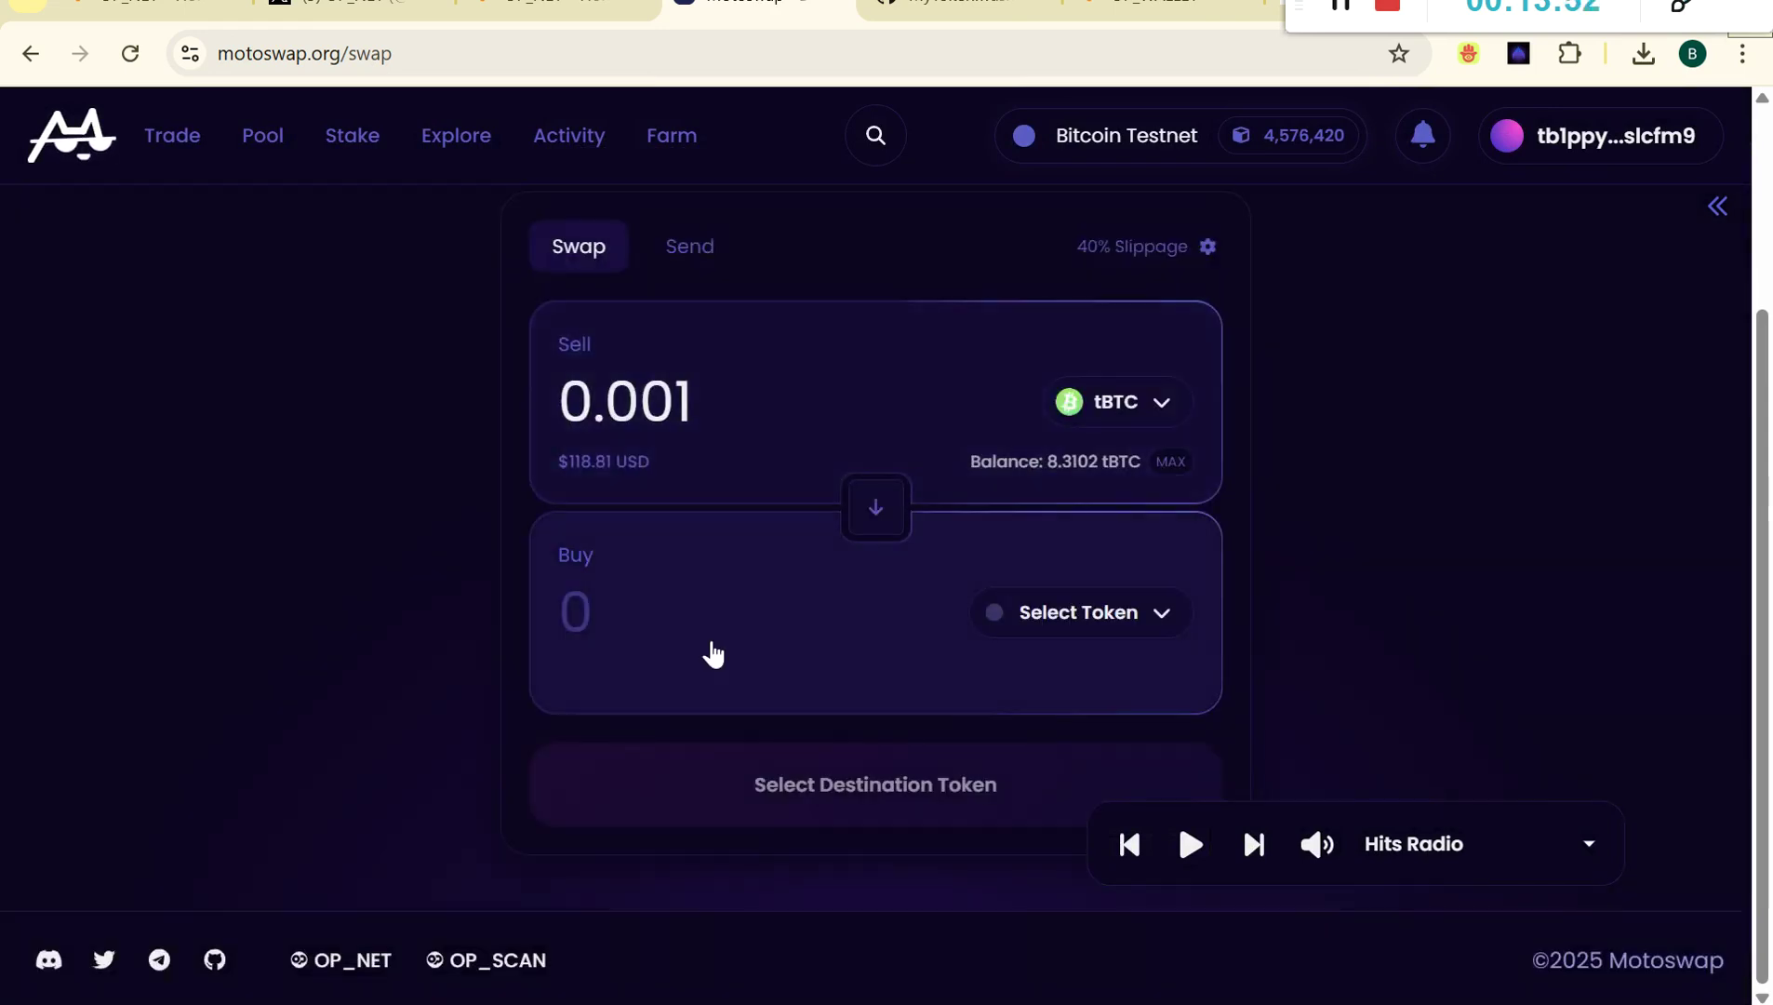
pyautogui.click(1067, 640)
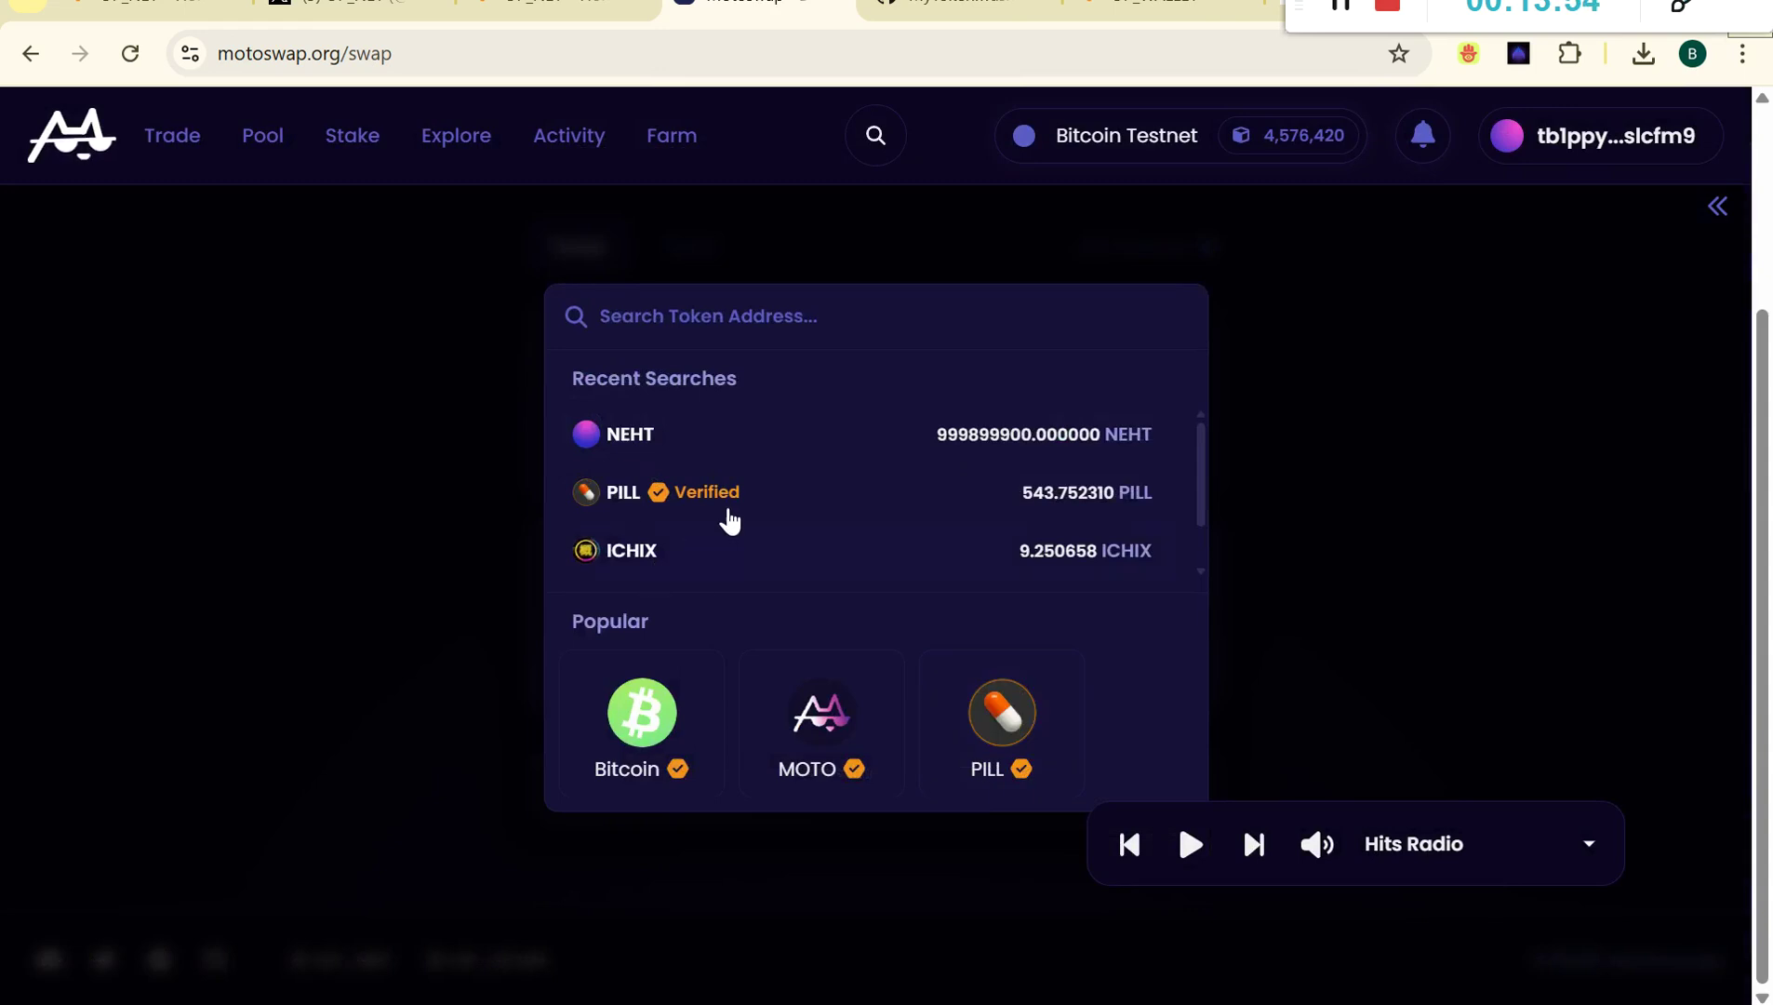
pyautogui.click(690, 445)
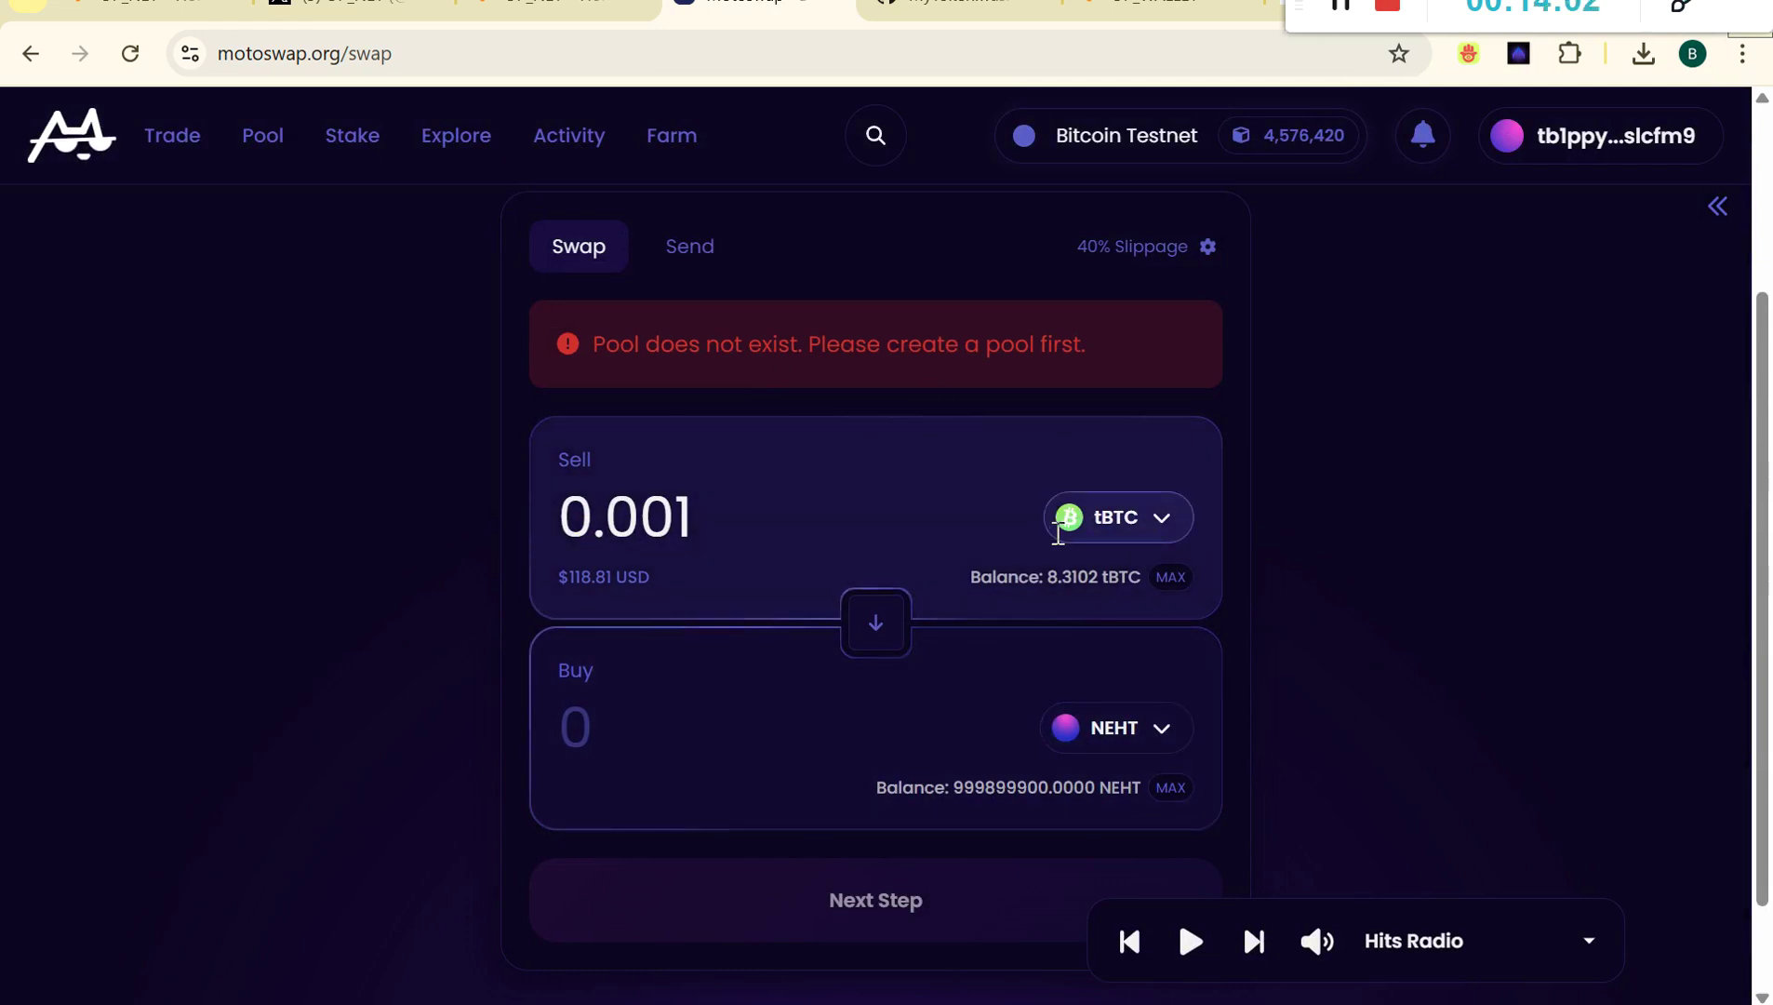
pyautogui.click(1124, 735)
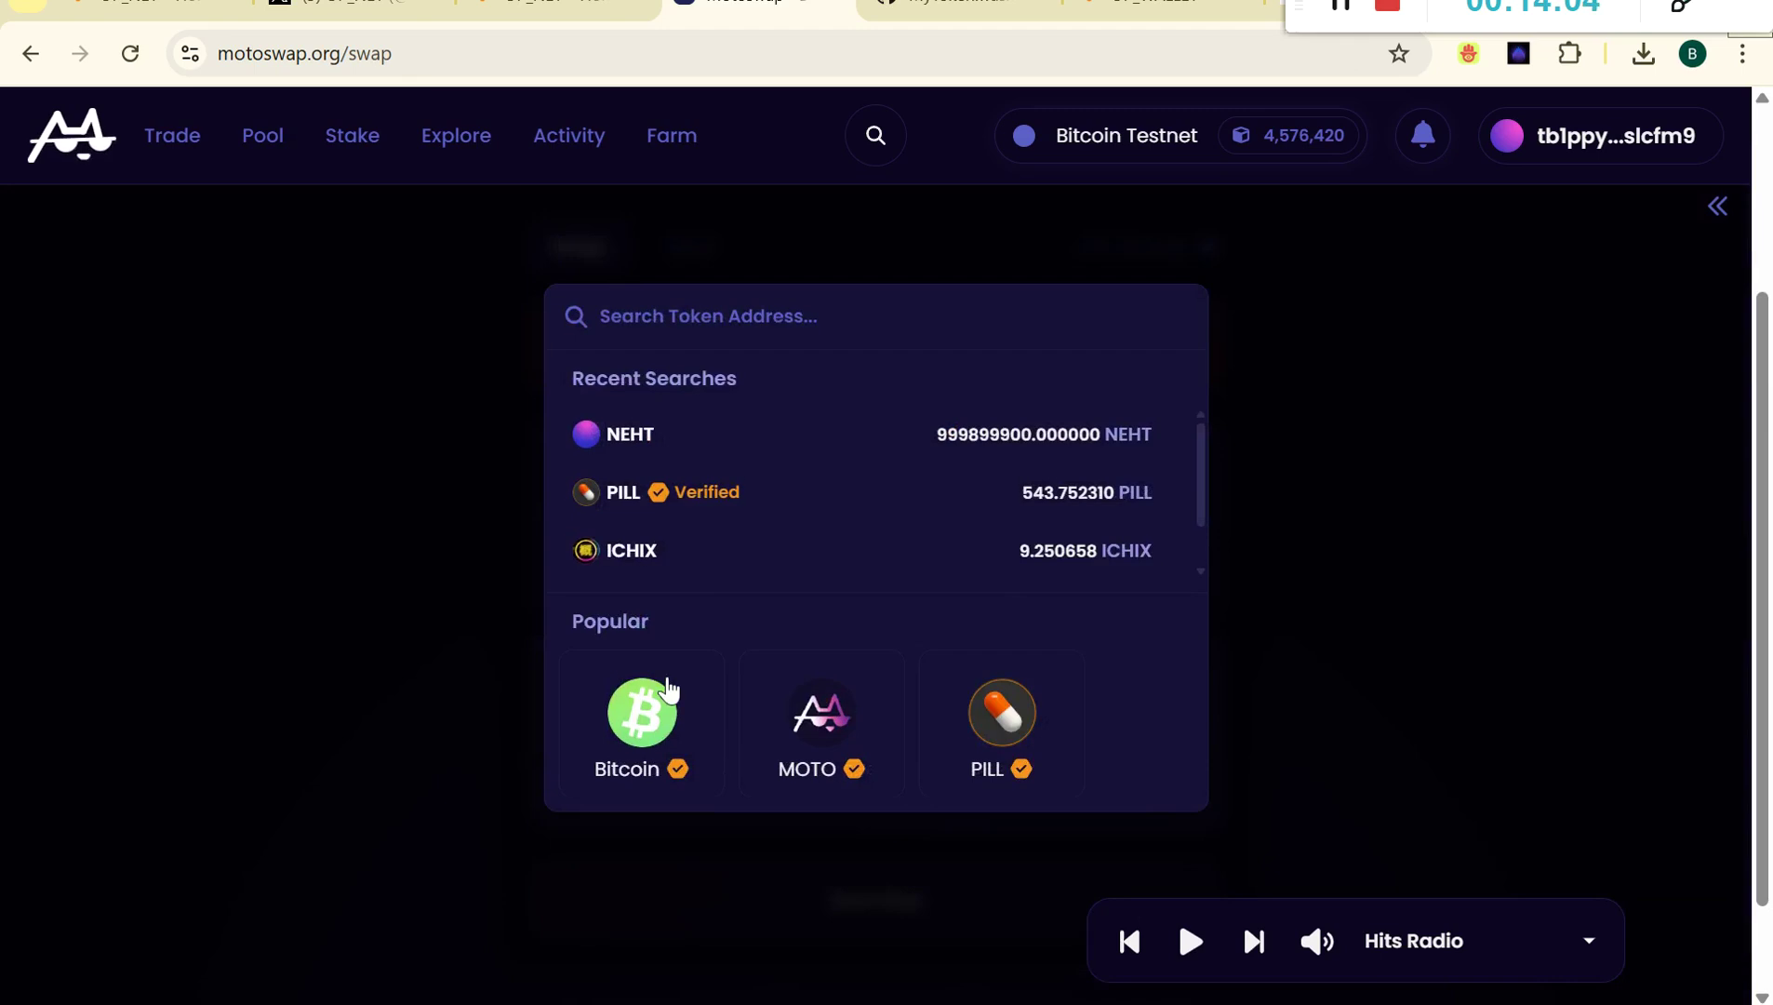
pyautogui.click(849, 742)
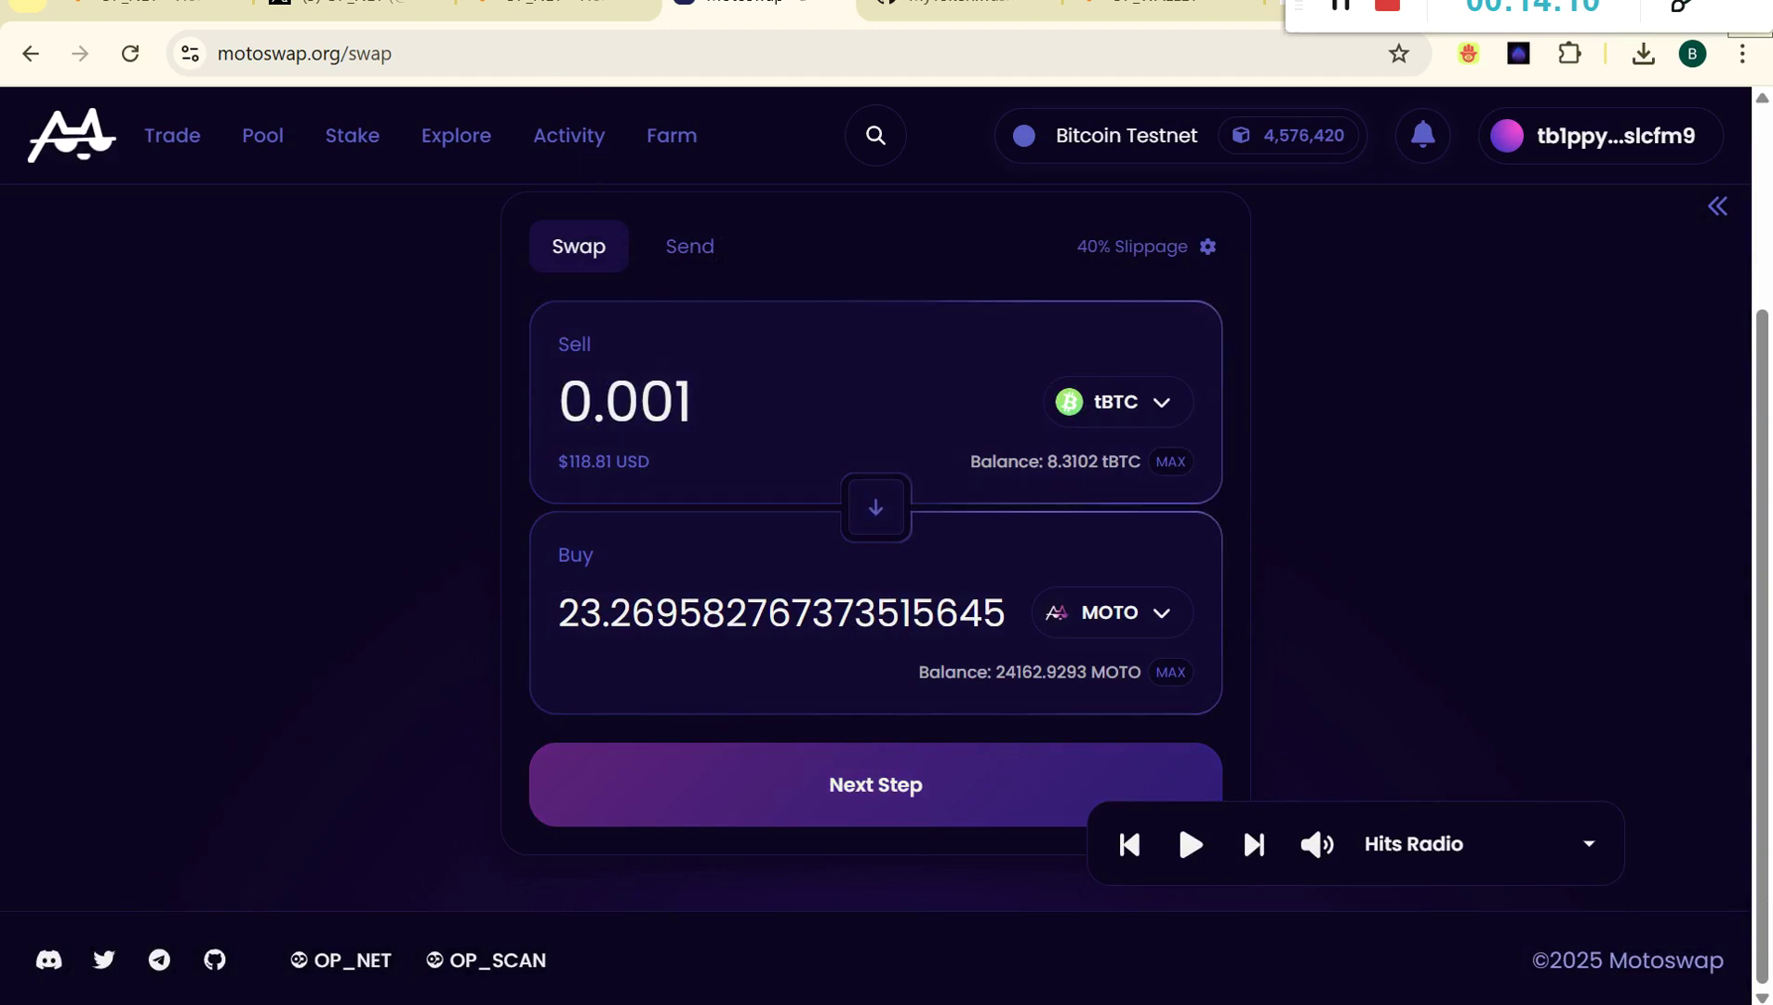
# Check the OP_20 to tBTC swap task on the points page, reverse the Motoswap swap to sell MOTO for tBTC, and open the sell token choices.
pyautogui.click(558, 9)
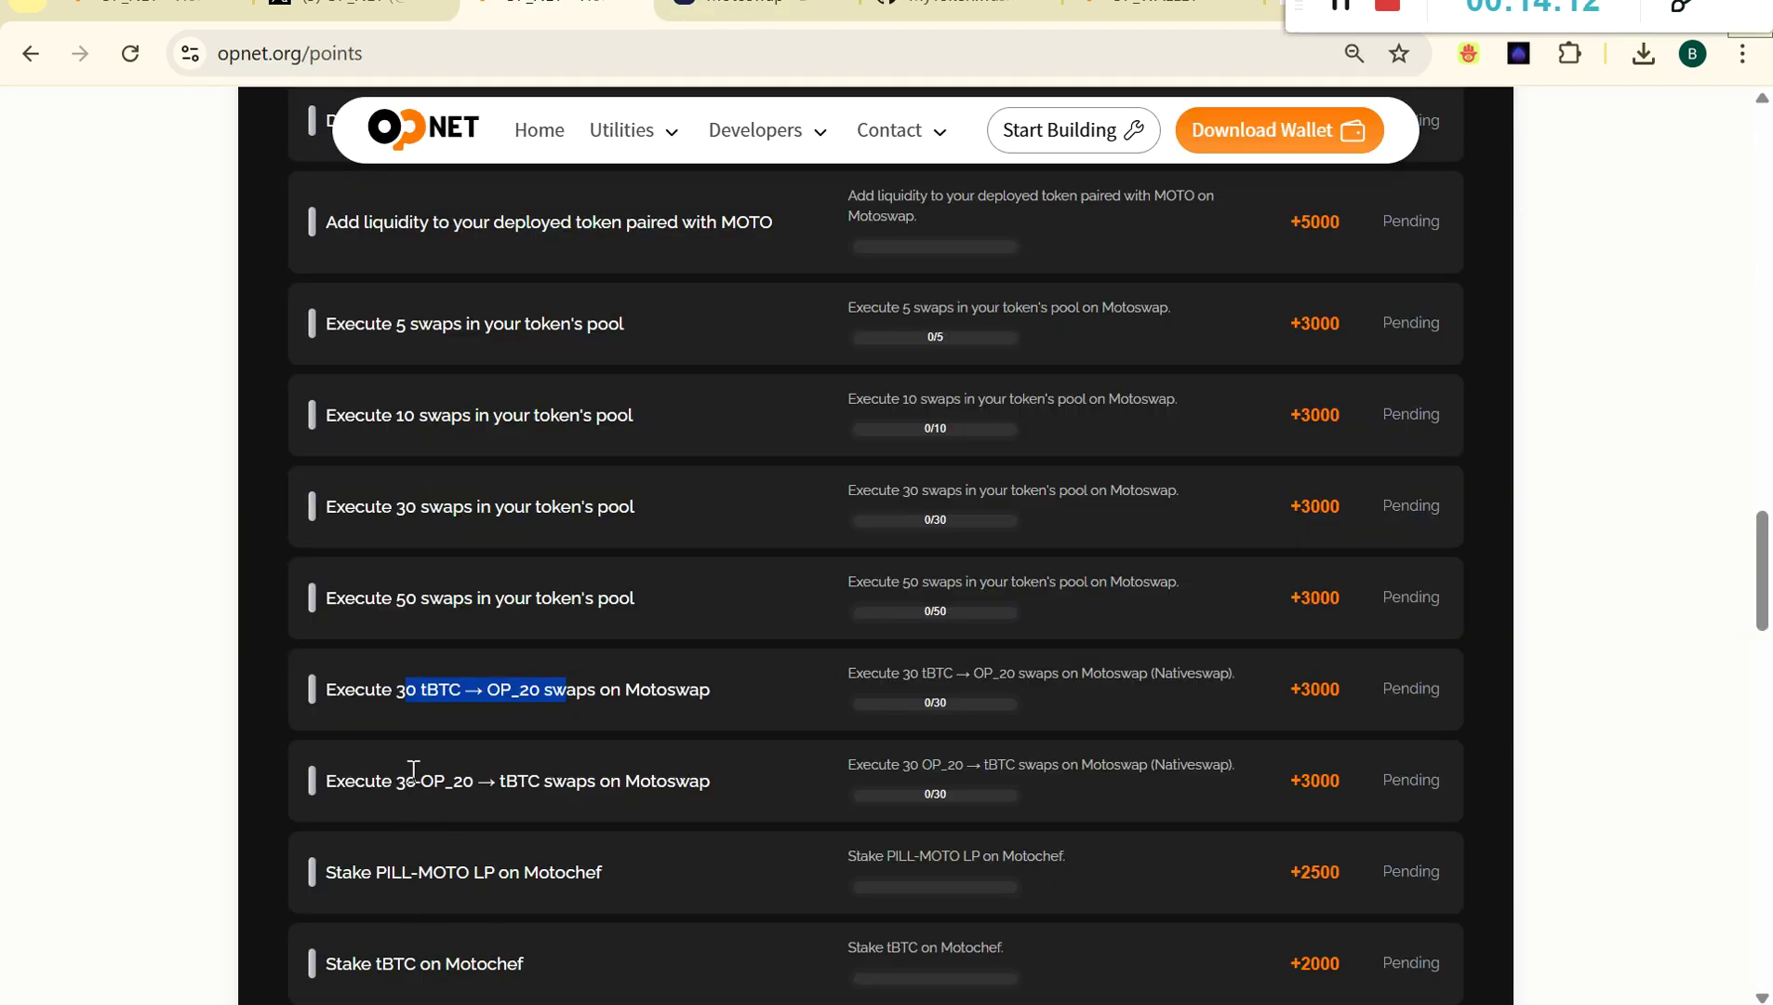
pyautogui.moveTo(412, 776); pyautogui.dragTo(588, 798)
pyautogui.click(753, 8)
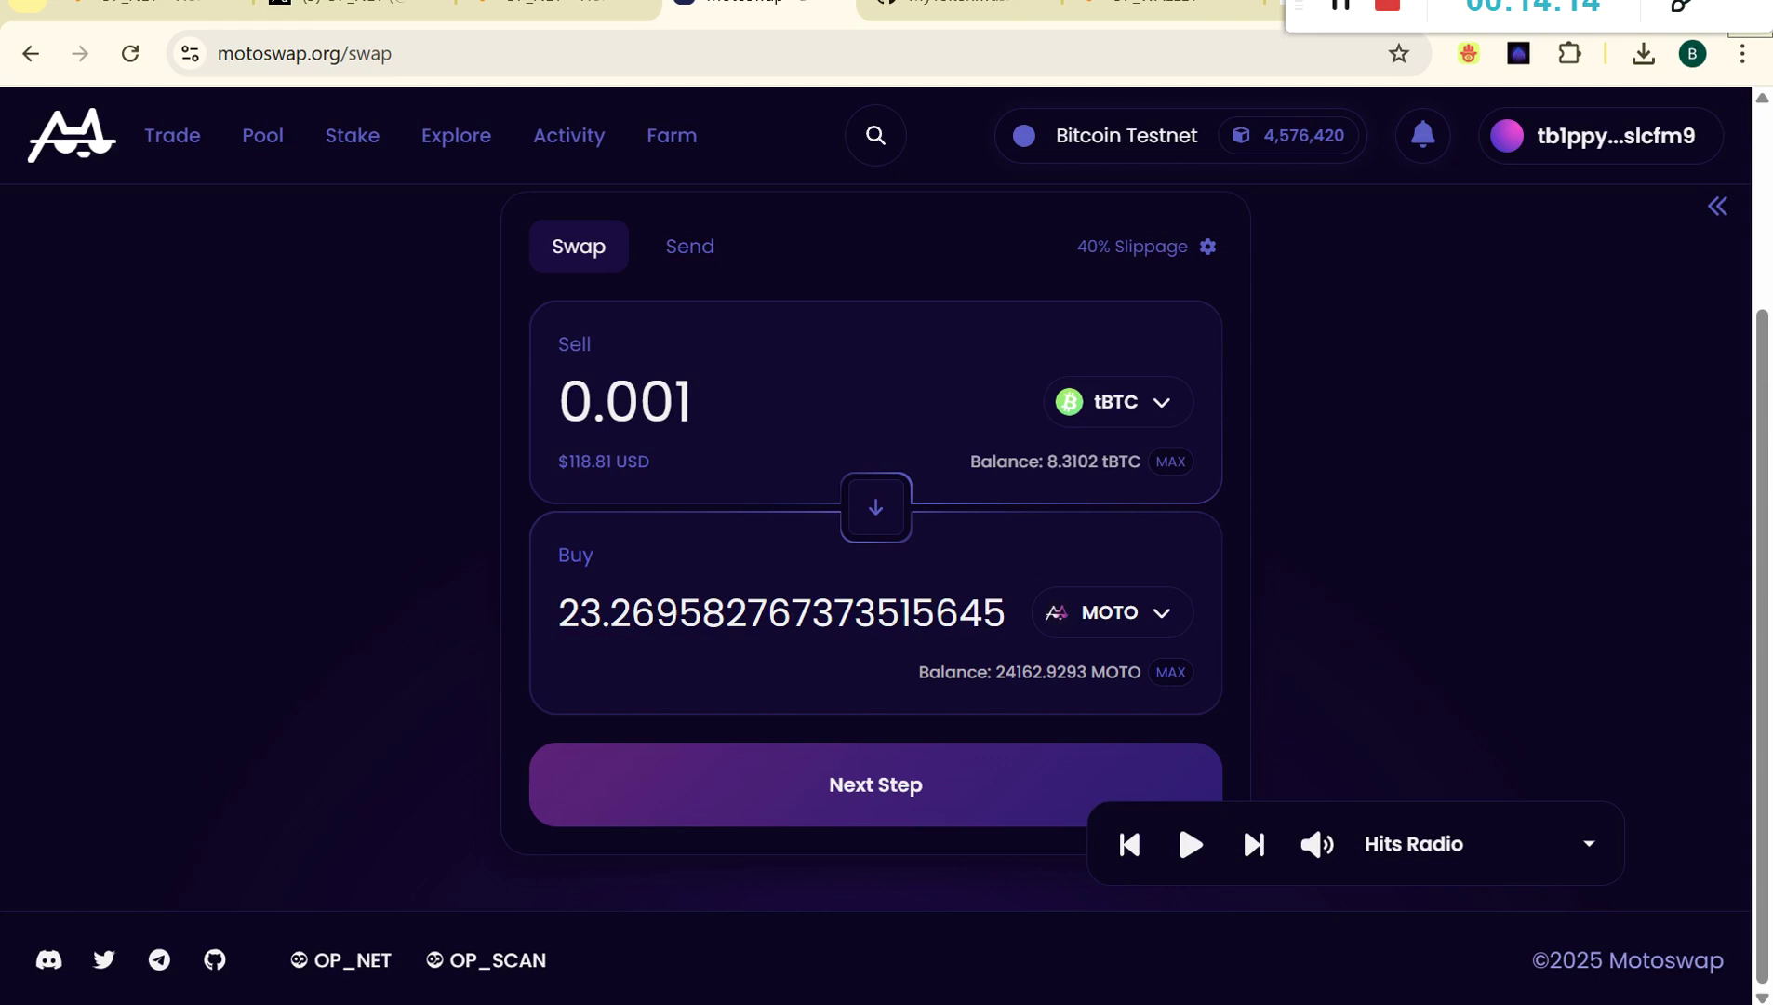
pyautogui.click(892, 509)
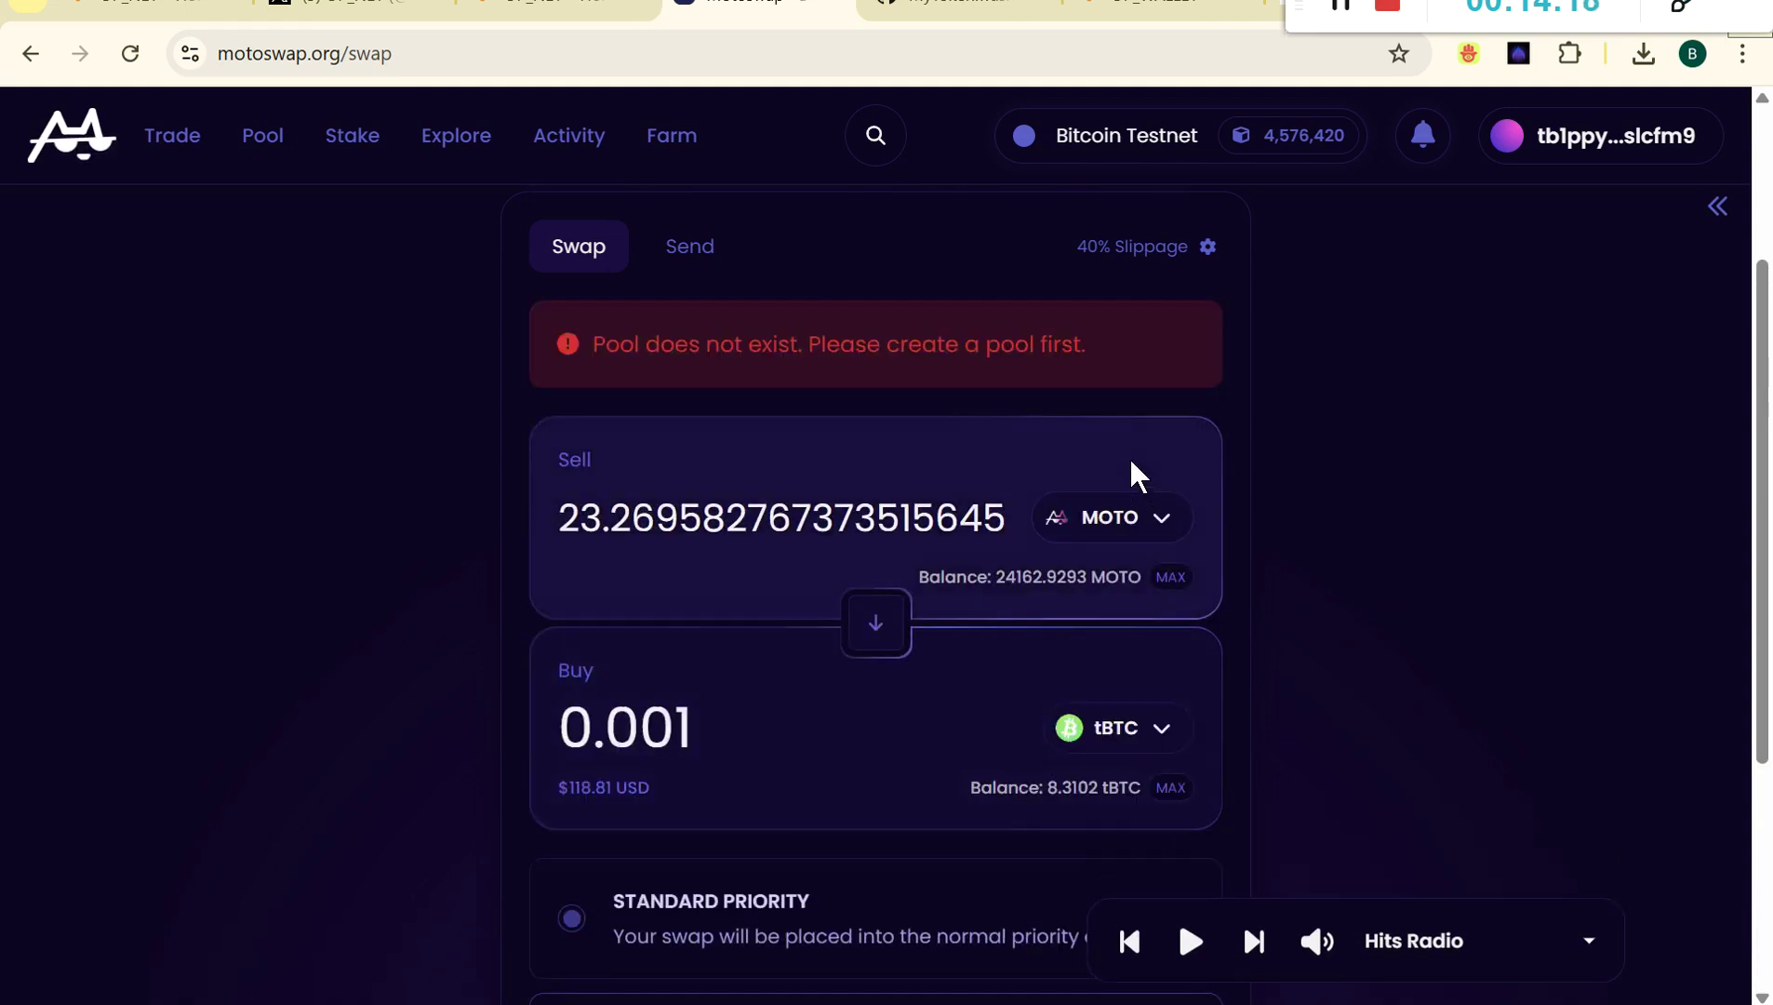
pyautogui.click(1136, 519)
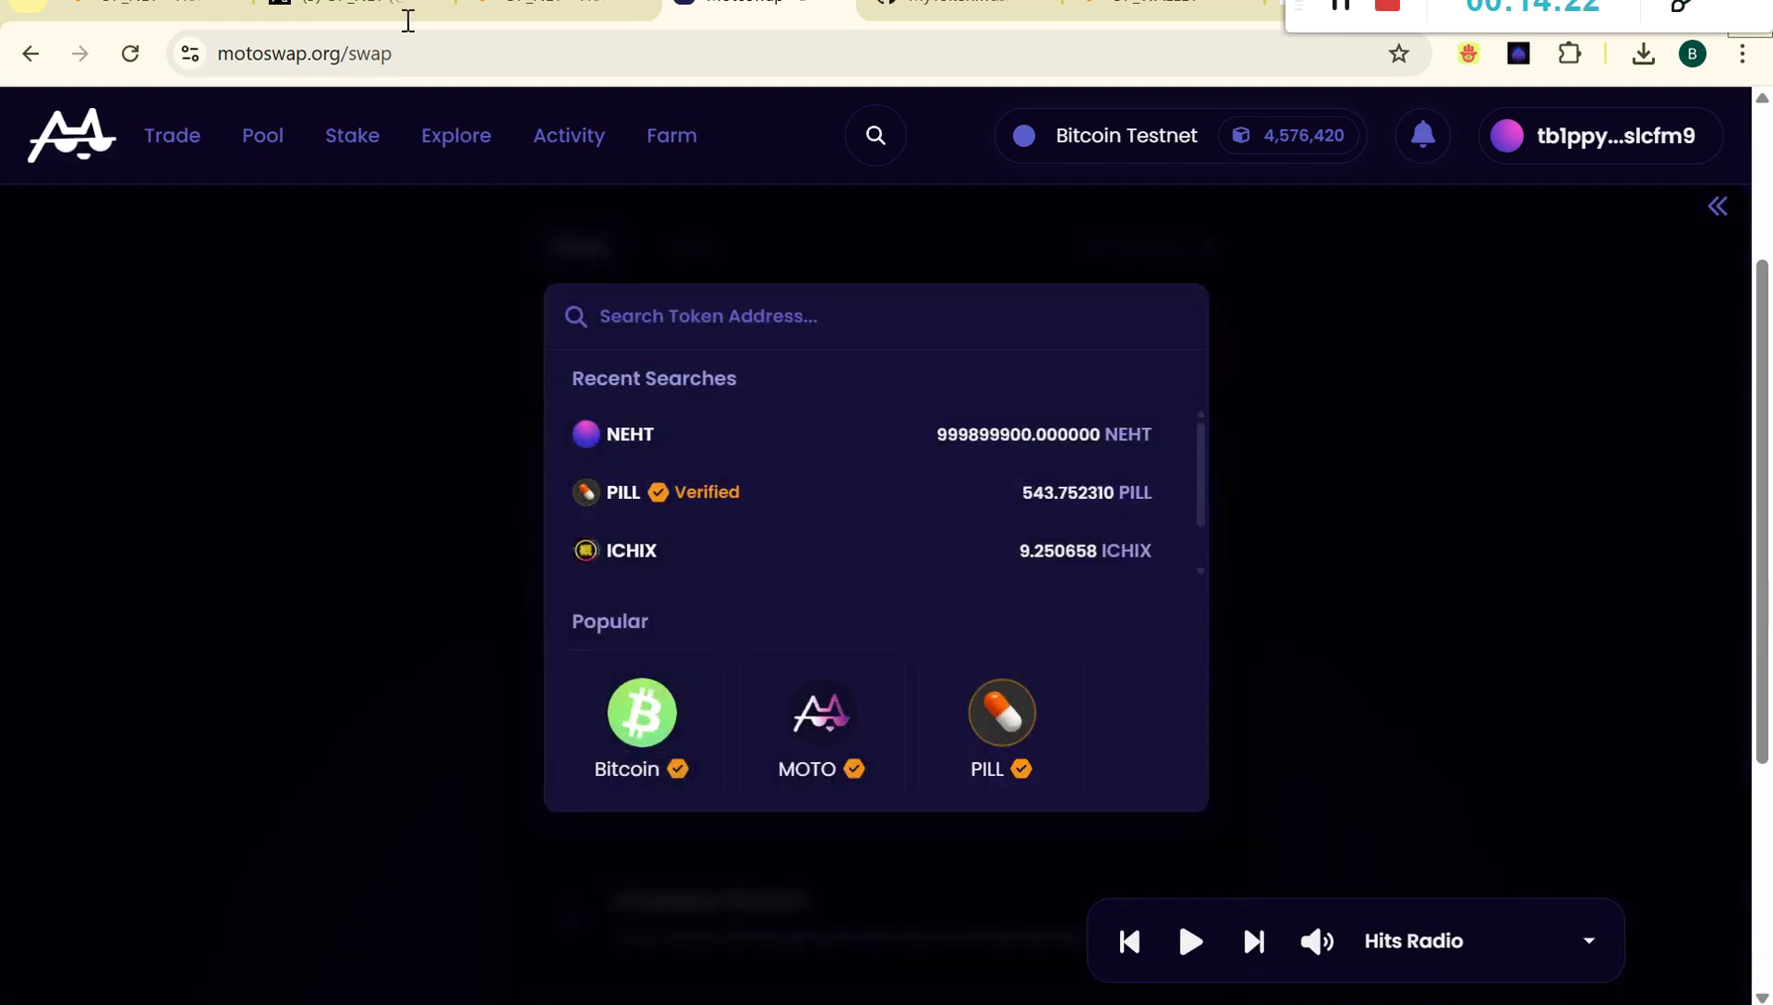
# Review the remaining staking, liquidity and MOTO to BT1 swap tasks on the OP_NET points page, and return to Motoswap.
pyautogui.hotkey('ctrl', 'shift', 'Tab')
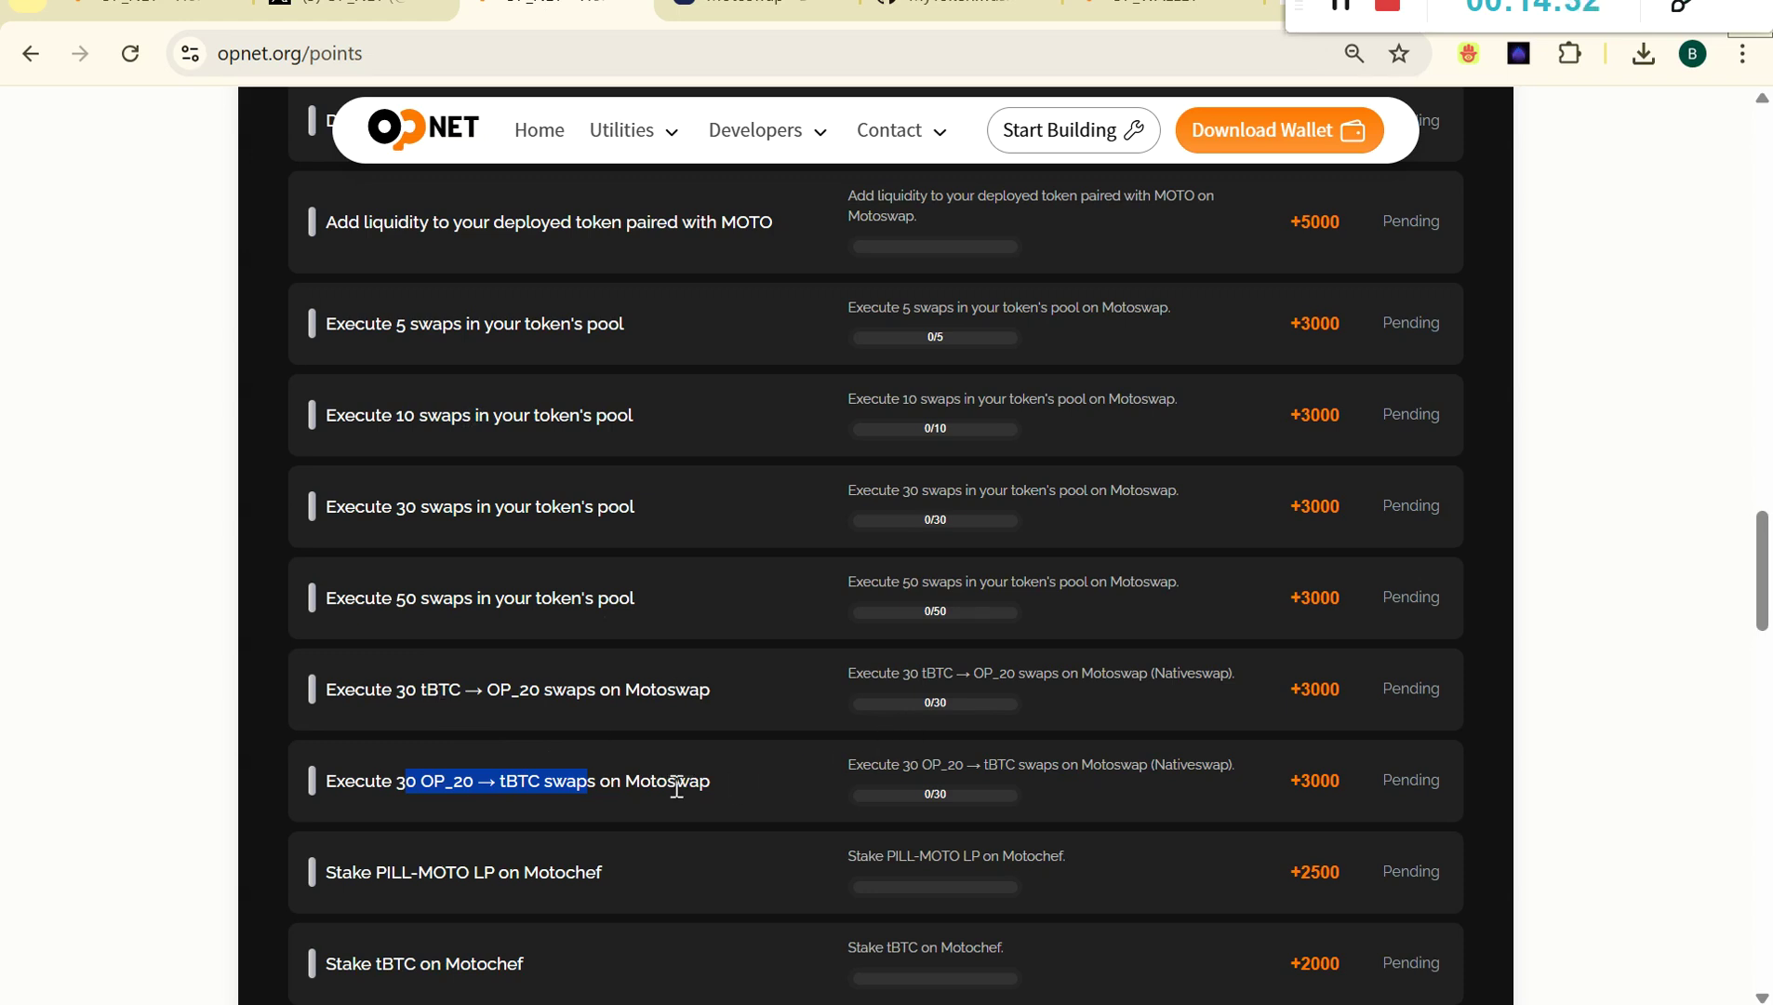
pyautogui.scroll(-3, 680, 784)
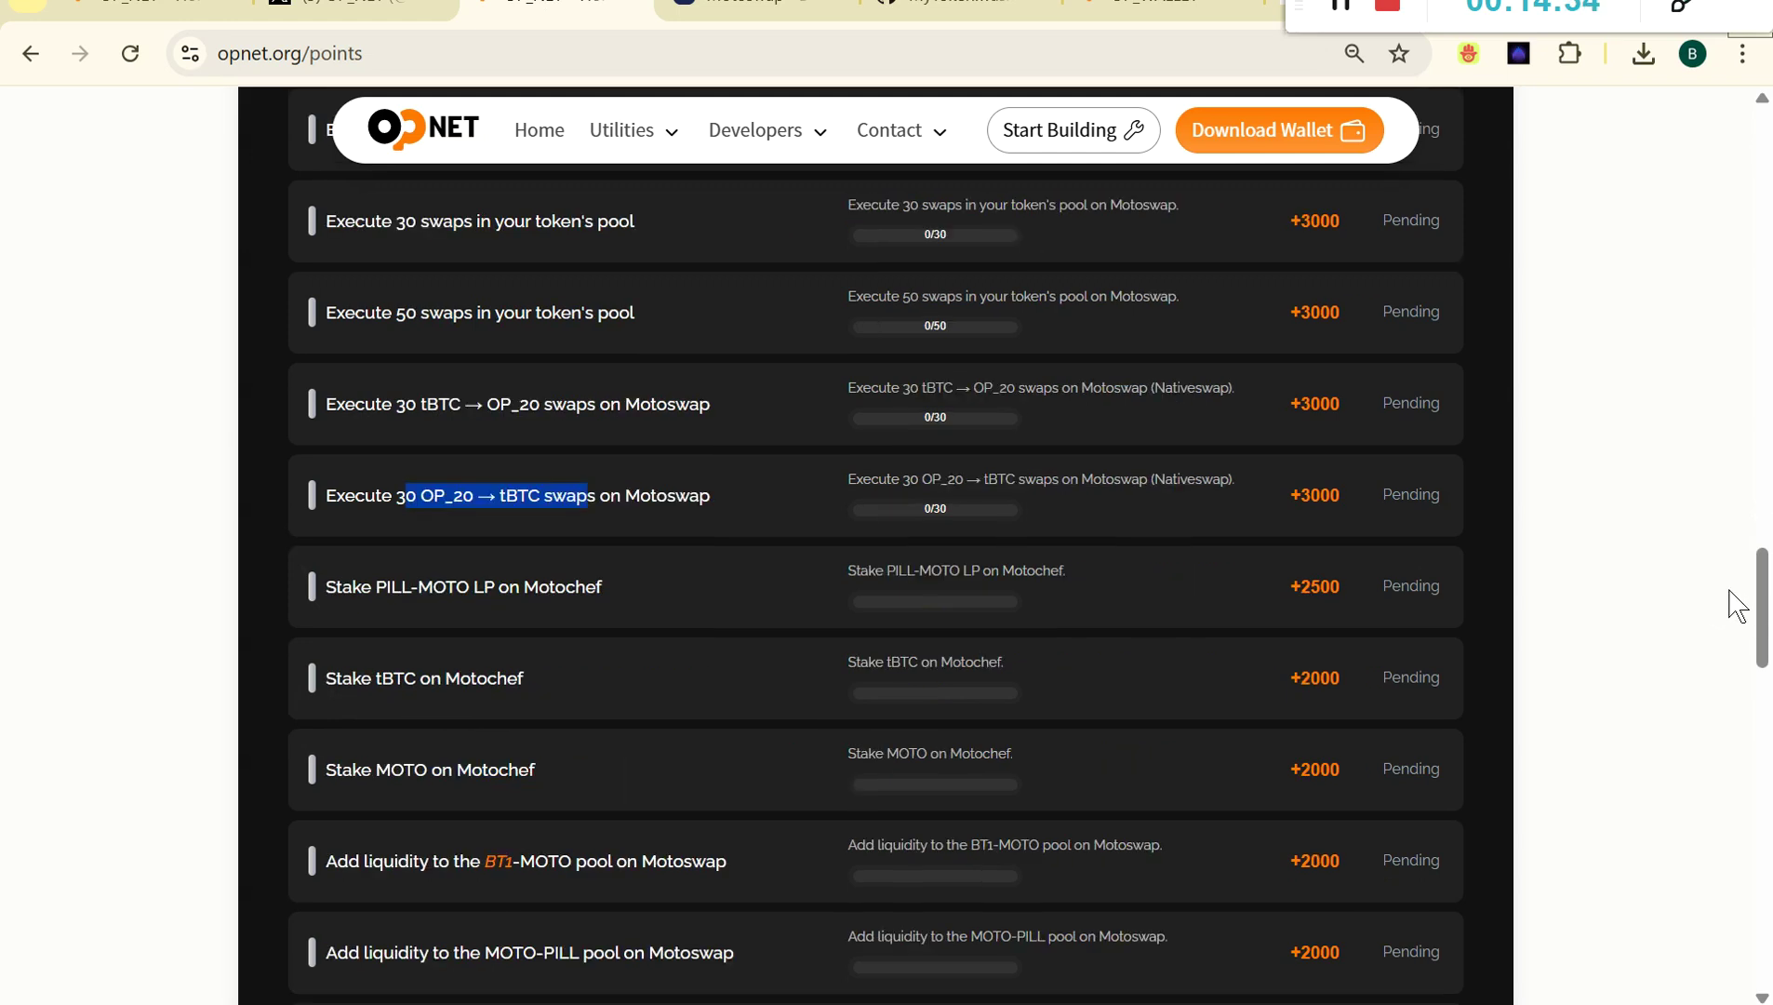
pyautogui.moveTo(1762, 628); pyautogui.dragTo(1766, 688)
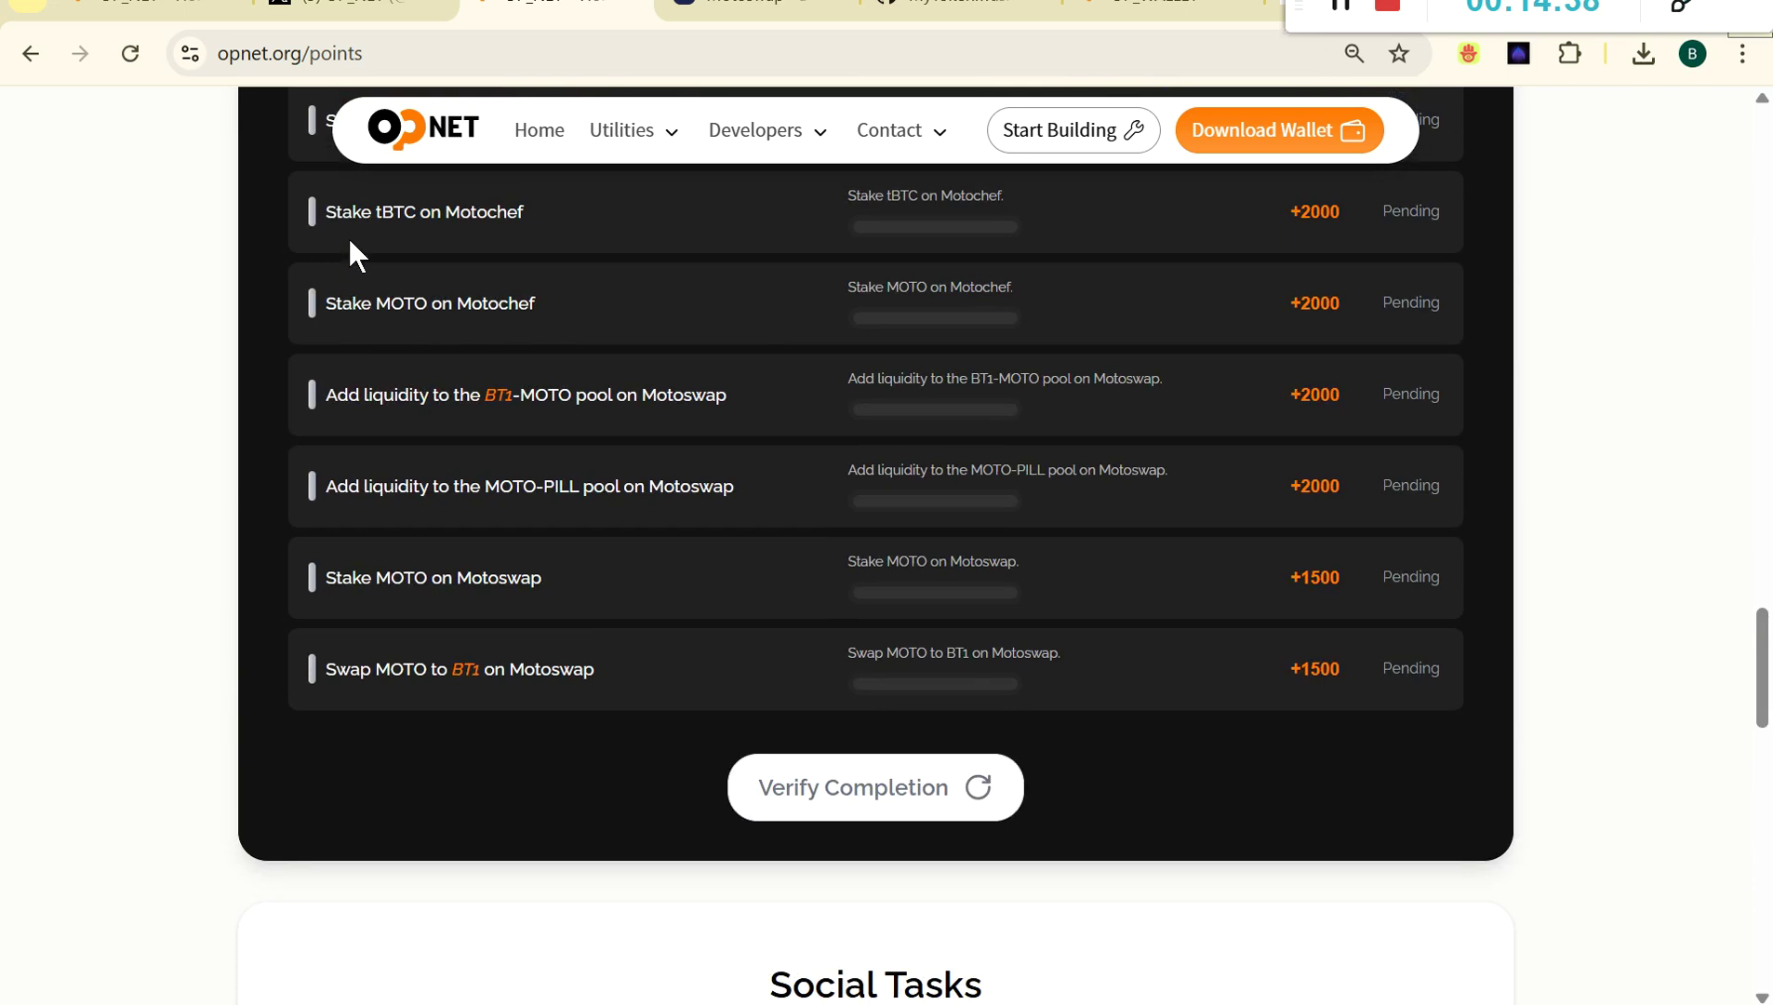
pyautogui.scroll(2, 875, 549)
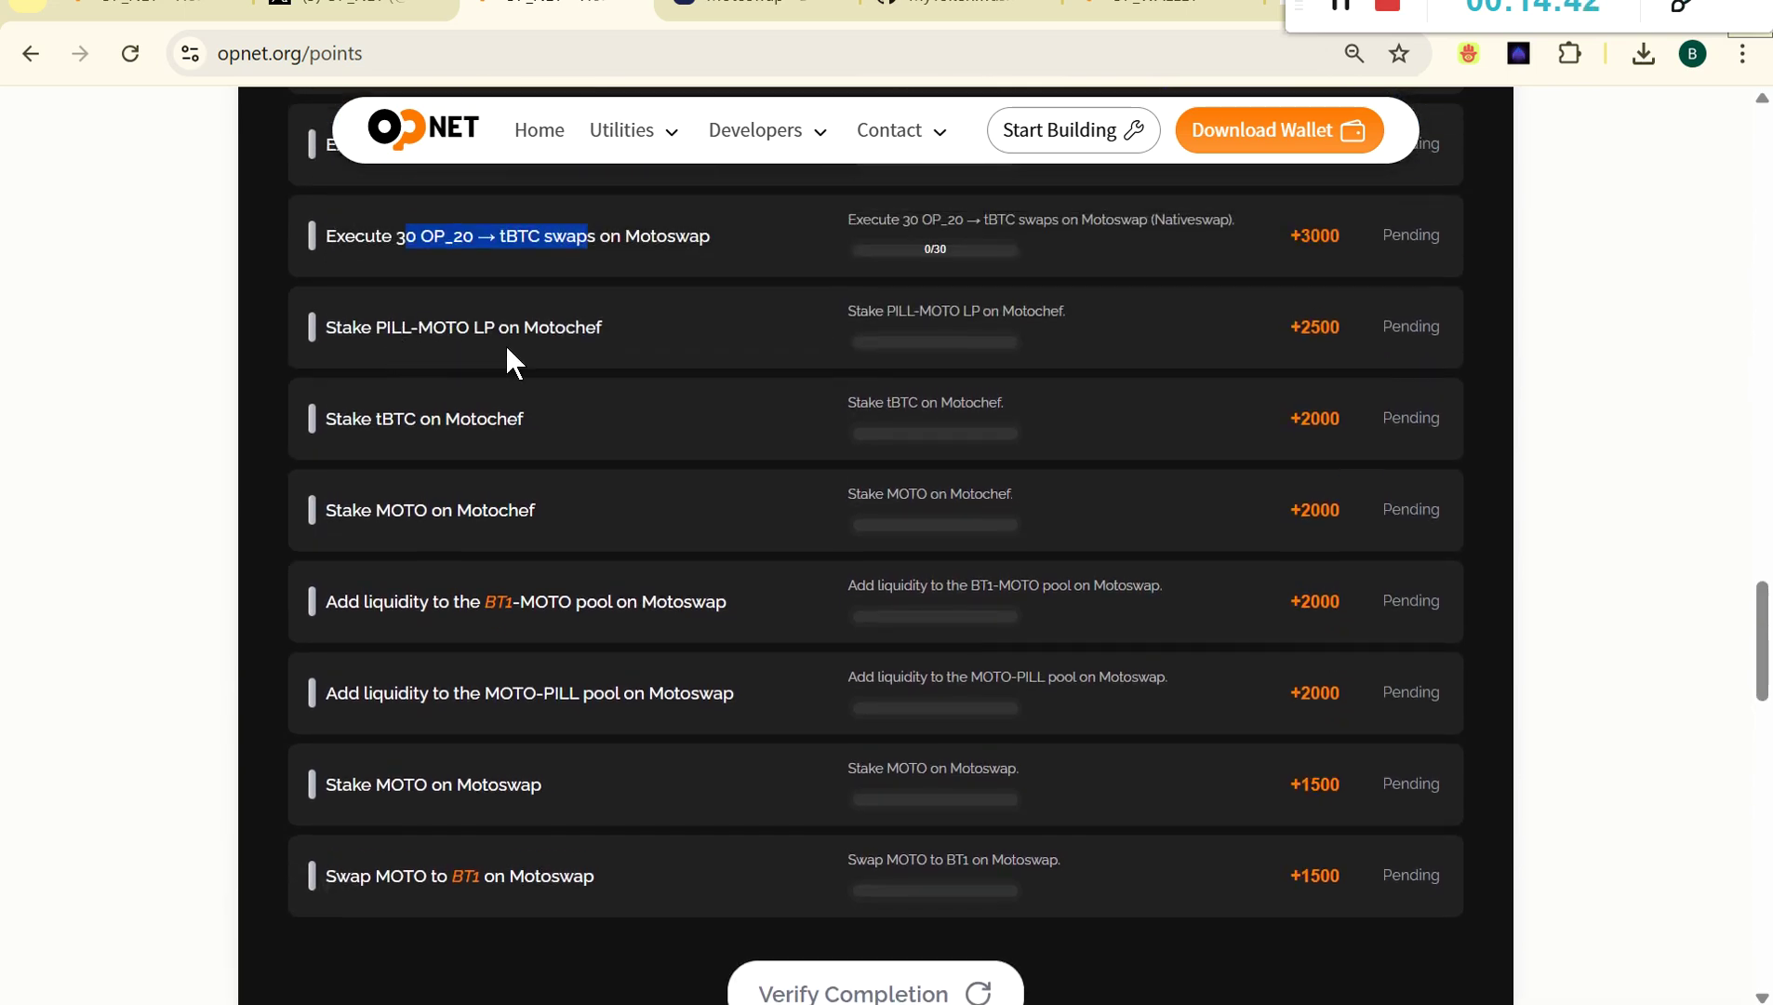
pyautogui.click(735, 7)
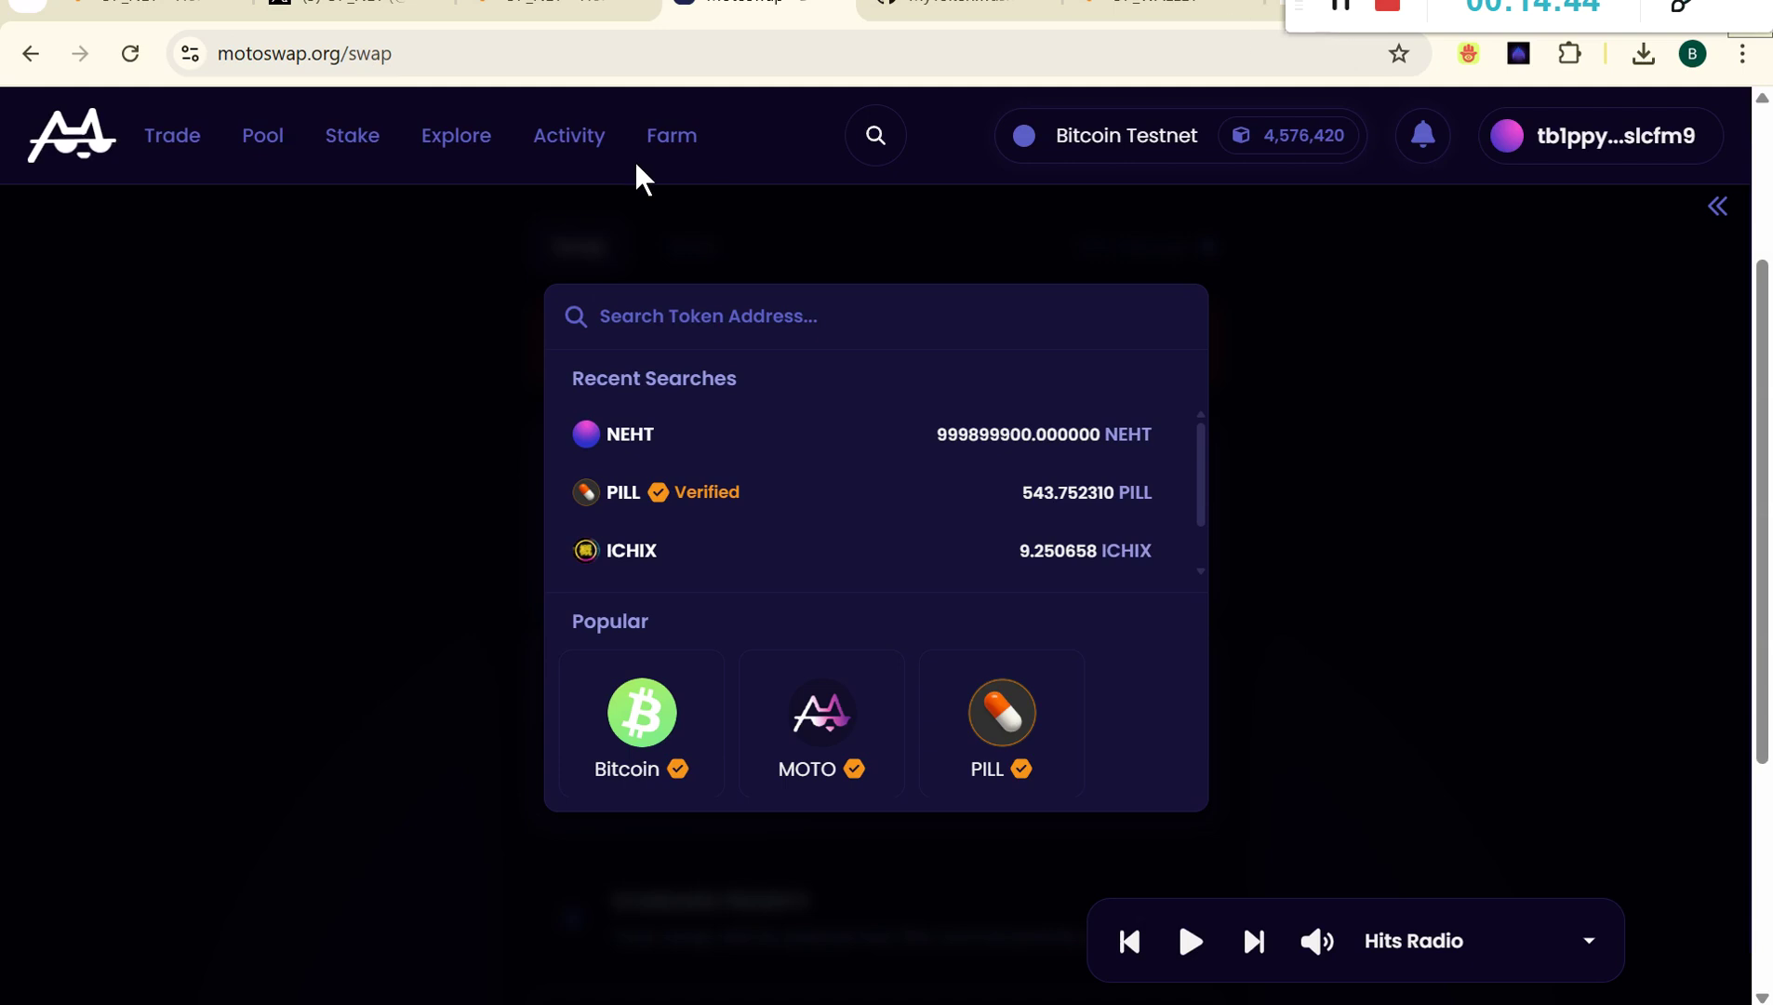
# Dismiss the Added Liquidity dialog and enter 10 PILL as the amount for the PILL and MOTO liquidity pair.
pyautogui.moveTo(354, 152)
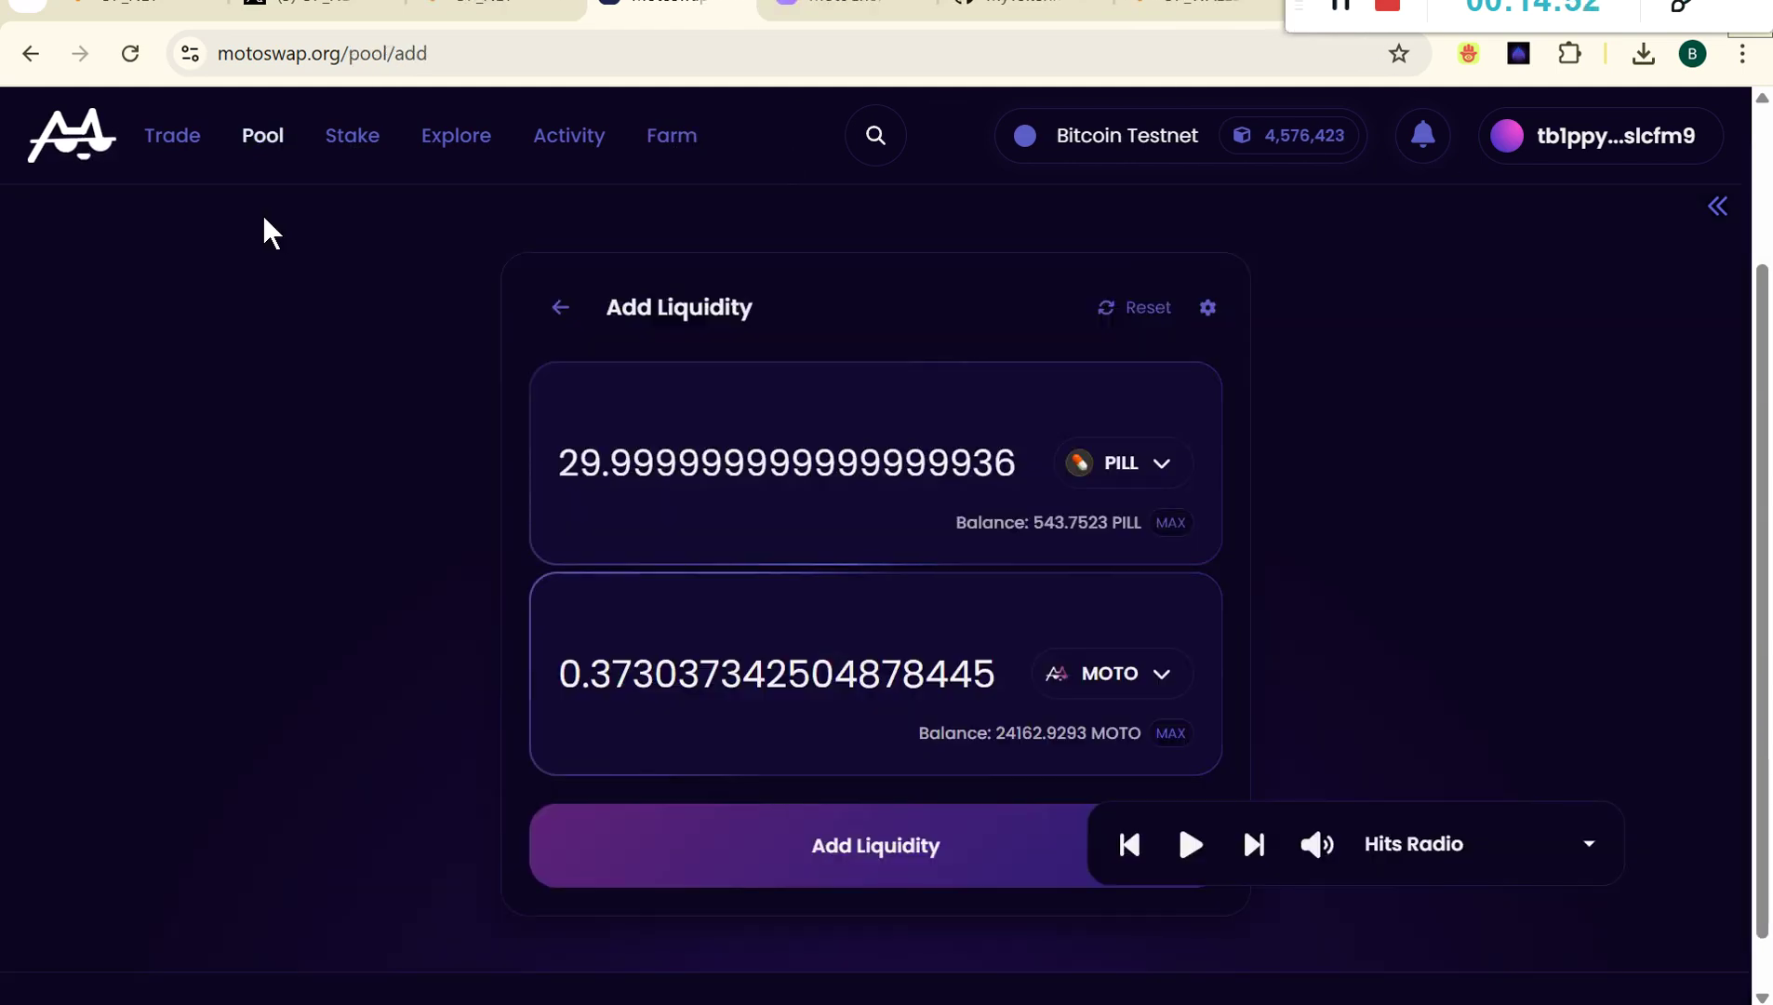
pyautogui.moveTo(269, 149)
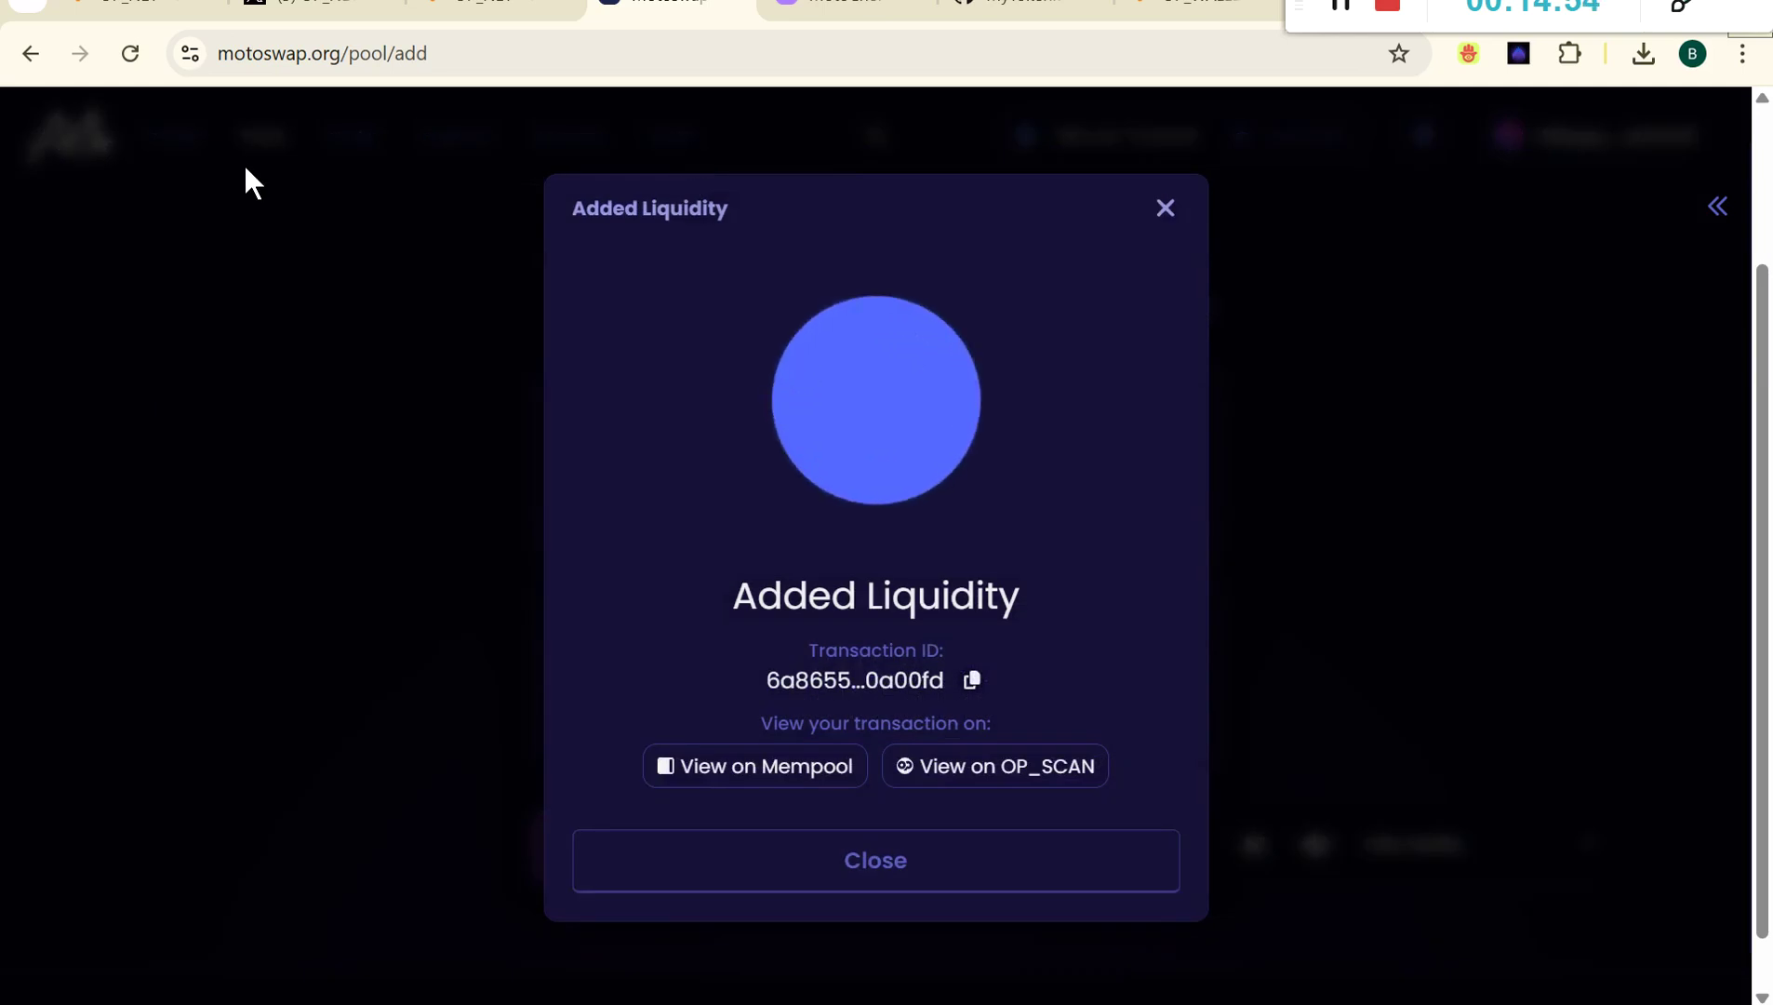
pyautogui.click(1168, 211)
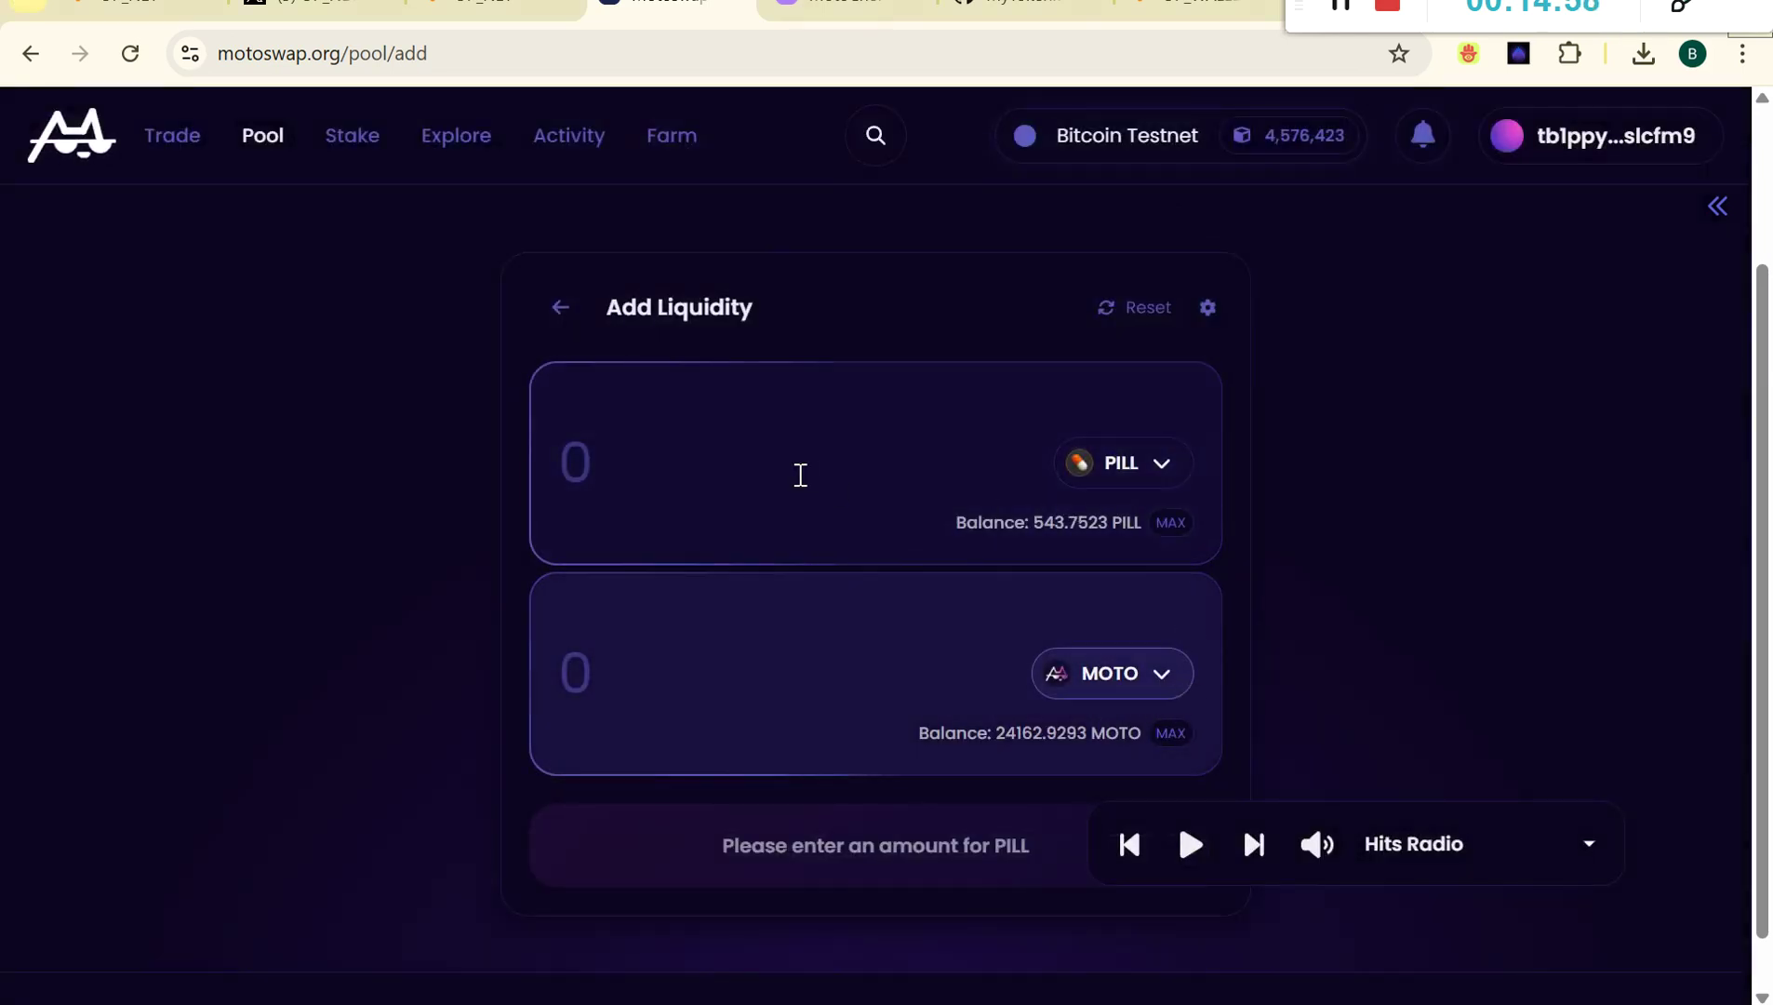
pyautogui.click(795, 474)
pyautogui.write('1')
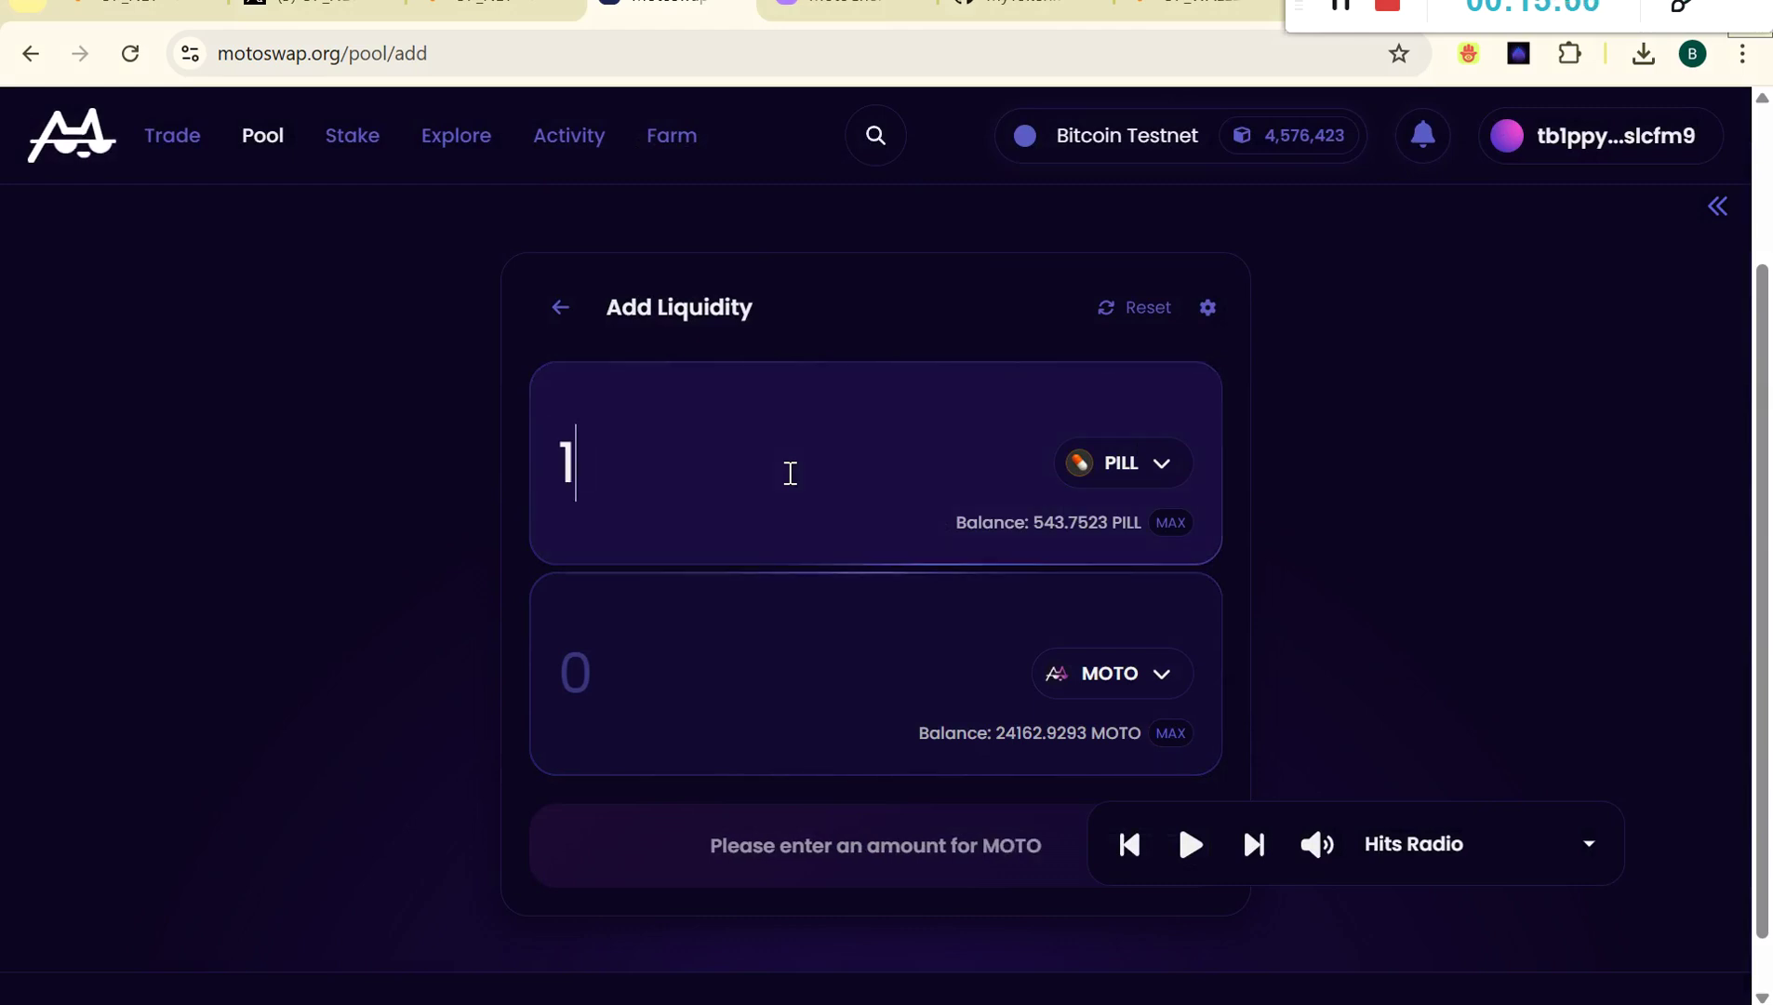
pyautogui.write('0')
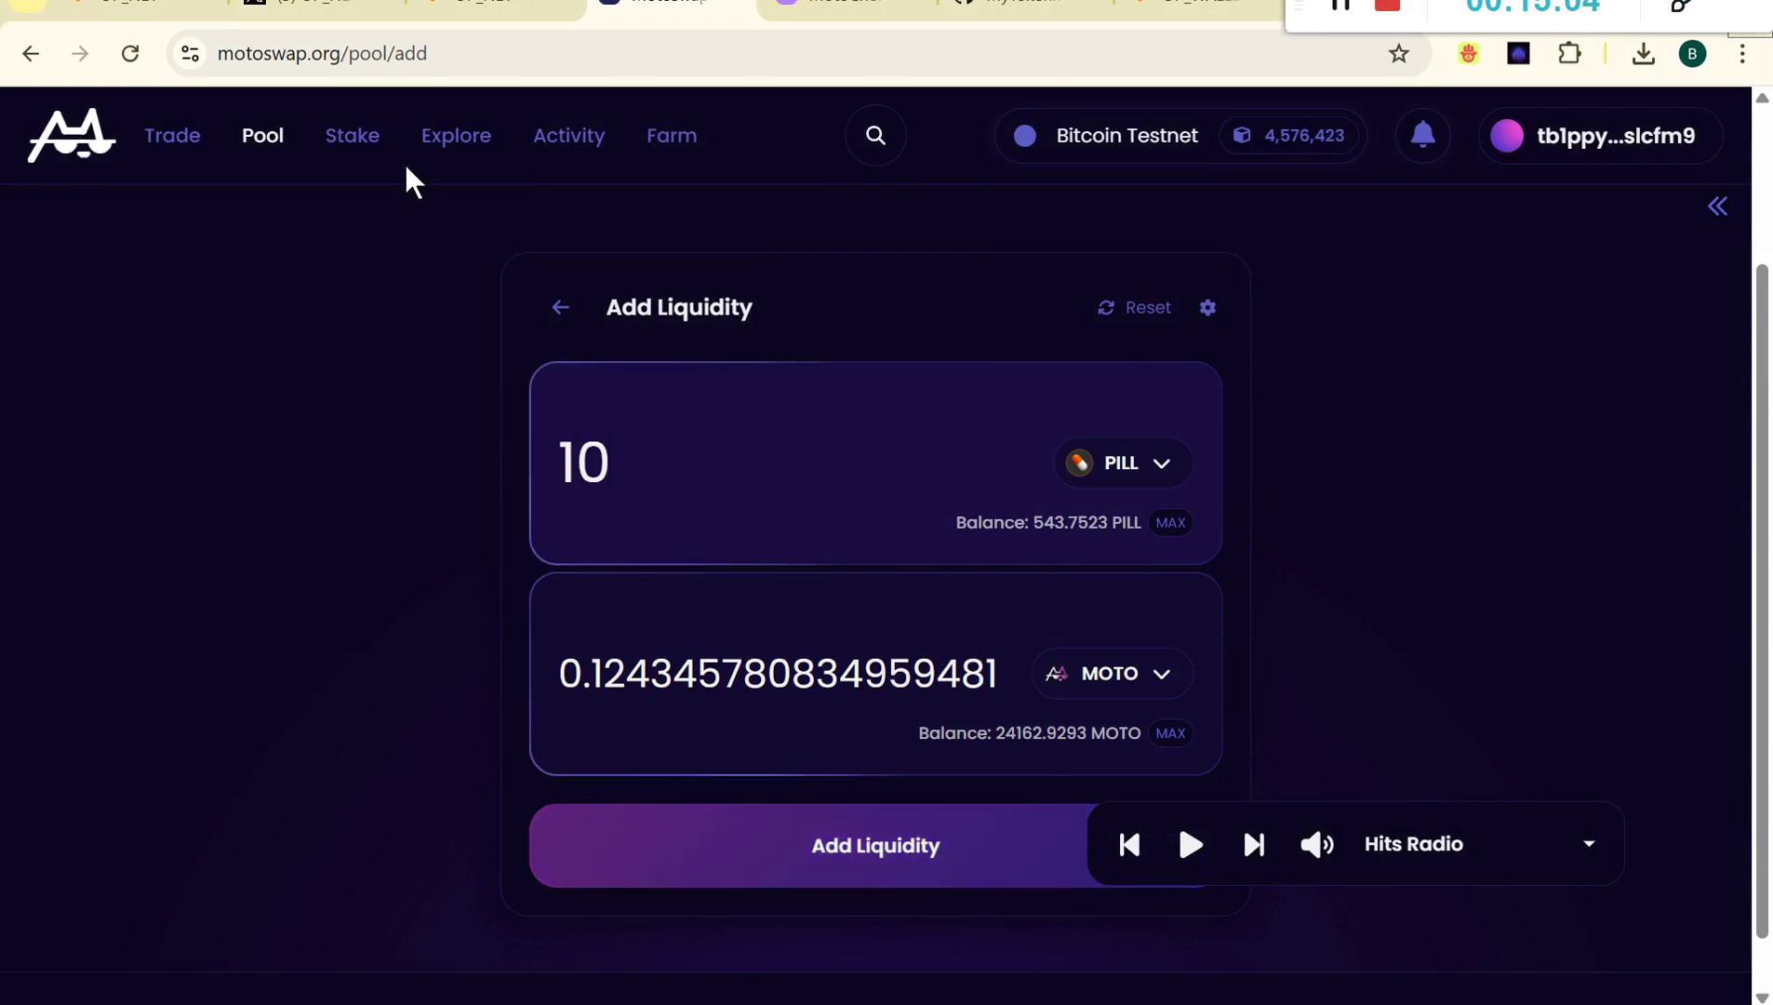
# View the MOTO staking form, and check the PILL / MOTO position on the liquidity pool page.
pyautogui.click(349, 138)
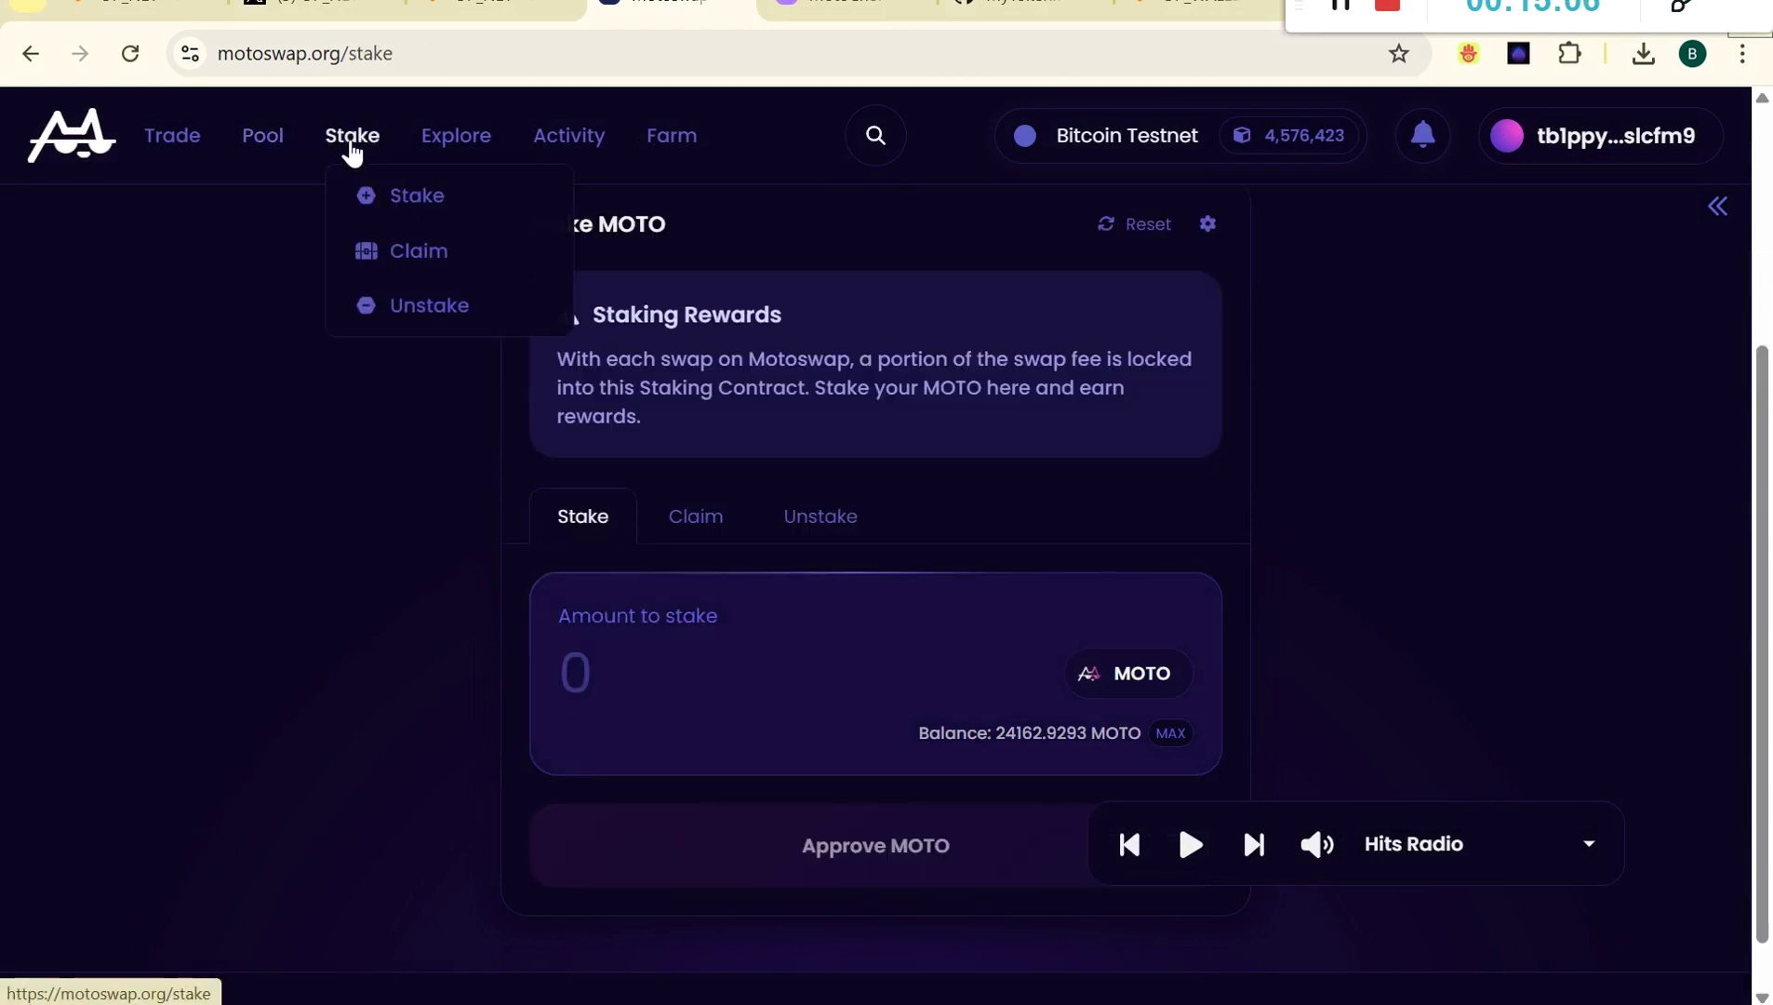
pyautogui.click(390, 197)
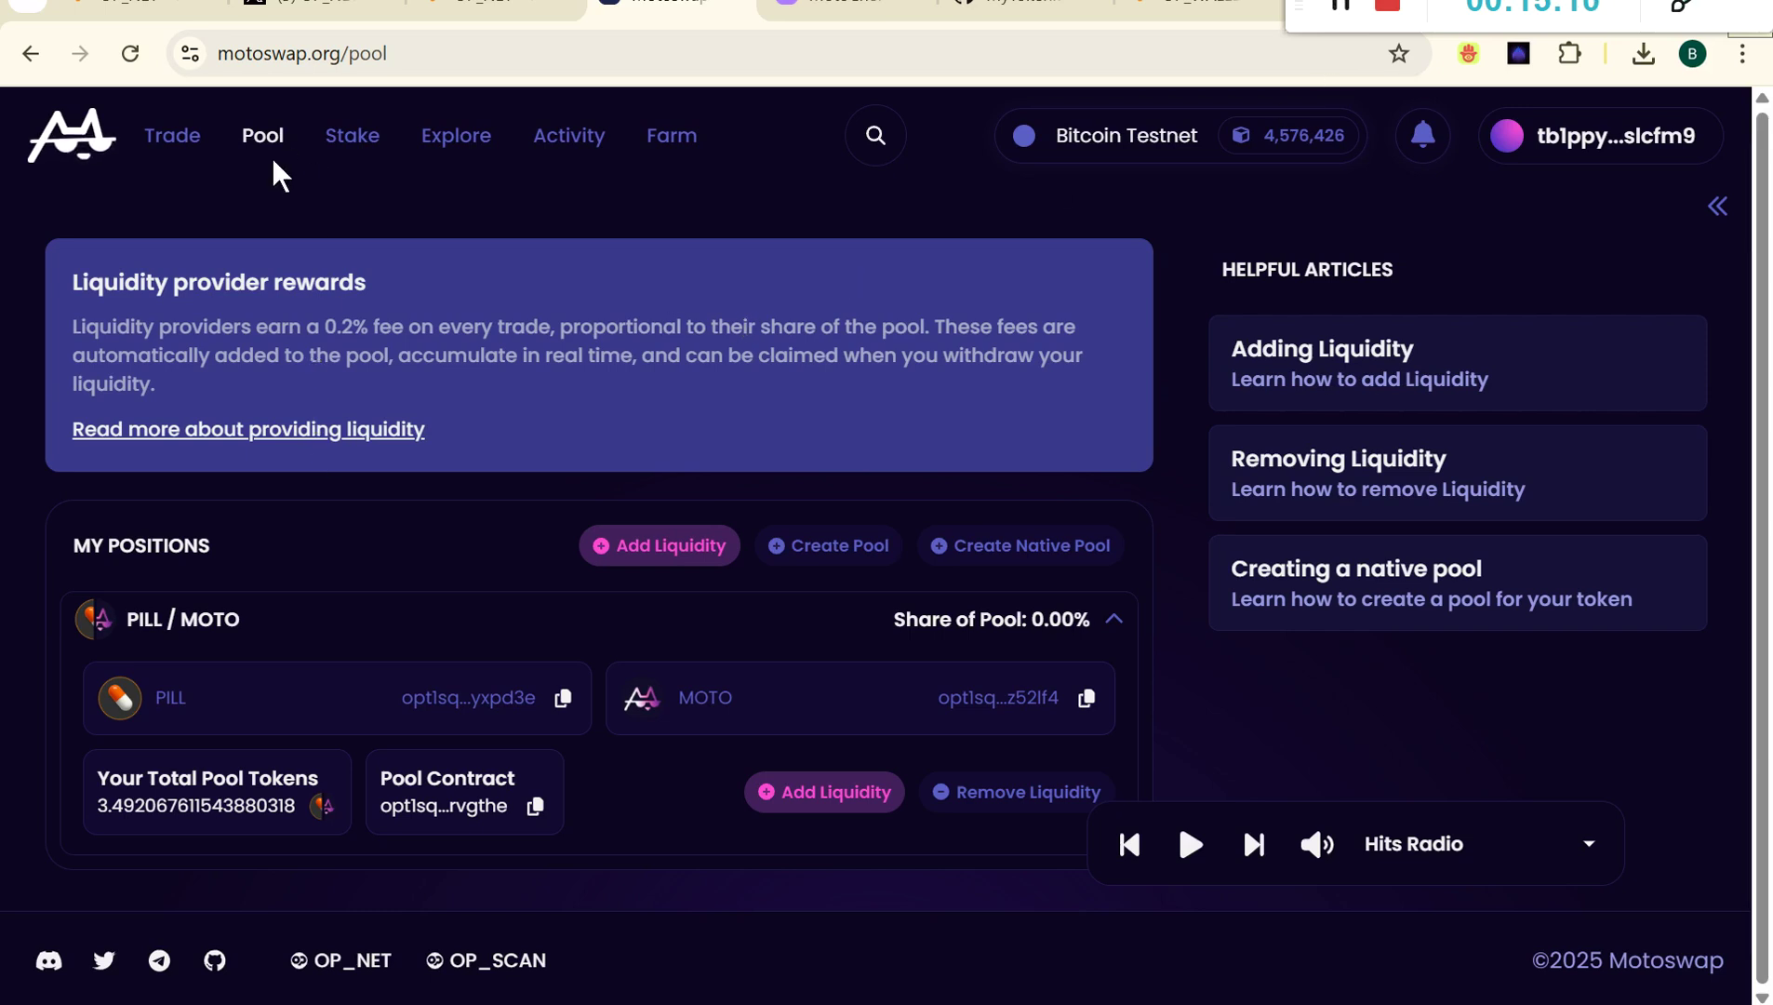
pyautogui.moveTo(263, 140)
pyautogui.click(904, 631)
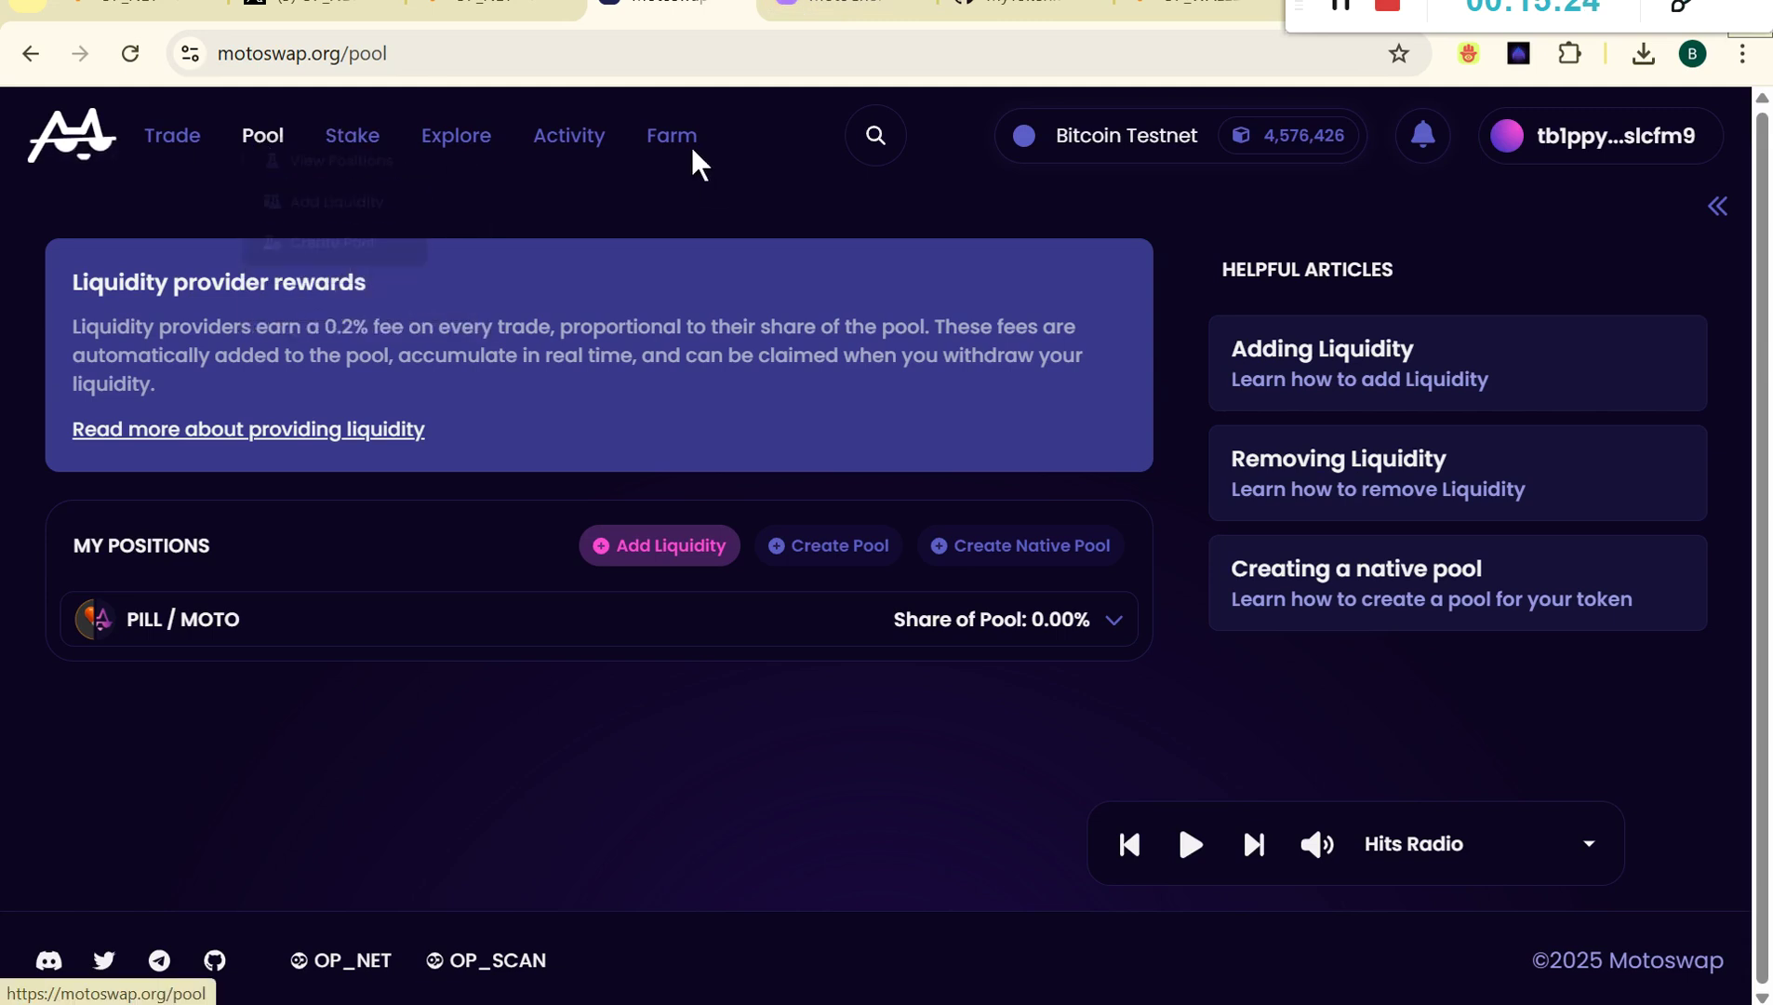
# Switch to the MotoChef farm, select the PILL-MOTO LP dish and check its staked amount.
pyautogui.click(819, 11)
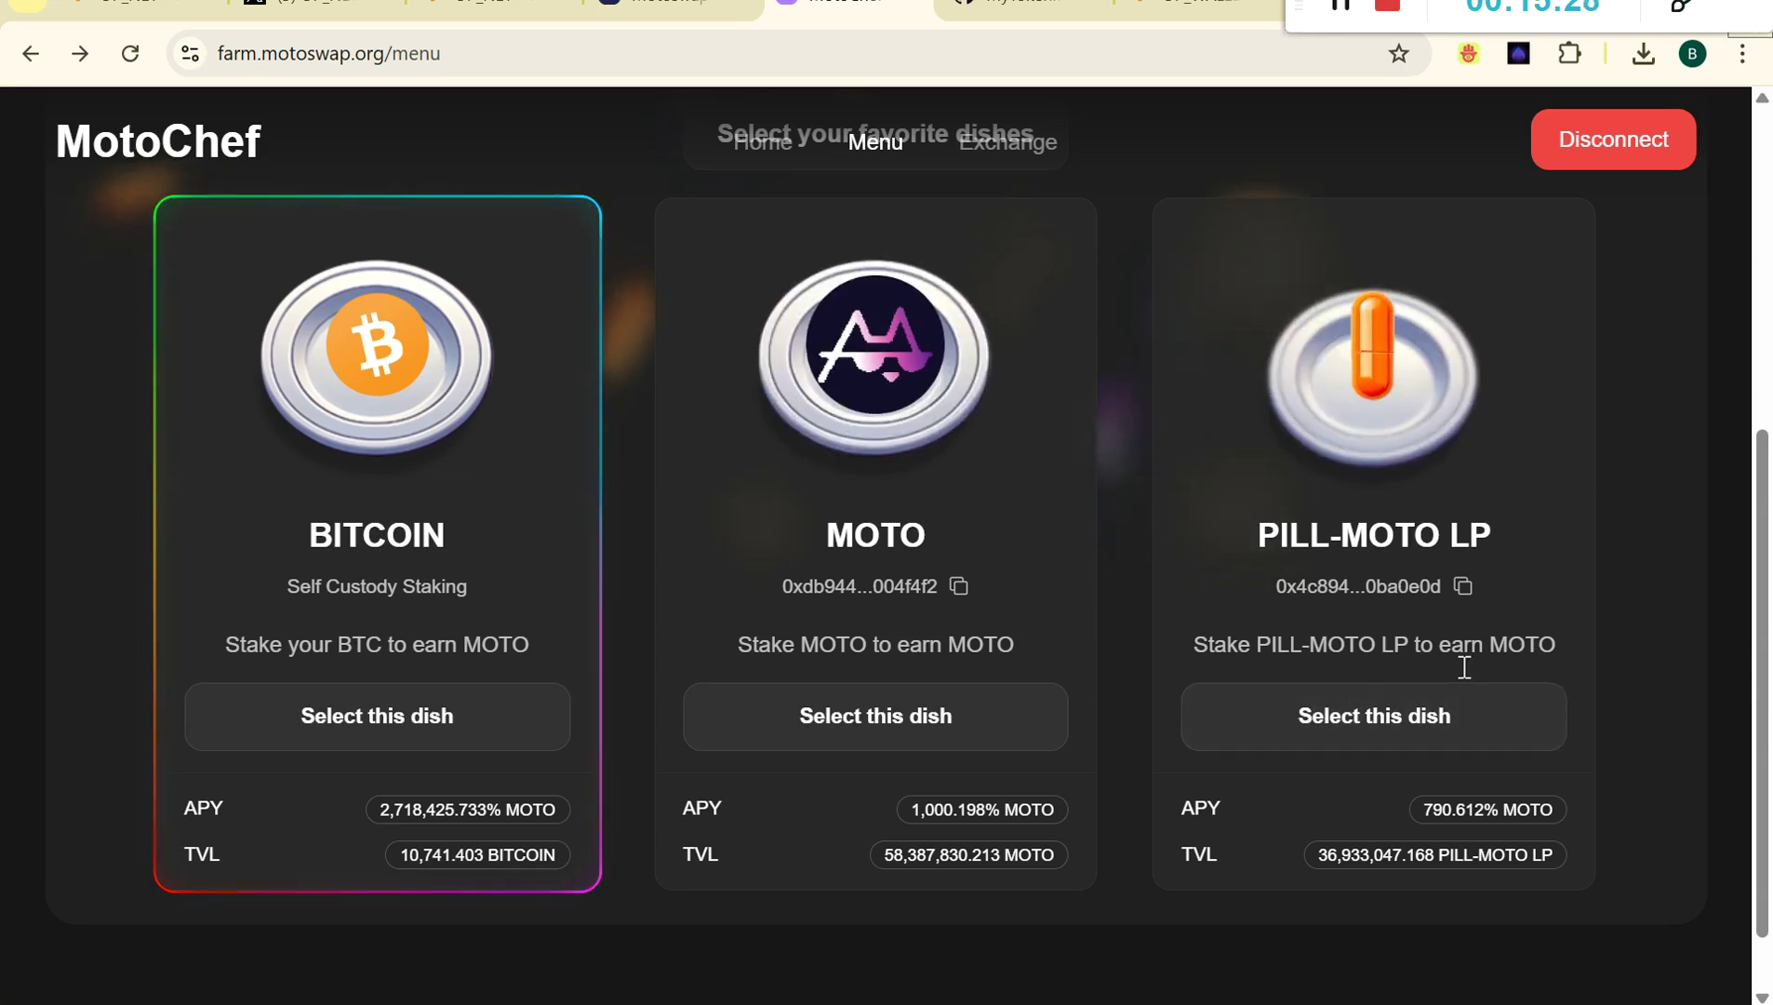
pyautogui.click(1459, 709)
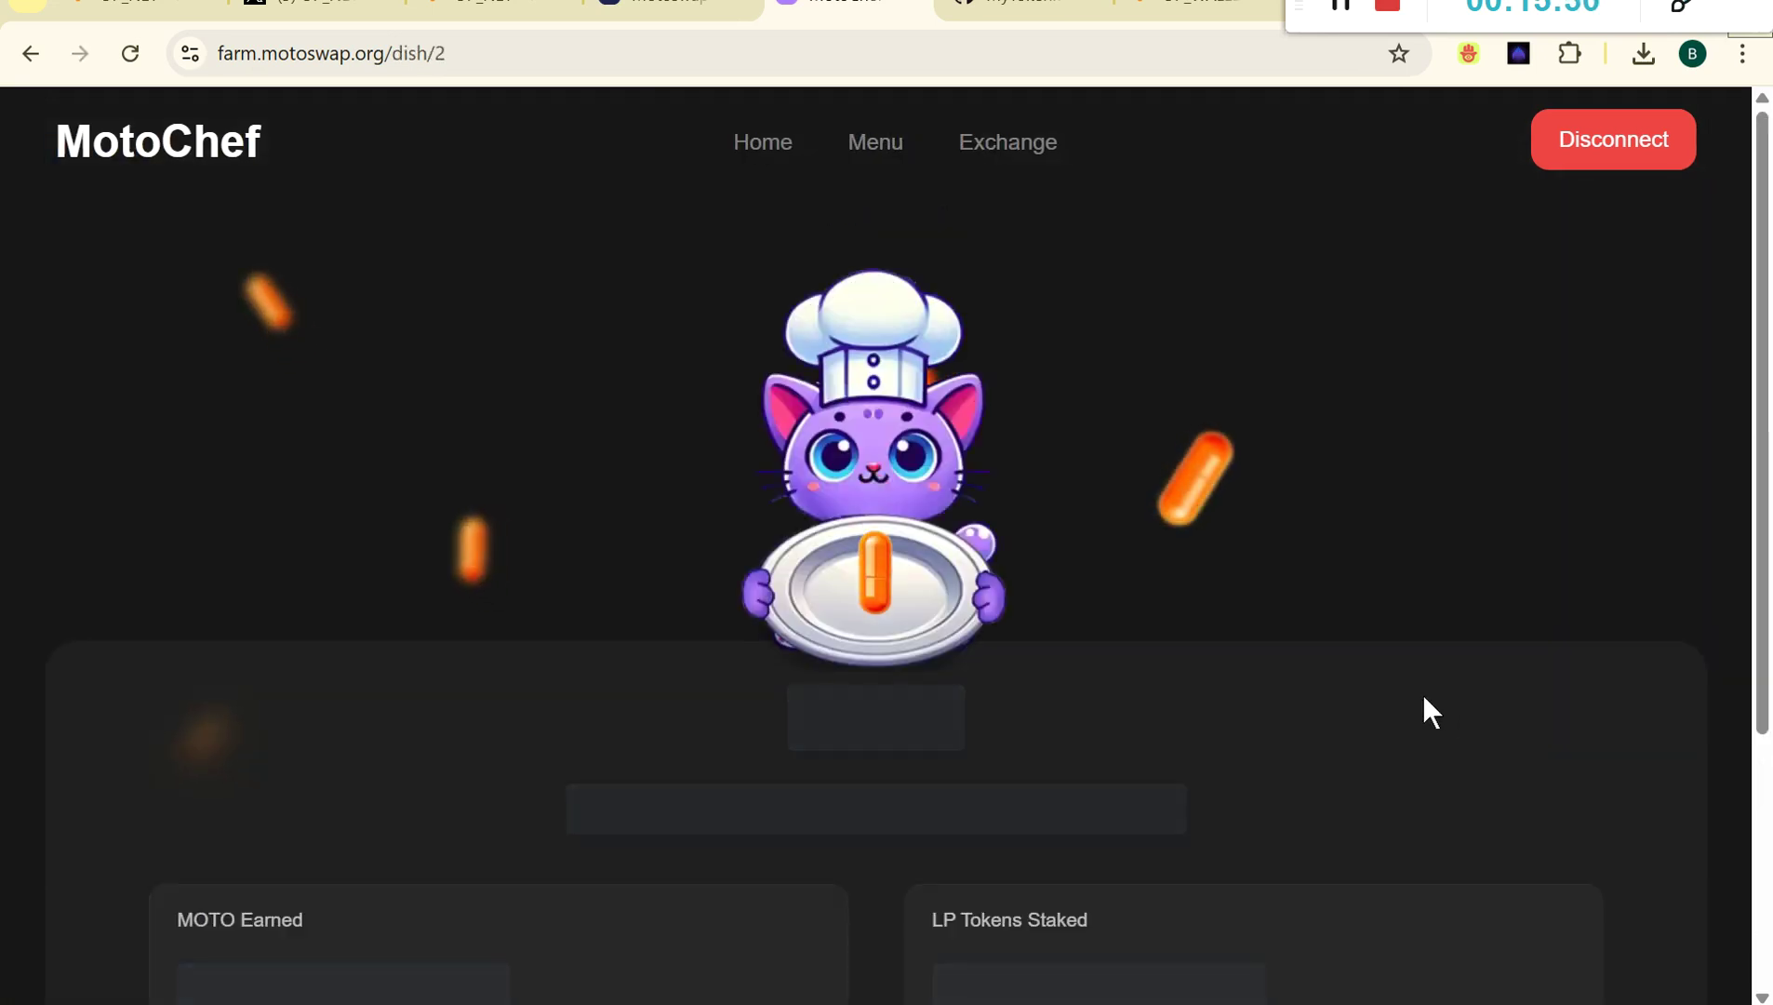
pyautogui.scroll(-3, 1422, 694)
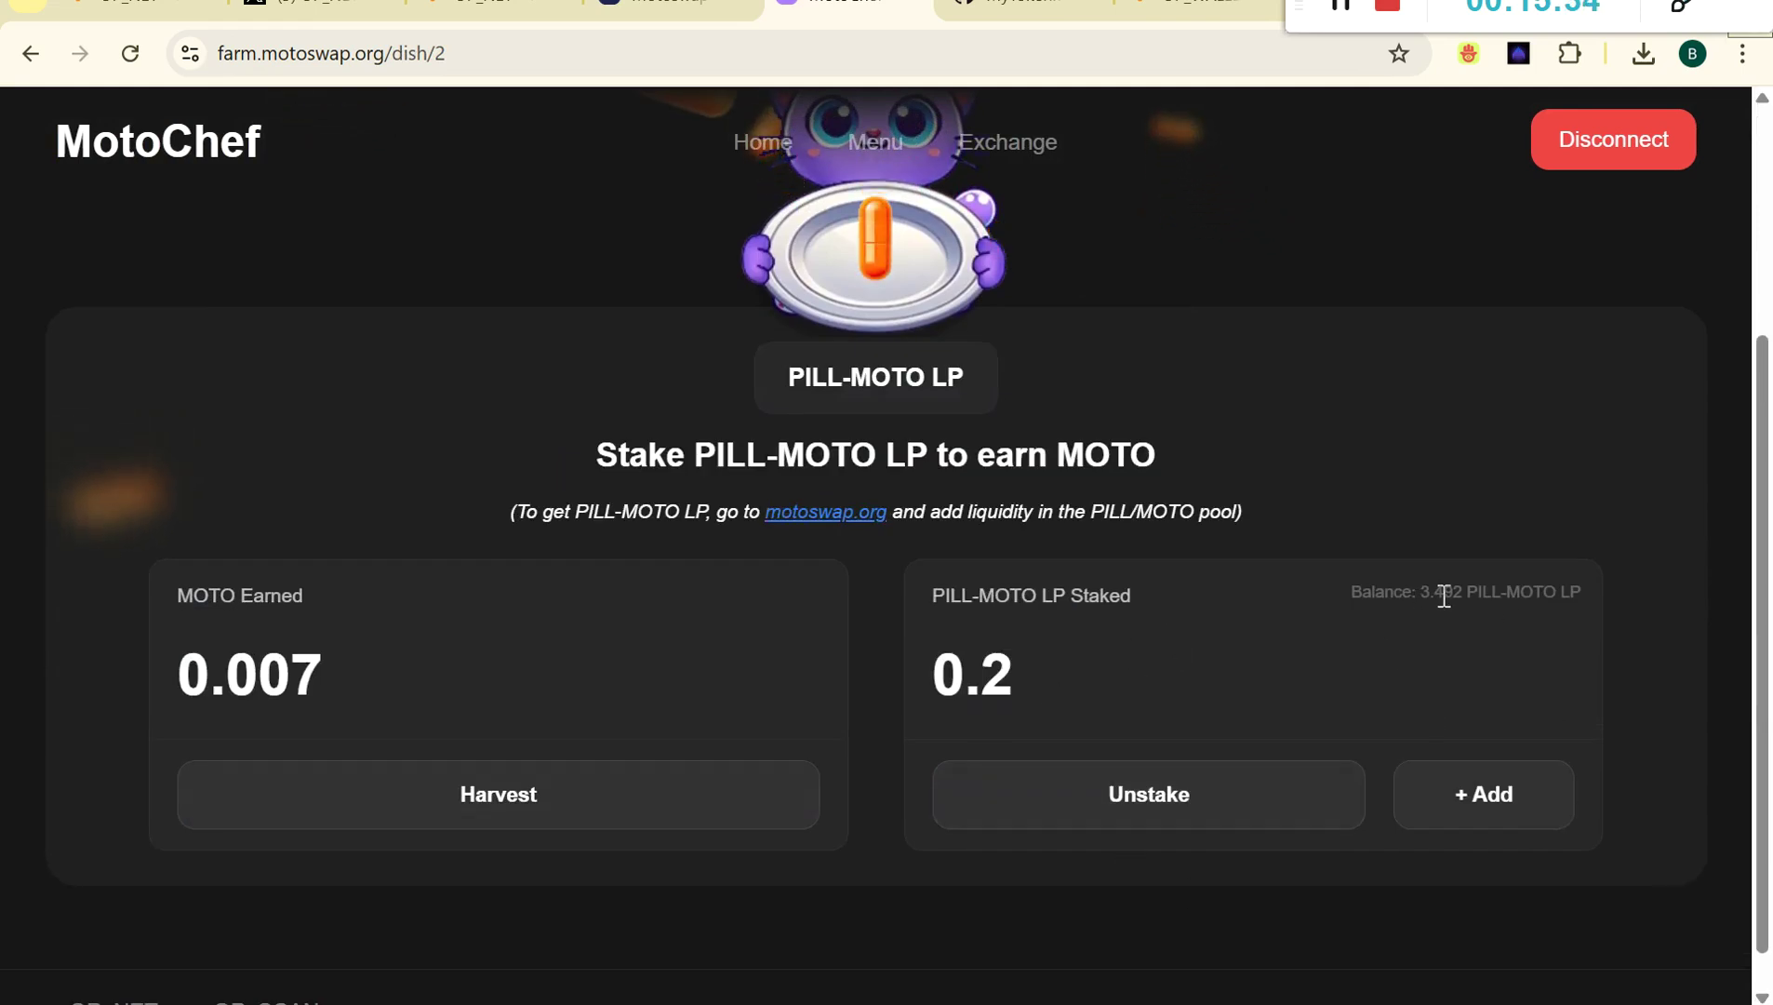
pyautogui.moveTo(1128, 649); pyautogui.dragTo(887, 676)
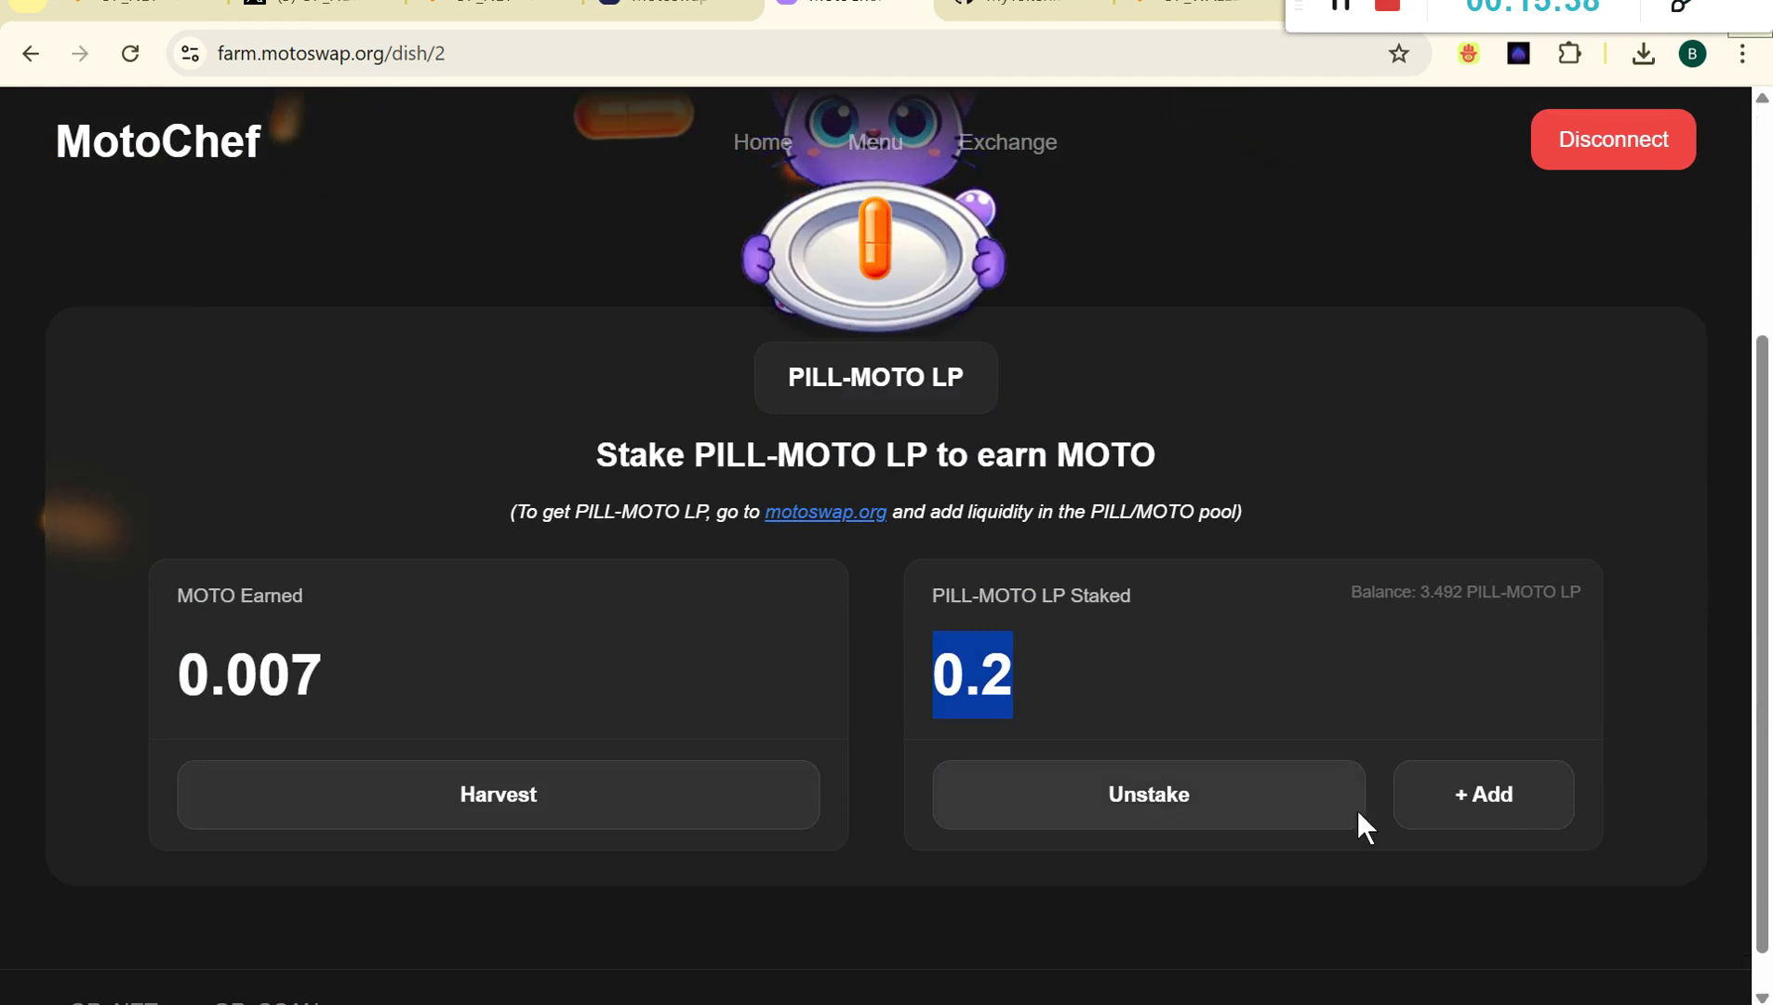
# Stake 2 PILL-MOTO LP in the selected dish and sign the wallet transaction.
pyautogui.click(1492, 783)
pyautogui.click(1095, 633)
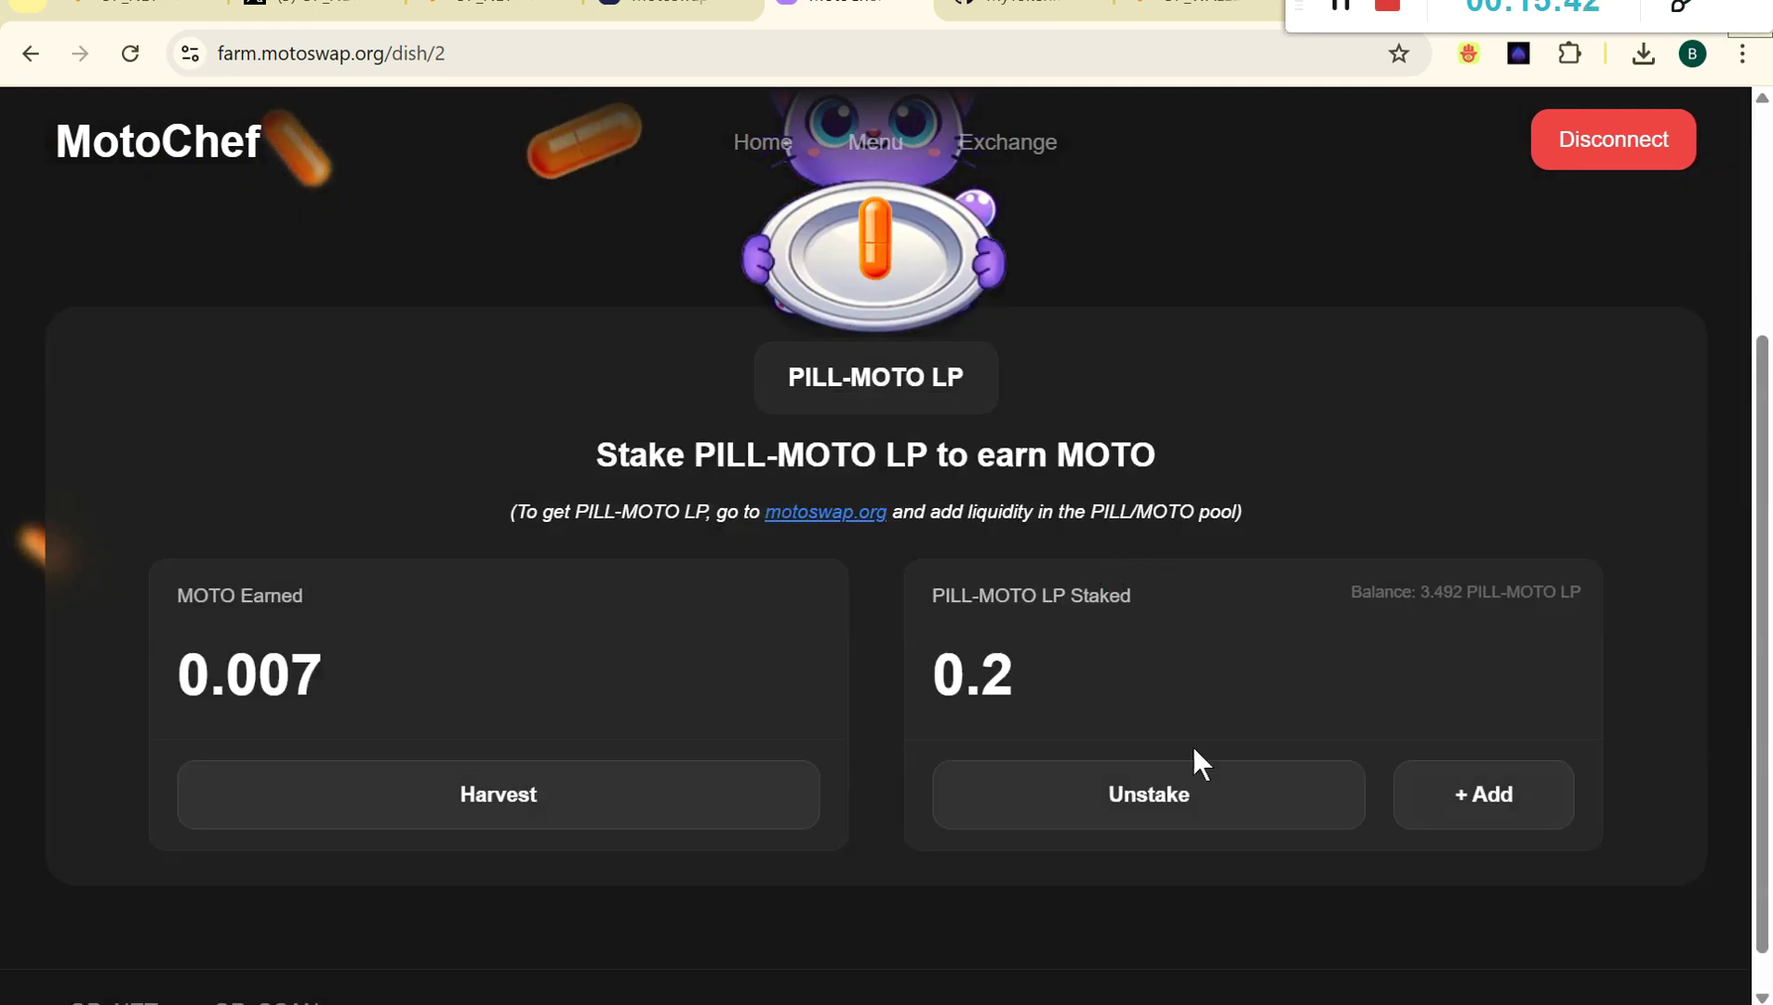
pyautogui.click(1482, 827)
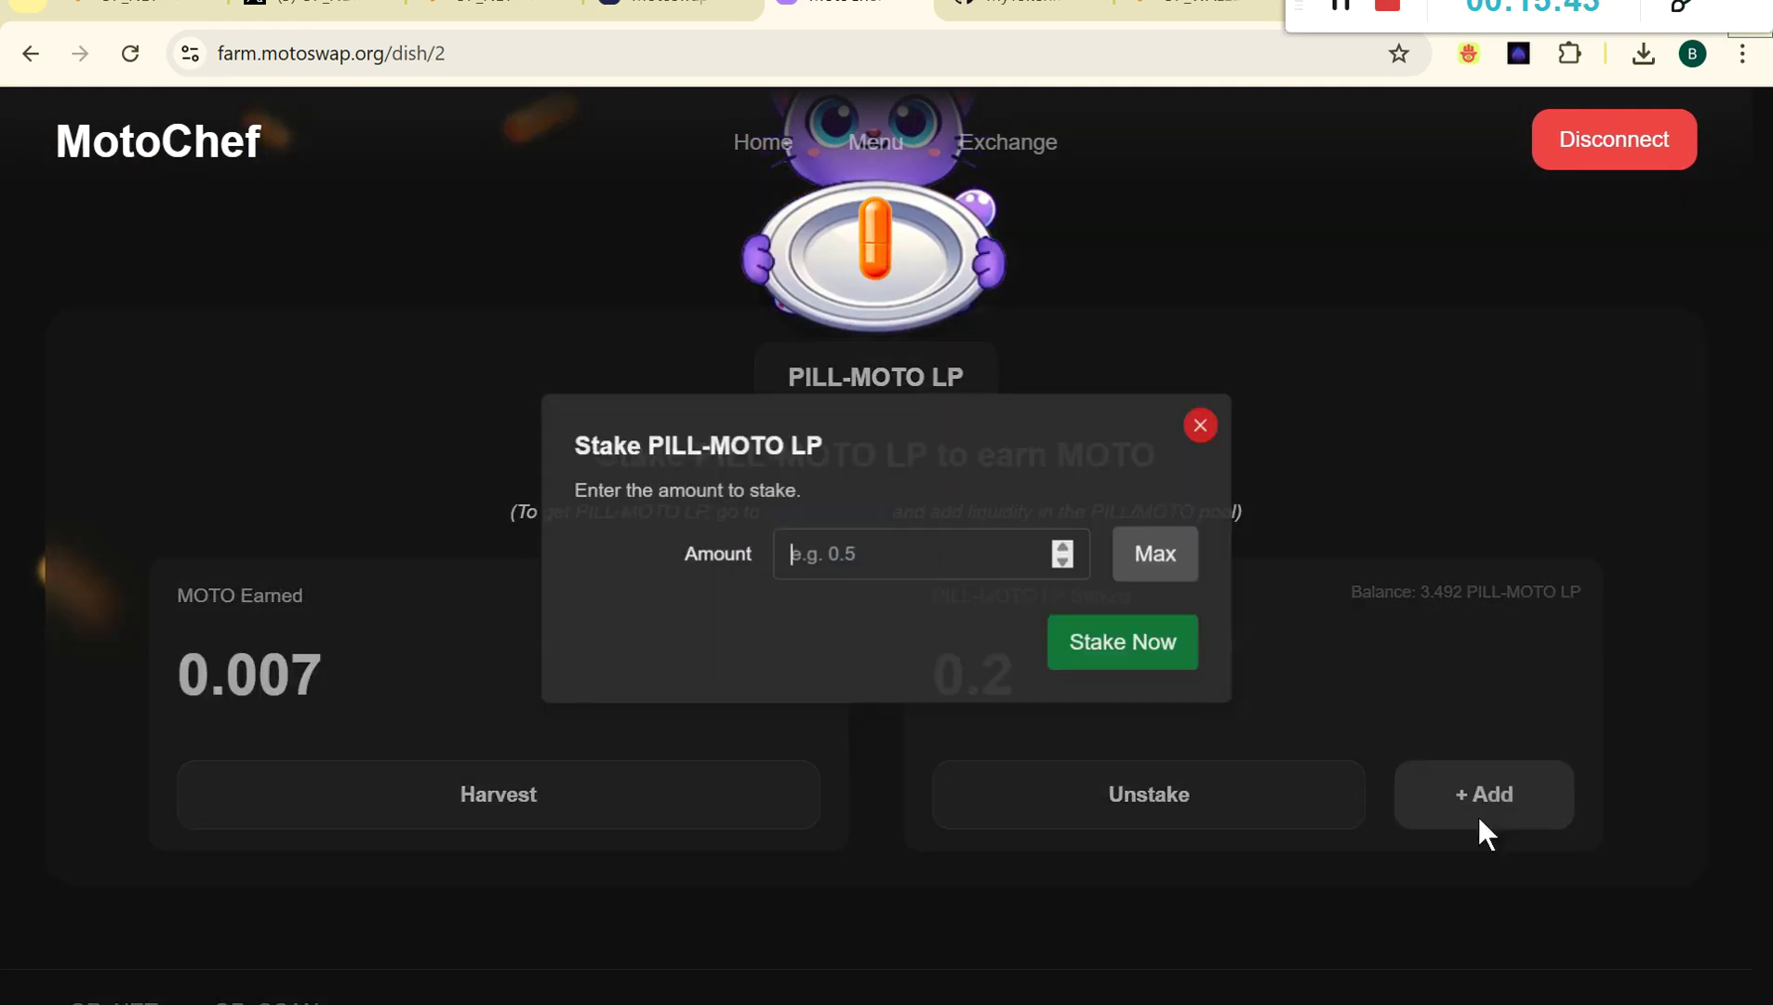
pyautogui.click(1161, 570)
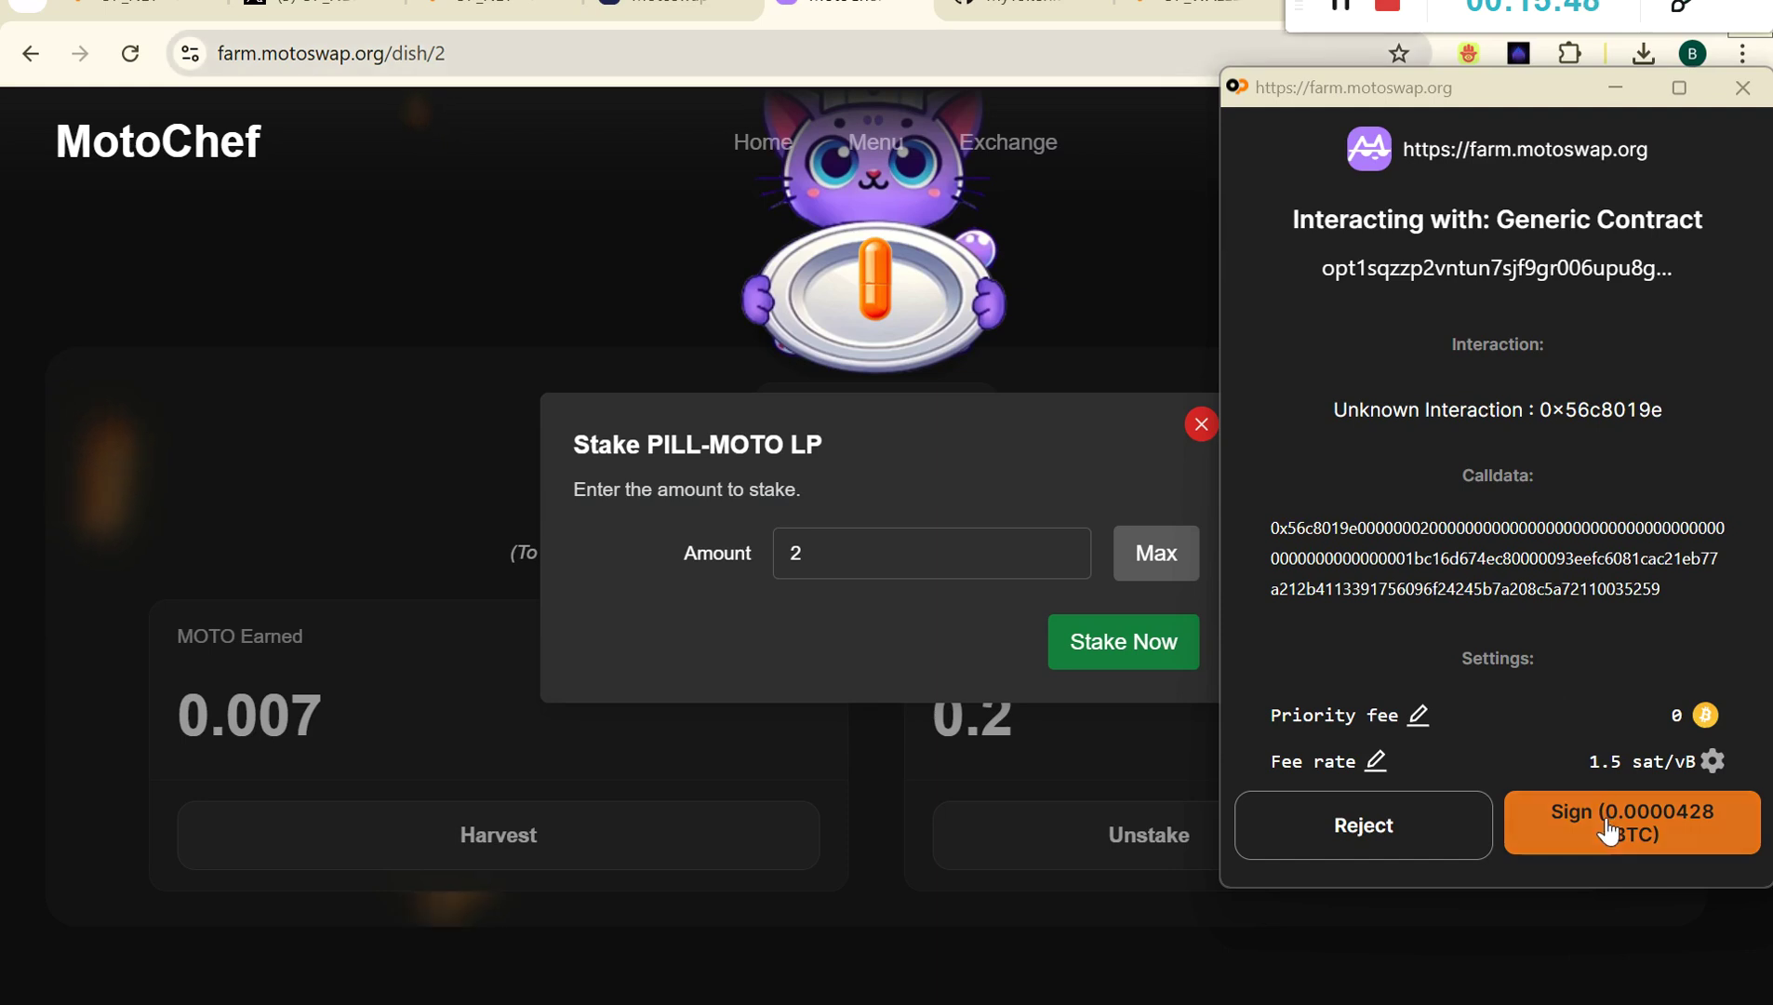
pyautogui.click(1607, 828)
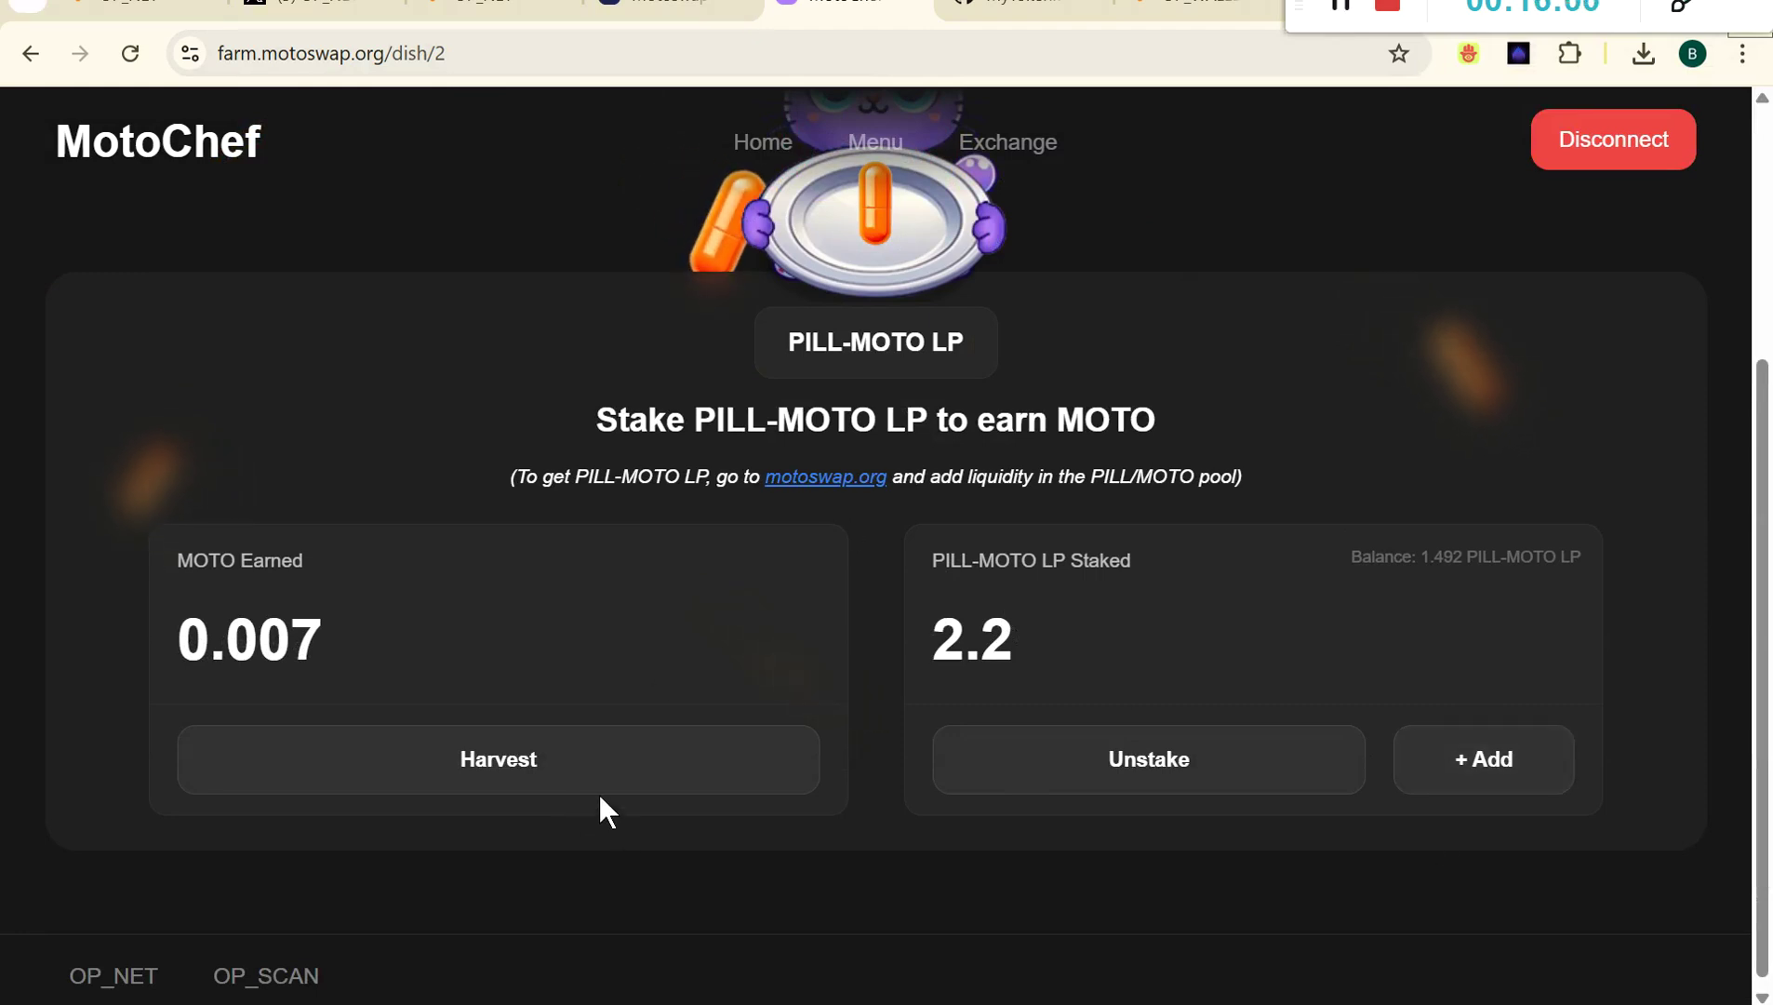
# Return to the MotoChef menu, select the MOTO dish and stake 100 MOTO.
pyautogui.click(27, 58)
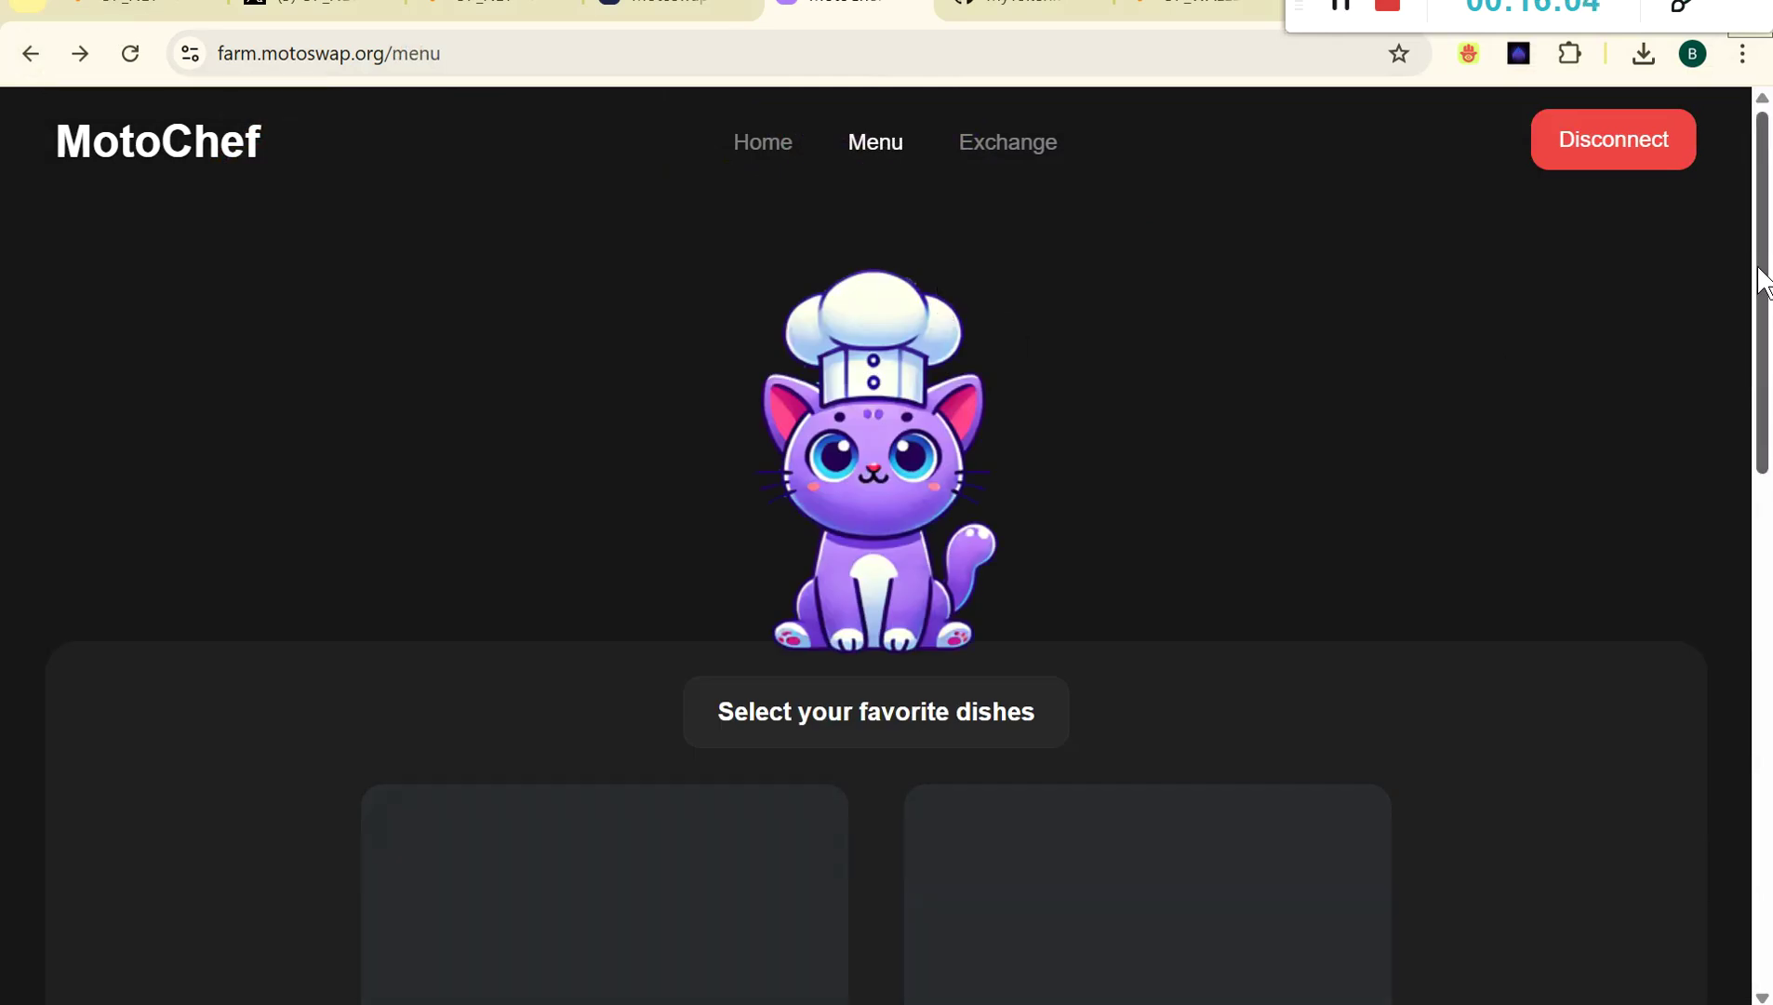
pyautogui.scroll(-5, 1770, 499)
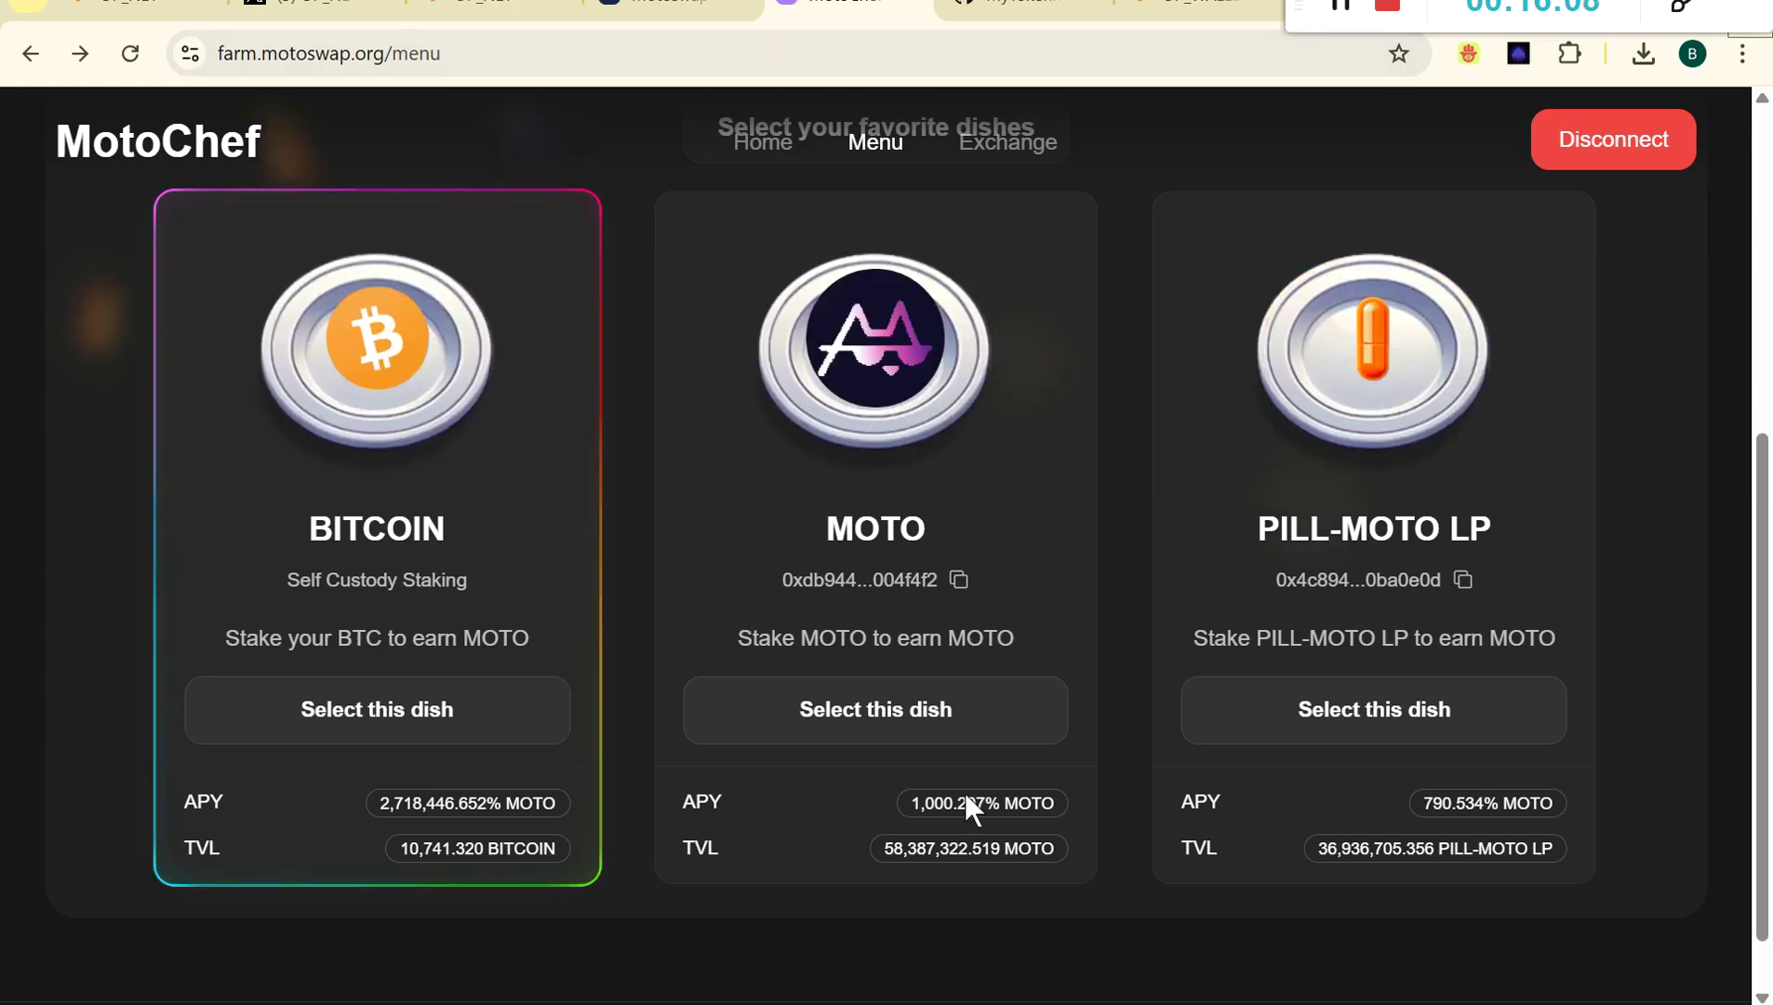
pyautogui.click(913, 735)
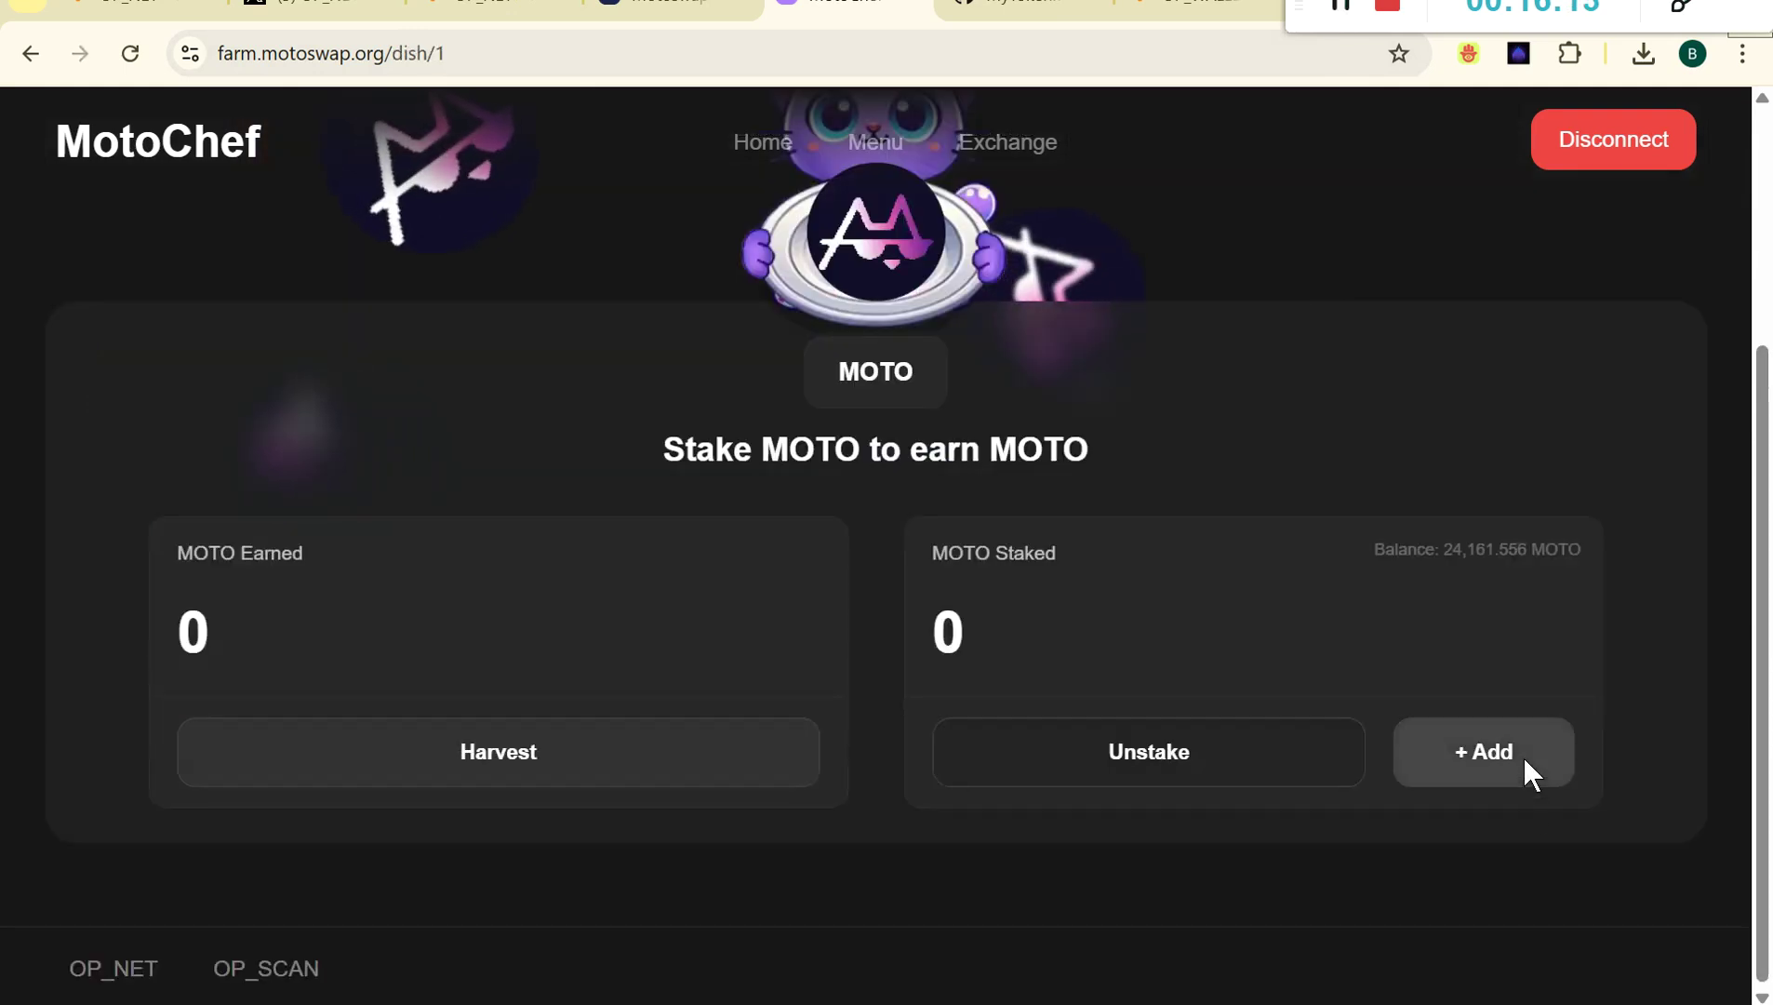
pyautogui.click(1522, 757)
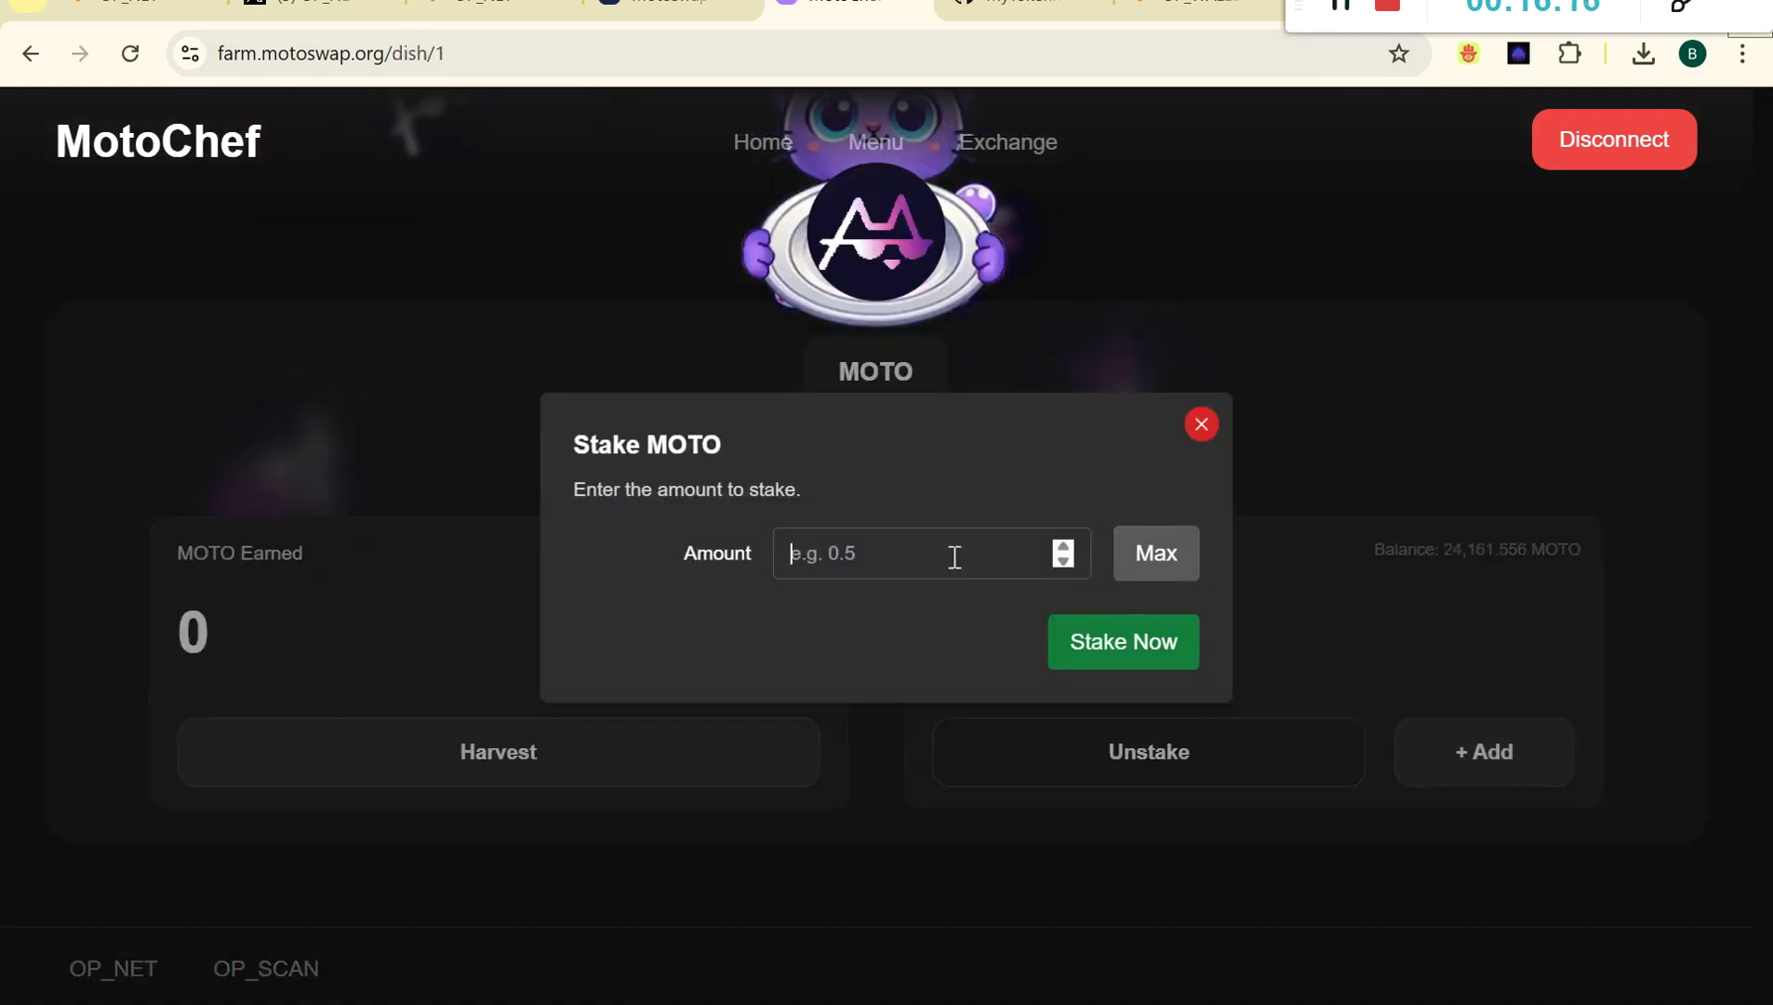
pyautogui.write('100')
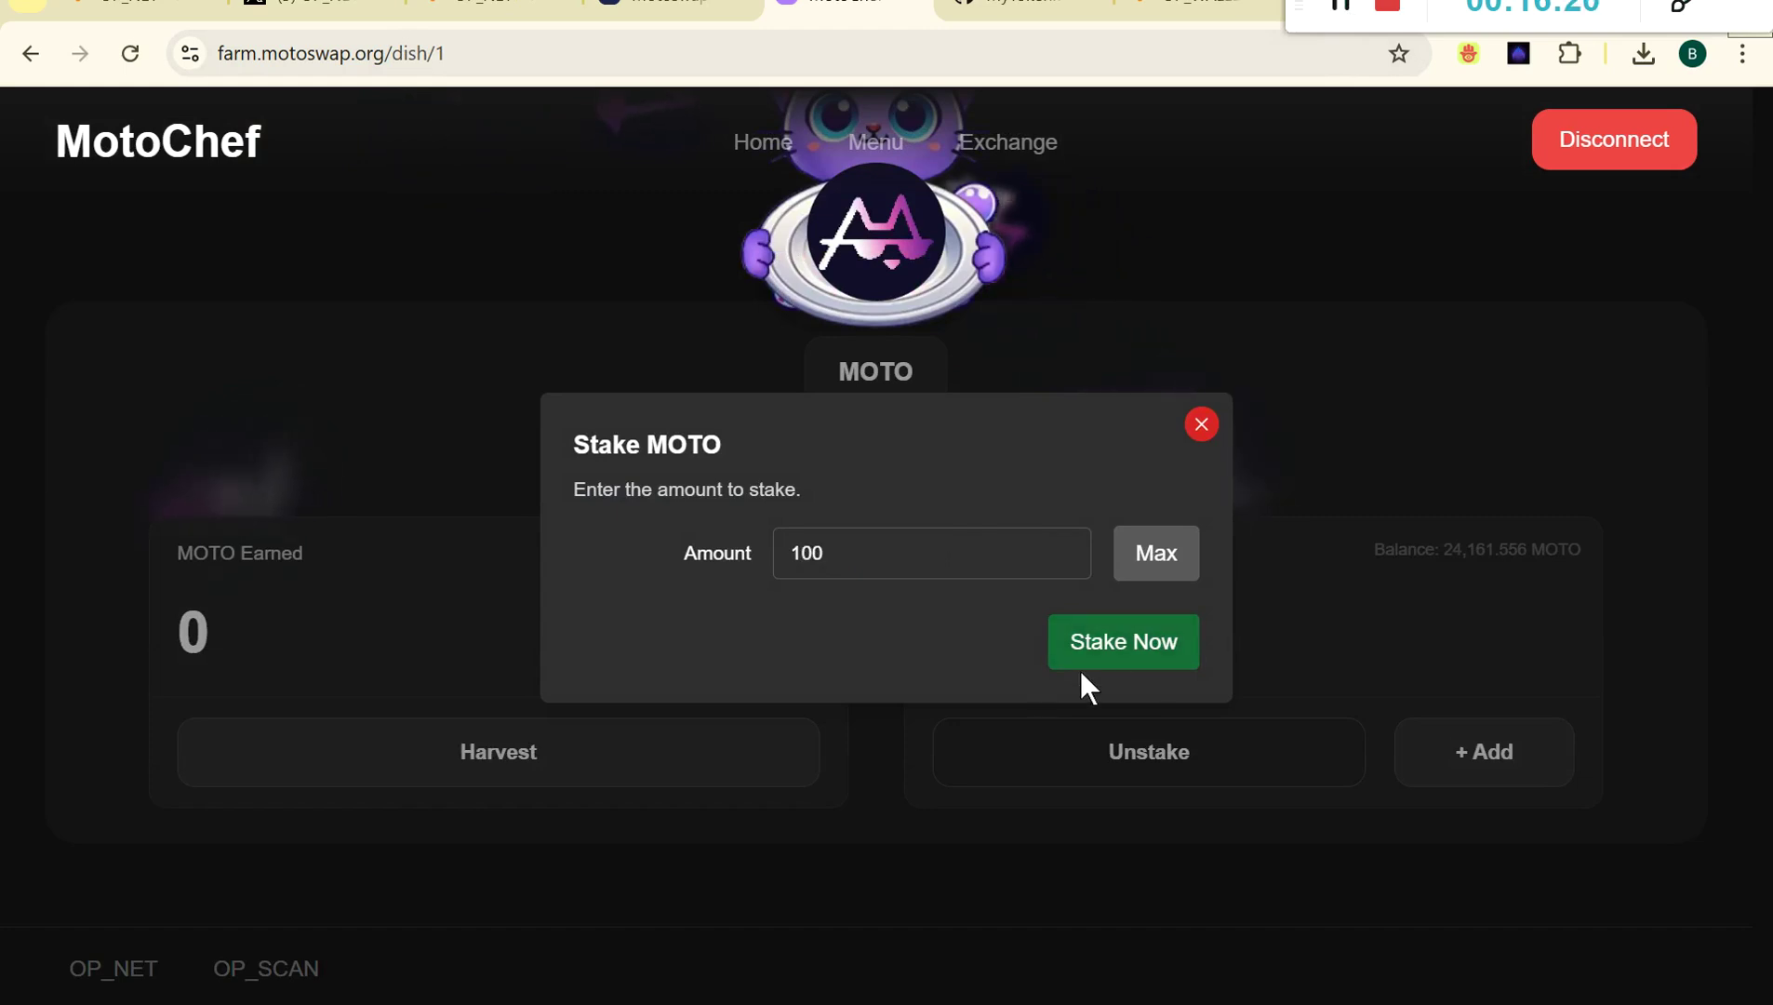
pyautogui.click(1152, 641)
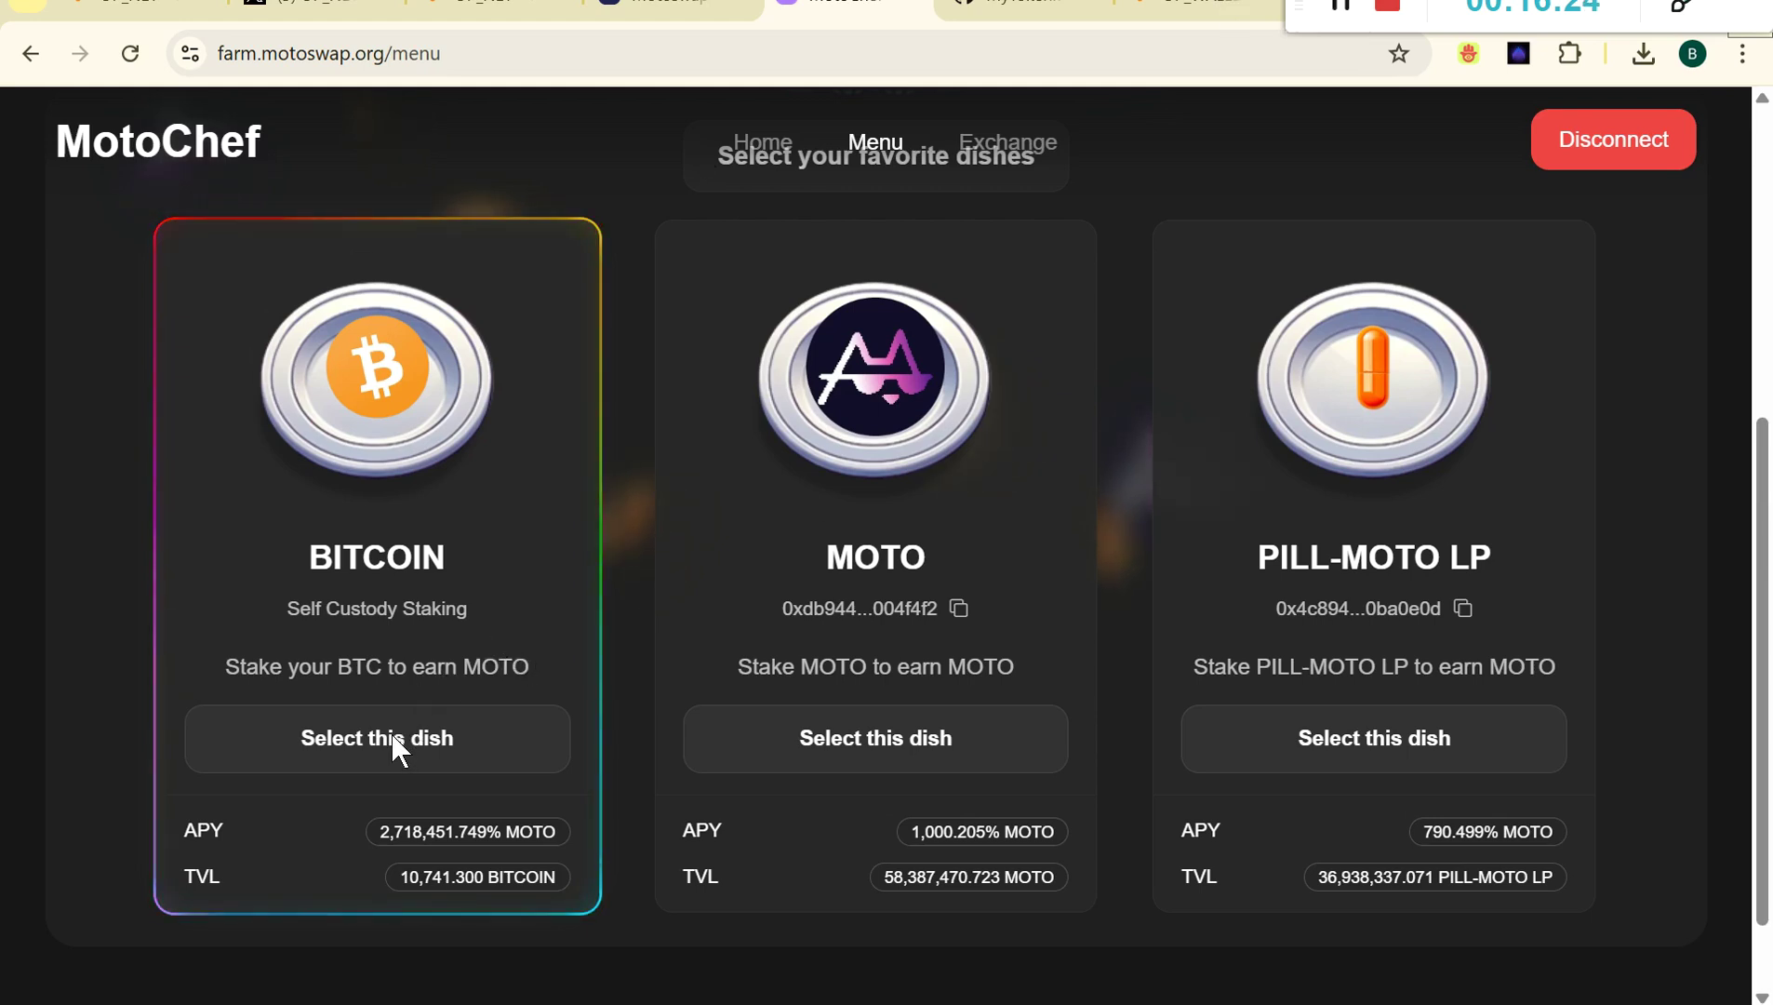
# Select the BITCOIN dish, submit 0.1 BTC for staking and accept the fresh wallet address warning with "confirm".
pyautogui.click(441, 736)
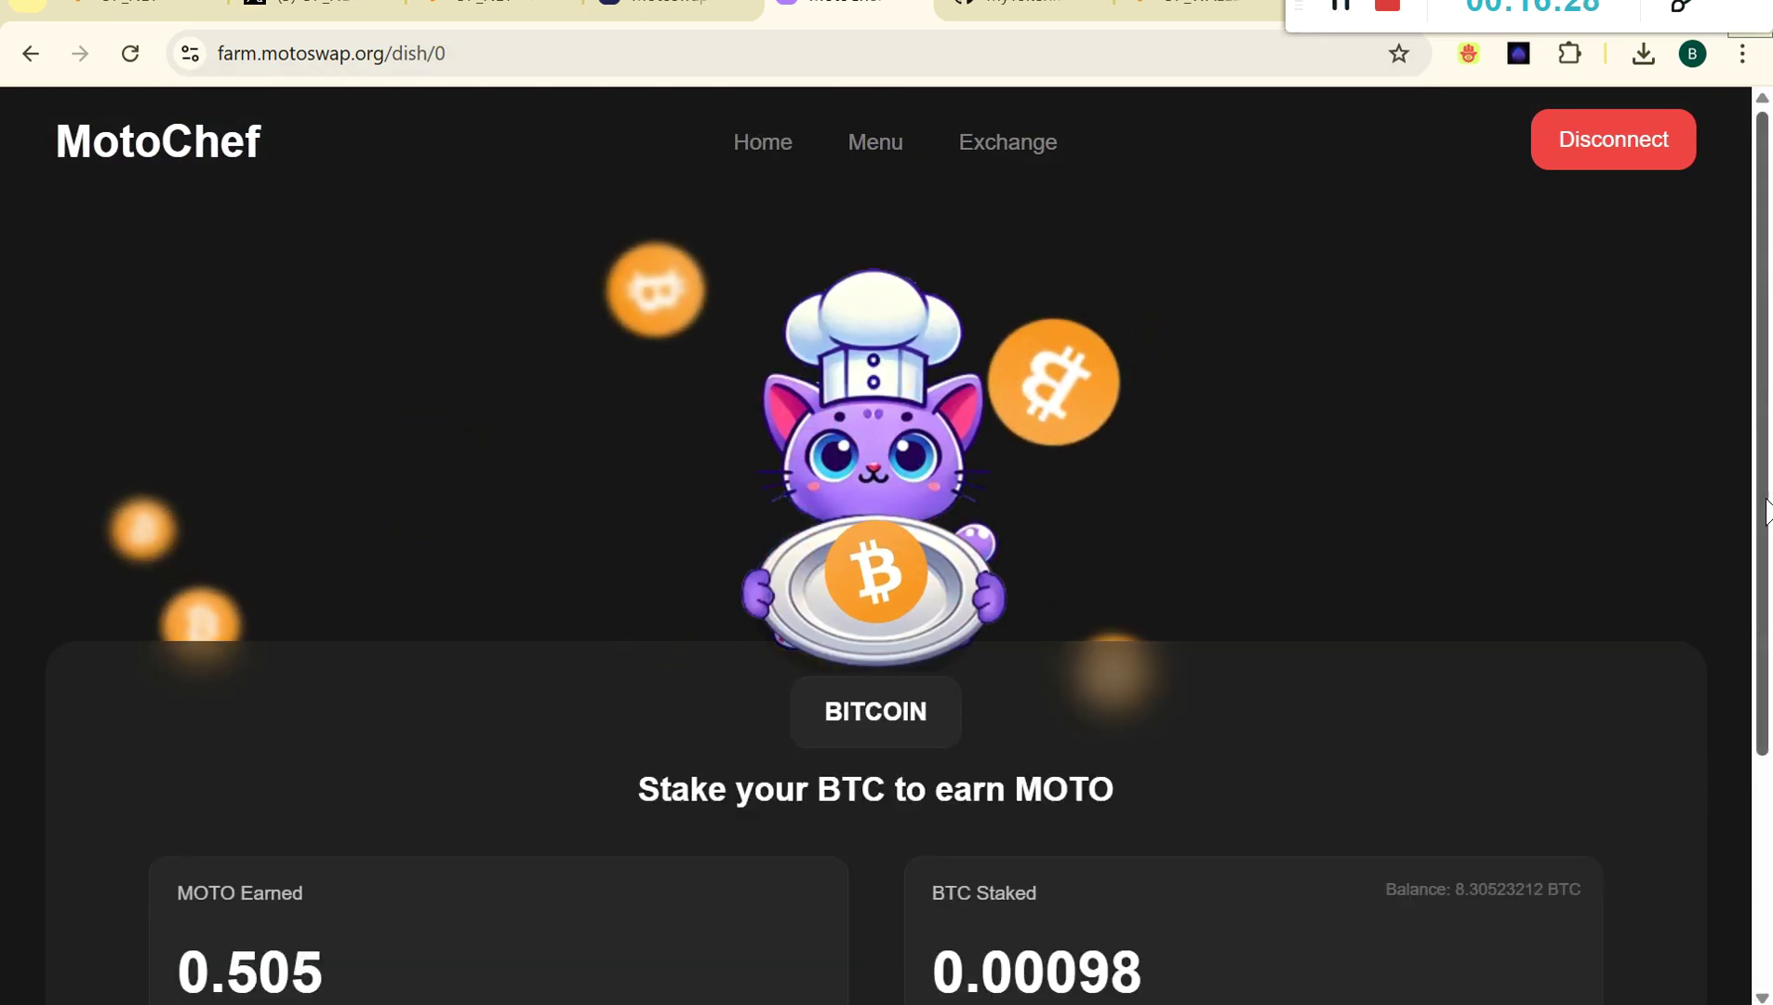
pyautogui.scroll(-4, 1771, 275)
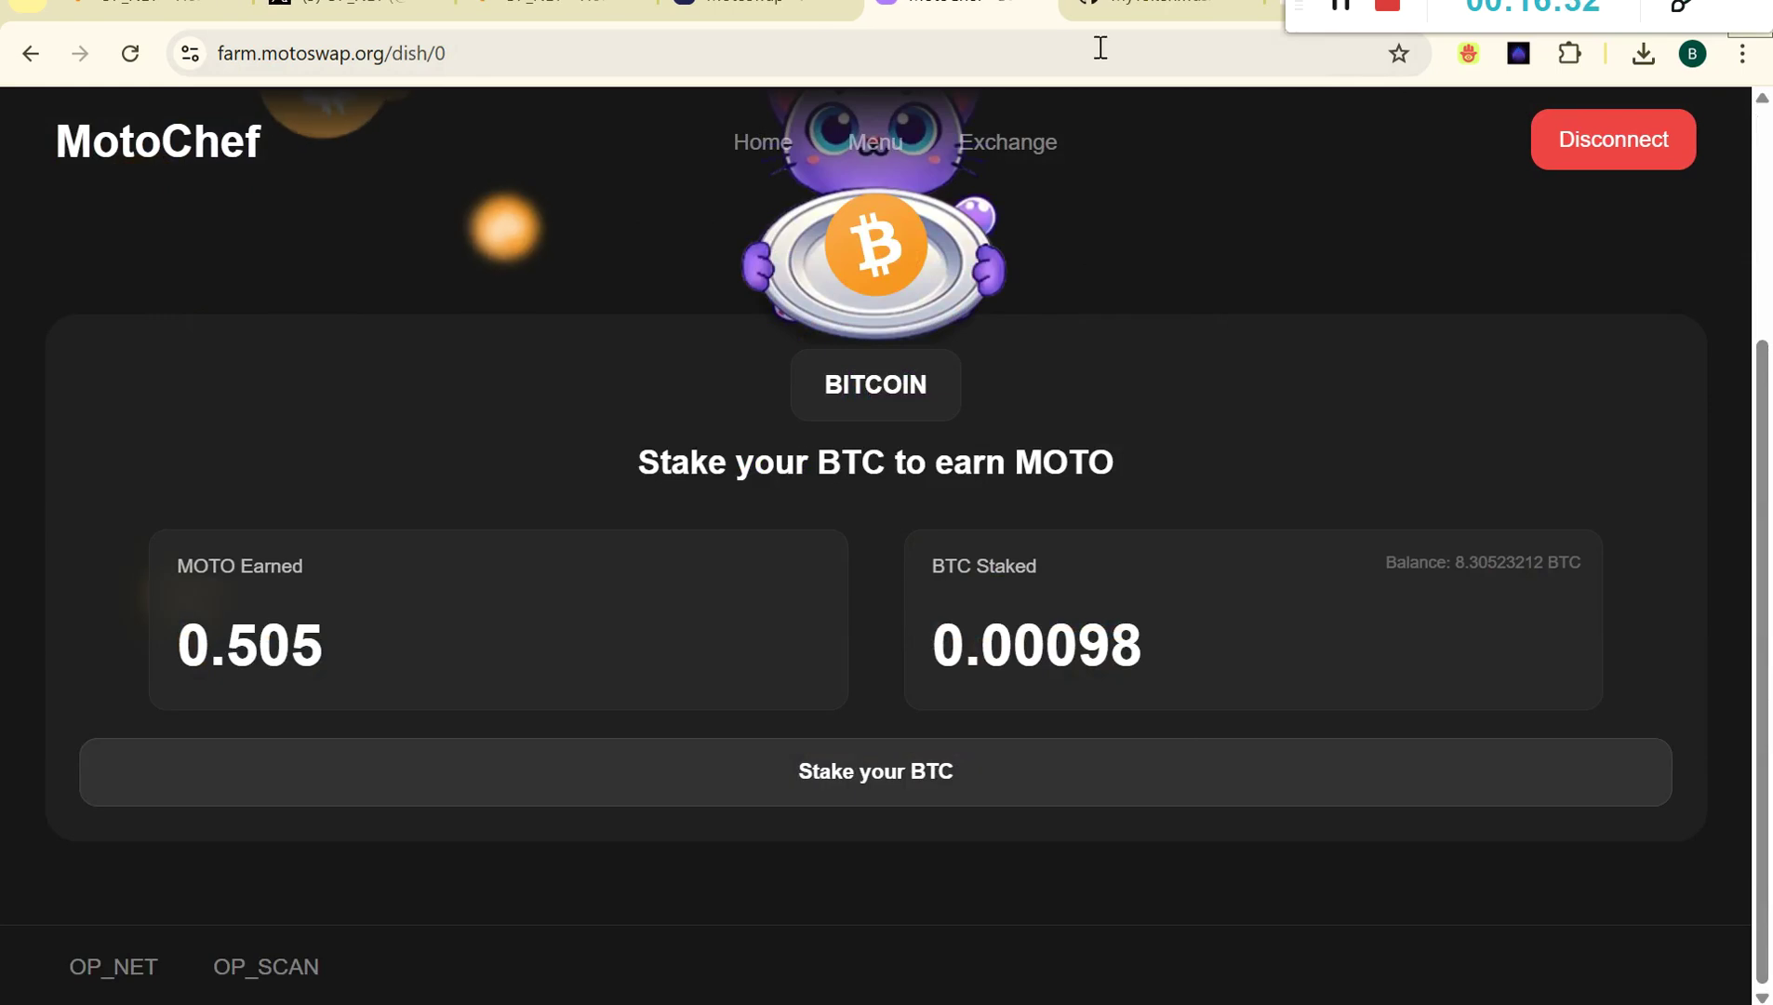
pyautogui.click(947, 772)
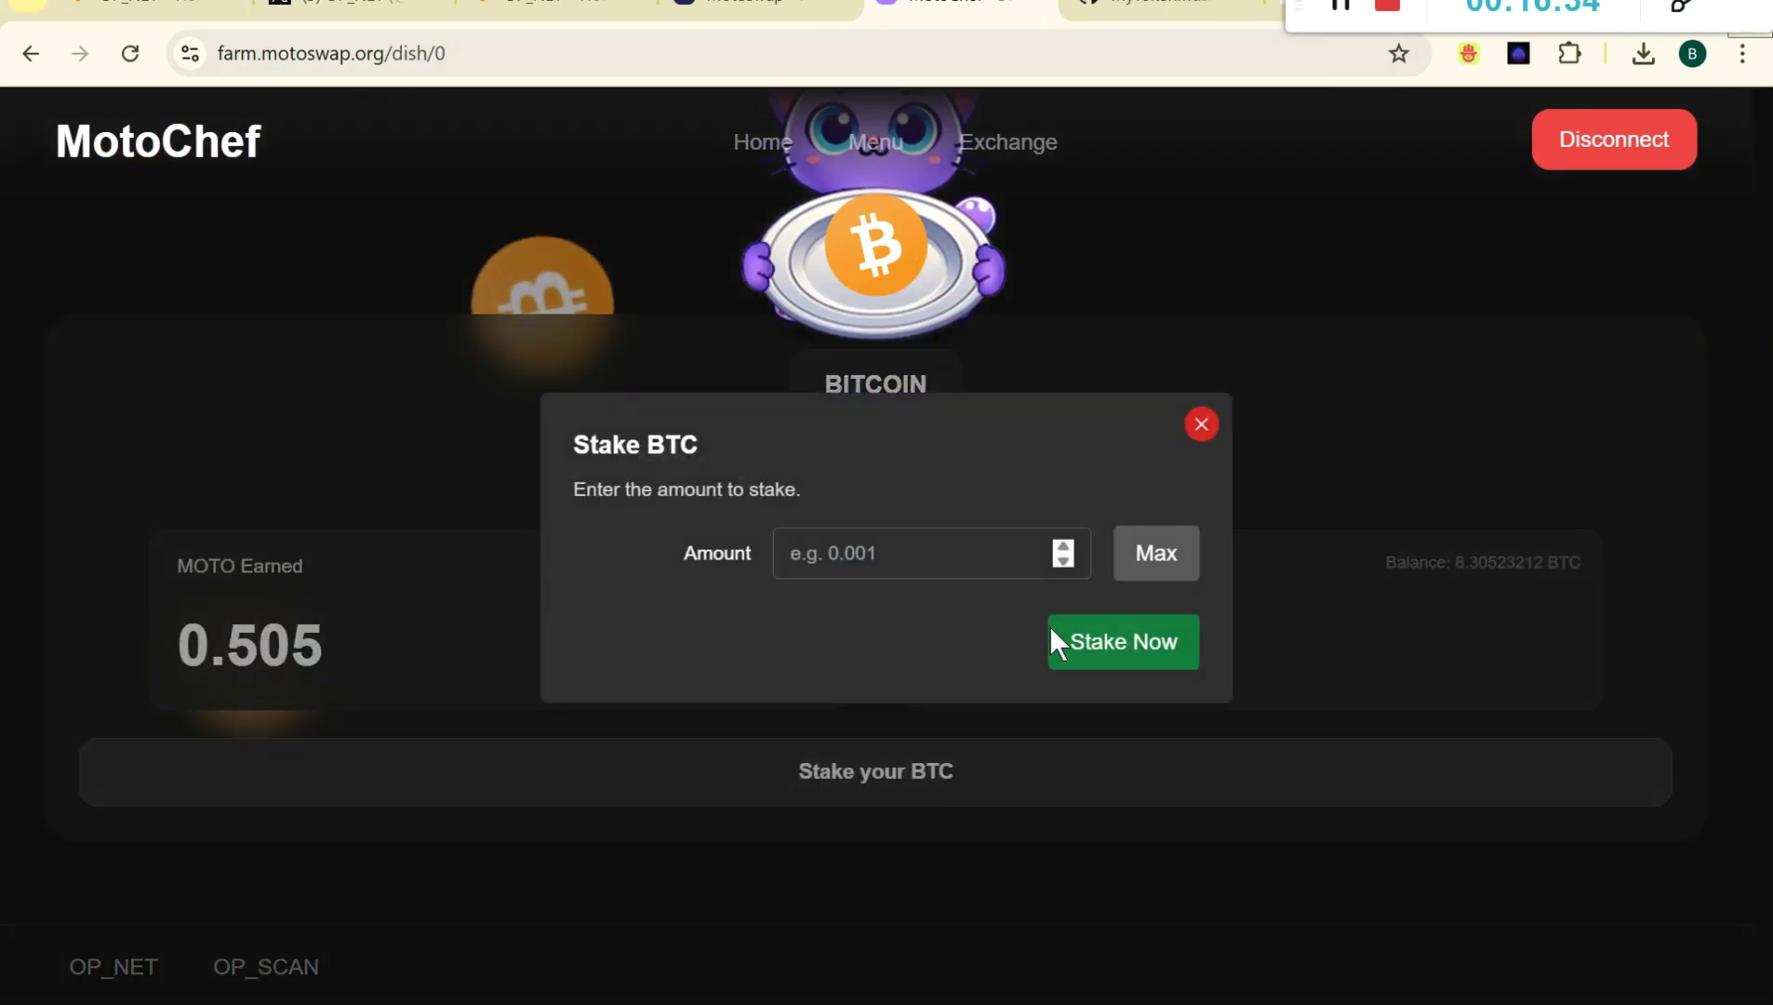
pyautogui.click(945, 553)
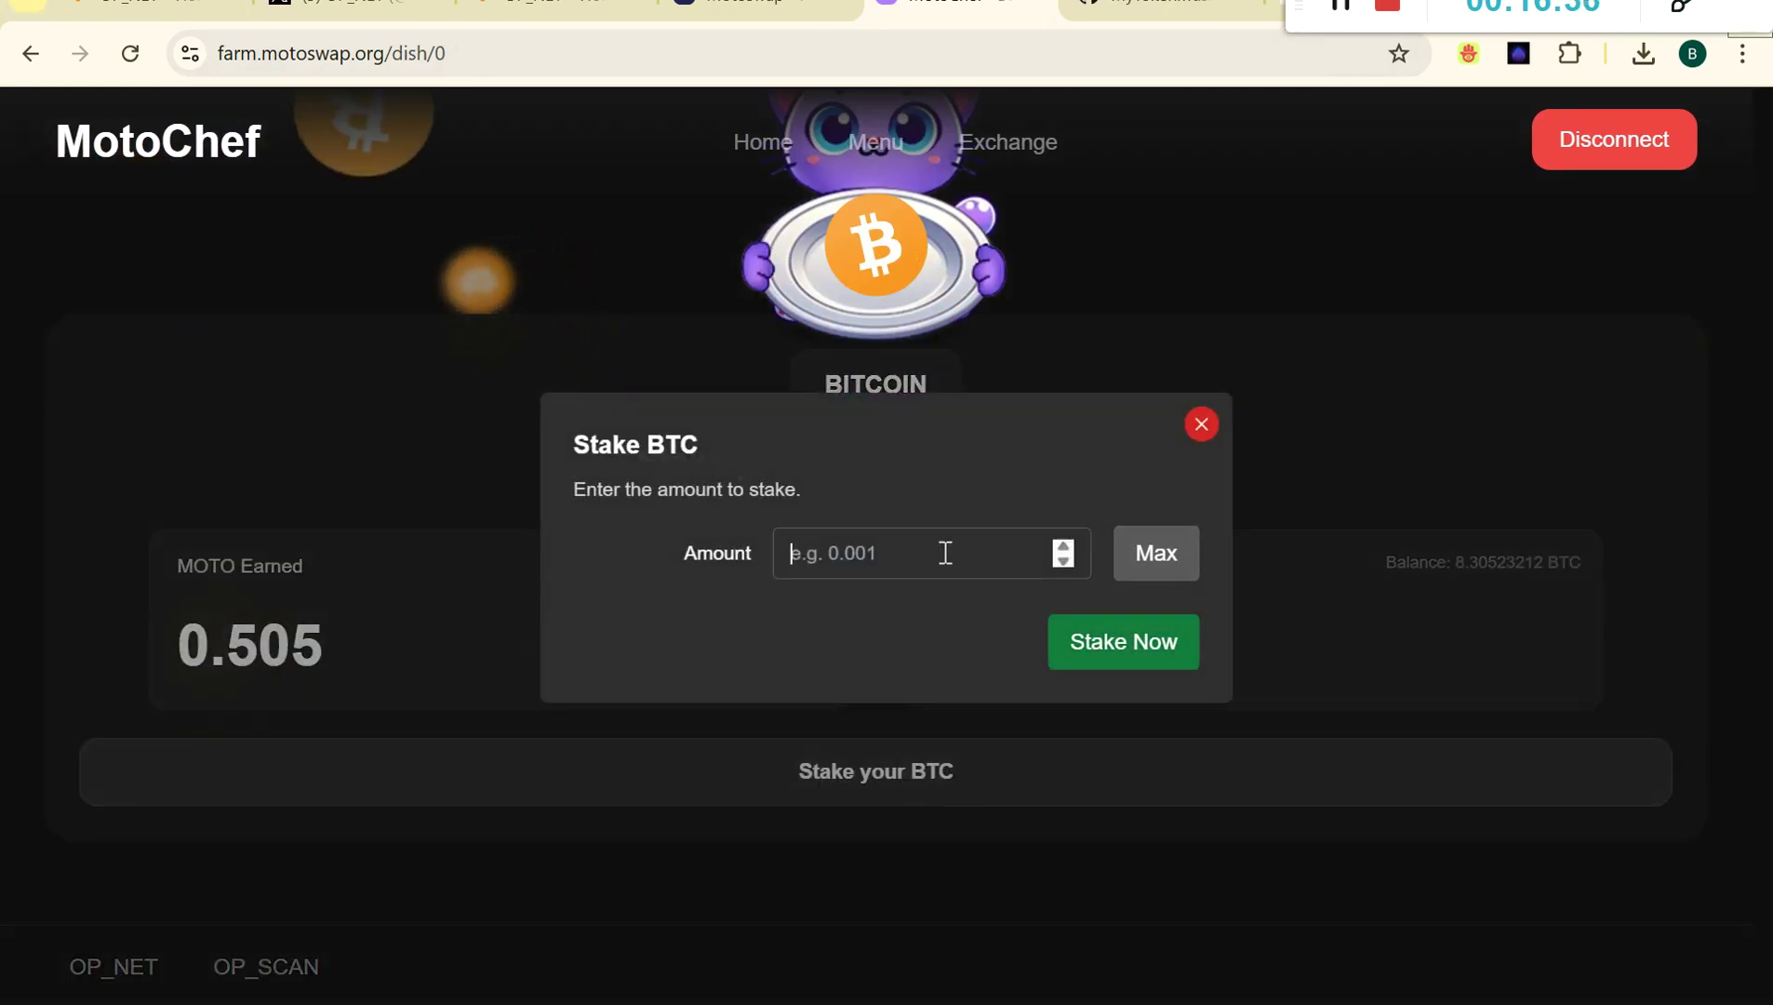
pyautogui.write('0.1')
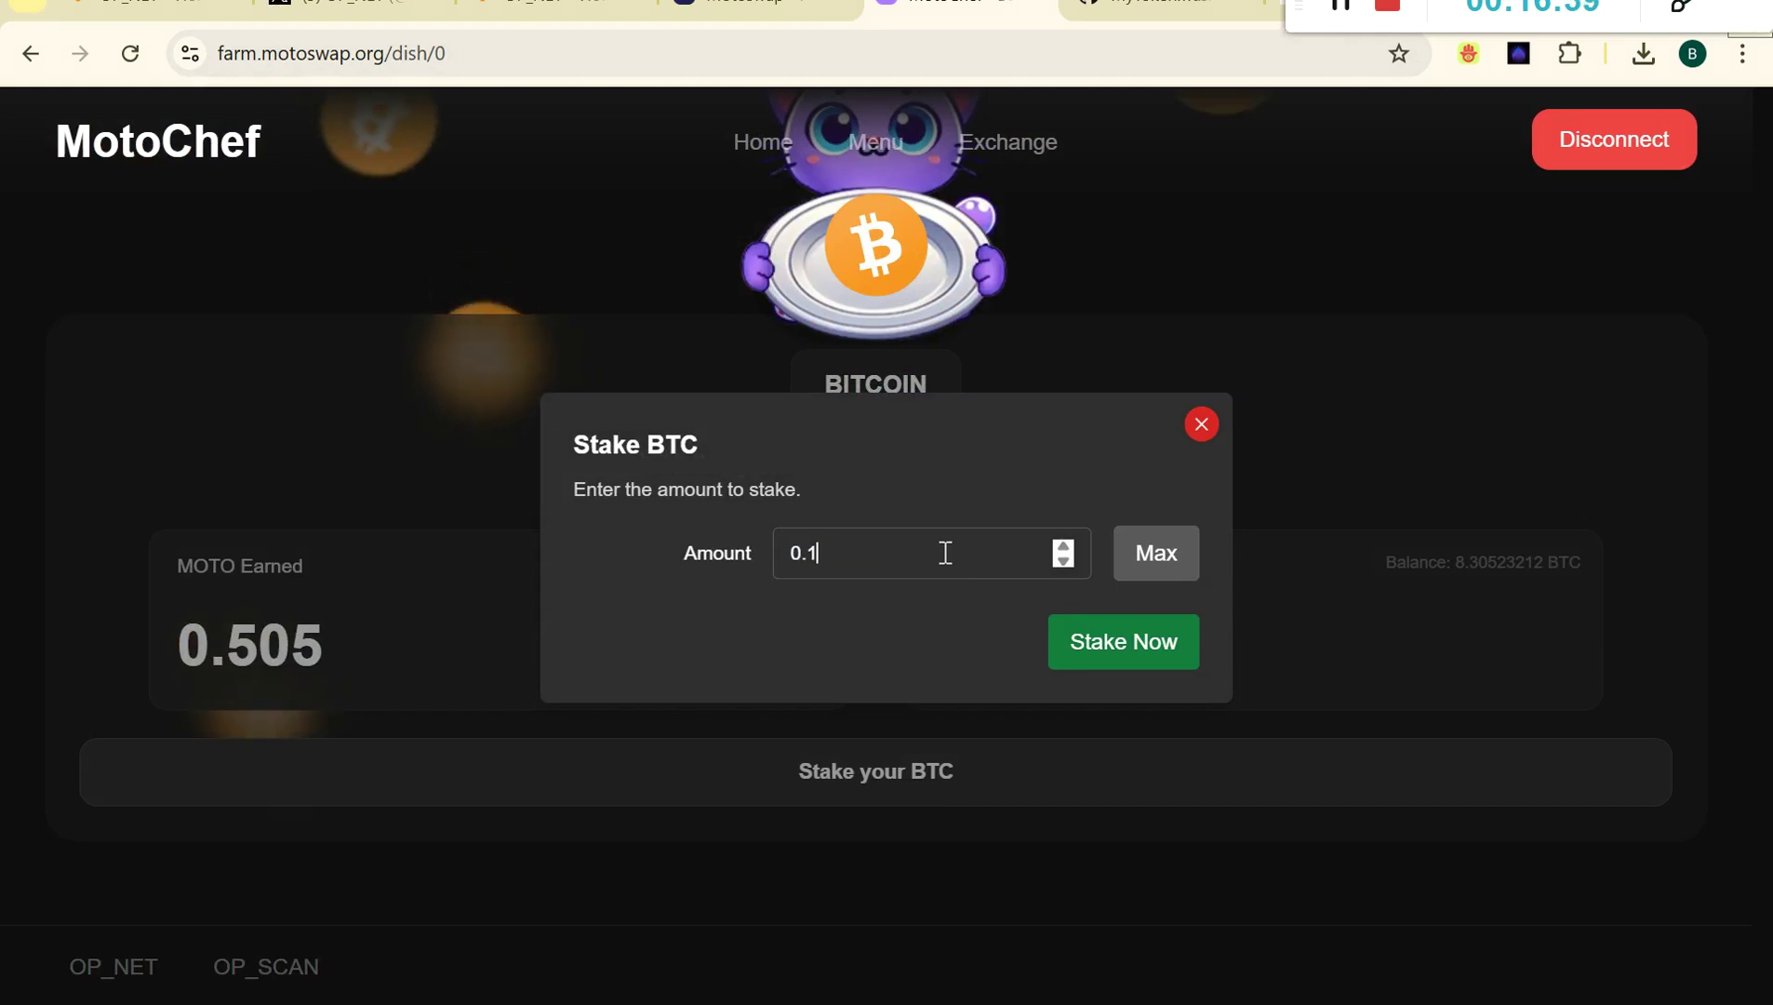
pyautogui.click(1124, 642)
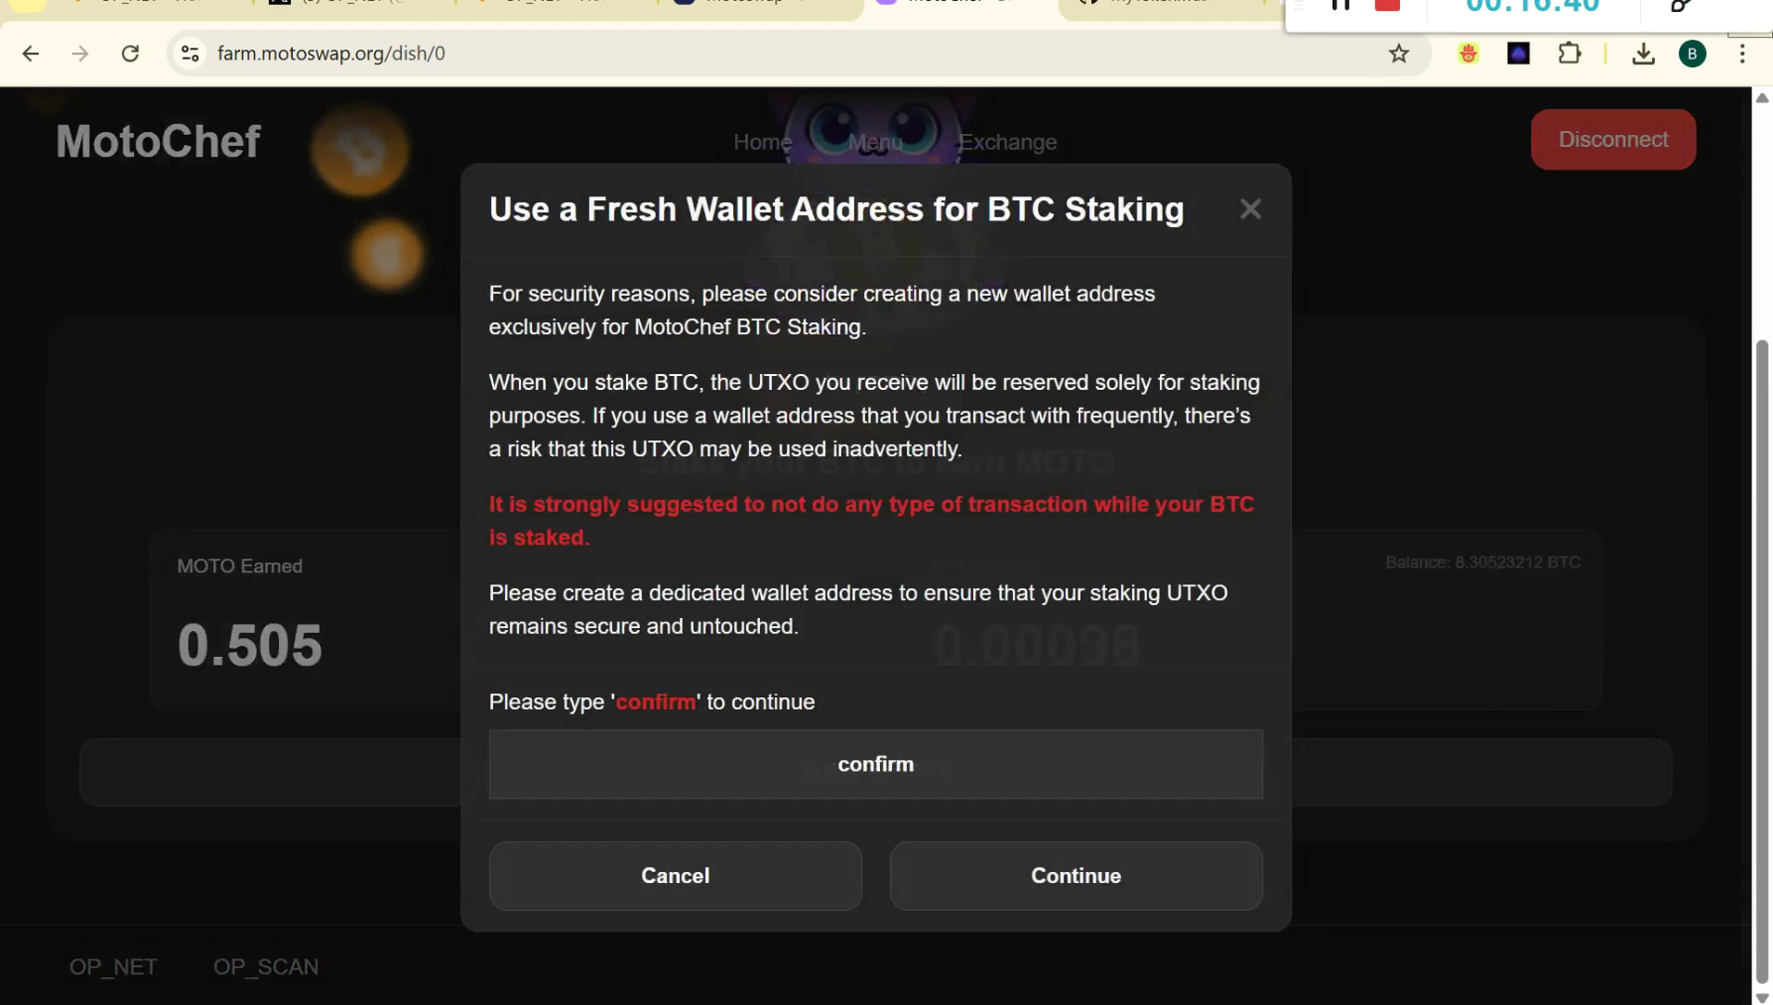
pyautogui.click(909, 763)
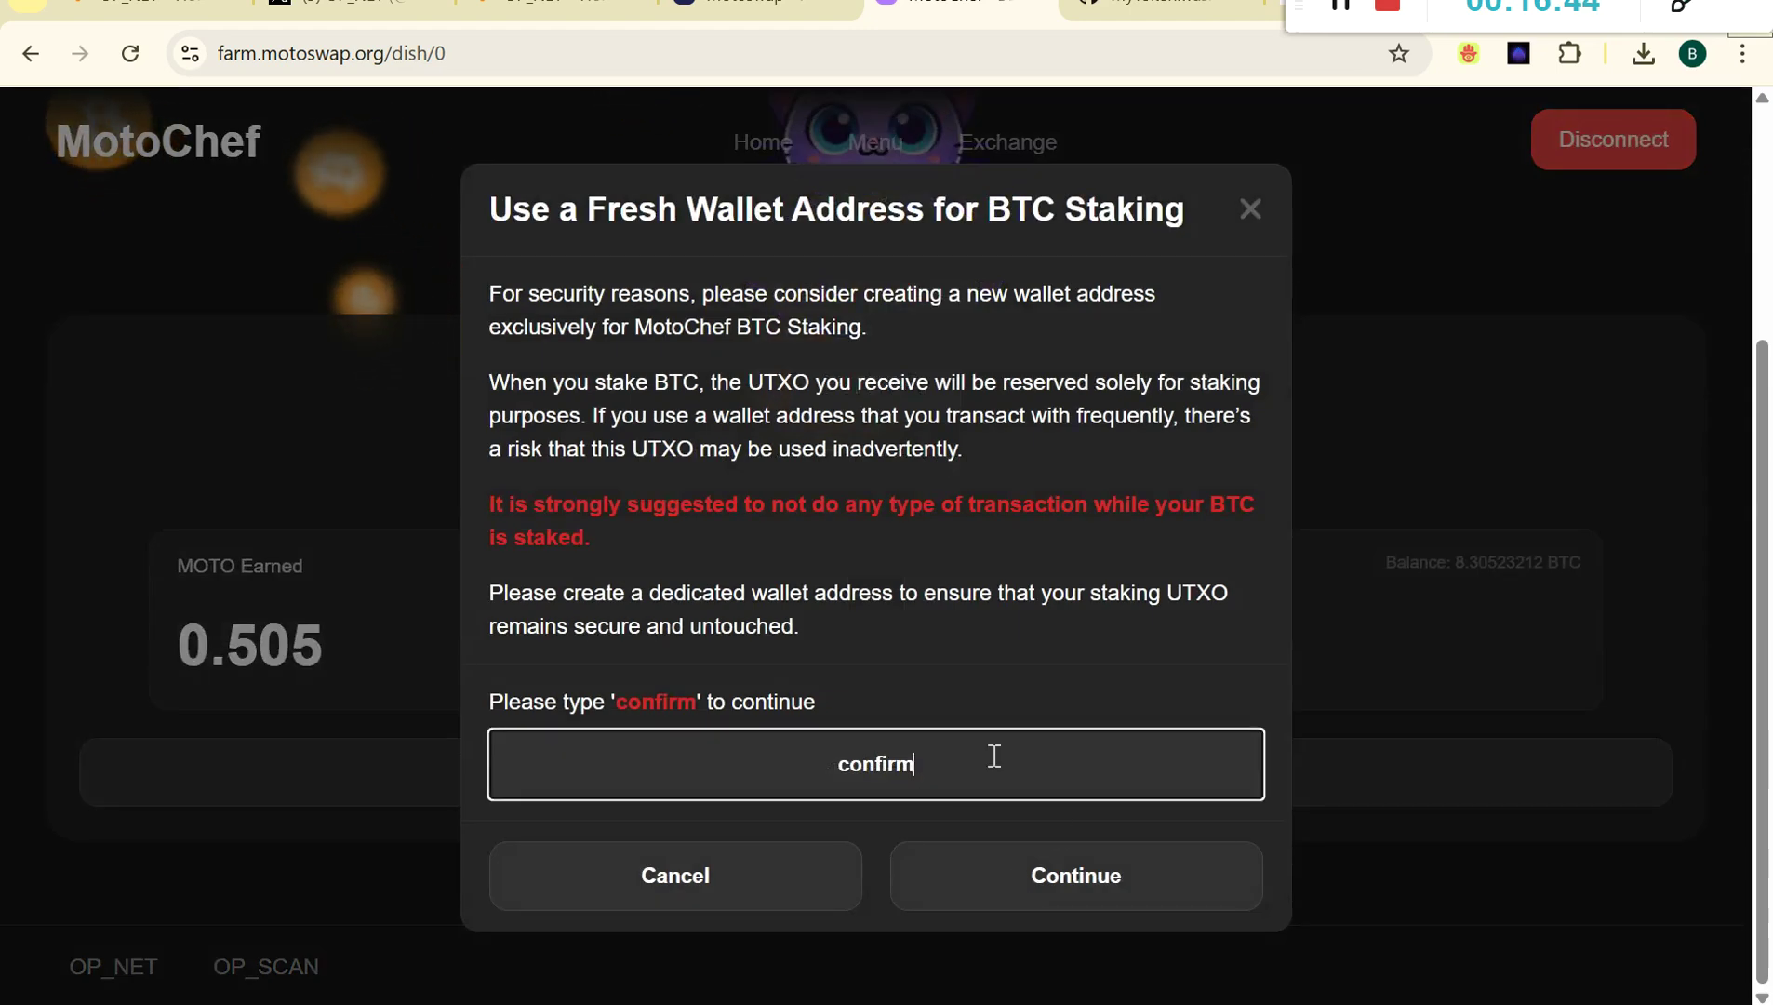
pyautogui.click(1111, 894)
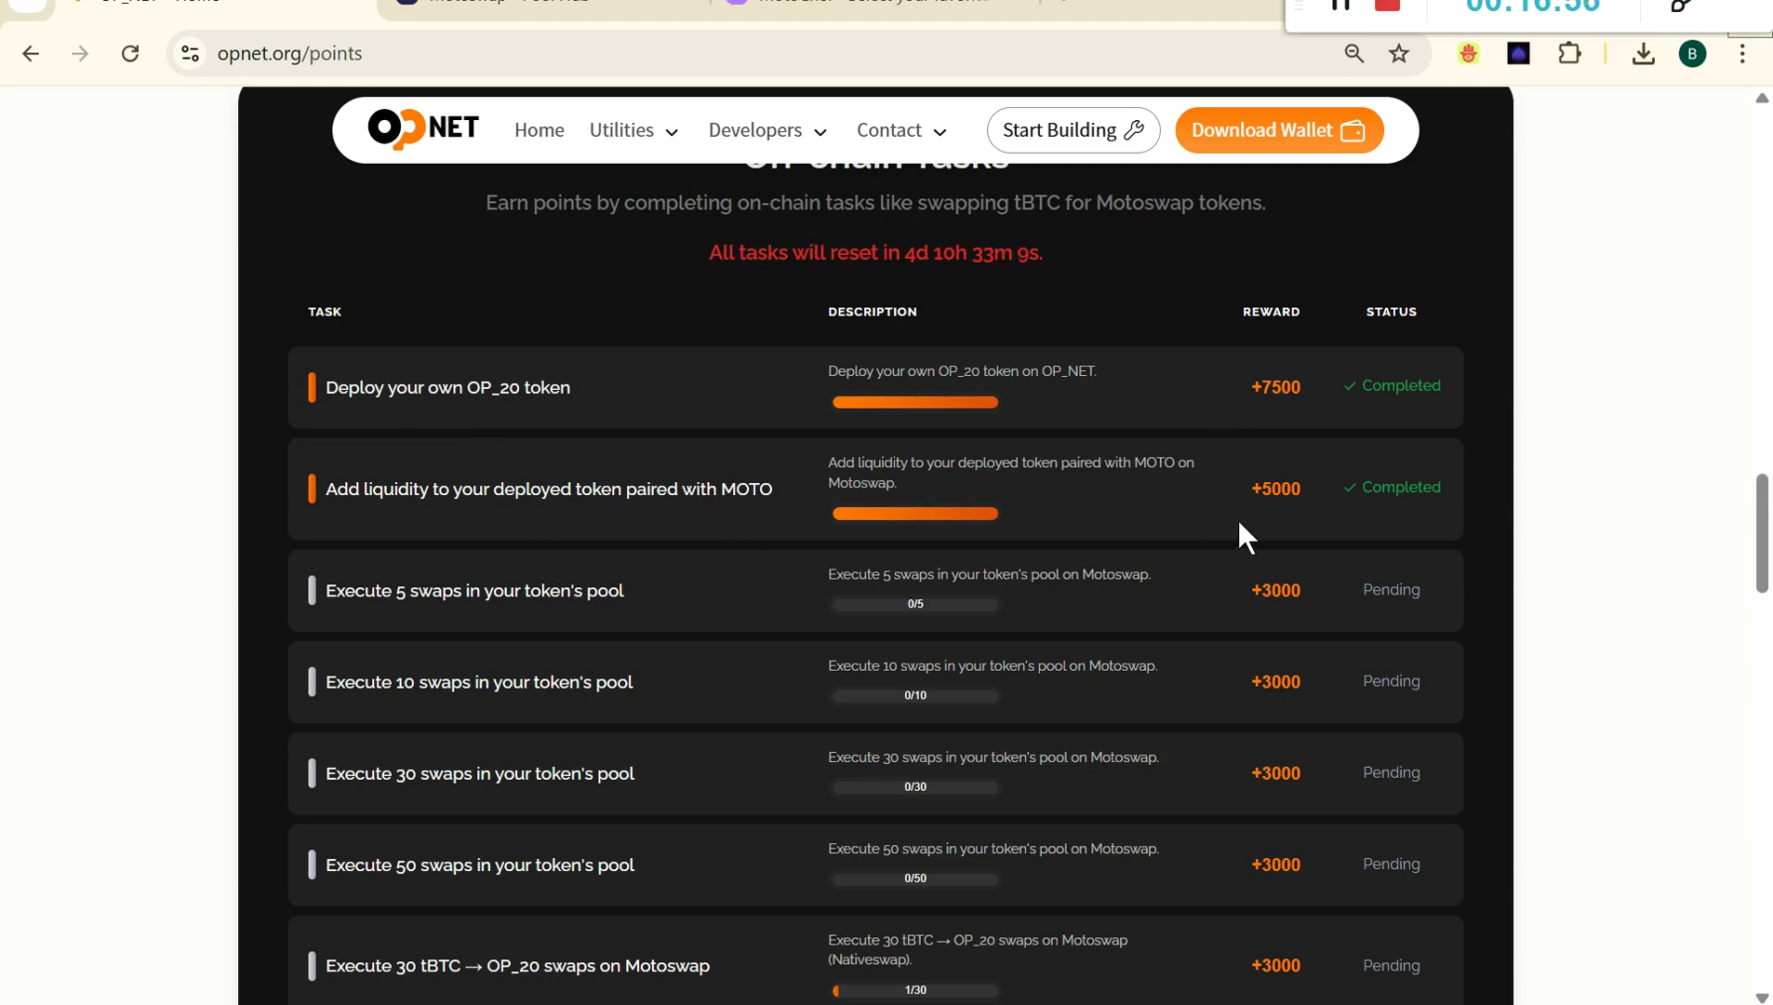
# Review the swap, staking and liquidity task statuses in the On-Chain Tasks list on the OP_NET points page.
pyautogui.scroll(-4, 1231, 529)
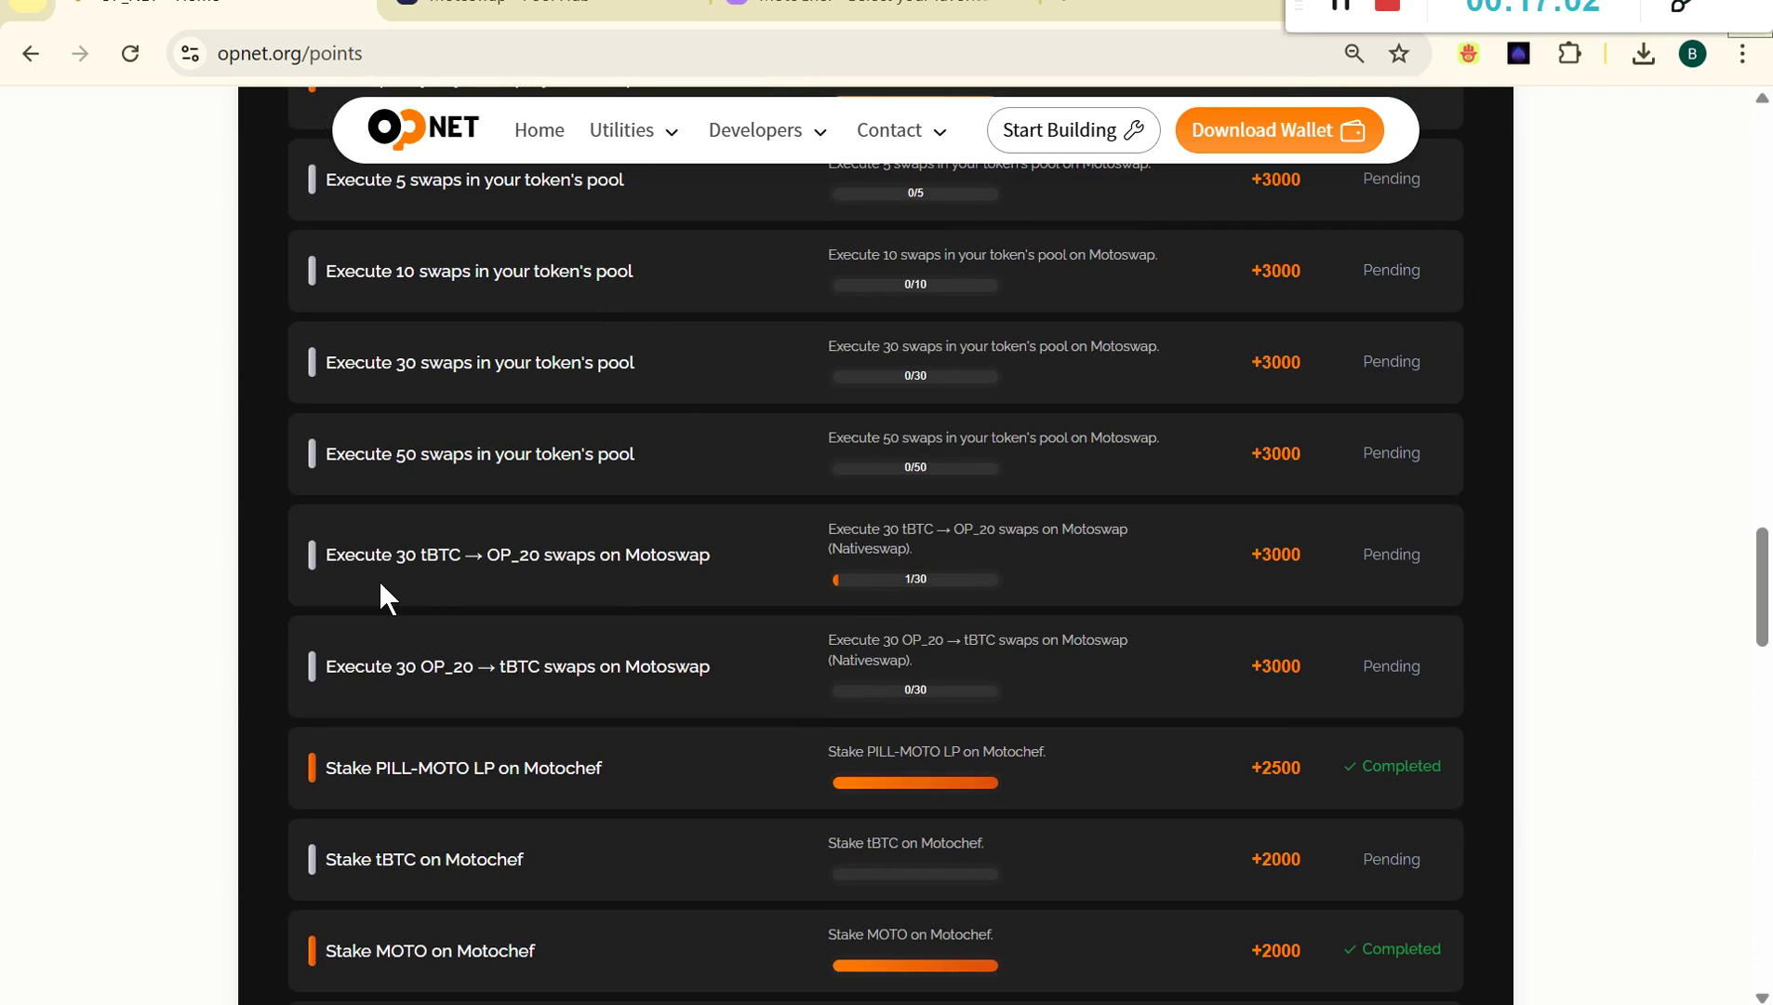
pyautogui.moveTo(382, 555); pyautogui.dragTo(976, 537)
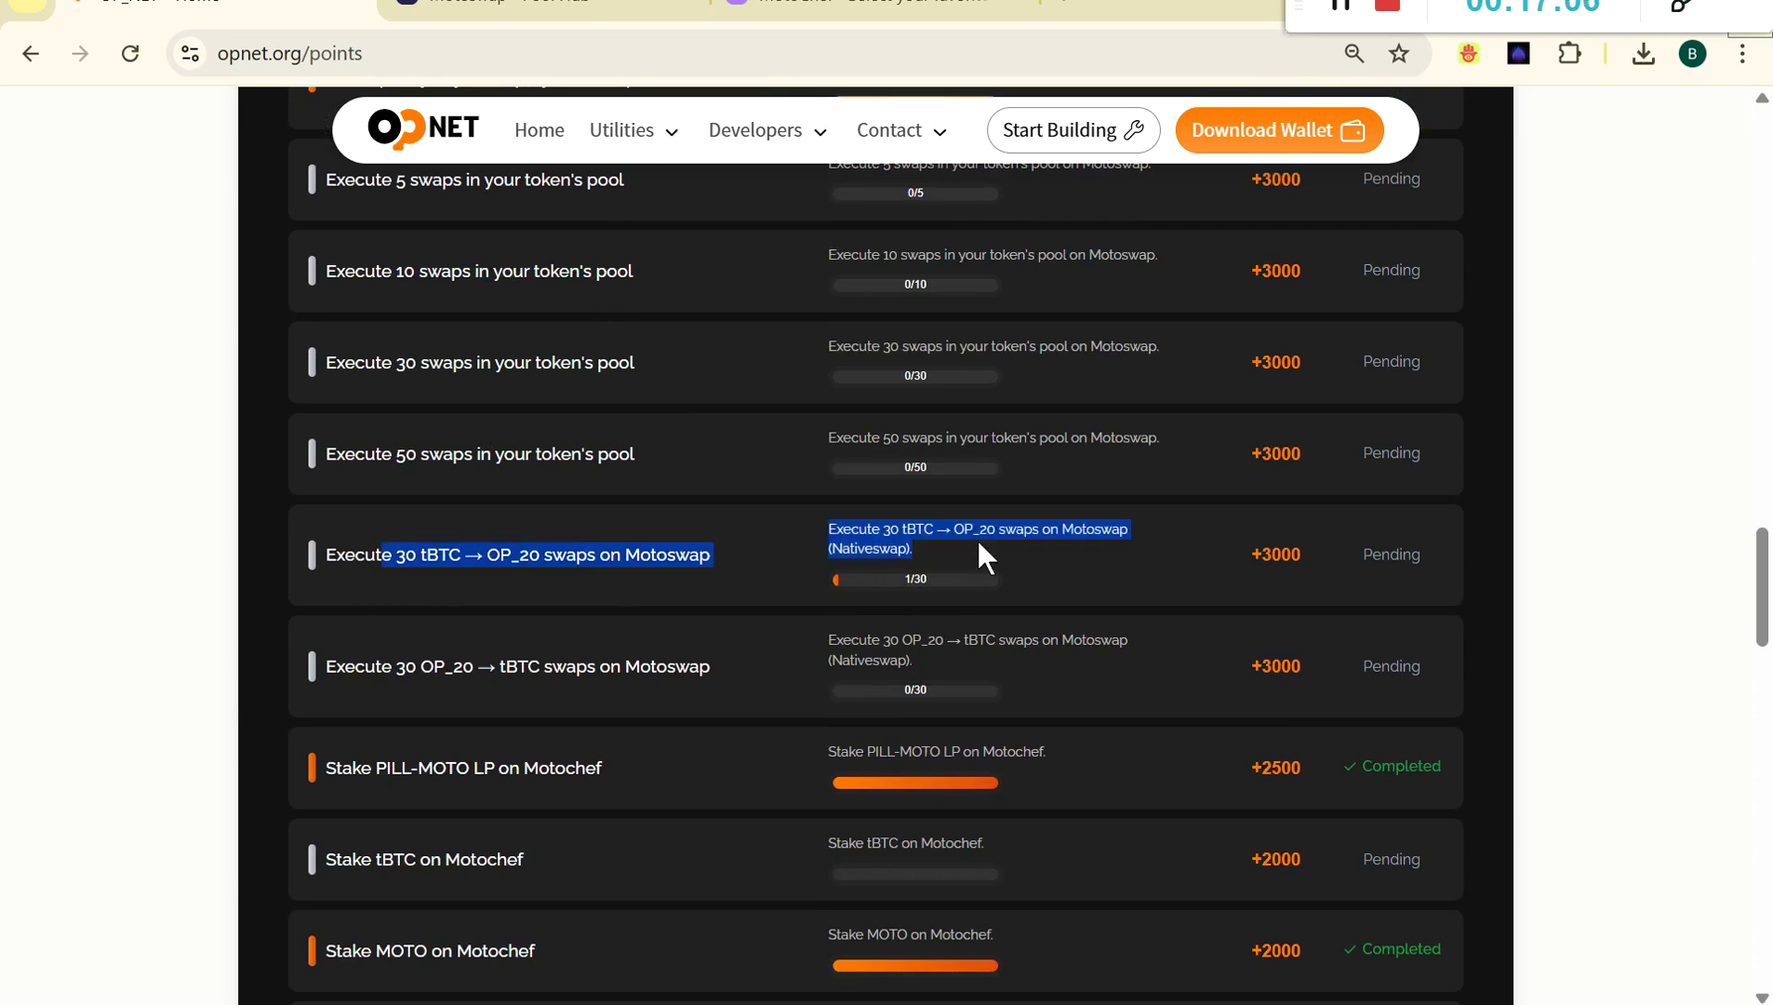
pyautogui.scroll(-3, 1028, 553)
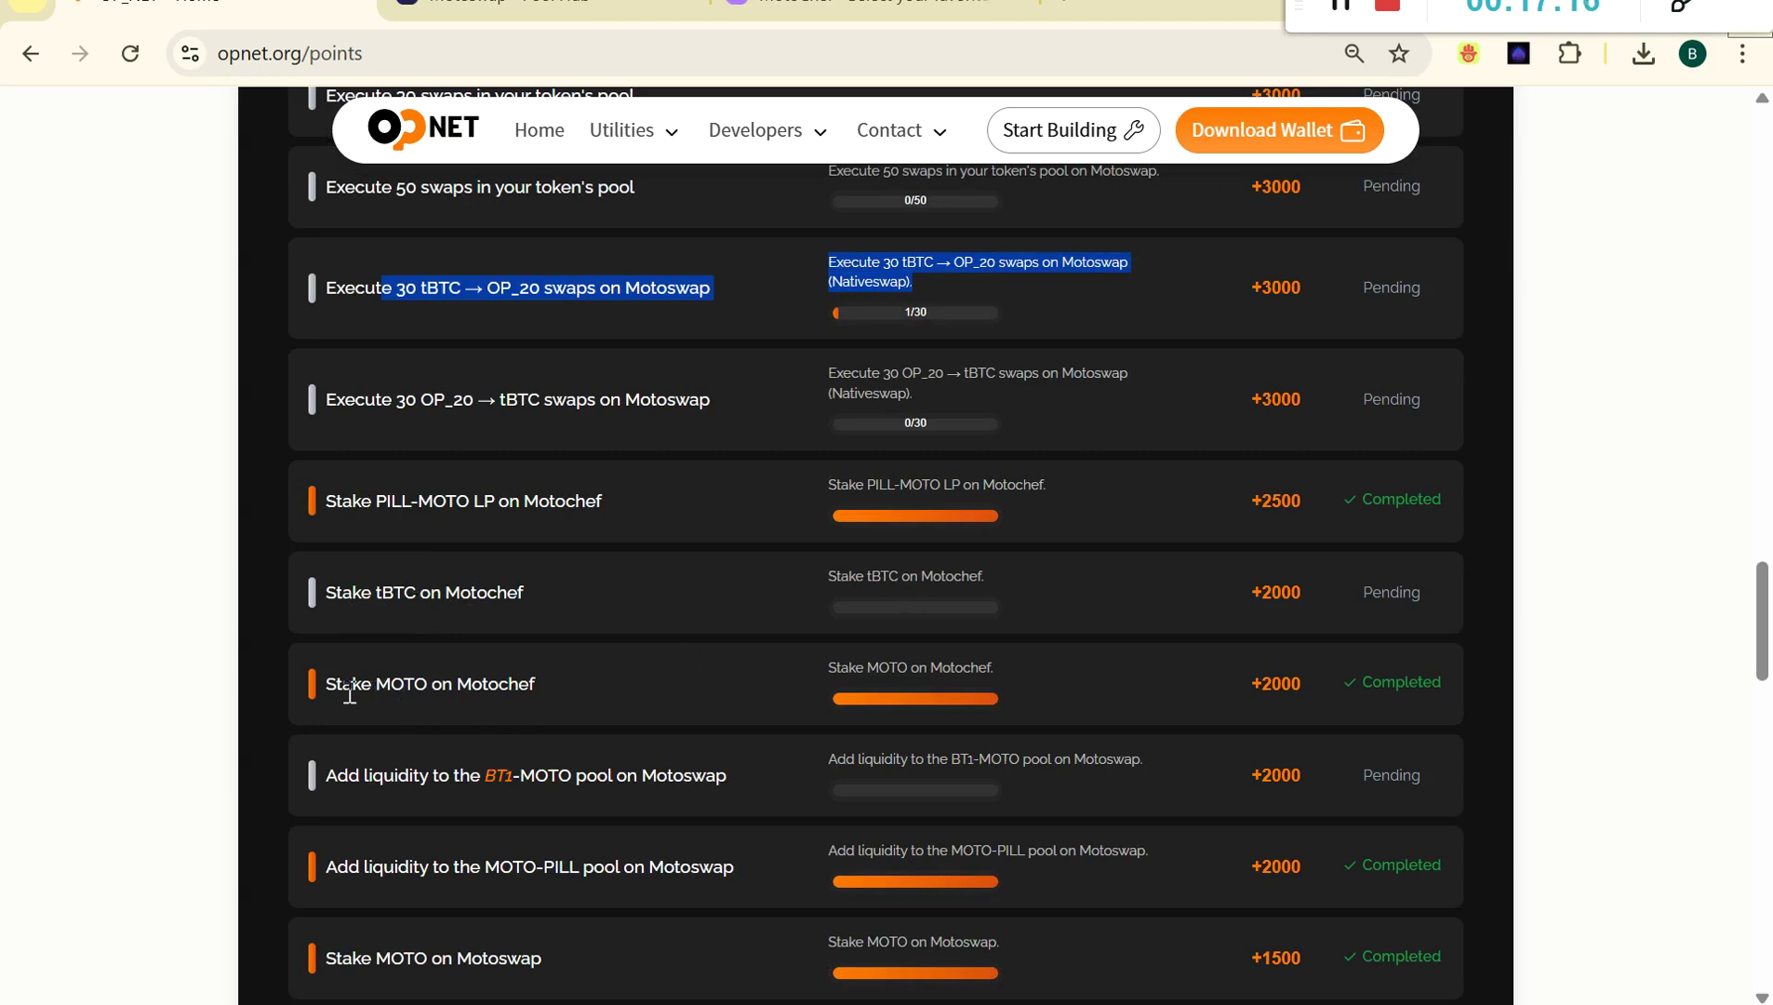
pyautogui.moveTo(352, 689); pyautogui.dragTo(1038, 681)
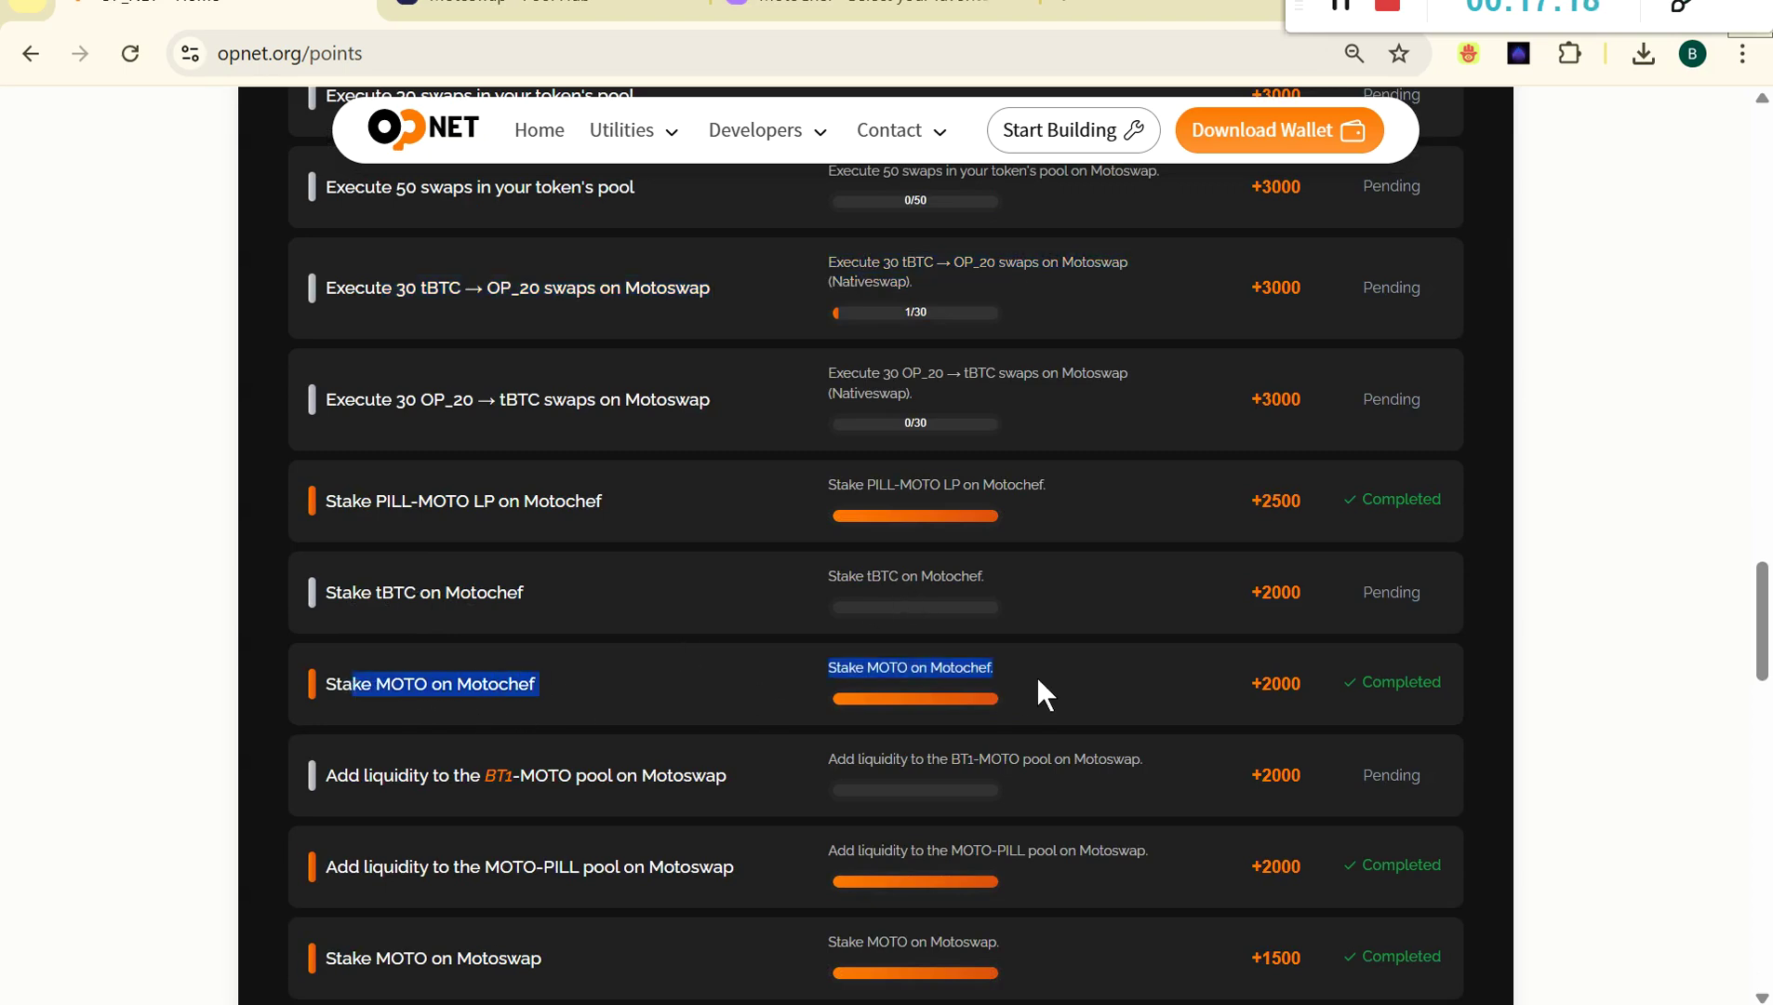
pyautogui.scroll(-2, 1036, 677)
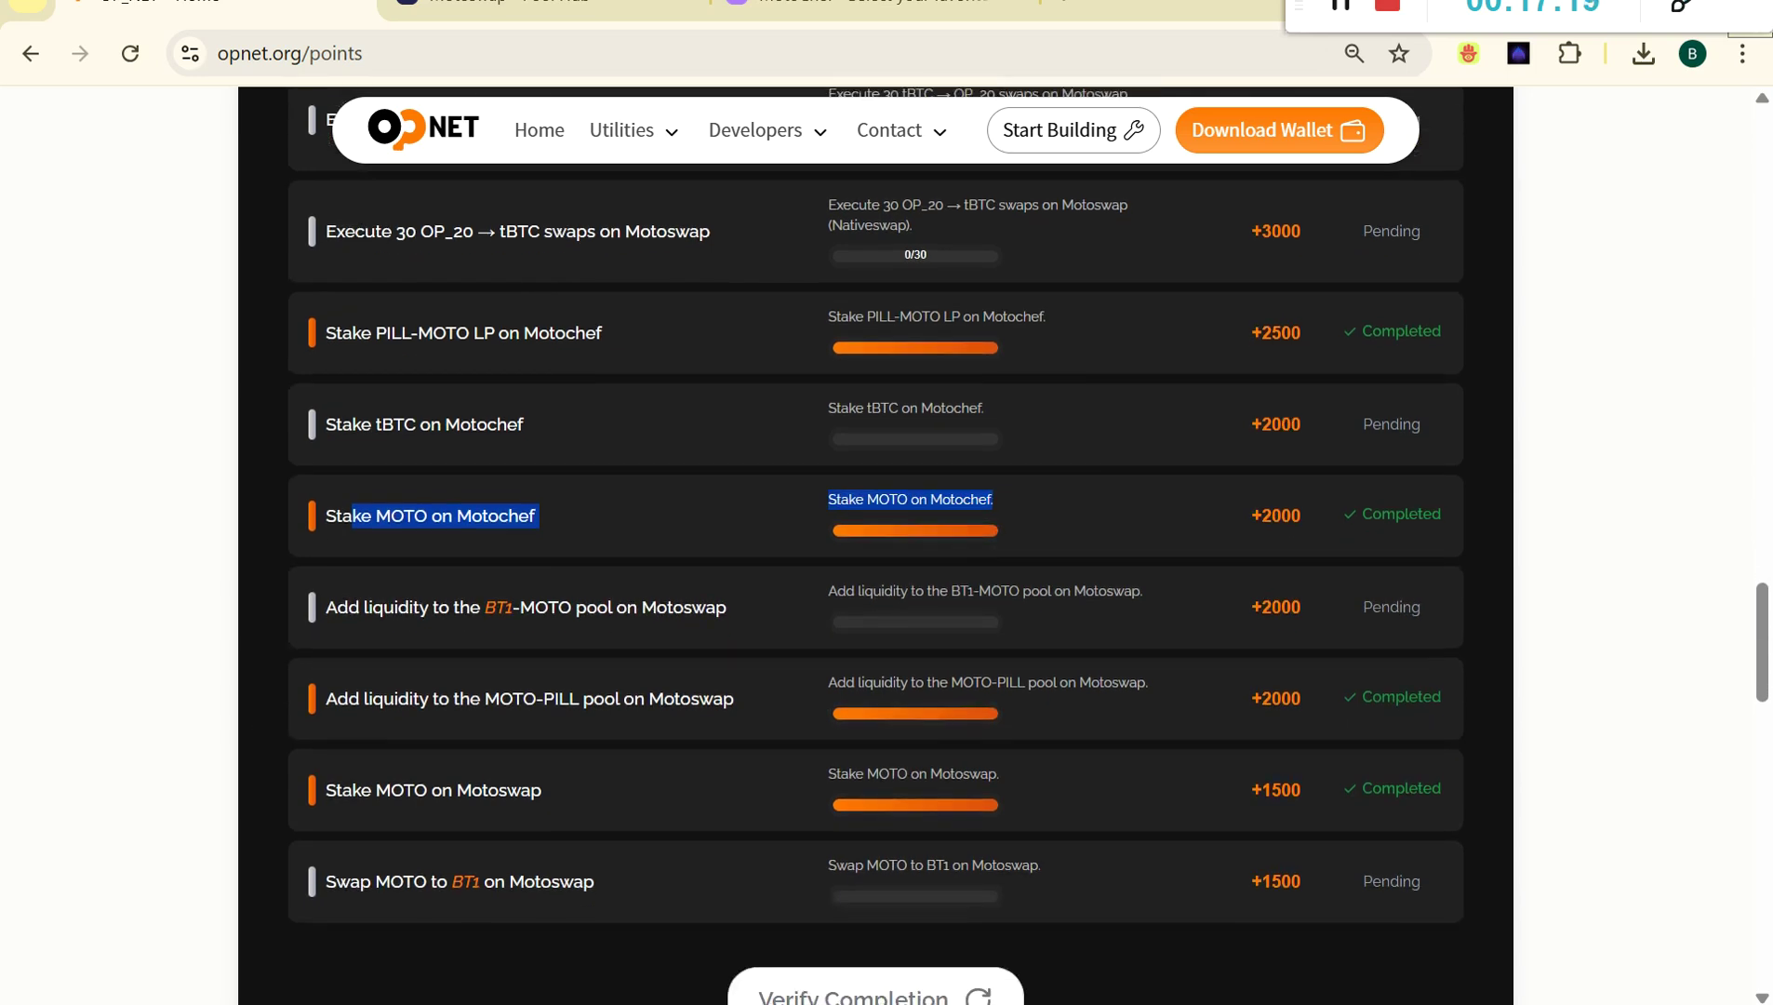
# Copy the BT1 token address from the BT1-MOTO liquidity task and open the swap form on Motoswap.
pyautogui.click(499, 622)
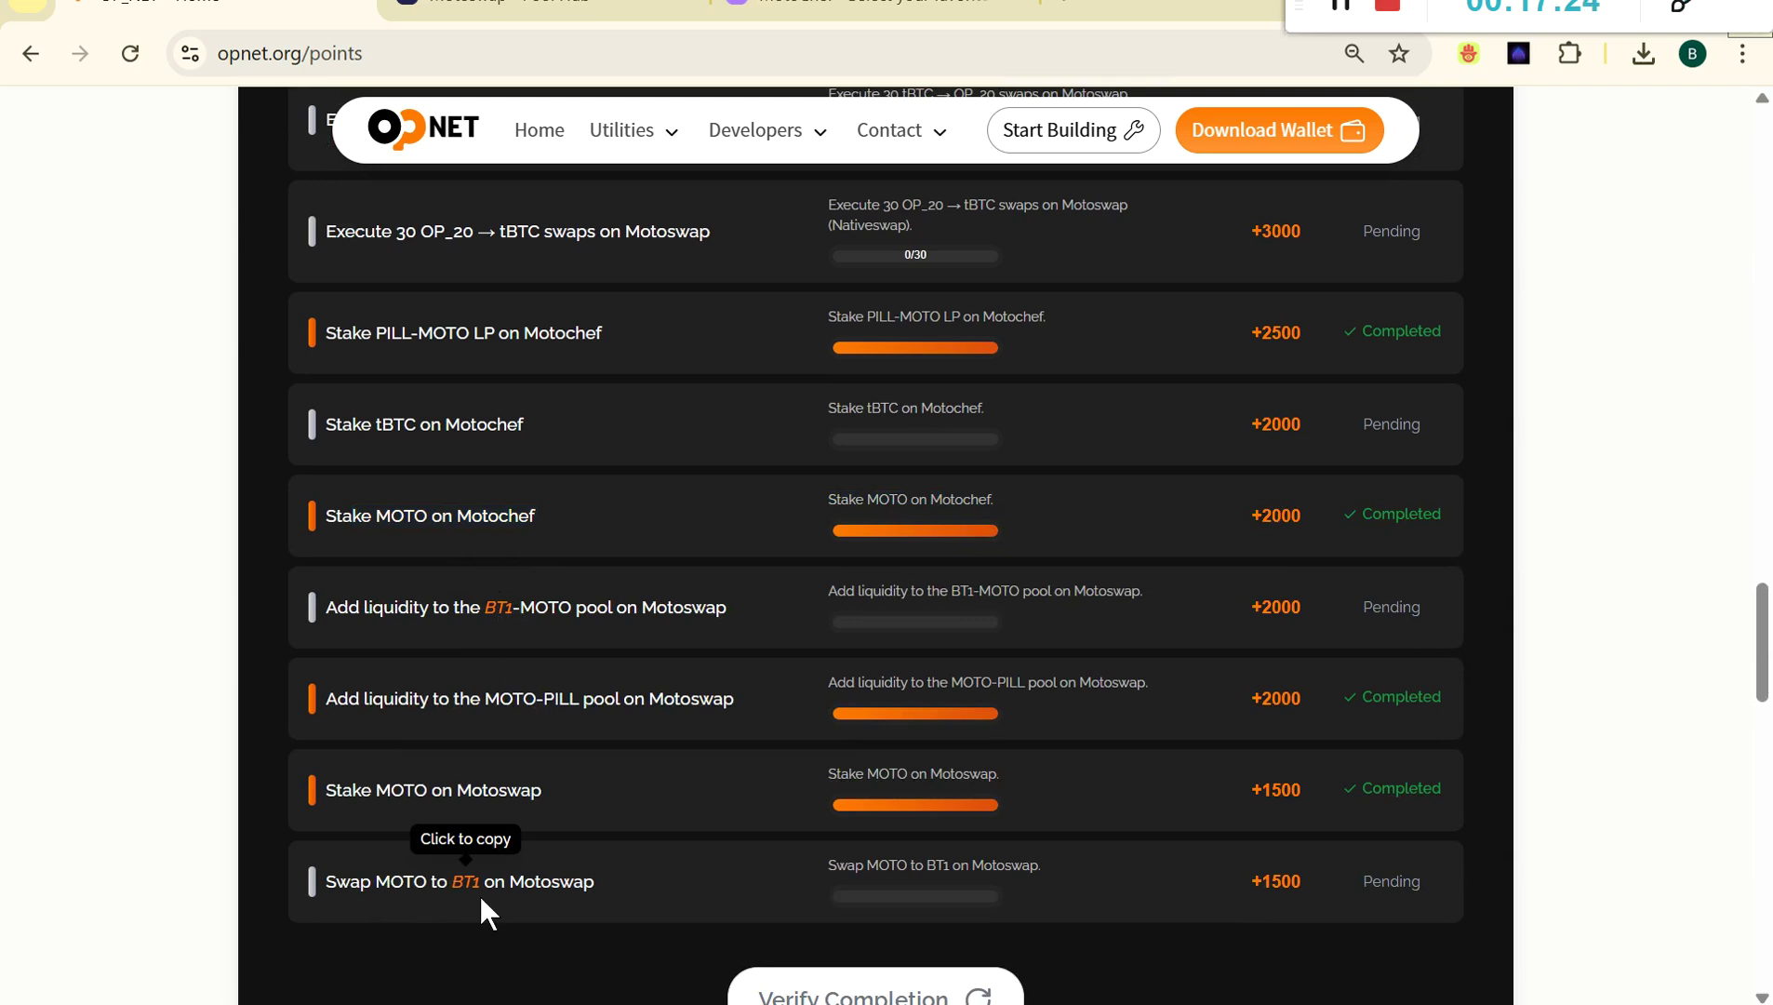
pyautogui.click(502, 614)
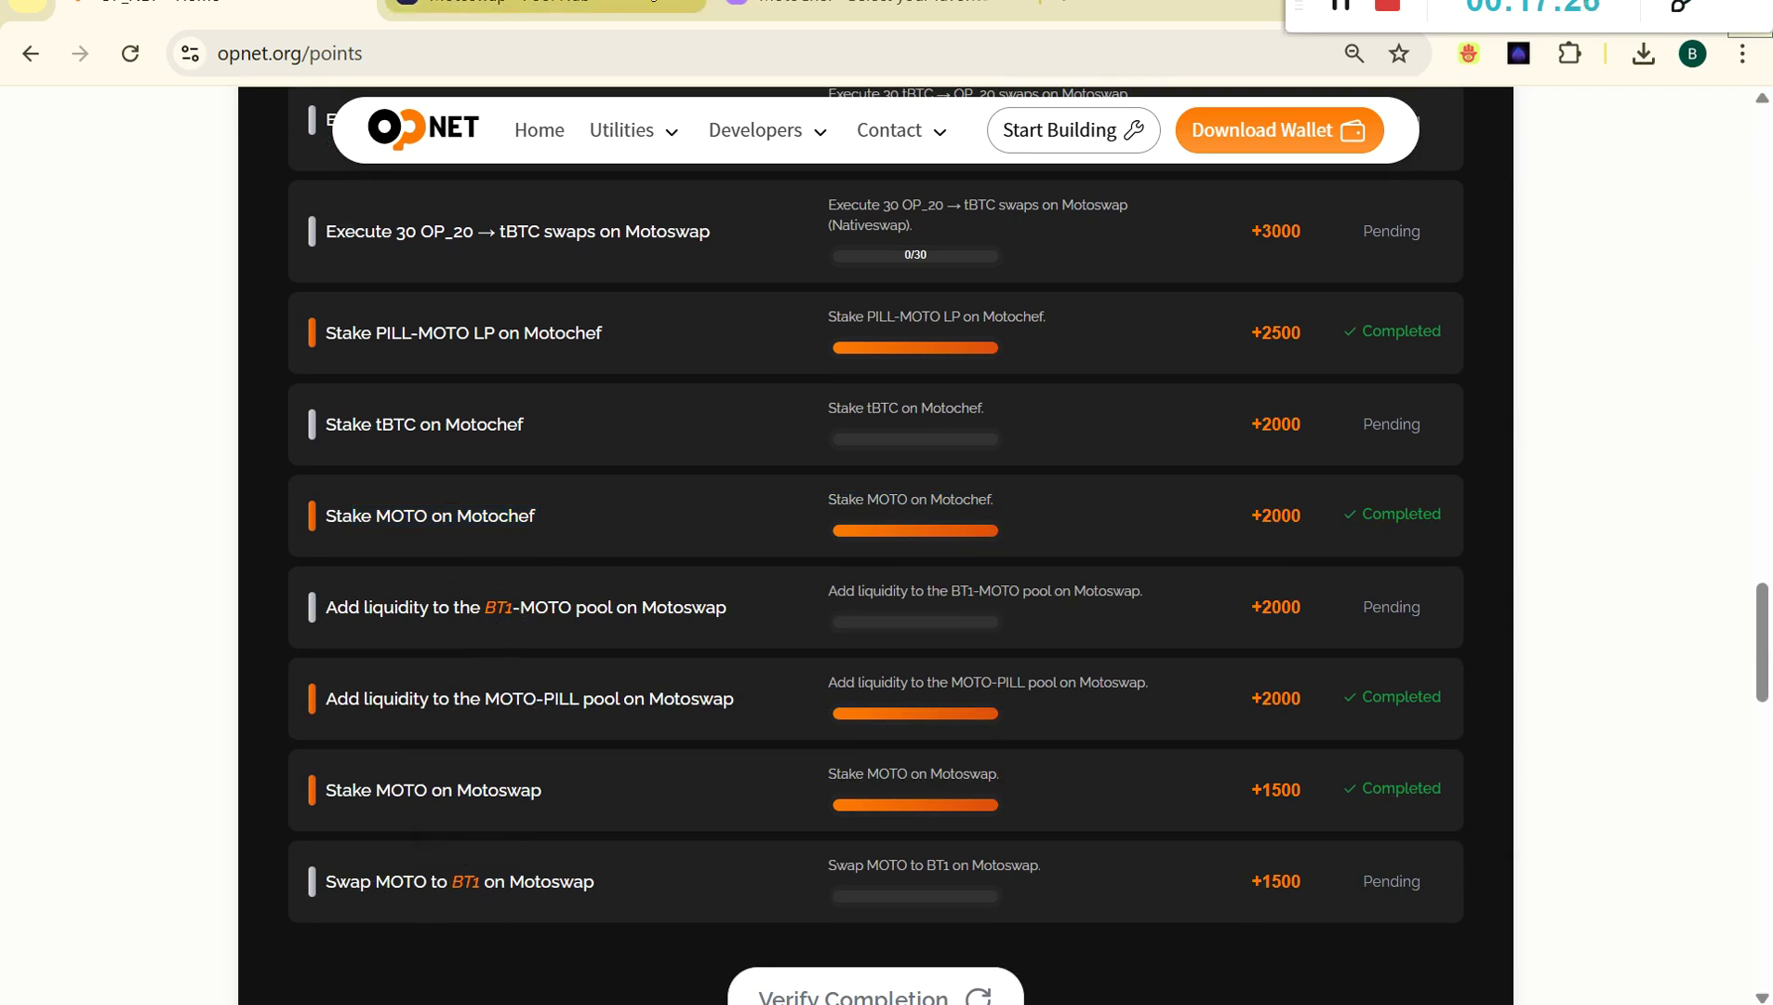
pyautogui.click(590, 7)
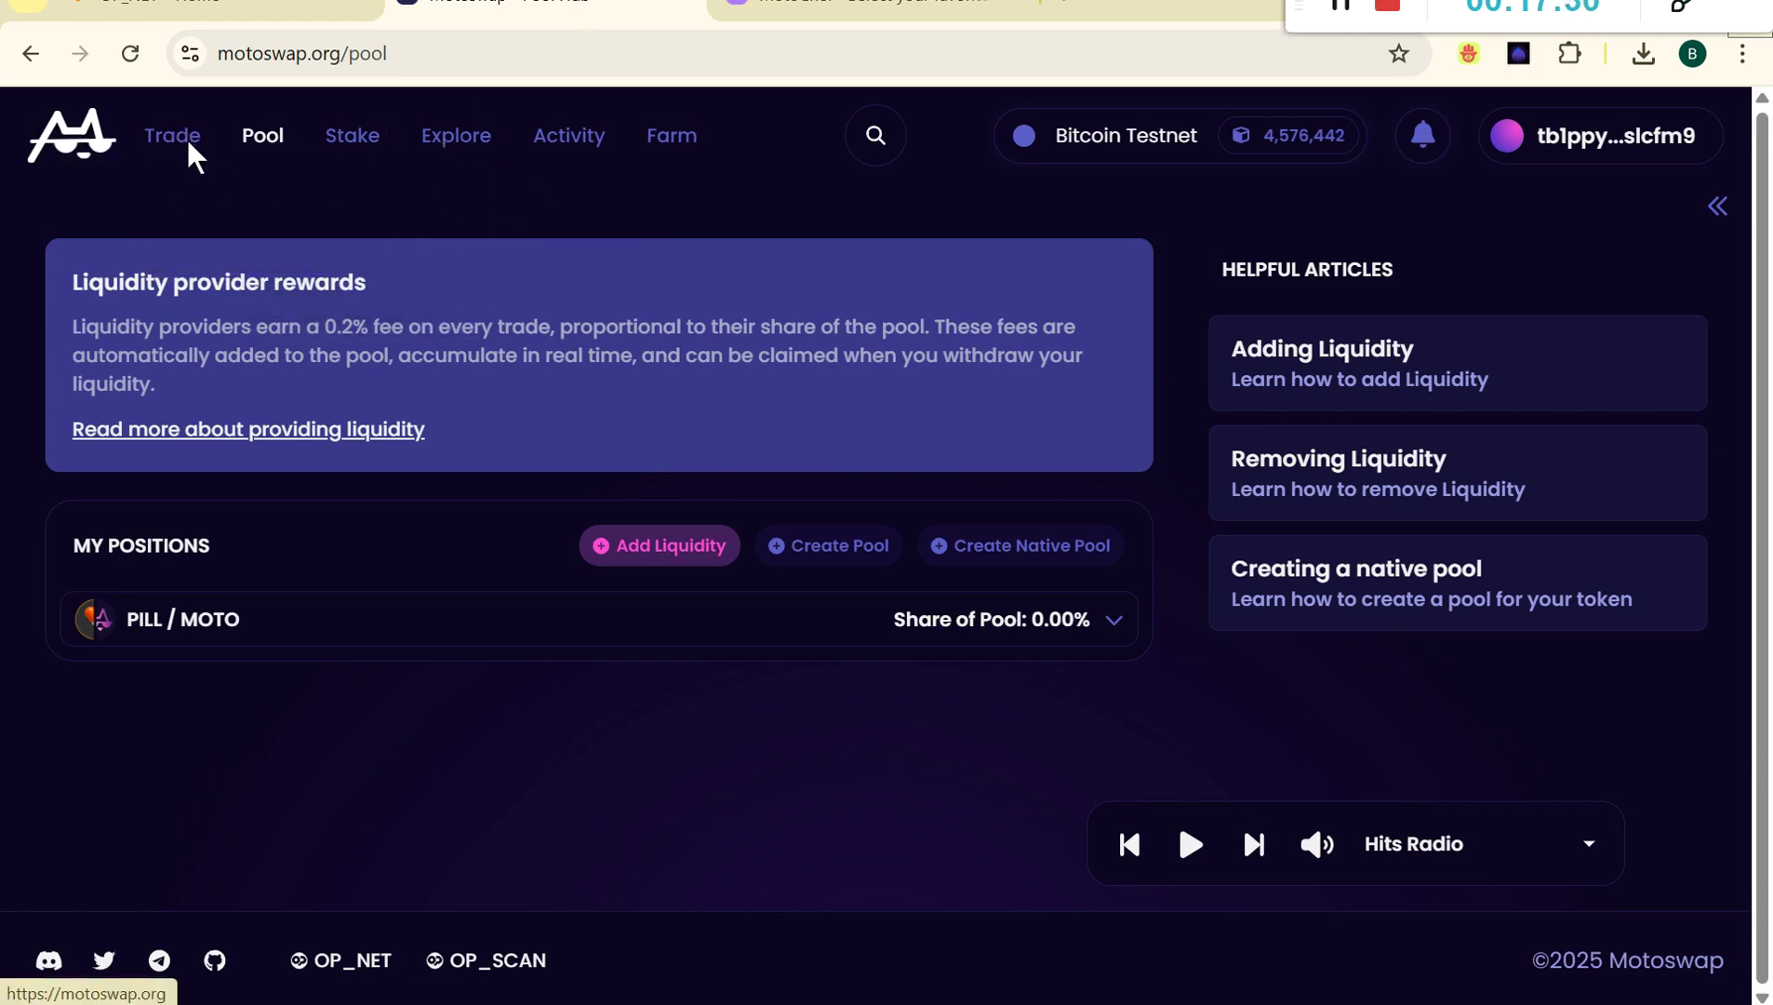
pyautogui.moveTo(206, 158)
pyautogui.click(226, 191)
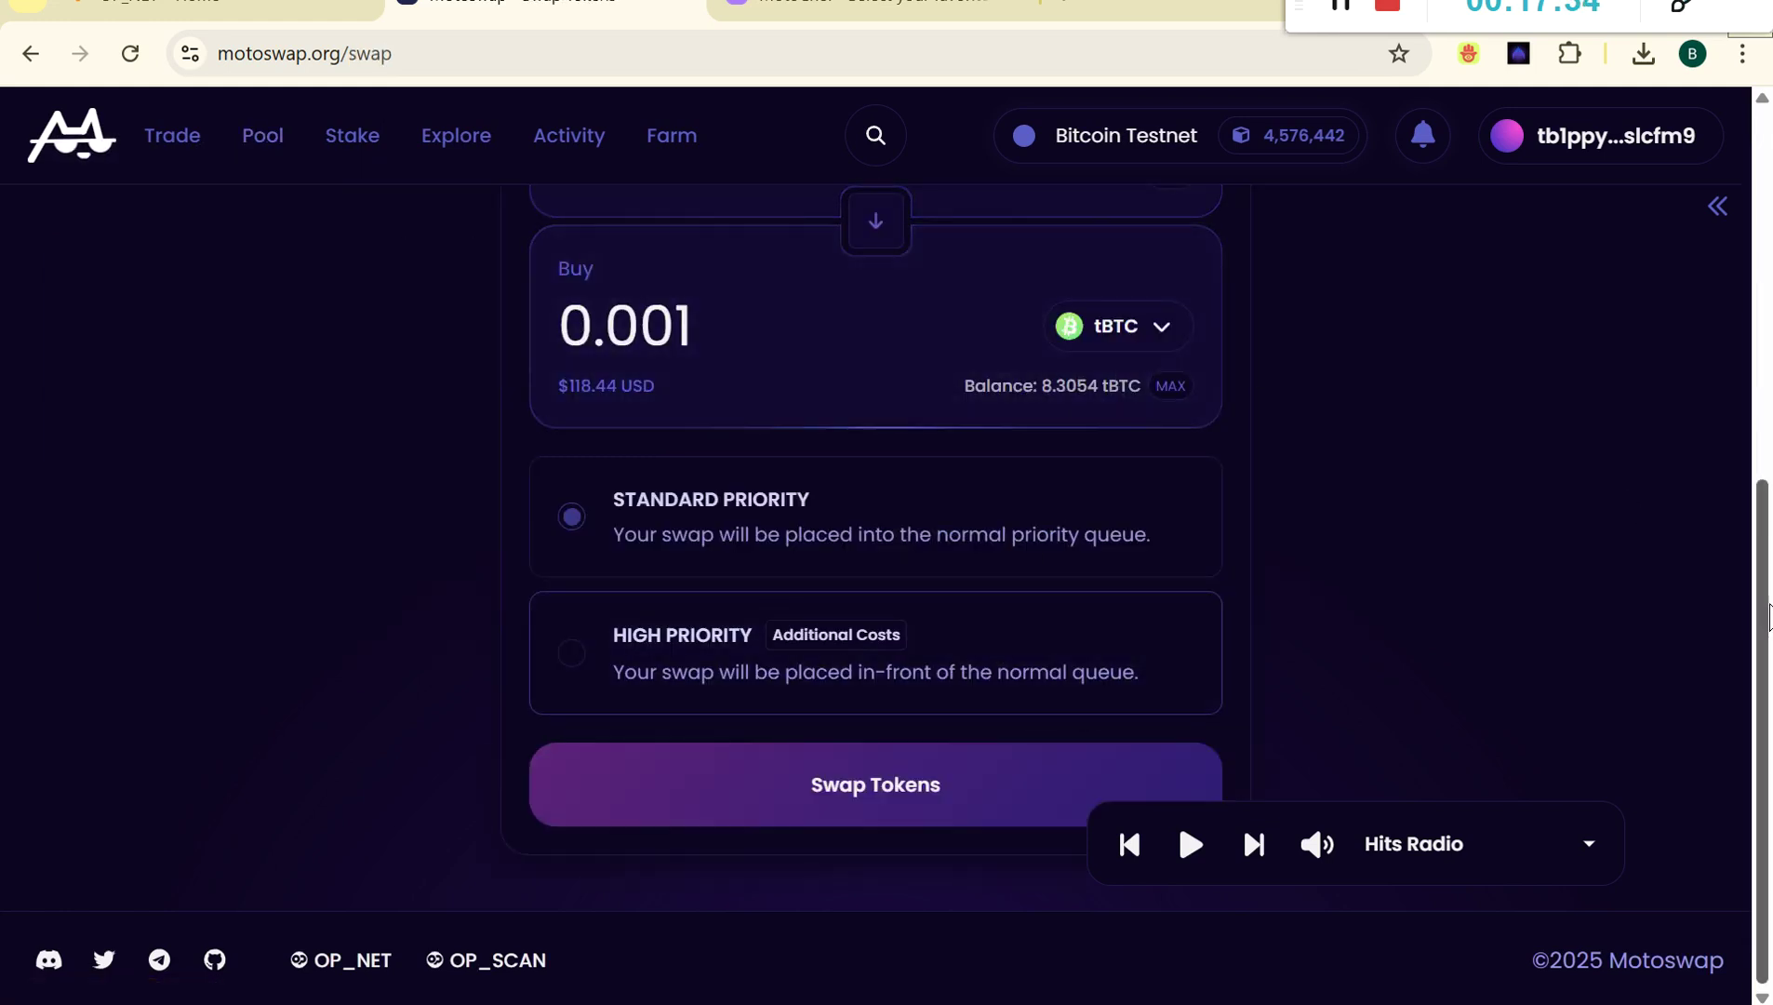
pyautogui.moveTo(1761, 642); pyautogui.dragTo(1754, 491)
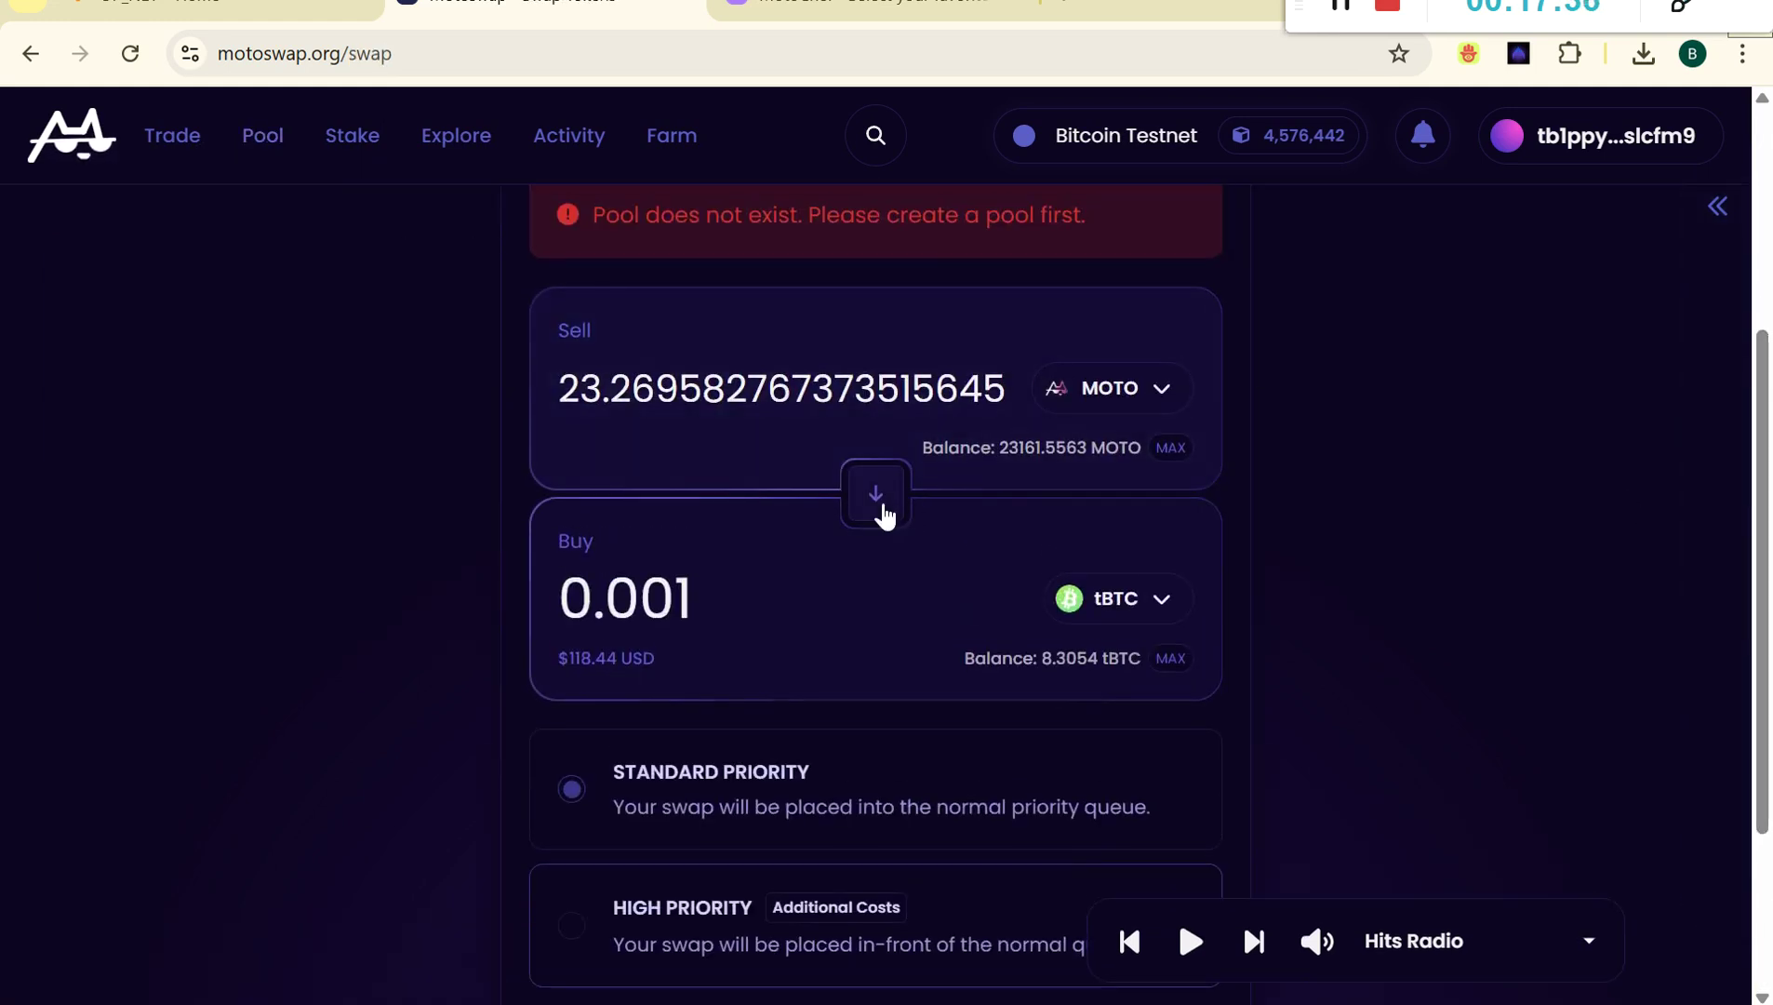
# Set up a MOTO to BT1 swap, finding BT1 with the copied token address and making MOTO the token sold.
pyautogui.click(878, 503)
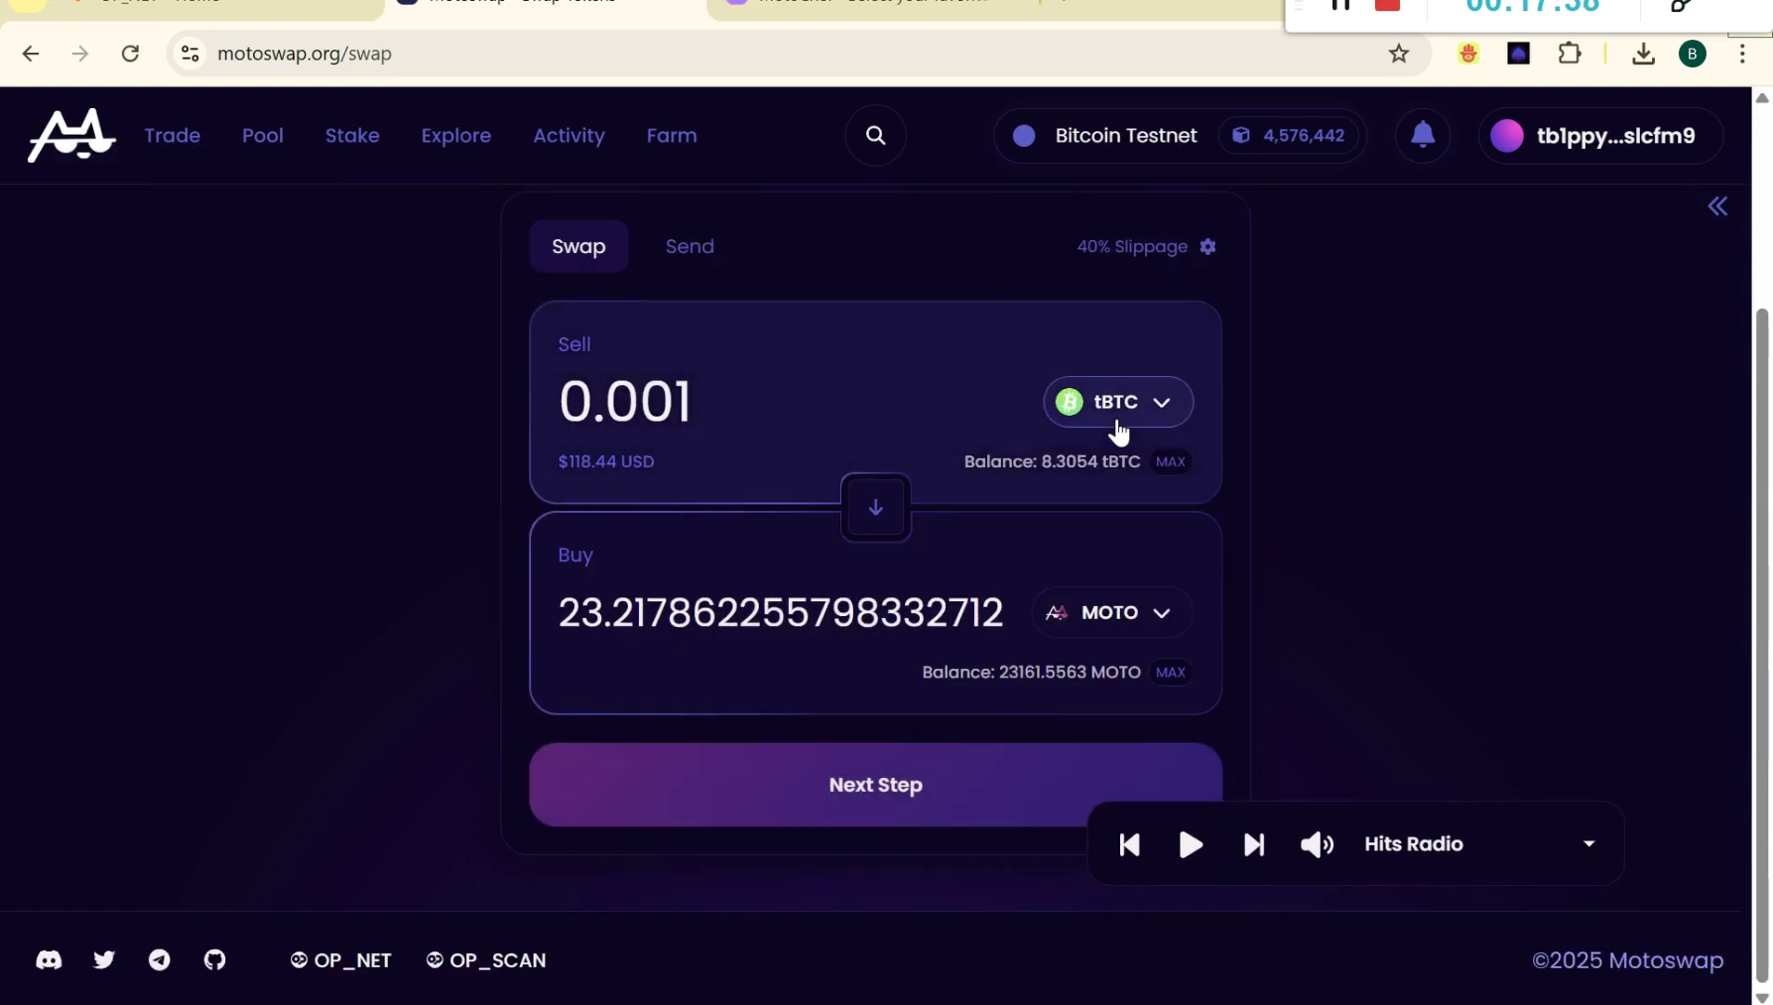
pyautogui.click(1081, 417)
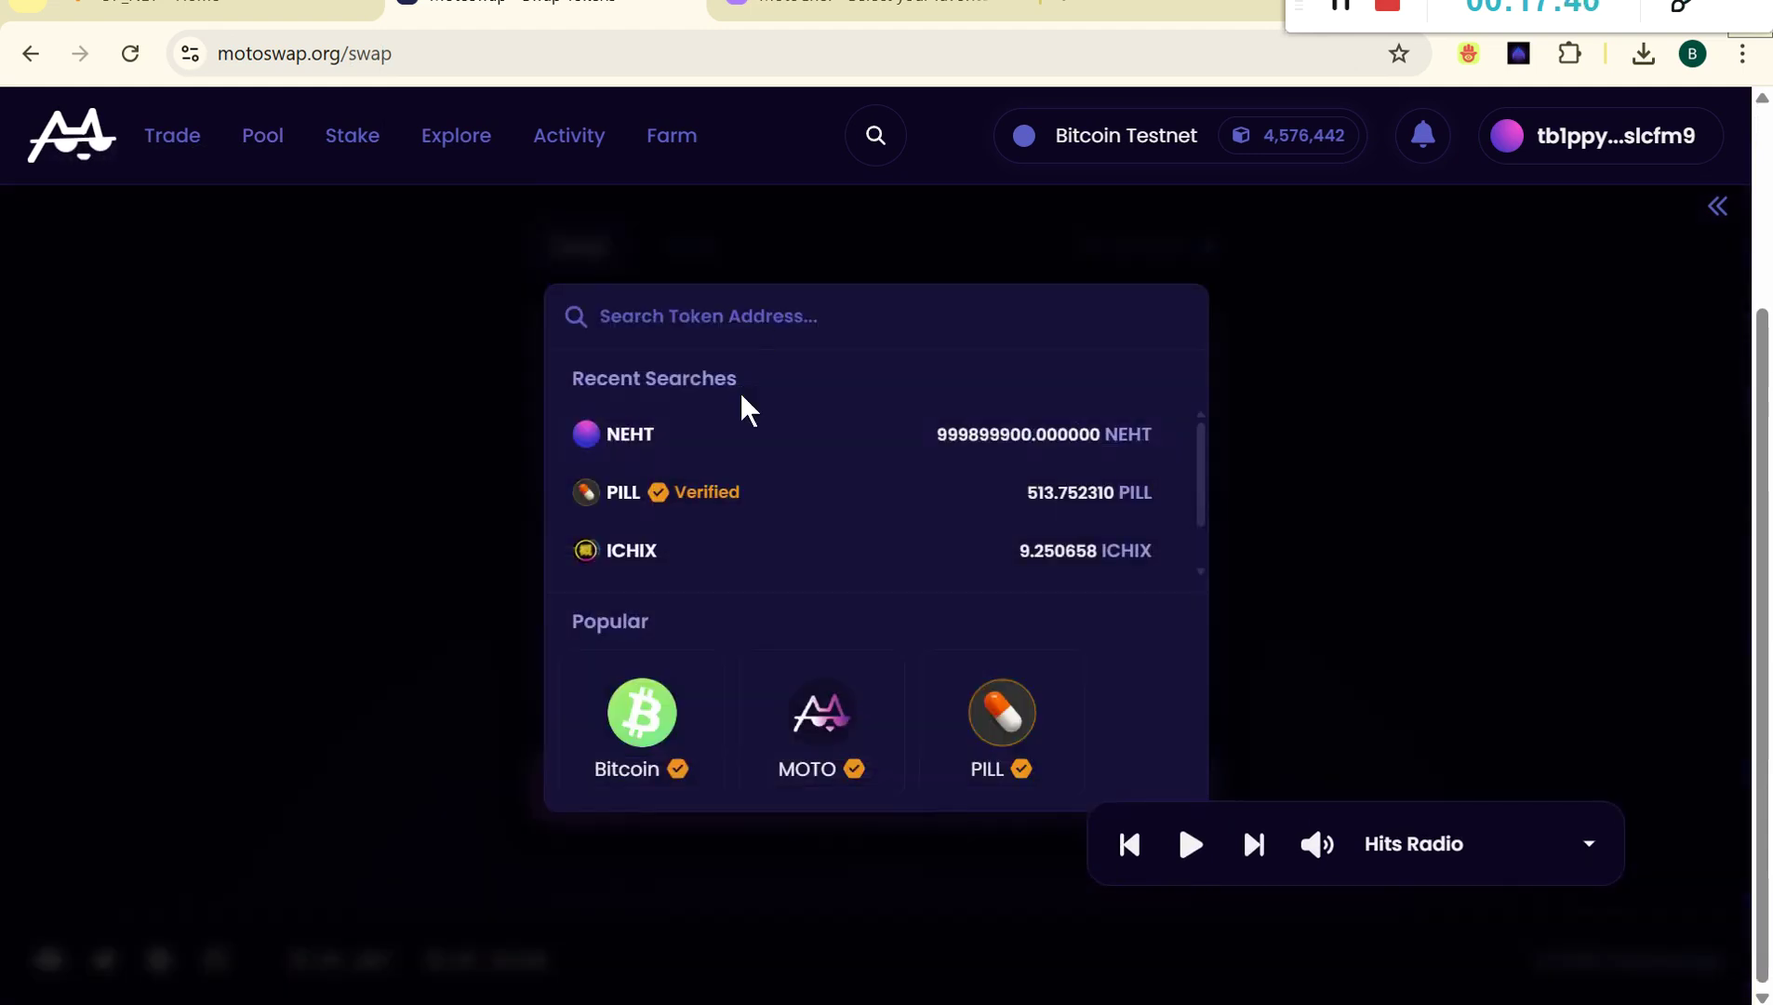
pyautogui.click(783, 318)
pyautogui.hotkey('ctrl', 'v')
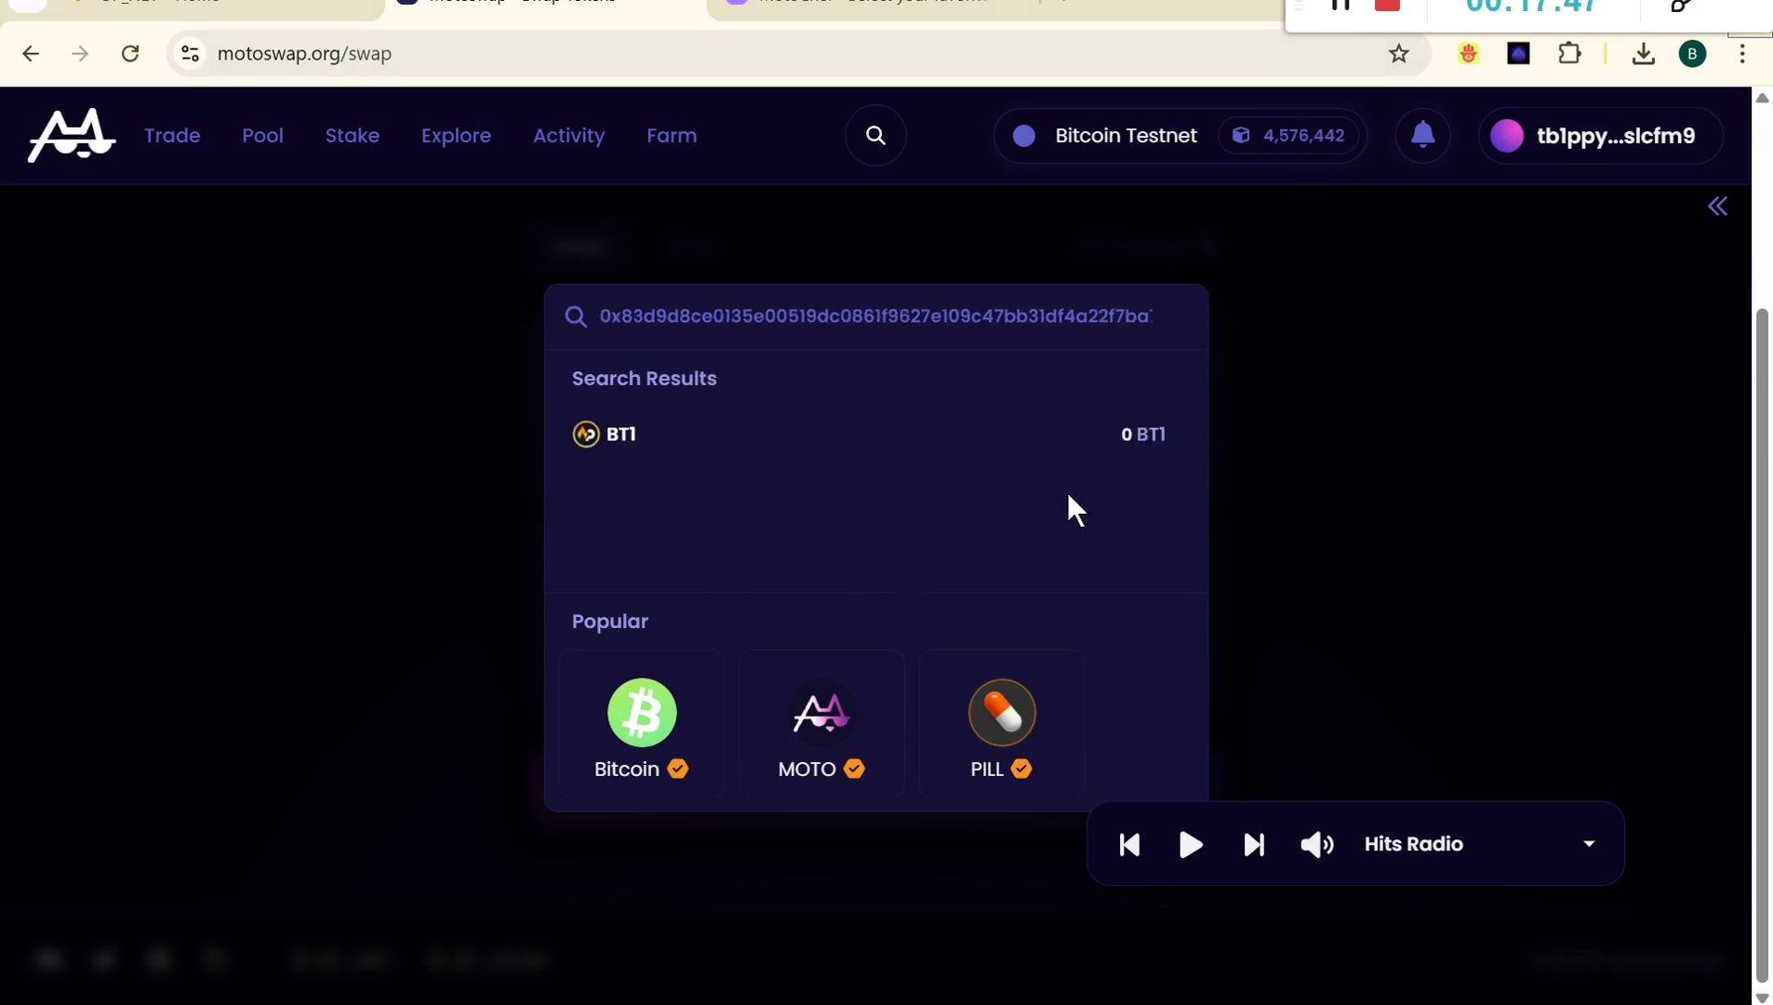
pyautogui.click(752, 437)
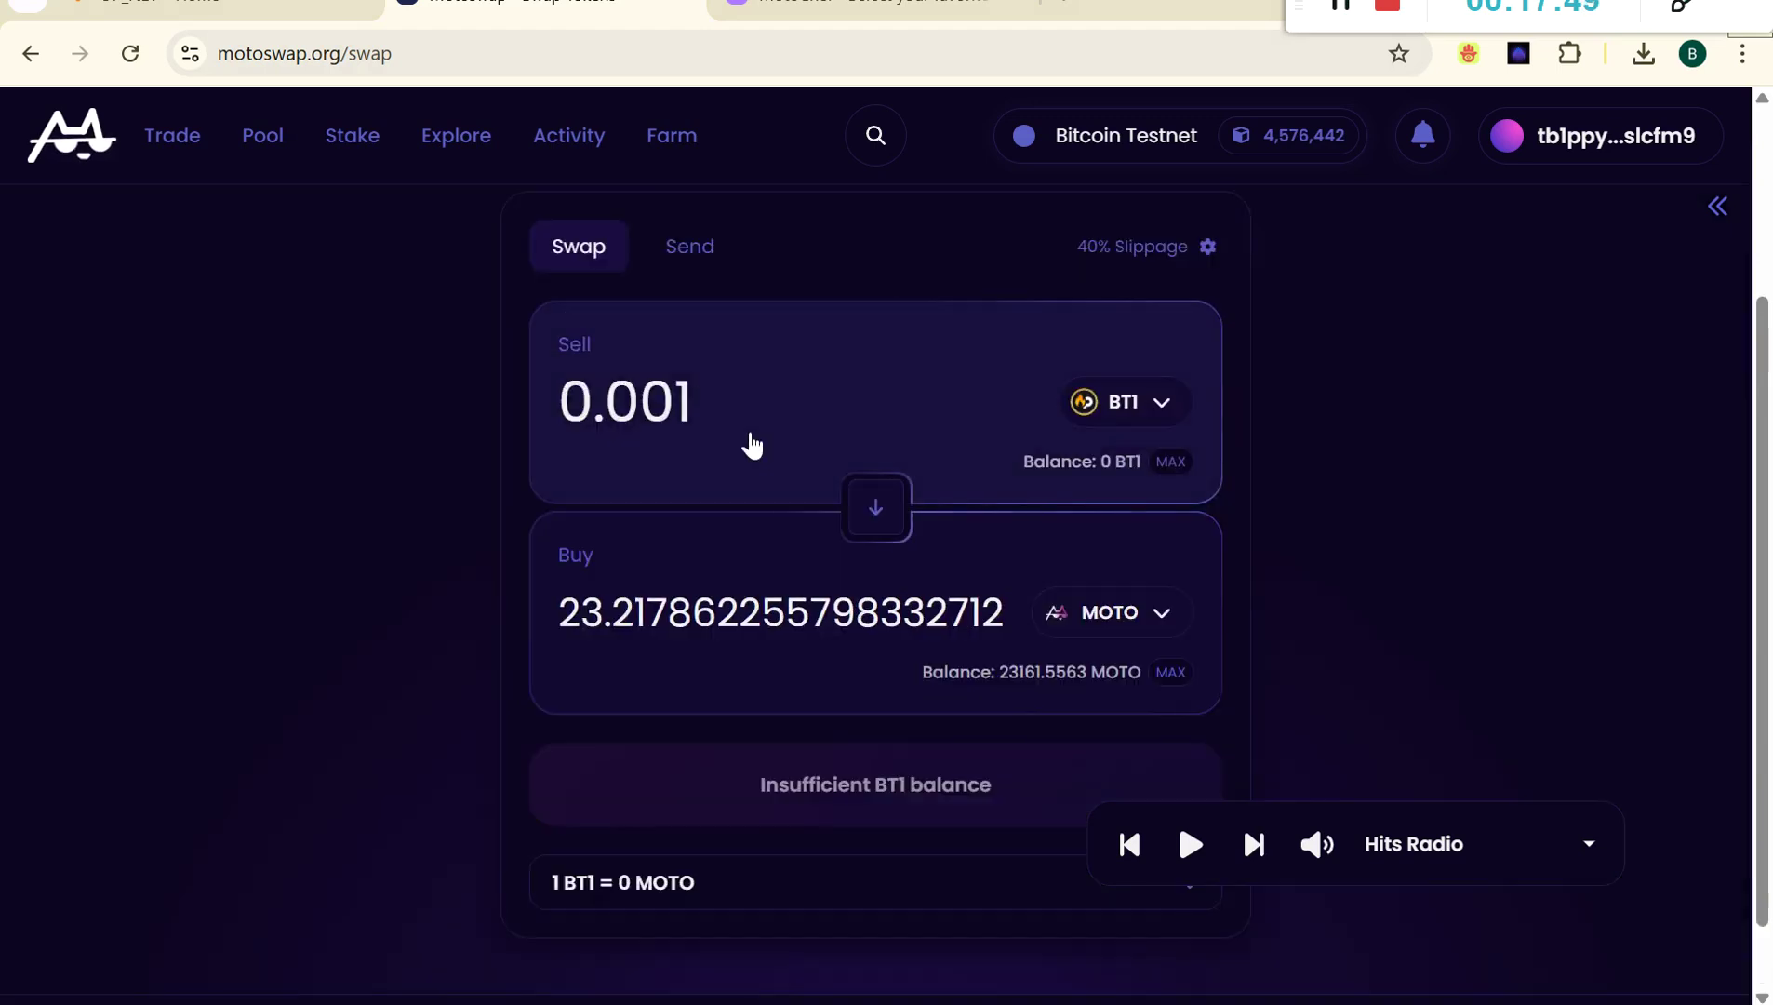
pyautogui.click(891, 534)
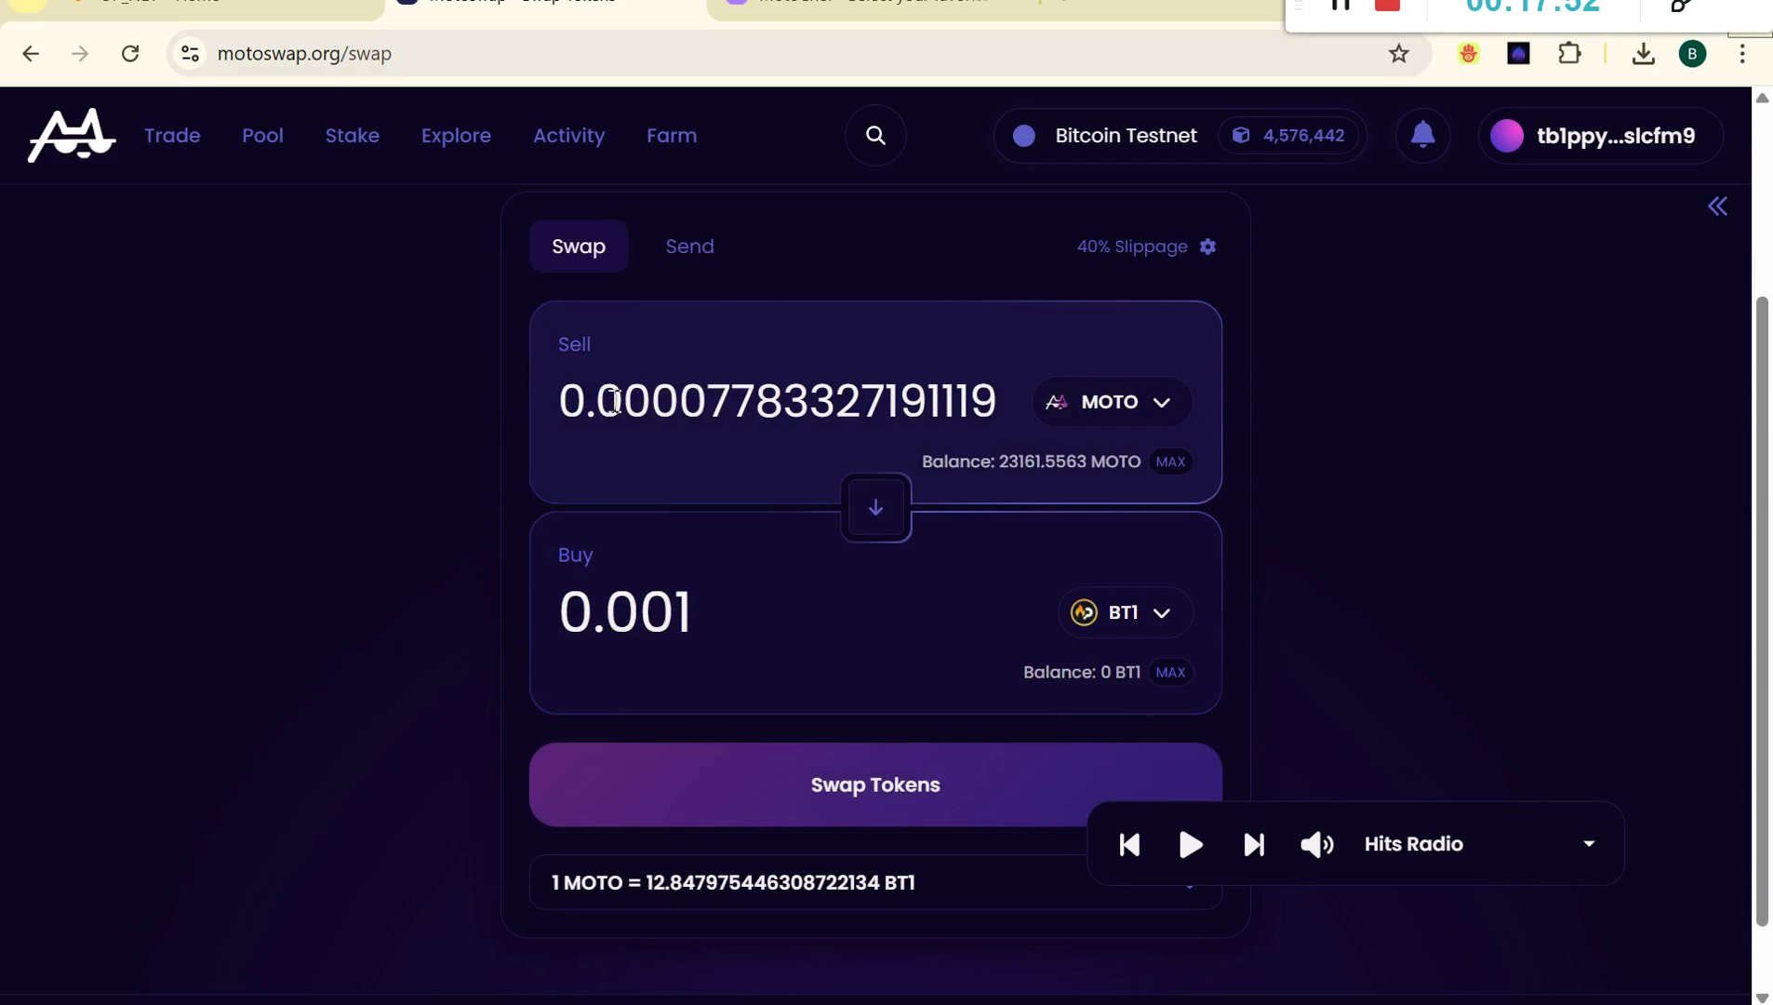
# Enter the MOTO amount to sell, submit the swap to BT1 and dismiss the transaction confirmation.
pyautogui.moveTo(559, 407); pyautogui.dragTo(1228, 446)
pyautogui.write('100')
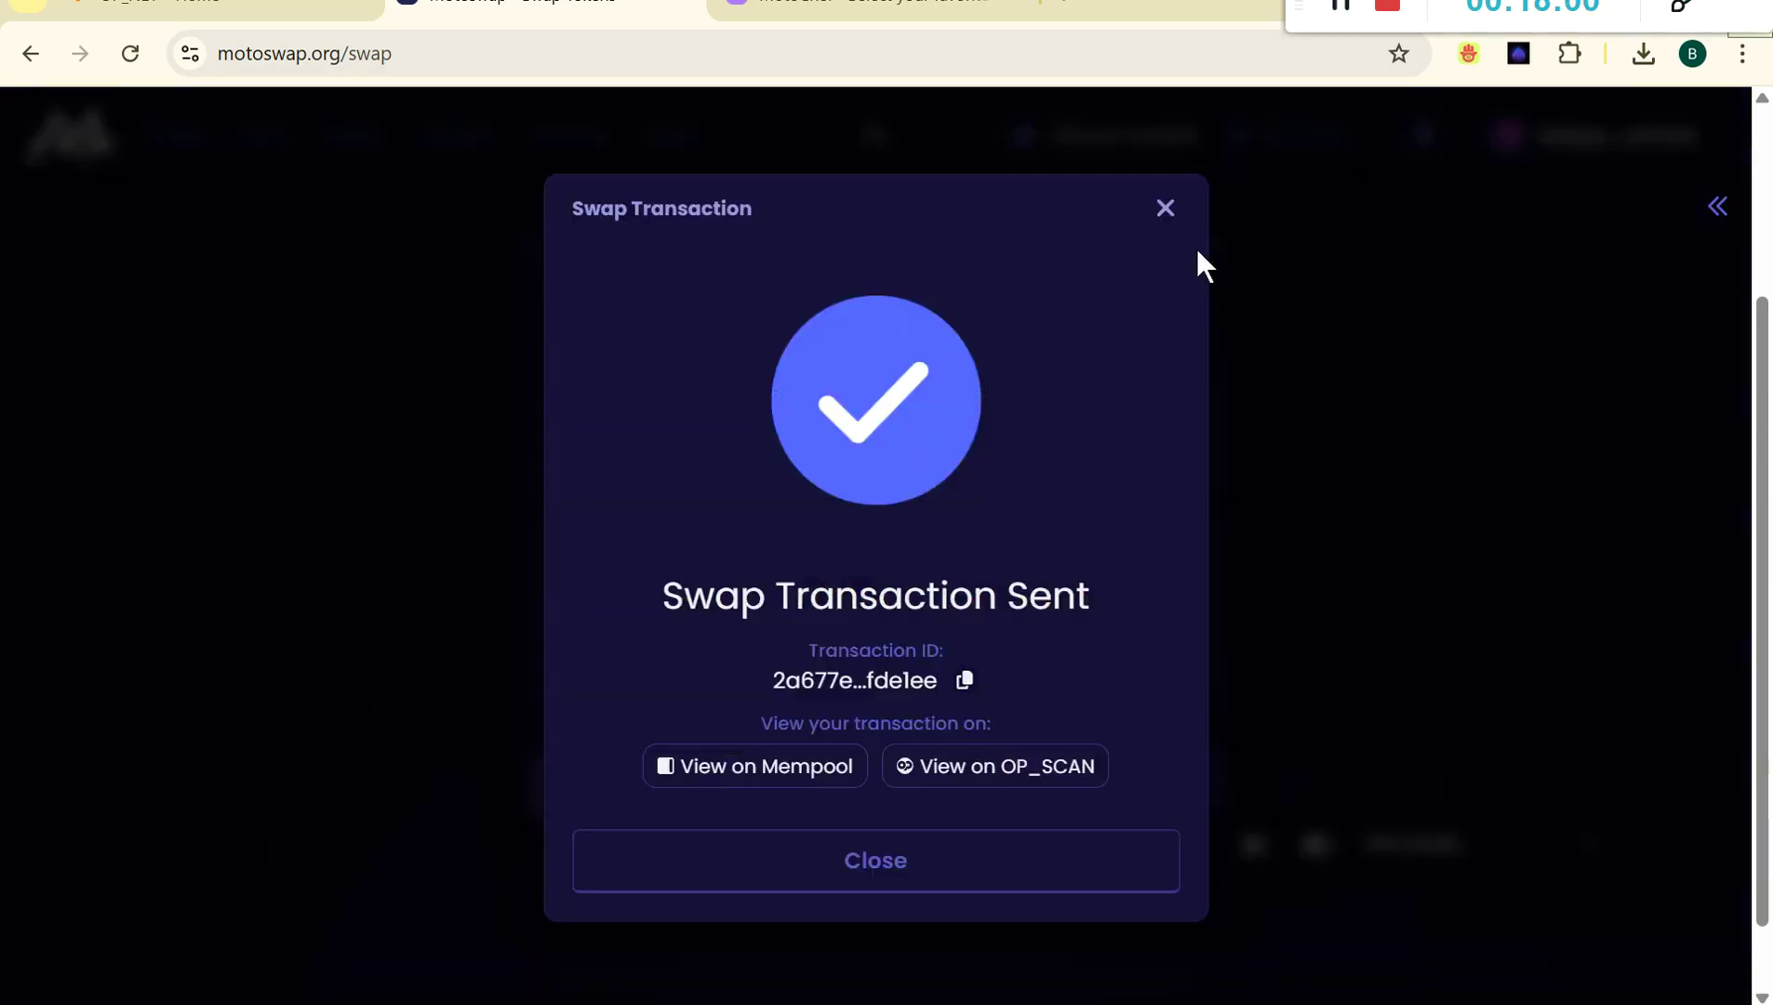
pyautogui.click(1290, 167)
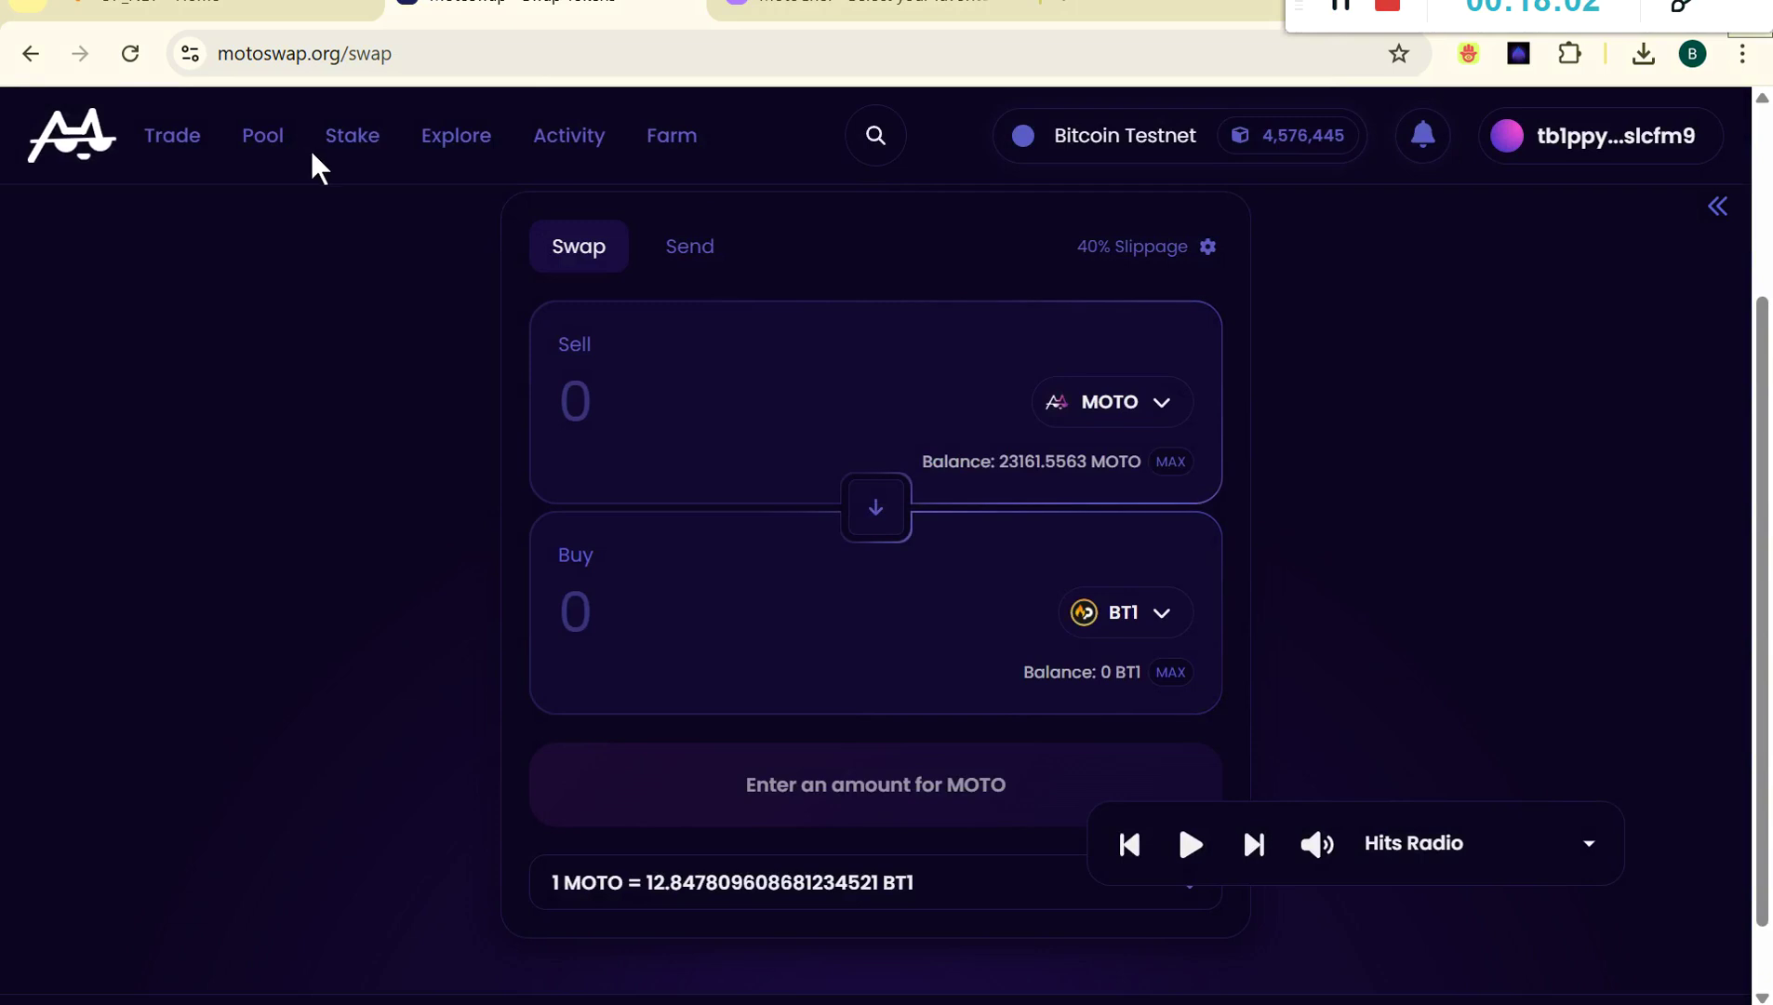
# Add liquidity to the BT1-MOTO pool with 50 BT1 and the matching MOTO amount, and confirm the transaction.
pyautogui.moveTo(265, 147)
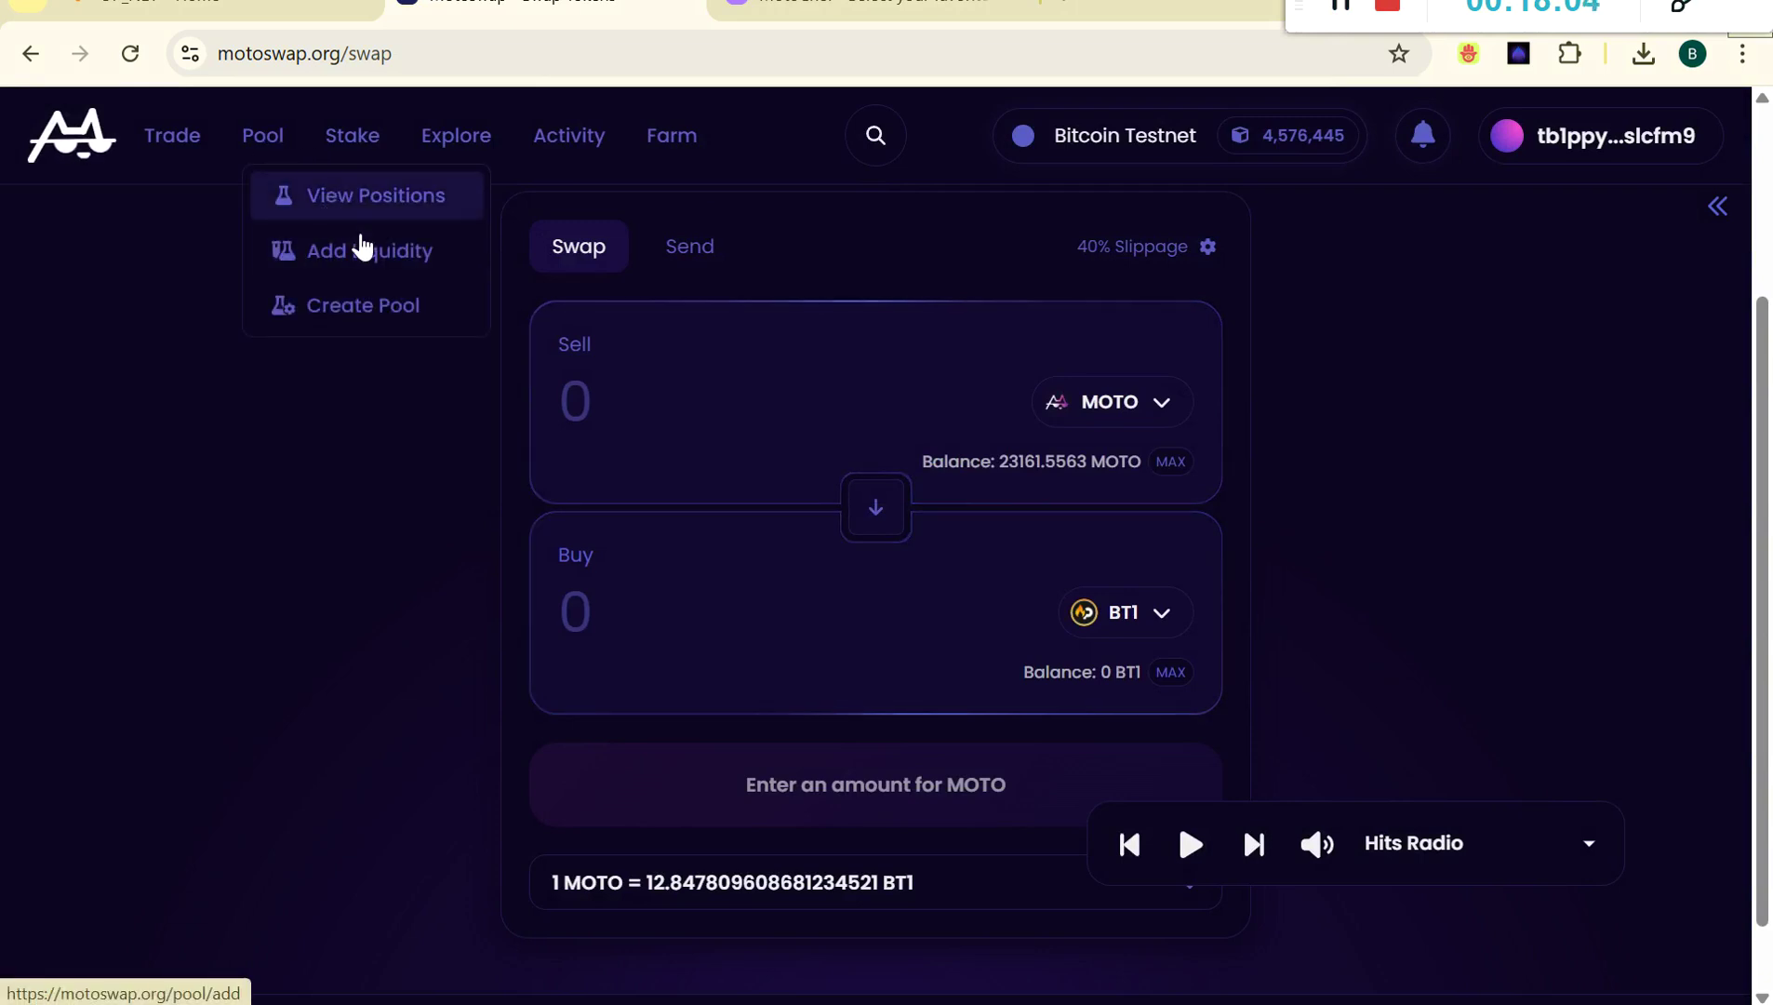
pyautogui.click(369, 255)
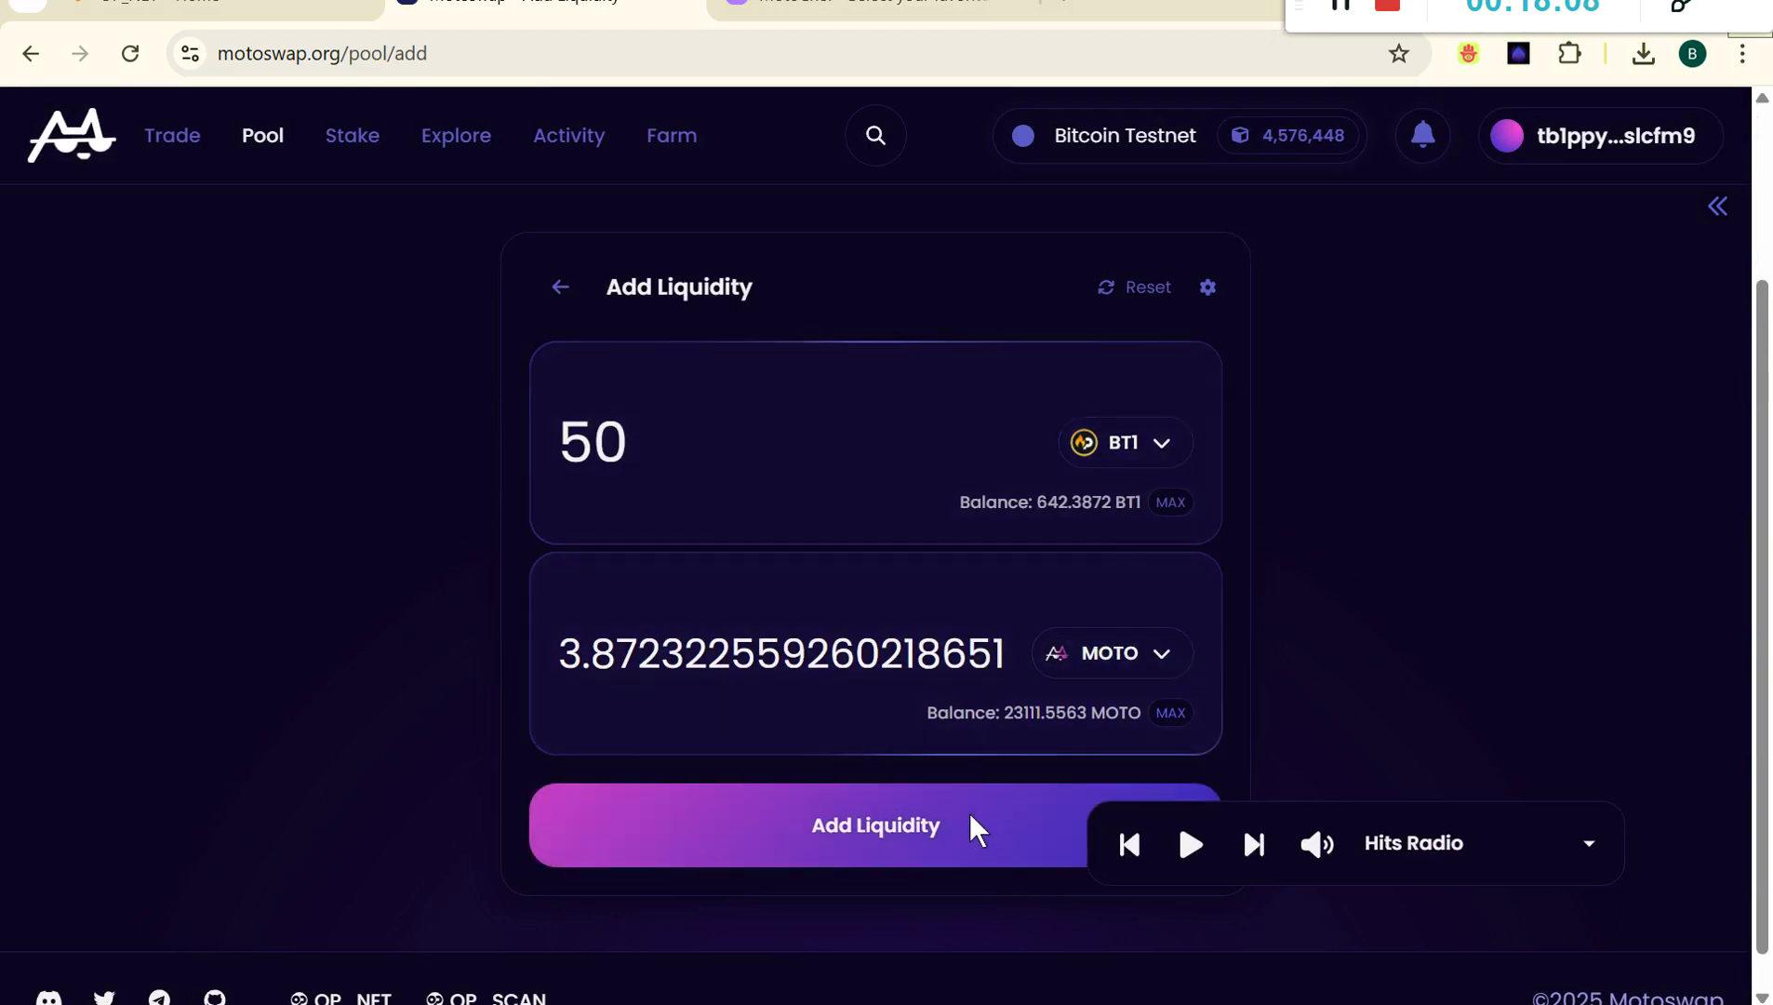
pyautogui.click(971, 826)
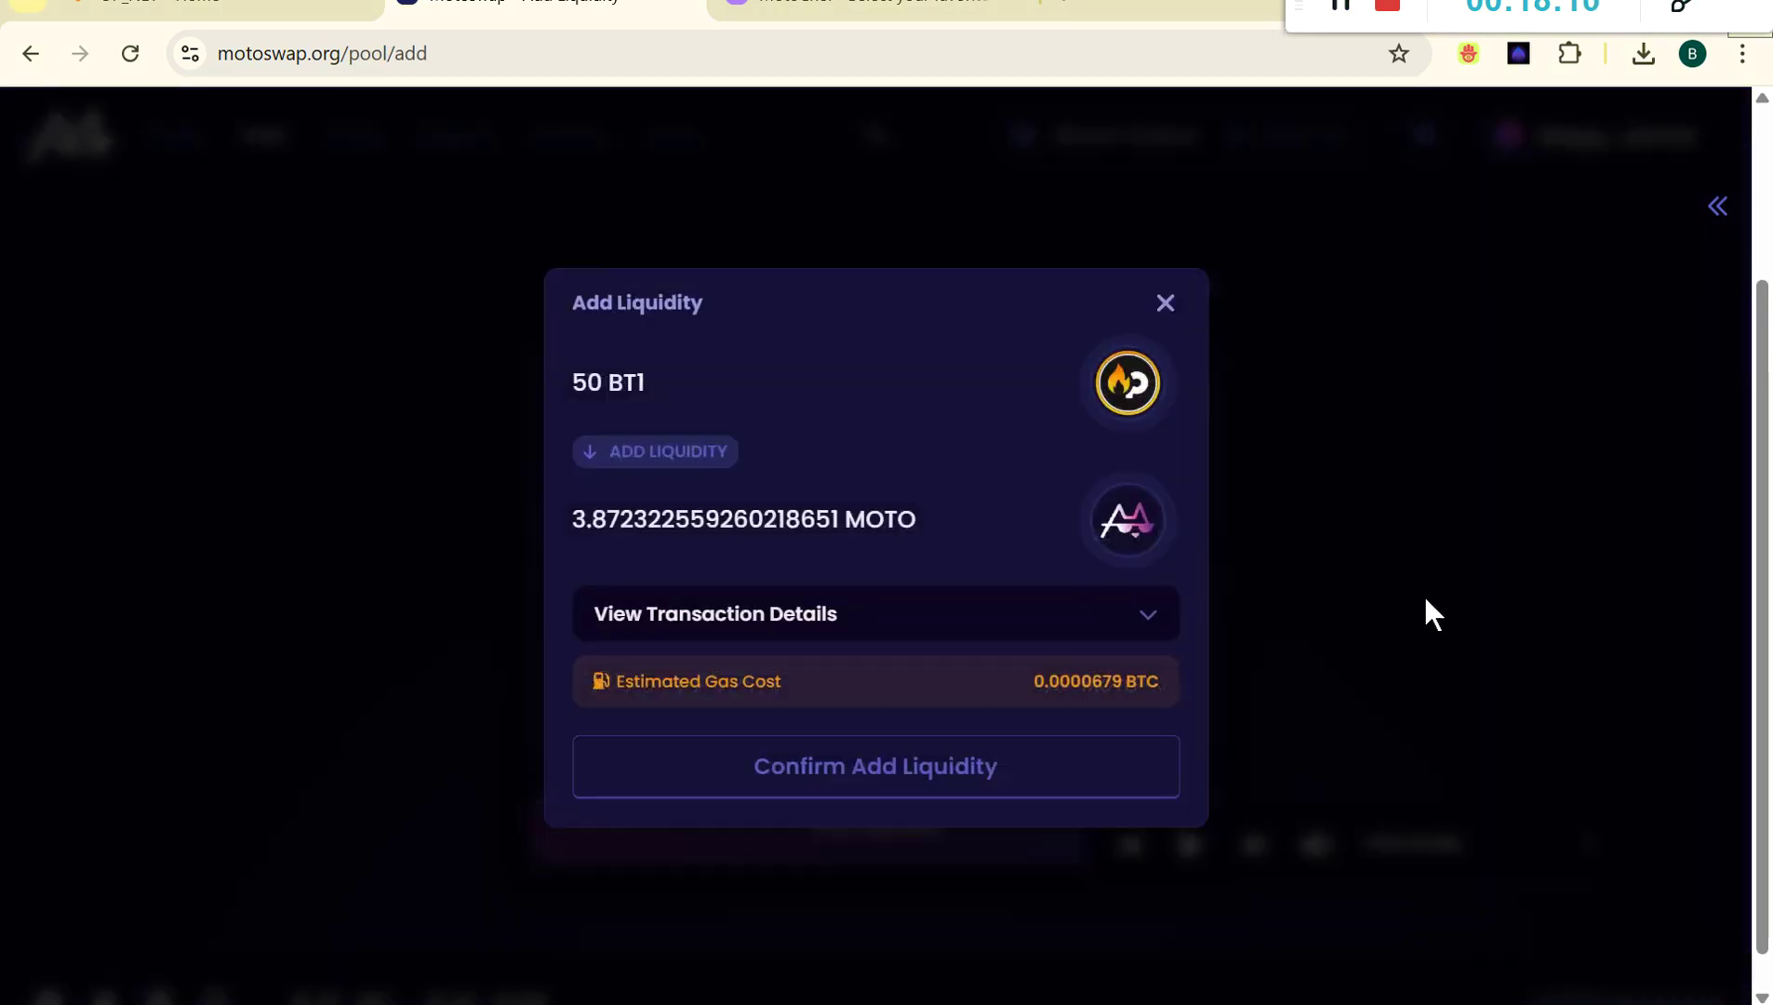
pyautogui.click(941, 763)
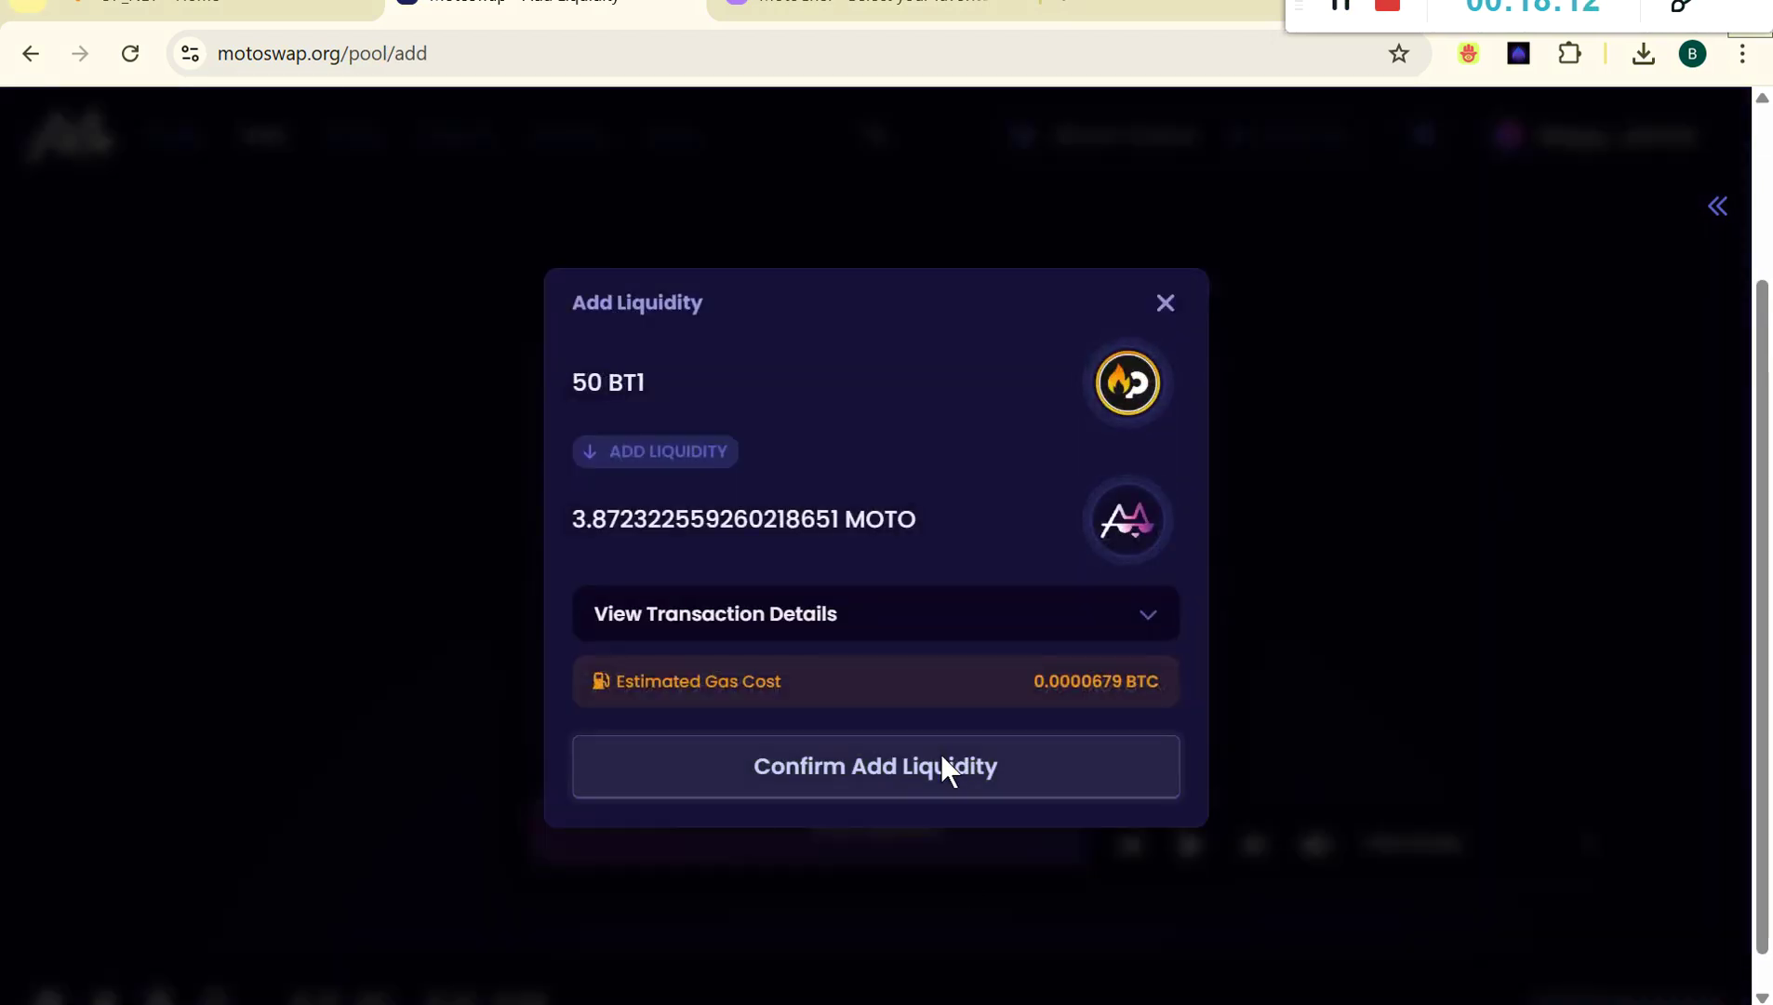
# Return to the OP_NET points page, verify task completion and review the on-chain task statuses.
pyautogui.hotkey('ctrl', 'shift', 'Tab')
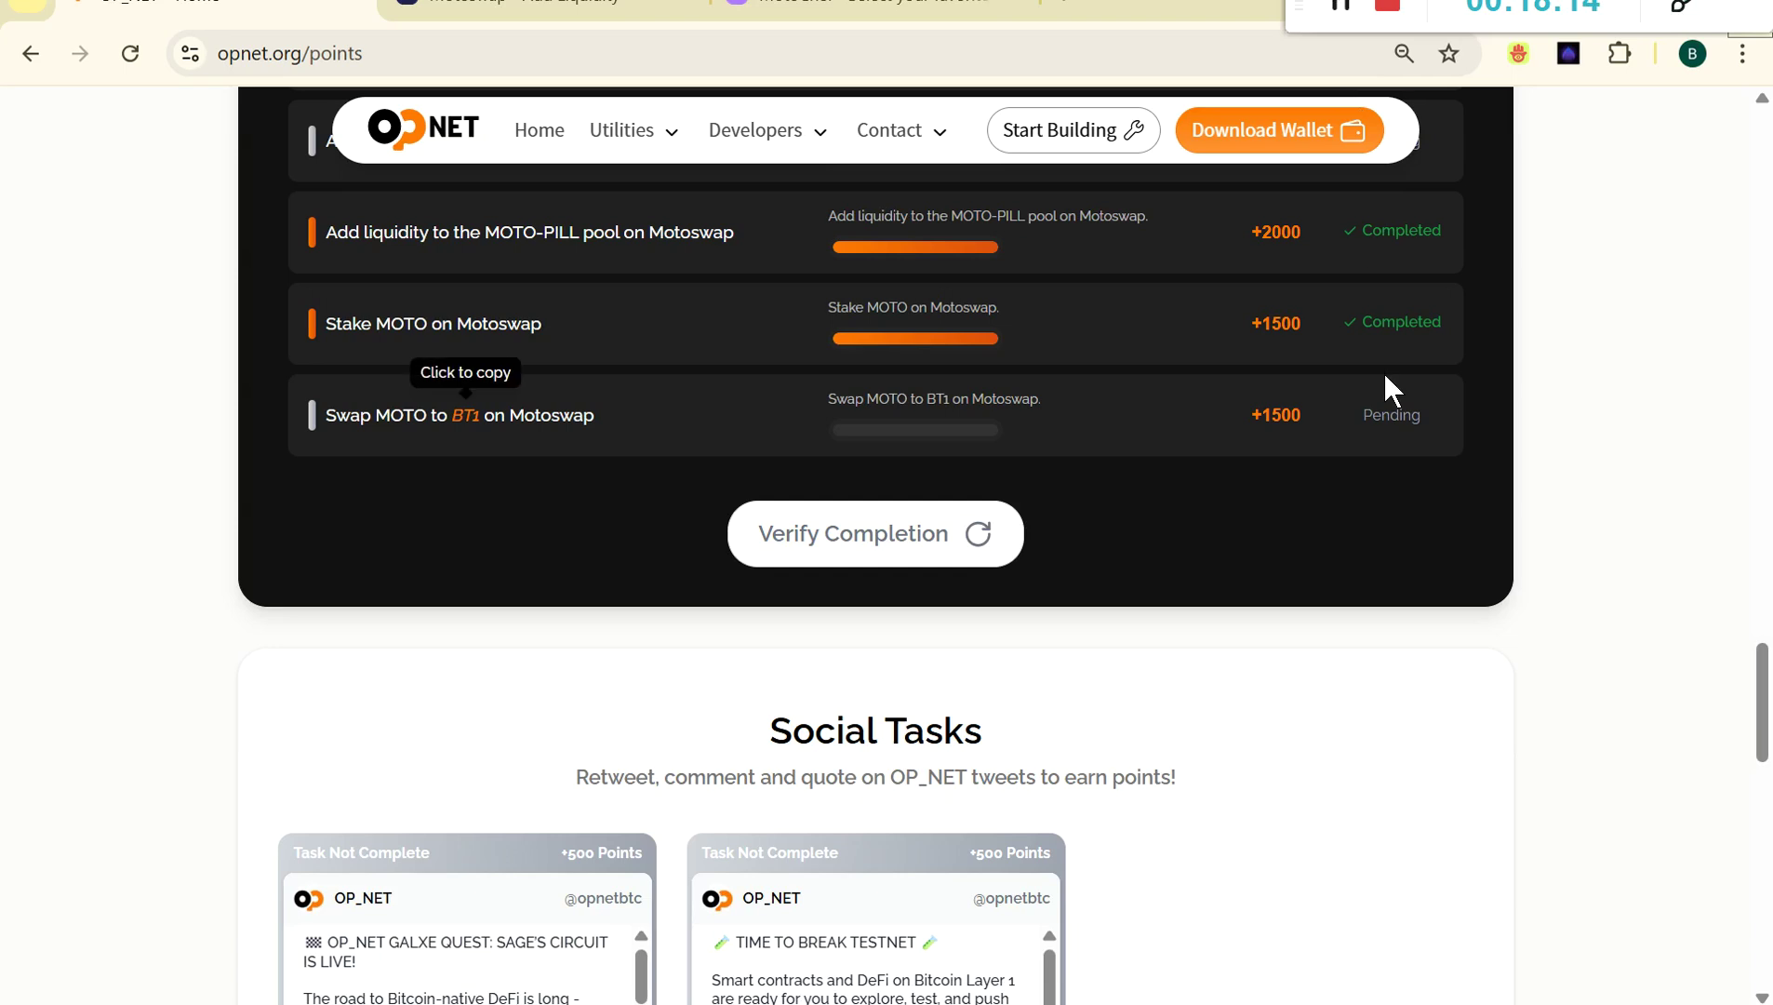
pyautogui.click(981, 542)
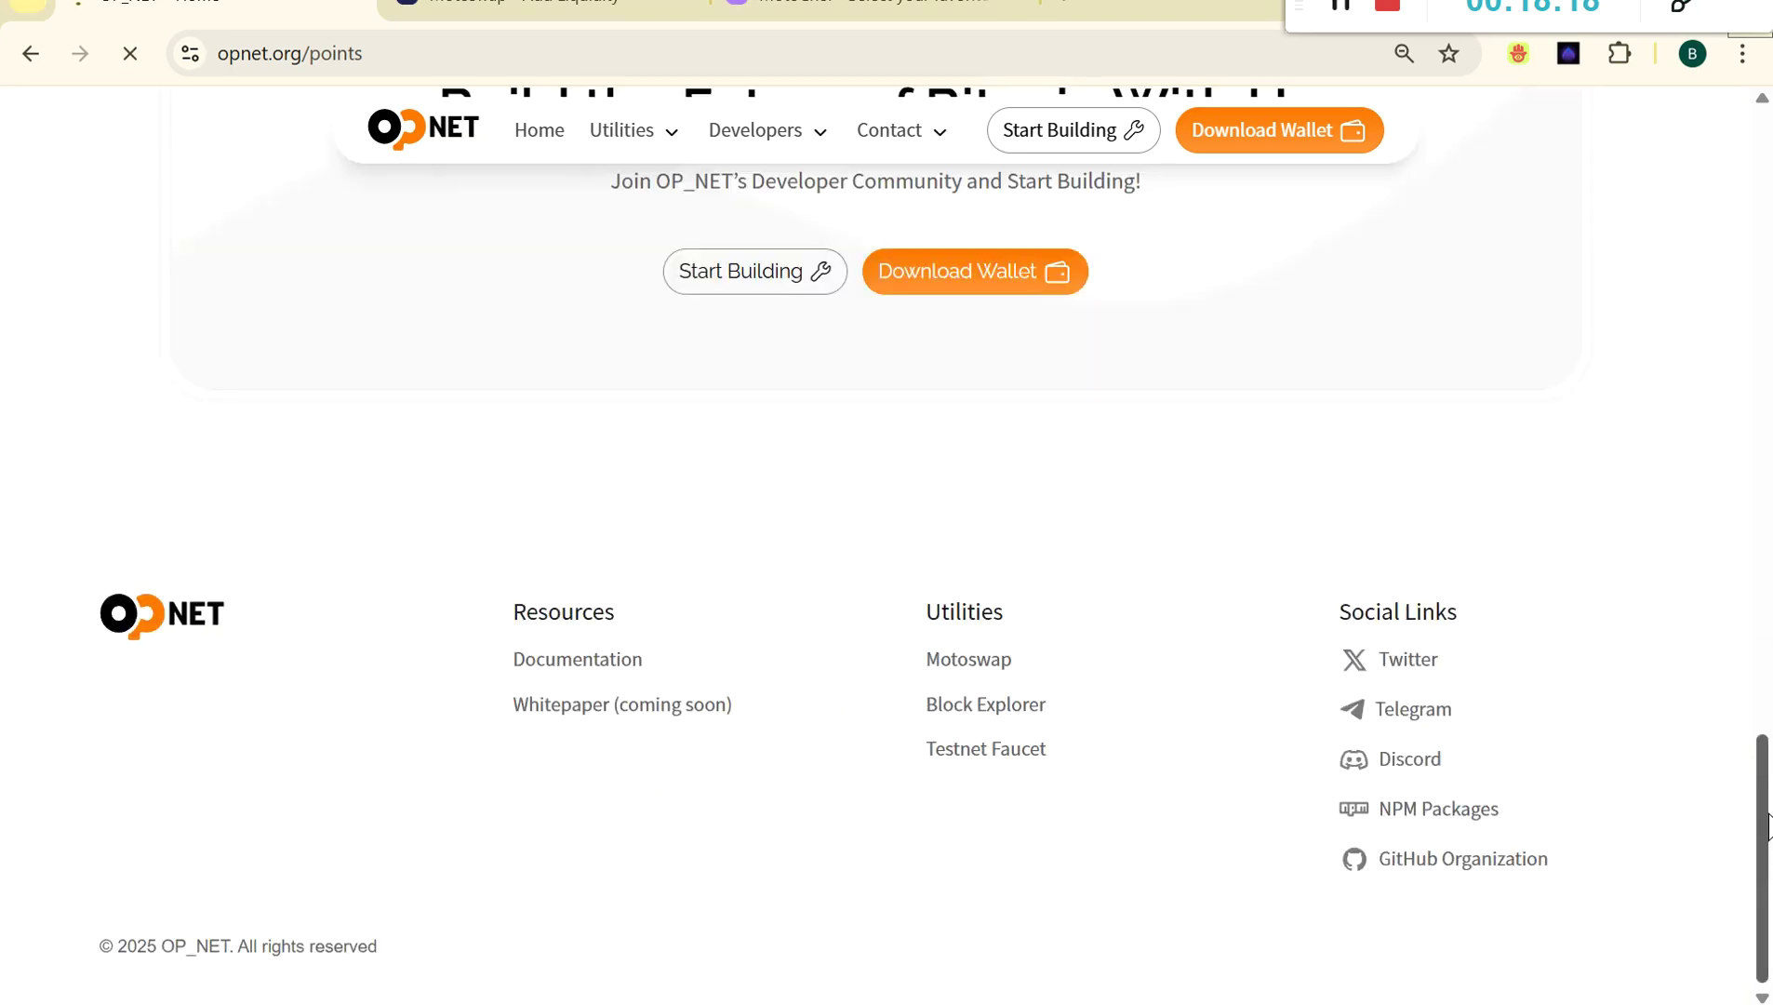
pyautogui.moveTo(1767, 826); pyautogui.dragTo(1740, 614)
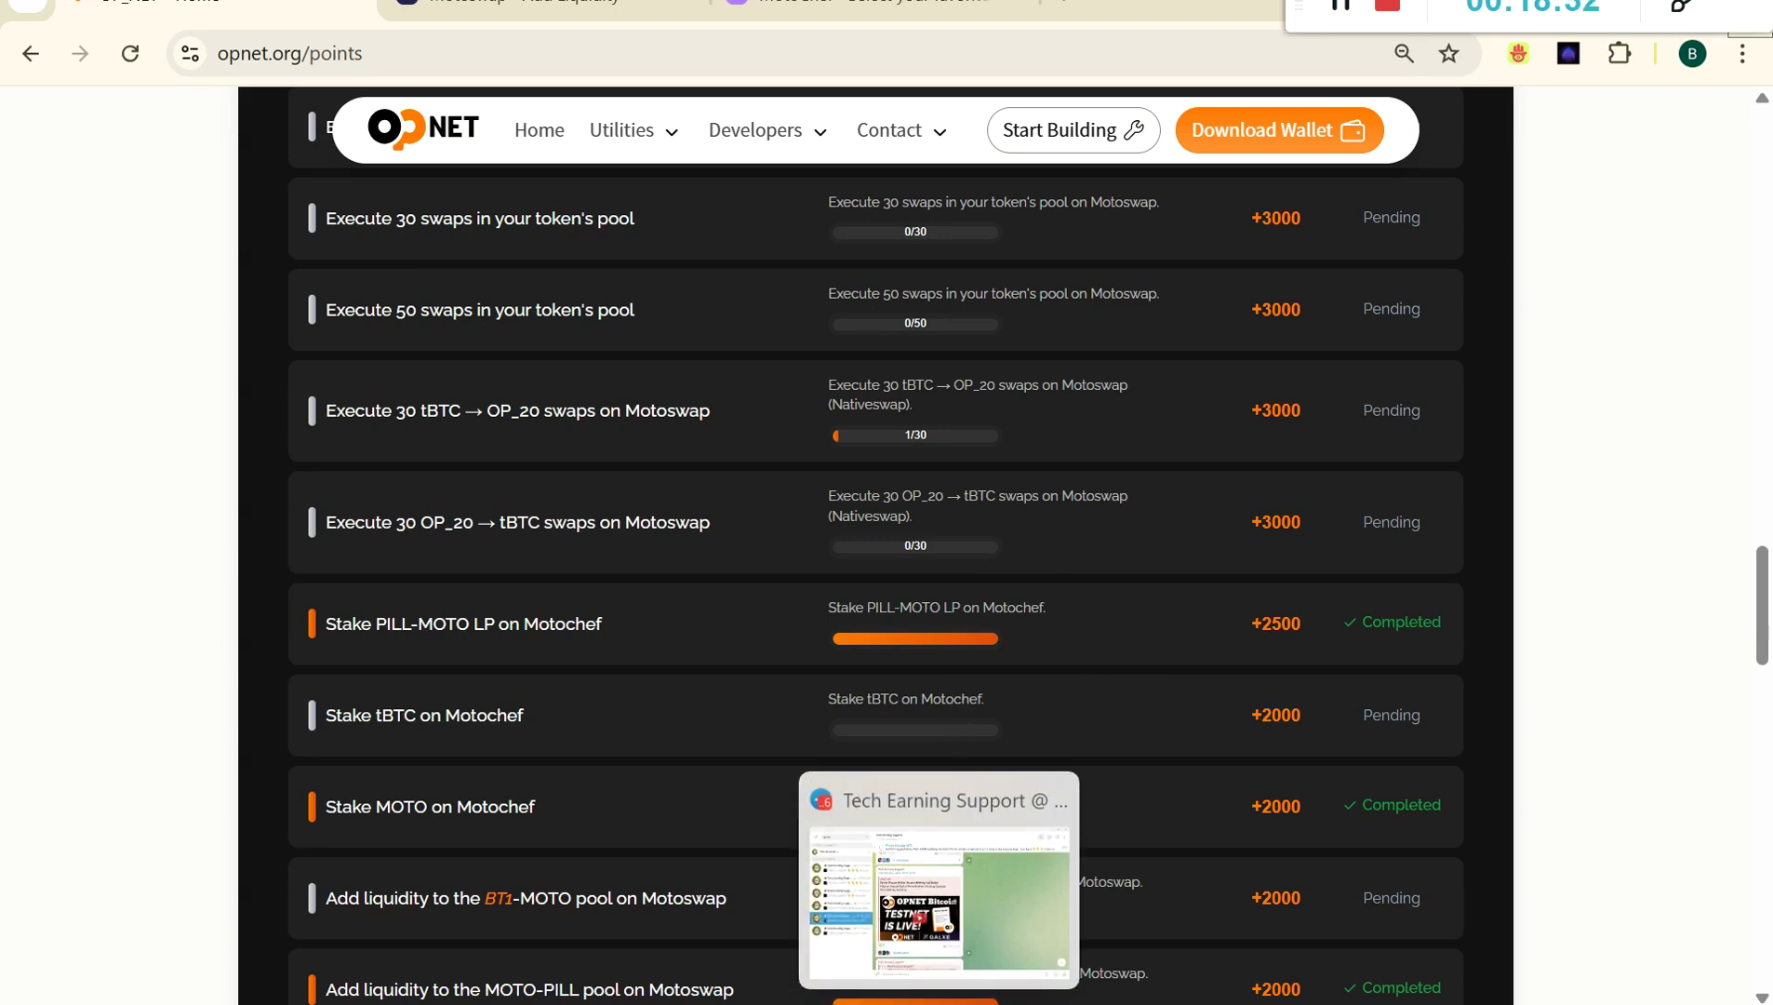
# Switch to the Tech Earning Support channel in Telegram and browse its posts around the OPNET testnet guide.
pyautogui.click(938, 1002)
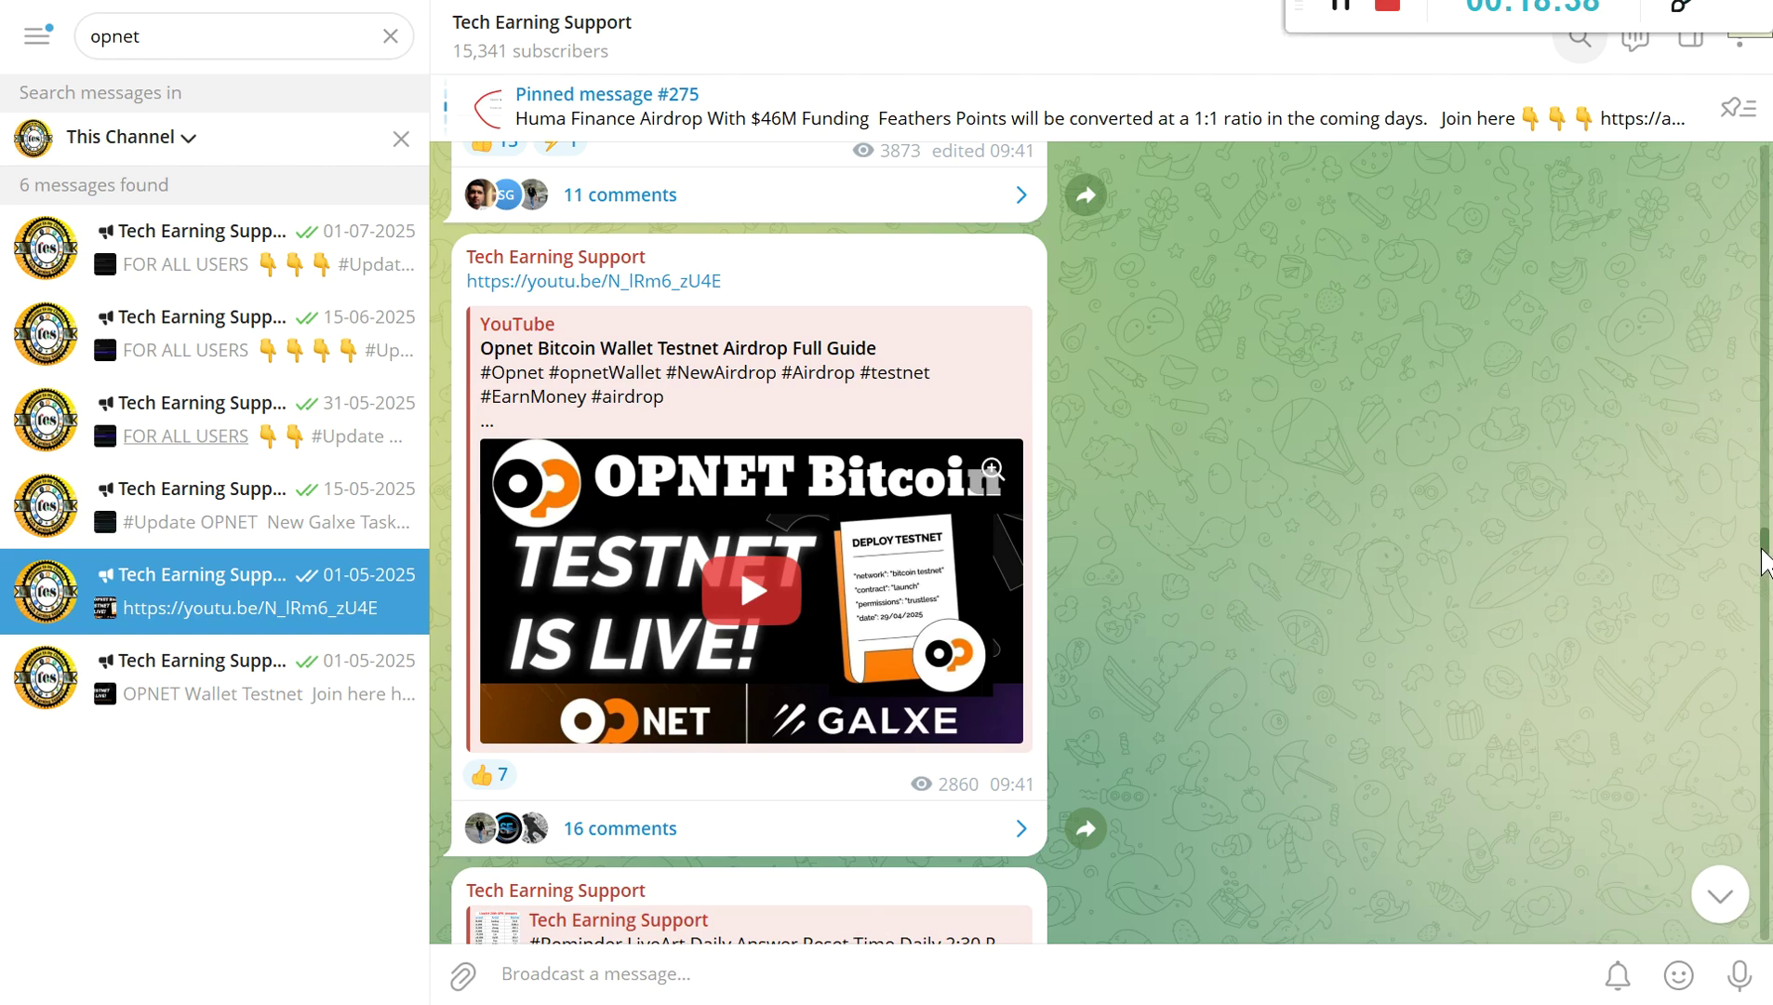
pyautogui.moveTo(1765, 563); pyautogui.dragTo(1717, 430)
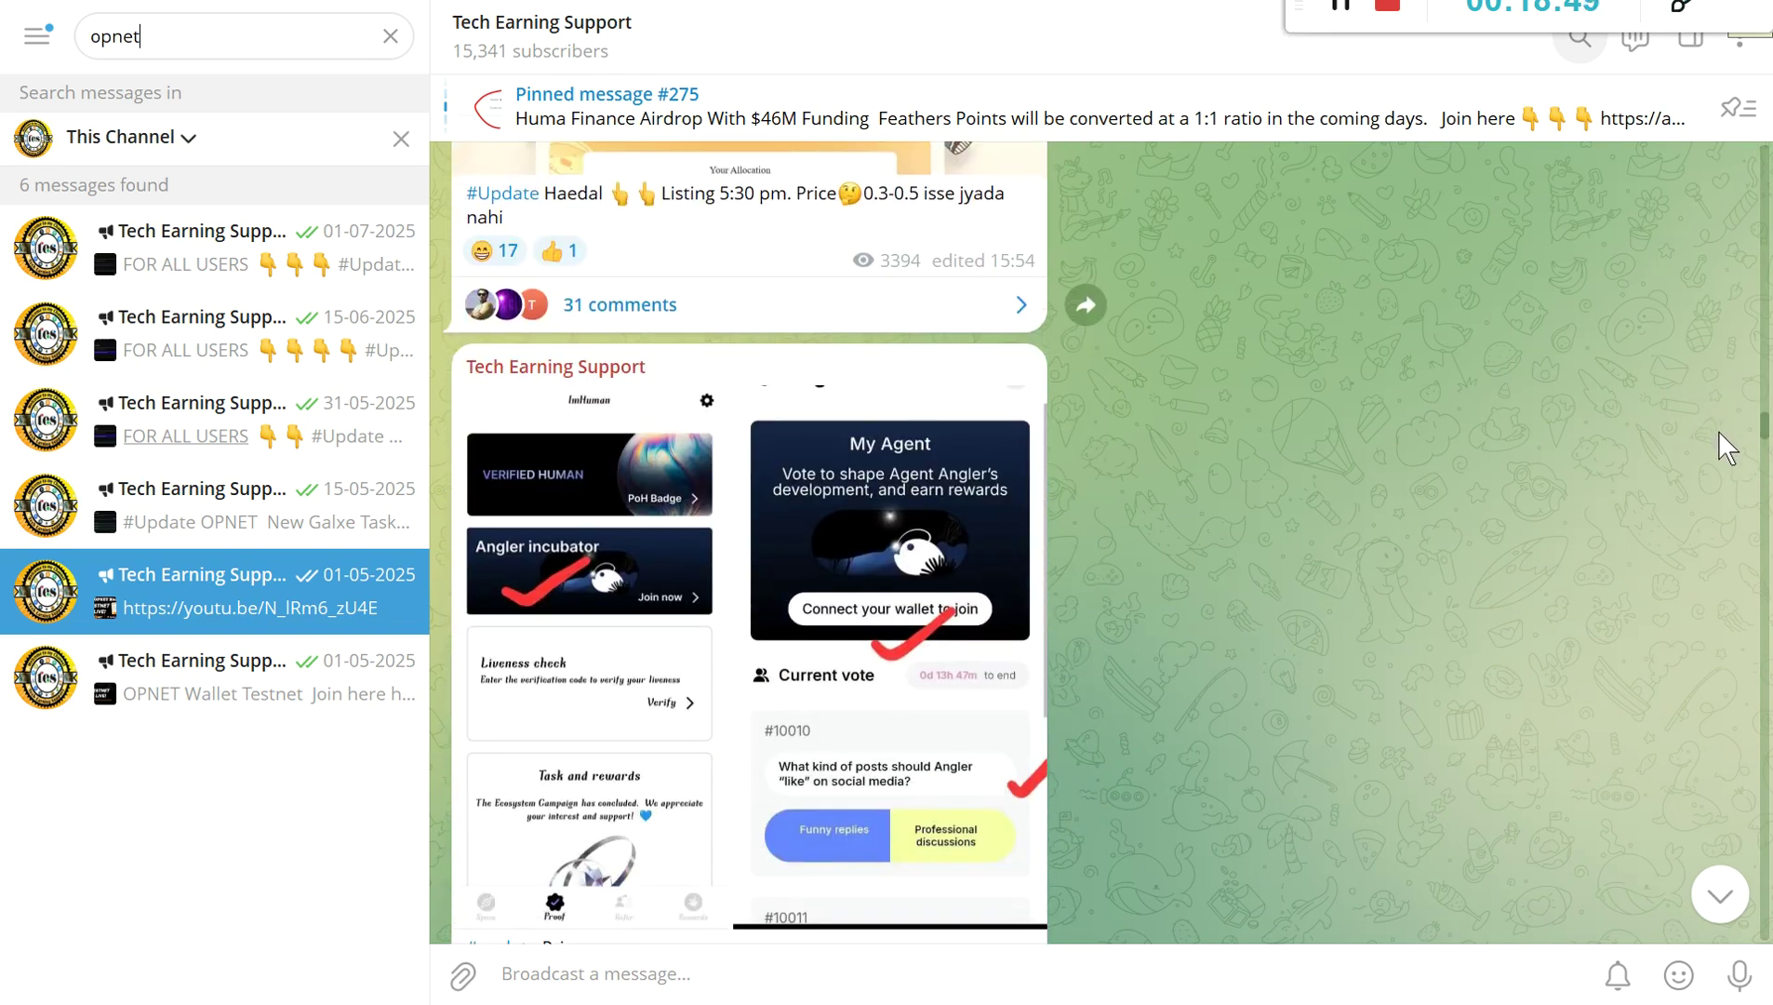